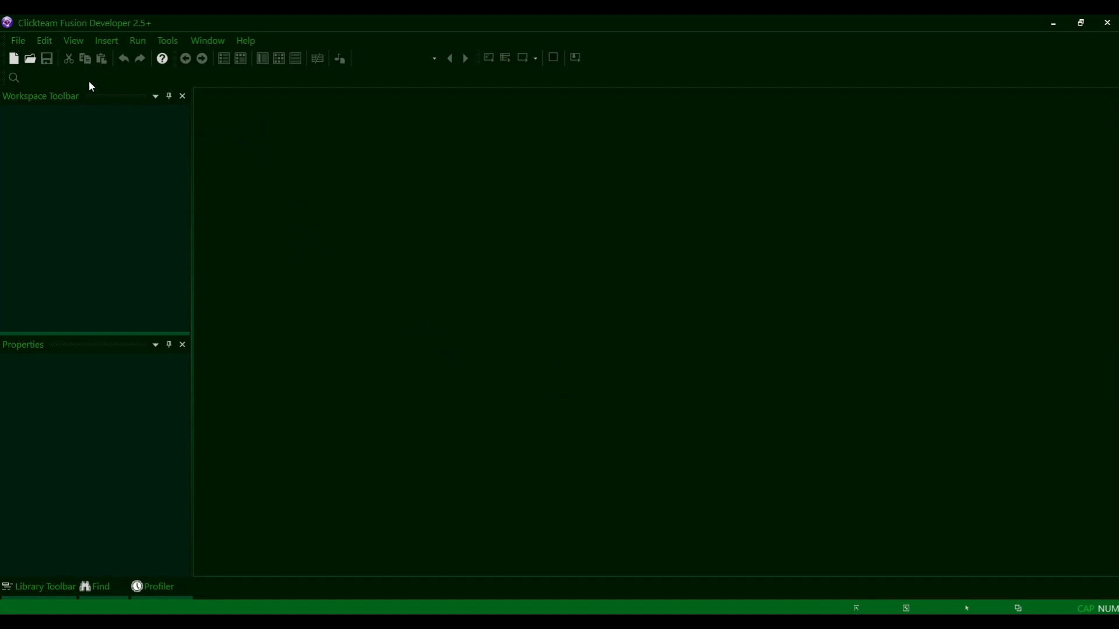
- Create a new application and display its properties
{"action": "left_click", "coordinate": [19, 42]}
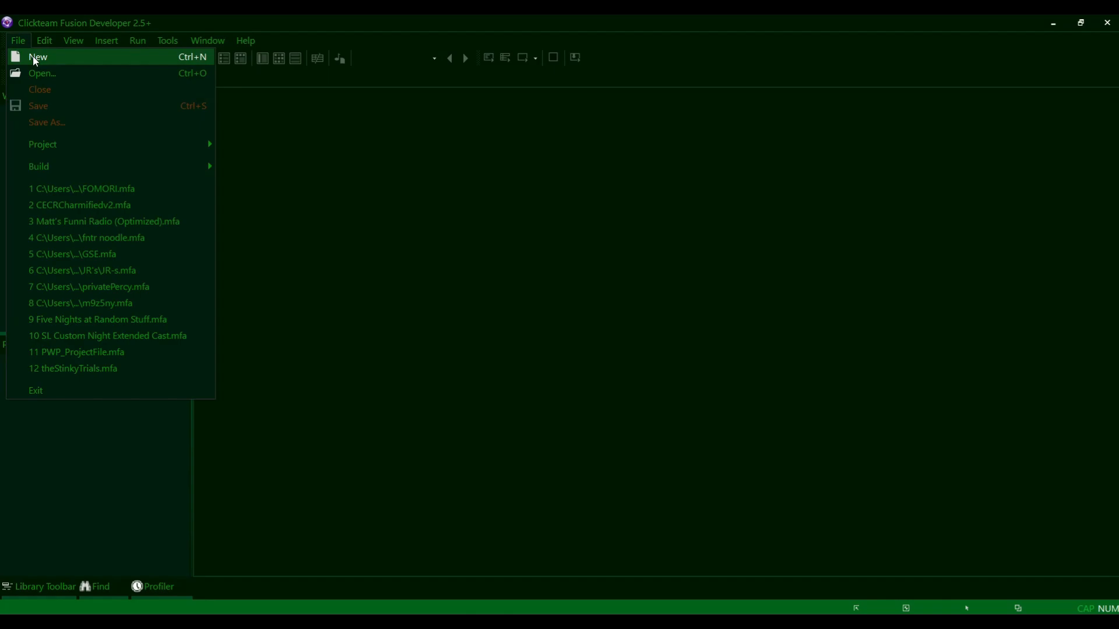
{"action": "left_click", "coordinate": [34, 56]}
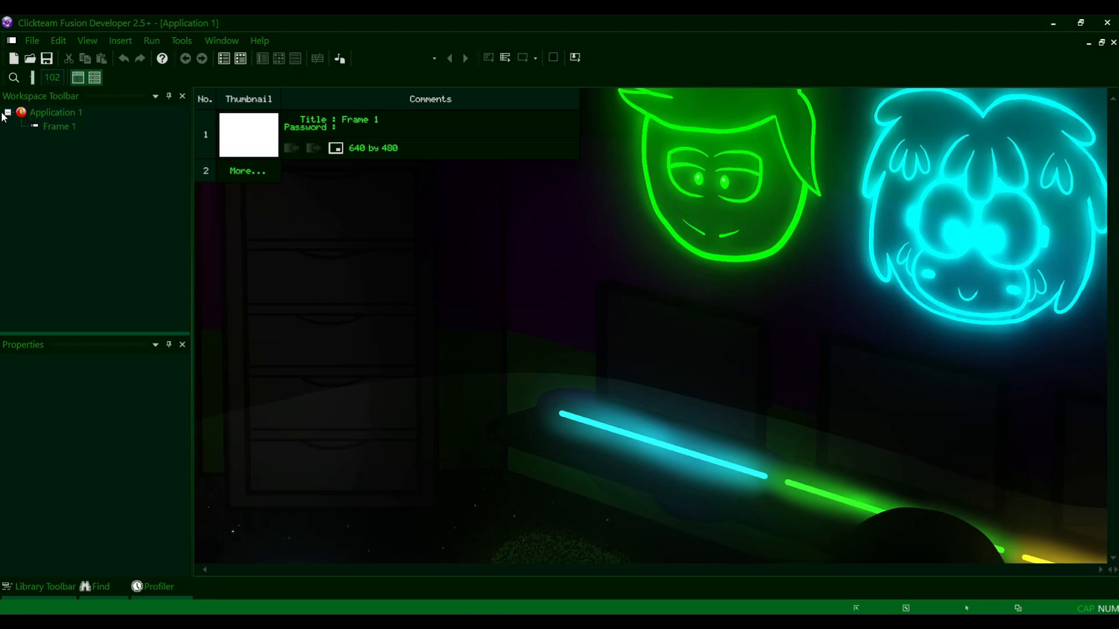
{"action": "left_click", "coordinate": [50, 112]}
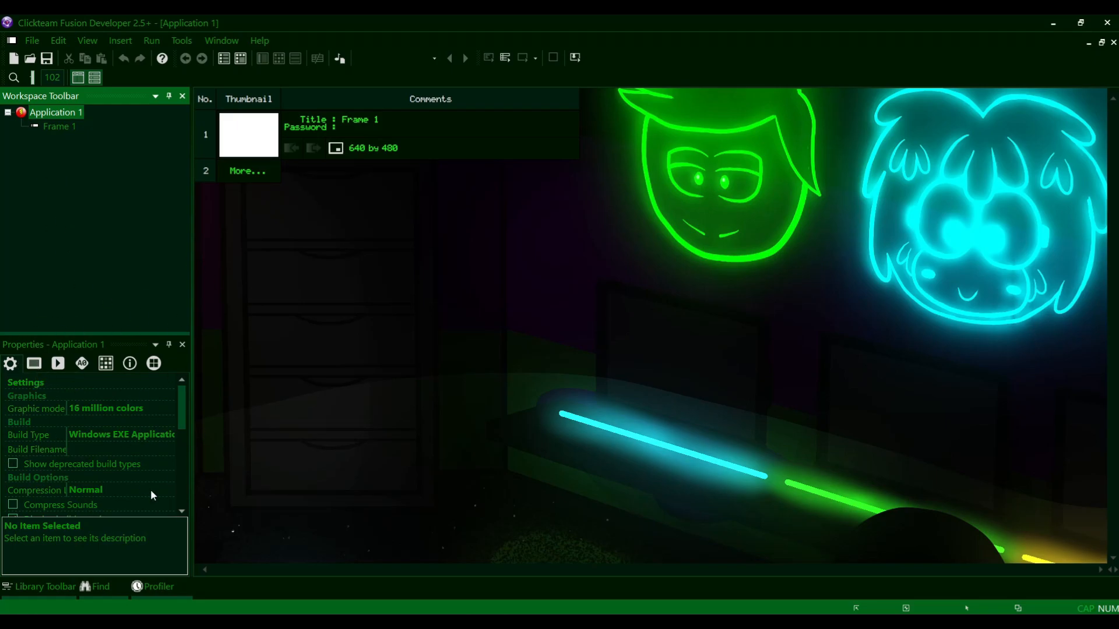
- Look through the new application's property categories, including the window, runtime and event options
{"action": "left_click", "coordinate": [204, 301]}
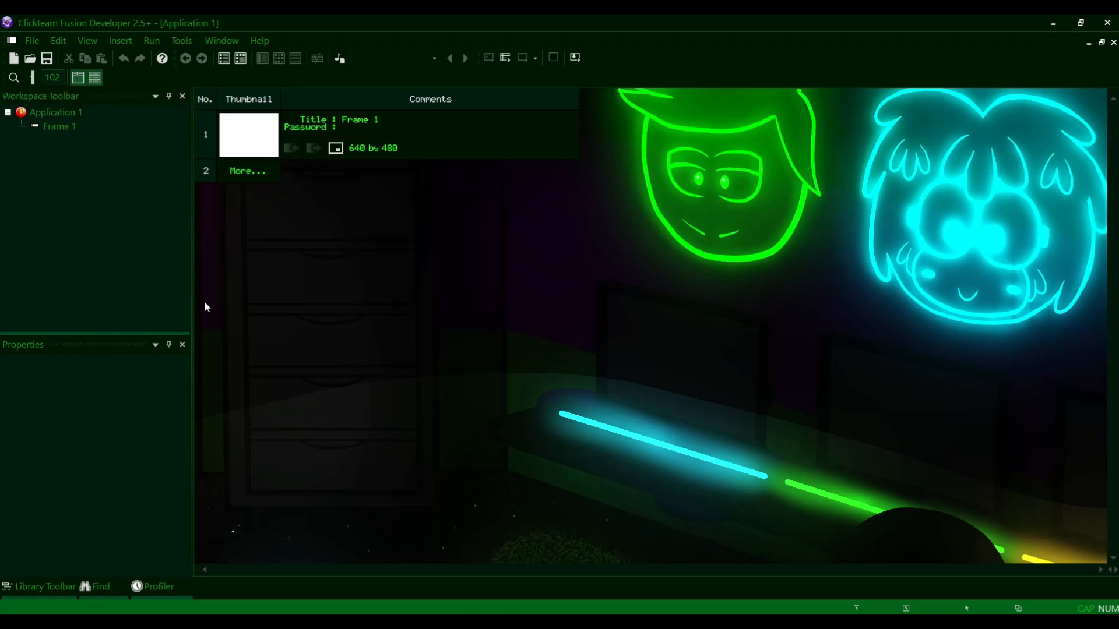
{"action": "left_click", "coordinate": [27, 347]}
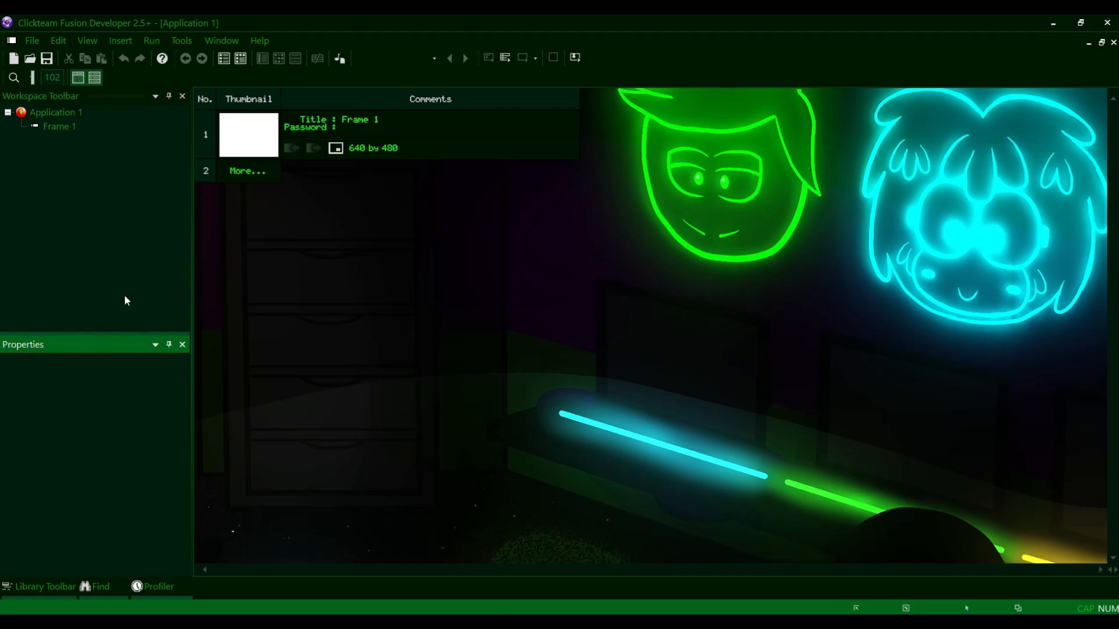
{"action": "left_click", "coordinate": [66, 245]}
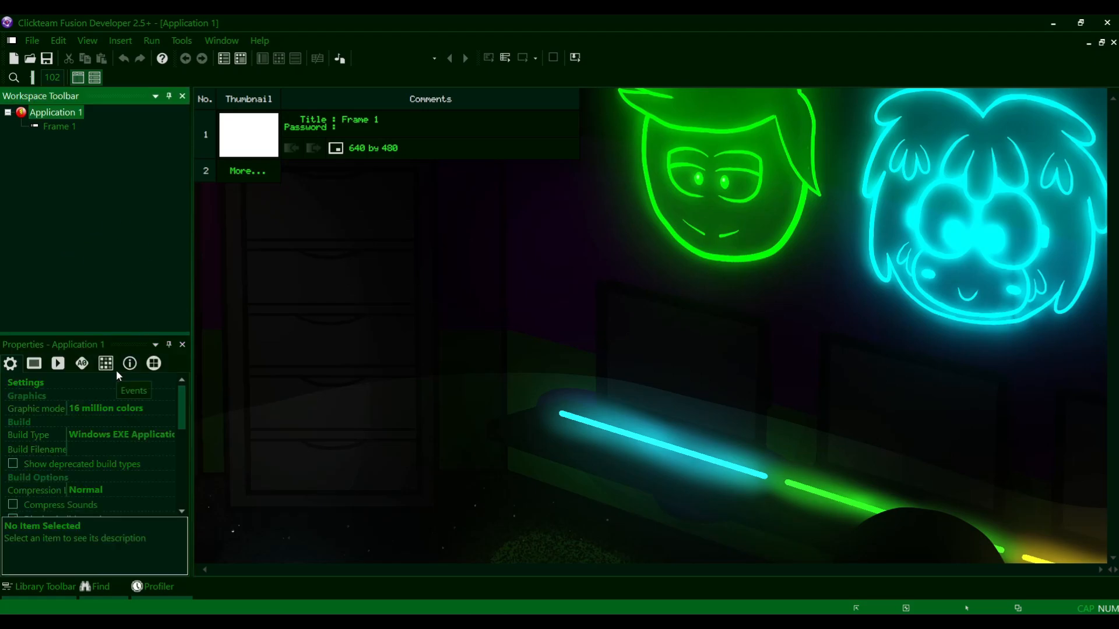
{"action": "left_click", "coordinate": [34, 363]}
{"action": "left_click", "coordinate": [58, 363]}
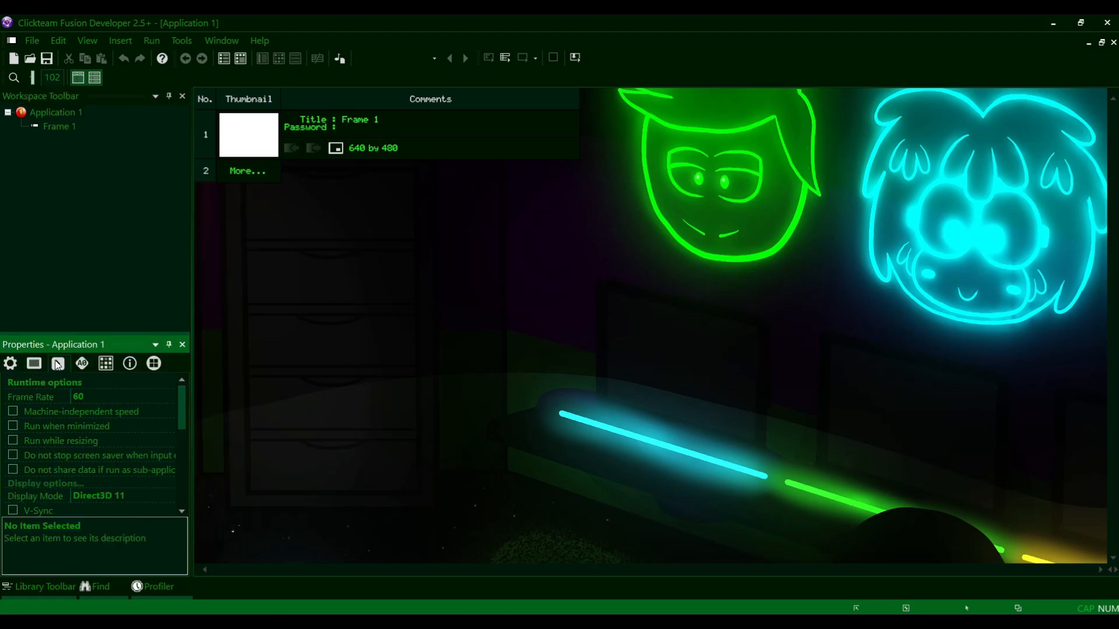
{"action": "left_click", "coordinate": [82, 363]}
{"action": "left_click", "coordinate": [105, 363]}
{"action": "left_click", "coordinate": [126, 363]}
{"action": "left_click", "coordinate": [111, 364]}
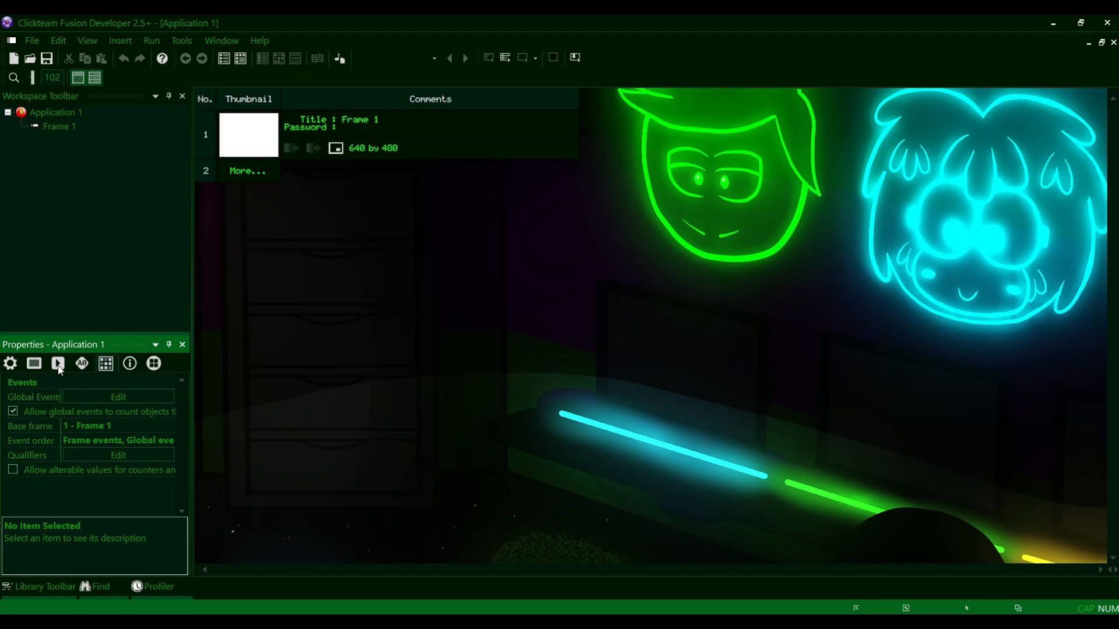
{"action": "left_click", "coordinate": [16, 363]}
- Examine the application's general settings, from graphics and build options to profiler and optimizations
{"action": "mouse_move", "coordinate": [180, 396]}
{"action": "left_mouse_down"}
{"action": "mouse_move", "coordinate": [179, 459]}
{"action": "mouse_move", "coordinate": [169, 379]}
{"action": "left_mouse_up"}
{"action": "scroll", "coordinate": [96, 428], "scroll_direction": "down", "scroll_amount": 3}
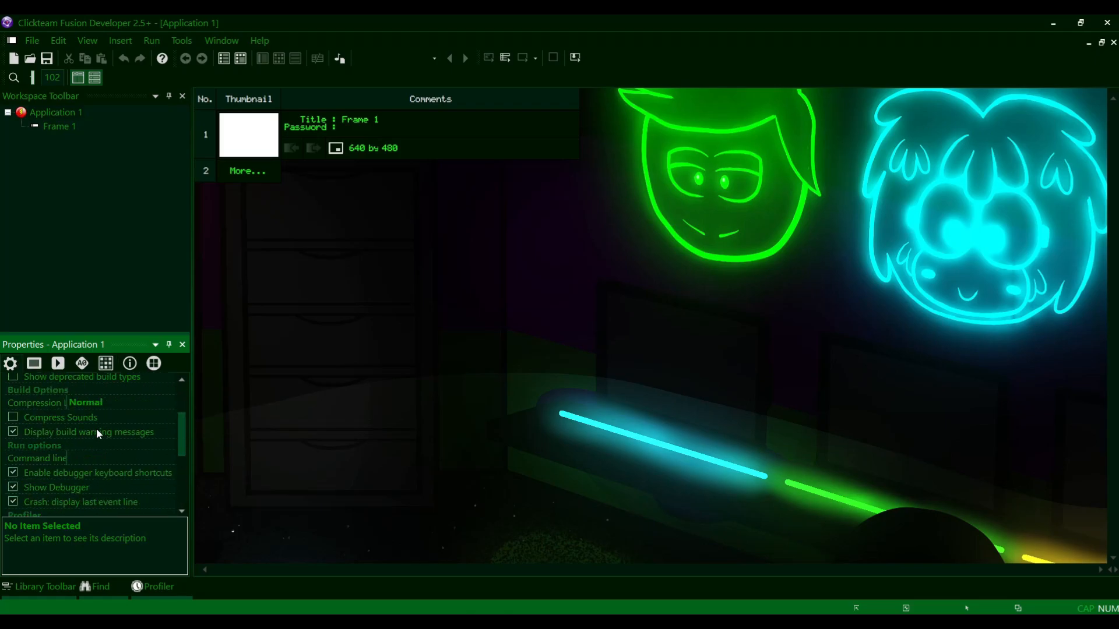
{"action": "scroll", "coordinate": [96, 428], "scroll_direction": "up", "scroll_amount": 2}
{"action": "scroll", "coordinate": [97, 433], "scroll_direction": "up", "scroll_amount": 1}
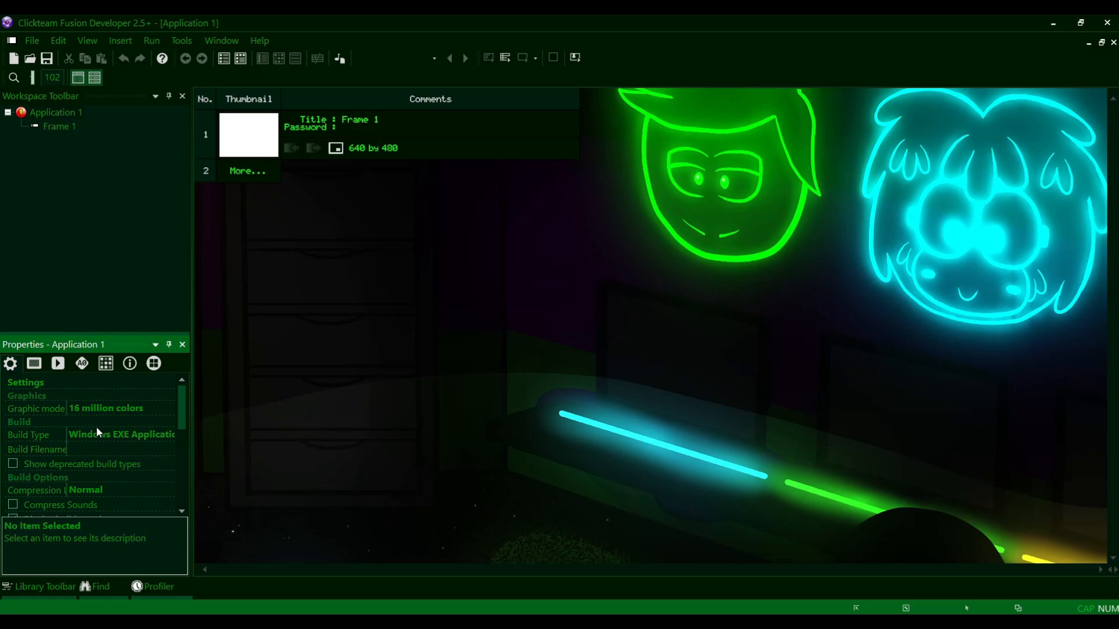
{"action": "scroll", "coordinate": [97, 431], "scroll_direction": "down", "scroll_amount": 3}
{"action": "scroll", "coordinate": [97, 428], "scroll_direction": "down", "scroll_amount": 3}
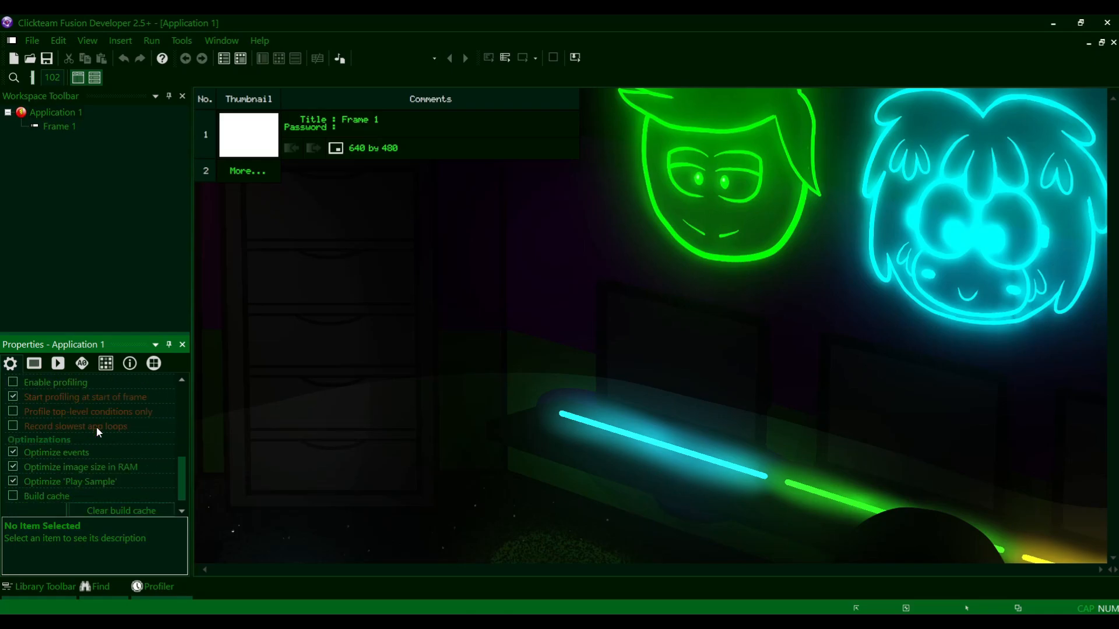
{"action": "scroll", "coordinate": [96, 426], "scroll_direction": "up", "scroll_amount": 6}
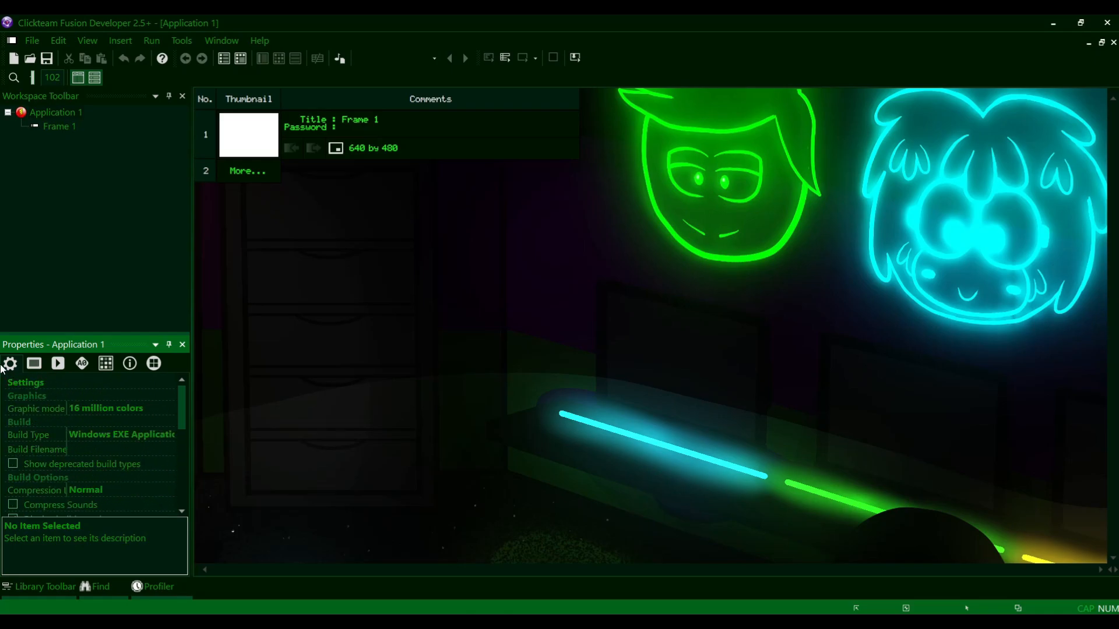
{"action": "scroll", "coordinate": [121, 450], "scroll_direction": "down", "scroll_amount": 6}
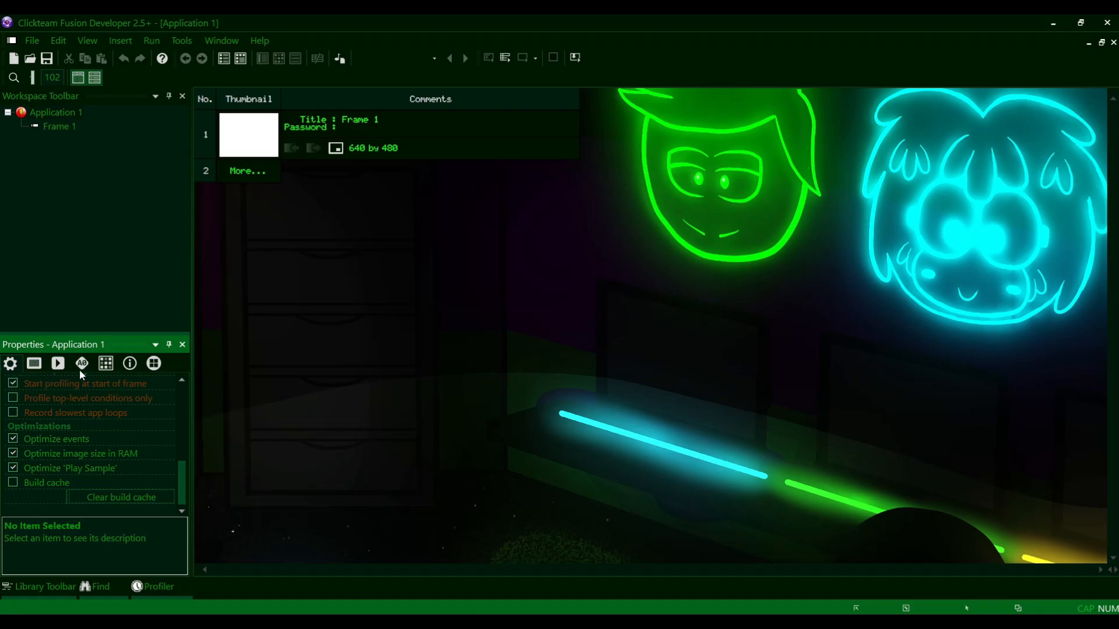
{"action": "scroll", "coordinate": [107, 414], "scroll_direction": "up", "scroll_amount": 10}
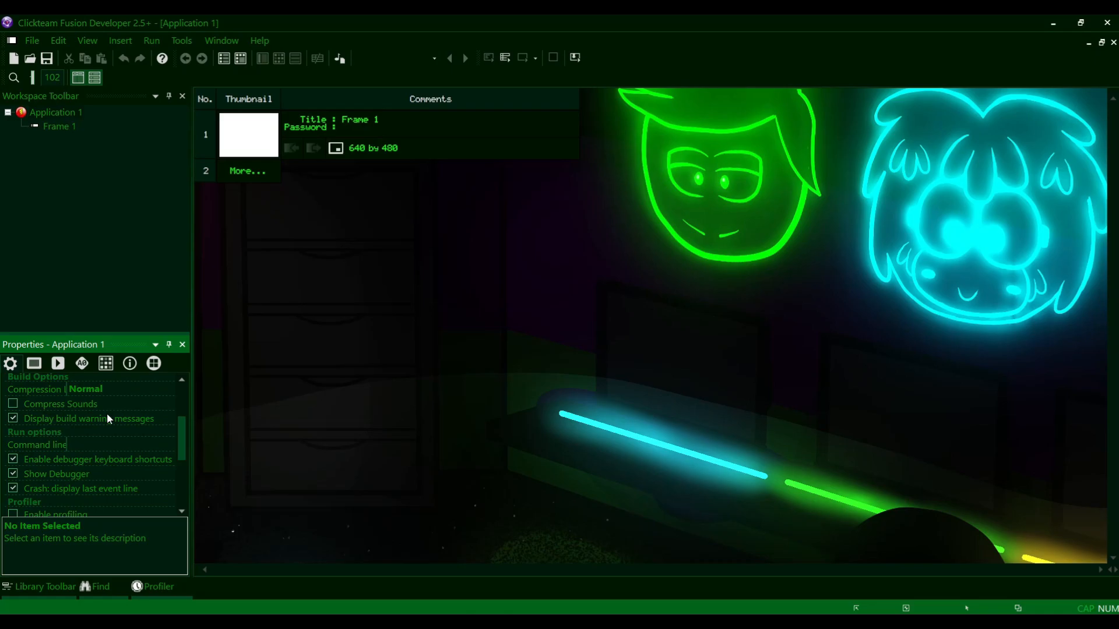
{"action": "scroll", "coordinate": [107, 419], "scroll_direction": "down", "scroll_amount": 10}
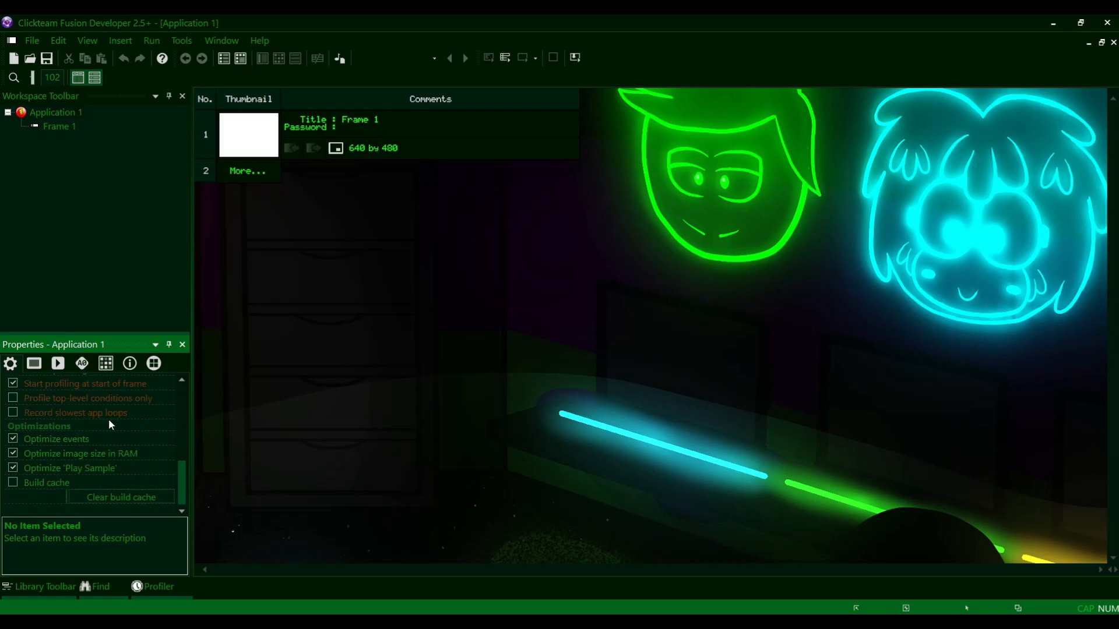
- Read the descriptions of the Optimize 'Play Sample' and Optimize image size in RAM options
{"action": "left_click", "coordinate": [68, 472]}
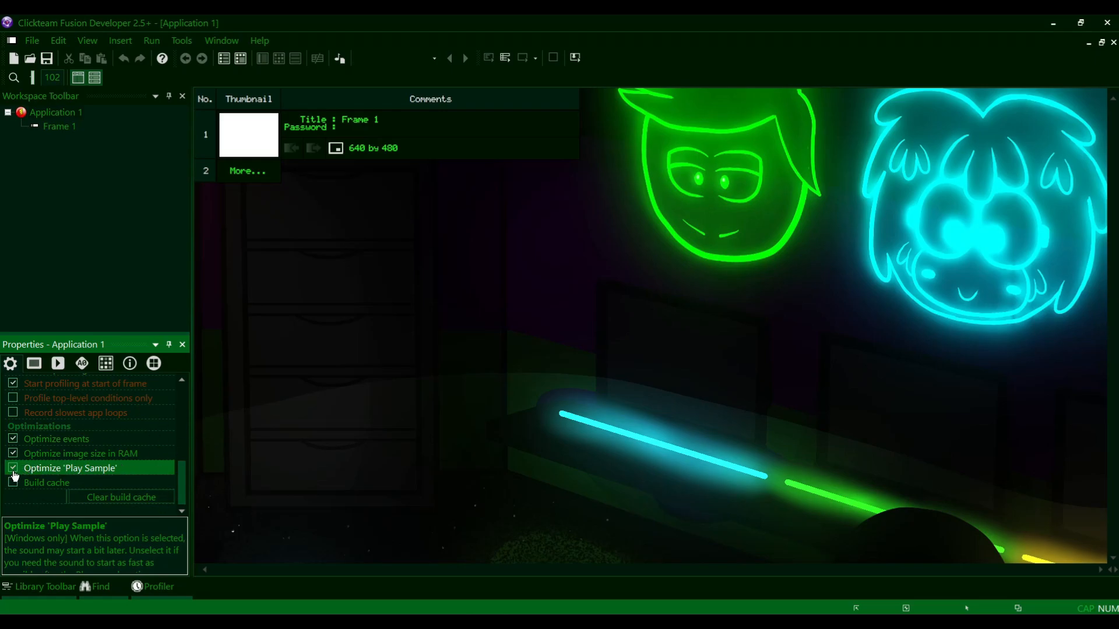
{"action": "left_click", "coordinate": [60, 453]}
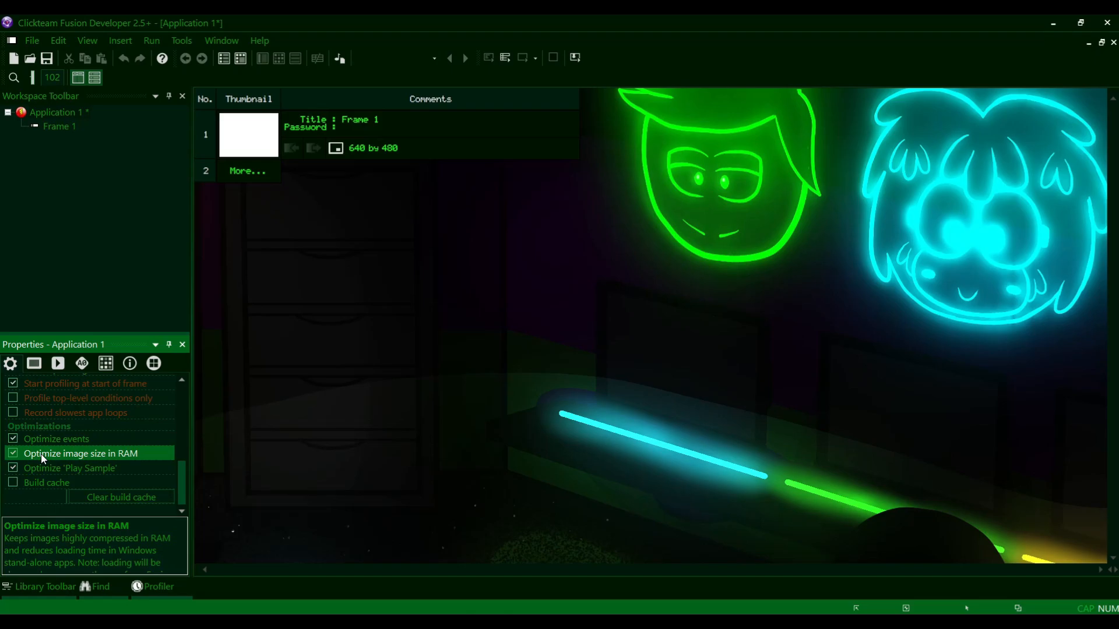
{"action": "left_click", "coordinate": [40, 454]}
{"action": "left_click", "coordinate": [72, 468]}
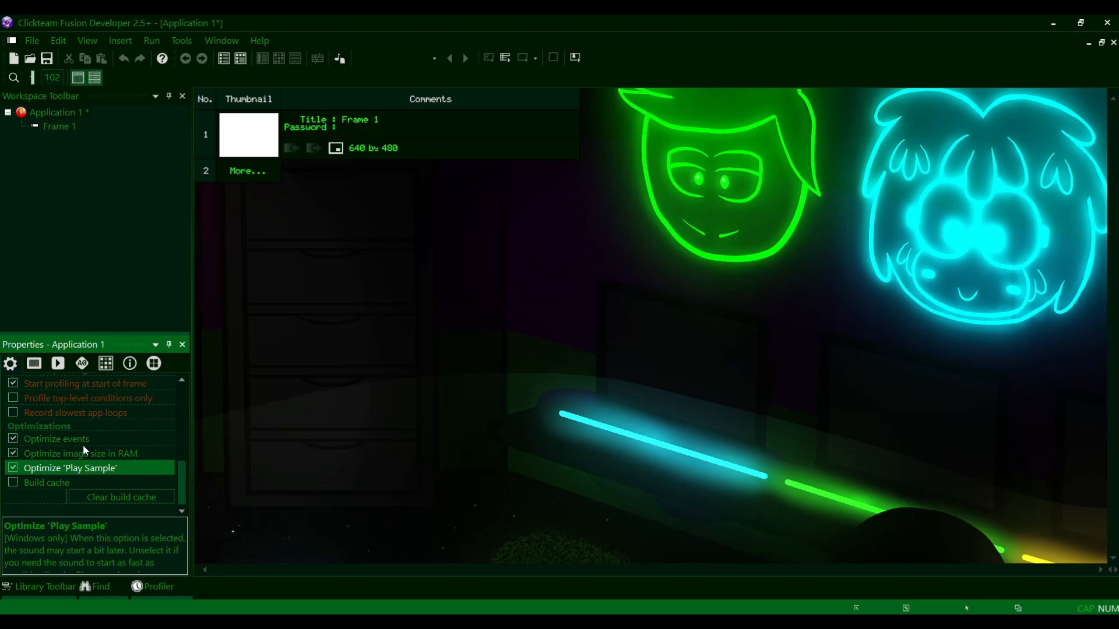
- Set the application window size to 1280 x 720 and apply it to the frames of matching size
{"action": "left_click", "coordinate": [35, 366]}
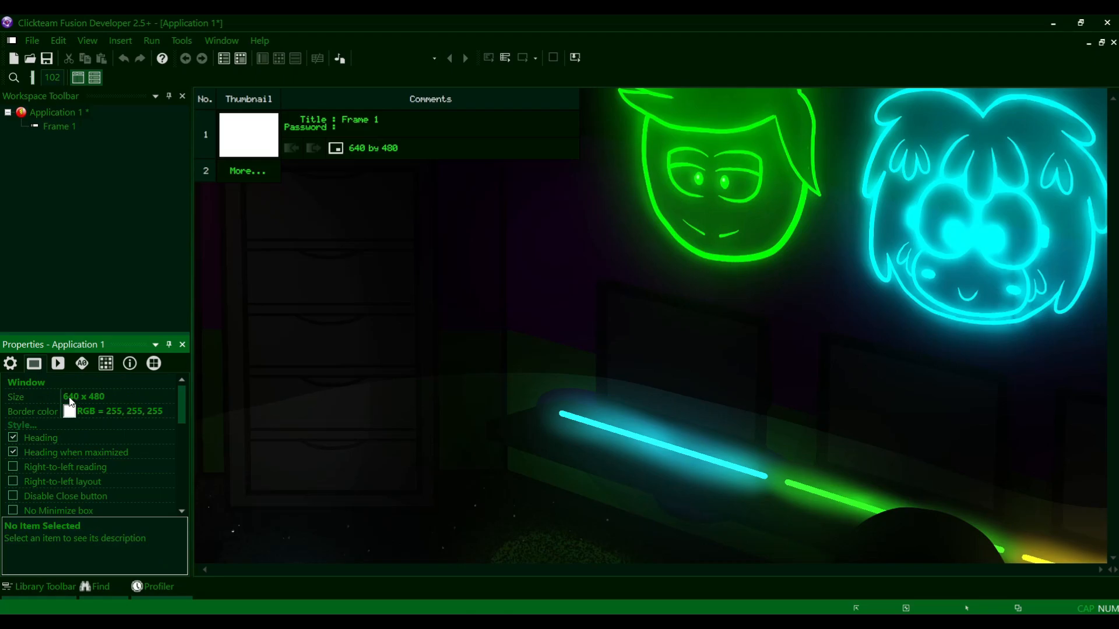
{"action": "left_click", "coordinate": [28, 401]}
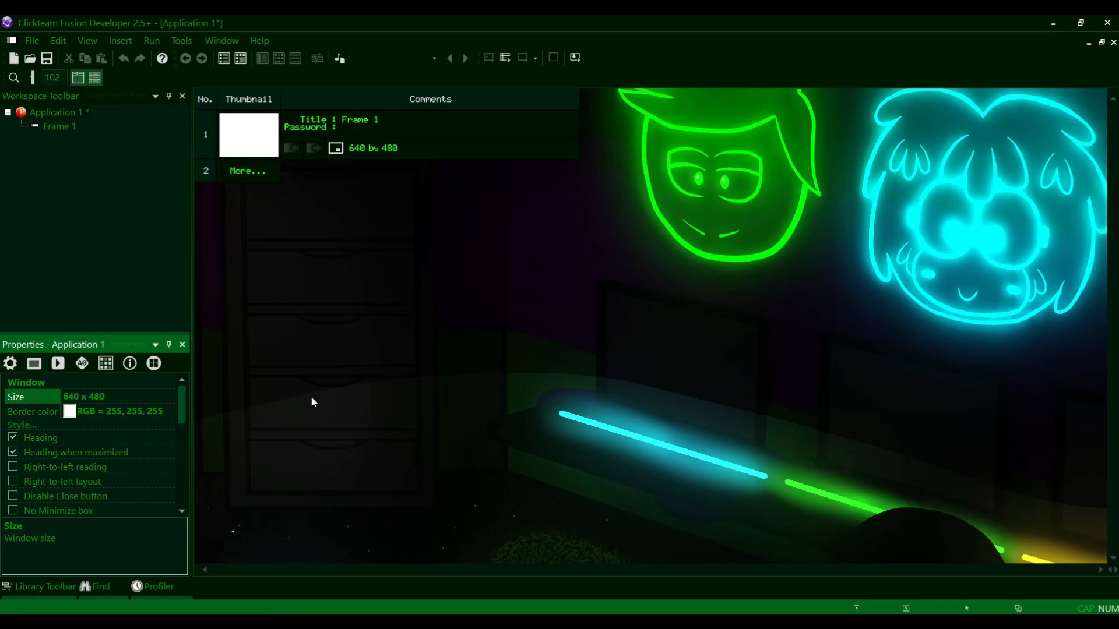
{"action": "left_click", "coordinate": [73, 401]}
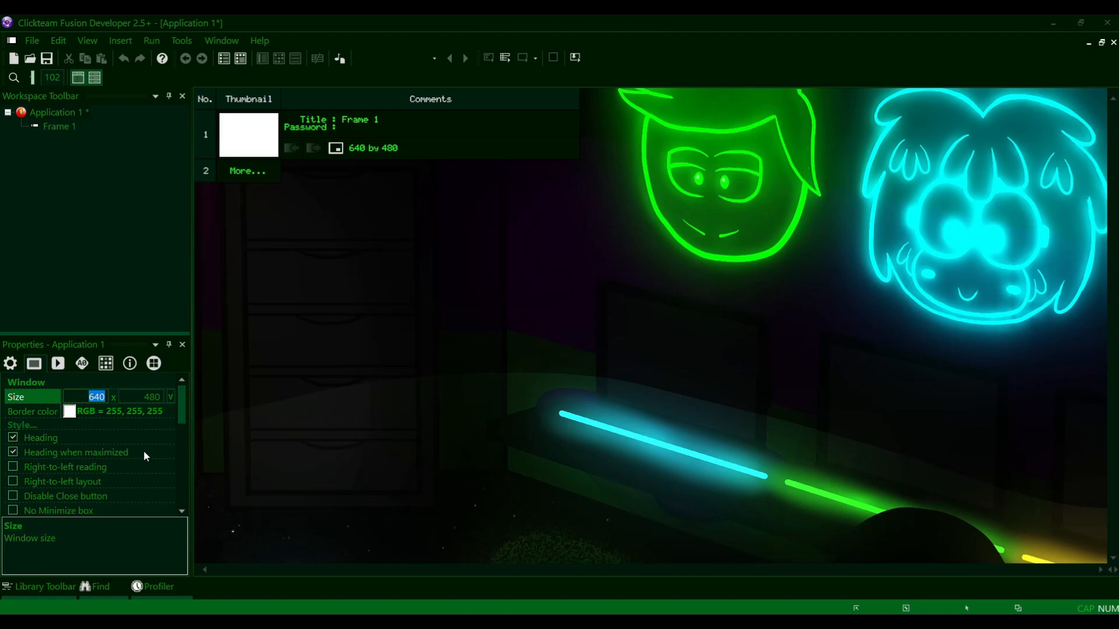
{"action": "type", "text": "1280 x 720"}
{"action": "left_click_drag", "start_coordinate": [80, 398], "coordinate": [125, 397]}
{"action": "key", "text": "Tab"}
{"action": "key", "text": "Return"}
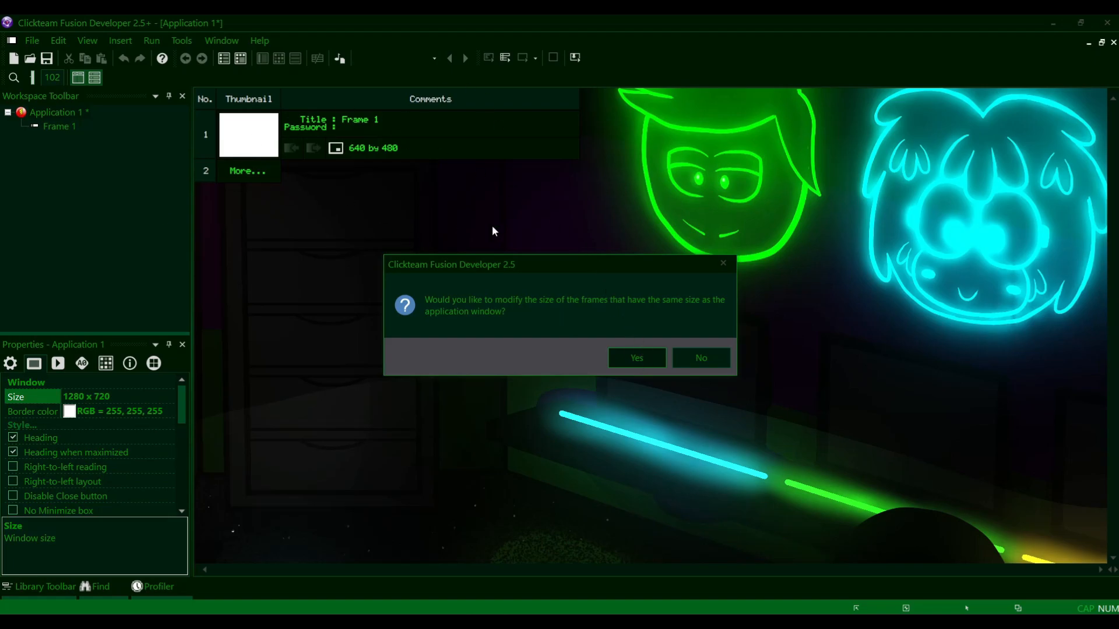
{"action": "left_click", "coordinate": [630, 364]}
- Check the size of Frame 1 in the storyboard
{"action": "left_click", "coordinate": [318, 278]}
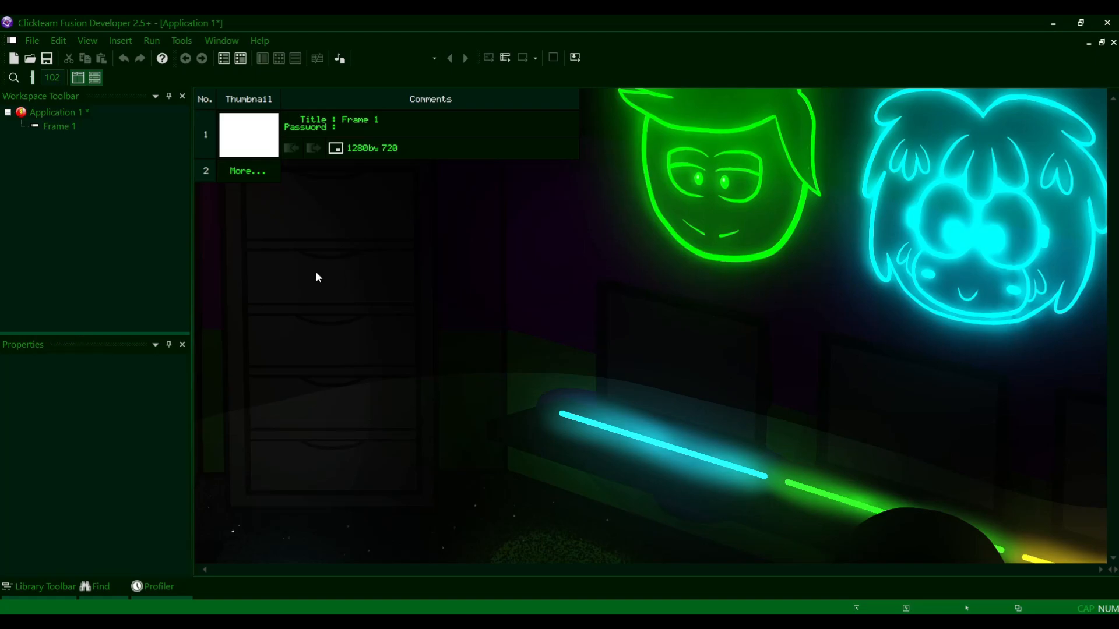
{"action": "left_click", "coordinate": [360, 147]}
{"action": "left_click", "coordinate": [388, 149]}
{"action": "left_click", "coordinate": [388, 148]}
{"action": "left_click", "coordinate": [358, 151]}
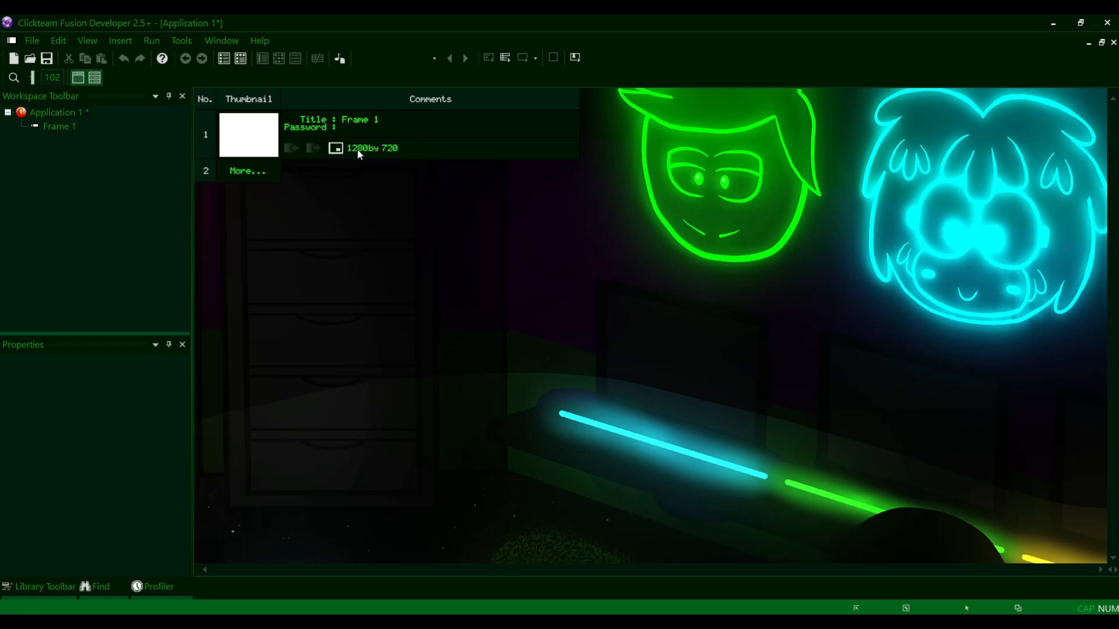
- Review the application's window, menu, full-screen and display options, including Resize display to fill window size
{"action": "left_click", "coordinate": [85, 257]}
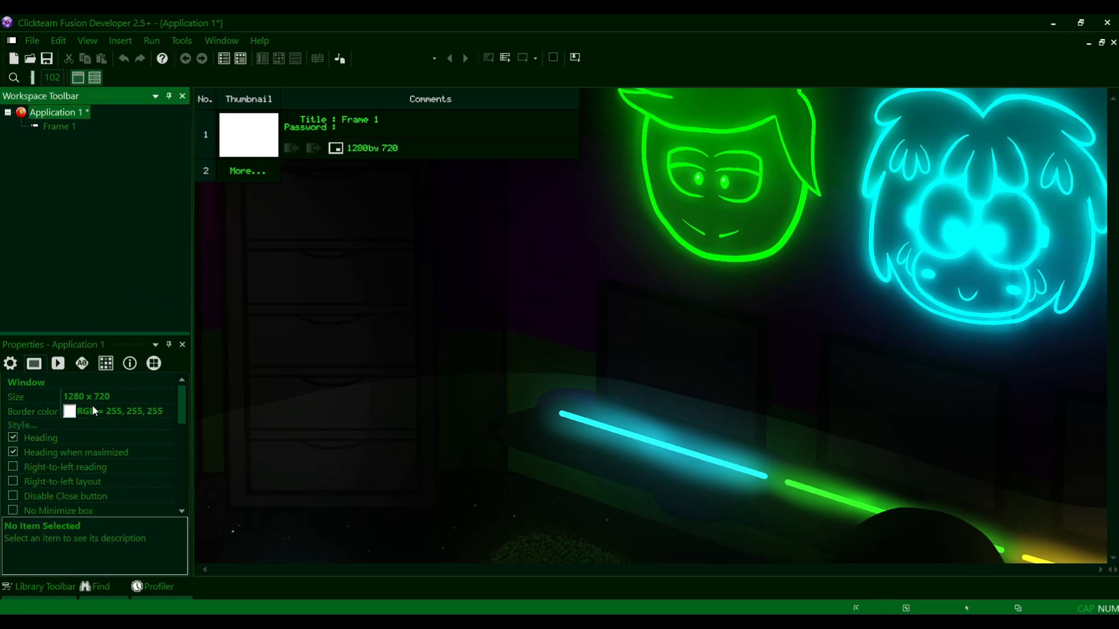
{"action": "scroll", "coordinate": [100, 449], "scroll_direction": "down", "scroll_amount": 5}
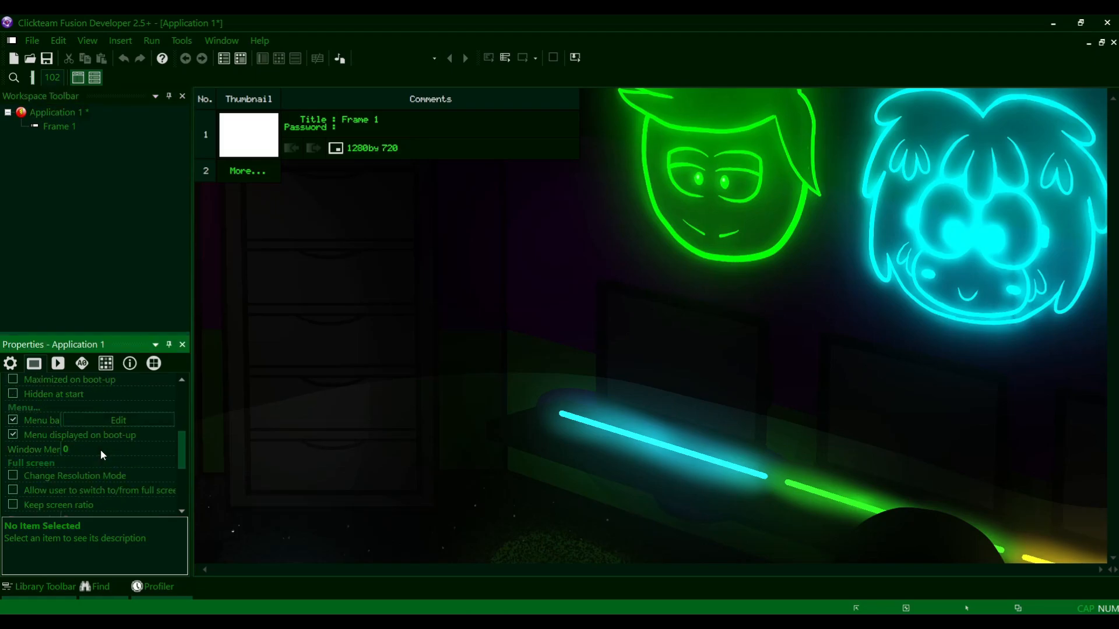
{"action": "scroll", "coordinate": [100, 449], "scroll_direction": "down", "scroll_amount": 3}
{"action": "scroll", "coordinate": [102, 453], "scroll_direction": "up", "scroll_amount": 3}
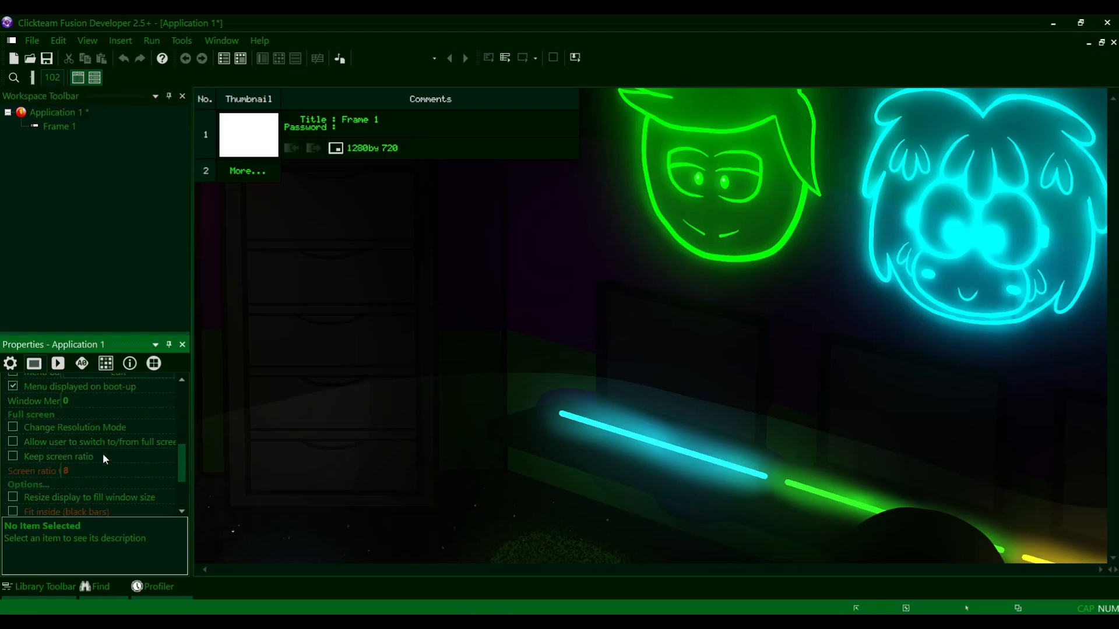
{"action": "left_click", "coordinate": [88, 427]}
{"action": "scroll", "coordinate": [102, 445], "scroll_direction": "down", "scroll_amount": 2}
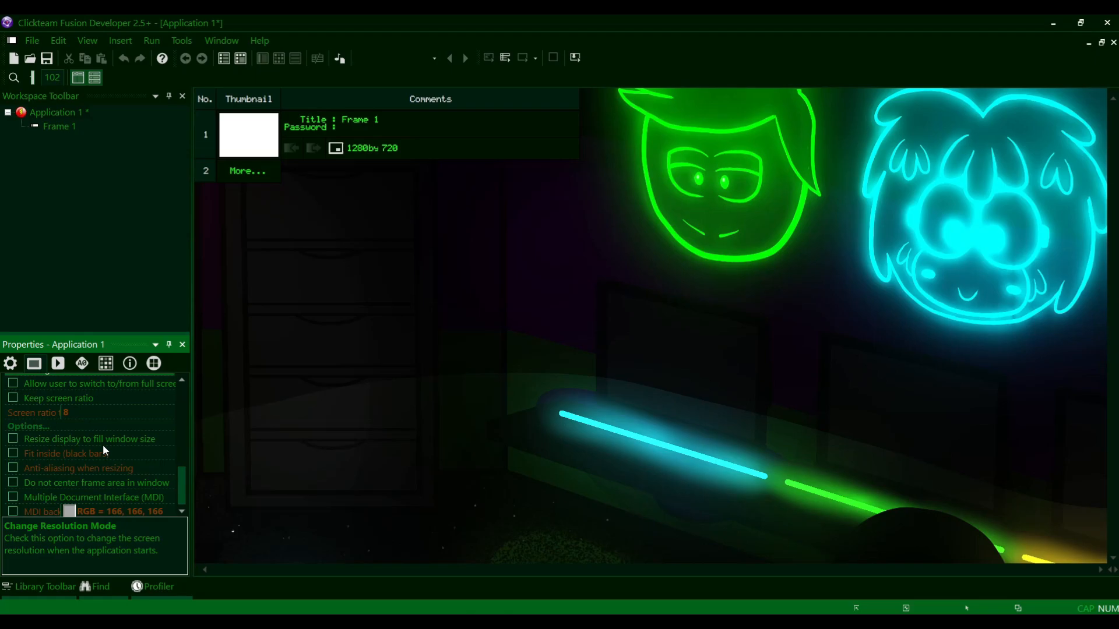
{"action": "left_click", "coordinate": [81, 411]}
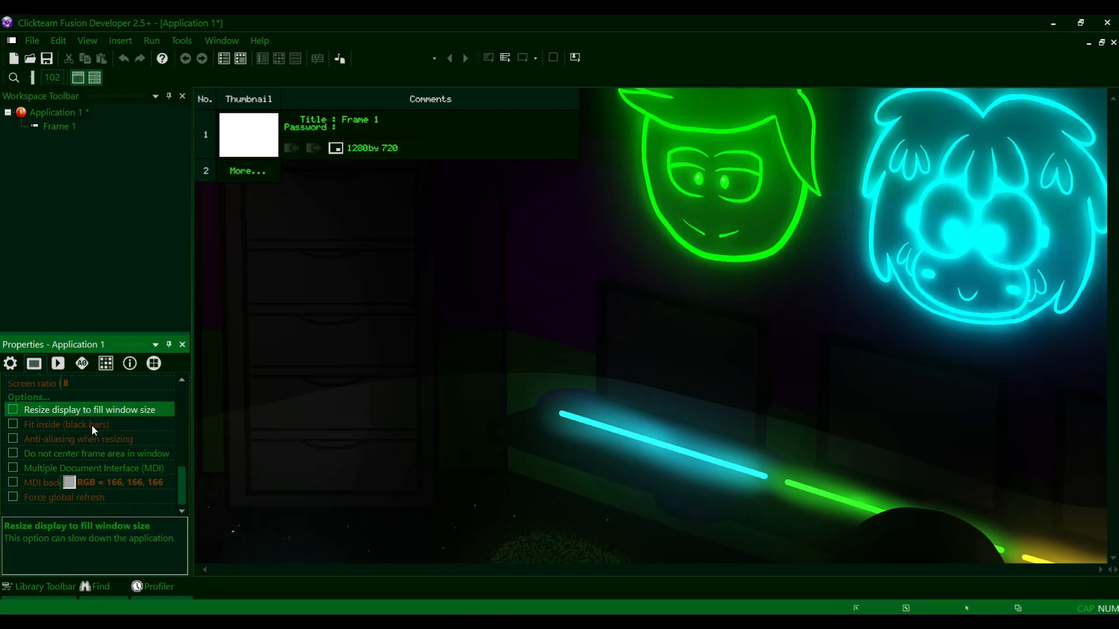
{"action": "scroll", "coordinate": [96, 437], "scroll_direction": "up", "scroll_amount": 2}
{"action": "scroll", "coordinate": [97, 437], "scroll_direction": "up", "scroll_amount": 4}
- Compare the descriptions of Change Resolution Mode, the other full-screen options and Resize display to fill window size
{"action": "left_click", "coordinate": [88, 431]}
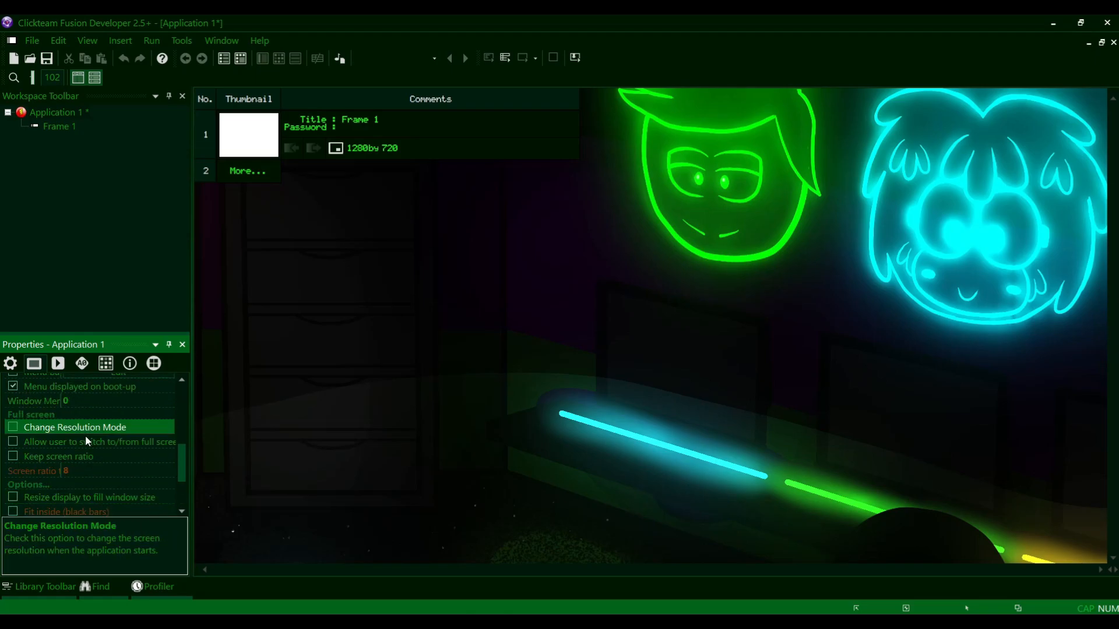
{"action": "left_click", "coordinate": [85, 441]}
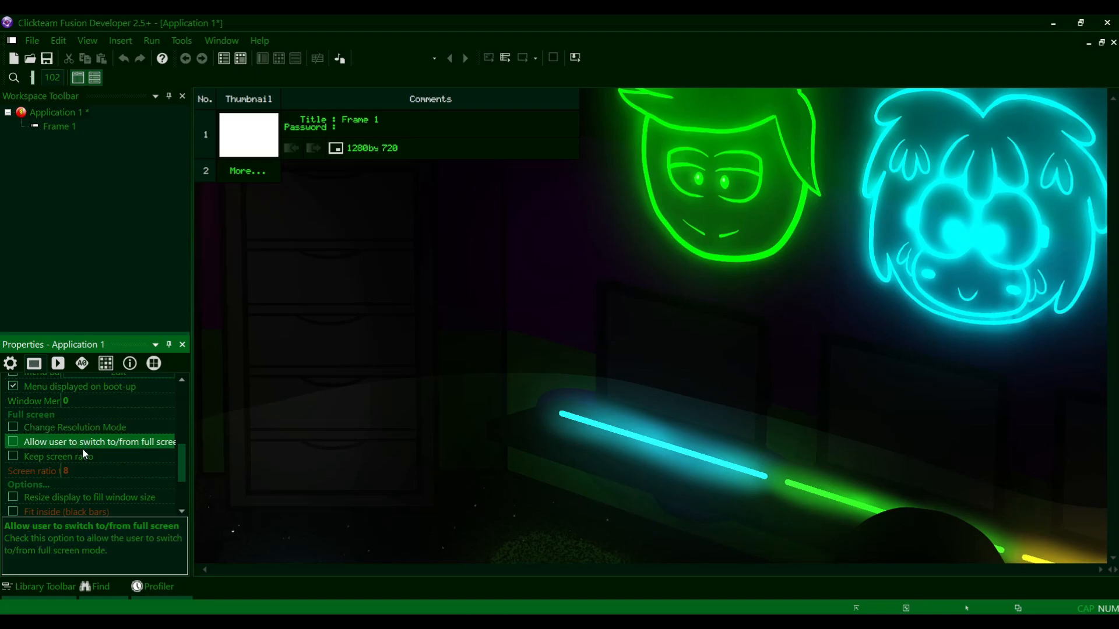
{"action": "left_click", "coordinate": [79, 455]}
{"action": "left_click", "coordinate": [66, 431]}
{"action": "scroll", "coordinate": [80, 440], "scroll_direction": "down", "scroll_amount": 2}
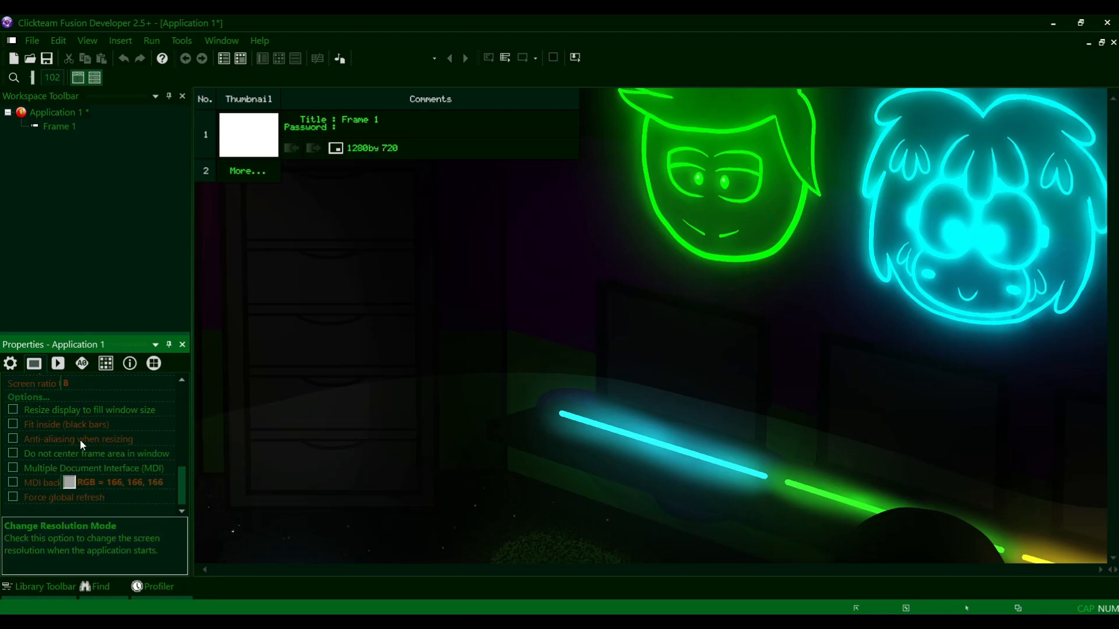
{"action": "left_click", "coordinate": [60, 410]}
{"action": "scroll", "coordinate": [82, 444], "scroll_direction": "up", "scroll_amount": 2}
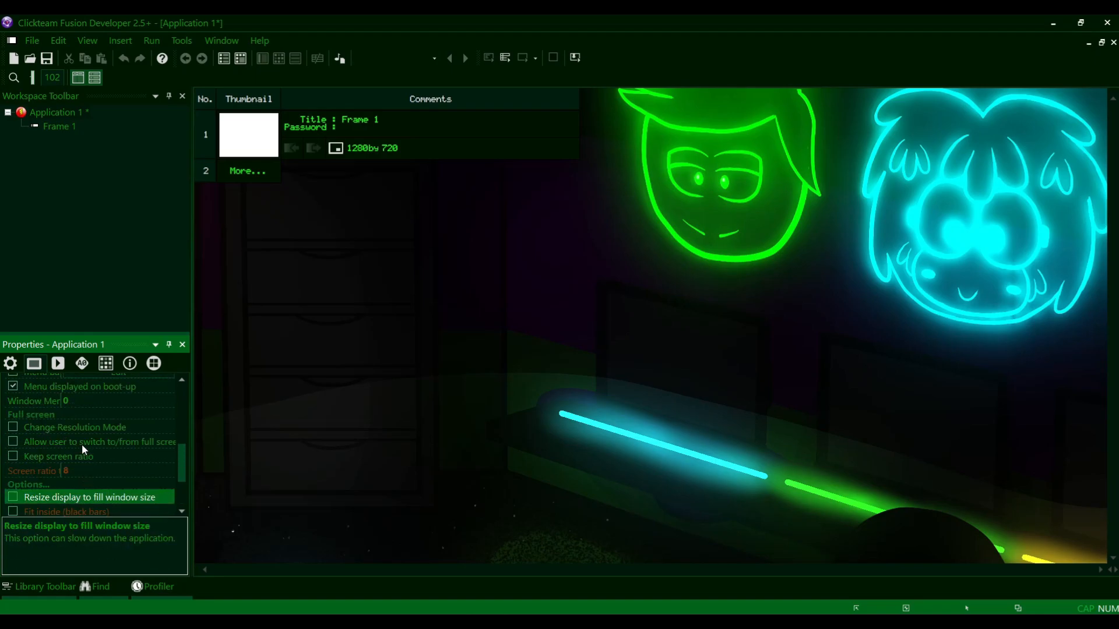
{"action": "left_click", "coordinate": [68, 427]}
{"action": "scroll", "coordinate": [82, 437], "scroll_direction": "down", "scroll_amount": 1}
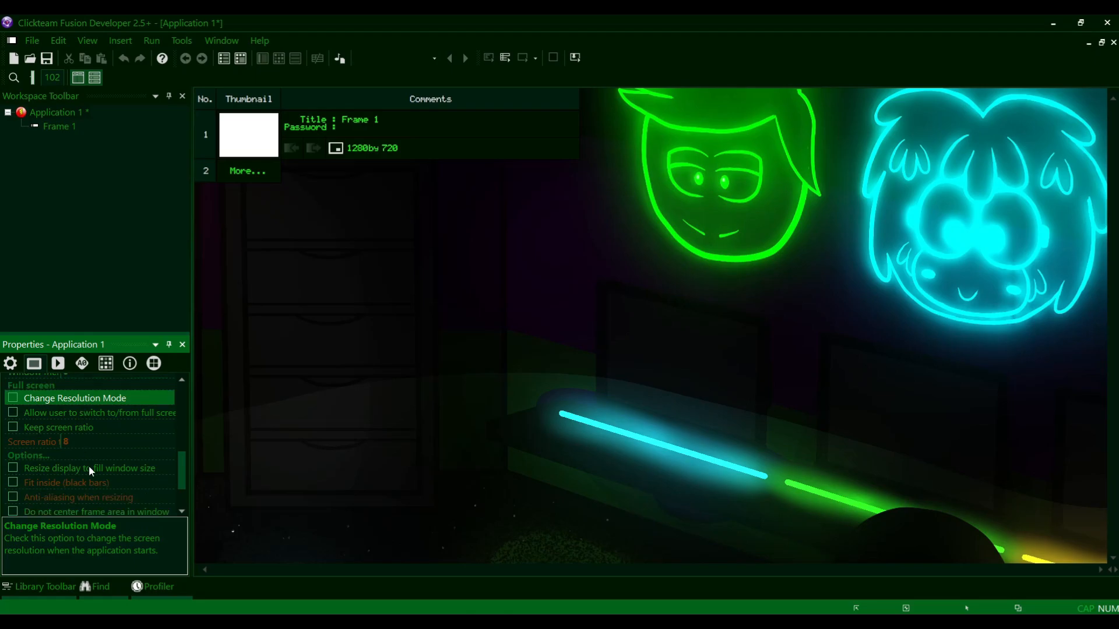
{"action": "left_click", "coordinate": [88, 468]}
{"action": "left_click", "coordinate": [68, 399]}
{"action": "left_click", "coordinate": [81, 467]}
{"action": "left_click", "coordinate": [69, 400]}
{"action": "left_click", "coordinate": [103, 251]}
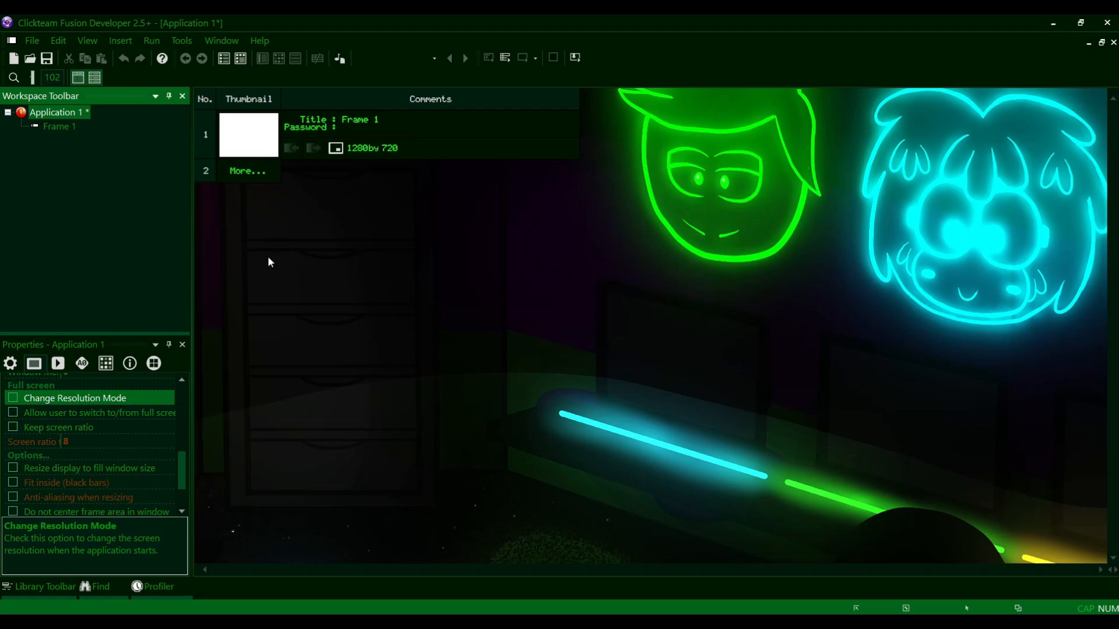
- Examine the application's runtime and display options, including the available Display Mode choices
{"action": "left_click", "coordinate": [106, 361]}
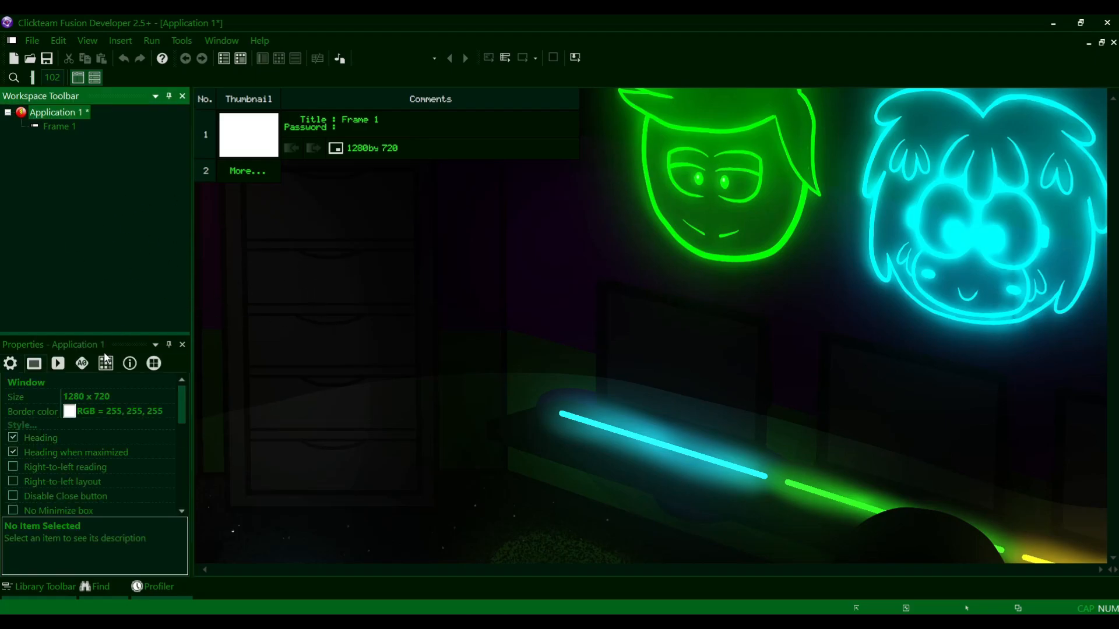
{"action": "left_click", "coordinate": [58, 364]}
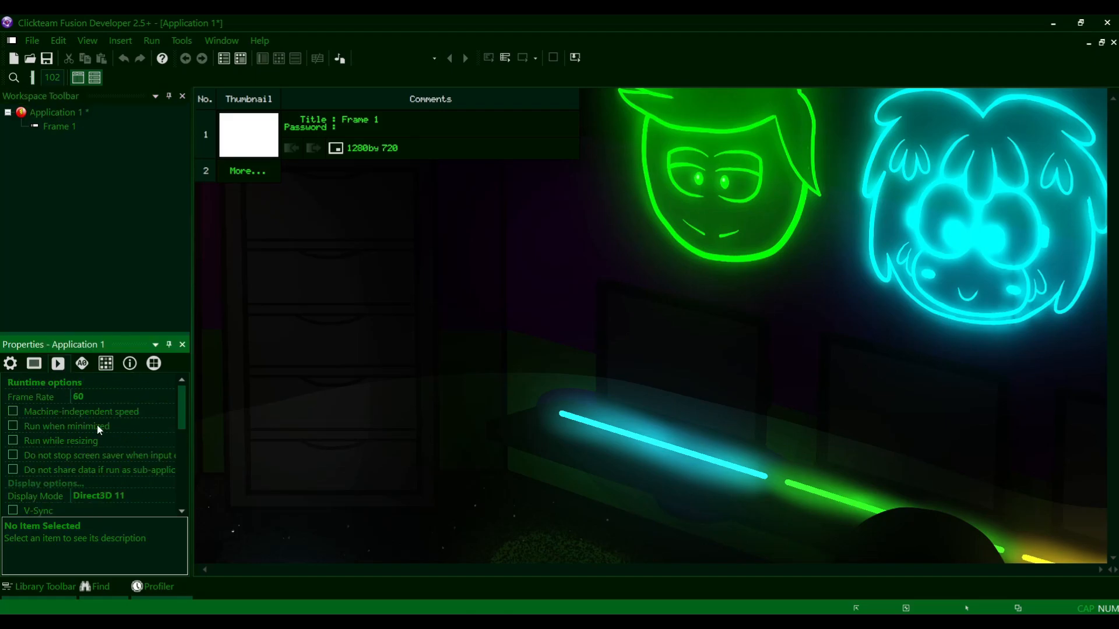
{"action": "scroll", "coordinate": [149, 453], "scroll_direction": "down", "scroll_amount": 3}
{"action": "scroll", "coordinate": [149, 452], "scroll_direction": "up", "scroll_amount": 3}
{"action": "scroll", "coordinate": [100, 425], "scroll_direction": "down", "scroll_amount": 2}
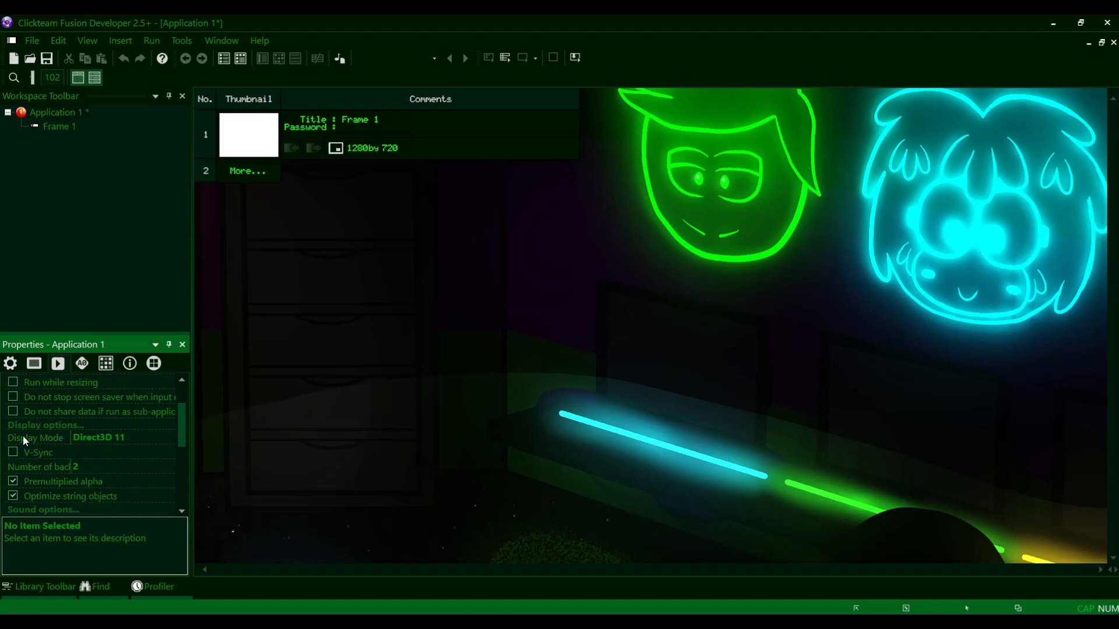
{"action": "left_click", "coordinate": [37, 425]}
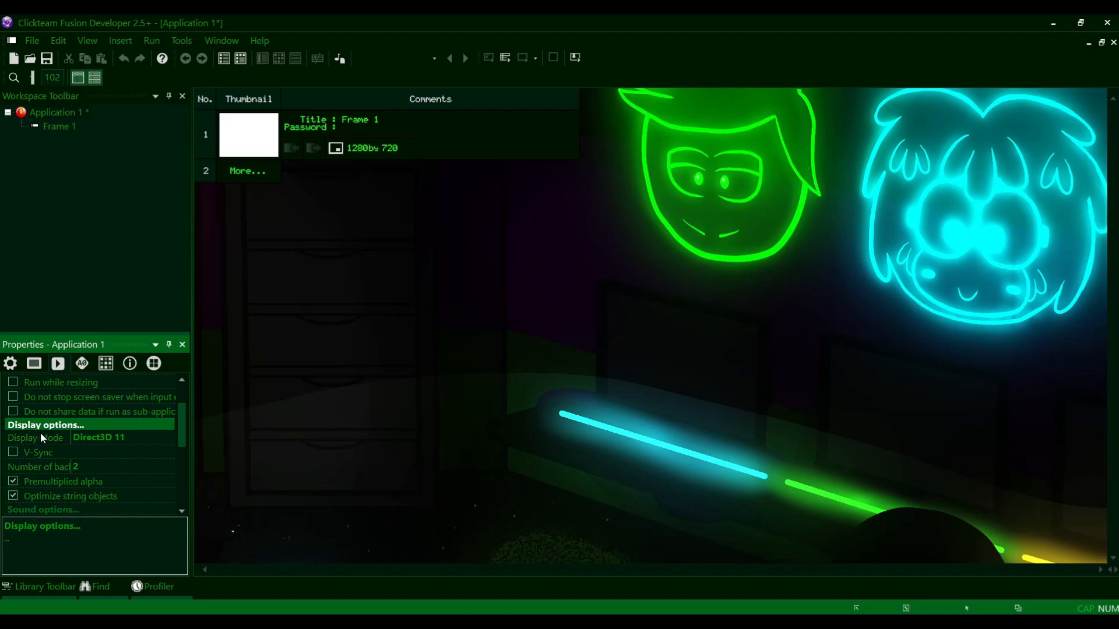
{"action": "left_click", "coordinate": [37, 437]}
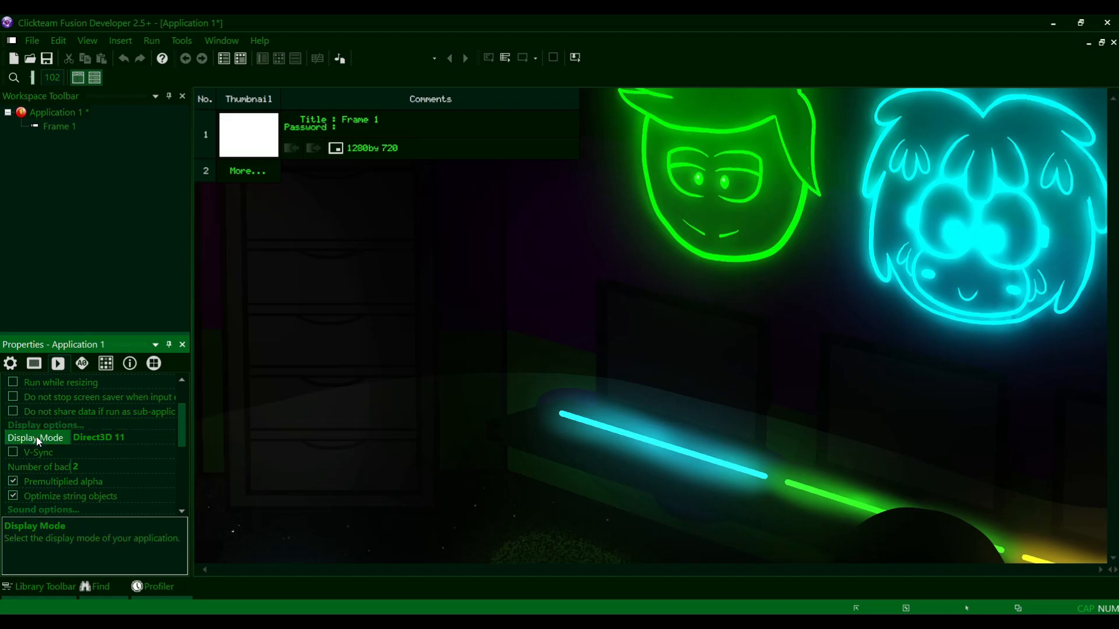
{"action": "left_click", "coordinate": [120, 437]}
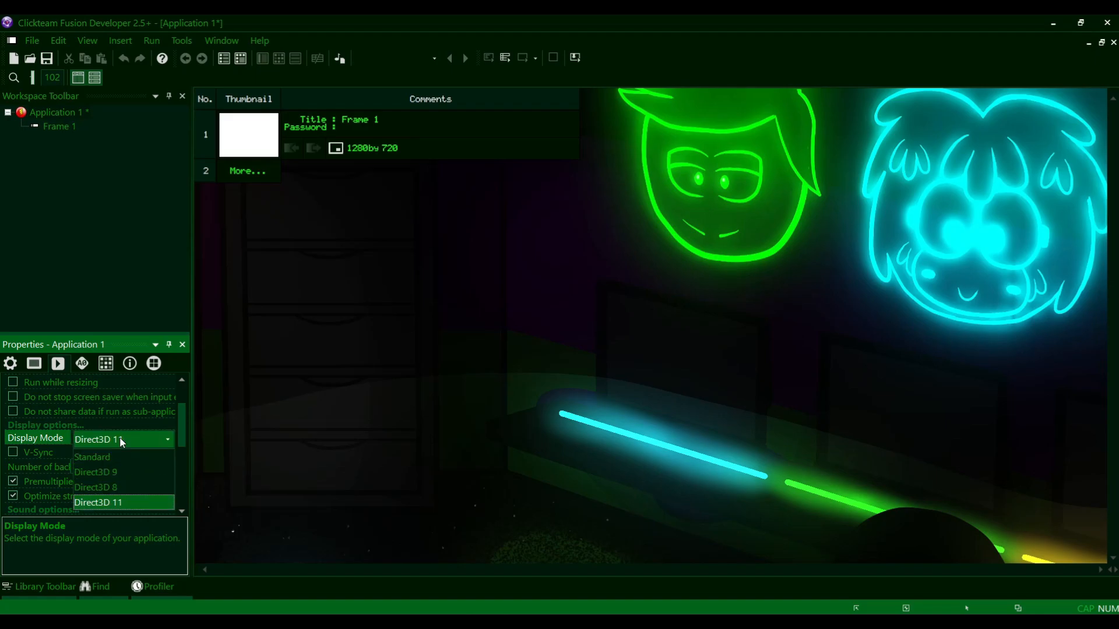
- Switch the display mode between Direct3D 9 and Direct3D 11 to compare their effect on the display options, ending on Direct3D 11
{"action": "left_click", "coordinate": [122, 442]}
{"action": "left_click", "coordinate": [121, 443]}
{"action": "left_click", "coordinate": [109, 474]}
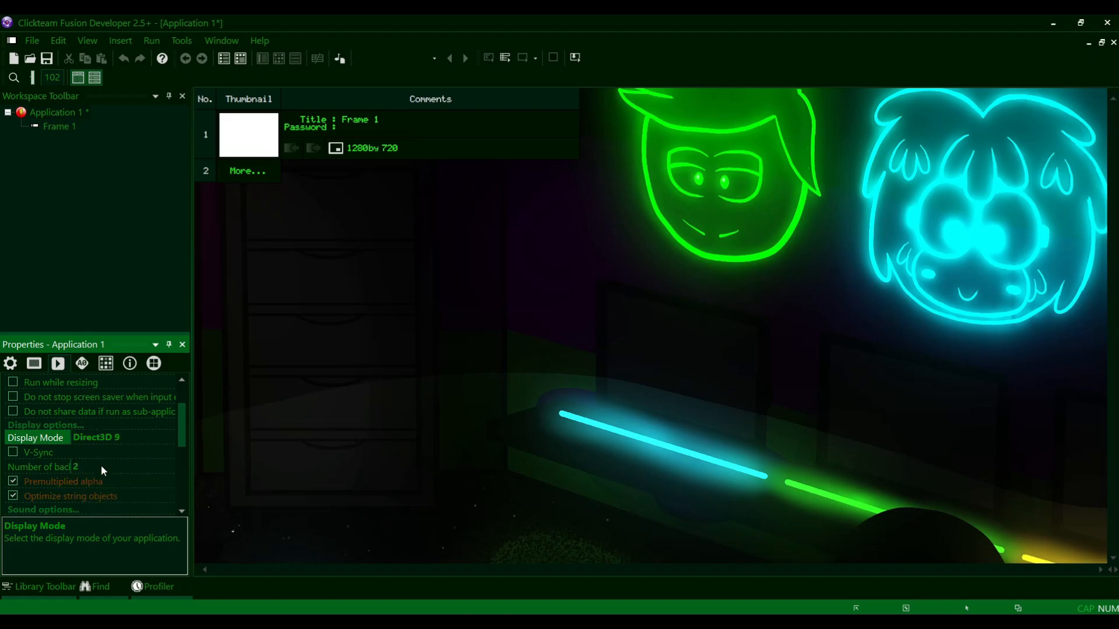
{"action": "left_click", "coordinate": [103, 442]}
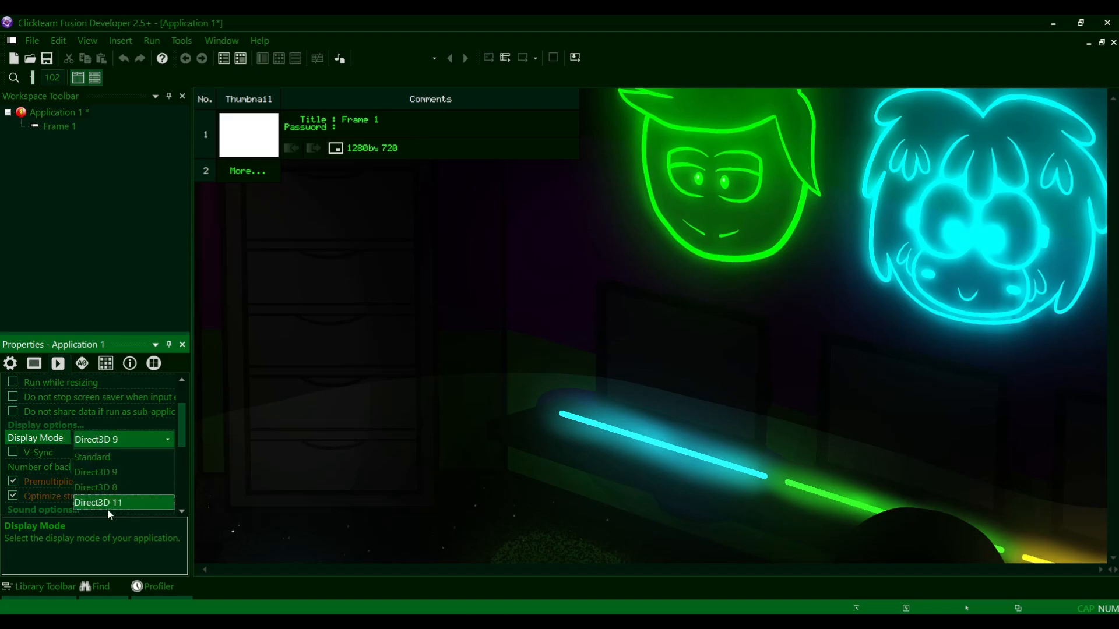
{"action": "left_click", "coordinate": [107, 501]}
{"action": "left_click", "coordinate": [99, 438]}
{"action": "left_click", "coordinate": [76, 457]}
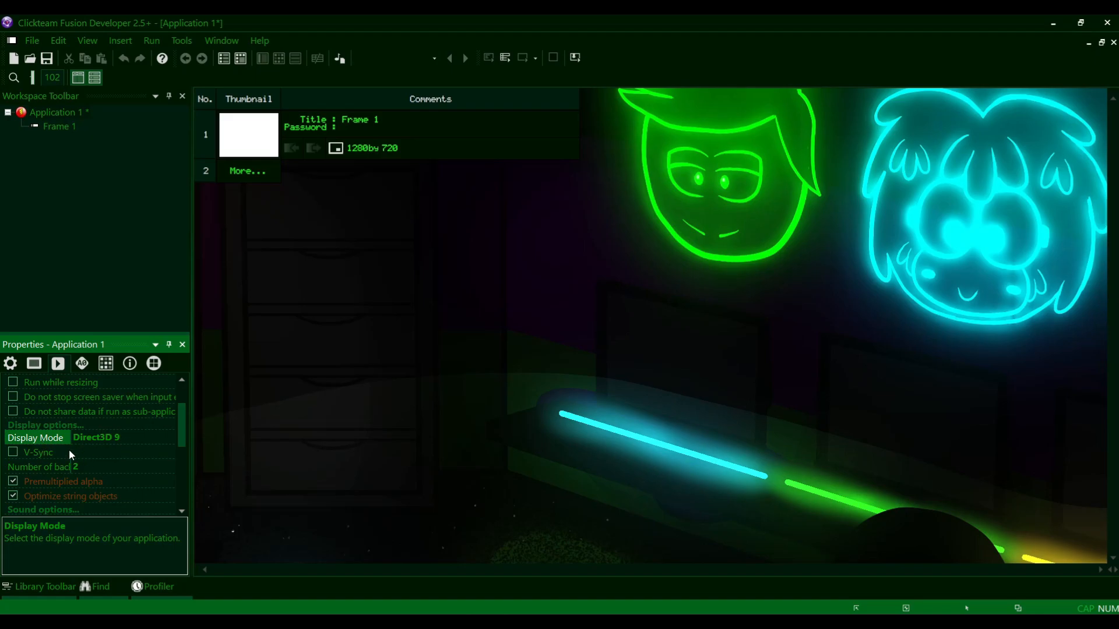
{"action": "left_click", "coordinate": [124, 438]}
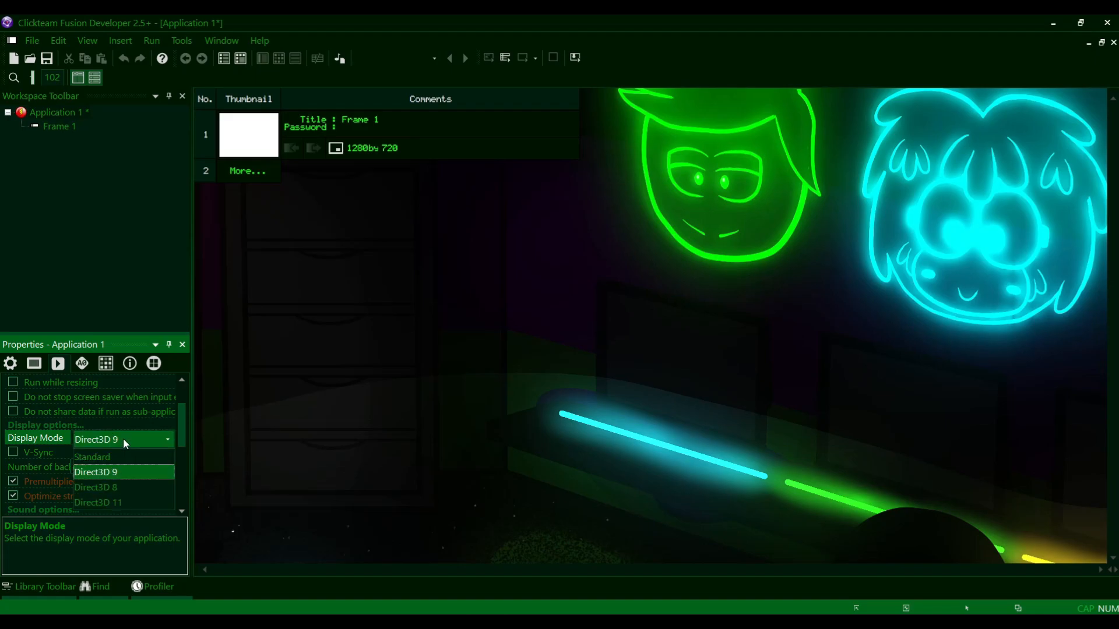
{"action": "left_click", "coordinate": [123, 438]}
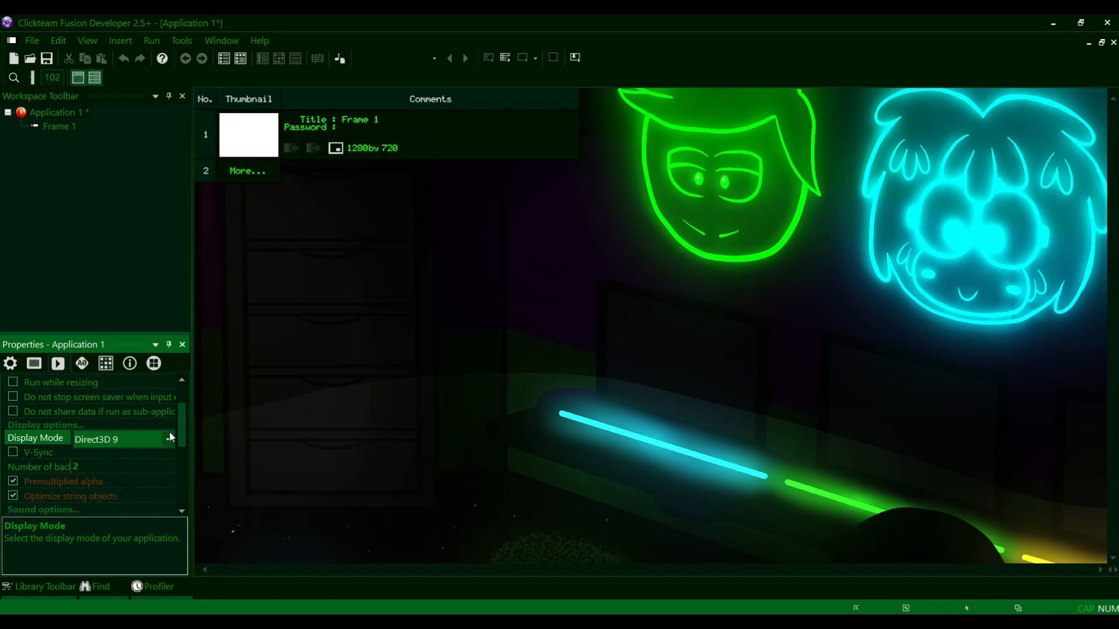
{"action": "left_click", "coordinate": [151, 439]}
{"action": "left_click", "coordinate": [133, 502]}
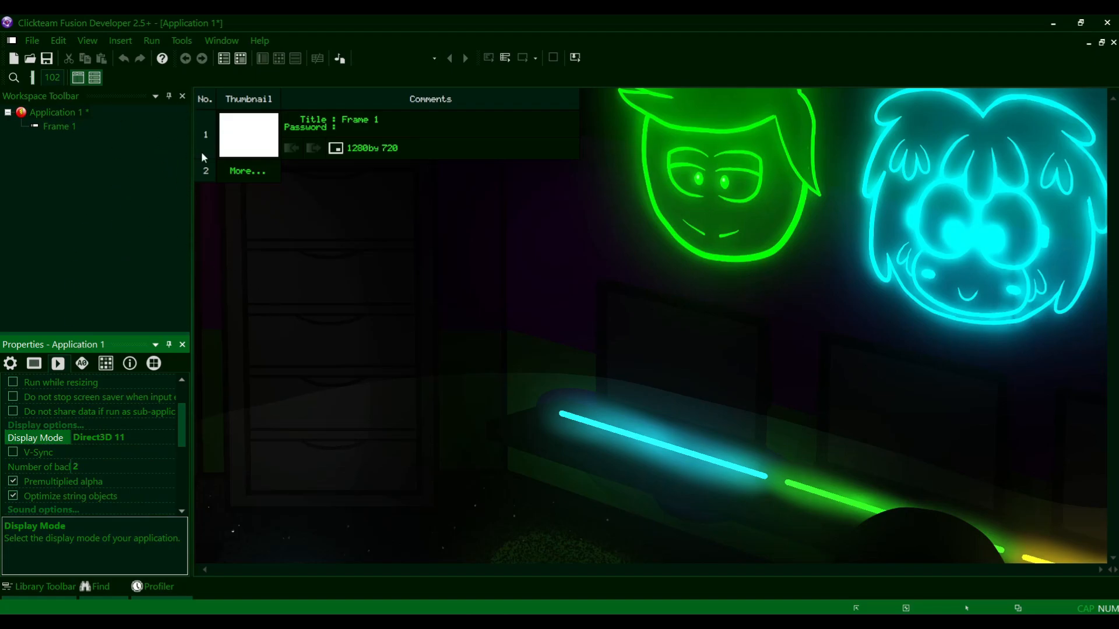
- Examine the Standard, Direct3D 9, Direct3D 8 and Direct3D 11 display mode choices, leaving Direct3D 11 selected
{"action": "left_click", "coordinate": [128, 440]}
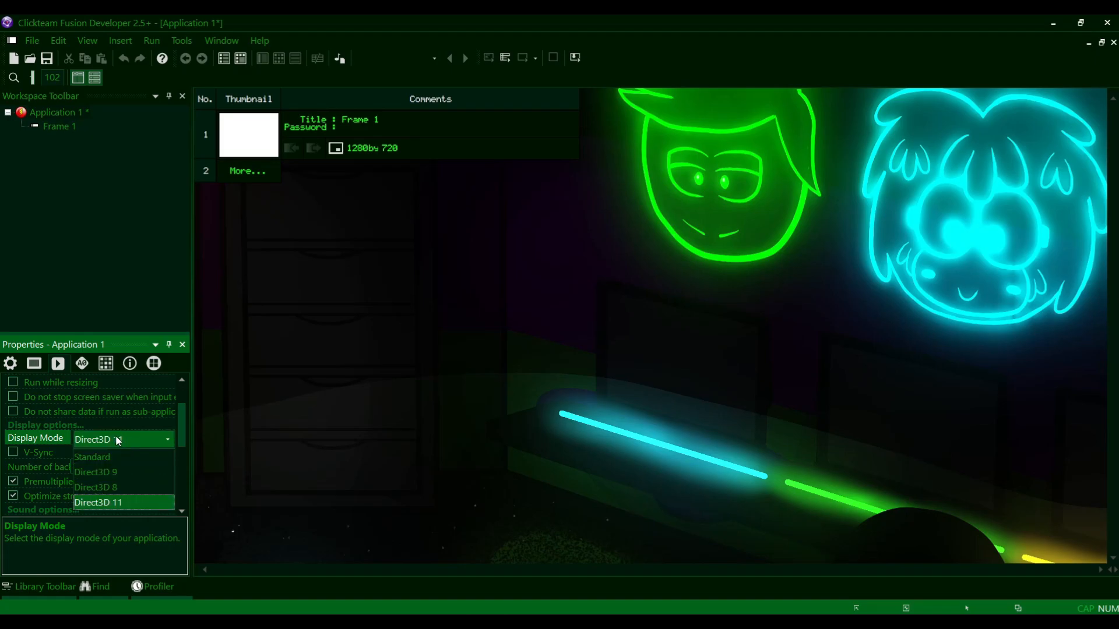
{"action": "left_click", "coordinate": [117, 441]}
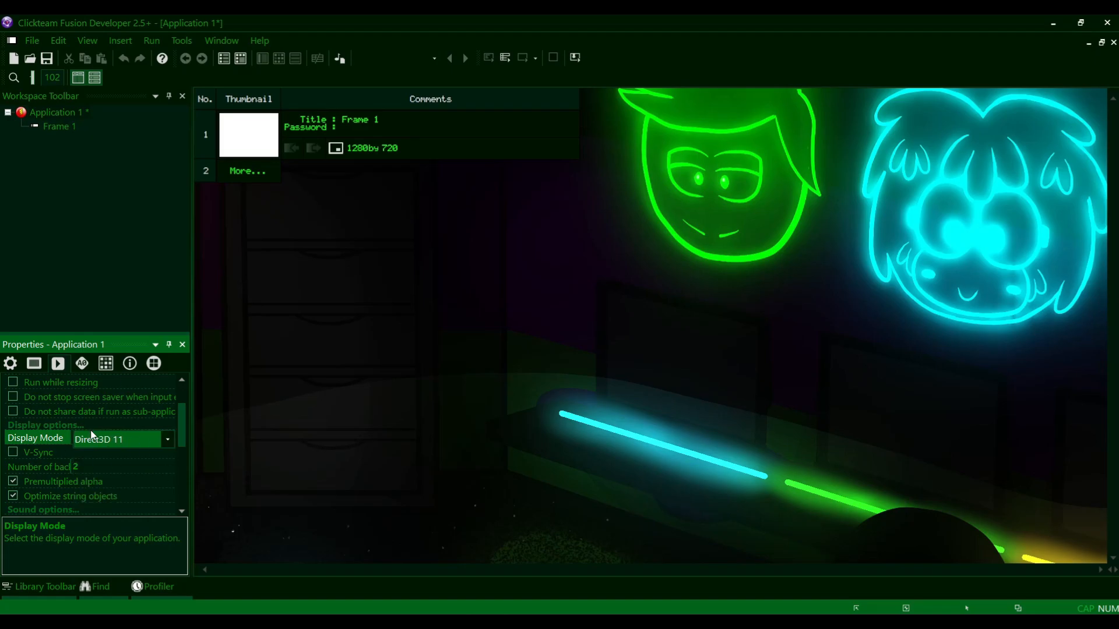
{"action": "left_click", "coordinate": [98, 439]}
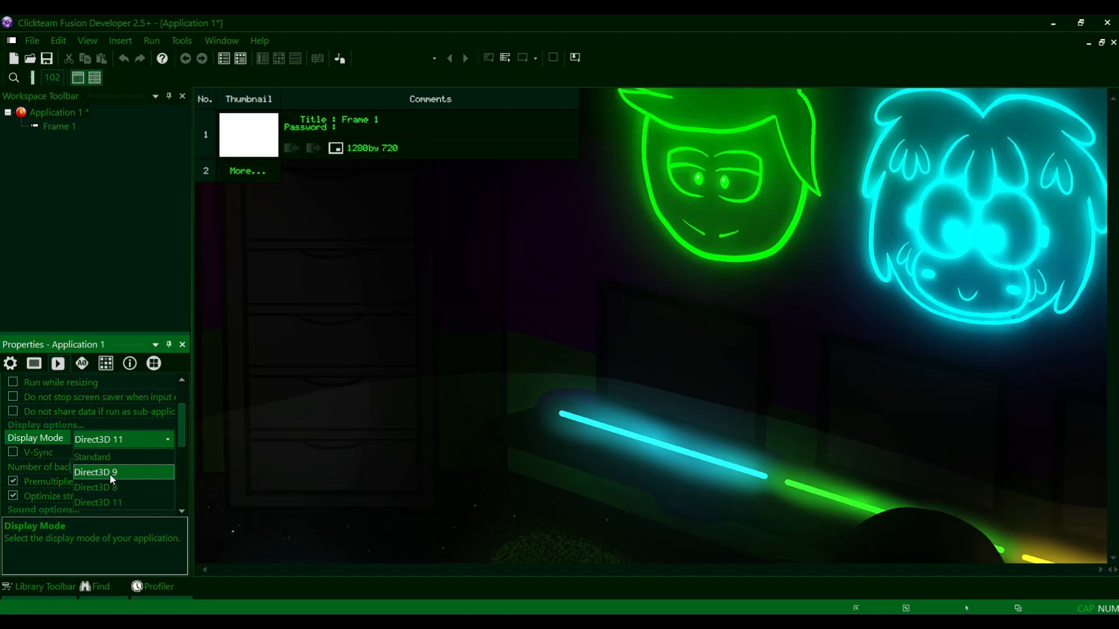
{"action": "left_click", "coordinate": [110, 502]}
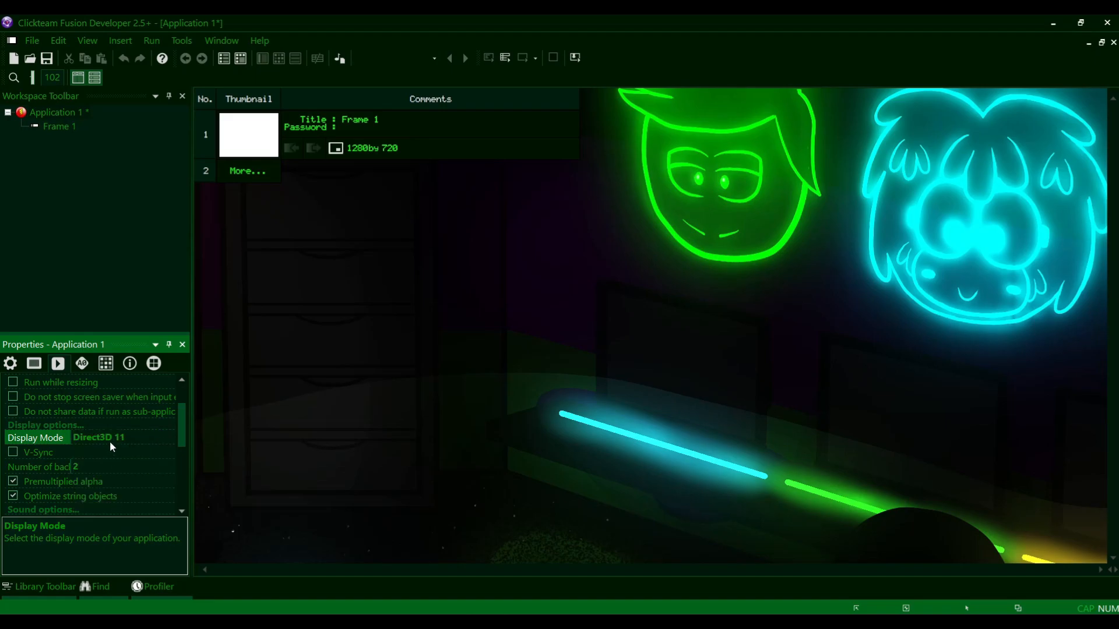
{"action": "left_click", "coordinate": [111, 444]}
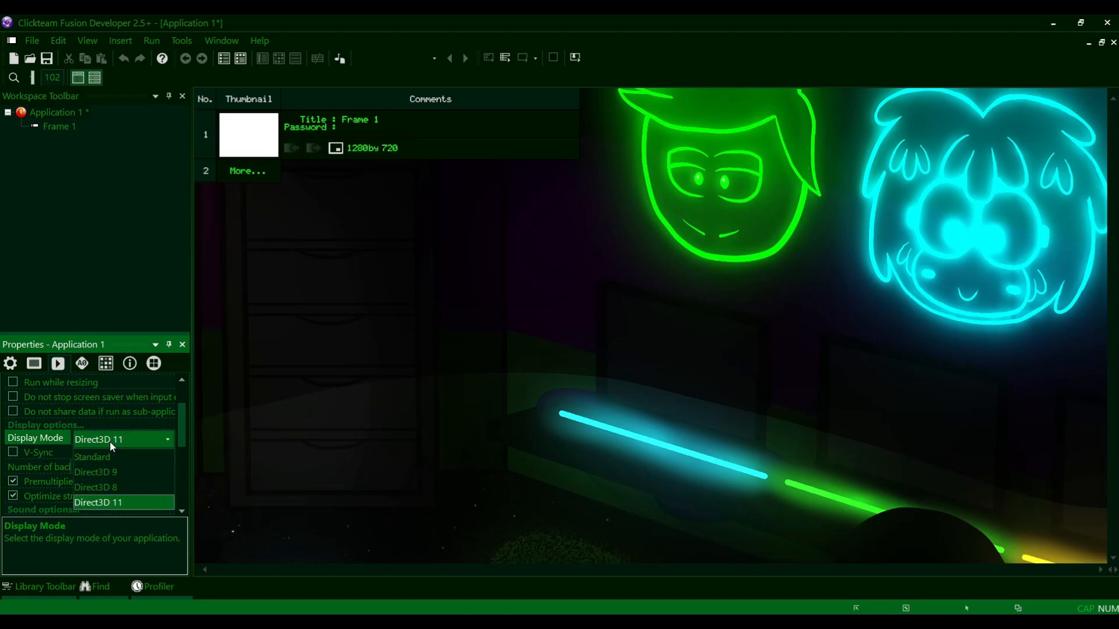
{"action": "left_click", "coordinate": [109, 441]}
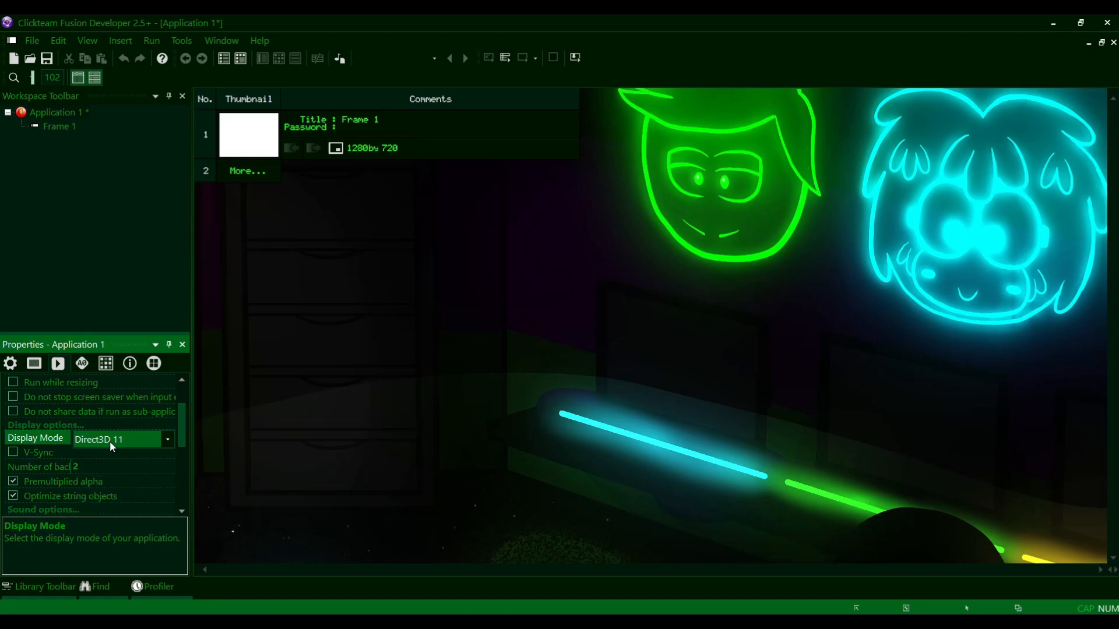
{"action": "left_click", "coordinate": [110, 442]}
{"action": "left_click", "coordinate": [109, 442]}
- Try Direct3D 9 as the application's display mode and restore Direct3D 11
{"action": "left_click", "coordinate": [124, 438]}
{"action": "left_click", "coordinate": [120, 470]}
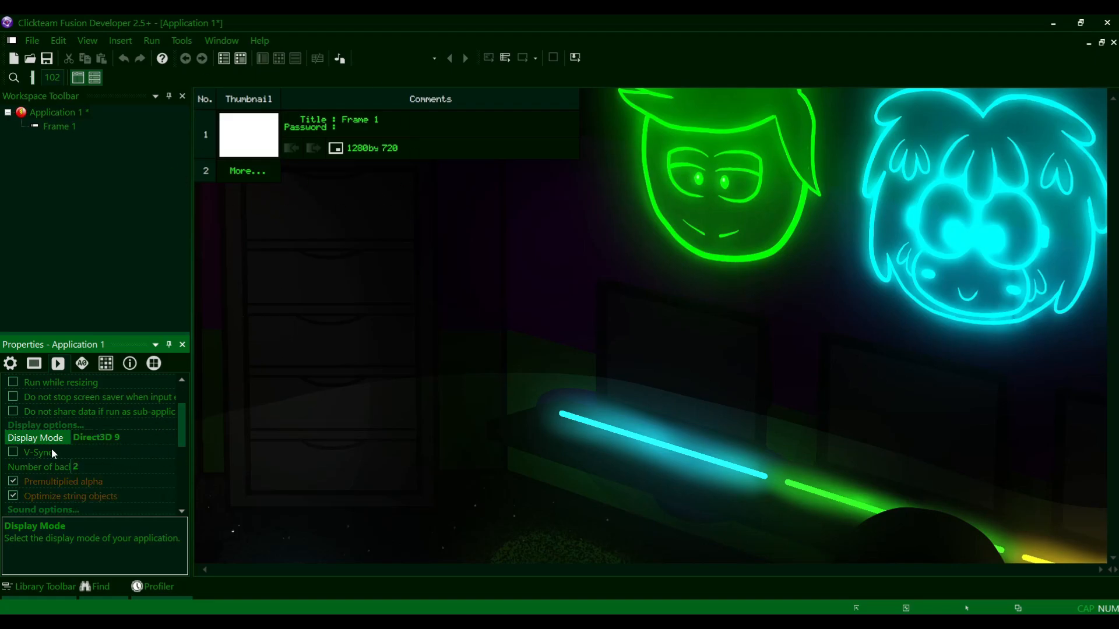
{"action": "left_click", "coordinate": [124, 437]}
{"action": "left_click", "coordinate": [131, 436]}
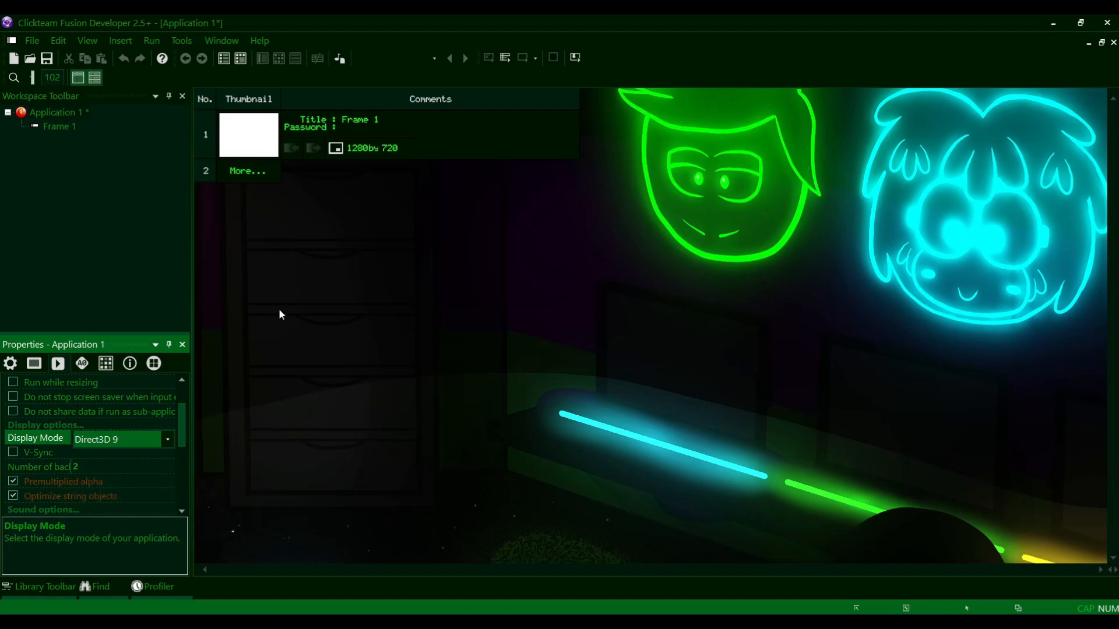
{"action": "left_click", "coordinate": [278, 290]}
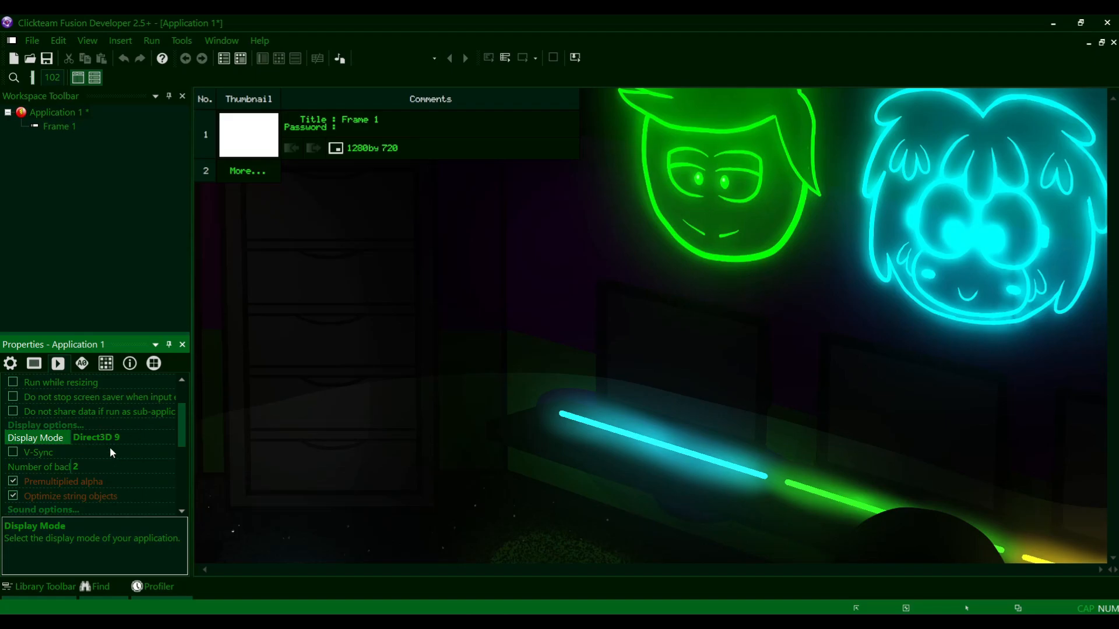
{"action": "left_click", "coordinate": [146, 438]}
{"action": "left_click", "coordinate": [119, 496]}
- Enable Play sounds over frames in the application's sound options and look over the remaining runtime options
{"action": "scroll", "coordinate": [136, 435], "scroll_direction": "down", "scroll_amount": 4}
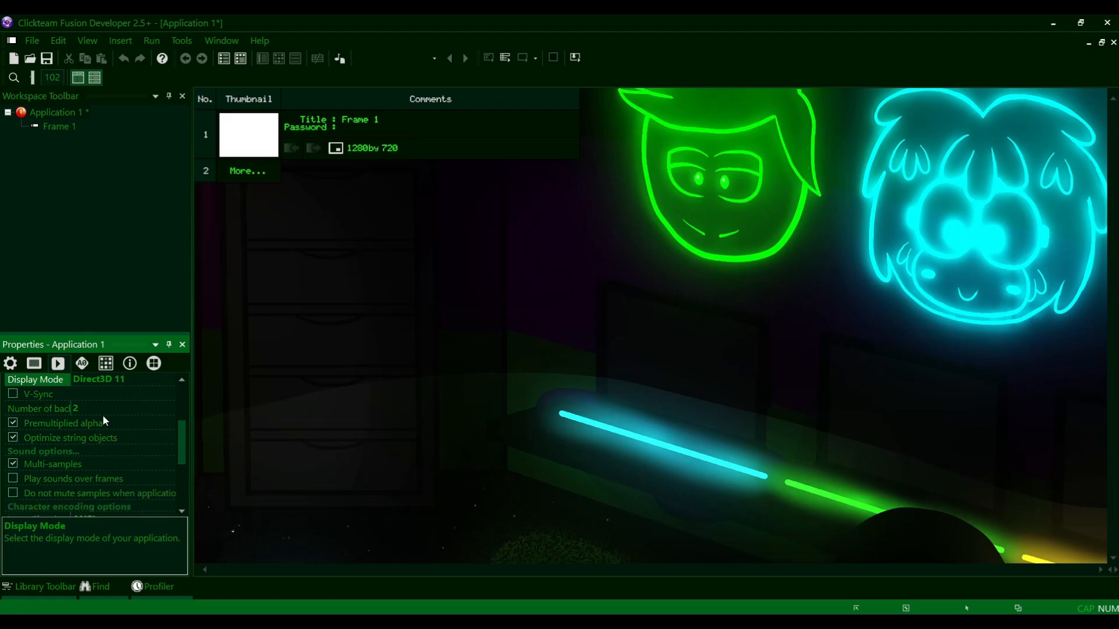
{"action": "scroll", "coordinate": [116, 449], "scroll_direction": "down", "scroll_amount": 4}
{"action": "left_click", "coordinate": [85, 419]}
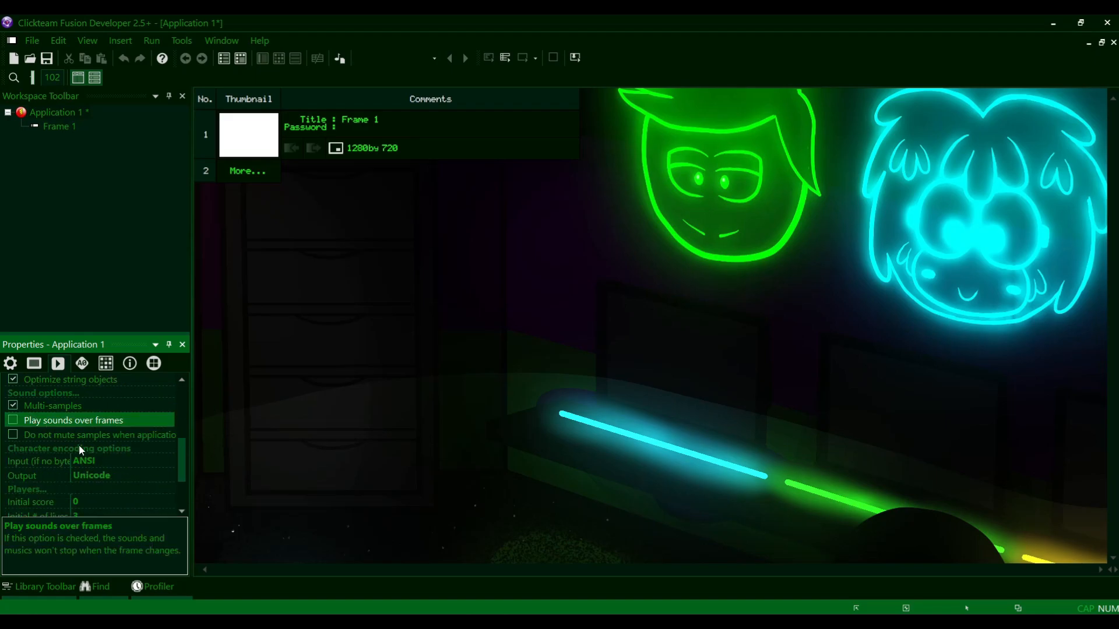
{"action": "scroll", "coordinate": [94, 431], "scroll_direction": "up", "scroll_amount": 2}
{"action": "scroll", "coordinate": [95, 437], "scroll_direction": "down", "scroll_amount": 2}
{"action": "left_click", "coordinate": [51, 394]}
{"action": "left_click", "coordinate": [61, 425]}
{"action": "left_click", "coordinate": [10, 417]}
{"action": "scroll", "coordinate": [98, 422], "scroll_direction": "down", "scroll_amount": 2}
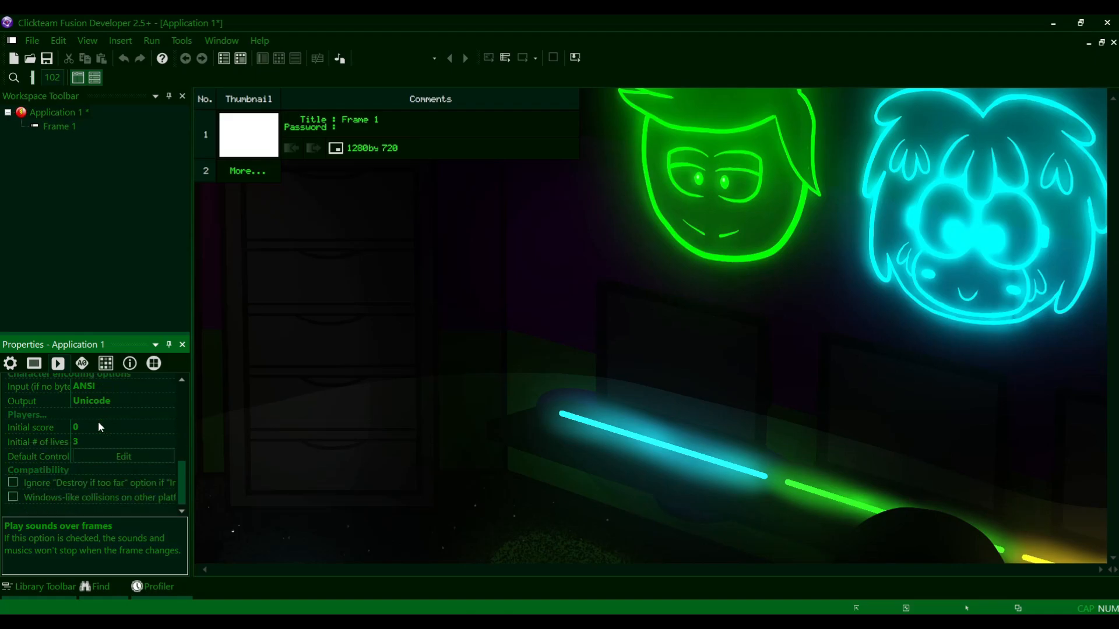
{"action": "scroll", "coordinate": [98, 421], "scroll_direction": "up", "scroll_amount": 2}
{"action": "scroll", "coordinate": [98, 421], "scroll_direction": "up", "scroll_amount": 2}
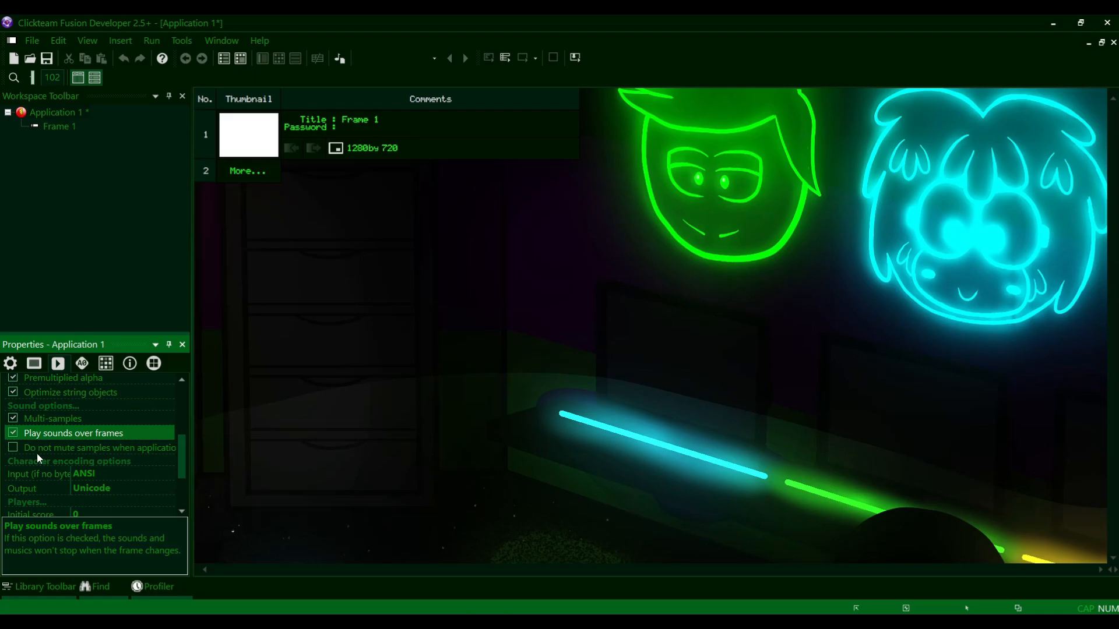
{"action": "left_click", "coordinate": [320, 305]}
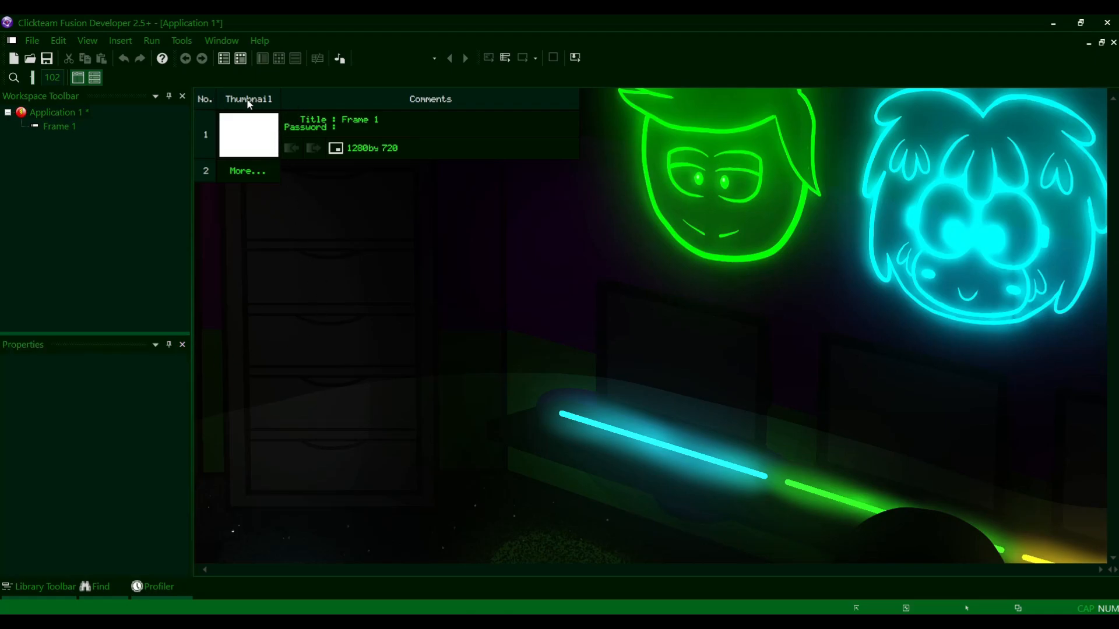
- Show the storyboard and select Frame 1 to view its runtime options
{"action": "left_click", "coordinate": [222, 59]}
{"action": "left_click", "coordinate": [260, 133]}
{"action": "left_click", "coordinate": [396, 239]}
{"action": "left_click", "coordinate": [271, 150]}
{"action": "left_click", "coordinate": [485, 266]}
{"action": "left_click", "coordinate": [262, 128]}
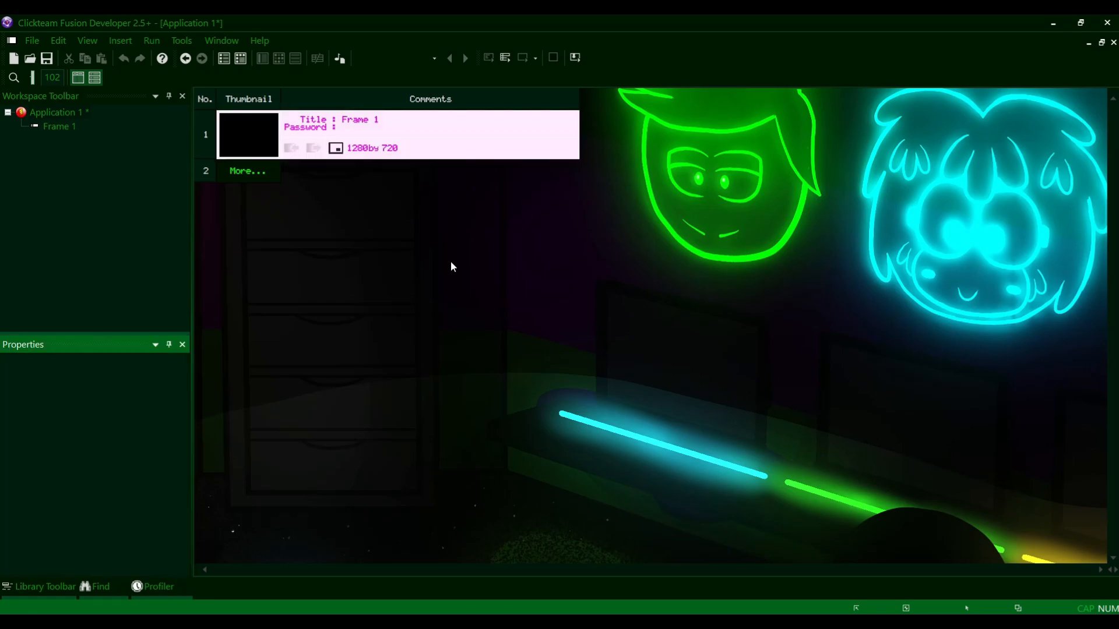
{"action": "left_click", "coordinate": [449, 261]}
{"action": "left_click", "coordinate": [316, 137]}
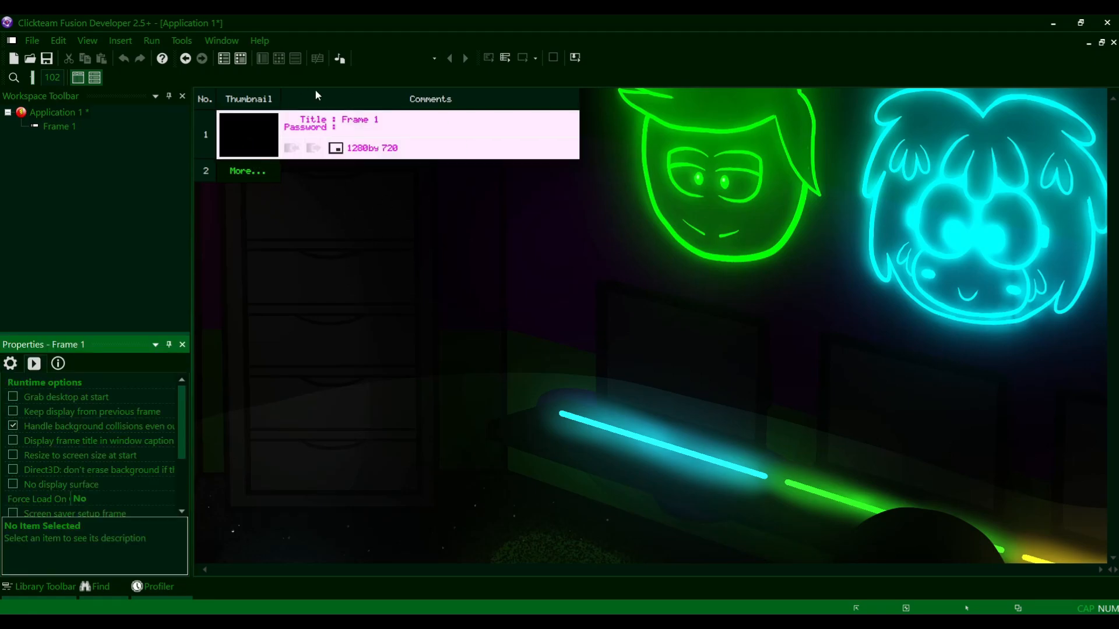
{"action": "left_click", "coordinate": [376, 162]}
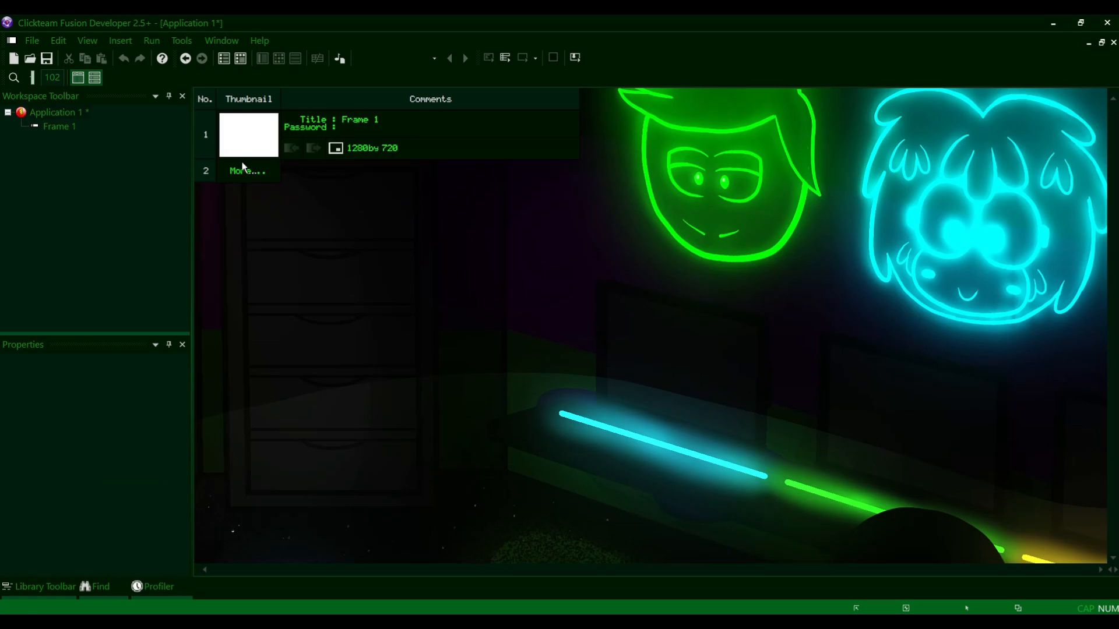
- Add a second frame to the storyboard and delete it
{"action": "left_click", "coordinate": [207, 174]}
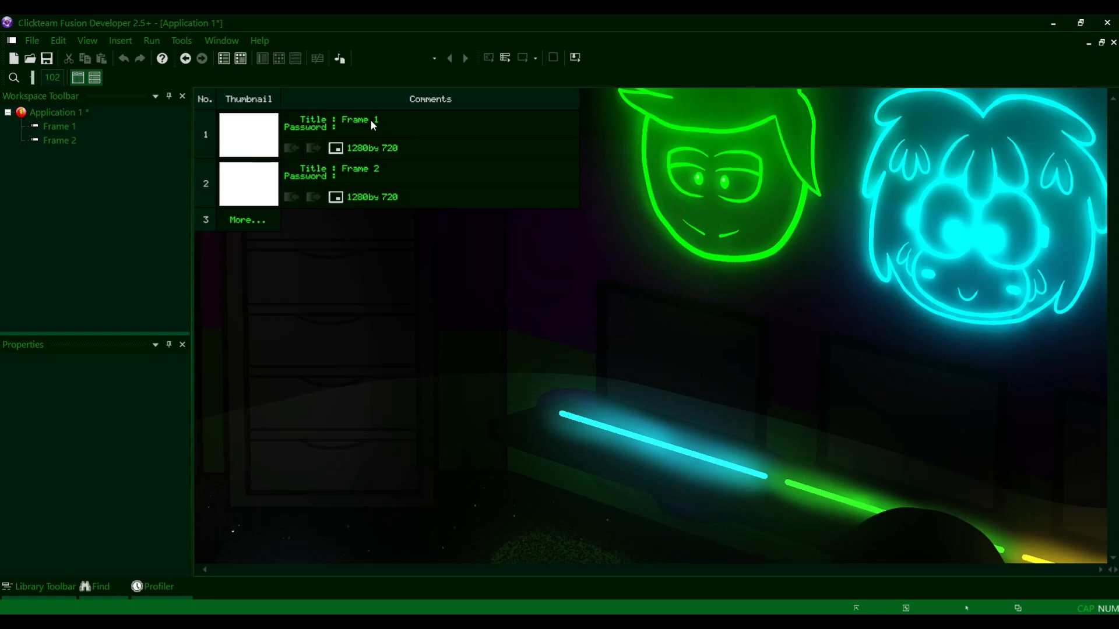
{"action": "left_click", "coordinate": [335, 184]}
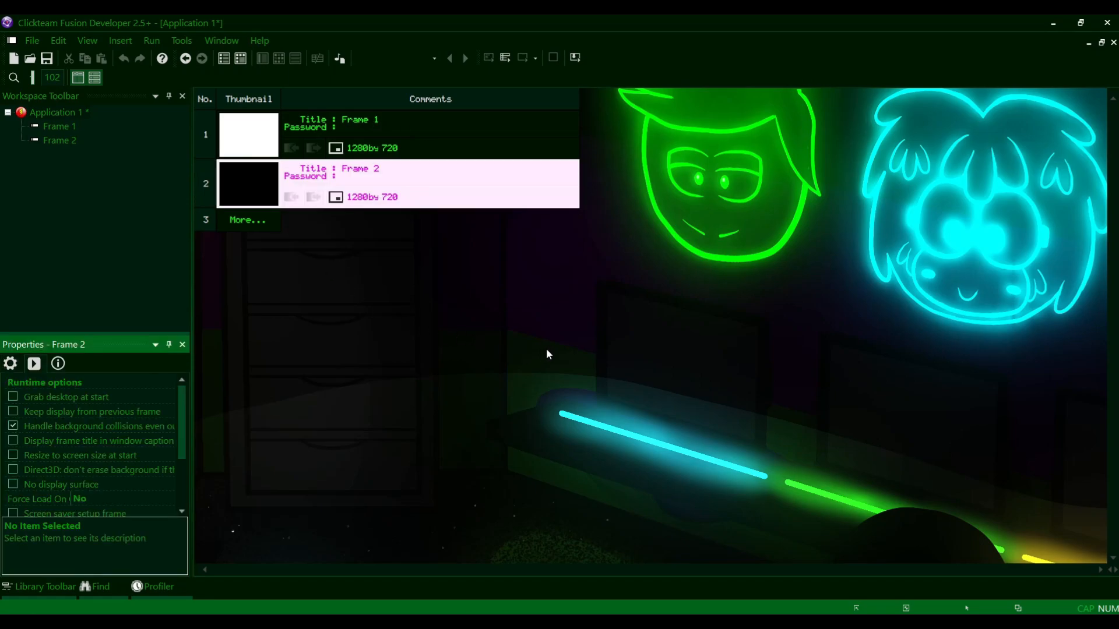
{"action": "right_click", "coordinate": [255, 182]}
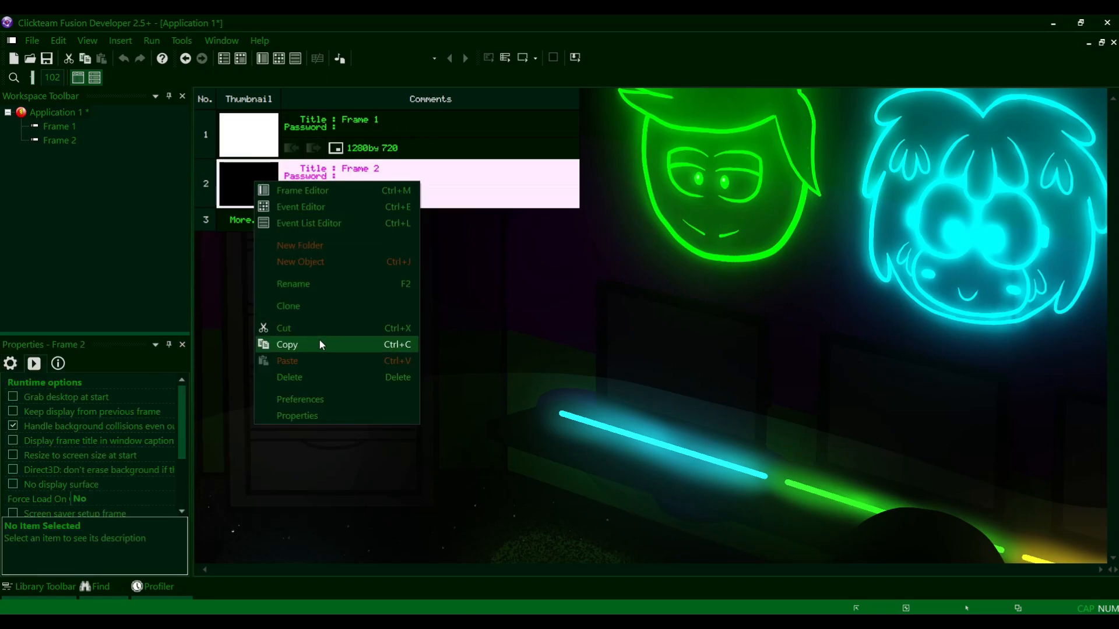
{"action": "left_click", "coordinate": [317, 376]}
{"action": "left_click", "coordinate": [530, 352]}
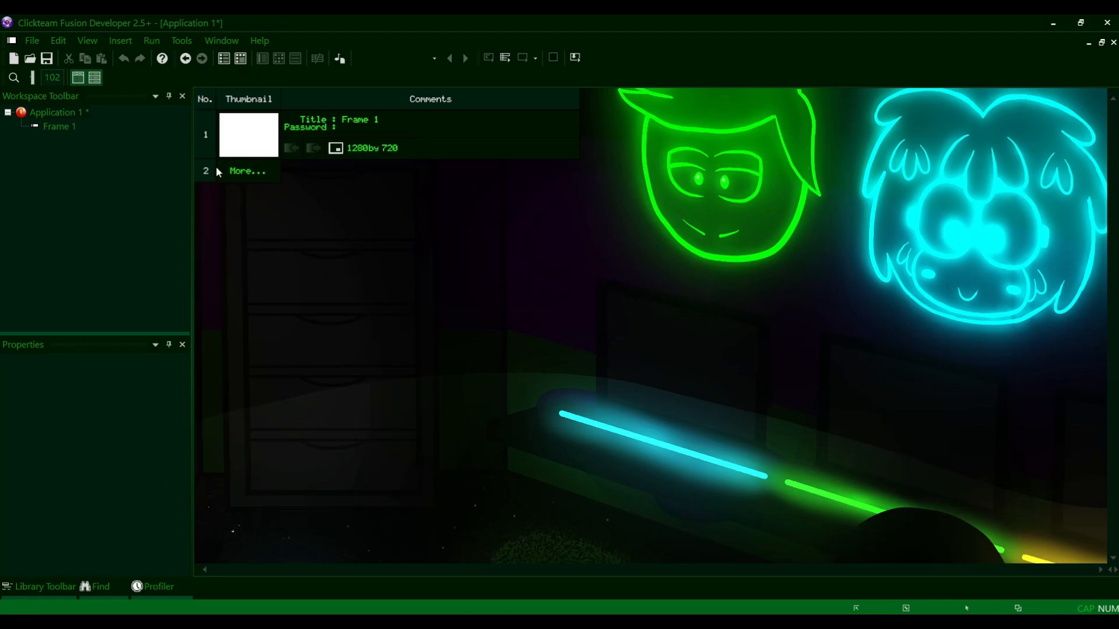
{"action": "left_click", "coordinate": [253, 143]}
{"action": "left_click", "coordinate": [272, 169]}
{"action": "left_click", "coordinate": [262, 142]}
{"action": "left_click", "coordinate": [301, 216]}
{"action": "left_click", "coordinate": [263, 143]}
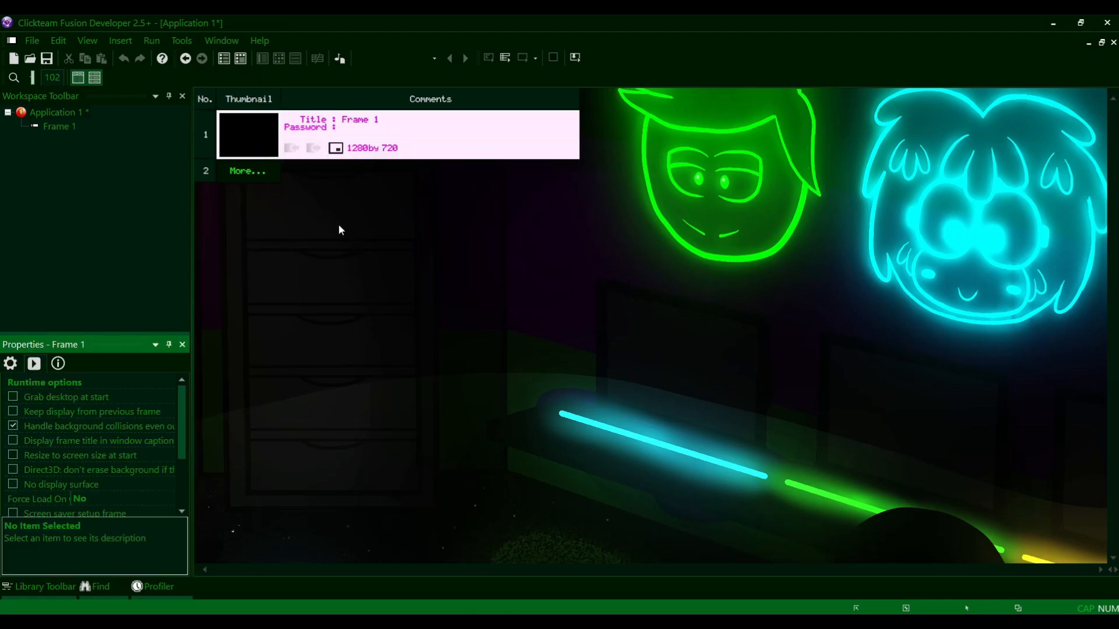
{"action": "left_click", "coordinate": [338, 224]}
{"action": "left_click", "coordinate": [264, 143]}
{"action": "left_click", "coordinate": [309, 207]}
{"action": "left_click", "coordinate": [265, 139]}
{"action": "left_click", "coordinate": [344, 225]}
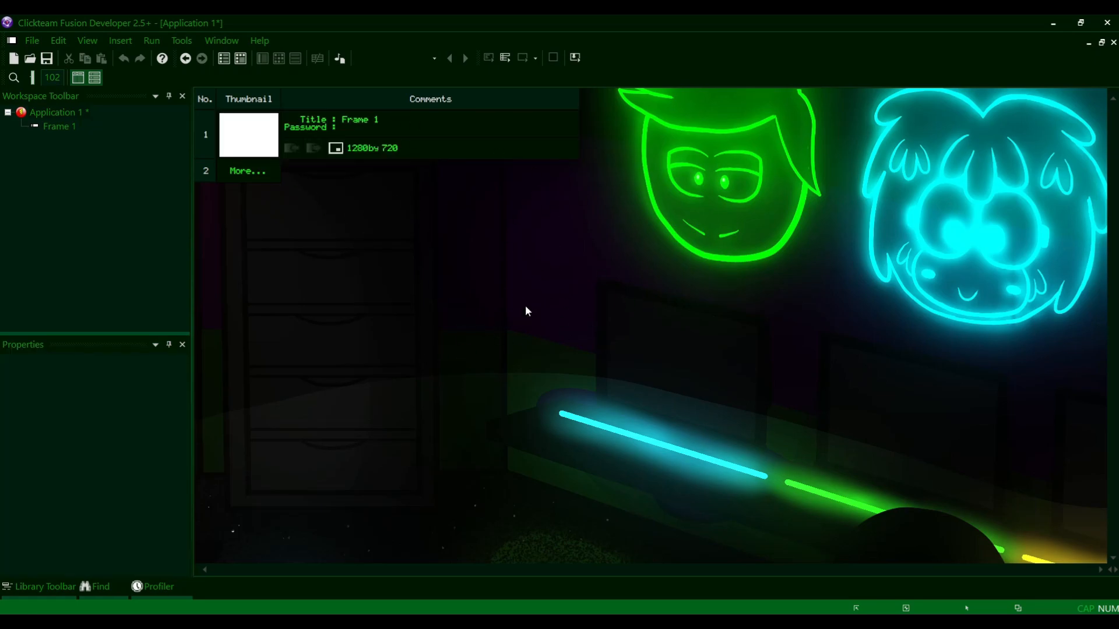
- Look over Application 1's runtime, display, sound and player options and its global values and strings
{"action": "left_click", "coordinate": [176, 318]}
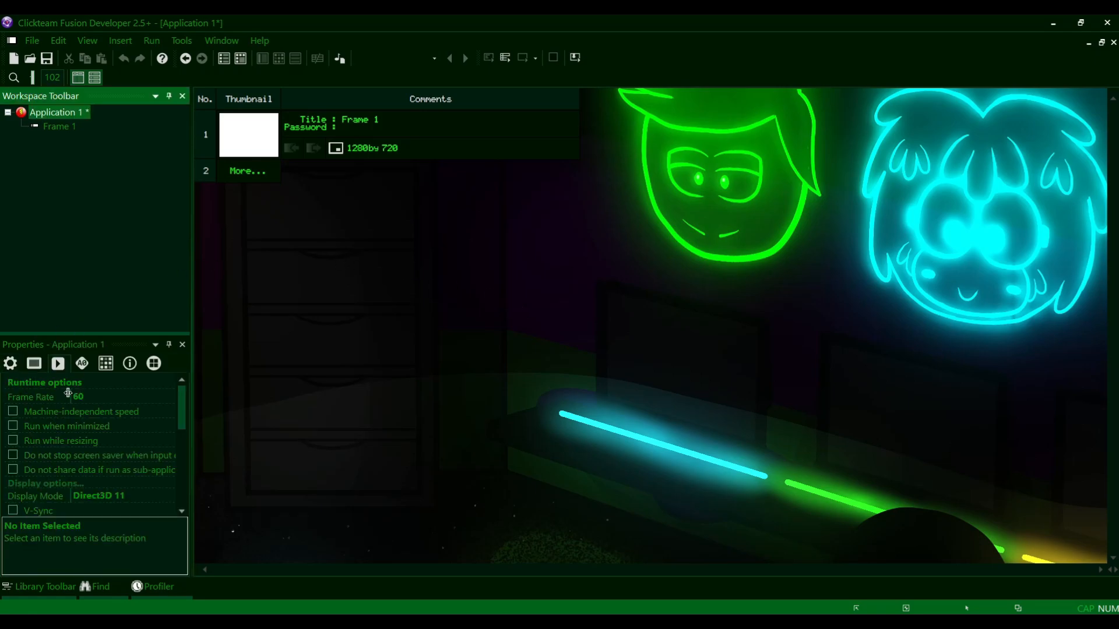
{"action": "scroll", "coordinate": [124, 445], "scroll_direction": "down", "scroll_amount": 2}
{"action": "scroll", "coordinate": [123, 446], "scroll_direction": "up", "scroll_amount": 2}
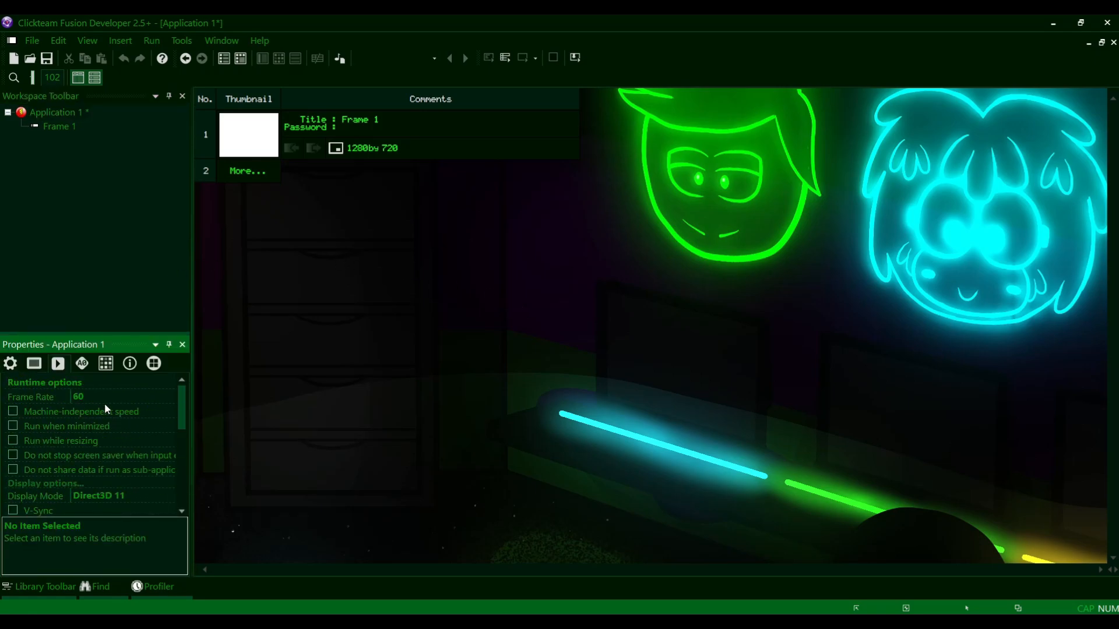
{"action": "left_click", "coordinate": [96, 360]}
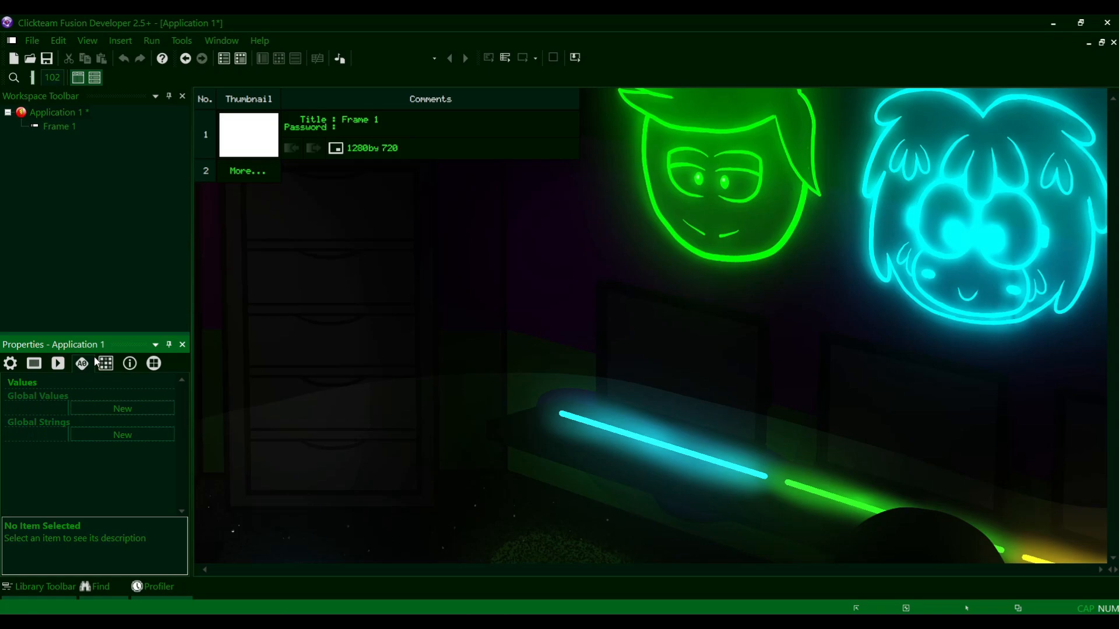
{"action": "left_click", "coordinate": [58, 364]}
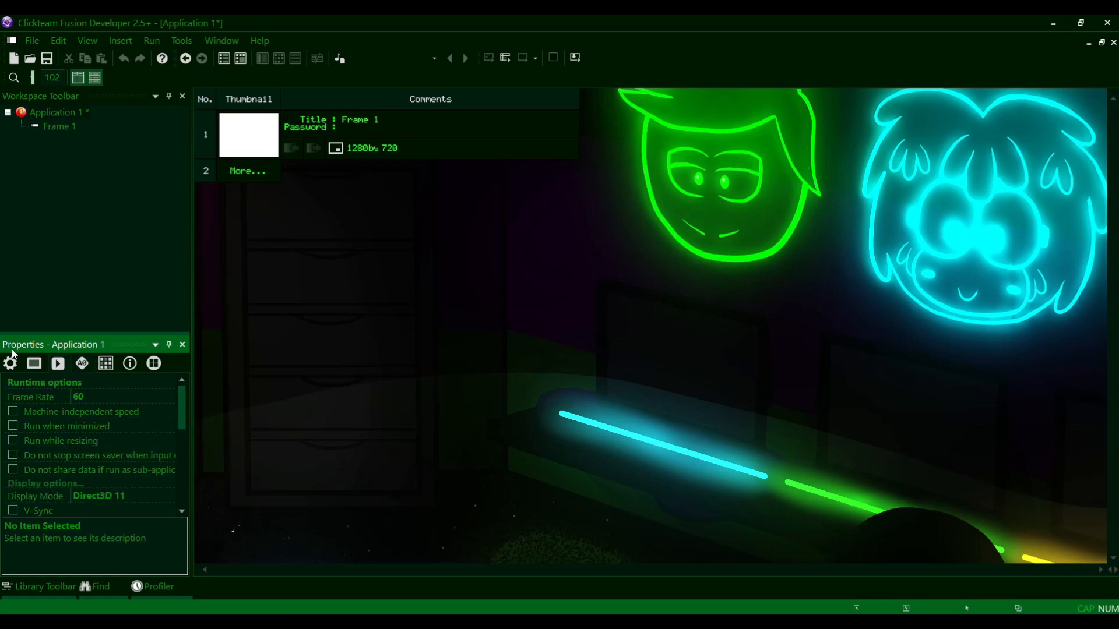
{"action": "scroll", "coordinate": [105, 428], "scroll_direction": "down", "scroll_amount": 3}
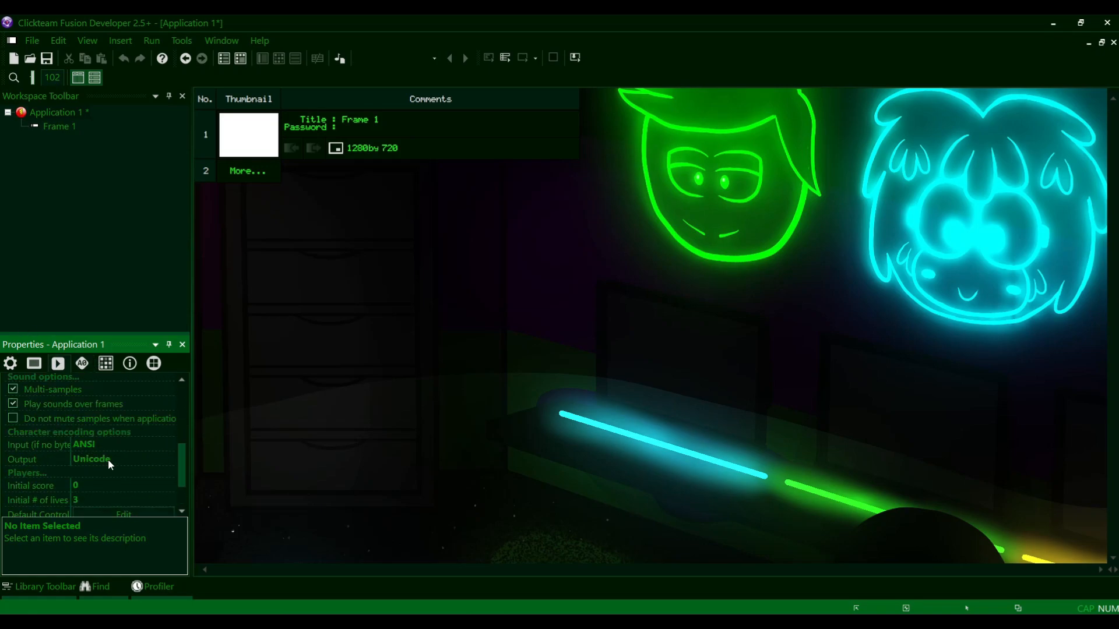
{"action": "scroll", "coordinate": [107, 465], "scroll_direction": "up", "scroll_amount": 3}
{"action": "scroll", "coordinate": [107, 459], "scroll_direction": "down", "scroll_amount": 10}
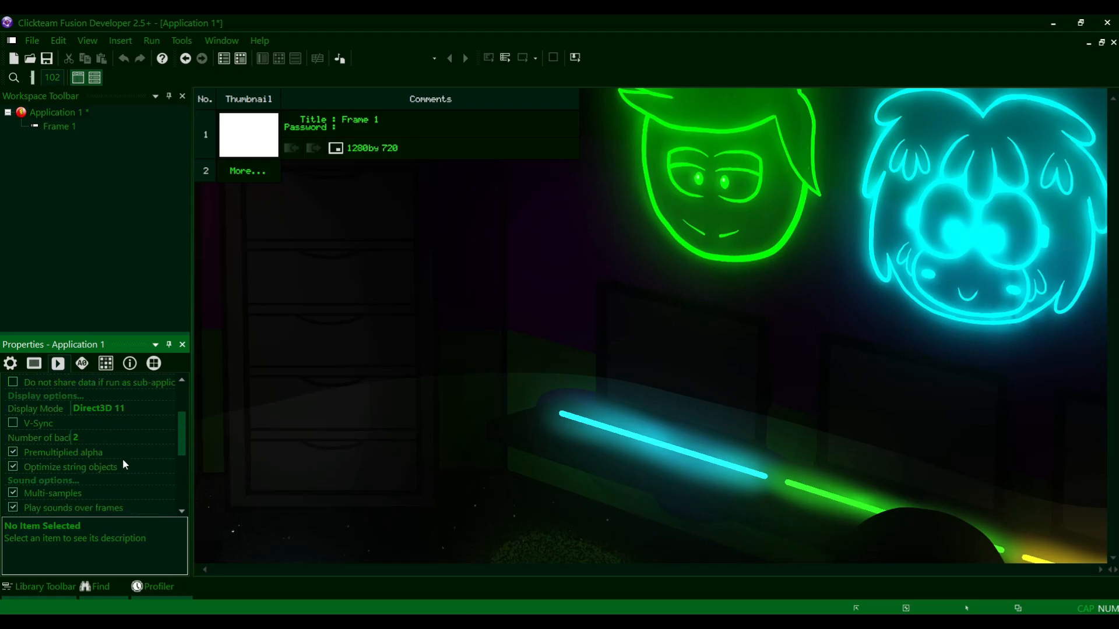
- Look over Application 1's graphics and build settings
{"action": "left_click", "coordinate": [9, 364]}
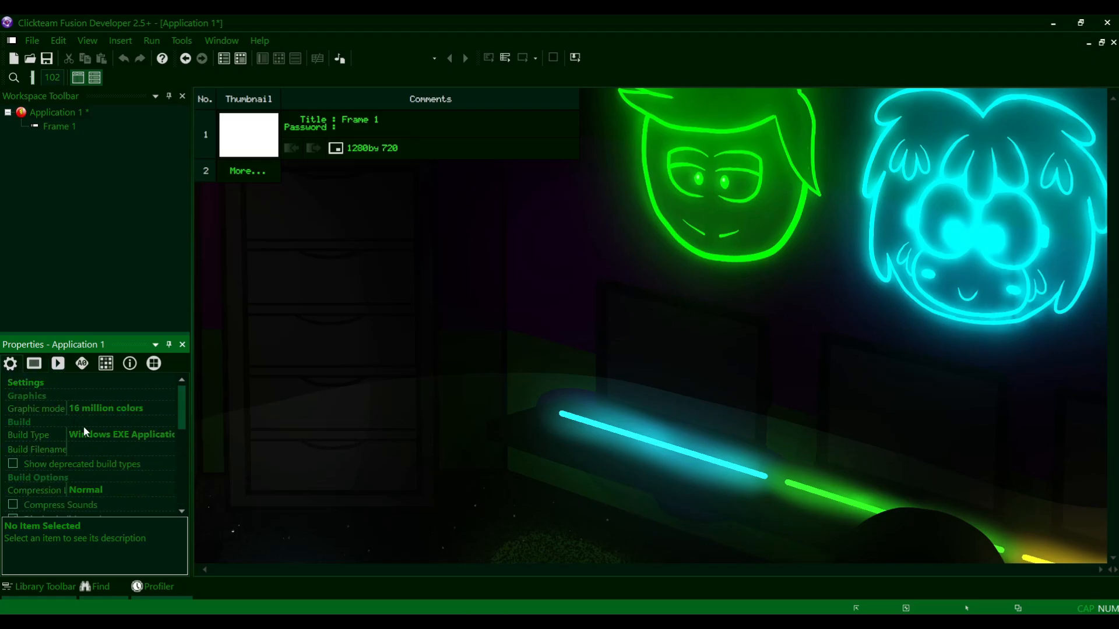
{"action": "scroll", "coordinate": [98, 442], "scroll_direction": "down", "scroll_amount": 5}
{"action": "scroll", "coordinate": [116, 457], "scroll_direction": "up", "scroll_amount": 5}
{"action": "scroll", "coordinate": [117, 459], "scroll_direction": "down", "scroll_amount": 5}
{"action": "scroll", "coordinate": [117, 460], "scroll_direction": "up", "scroll_amount": 4}
{"action": "scroll", "coordinate": [117, 460], "scroll_direction": "up", "scroll_amount": 1}
{"action": "left_click", "coordinate": [320, 272]}
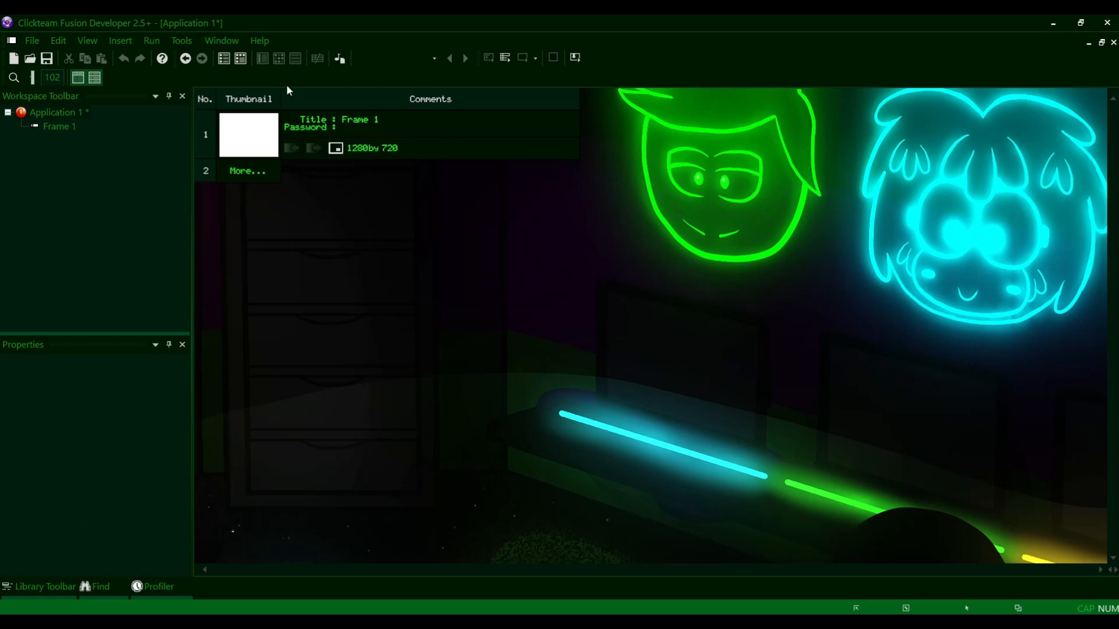
{"action": "left_click", "coordinate": [101, 204]}
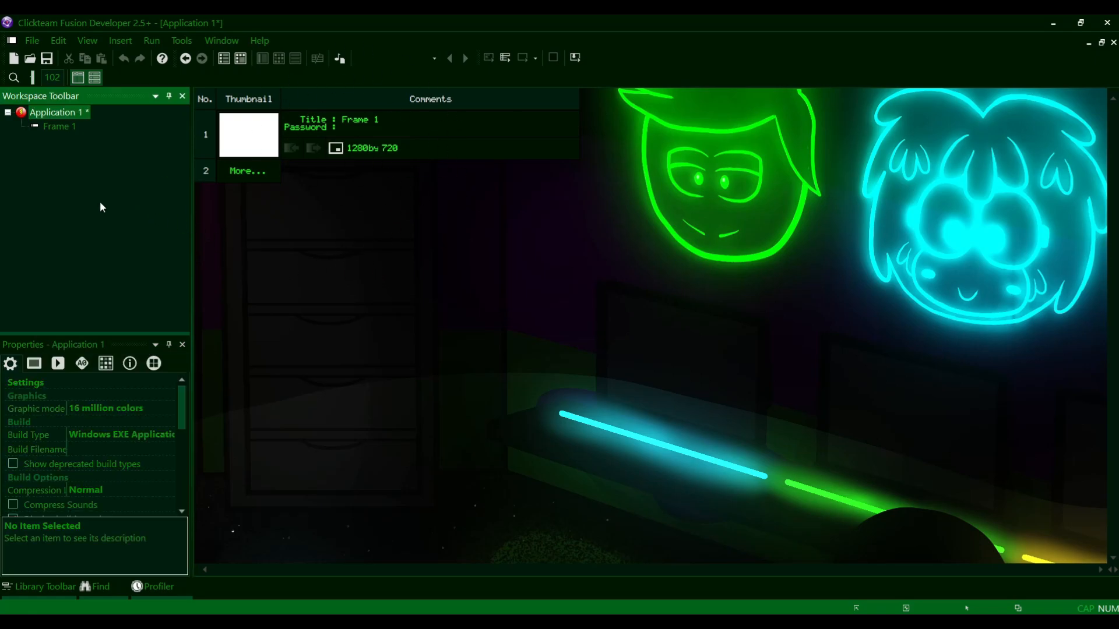
{"action": "left_click", "coordinate": [283, 267]}
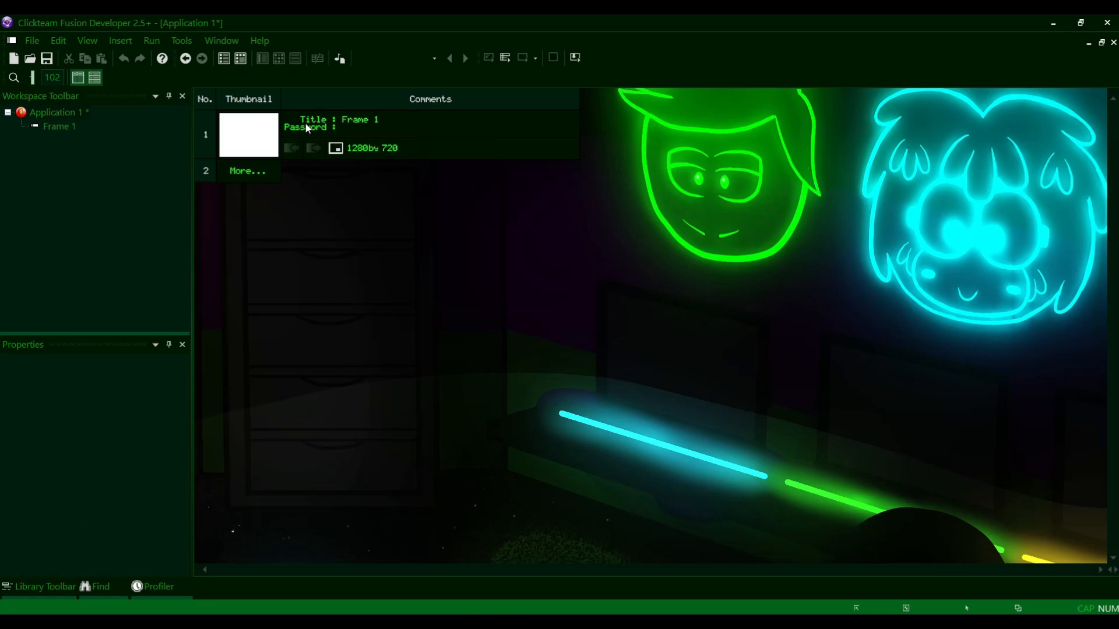
- Rename Frame 1 as Menu in the storyboard
{"action": "left_click", "coordinate": [406, 121]}
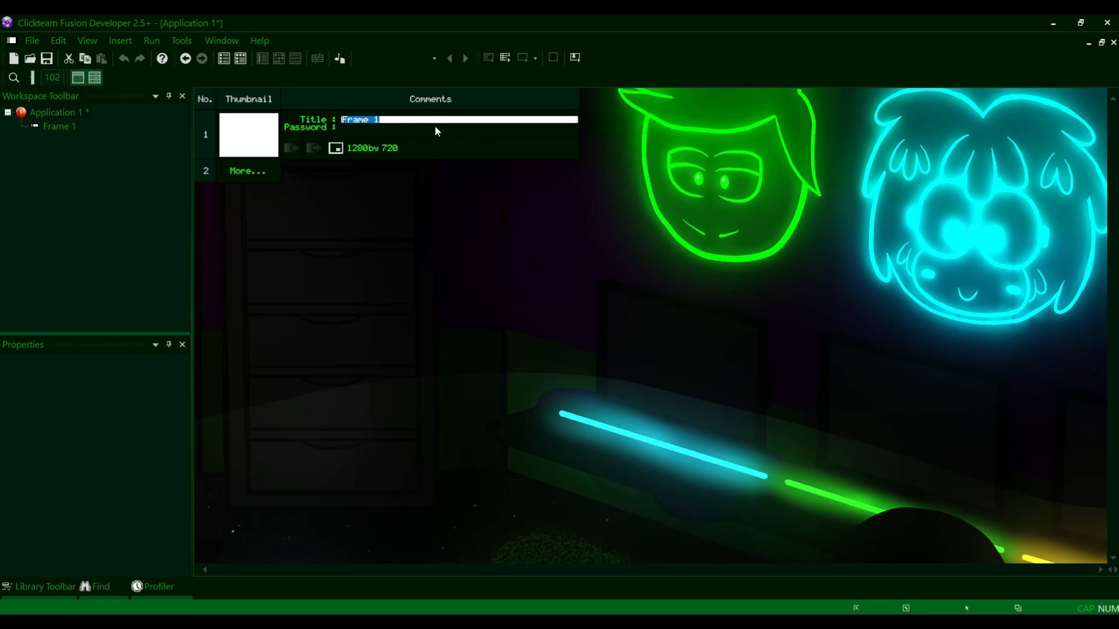
{"action": "type", "text": "Menu"}
{"action": "key", "text": "Return"}
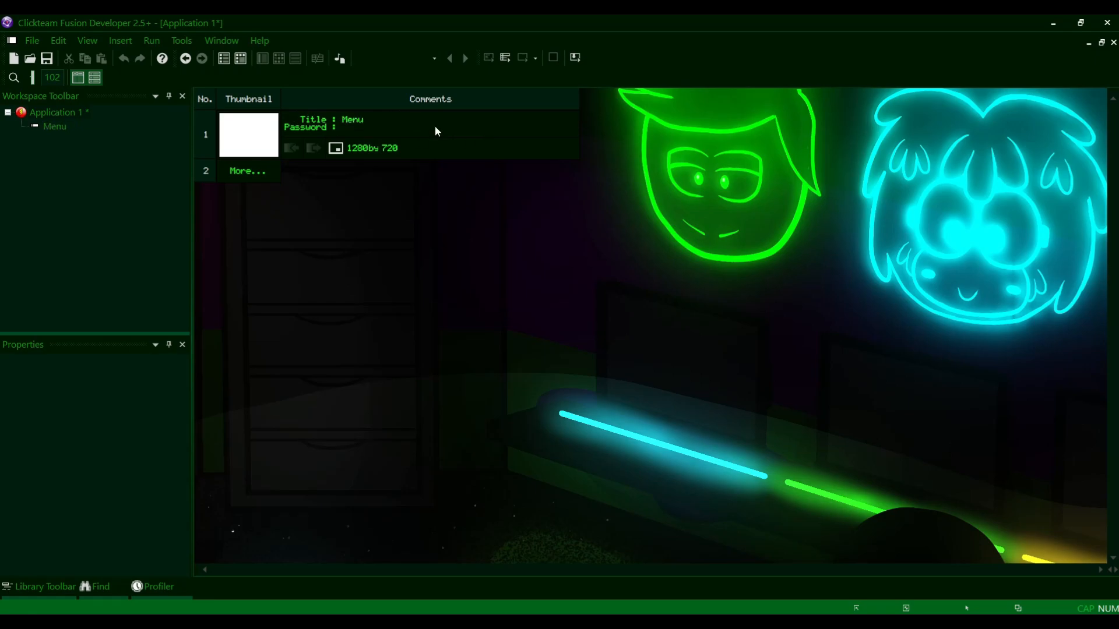
- Set the Menu frame's background color to black (RGB 0, 0, 0) and view it in the frame editor
{"action": "left_click", "coordinate": [252, 143]}
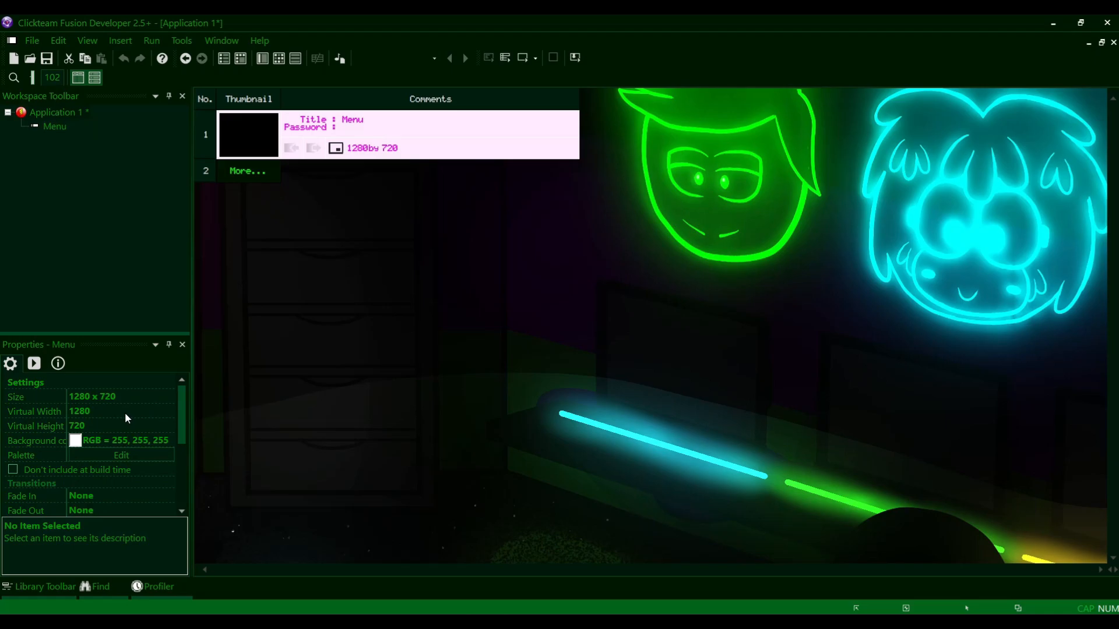
{"action": "scroll", "coordinate": [121, 413], "scroll_direction": "down", "scroll_amount": 3}
{"action": "scroll", "coordinate": [121, 412], "scroll_direction": "up", "scroll_amount": 3}
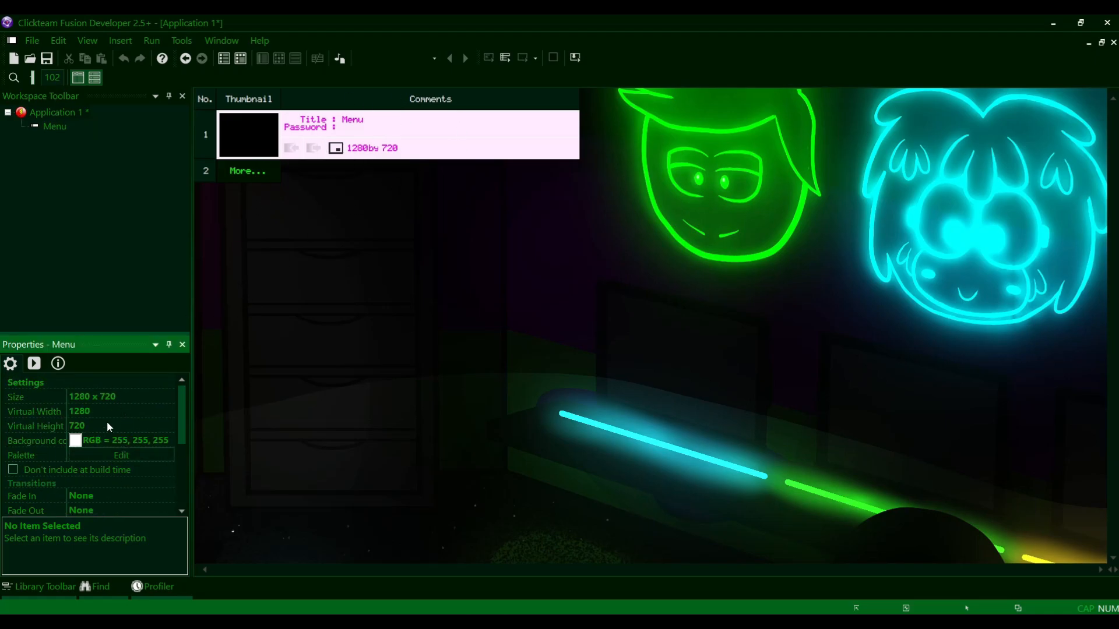
{"action": "left_click", "coordinate": [51, 445]}
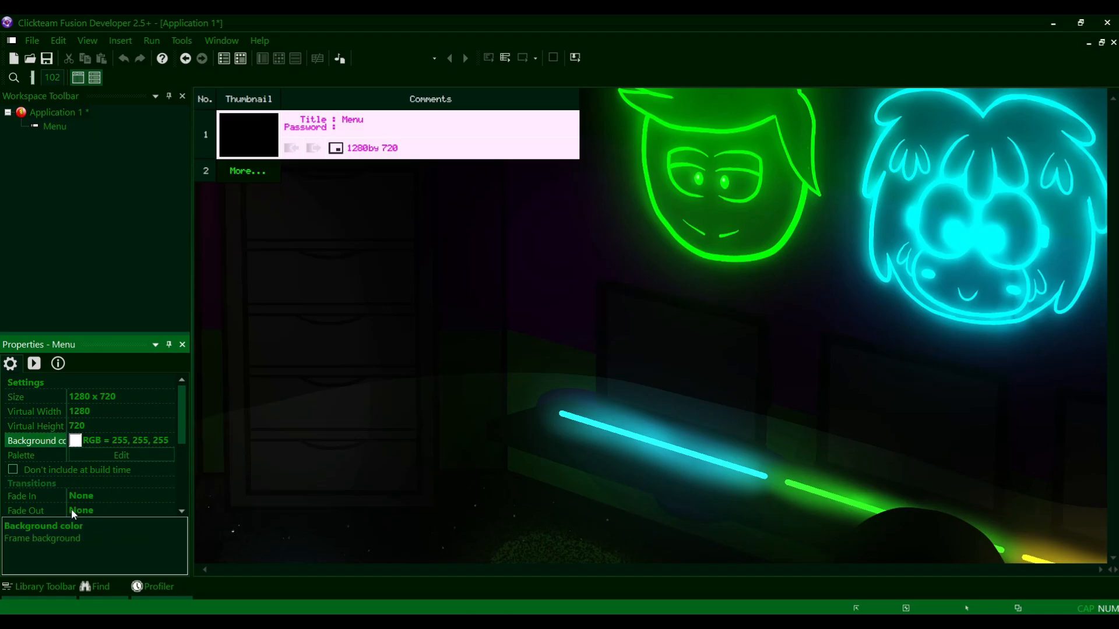
{"action": "left_click", "coordinate": [76, 442]}
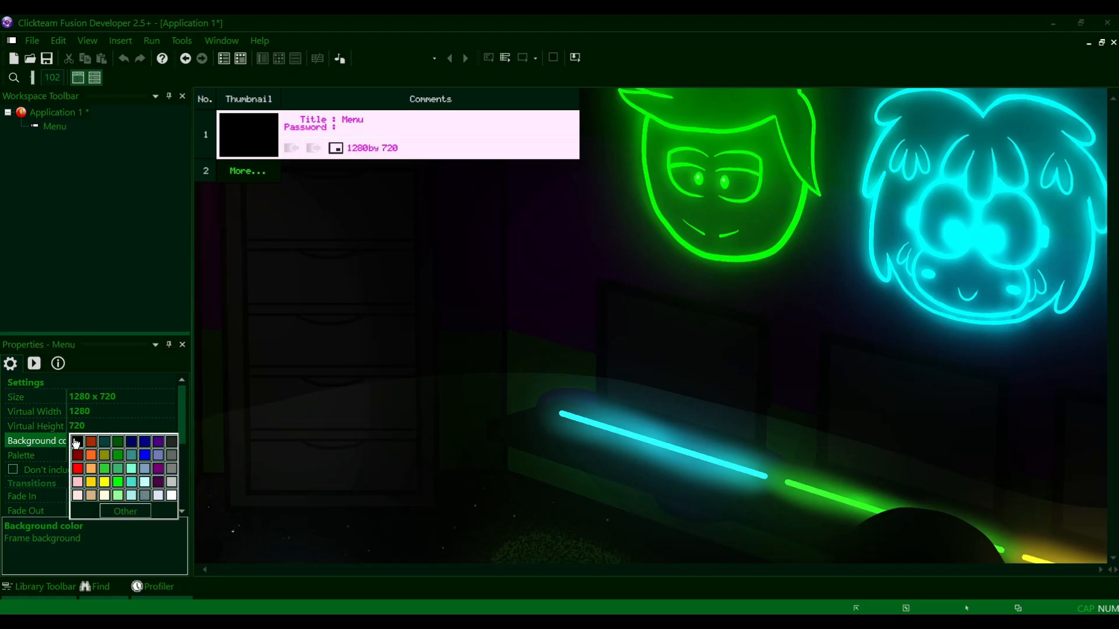
{"action": "left_click", "coordinate": [77, 443]}
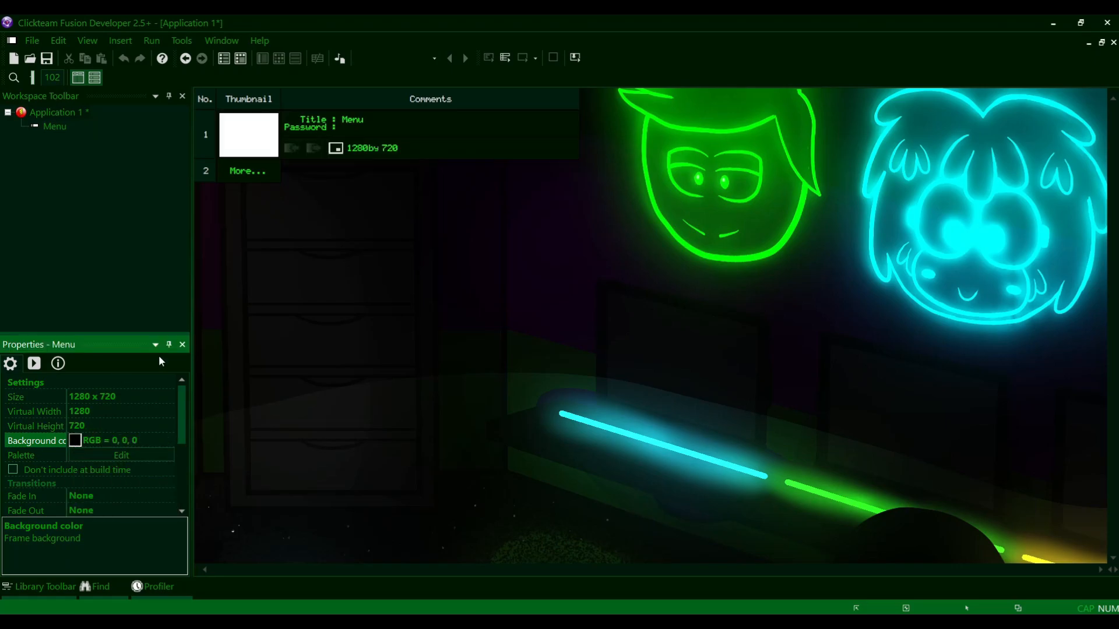
{"action": "double_click", "coordinate": [249, 130]}
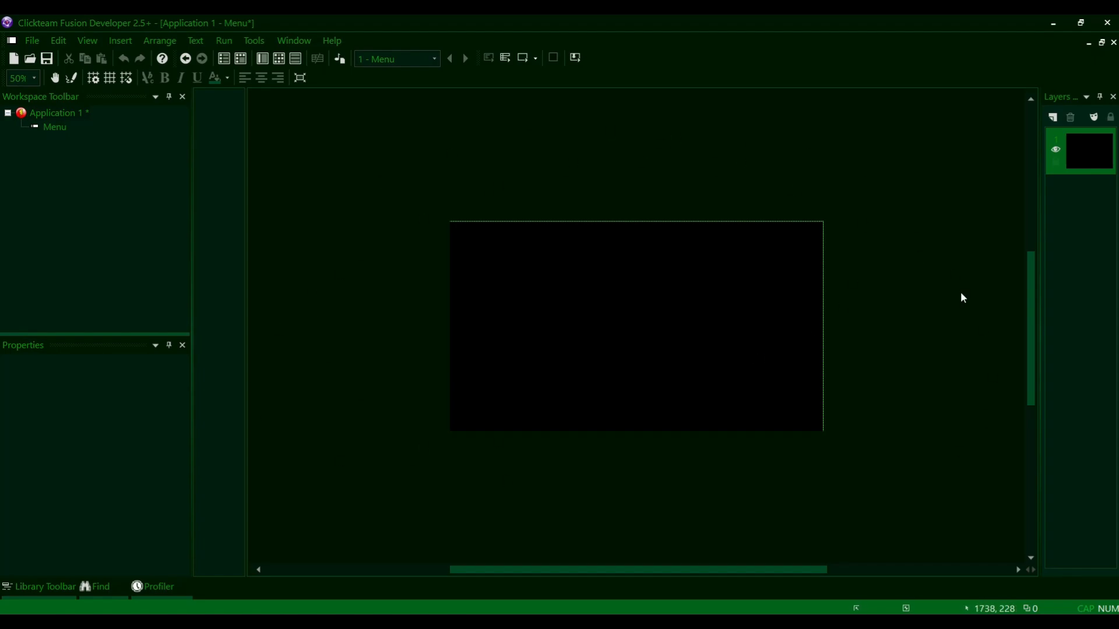
- Try a white background (RGB 255, 255, 255) on the Menu frame and view it in the frame editor
{"action": "left_click", "coordinate": [240, 59]}
{"action": "left_click", "coordinate": [269, 154]}
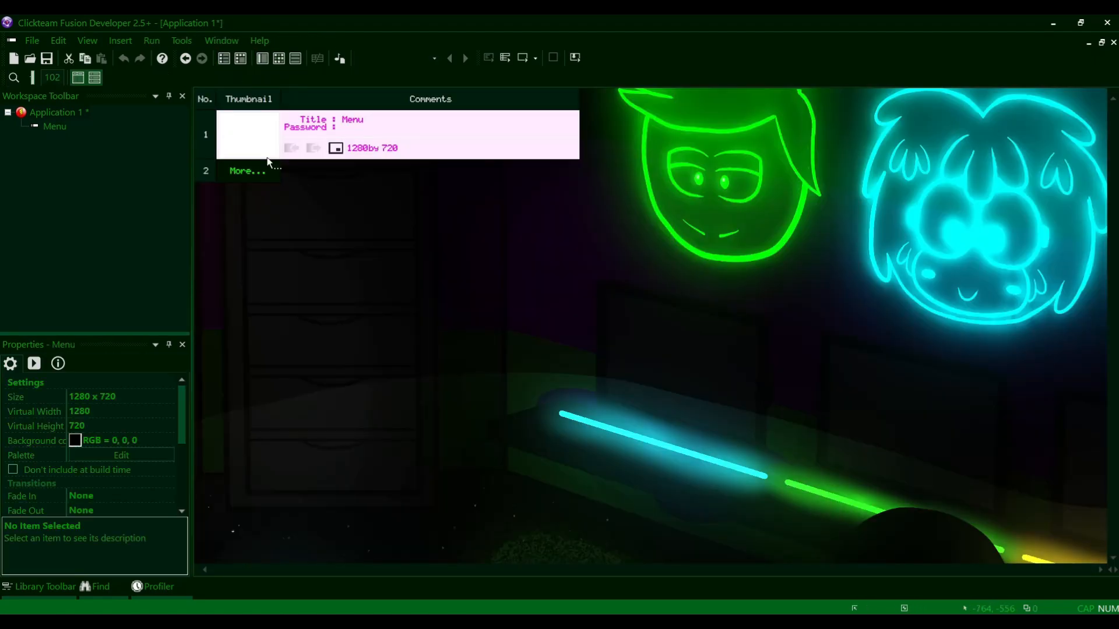
{"action": "left_click", "coordinate": [75, 440]}
{"action": "left_click", "coordinate": [159, 496]}
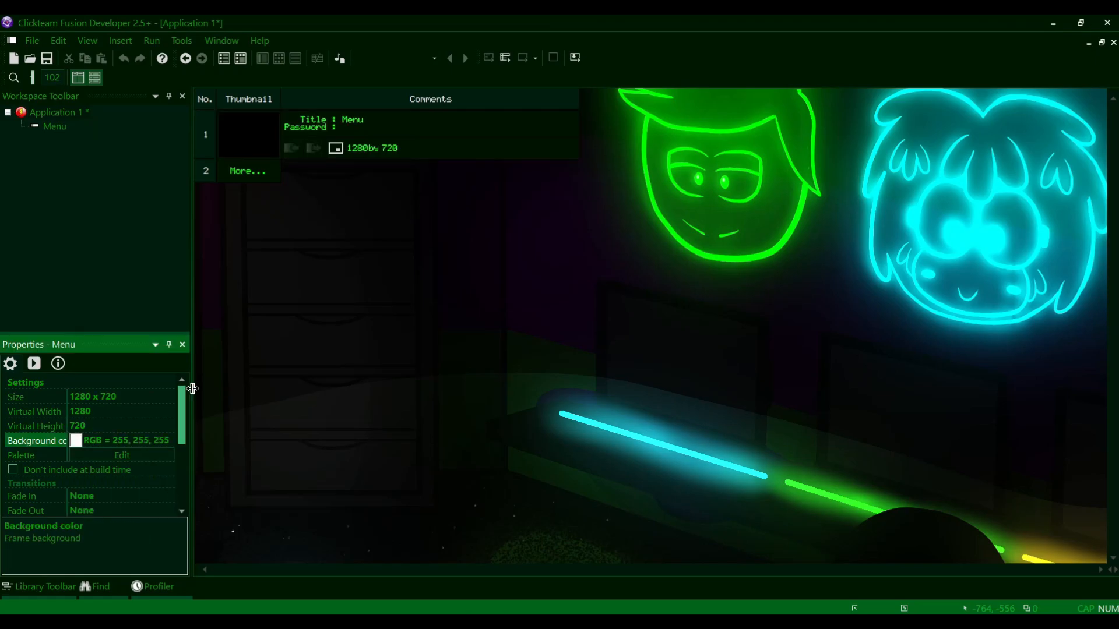
{"action": "left_click", "coordinate": [266, 157]}
{"action": "left_click", "coordinate": [262, 59]}
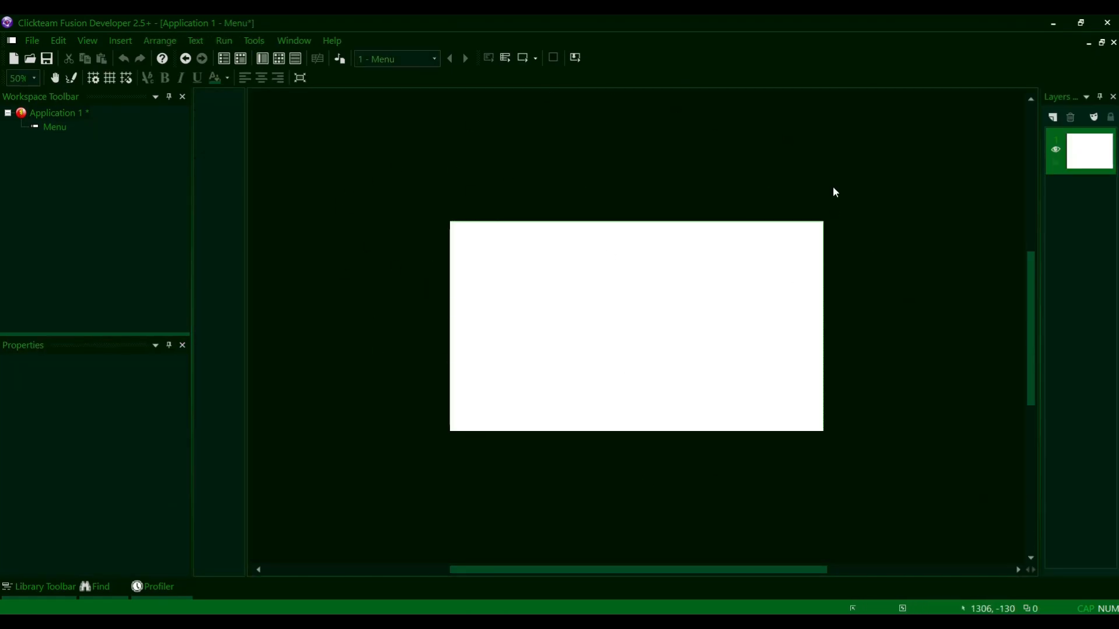
- Restore the Menu frame's black background (RGB 0, 0, 0) from the storyboard and open the frame for editing
{"action": "left_click", "coordinate": [223, 59]}
{"action": "left_click", "coordinate": [257, 150]}
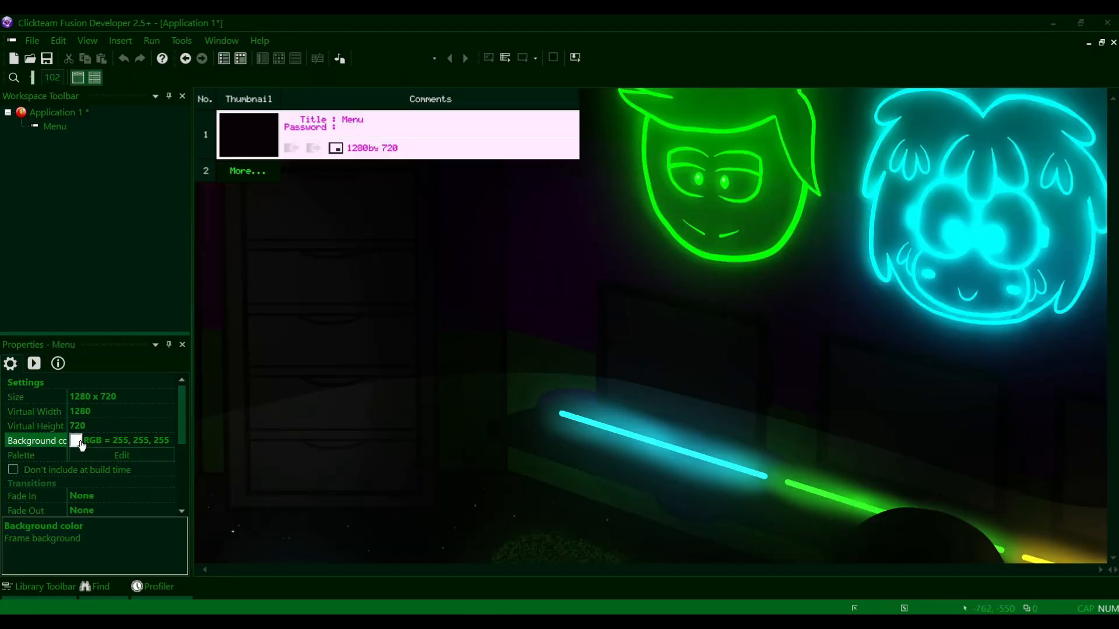
{"action": "left_click", "coordinate": [81, 443]}
{"action": "left_click", "coordinate": [290, 344]}
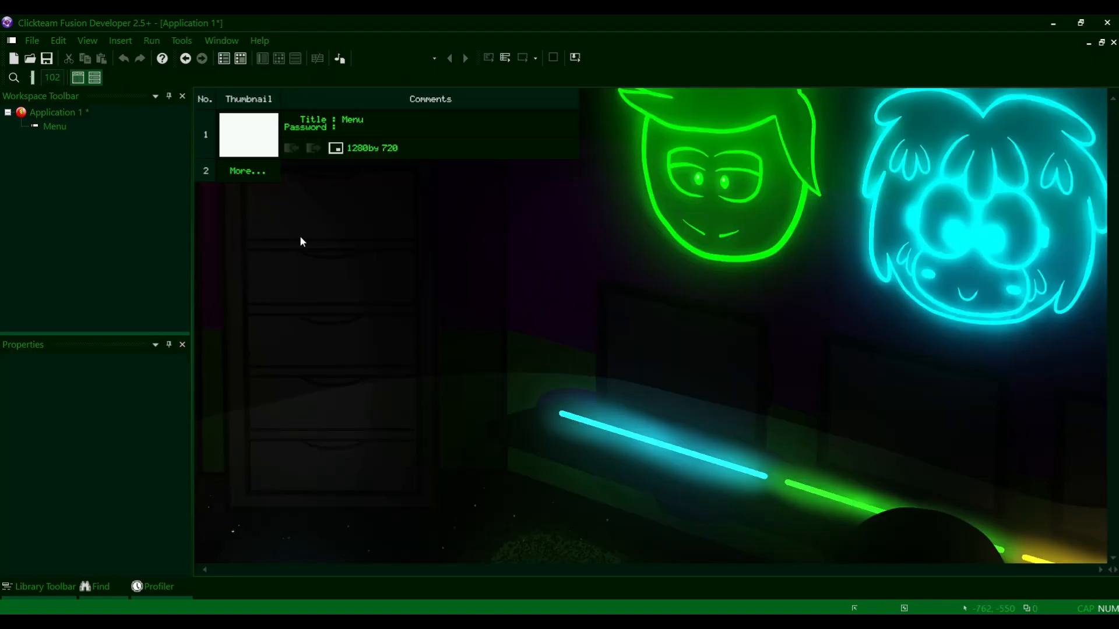
{"action": "left_click", "coordinate": [260, 146]}
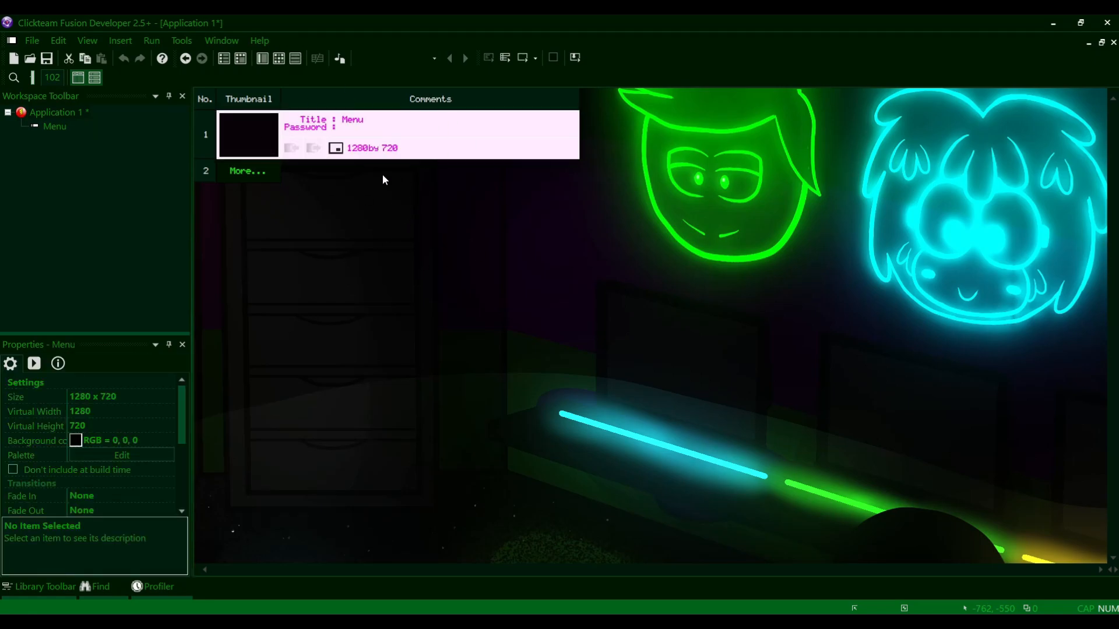
{"action": "left_click", "coordinate": [288, 194]}
{"action": "double_click", "coordinate": [250, 142]}
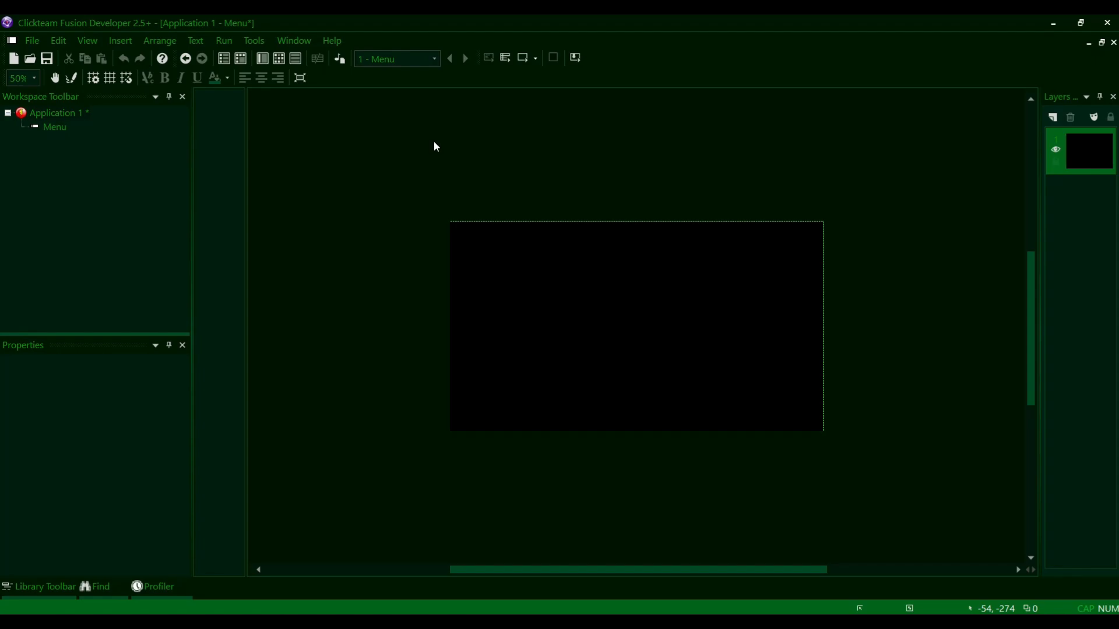
- Start inserting an object in the Menu frame so that the list of available object types is shown
{"action": "scroll", "coordinate": [614, 359], "scroll_direction": "up", "scroll_amount": 1}
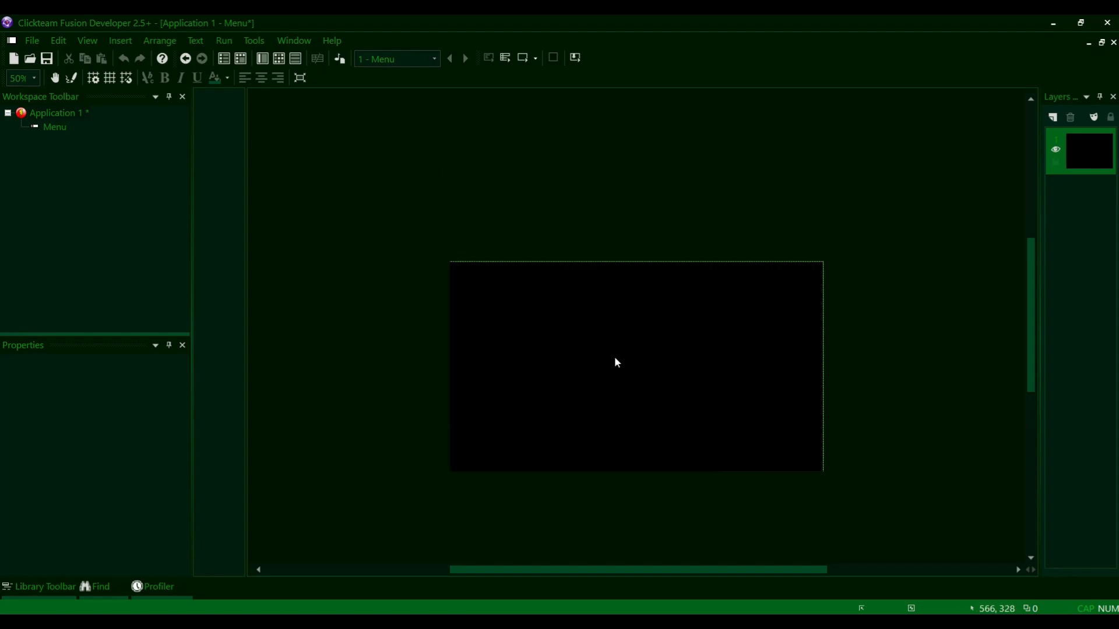
{"action": "scroll", "coordinate": [624, 356], "scroll_direction": "down", "scroll_amount": 1}
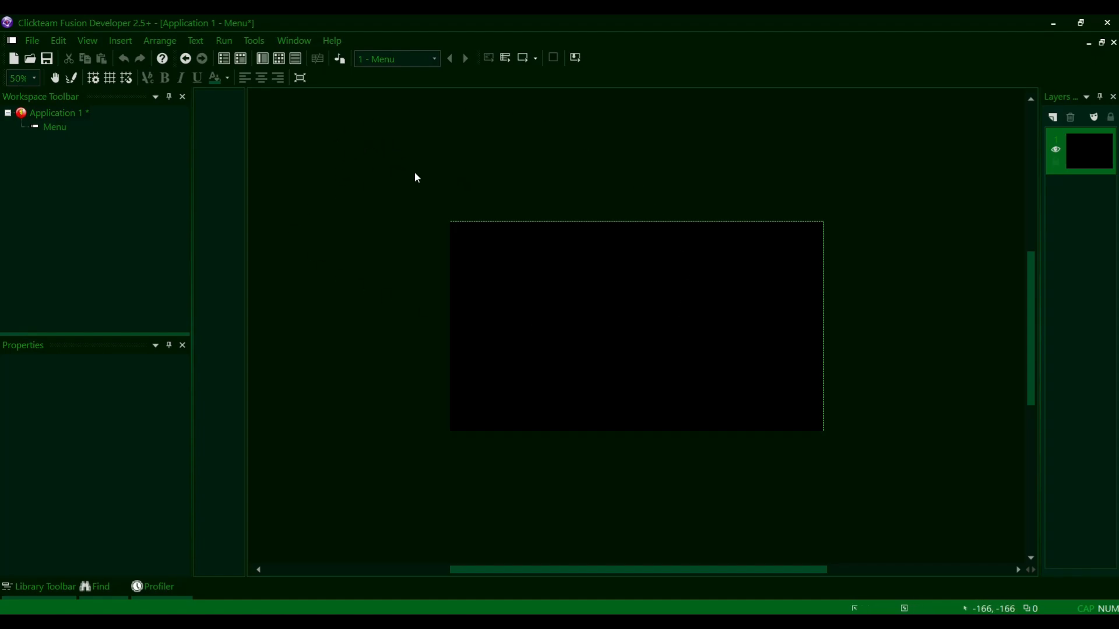
{"action": "right_click", "coordinate": [348, 169]}
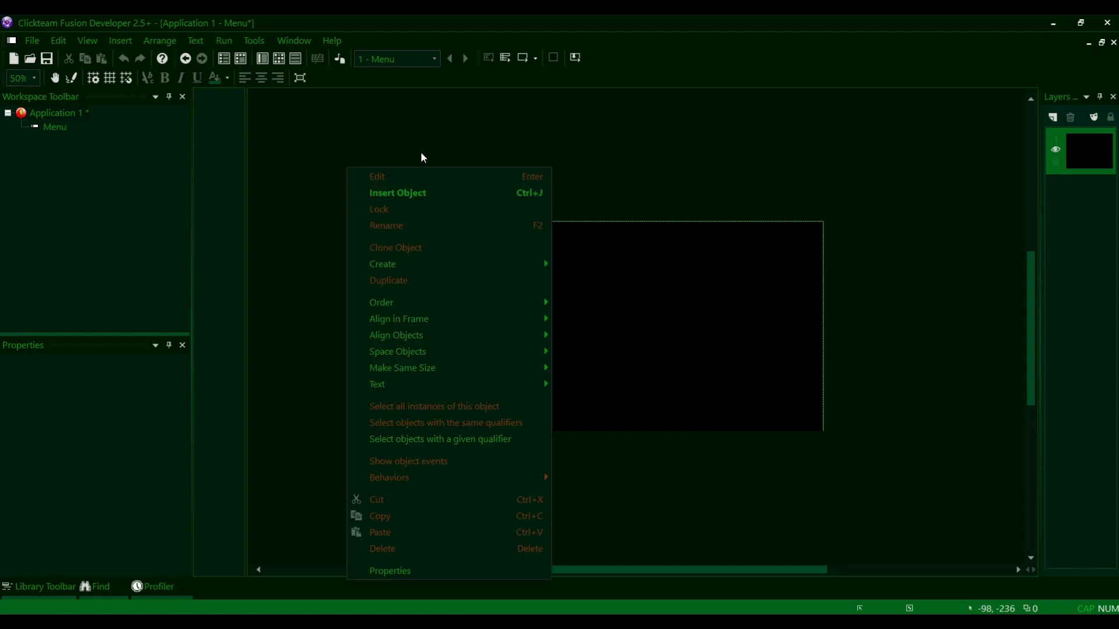
{"action": "left_click", "coordinate": [446, 166]}
{"action": "double_click", "coordinate": [445, 163]}
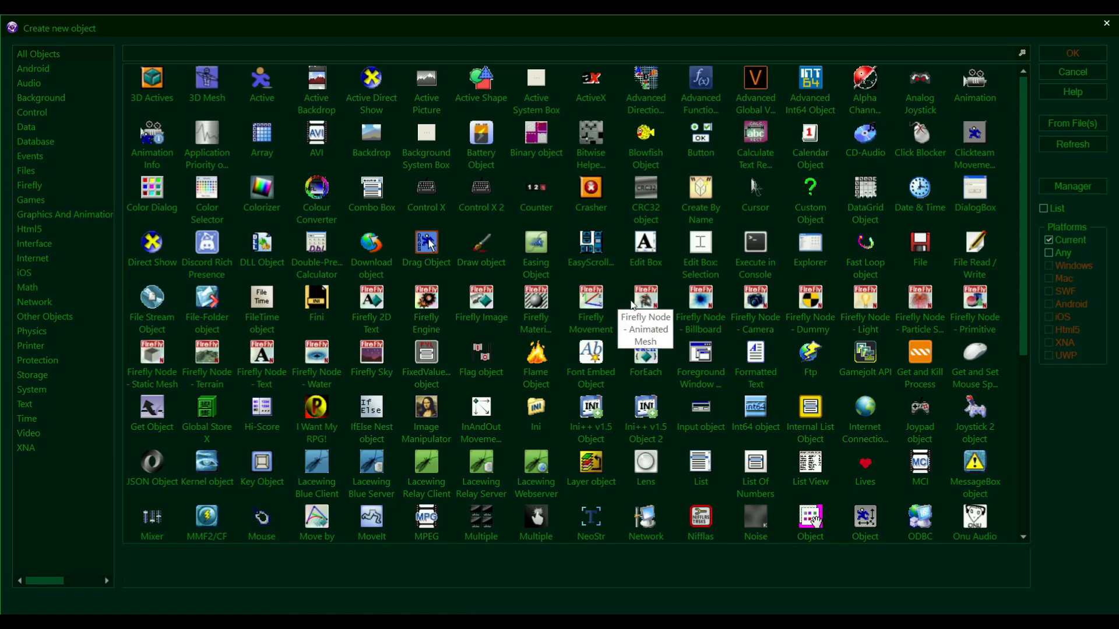
- Examine the object types that can be inserted, from the Active object down to the end of the full list
{"action": "scroll", "coordinate": [631, 306], "scroll_direction": "down", "scroll_amount": 4}
{"action": "scroll", "coordinate": [632, 304], "scroll_direction": "down", "scroll_amount": 1}
{"action": "scroll", "coordinate": [589, 297], "scroll_direction": "up", "scroll_amount": 5}
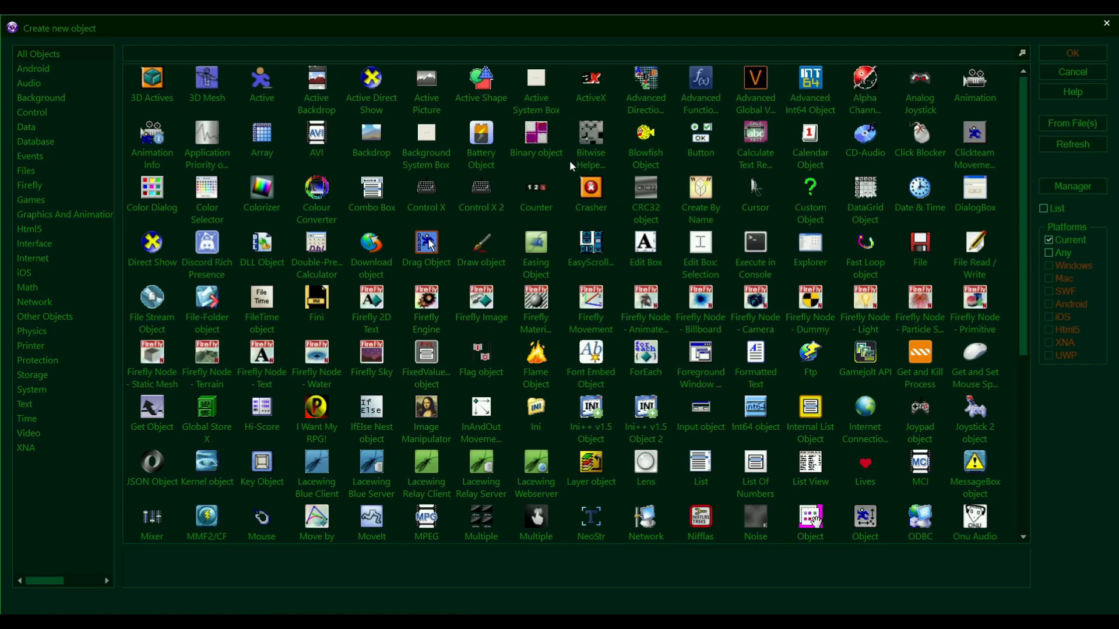
{"action": "scroll", "coordinate": [694, 403], "scroll_direction": "down", "scroll_amount": 5}
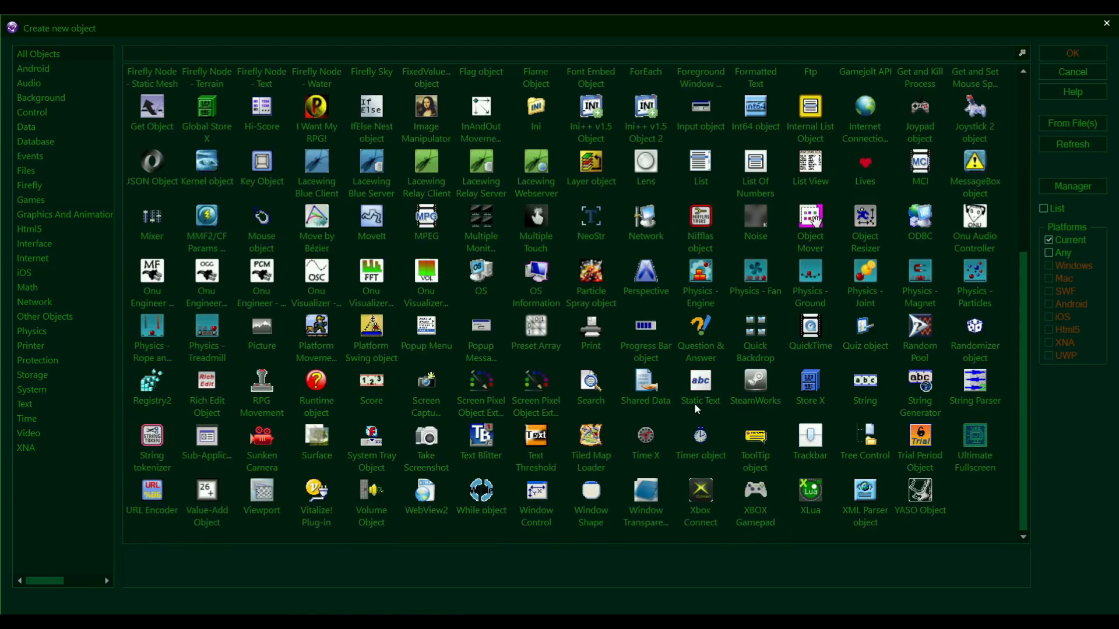
{"action": "scroll", "coordinate": [769, 400], "scroll_direction": "up", "scroll_amount": 5}
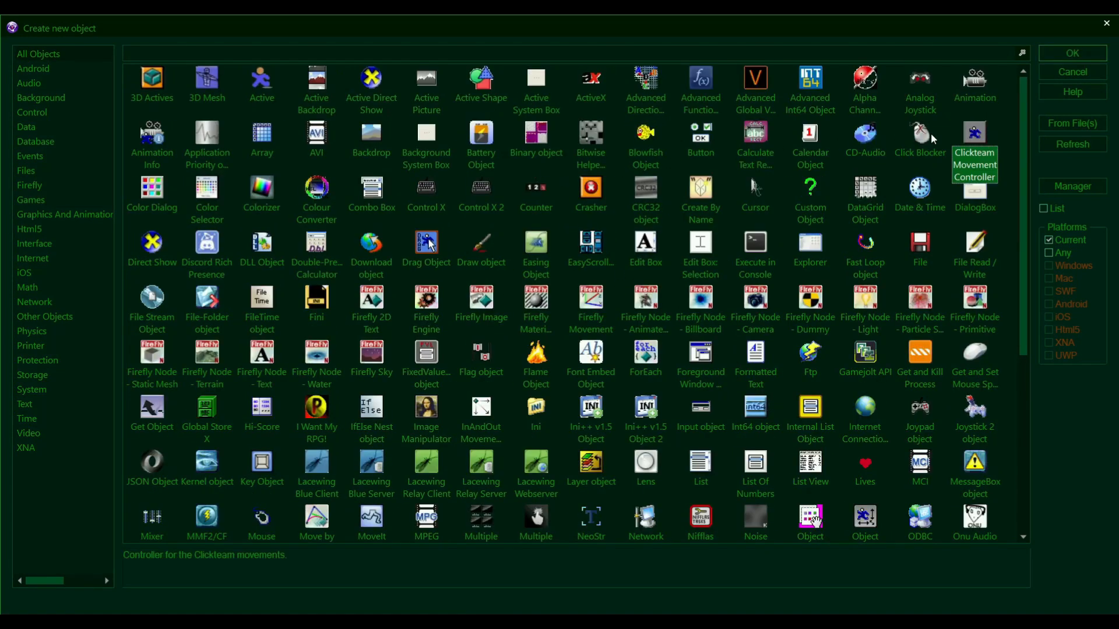
{"action": "left_click", "coordinate": [894, 140]}
{"action": "left_click", "coordinate": [866, 140]}
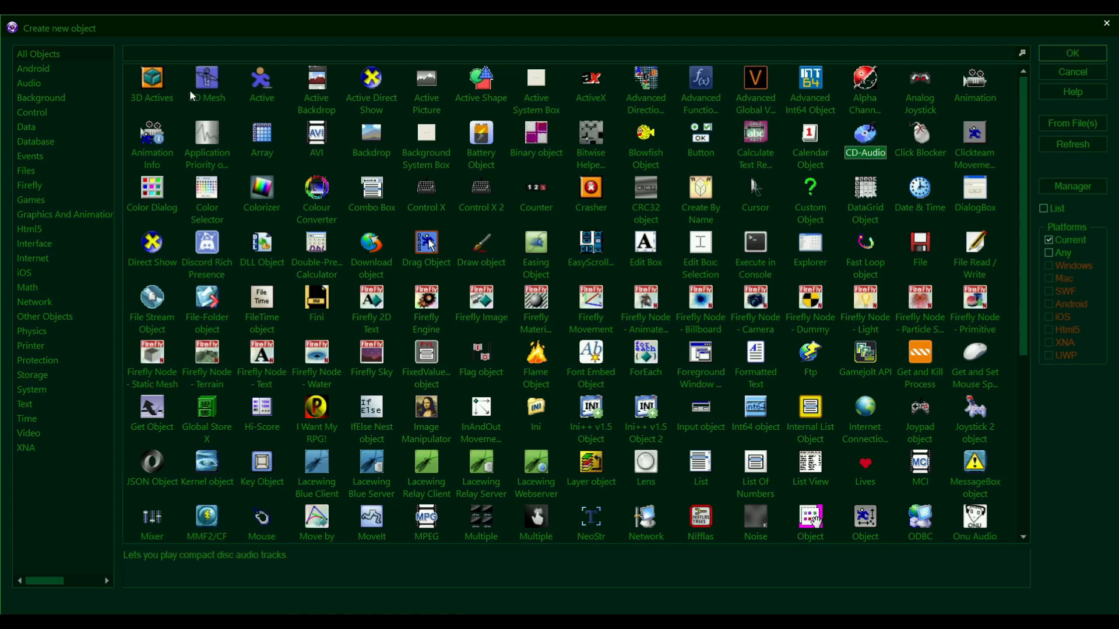
{"action": "left_click", "coordinate": [258, 88]}
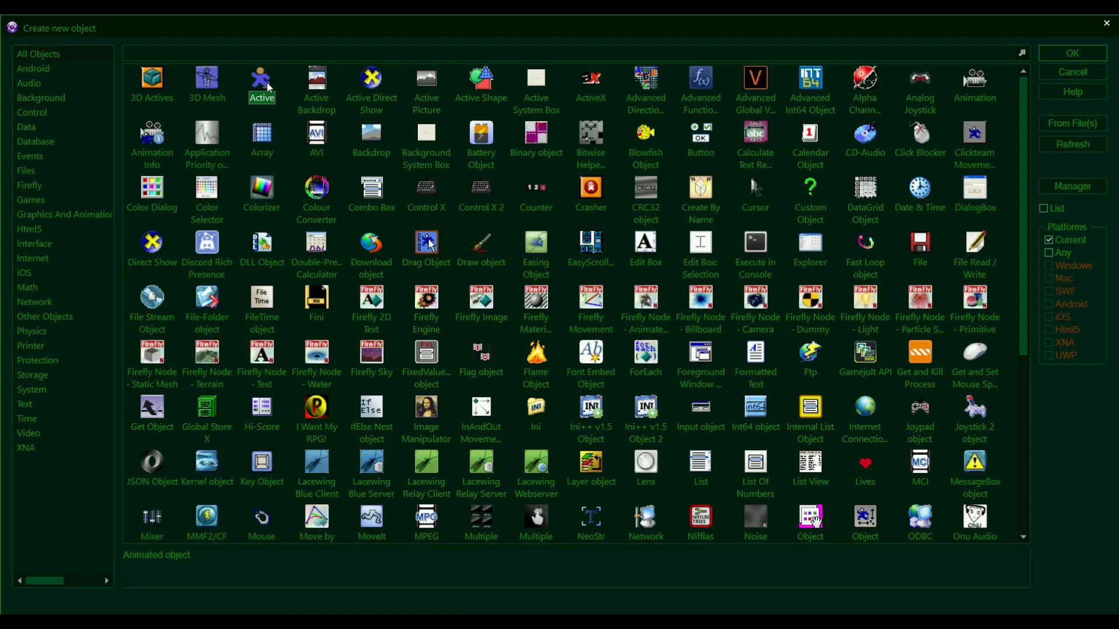
{"action": "scroll", "coordinate": [665, 330], "scroll_direction": "down", "scroll_amount": 5}
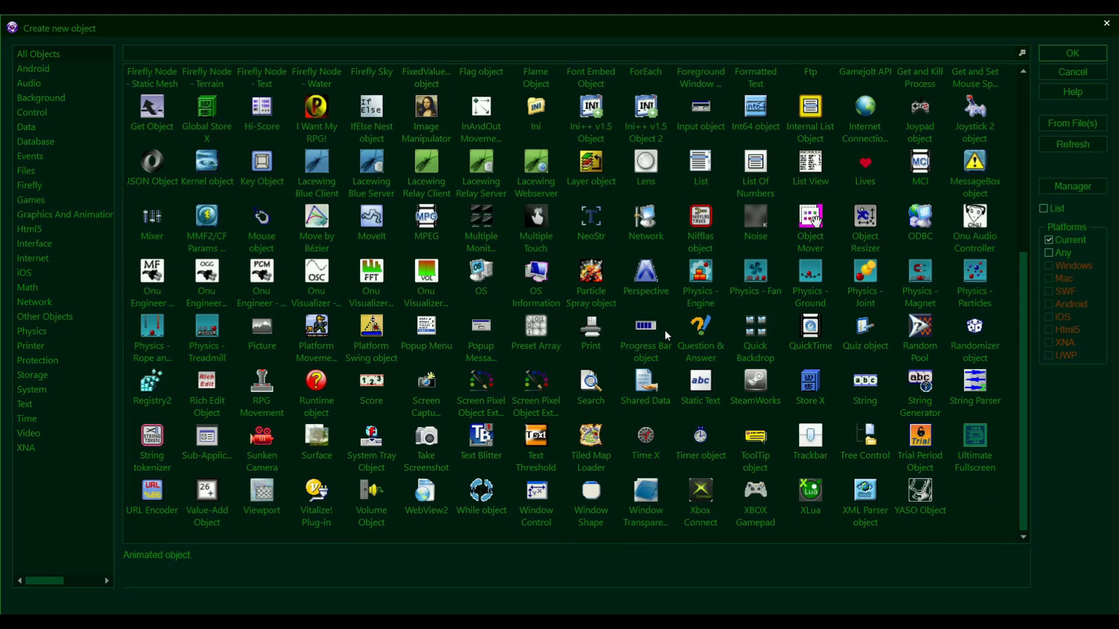
{"action": "scroll", "coordinate": [660, 336], "scroll_direction": "up", "scroll_amount": 5}
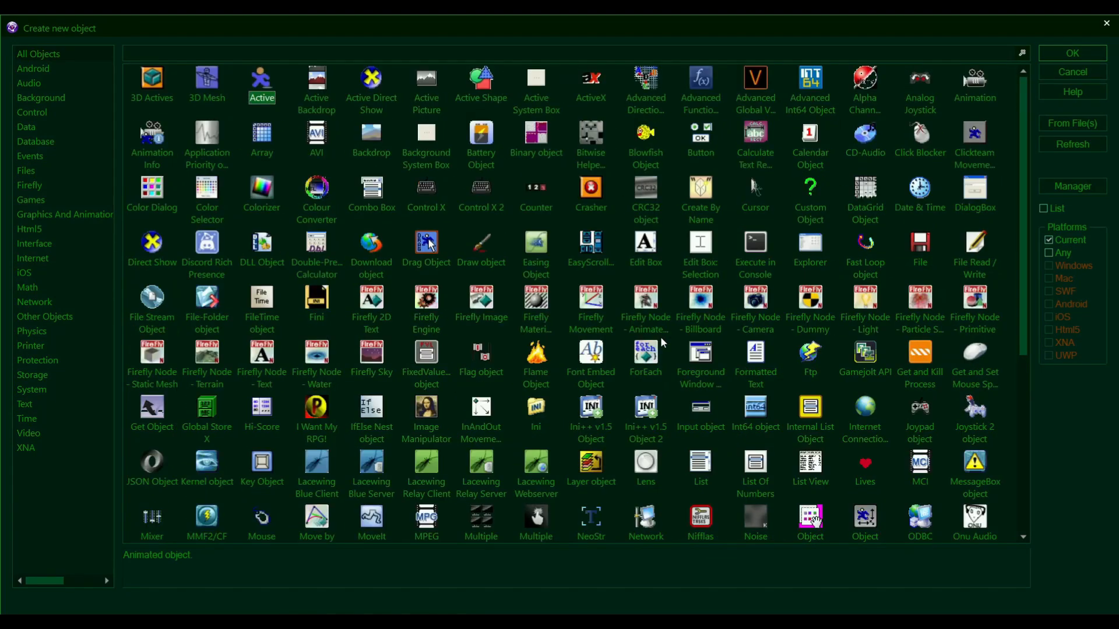
{"action": "scroll", "coordinate": [526, 267], "scroll_direction": "down", "scroll_amount": 5}
{"action": "scroll", "coordinate": [452, 307], "scroll_direction": "up", "scroll_amount": 5}
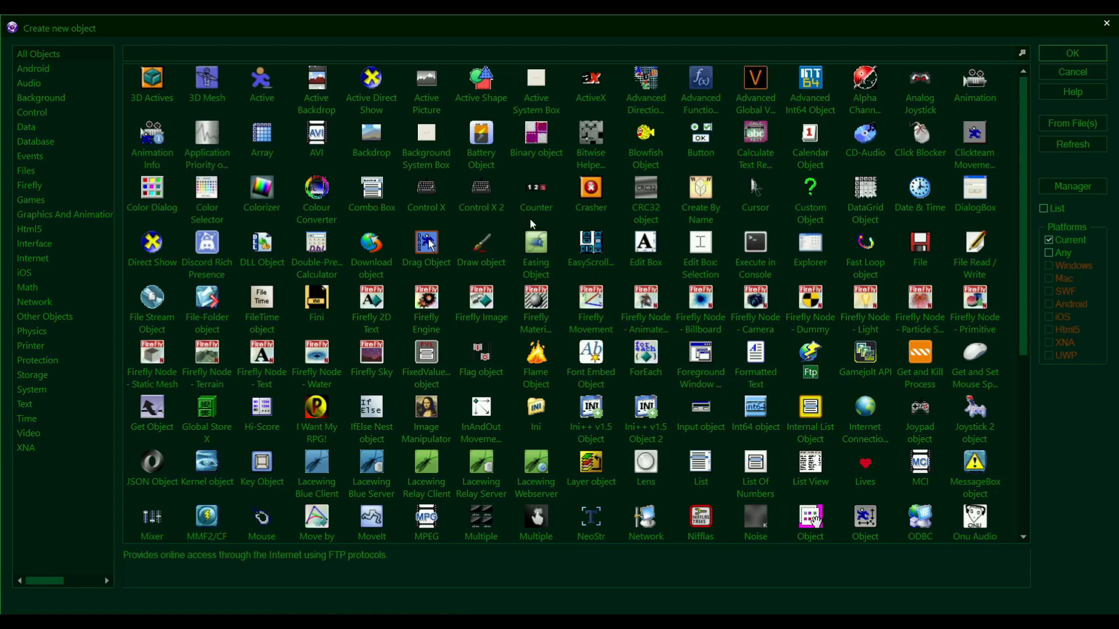
- Insert an Active object in the empty area just outside the upper-left corner of the Menu frame, and leave it deselected
{"action": "double_click", "coordinate": [269, 91]}
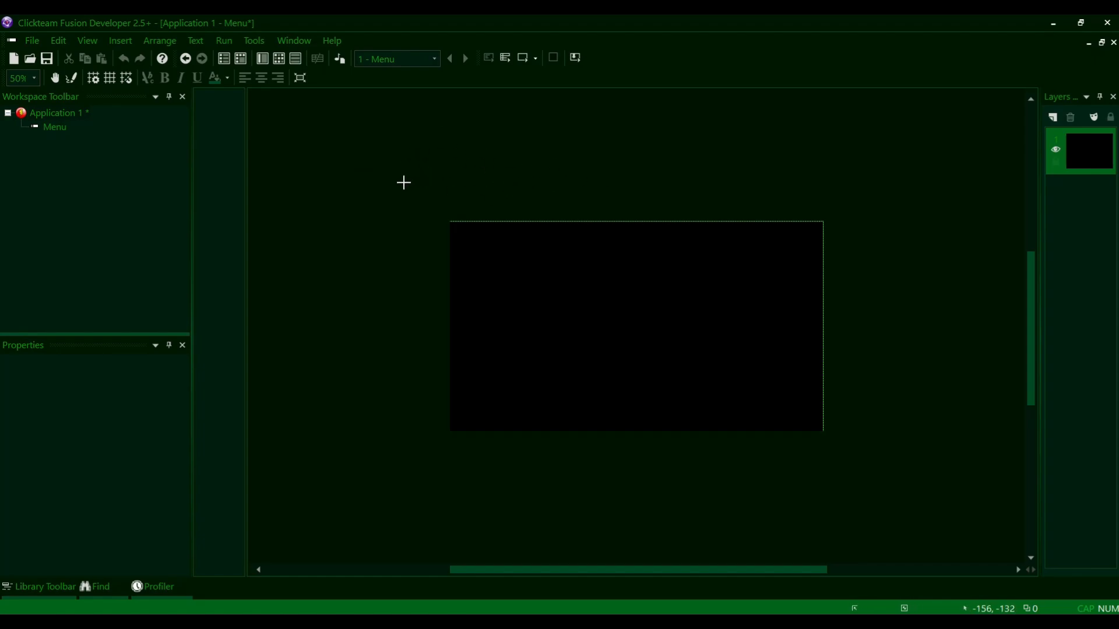
{"action": "left_click", "coordinate": [402, 183]}
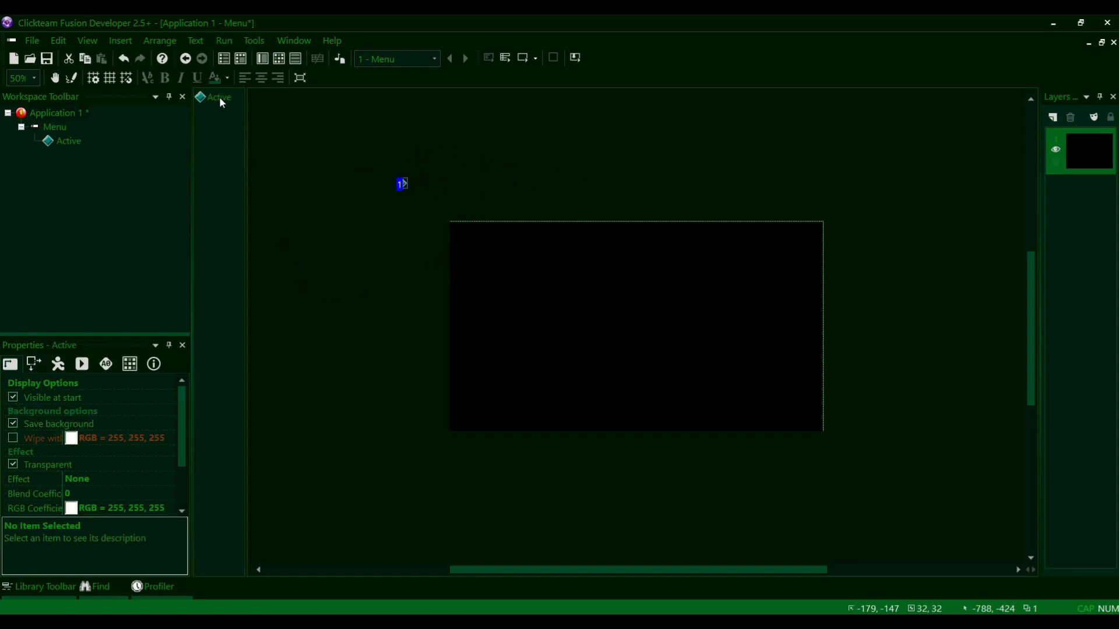
{"action": "left_click", "coordinate": [377, 189]}
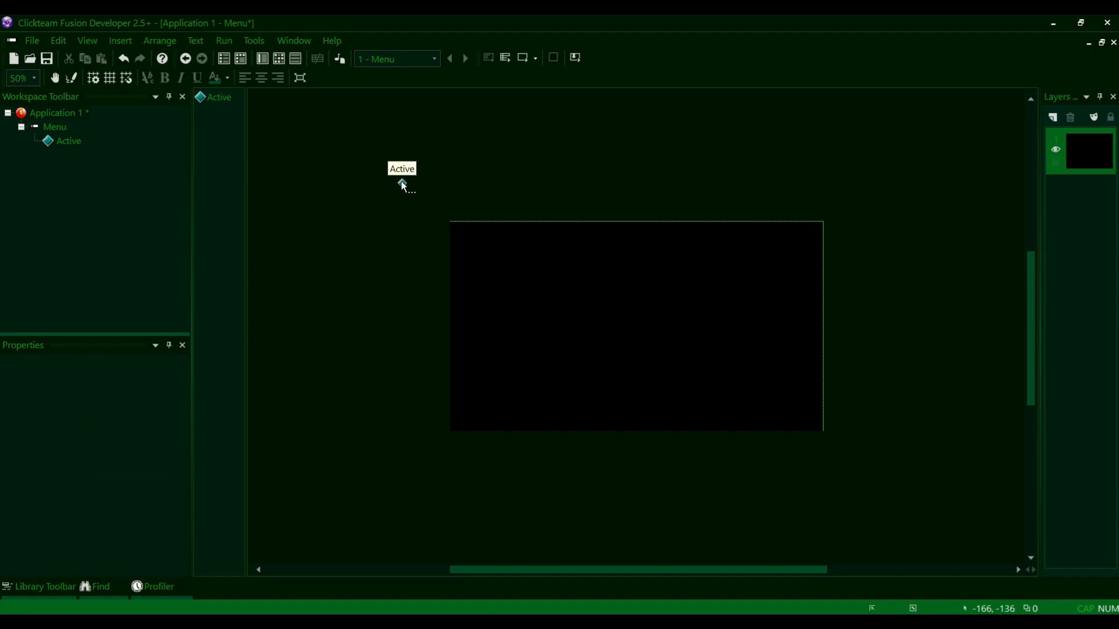
{"action": "left_click", "coordinate": [401, 182]}
{"action": "left_click", "coordinate": [390, 201]}
{"action": "left_click", "coordinate": [402, 183]}
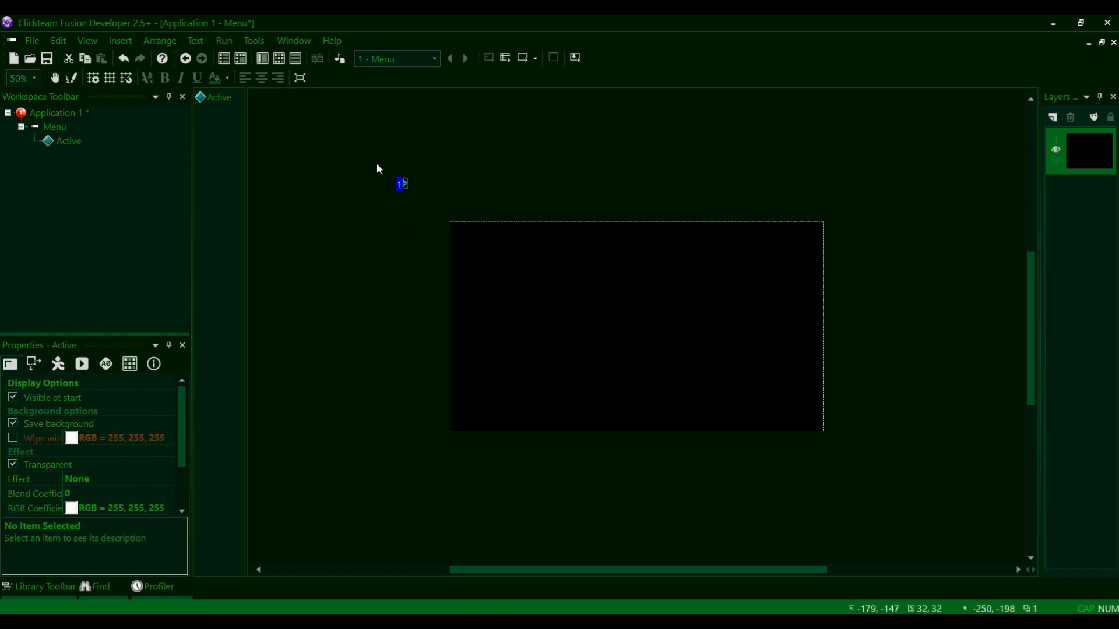
{"action": "left_click", "coordinate": [377, 177]}
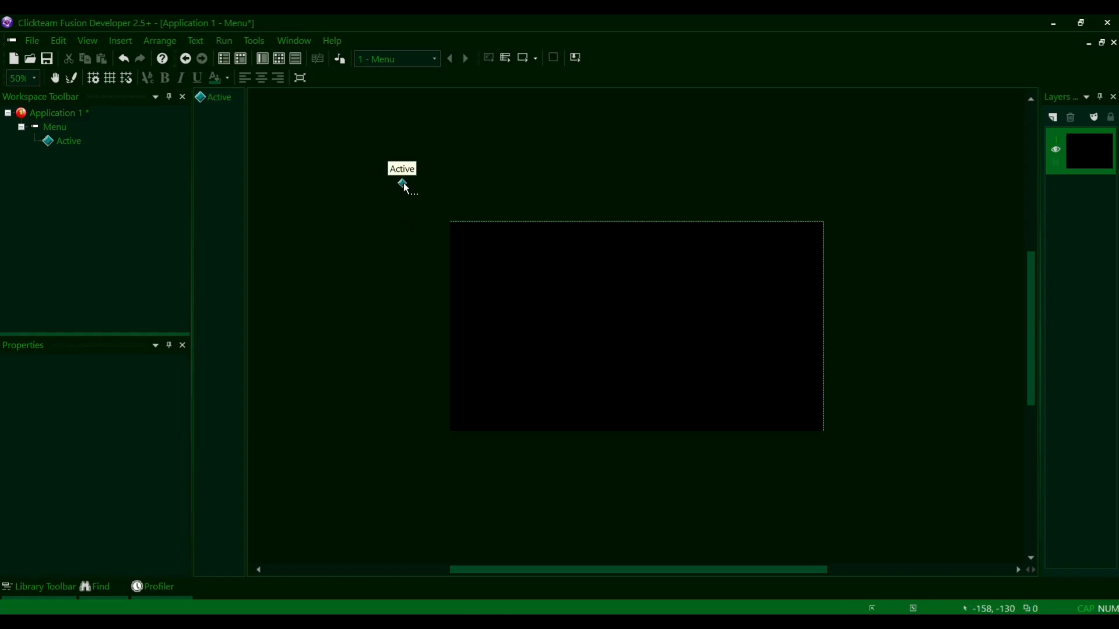
- Open the Active object's animation editor, check the Stopped animation's direction options and return to its frames
{"action": "double_click", "coordinate": [403, 183]}
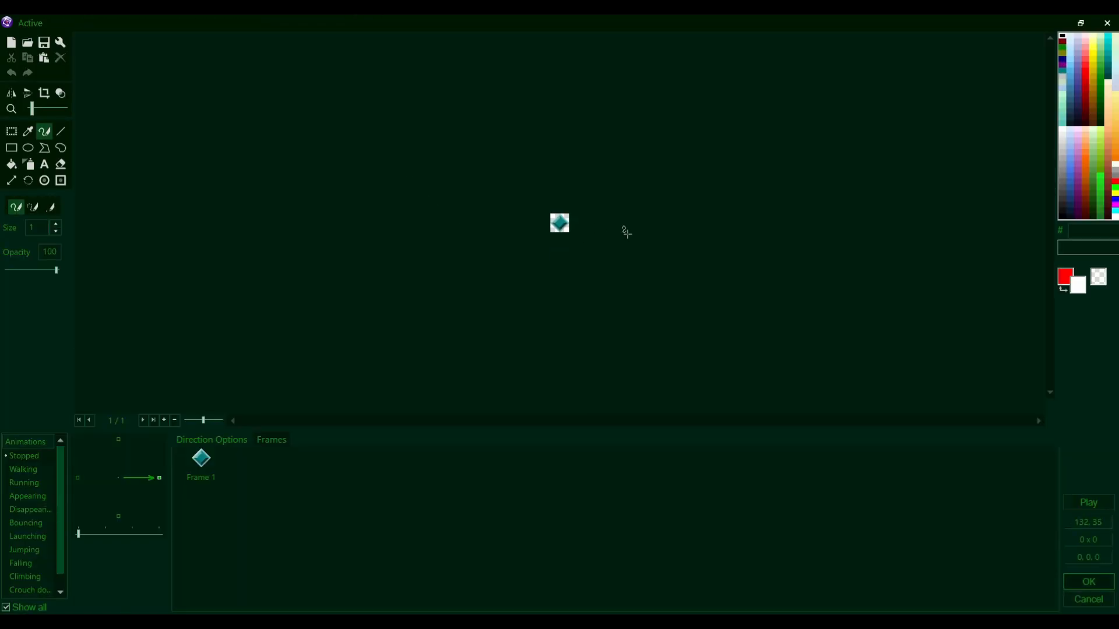
{"action": "scroll", "coordinate": [627, 232], "scroll_direction": "up", "scroll_amount": 3}
{"action": "scroll", "coordinate": [626, 232], "scroll_direction": "down", "scroll_amount": 3}
{"action": "left_click", "coordinate": [211, 440]}
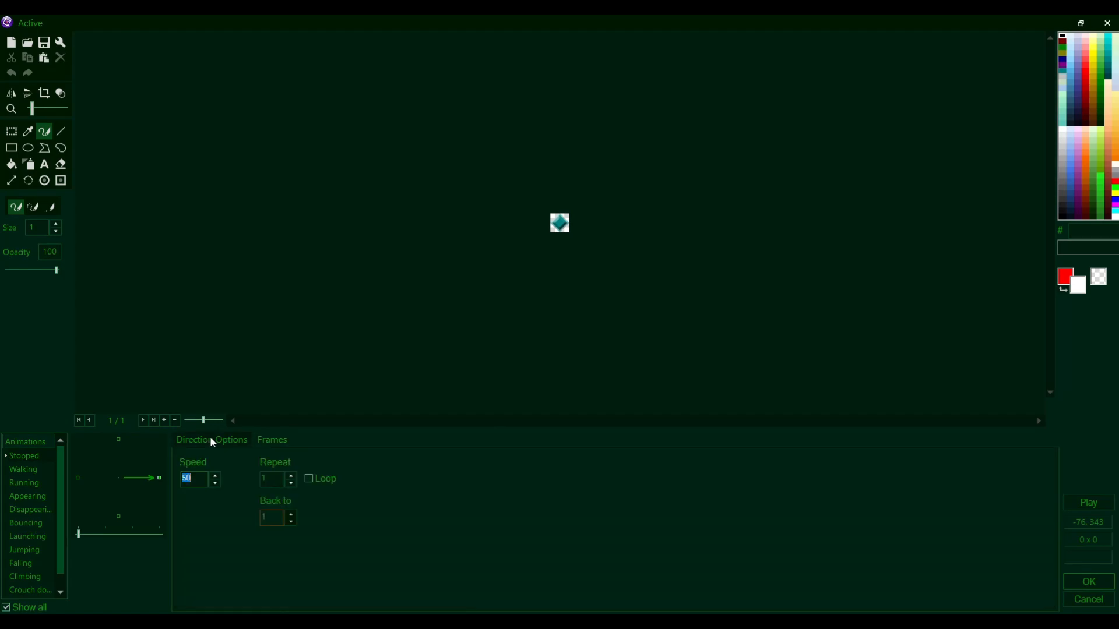
{"action": "left_click", "coordinate": [268, 443]}
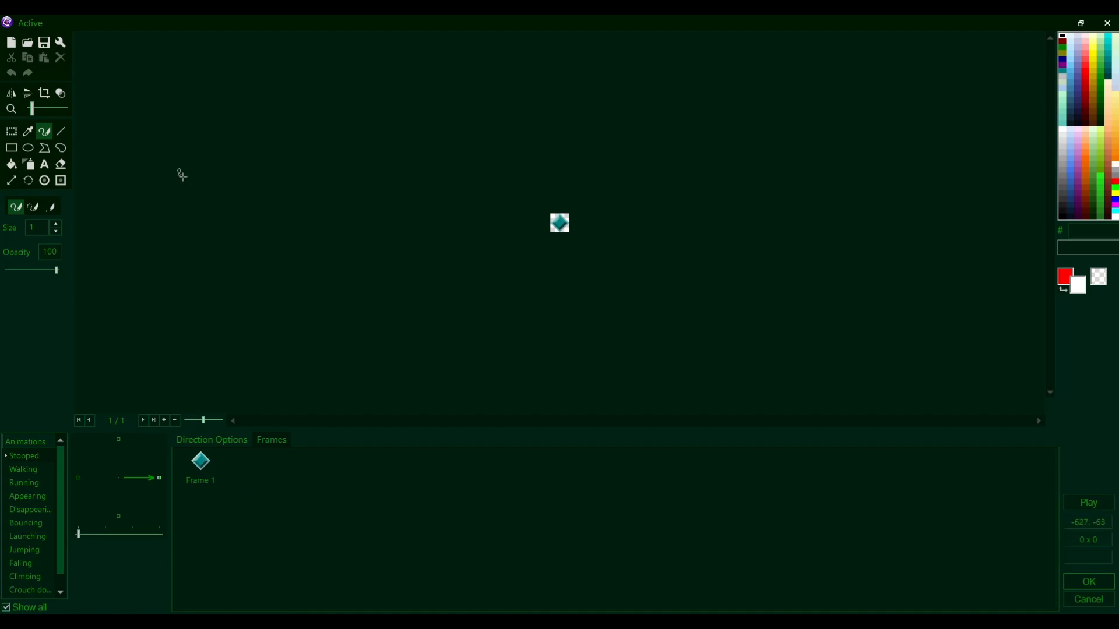
- Start importing a picture into the Active object's first frame and browse to the Downloads folder
{"action": "left_click", "coordinate": [28, 47]}
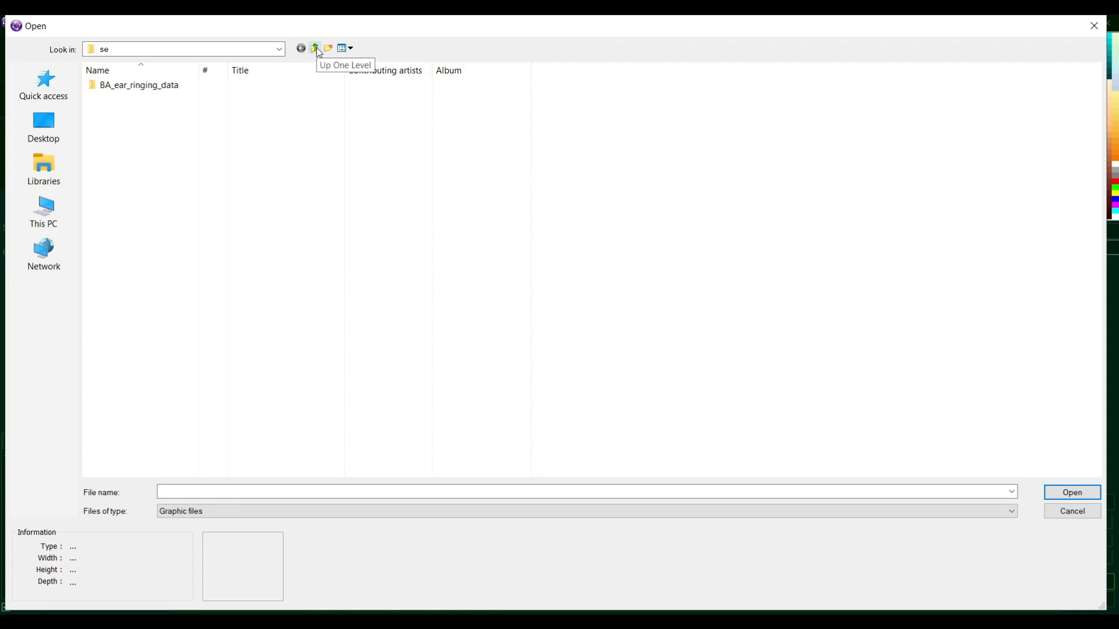
{"action": "left_click", "coordinate": [315, 48]}
{"action": "left_click", "coordinate": [316, 48]}
{"action": "left_click", "coordinate": [315, 48]}
{"action": "left_click", "coordinate": [315, 48]}
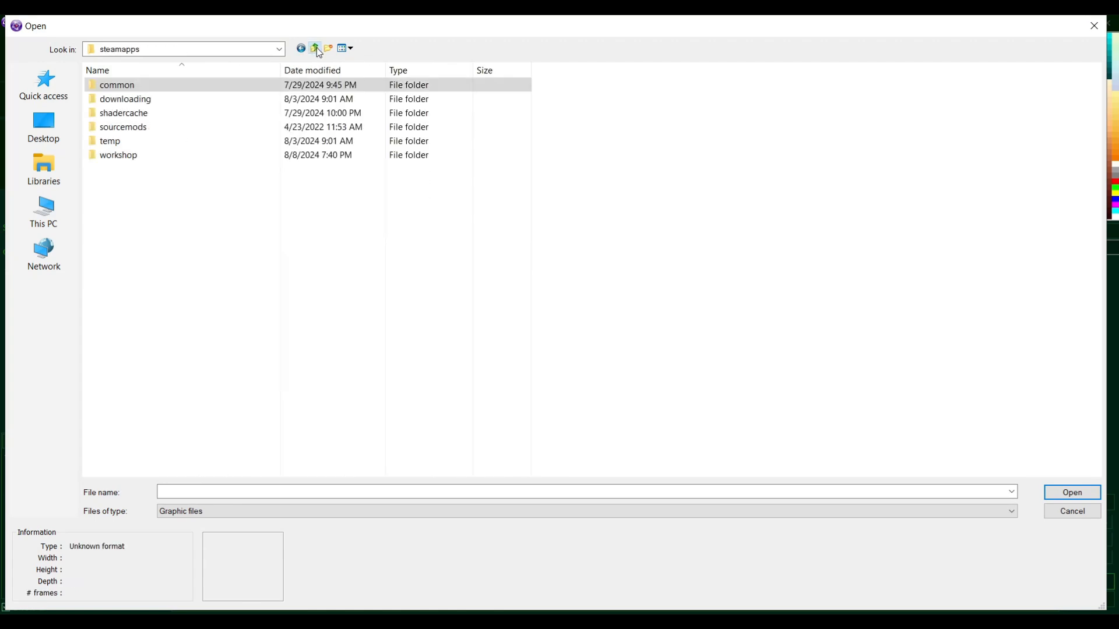
{"action": "left_click", "coordinate": [315, 48]}
{"action": "left_click", "coordinate": [315, 49]}
{"action": "left_click", "coordinate": [315, 48]}
{"action": "left_click", "coordinate": [315, 48]}
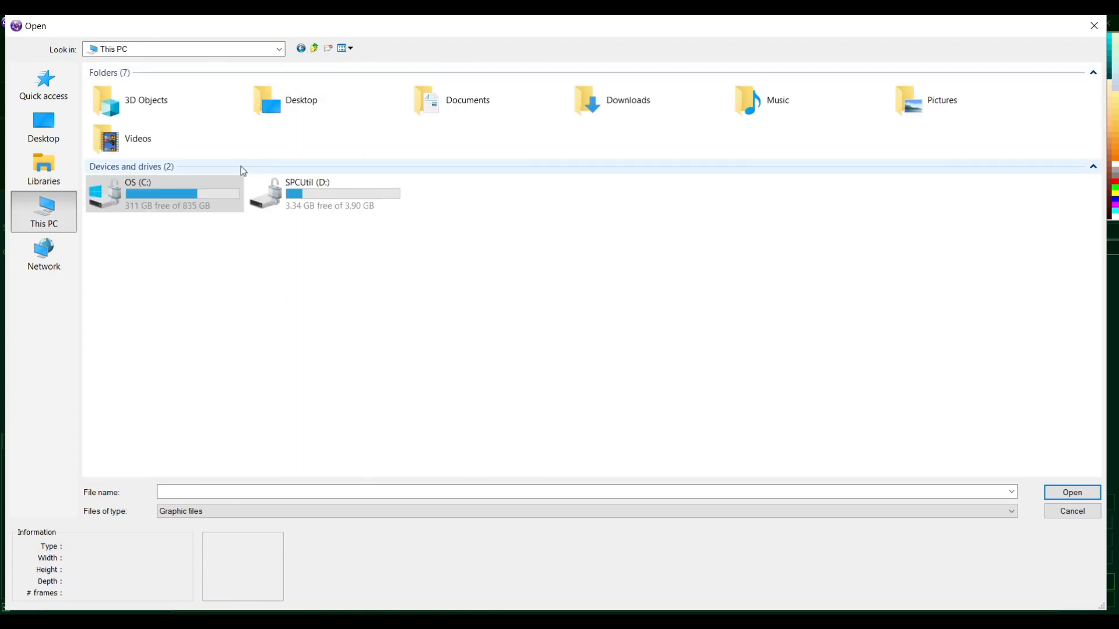
{"action": "double_click", "coordinate": [656, 98]}
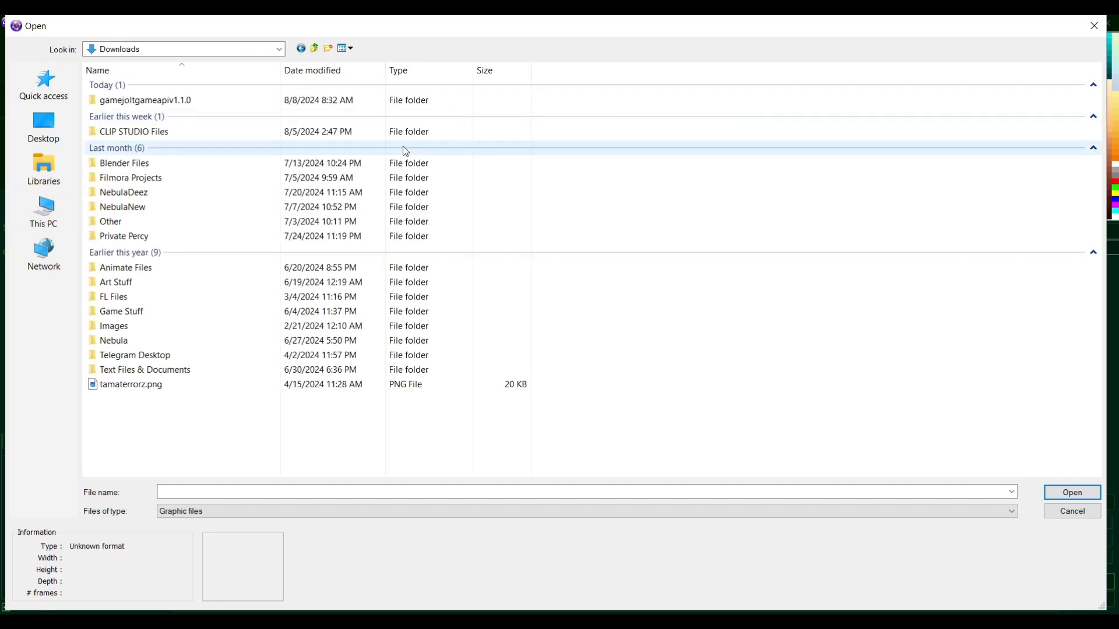
- Browse through Game Stuff, Clickteam Stuff, Image&Sound Dumps and FNaF 1 Files to the BG folder of the Menu textures
{"action": "double_click", "coordinate": [147, 311]}
{"action": "double_click", "coordinate": [151, 114]}
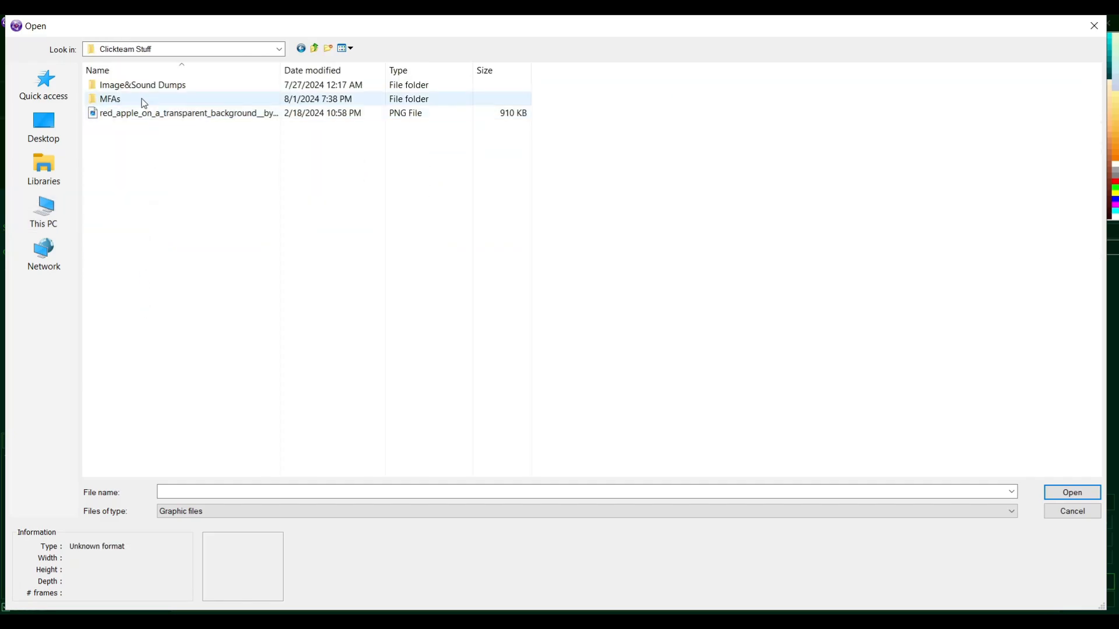
{"action": "double_click", "coordinate": [139, 87]}
{"action": "double_click", "coordinate": [138, 322]}
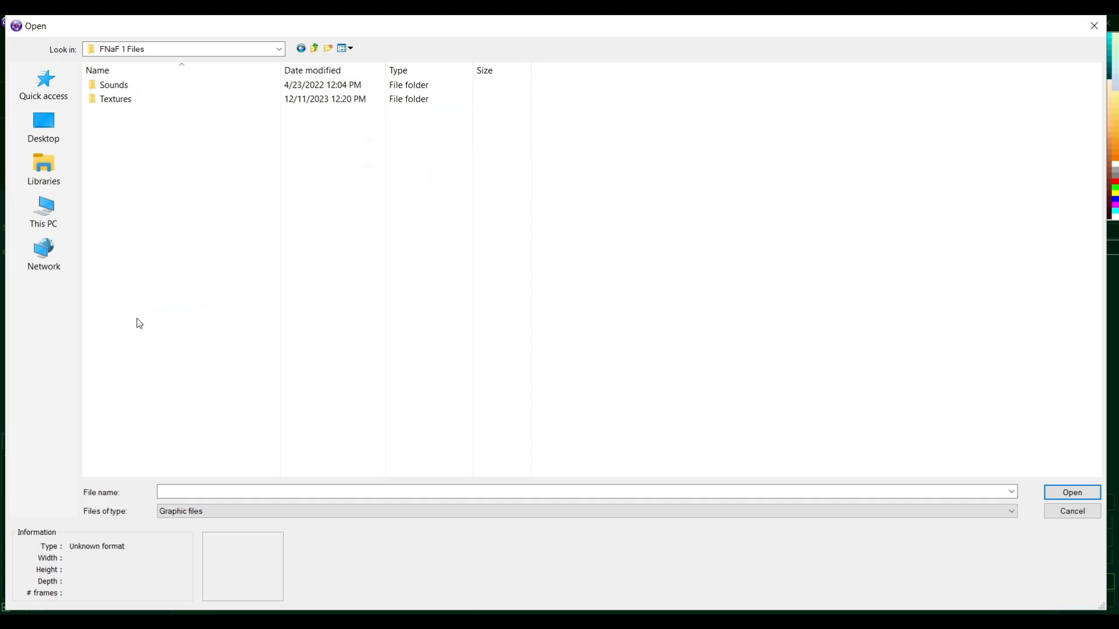
{"action": "double_click", "coordinate": [112, 100]}
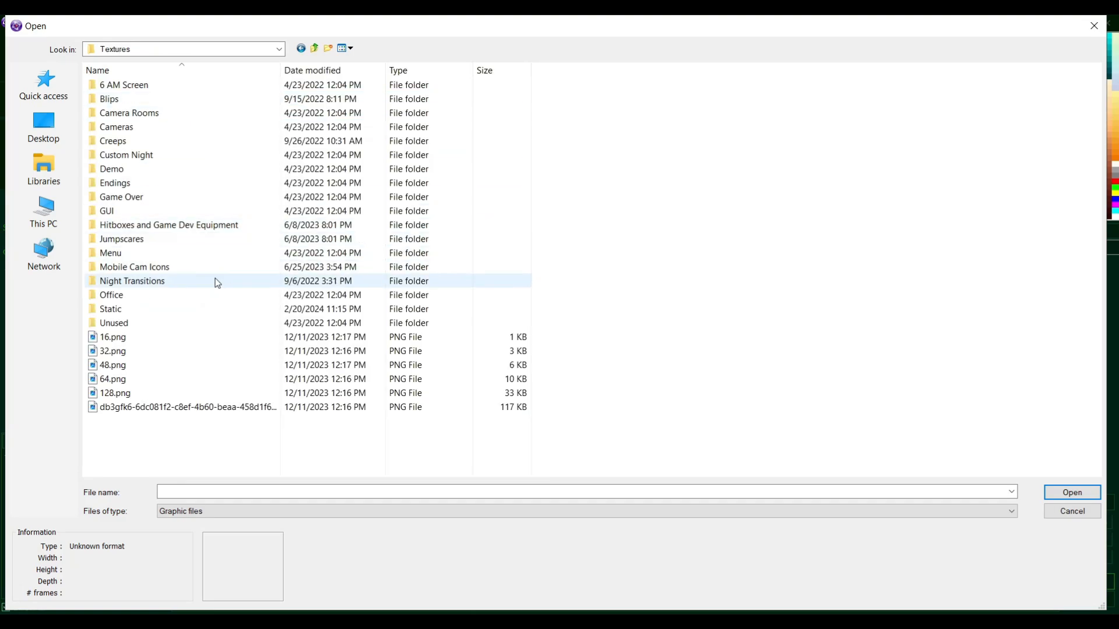
{"action": "double_click", "coordinate": [145, 253]}
{"action": "double_click", "coordinate": [128, 90]}
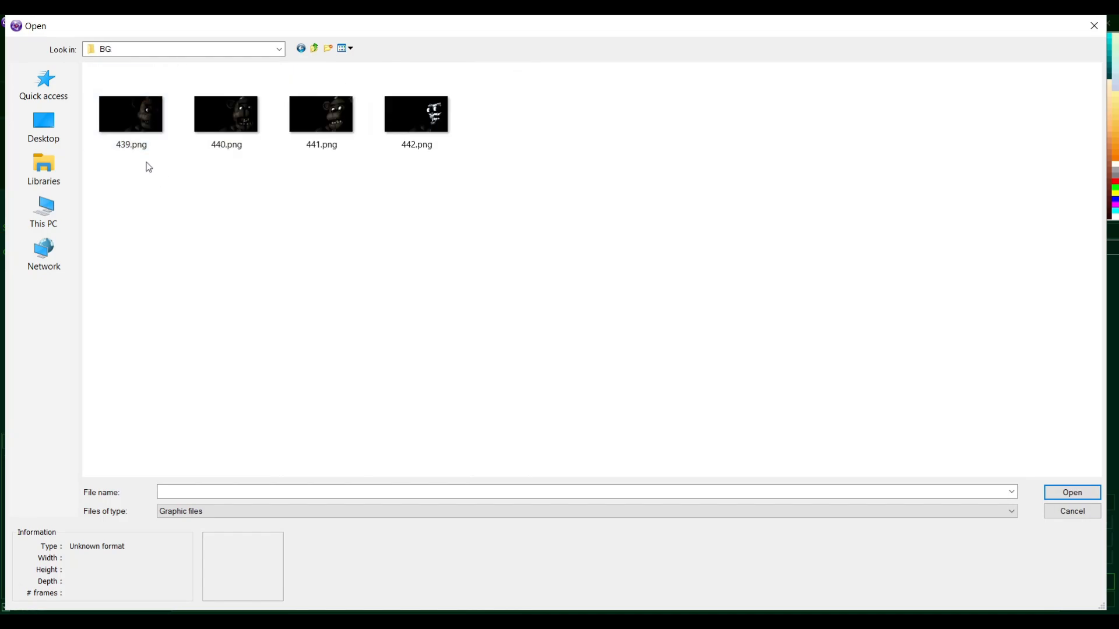
- Select the four images 439.png, 440.png, 441.png and 442.png and open them for import
{"action": "left_click", "coordinate": [136, 118]}
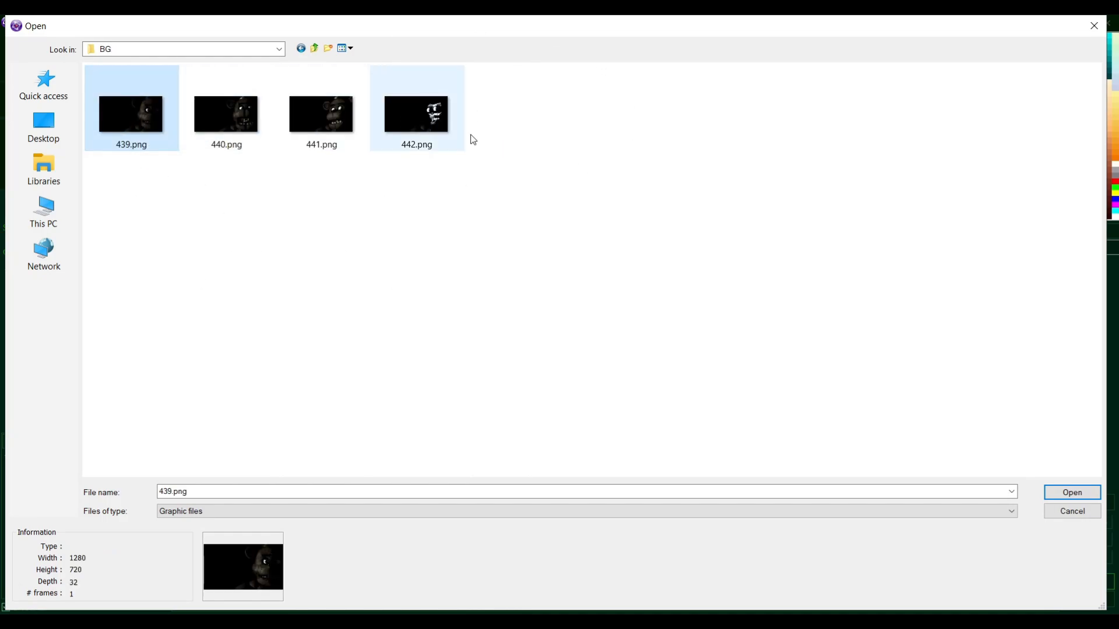
{"action": "left_click", "coordinate": [296, 110]}
{"action": "left_click", "coordinate": [149, 111]}
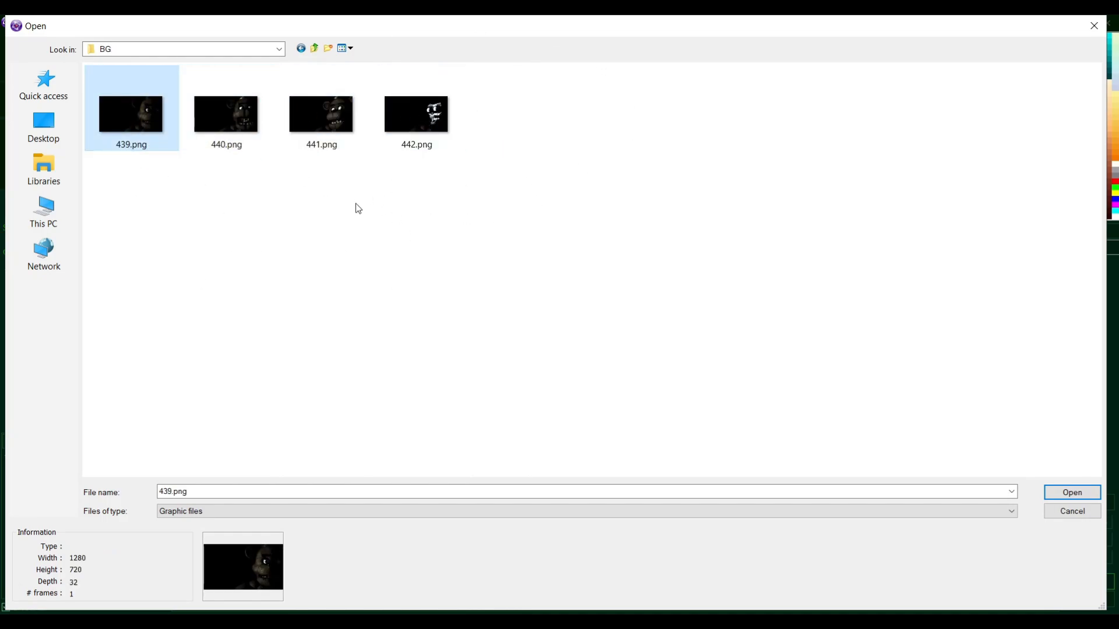
{"action": "left_click", "coordinate": [324, 107]}
{"action": "left_click", "coordinate": [227, 108]}
{"action": "left_click", "coordinate": [147, 109]}
{"action": "key", "text": "Return"}
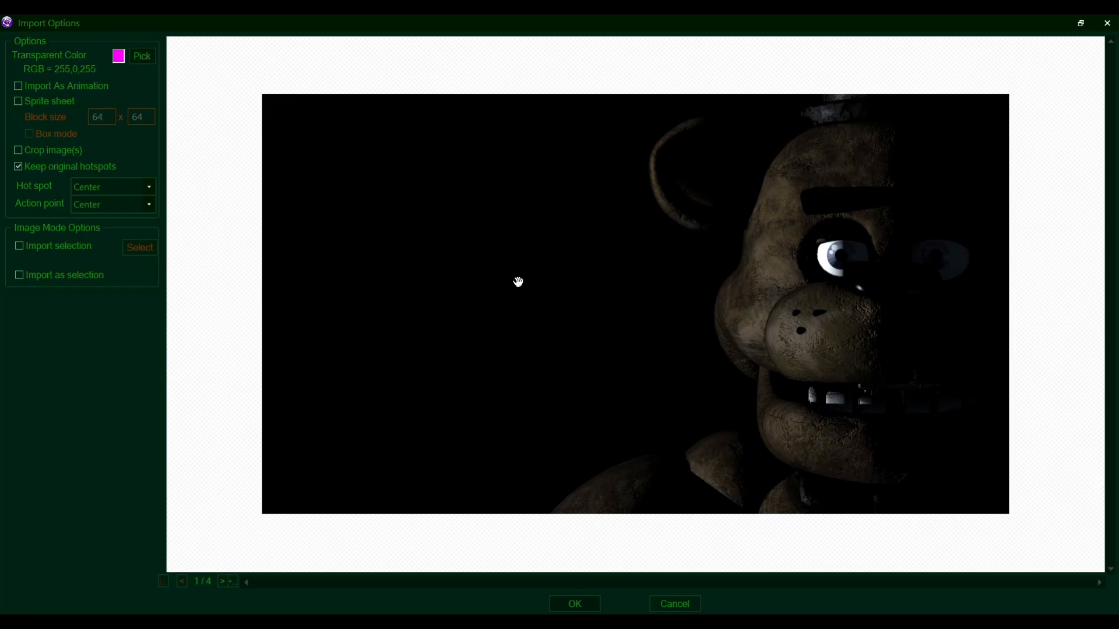
- Try black sampled from the image as the transparent color, and replace it with pink (RGB 255, 87, 255)
{"action": "left_click", "coordinate": [134, 55]}
{"action": "left_click", "coordinate": [526, 248]}
{"action": "left_click", "coordinate": [119, 56]}
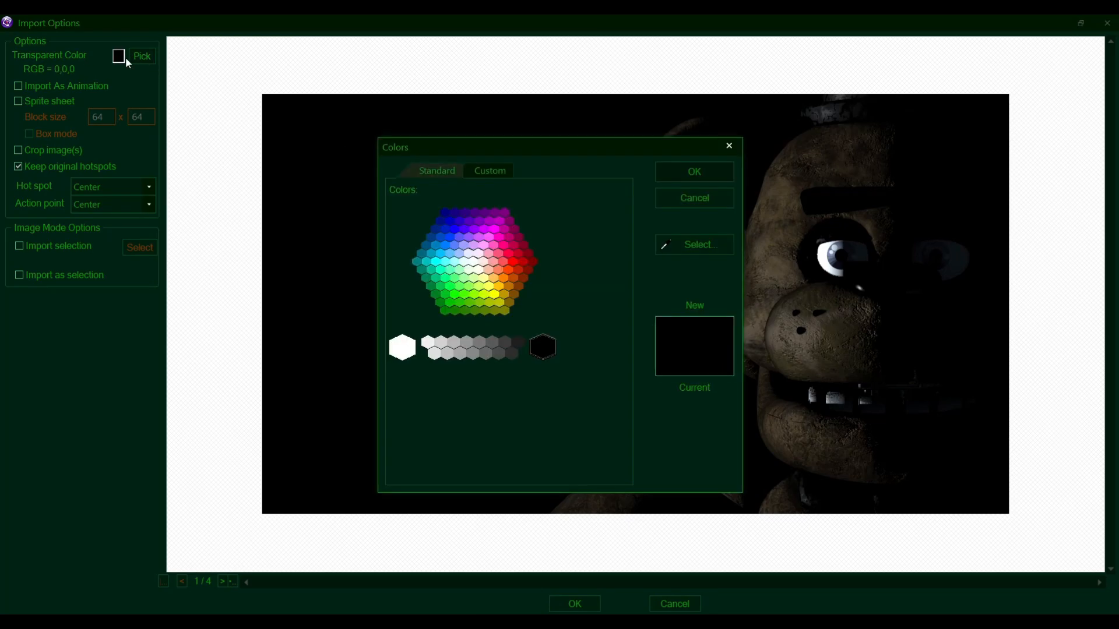
{"action": "left_click", "coordinate": [473, 260]}
{"action": "left_click", "coordinate": [477, 239]}
{"action": "left_click", "coordinate": [484, 229]}
{"action": "left_click", "coordinate": [490, 237]}
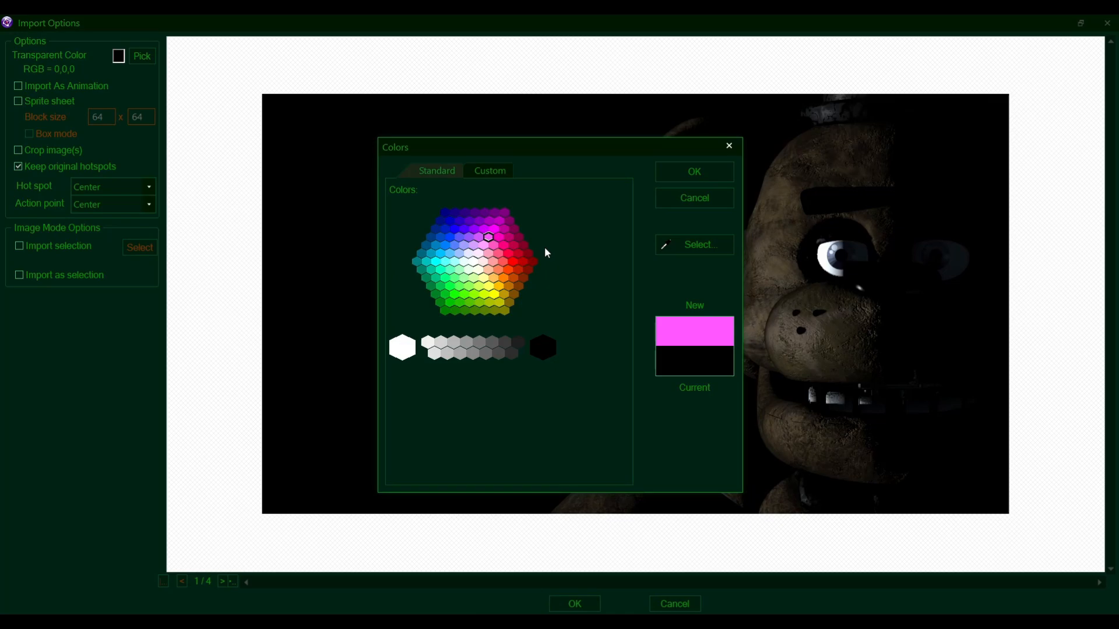
{"action": "left_click", "coordinate": [494, 231]}
{"action": "left_click", "coordinate": [489, 239]}
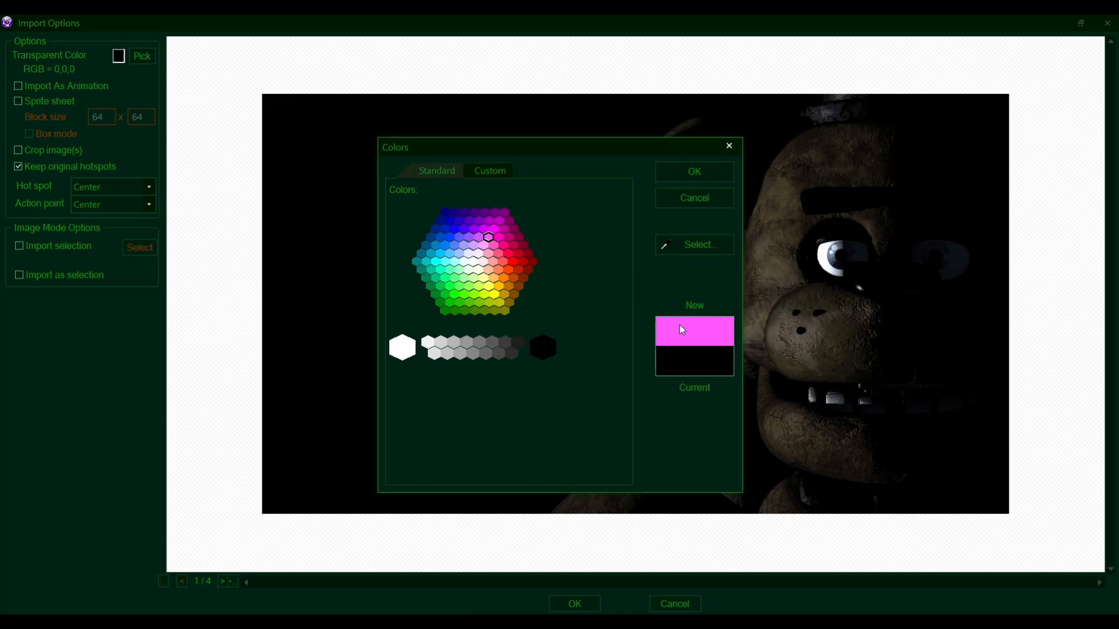
{"action": "left_click", "coordinate": [673, 178]}
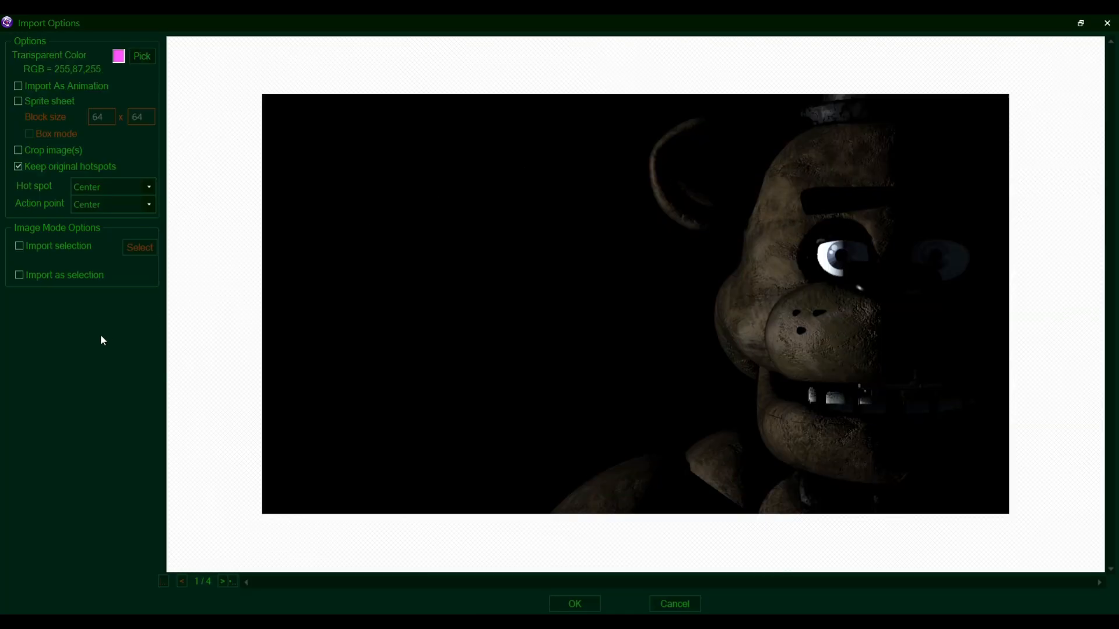
- Disable keeping original hotspots, set both the hot spot and action point to Top-left, and import the image
{"action": "left_click", "coordinate": [33, 168]}
{"action": "left_click", "coordinate": [61, 171]}
{"action": "left_click", "coordinate": [116, 188]}
{"action": "left_click", "coordinate": [109, 219]}
{"action": "left_click", "coordinate": [107, 208]}
{"action": "left_click", "coordinate": [106, 237]}
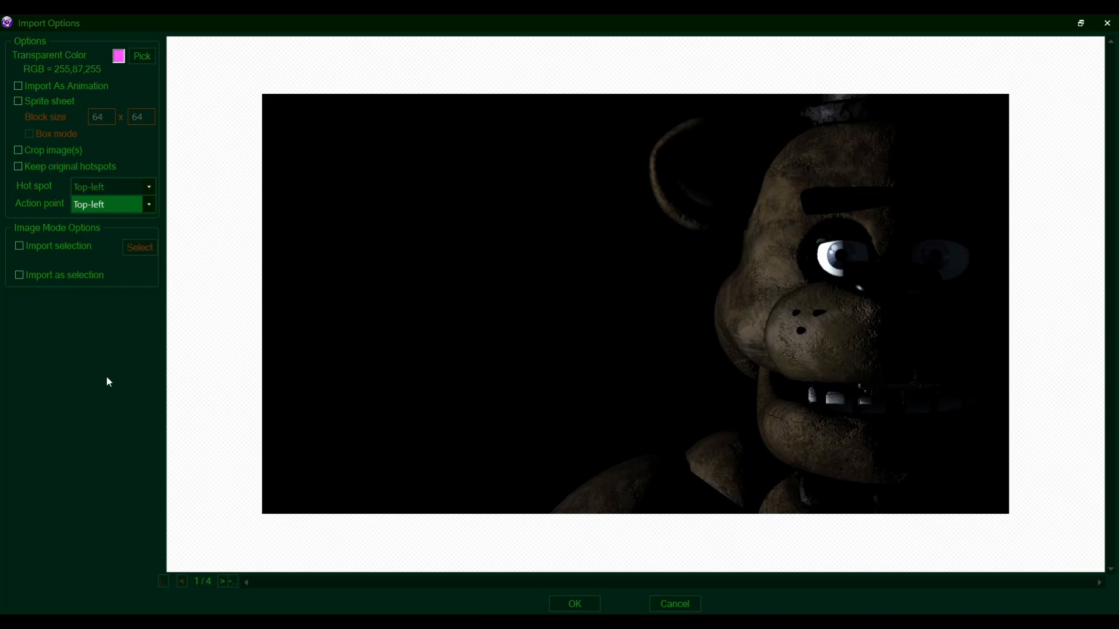
{"action": "key", "text": "Return"}
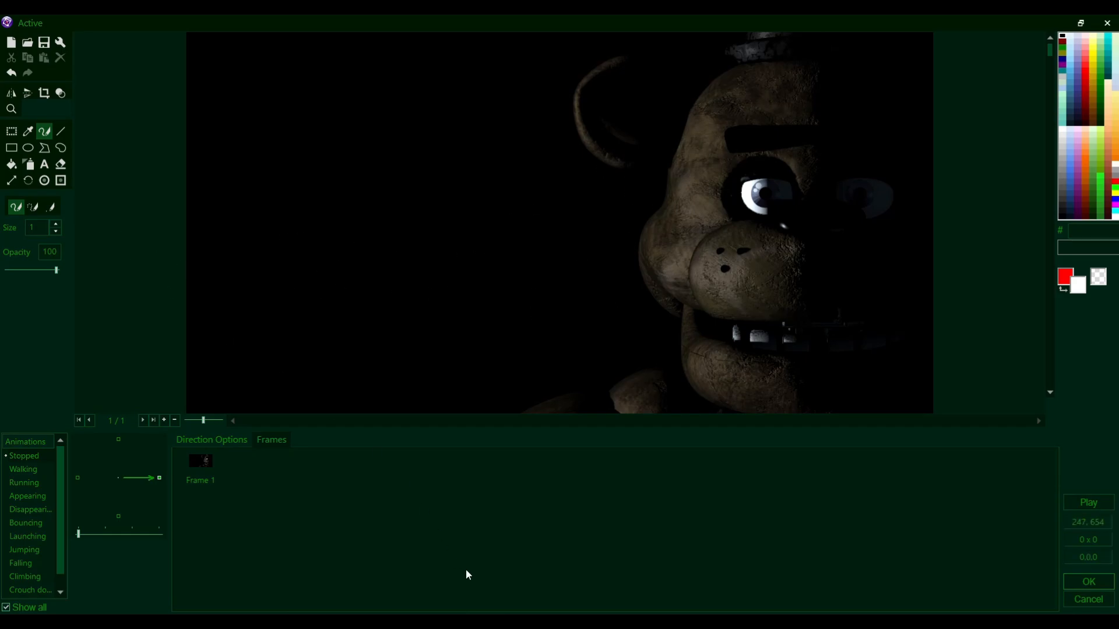
- Add a new blank frame after Frame 1 in the Active object's Stopped animation
{"action": "left_click", "coordinate": [240, 441]}
{"action": "left_click", "coordinate": [259, 441]}
{"action": "left_click", "coordinate": [259, 440]}
{"action": "right_click", "coordinate": [446, 492]}
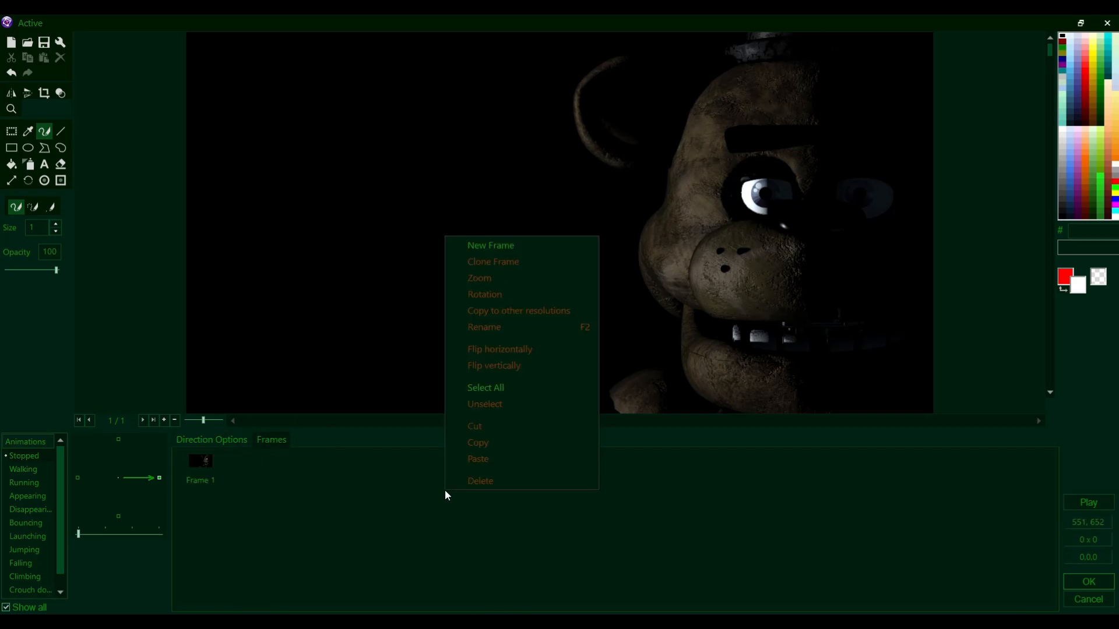
{"action": "left_click", "coordinate": [489, 252]}
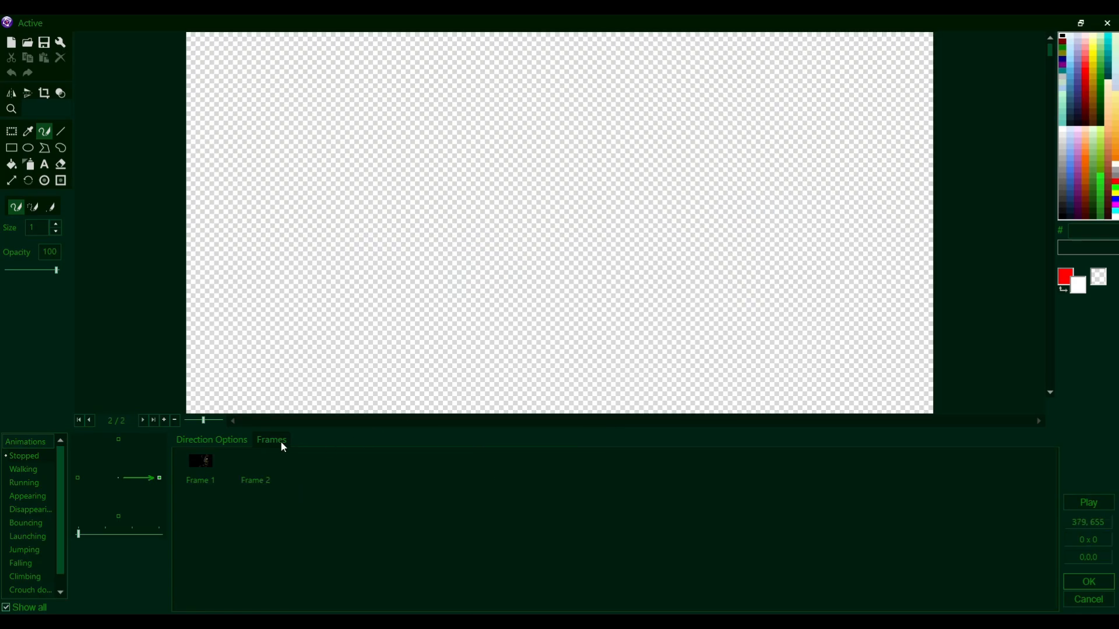
- Import the images starting at 440.png as animation frames 1 to 3, replacing the current Stopped animation
{"action": "left_click", "coordinate": [324, 487]}
{"action": "left_click", "coordinate": [210, 463]}
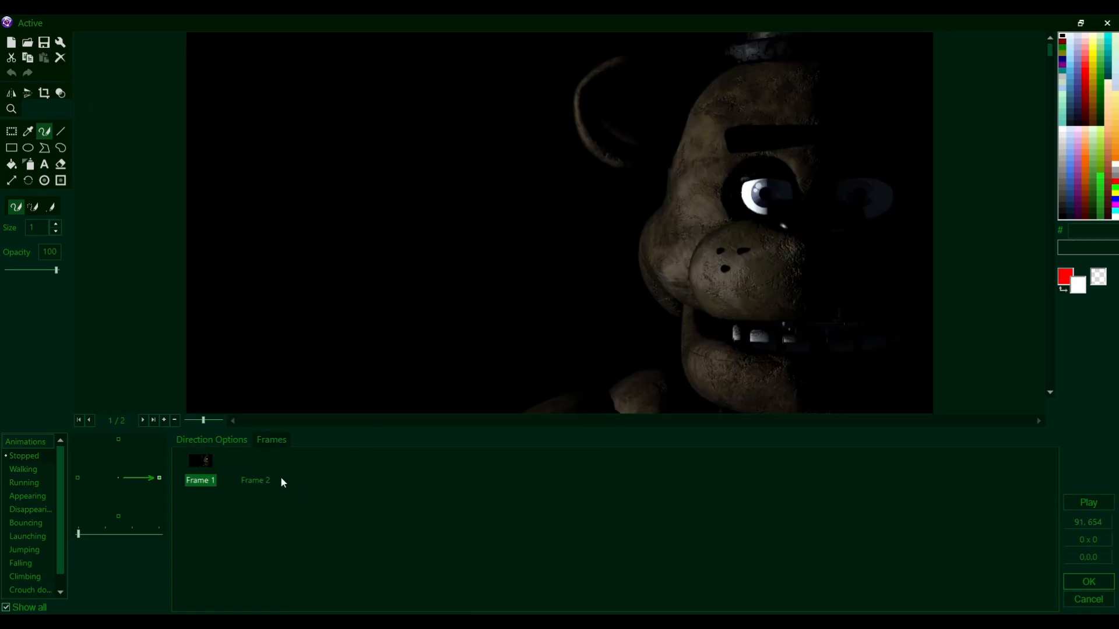
{"action": "right_click", "coordinate": [325, 489]}
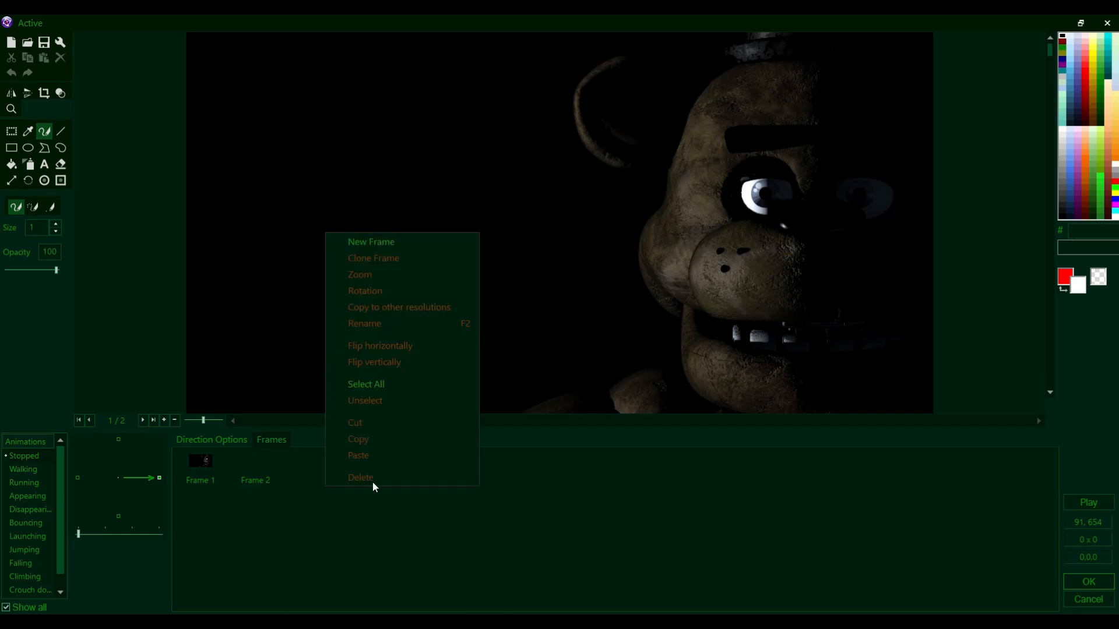
{"action": "left_click", "coordinate": [255, 474]}
{"action": "left_click", "coordinate": [255, 474]}
{"action": "left_click", "coordinate": [27, 43]}
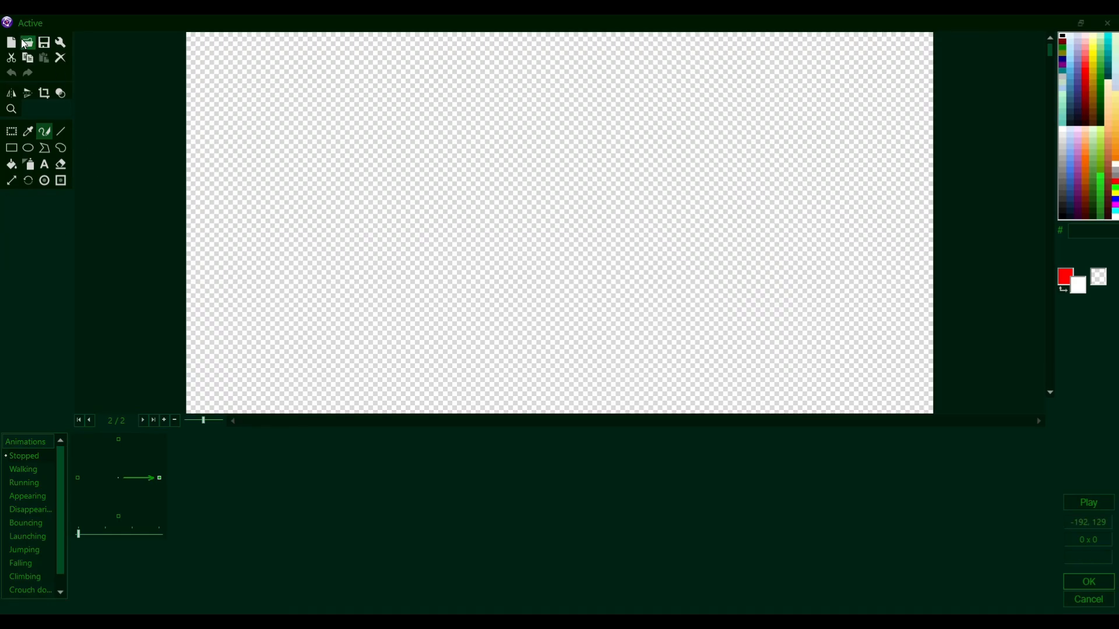
{"action": "left_click", "coordinate": [248, 114]}
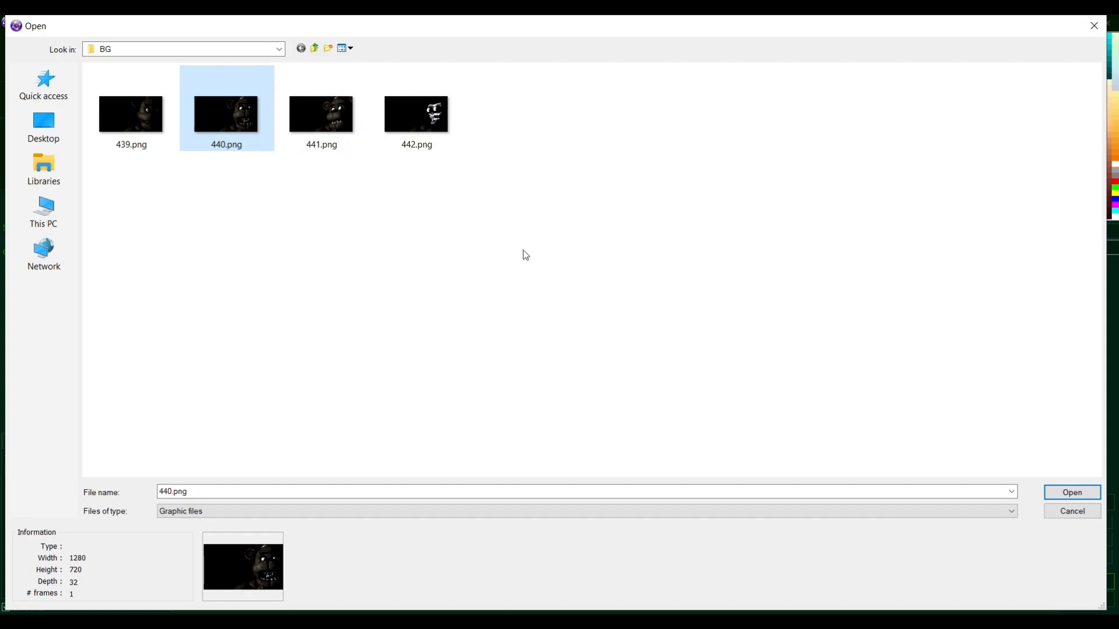
{"action": "key", "text": "Return"}
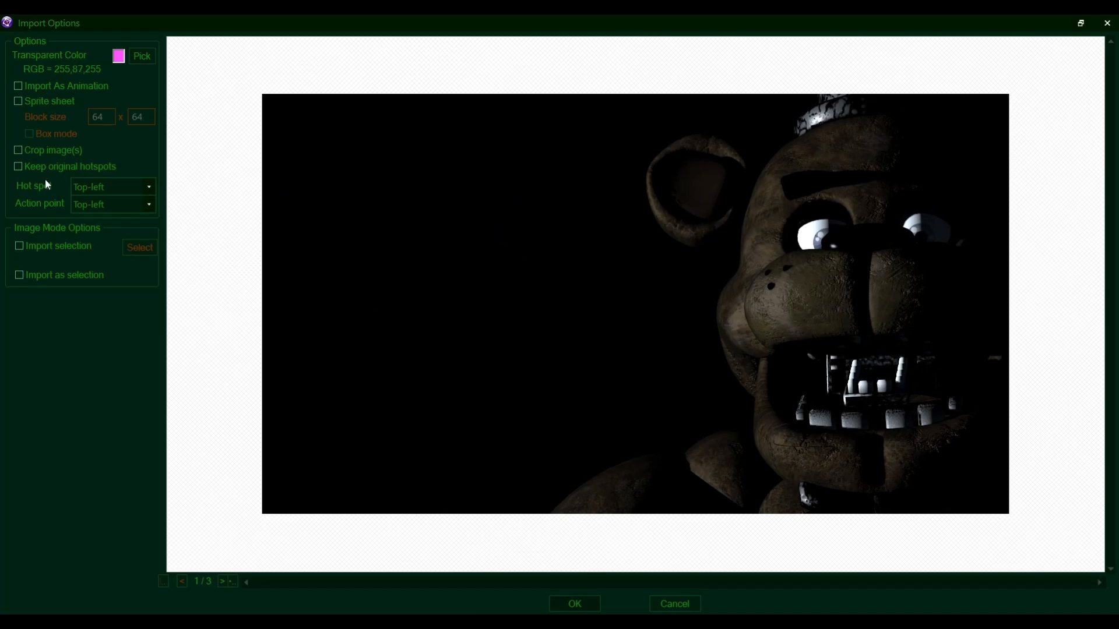
{"action": "left_click", "coordinate": [35, 88]}
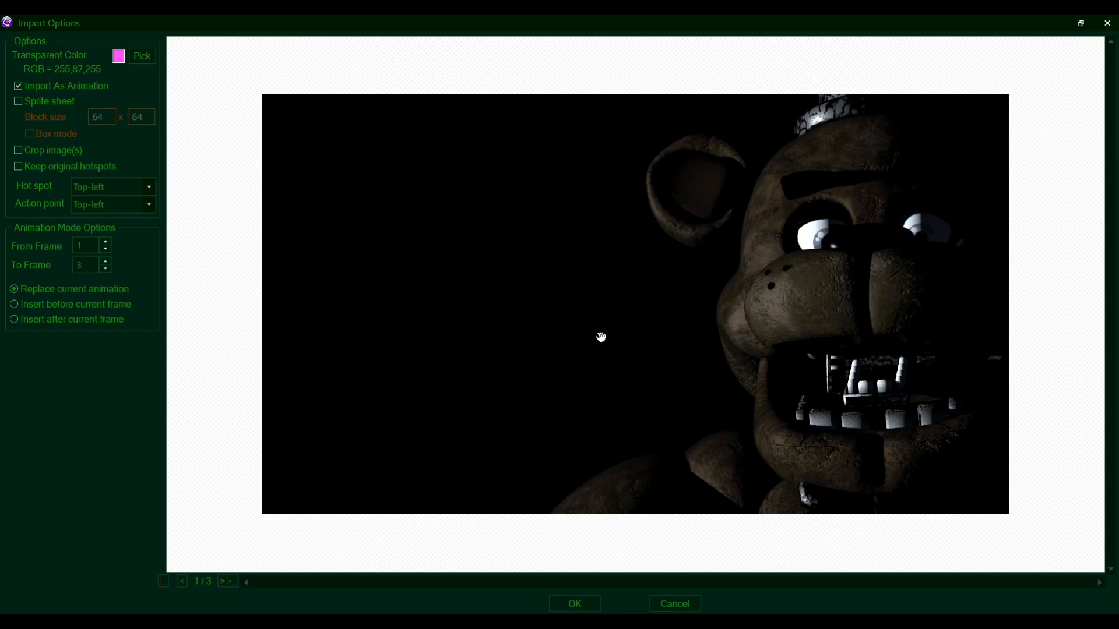
{"action": "key", "text": "Return"}
- Preview the background images 439.png to 442.png in sequence in the BG folder without importing any of them
{"action": "left_click", "coordinate": [33, 46]}
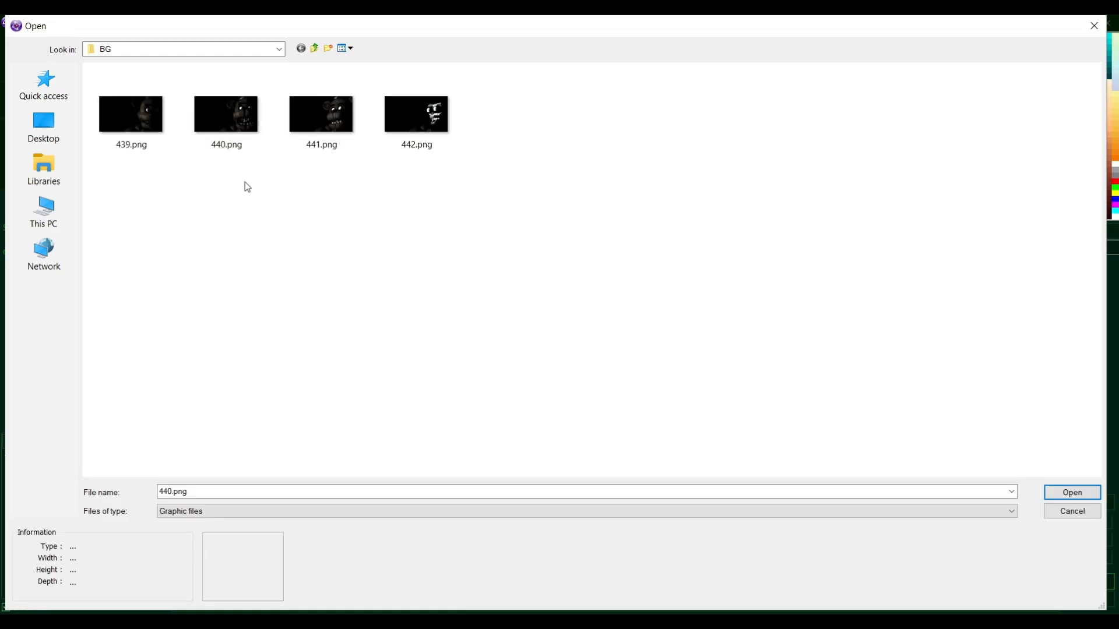
{"action": "left_click", "coordinate": [144, 111]}
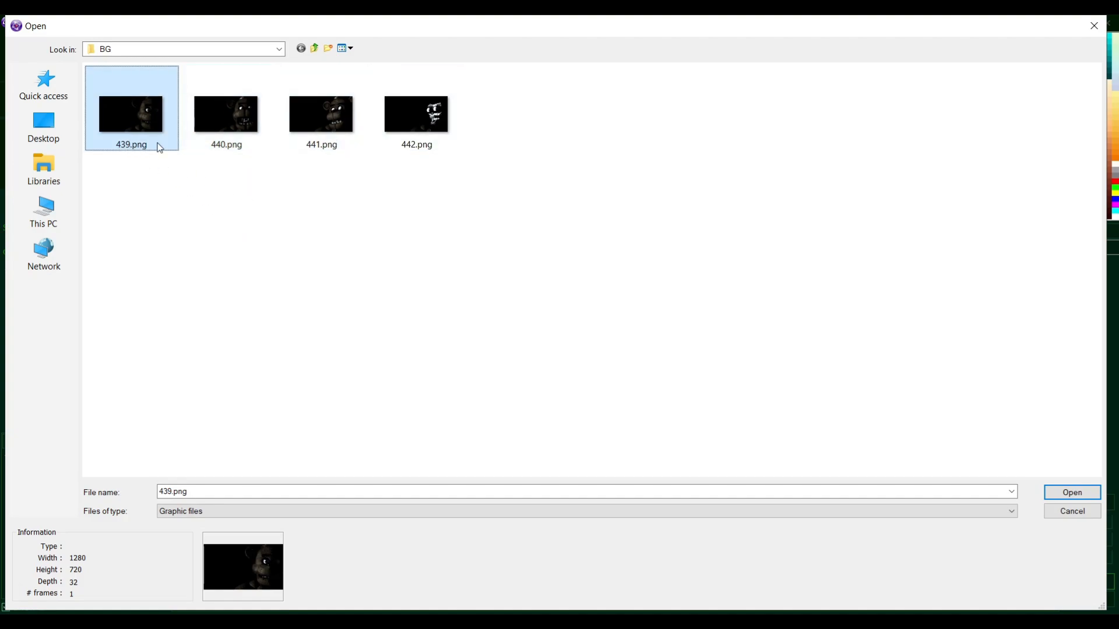
{"action": "key", "text": "Right"}
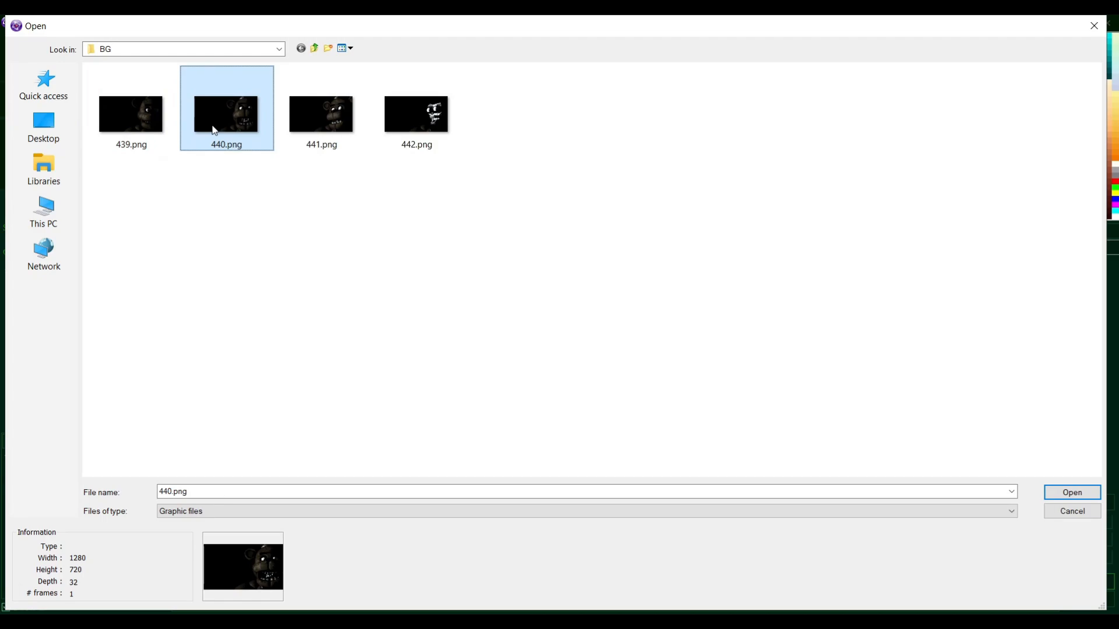
{"action": "key", "text": "Right"}
{"action": "left_click", "coordinate": [425, 153]}
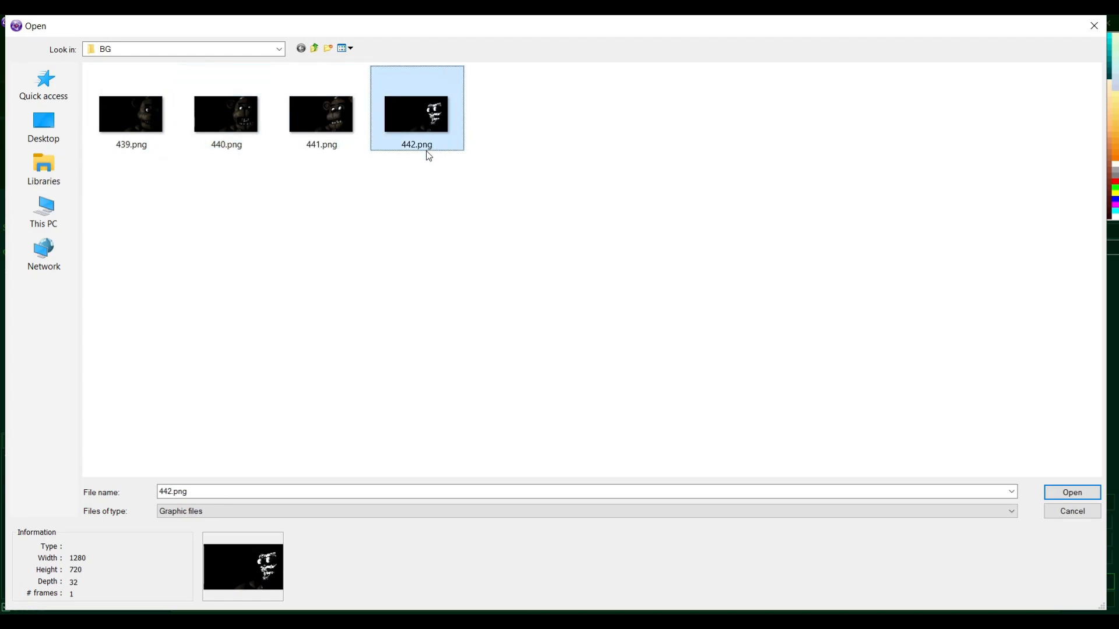
{"action": "left_click", "coordinate": [172, 133]}
{"action": "key", "text": "Right"}
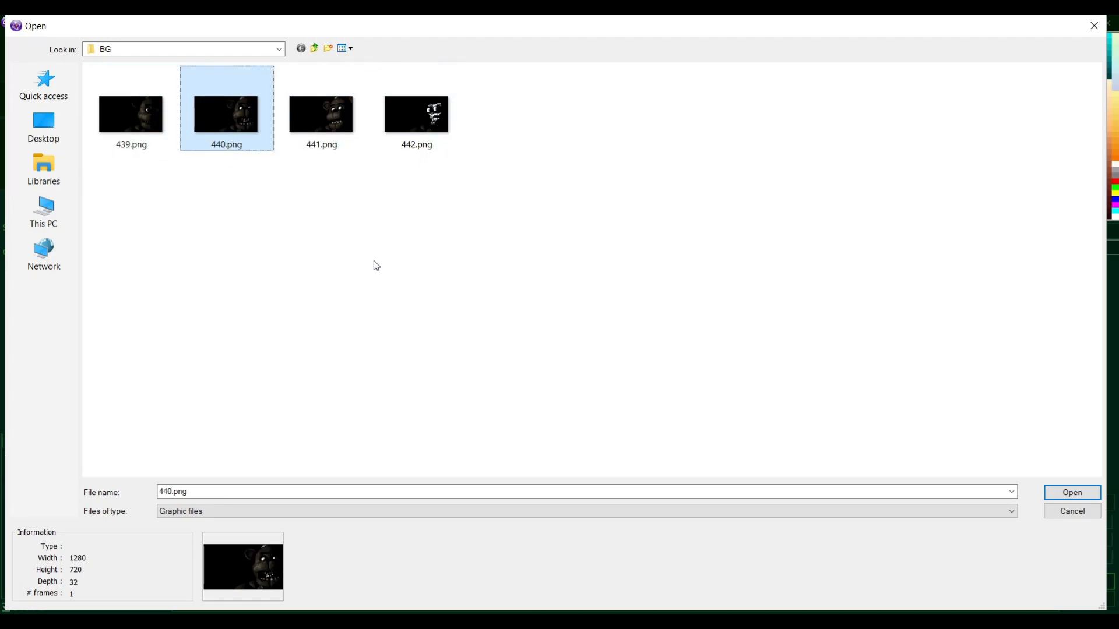
{"action": "key", "text": "Right"}
{"action": "key", "text": "Right"}
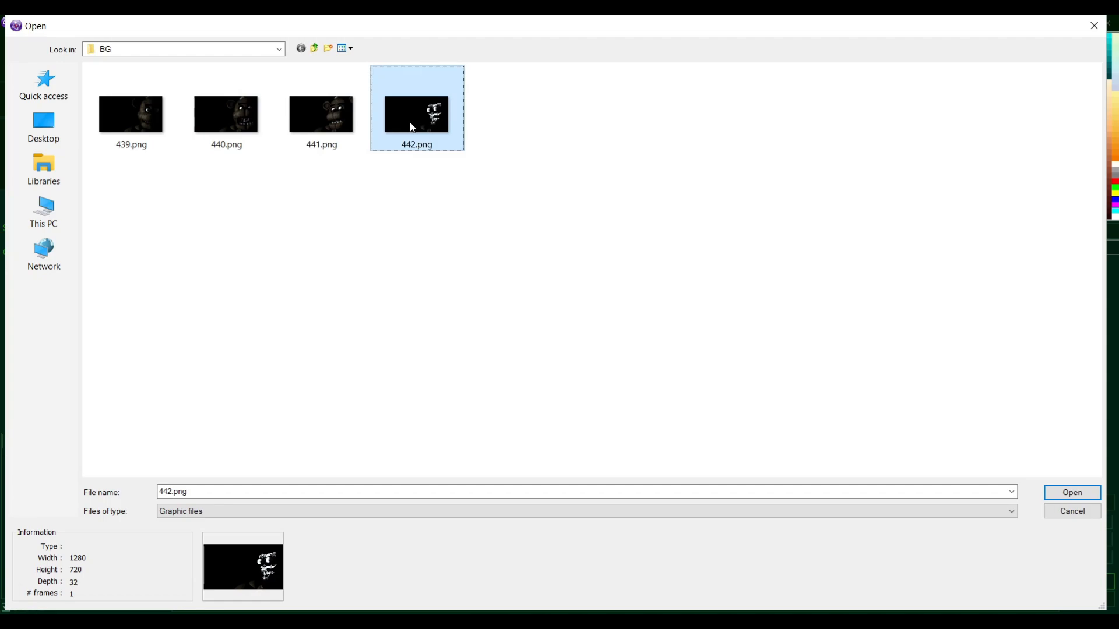
{"action": "left_click", "coordinate": [244, 124]}
{"action": "key", "text": "Right"}
{"action": "key", "text": "Right"}
{"action": "left_click", "coordinate": [369, 255]}
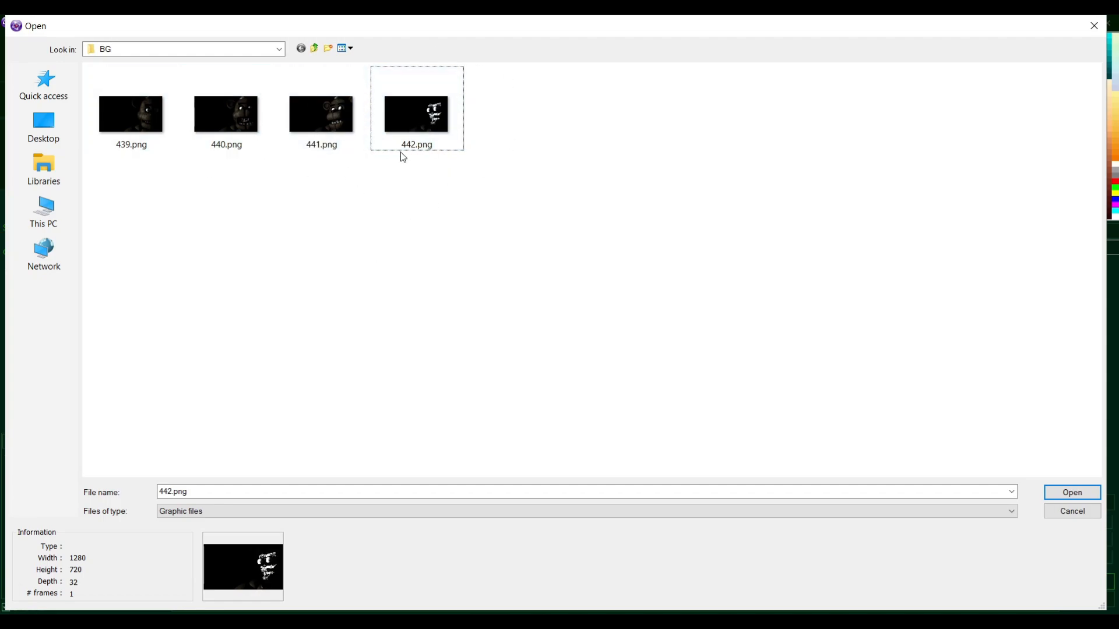
{"action": "left_click", "coordinate": [152, 103]}
{"action": "key", "text": "Right"}
{"action": "key", "text": "Right"}
{"action": "key", "text": "Right"}
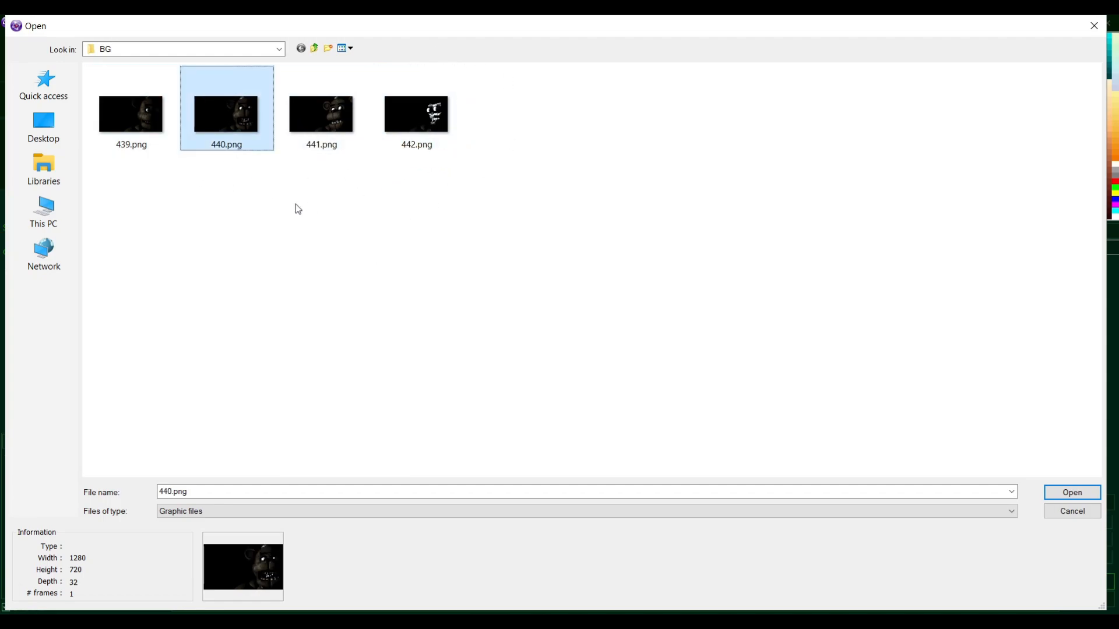
{"action": "key", "text": "Left"}
{"action": "key", "text": "Left"}
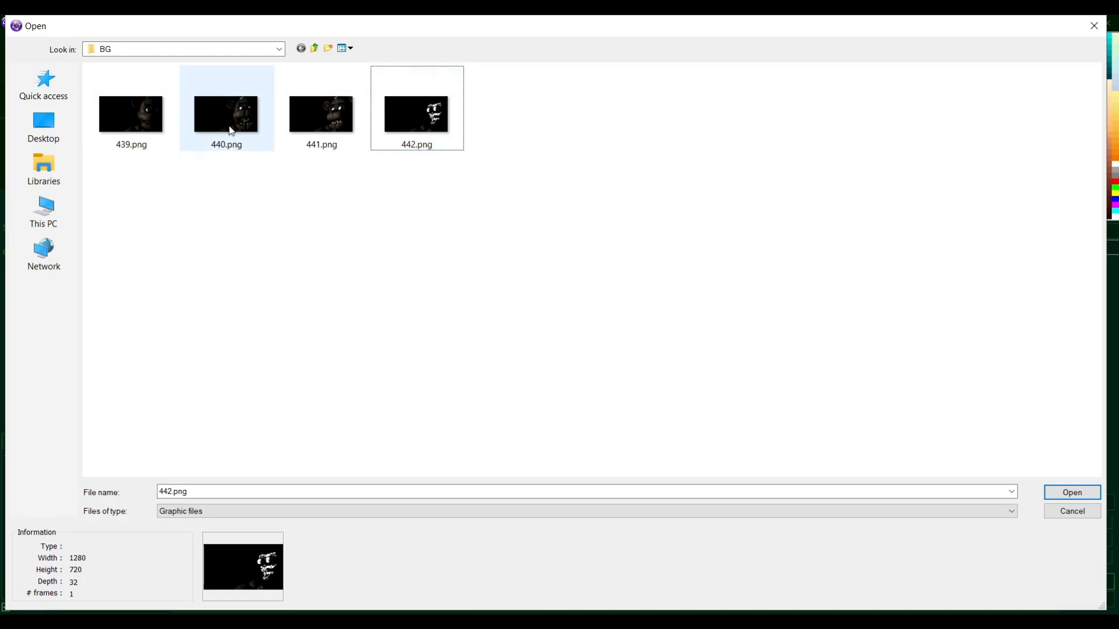
{"action": "key", "text": "Left"}
{"action": "key", "text": "Right"}
{"action": "key", "text": "Right"}
{"action": "key", "text": "Right"}
{"action": "key", "text": "Left"}
{"action": "key", "text": "Left"}
{"action": "key", "text": "Left"}
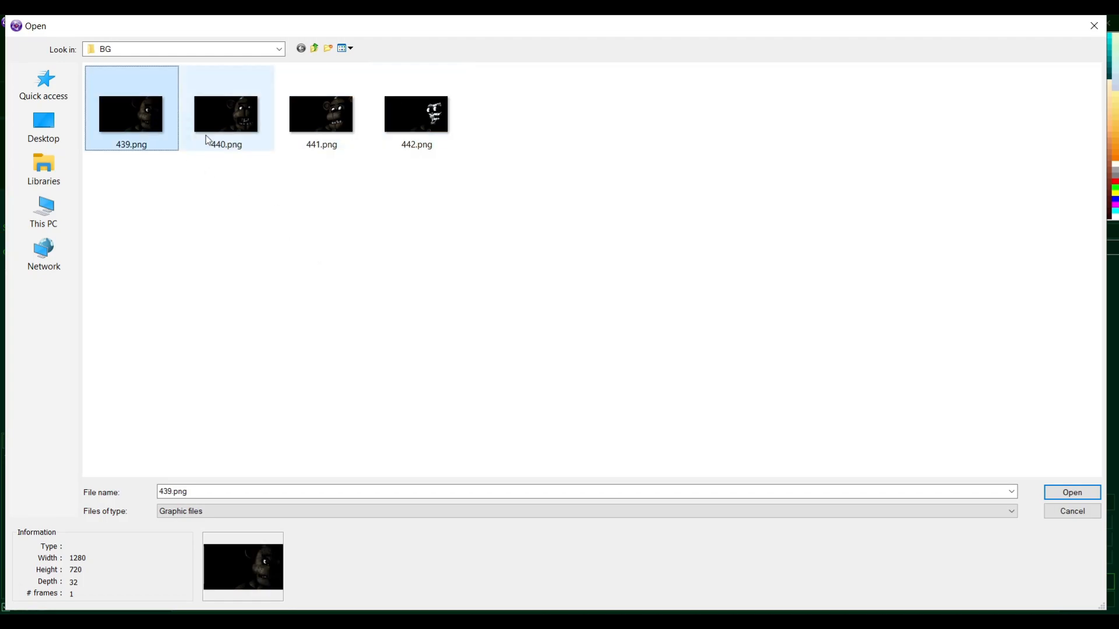
{"action": "key", "text": "Right"}
{"action": "key", "text": "Right"}
{"action": "key", "text": "Right"}
{"action": "left_click", "coordinate": [358, 288]}
{"action": "key", "text": "Left"}
{"action": "key", "text": "Left"}
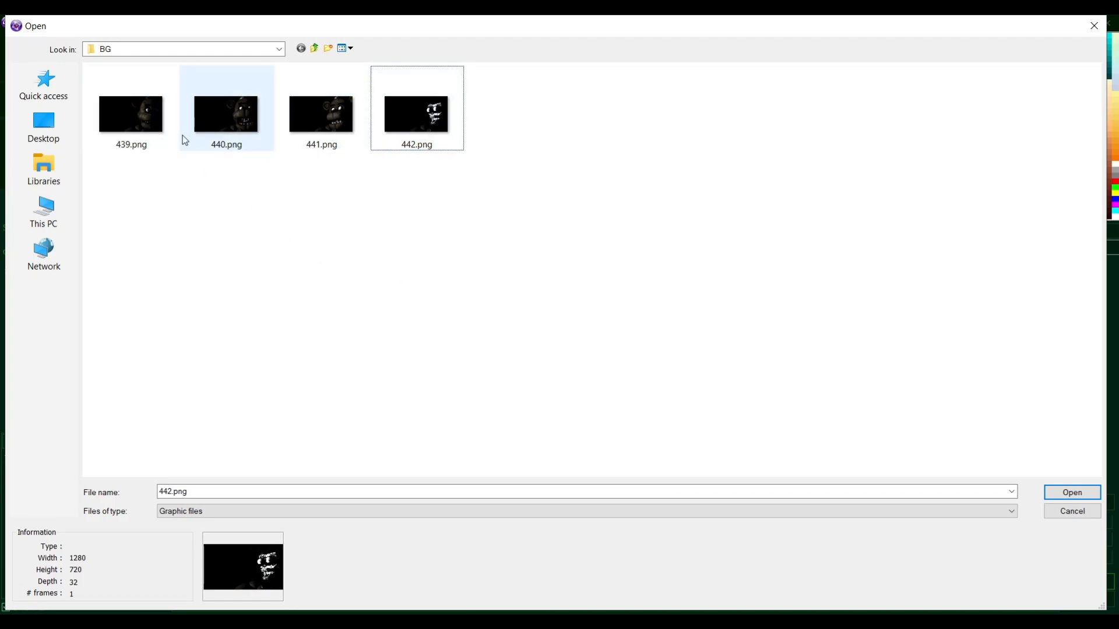
{"action": "key", "text": "Left"}
{"action": "key", "text": "Right"}
{"action": "key", "text": "Right"}
{"action": "key", "text": "Right"}
{"action": "left_click", "coordinate": [321, 209]}
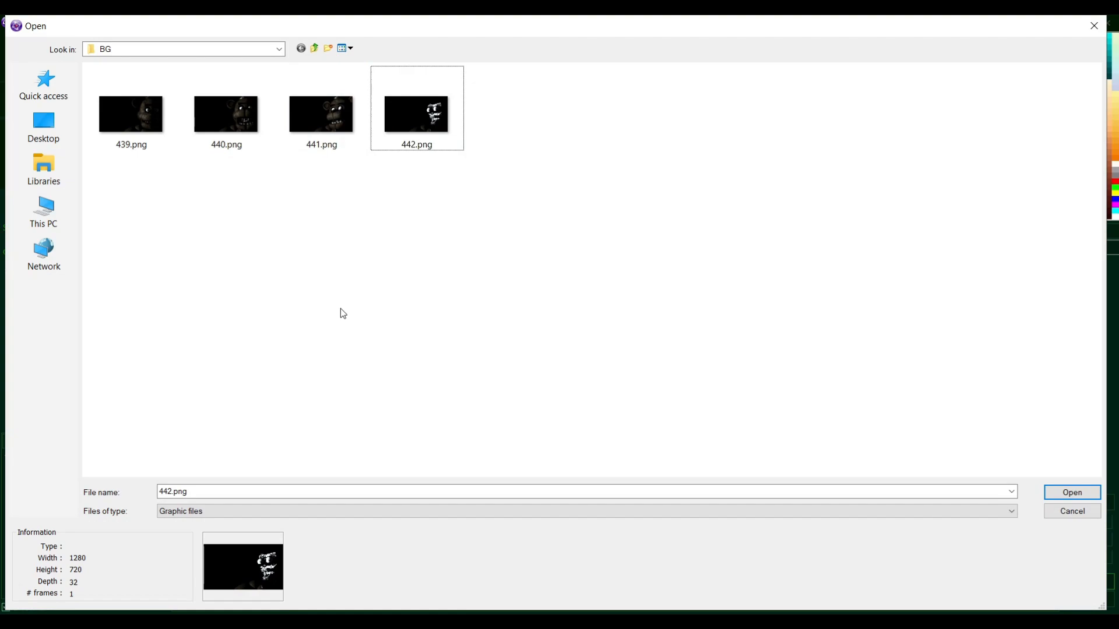
{"action": "left_click", "coordinate": [105, 107]}
{"action": "key", "text": "Right"}
{"action": "key", "text": "Right"}
{"action": "key", "text": "Right"}
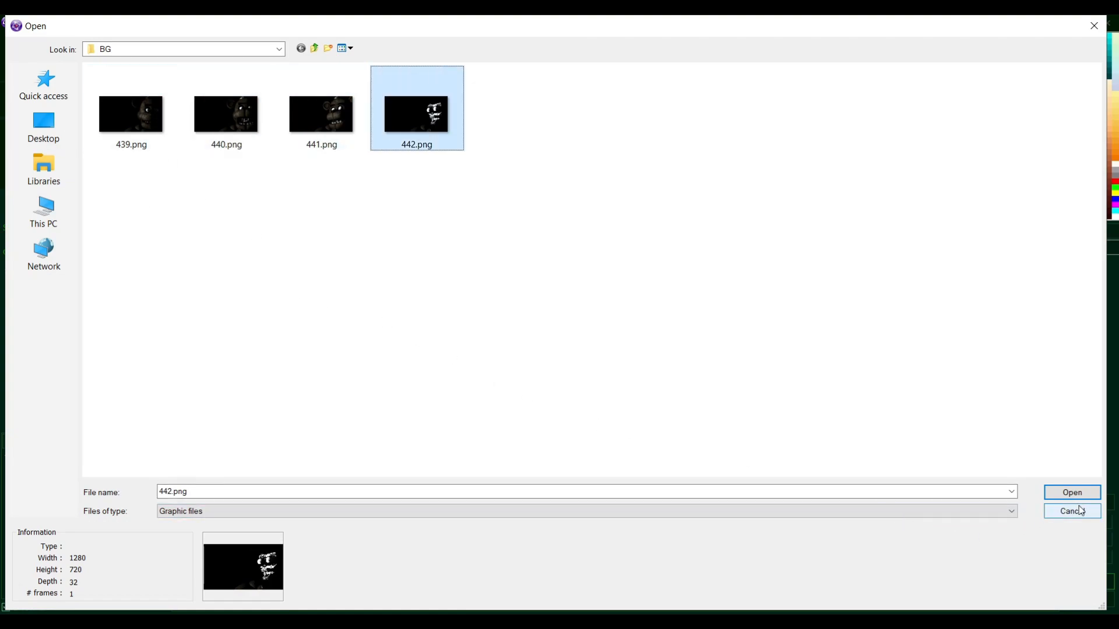
{"action": "left_click", "coordinate": [1081, 511]}
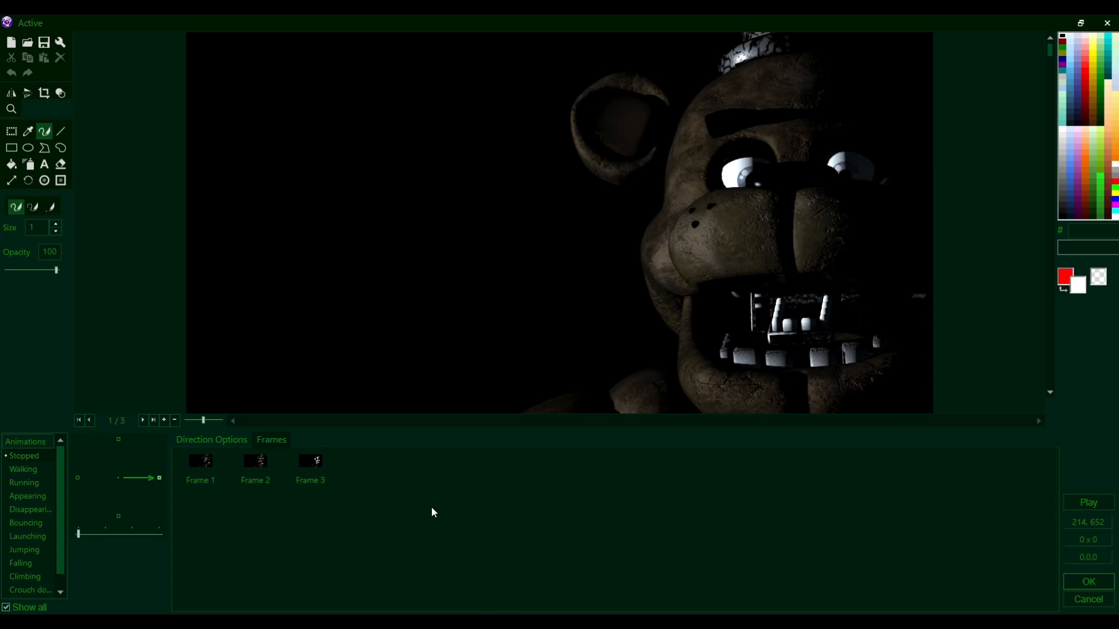
- Add a blank frame to the Stopped animation and move it to the first position
{"action": "left_click", "coordinate": [205, 469]}
{"action": "left_click", "coordinate": [257, 471]}
{"action": "left_click", "coordinate": [308, 474]}
{"action": "left_click", "coordinate": [259, 476]}
{"action": "left_click", "coordinate": [208, 470]}
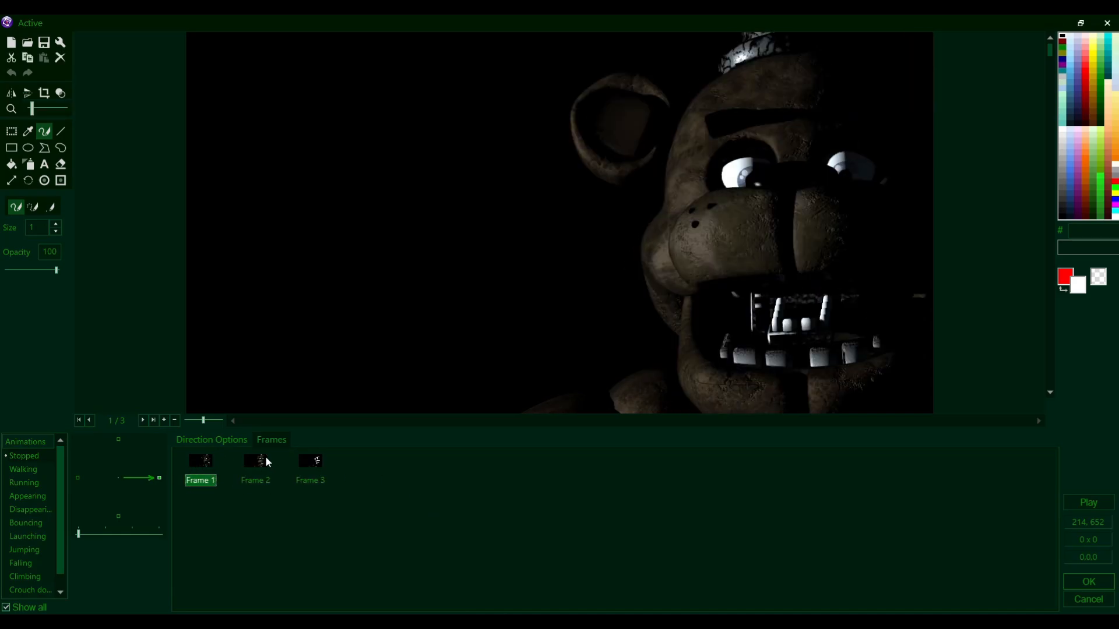
{"action": "right_click", "coordinate": [441, 483]}
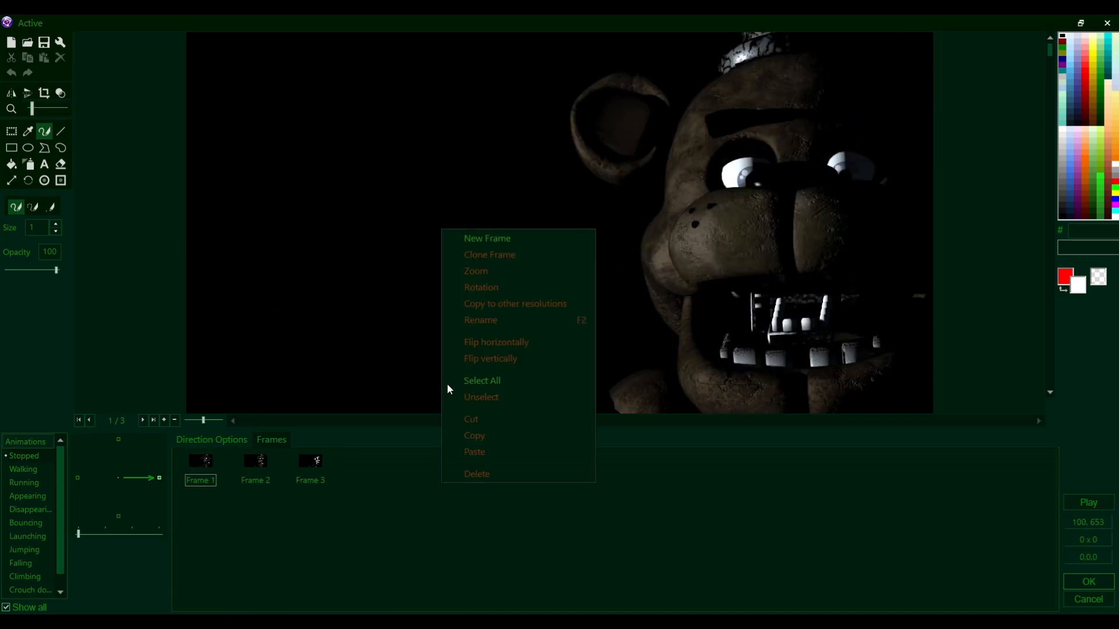
{"action": "left_click", "coordinate": [464, 243]}
{"action": "left_click_drag", "start_coordinate": [377, 457], "coordinate": [211, 468]}
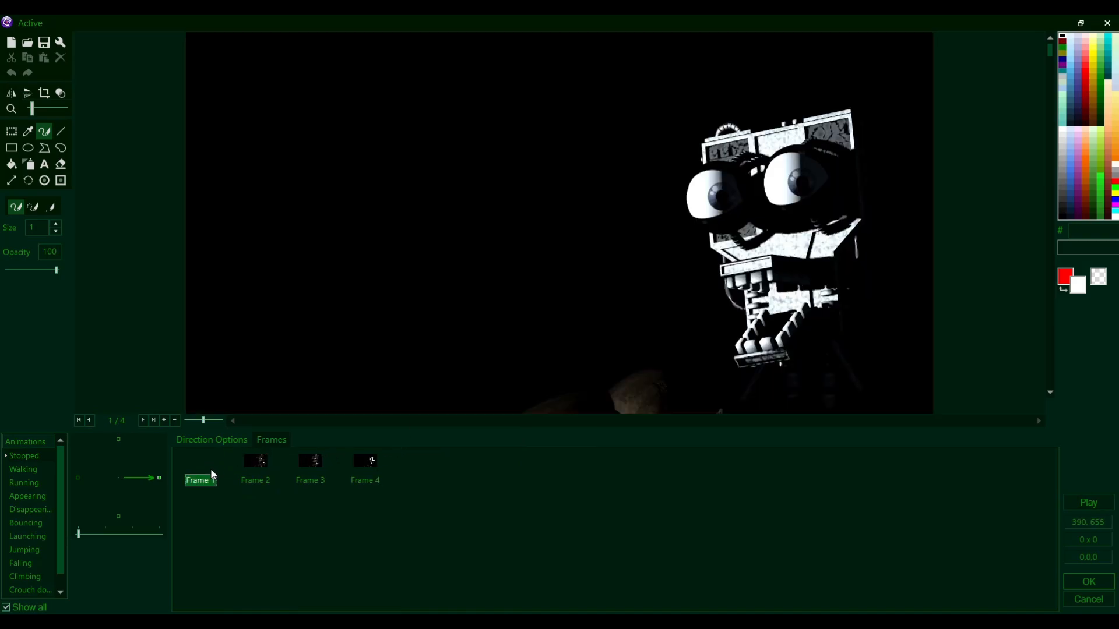
- Import 439.png into the blank first frame with the current import options
{"action": "left_click", "coordinate": [27, 42]}
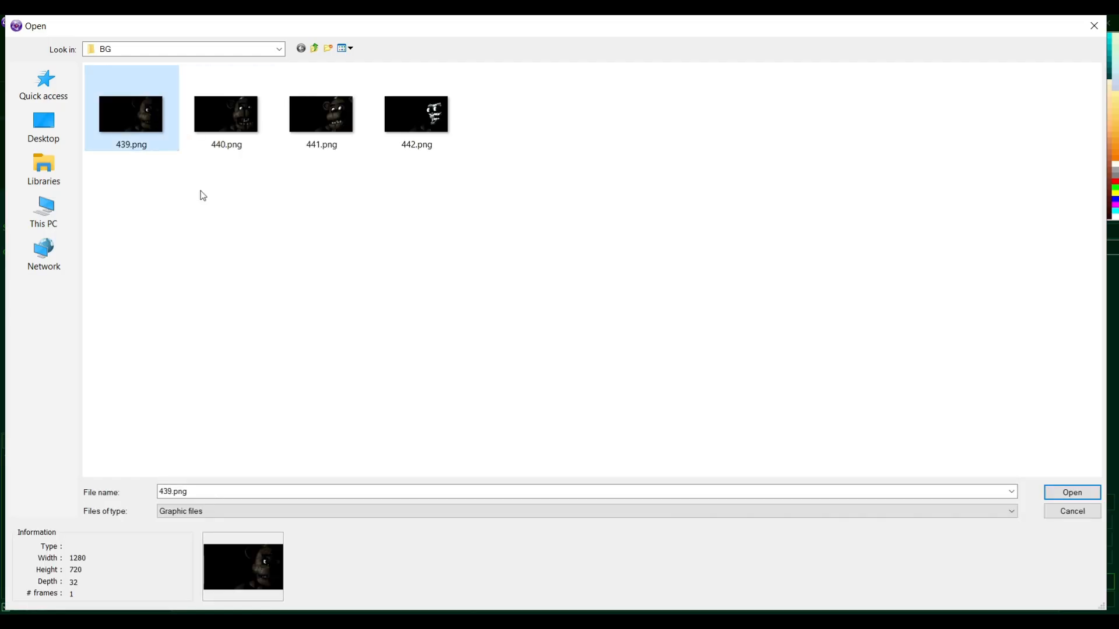
{"action": "key", "text": "Return"}
{"action": "key", "text": "Return"}
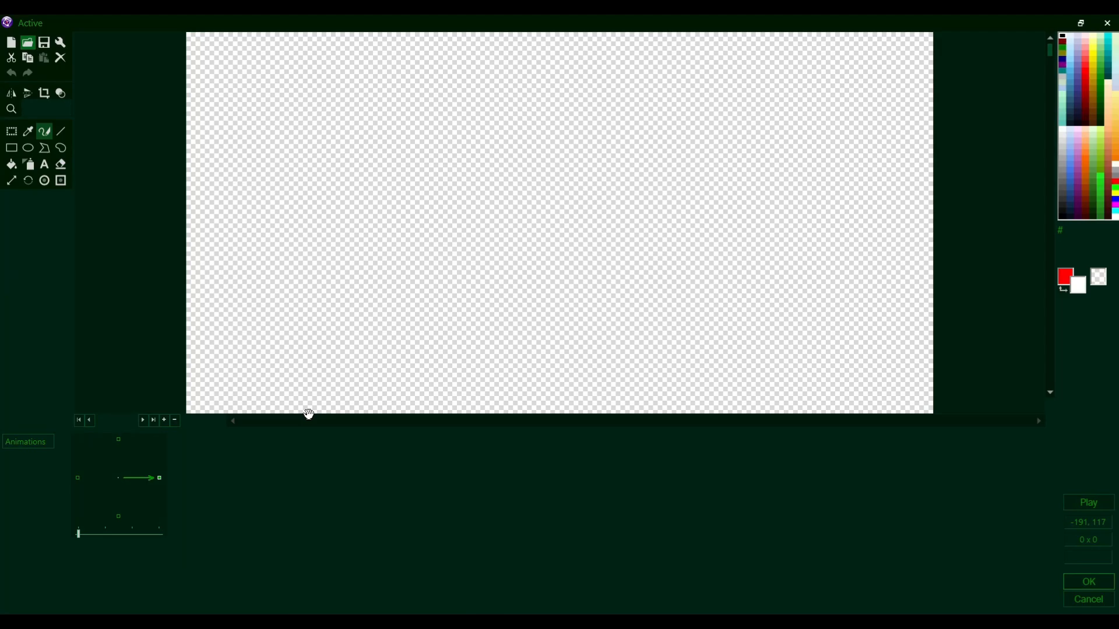
- Examine the order of all four Freddy images in the Stopped animation, frame by frame
{"action": "key", "text": "Right"}
{"action": "key", "text": "Right"}
{"action": "key", "text": "Right"}
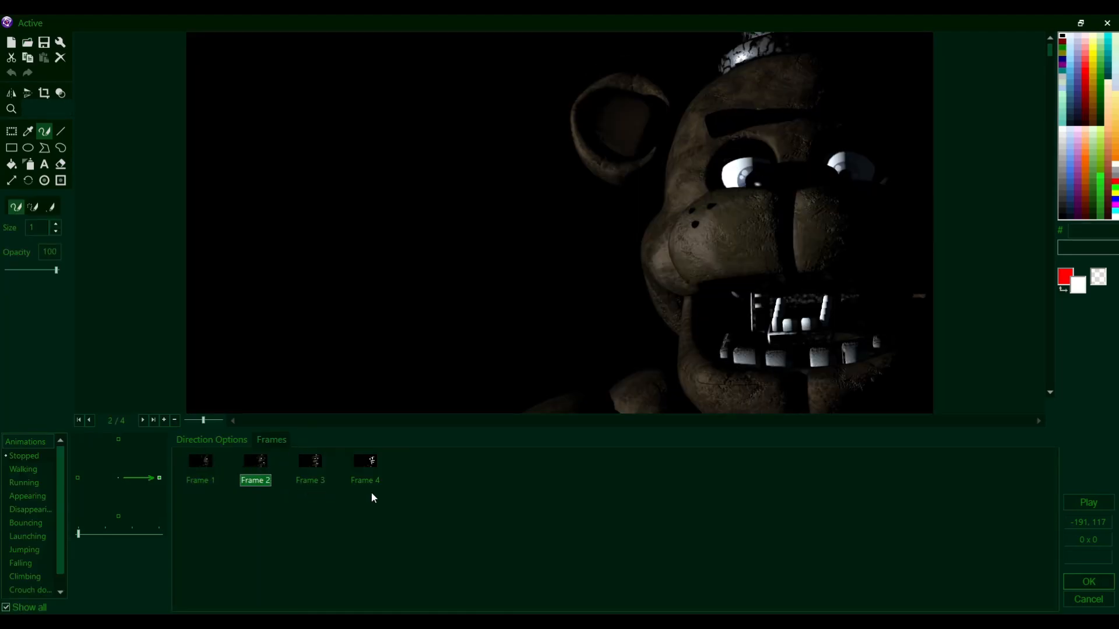
{"action": "left_click", "coordinate": [486, 519]}
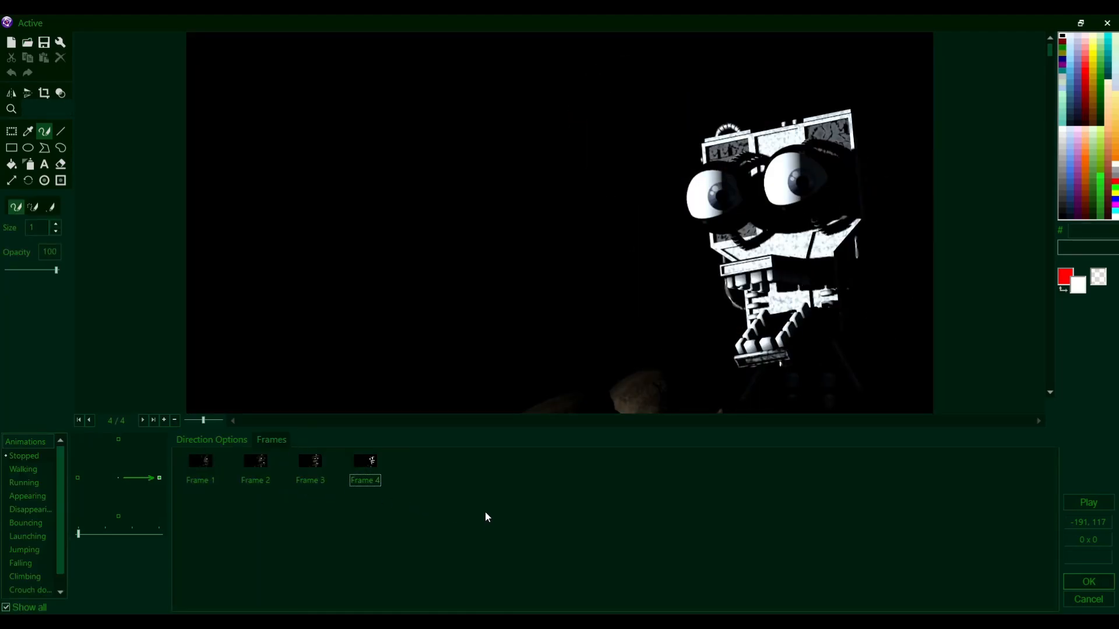
{"action": "left_click", "coordinate": [206, 467]}
{"action": "key", "text": "Right"}
{"action": "key", "text": "Right"}
{"action": "key", "text": "Right"}
{"action": "left_click", "coordinate": [517, 502]}
- Try the Loop option in the Stopped animation's direction options, switch it back off, and enter 0 there
{"action": "left_click", "coordinate": [219, 442]}
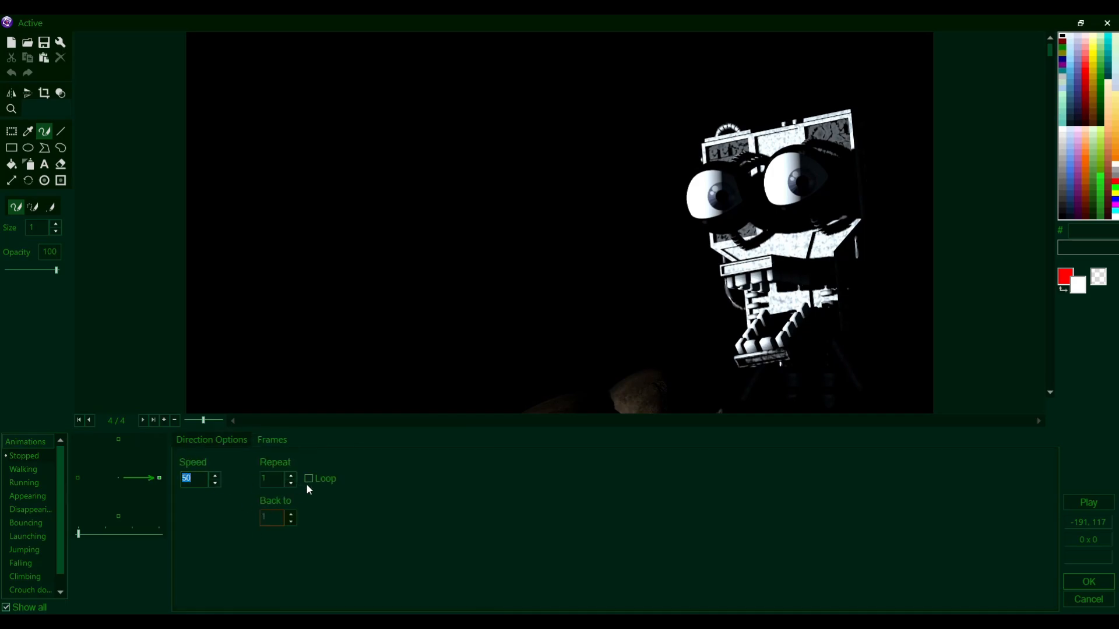
{"action": "left_click", "coordinate": [278, 442]}
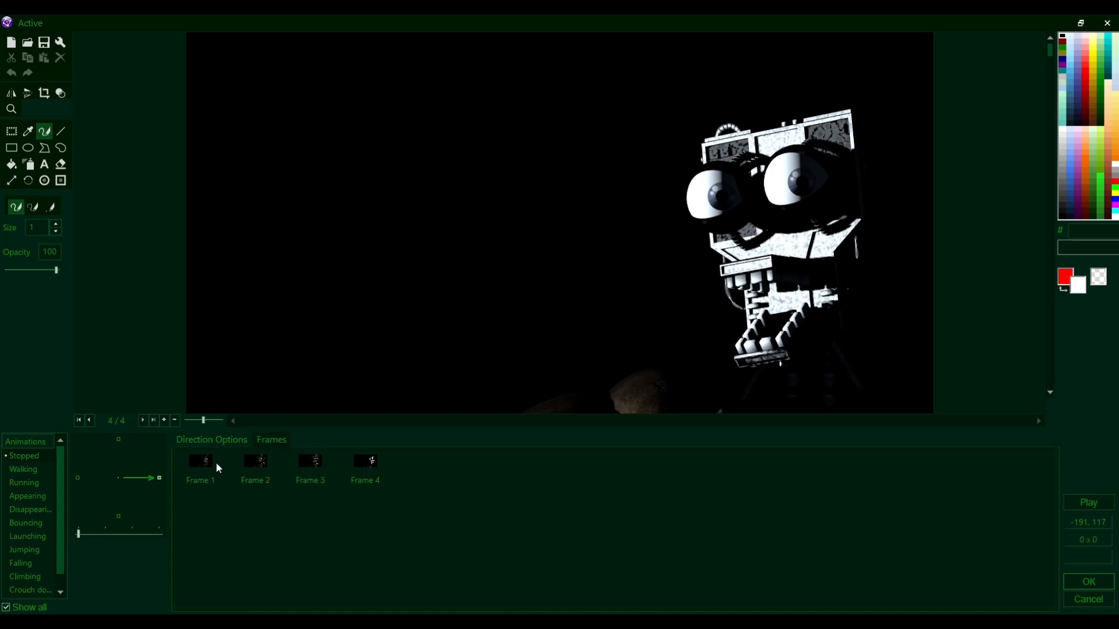
{"action": "left_click", "coordinate": [218, 443]}
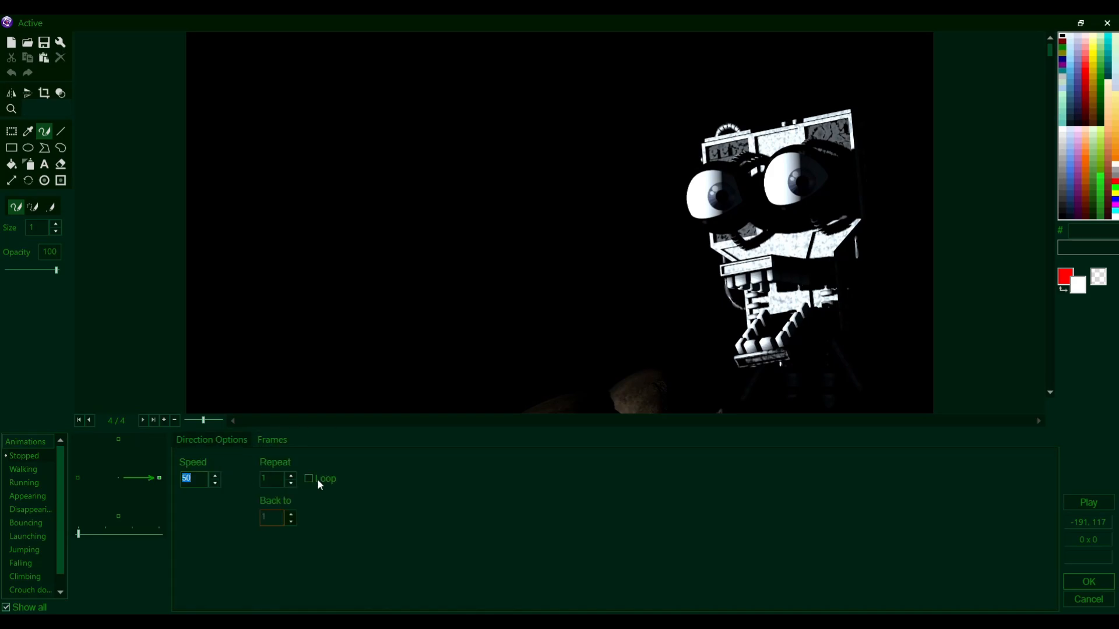
{"action": "left_click", "coordinate": [319, 480]}
{"action": "left_click", "coordinate": [267, 444]}
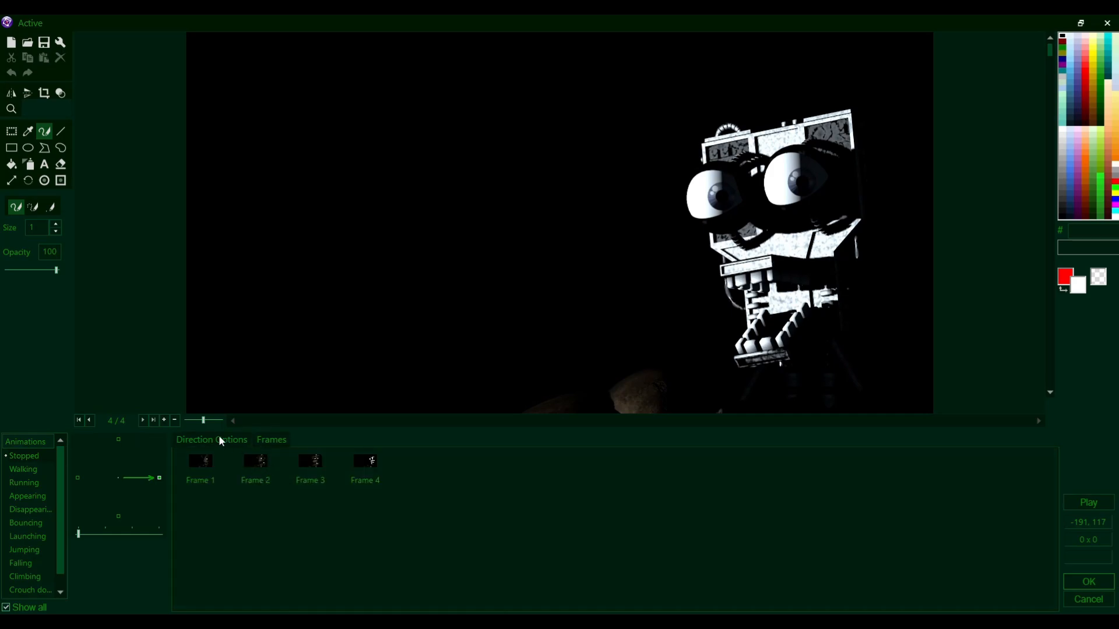
{"action": "left_click", "coordinate": [202, 436]}
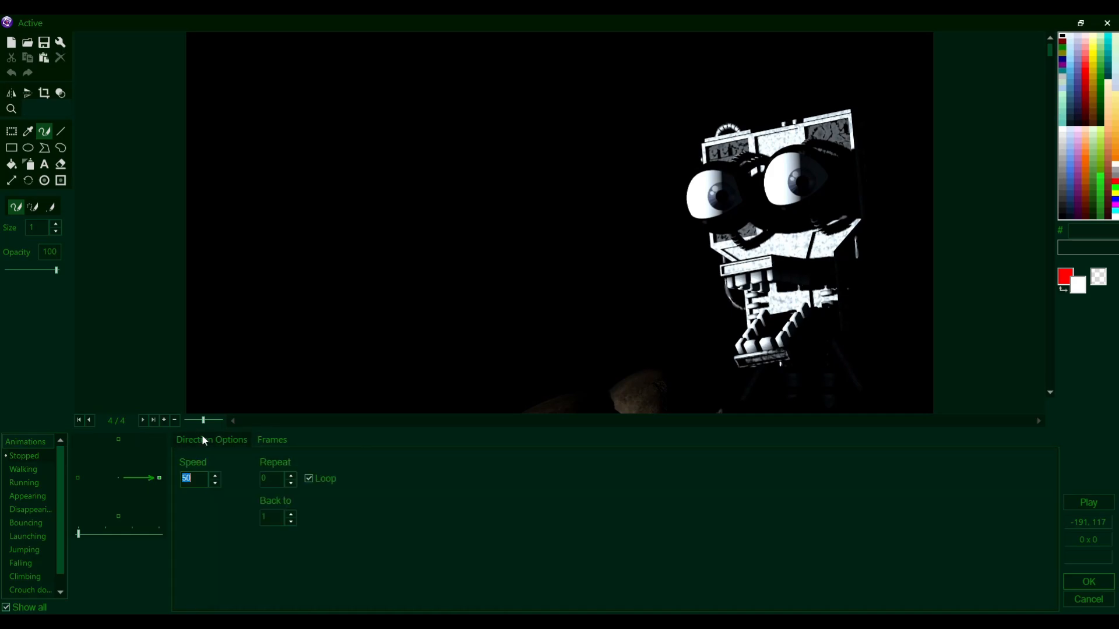
{"action": "left_click", "coordinate": [310, 478]}
{"action": "key", "text": "shift+Tab"}
{"action": "type", "text": "0"}
- Run through the Stopped animation from Frame 1 onward to review the Freddy face changes
{"action": "left_click", "coordinate": [269, 441]}
{"action": "left_click", "coordinate": [254, 467]}
{"action": "key", "text": "Left"}
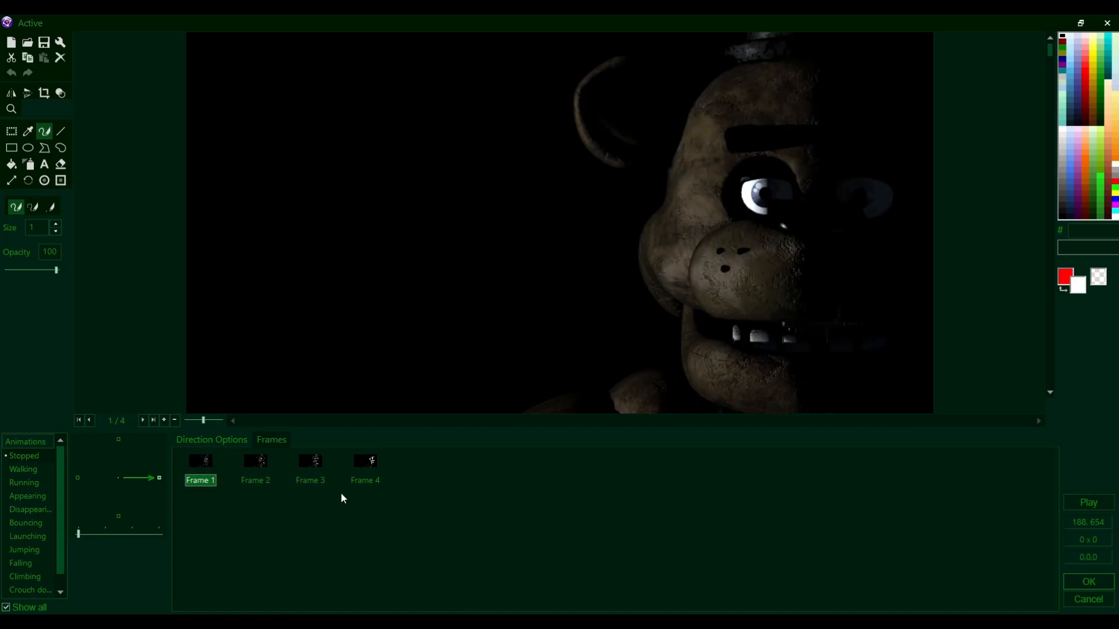
{"action": "key", "text": "Right"}
{"action": "key", "text": "Right"}
{"action": "key", "text": "Right"}
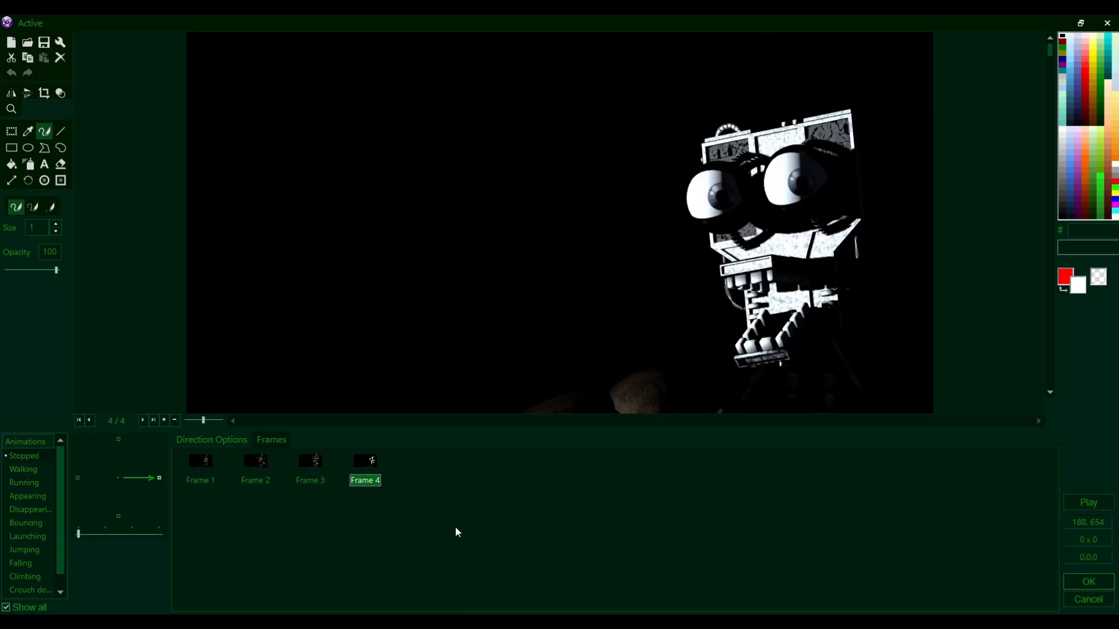
{"action": "left_click", "coordinate": [458, 533]}
{"action": "left_click", "coordinate": [207, 466]}
{"action": "key", "text": "Right"}
{"action": "key", "text": "Right"}
{"action": "key", "text": "Right"}
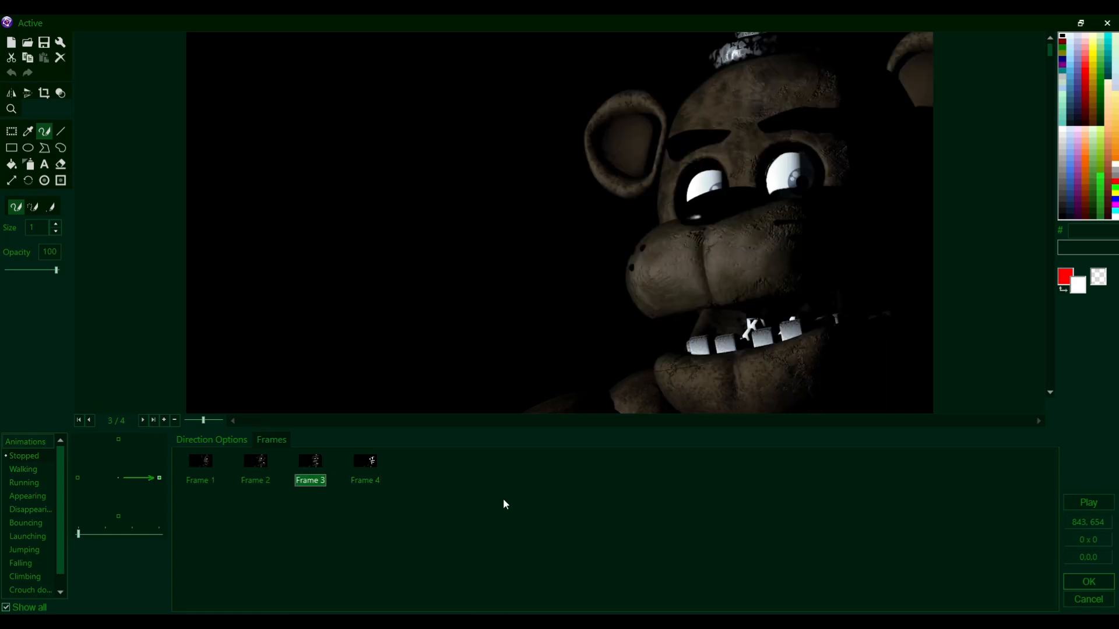
- Step back and forth through Frames 1 to 4 of the Stopped animation to compare the Freddy images
{"action": "left_click", "coordinate": [527, 507]}
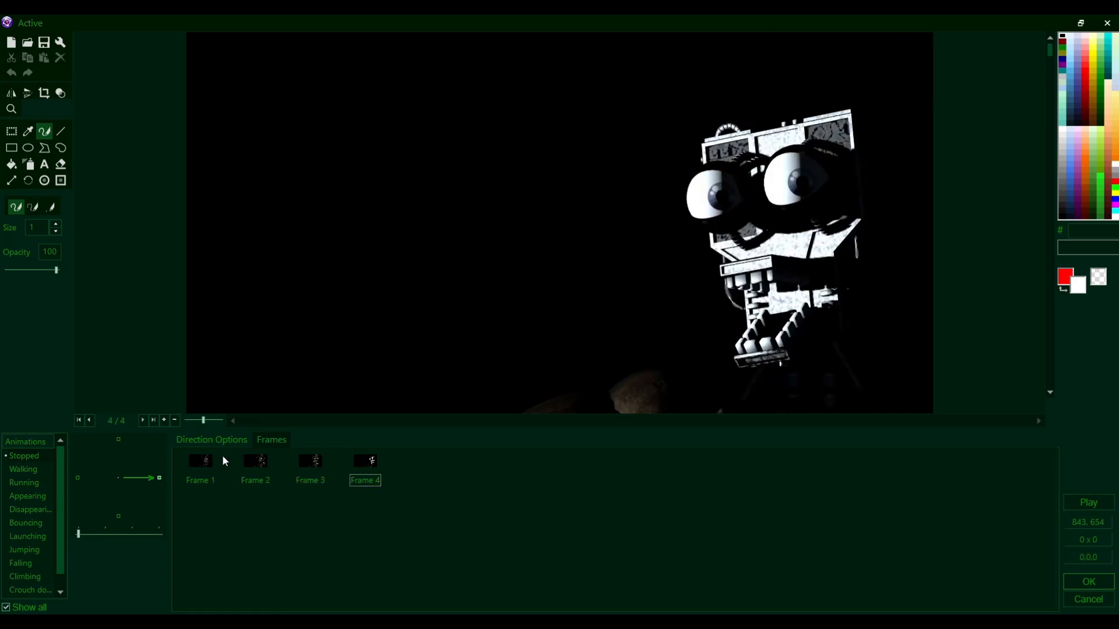
{"action": "left_click", "coordinate": [207, 463]}
{"action": "key", "text": "Right"}
{"action": "key", "text": "Right"}
{"action": "key", "text": "Right"}
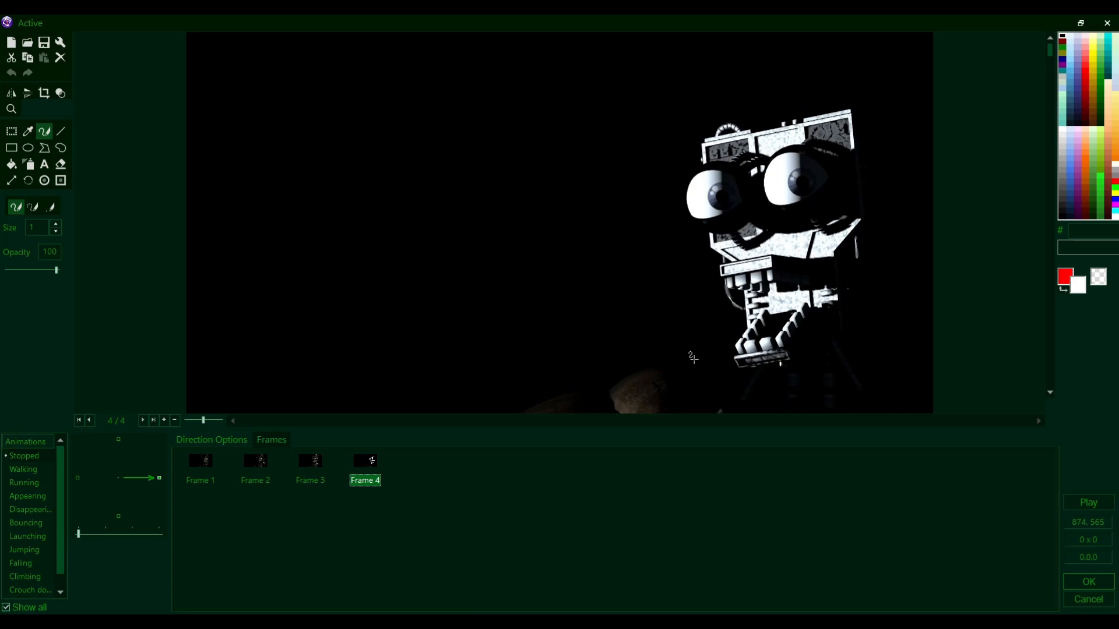
{"action": "left_click", "coordinate": [241, 465]}
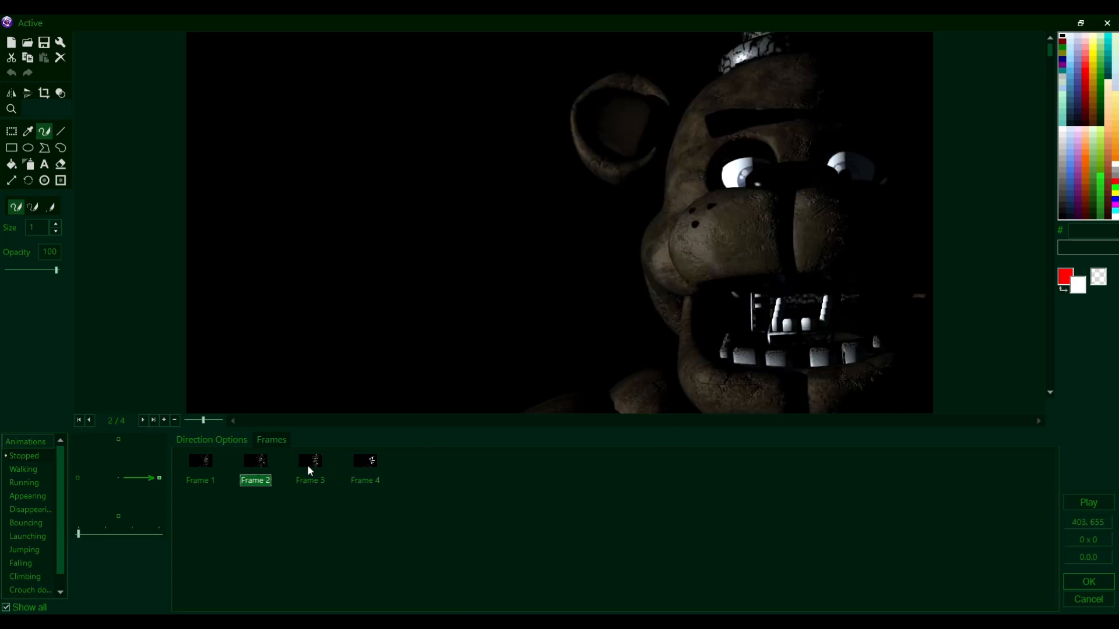
{"action": "left_click", "coordinate": [308, 465]}
{"action": "left_click", "coordinate": [364, 464]}
{"action": "key", "text": "Left"}
{"action": "key", "text": "Left"}
{"action": "key", "text": "Right"}
{"action": "key", "text": "Right"}
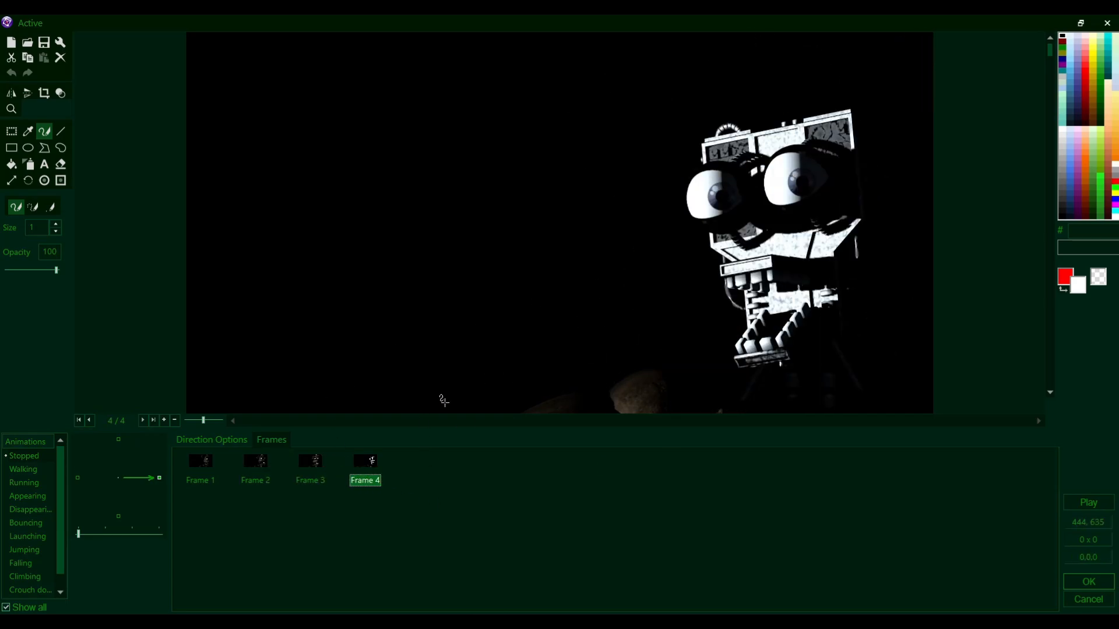
- Return to Frame 1 of the Stopped animation and accept the Active object's animation edits
{"action": "left_click", "coordinate": [212, 471]}
{"action": "left_click", "coordinate": [548, 473]}
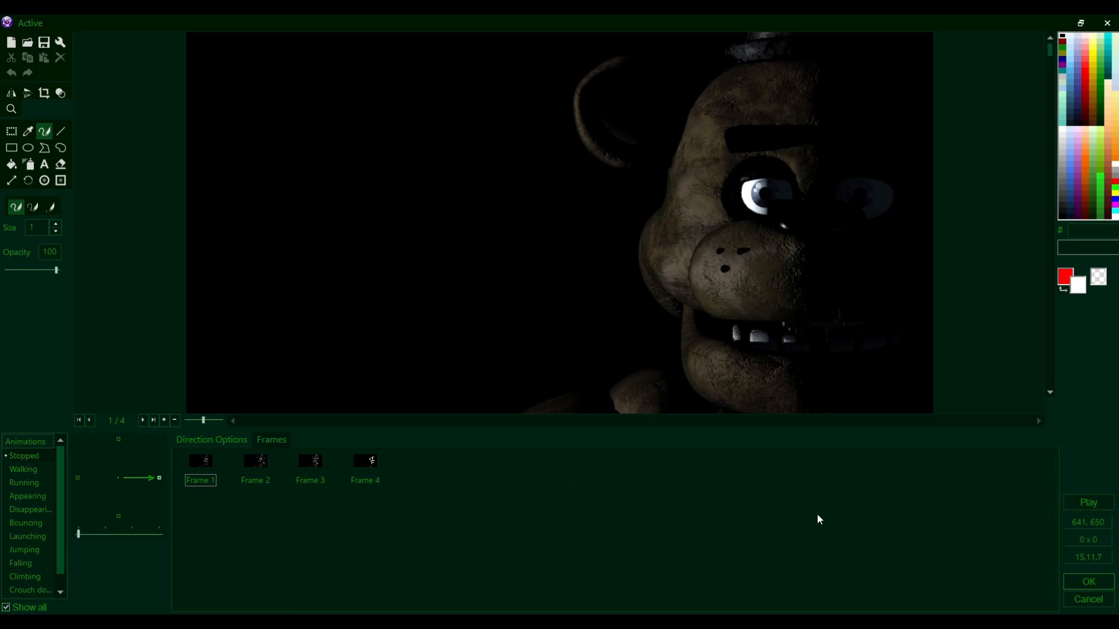
{"action": "left_click", "coordinate": [1065, 582]}
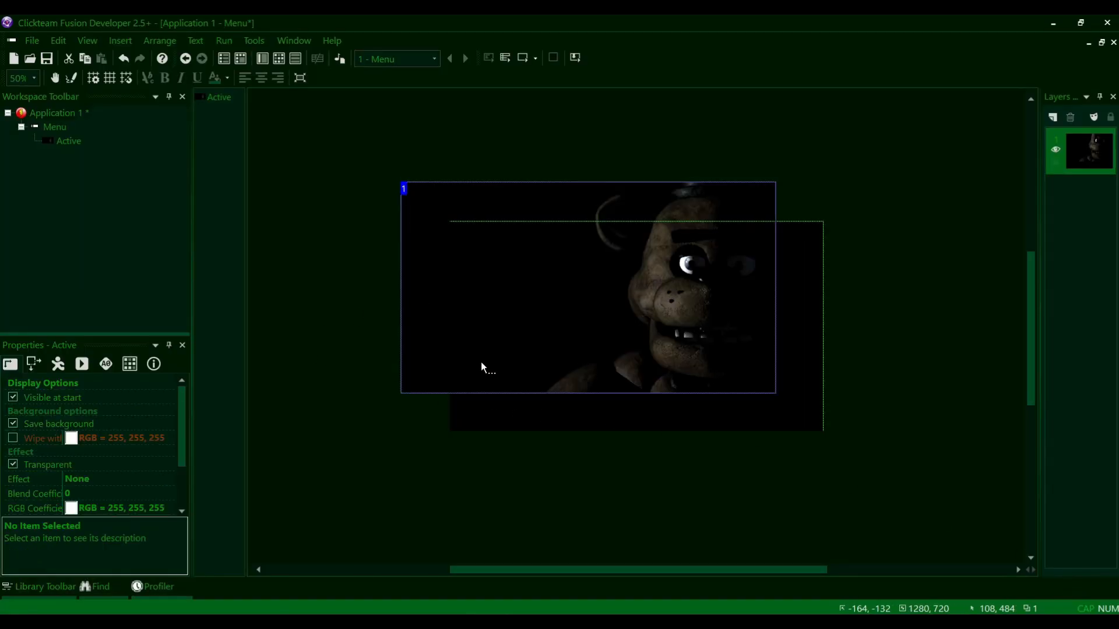
- Set the Active object's position to X 0 and Y 0 so that it covers the Menu frame
{"action": "left_click", "coordinate": [605, 337]}
{"action": "left_click", "coordinate": [368, 214]}
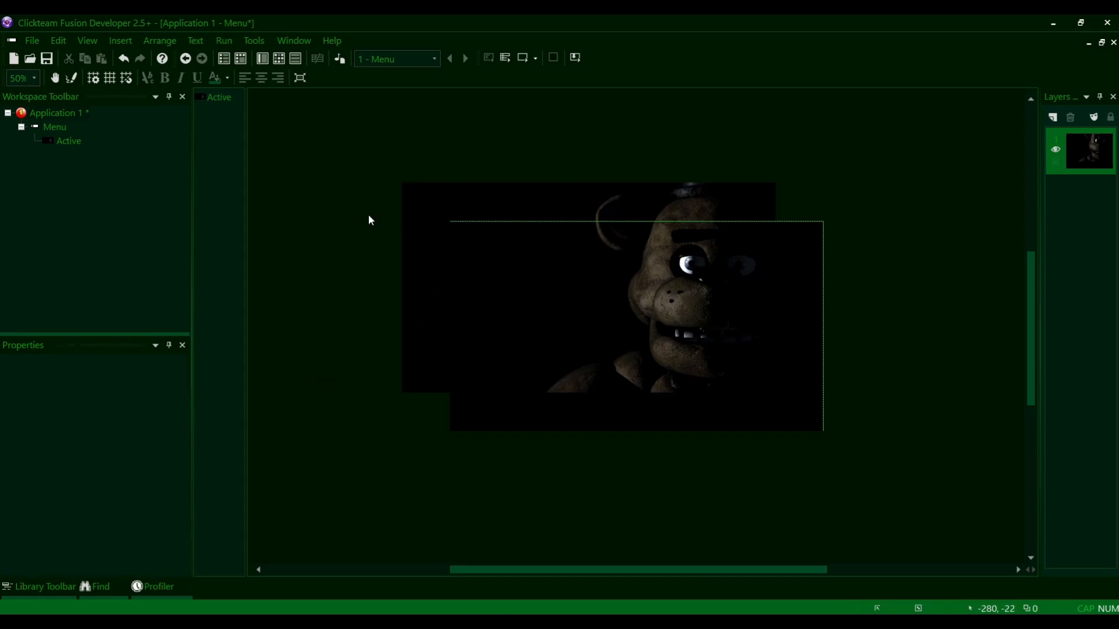
{"action": "left_click", "coordinate": [584, 284]}
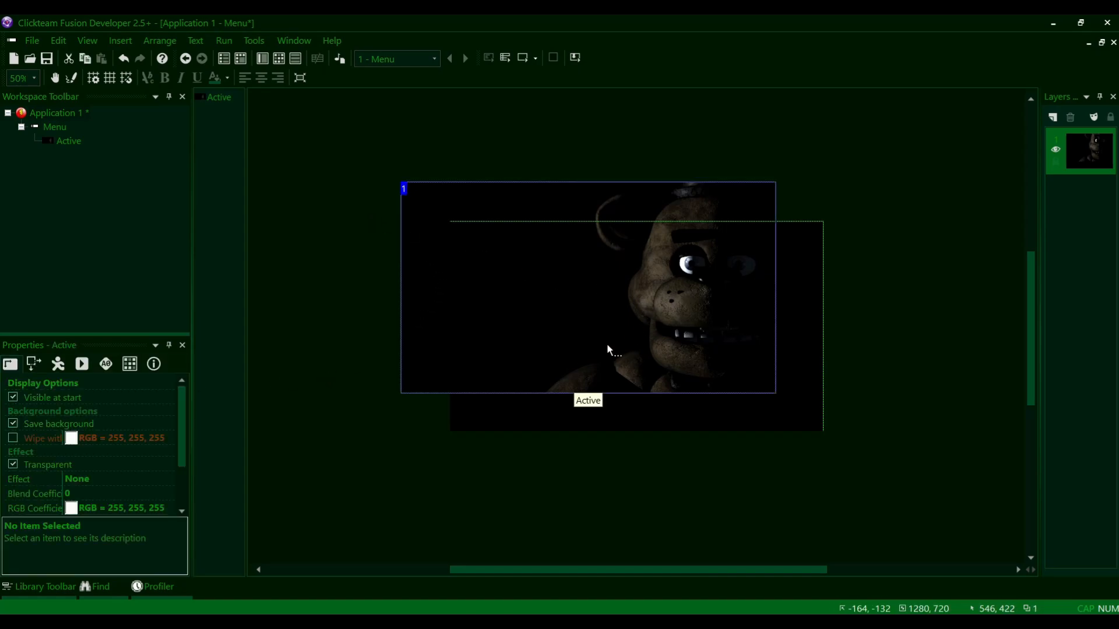
{"action": "left_click", "coordinate": [36, 362]}
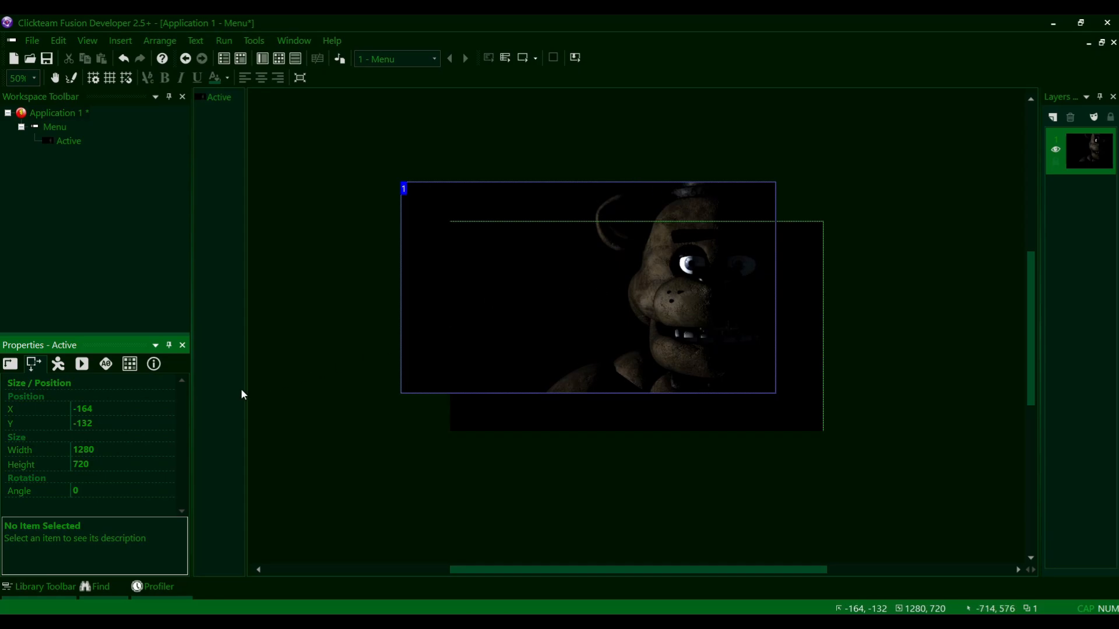
{"action": "left_click", "coordinate": [119, 408]}
{"action": "type", "text": "0"}
{"action": "left_click", "coordinate": [140, 424]}
{"action": "type", "text": "0"}
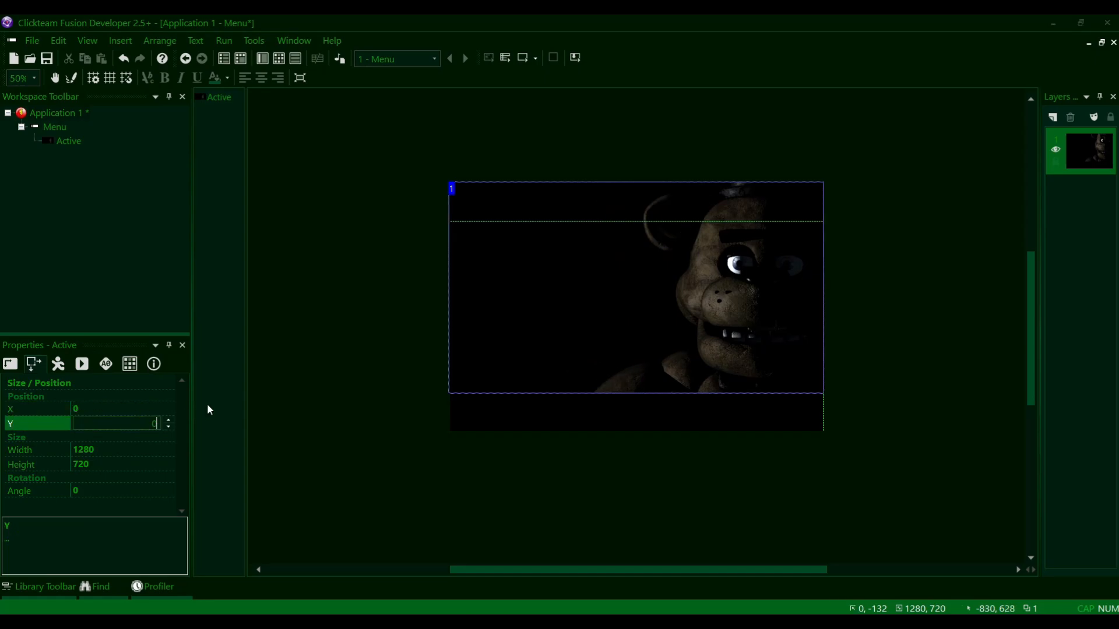
{"action": "key", "text": "Return"}
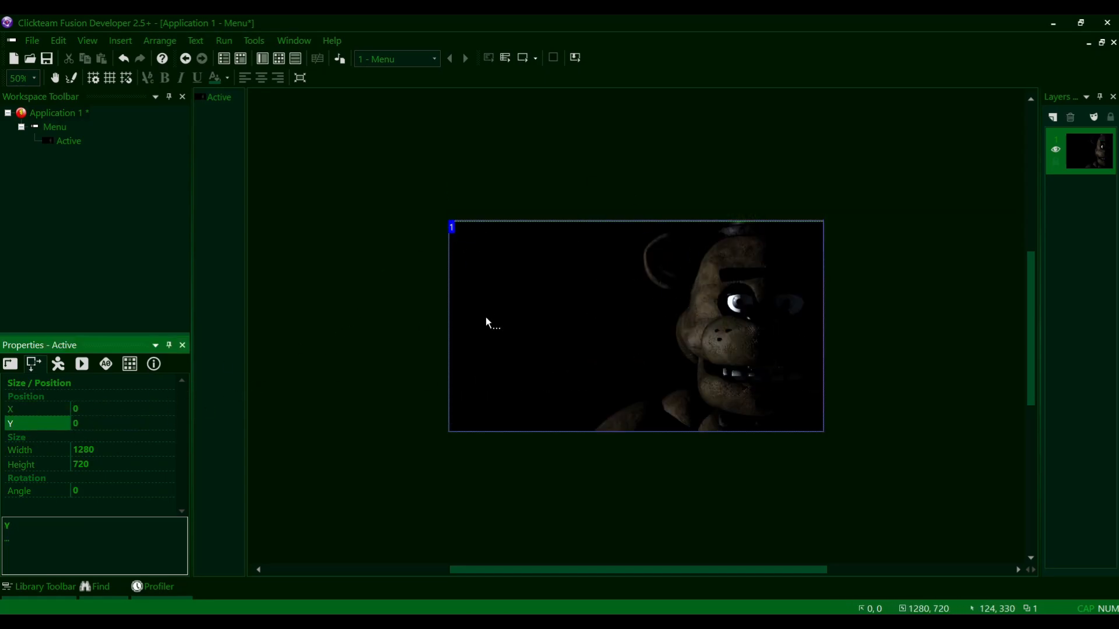
{"action": "left_click", "coordinate": [411, 189]}
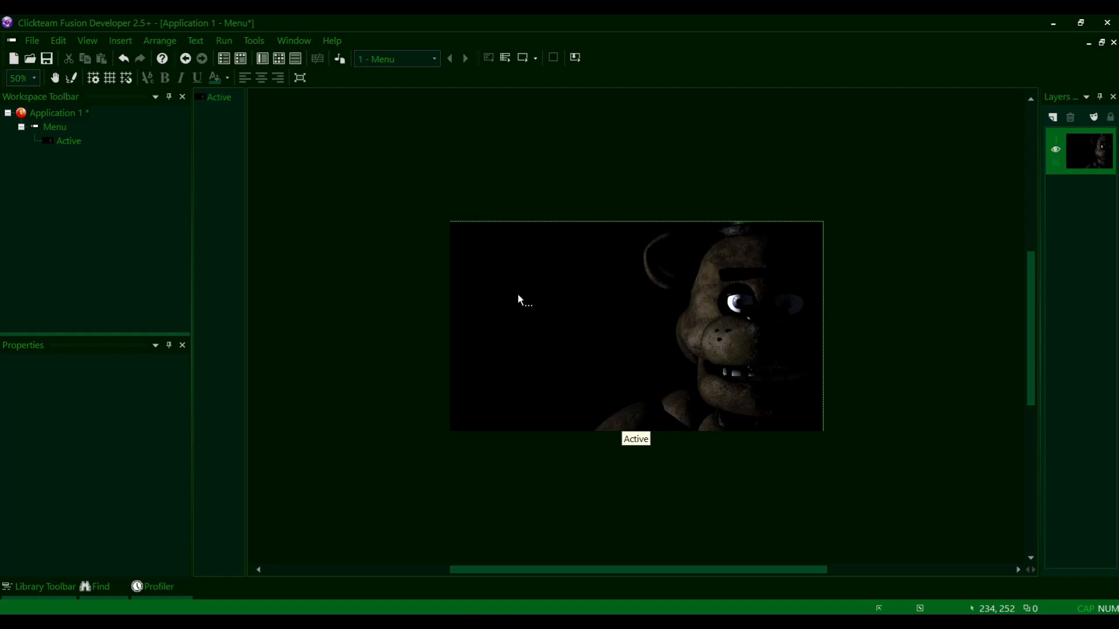
- Align the Active object in the frame to Horz Center and Vert Center
{"action": "right_click", "coordinate": [537, 297]}
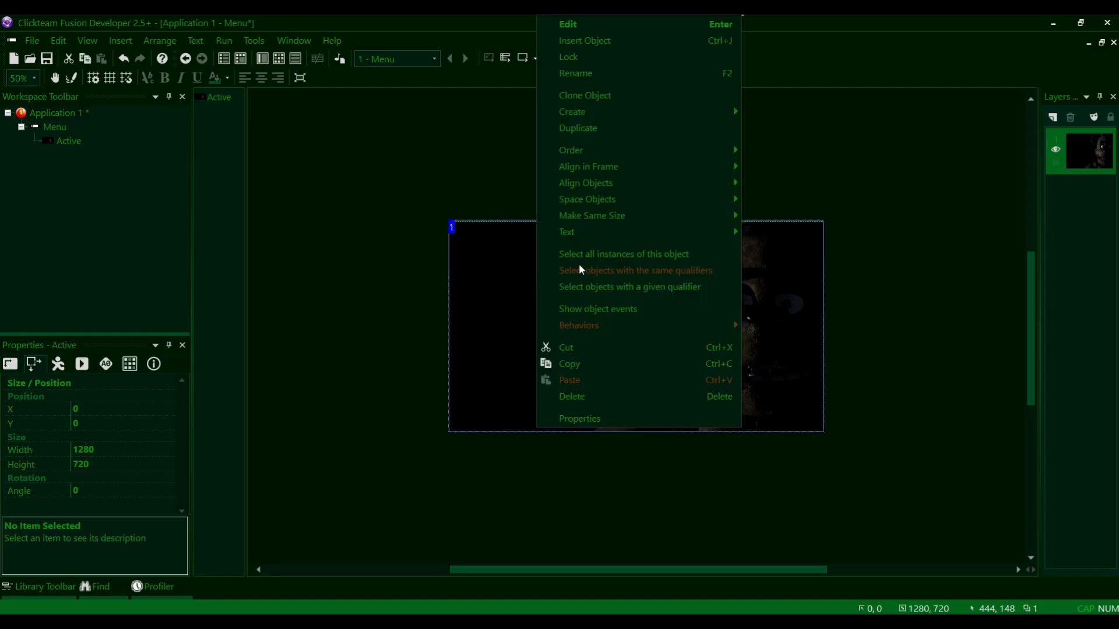
{"action": "mouse_move", "coordinate": [592, 168]}
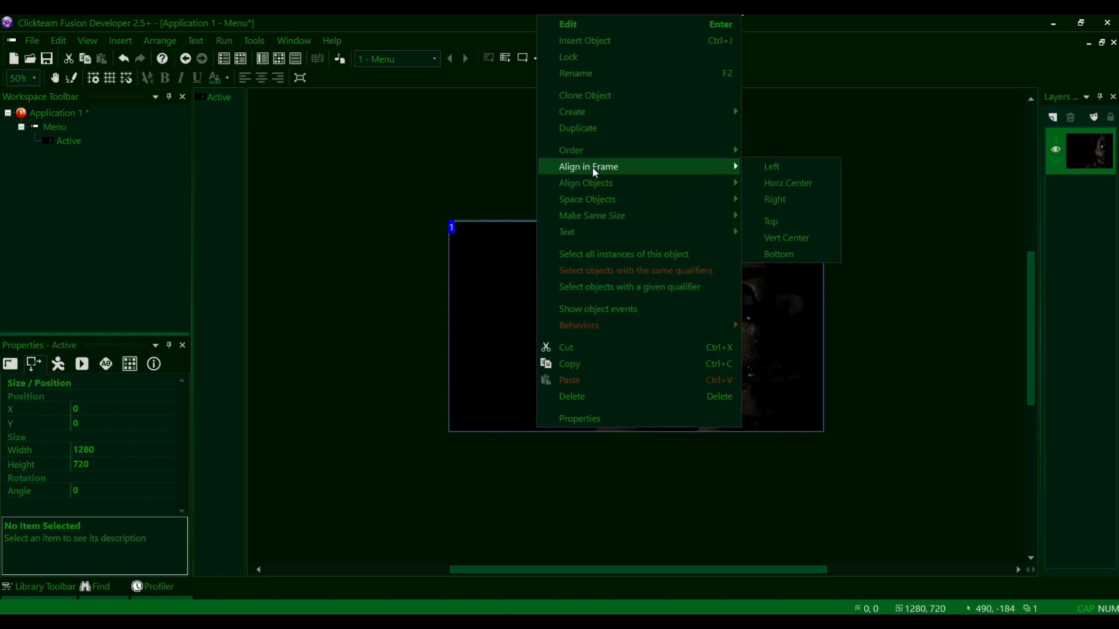
{"action": "left_click", "coordinate": [789, 187]}
{"action": "right_click", "coordinate": [600, 297]}
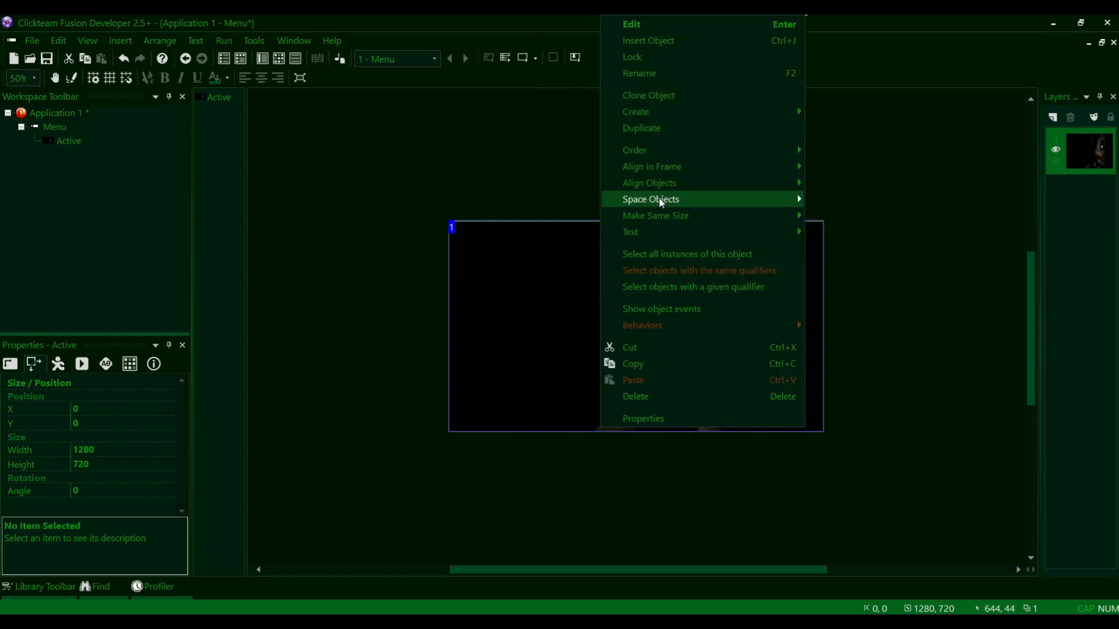
{"action": "mouse_move", "coordinate": [800, 165]}
{"action": "left_click", "coordinate": [887, 240]}
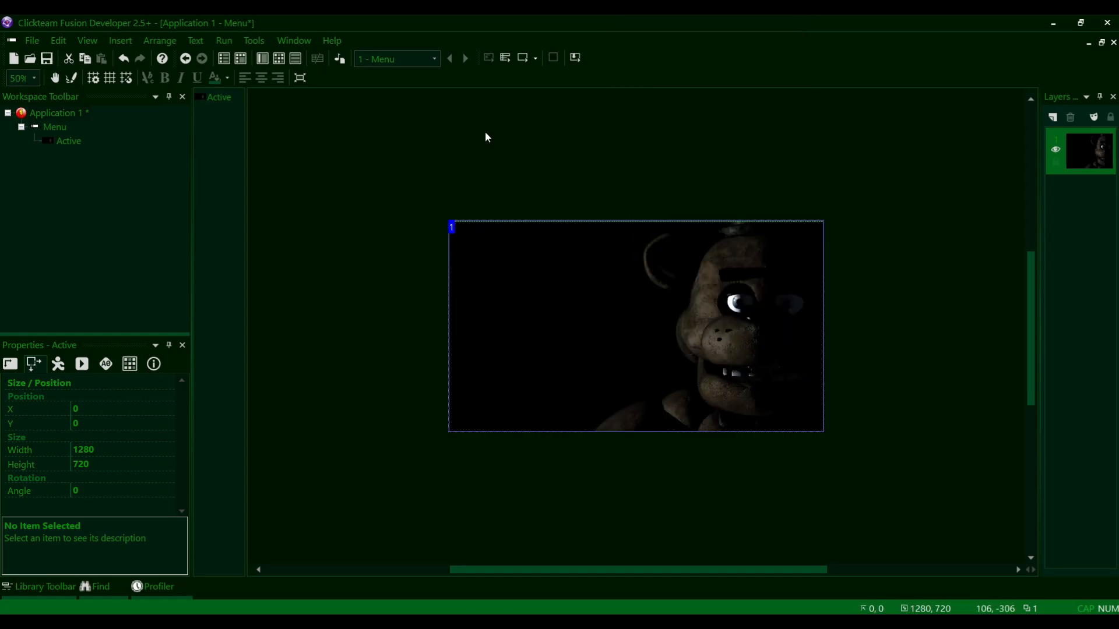
{"action": "left_click", "coordinate": [439, 188]}
- Rename the Freddy Active object as BG
{"action": "left_click", "coordinate": [540, 286]}
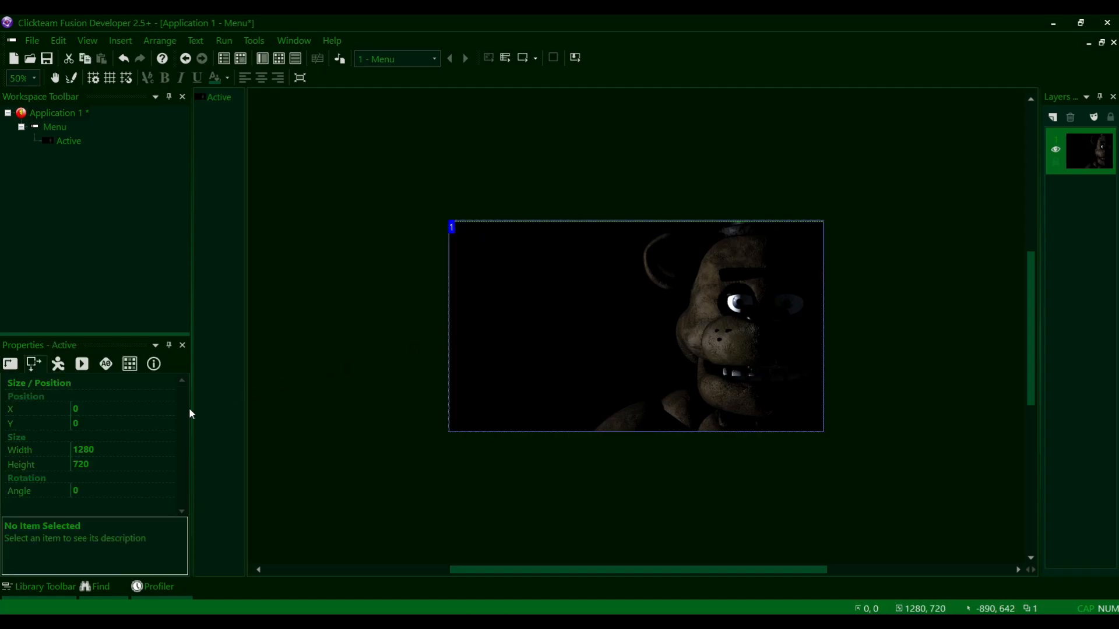
{"action": "left_click", "coordinate": [367, 242]}
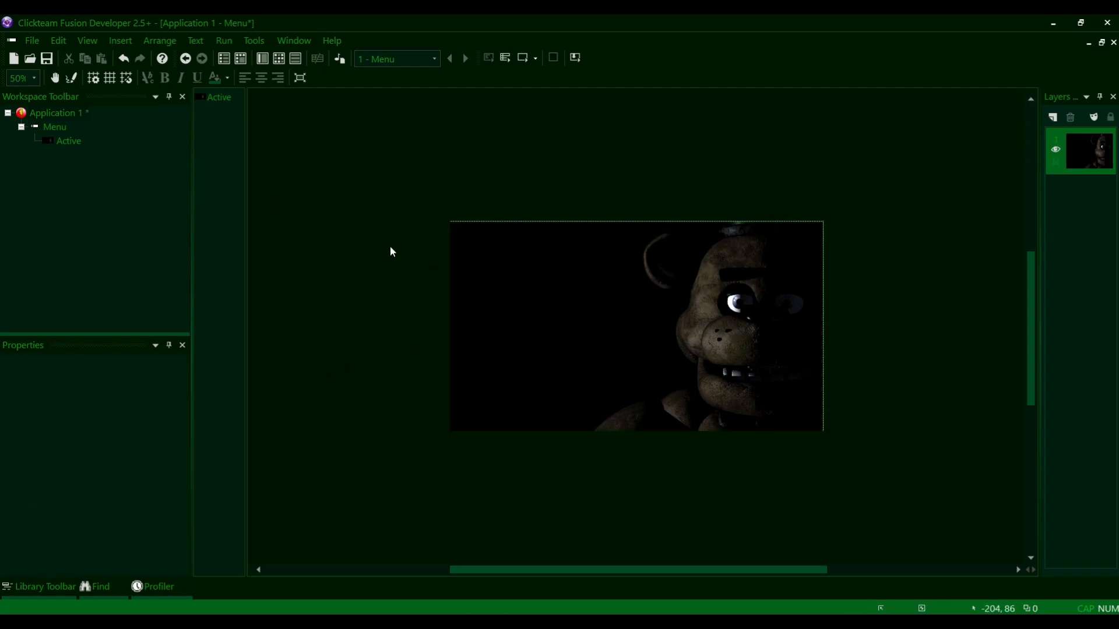
{"action": "left_click", "coordinate": [524, 295]}
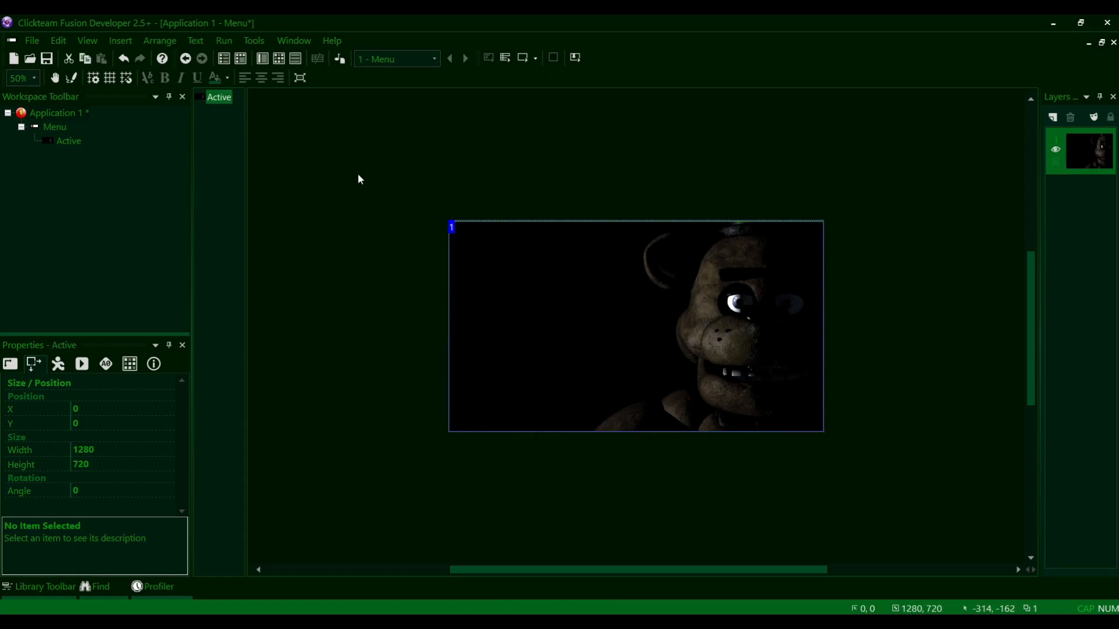
{"action": "key", "text": "F2"}
{"action": "type", "text": "BG"}
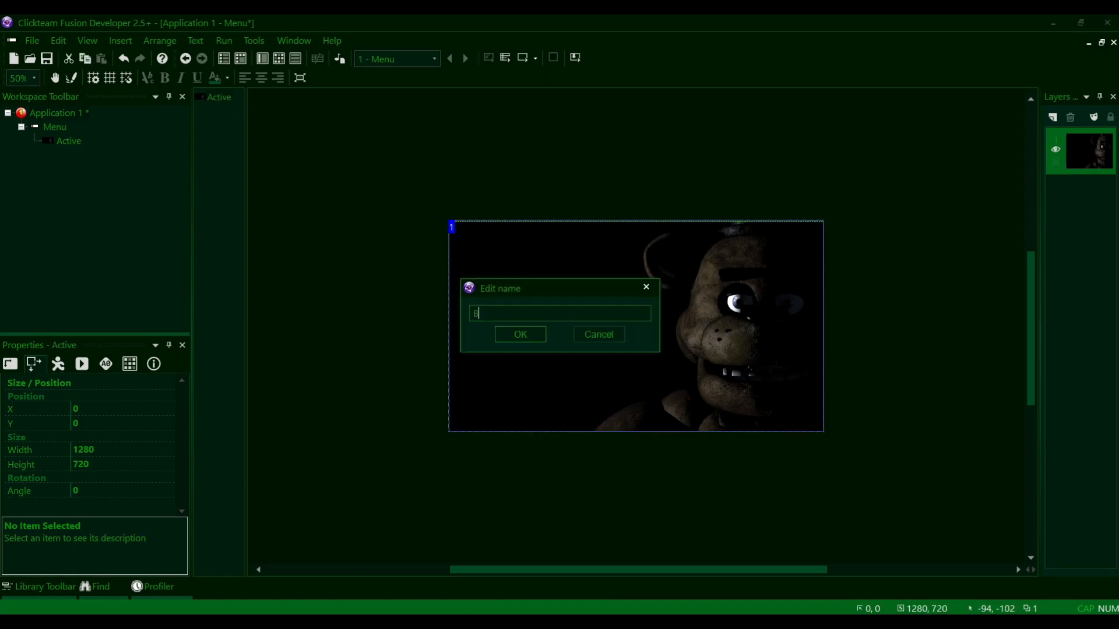
{"action": "key", "text": "Return"}
{"action": "left_click", "coordinate": [404, 197]}
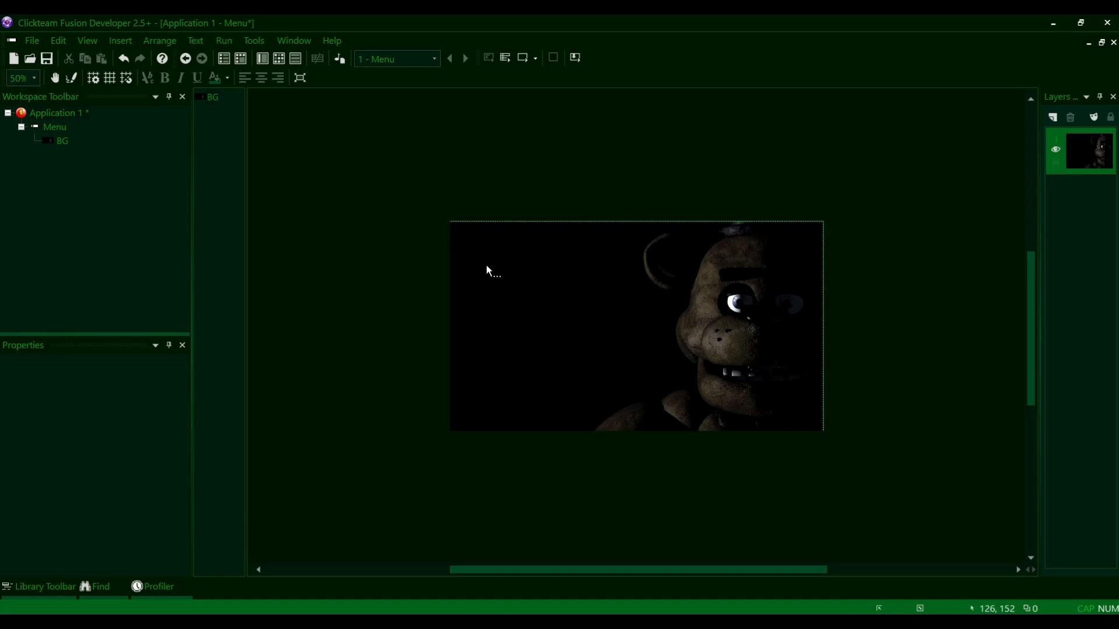
- Check where the BG object can be renamed, in its Edit name dialog and in the Name field of its About properties
{"action": "left_click", "coordinate": [487, 268]}
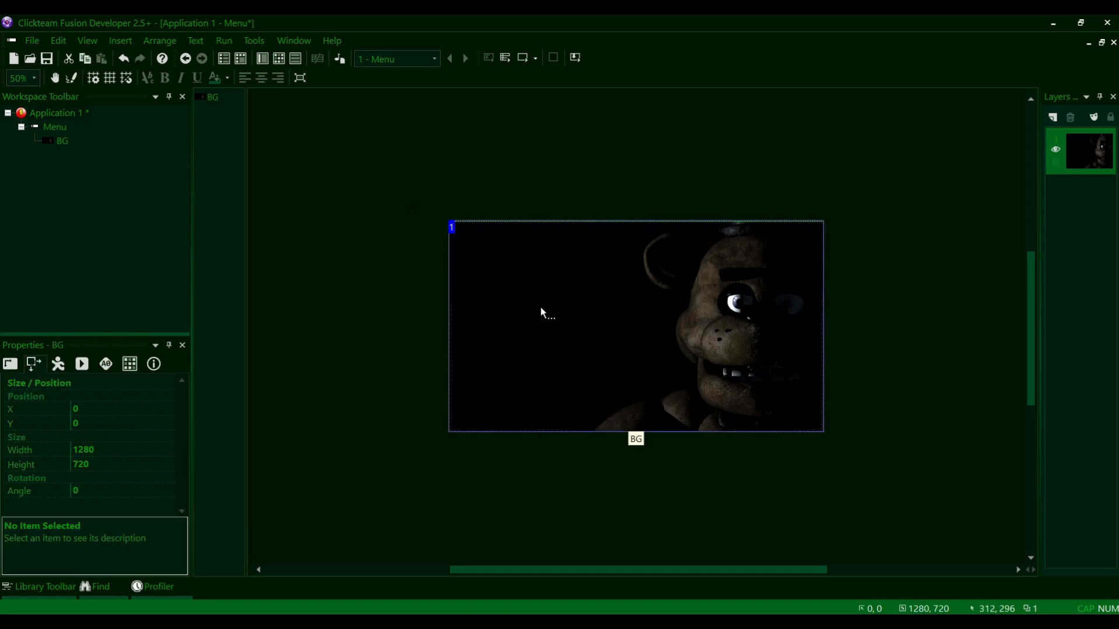
{"action": "key", "text": "F2"}
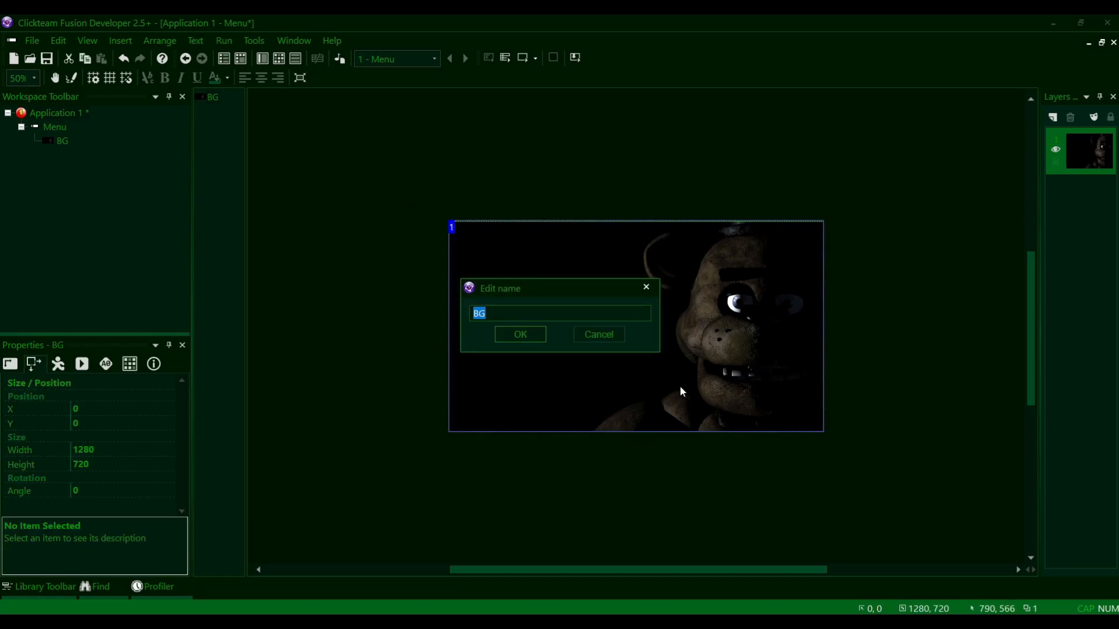
{"action": "left_click", "coordinate": [599, 334]}
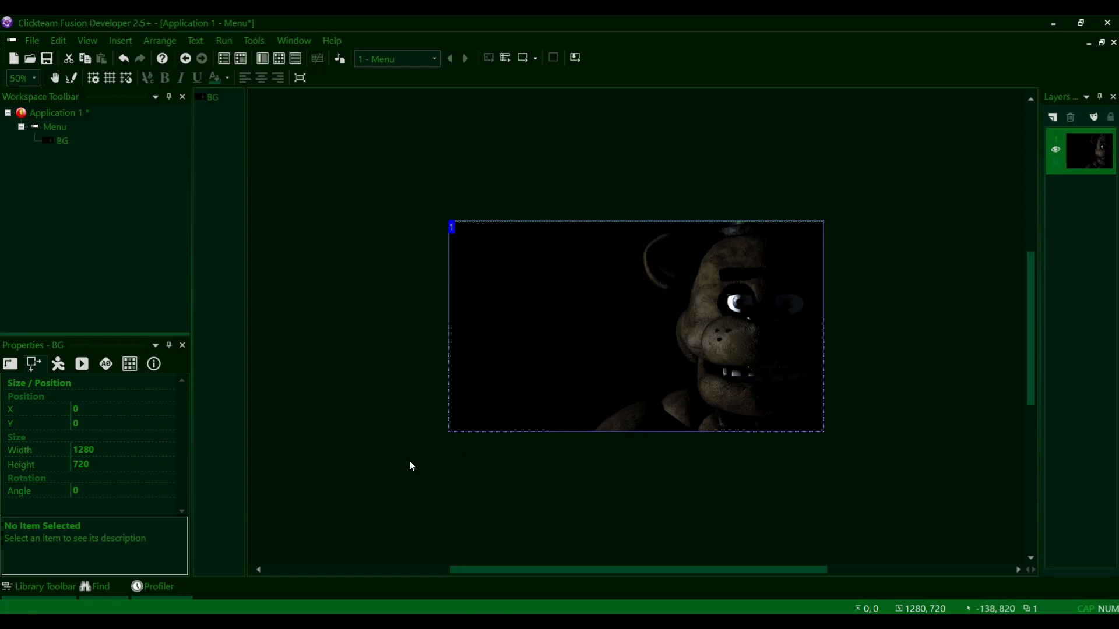
{"action": "right_click", "coordinate": [515, 259]}
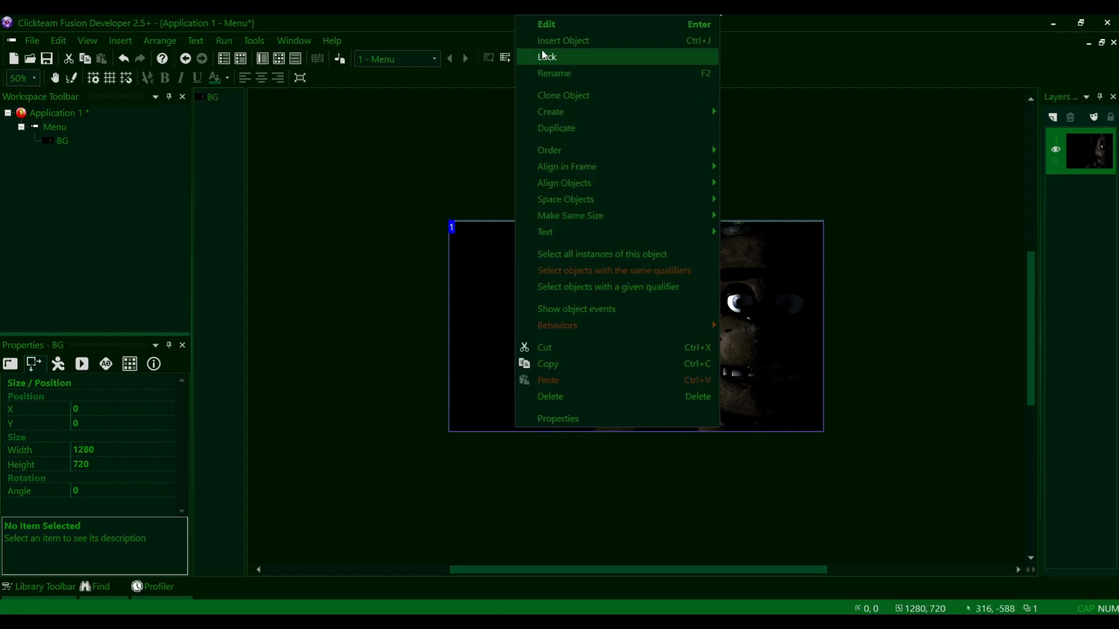
{"action": "left_click", "coordinate": [155, 365]}
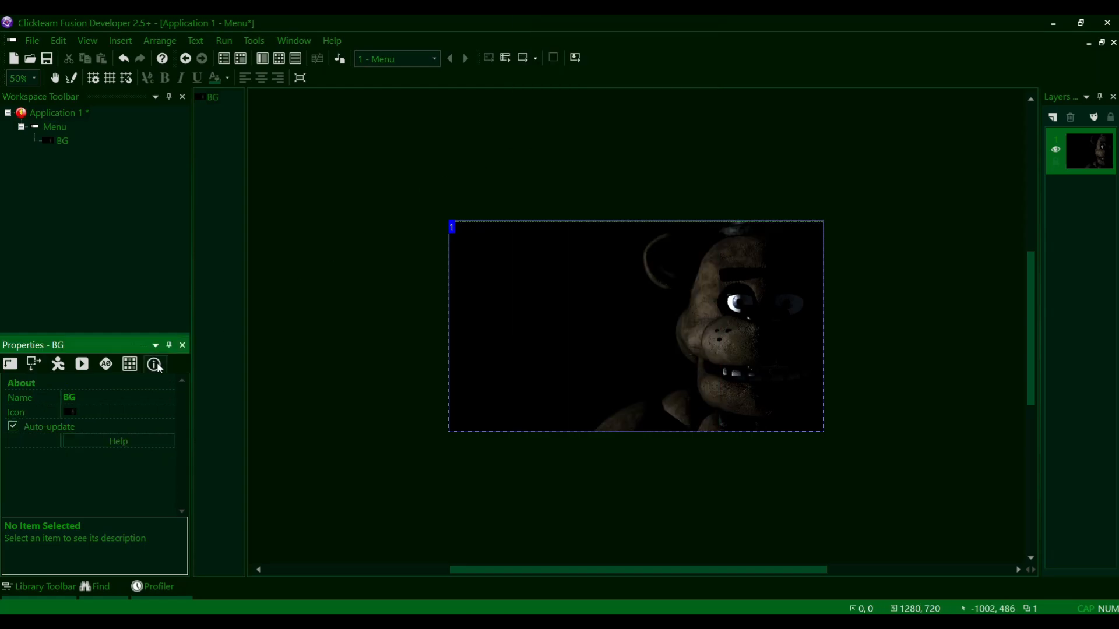
{"action": "left_click", "coordinate": [103, 395]}
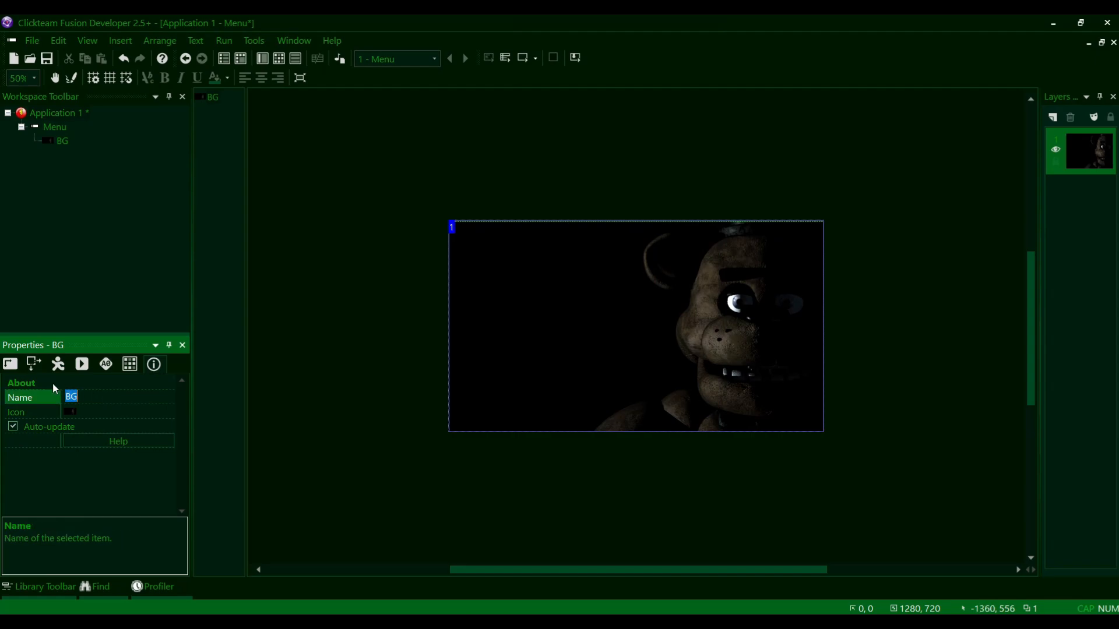
{"action": "left_click", "coordinate": [375, 299]}
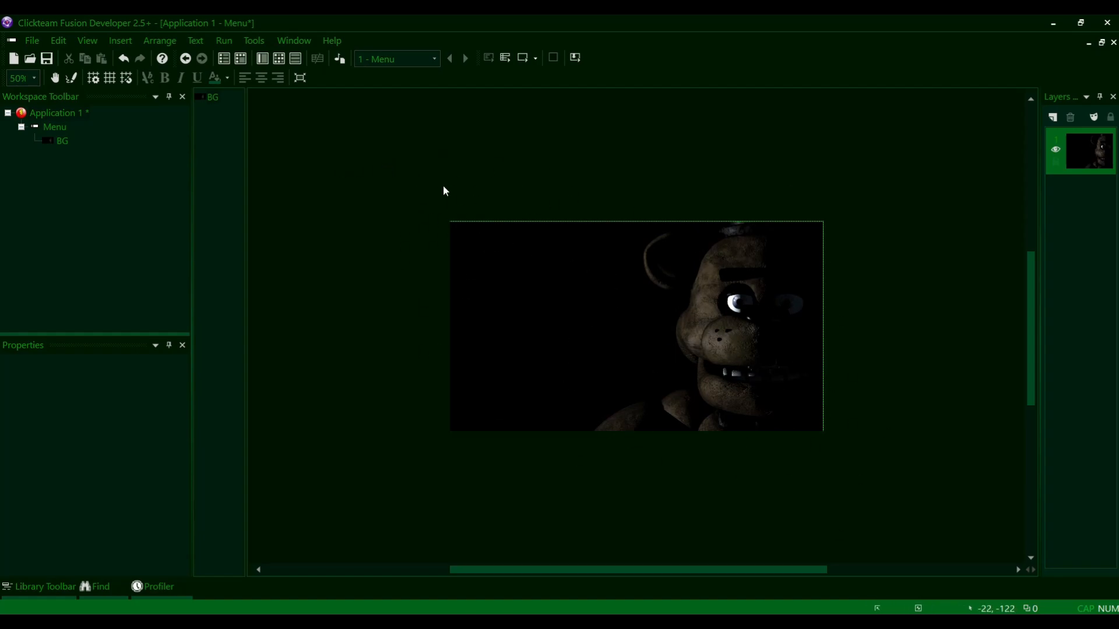
- Open the Menu frame's events, compare the grid-style and text-style event editors, and stay in the text-style one
{"action": "left_click", "coordinate": [283, 66]}
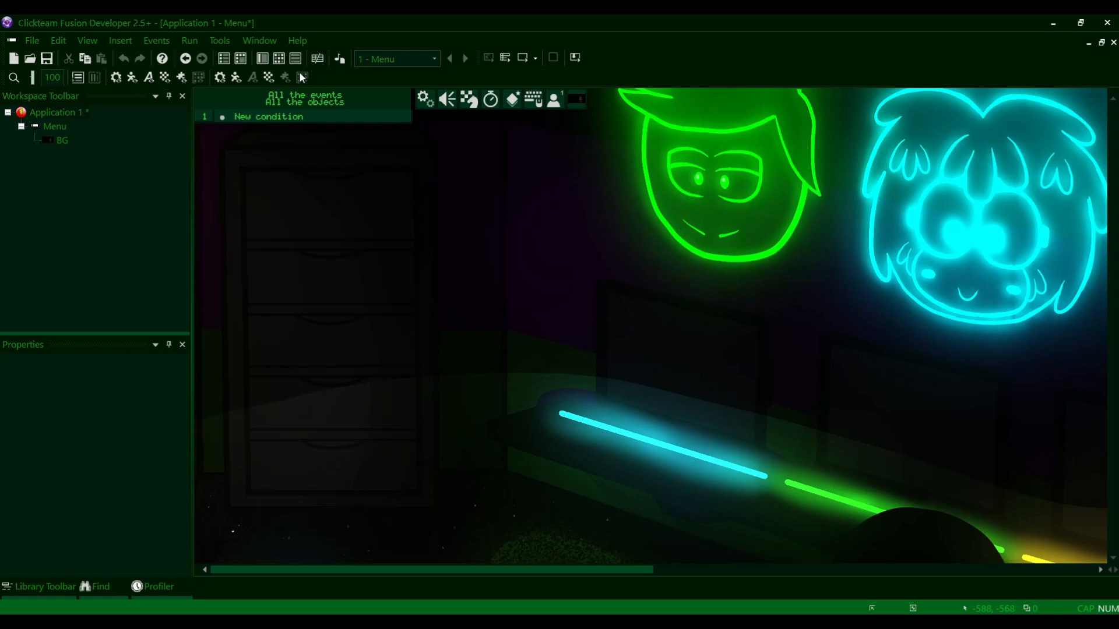
{"action": "left_click", "coordinate": [318, 58]}
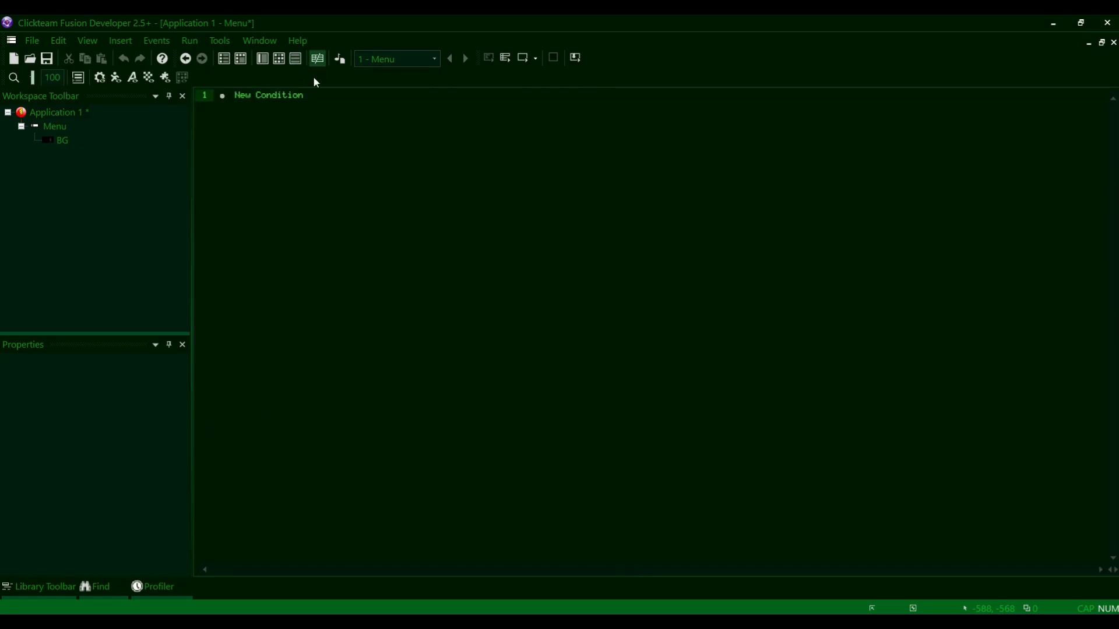
{"action": "left_click", "coordinate": [279, 59]}
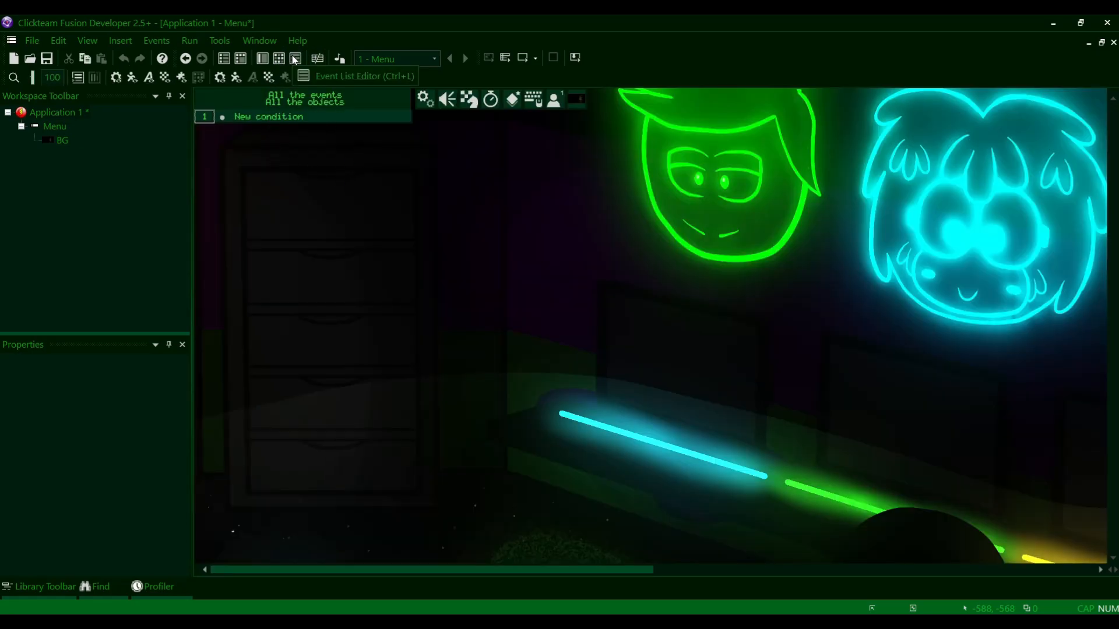
{"action": "left_click", "coordinate": [317, 58]}
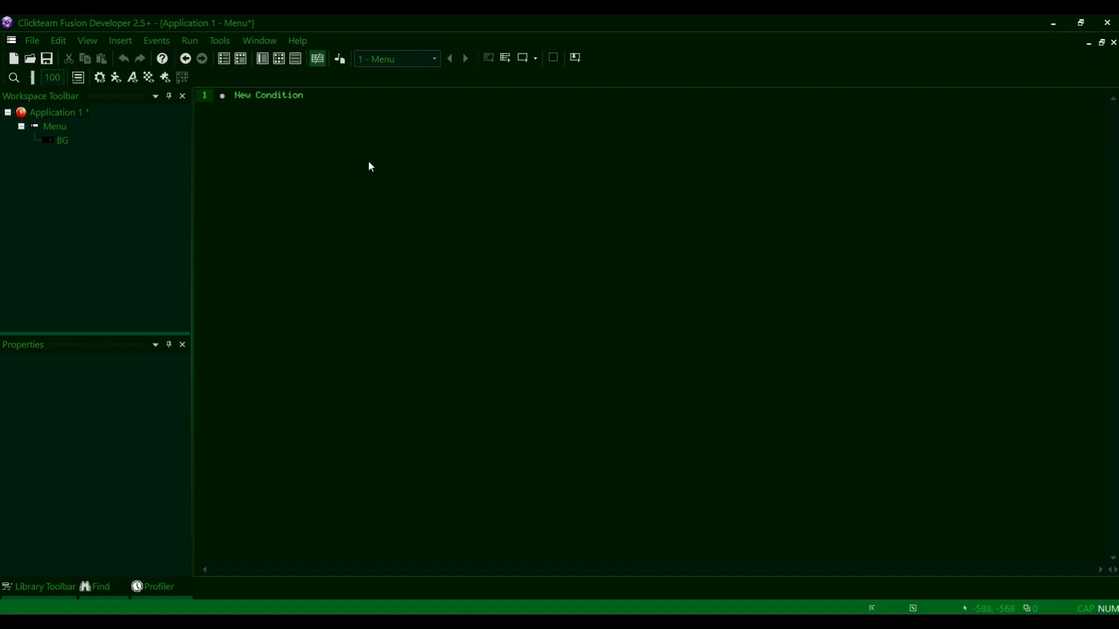
- Create a new timer condition of type Every and define its time with a calculation
{"action": "double_click", "coordinate": [265, 98]}
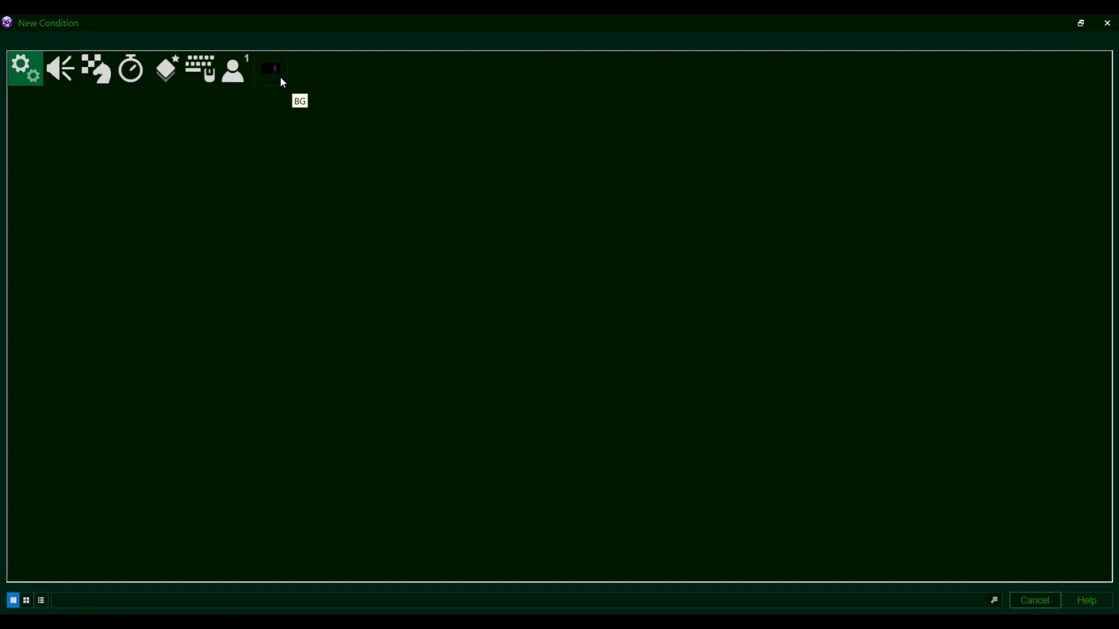
{"action": "left_click", "coordinate": [132, 70]}
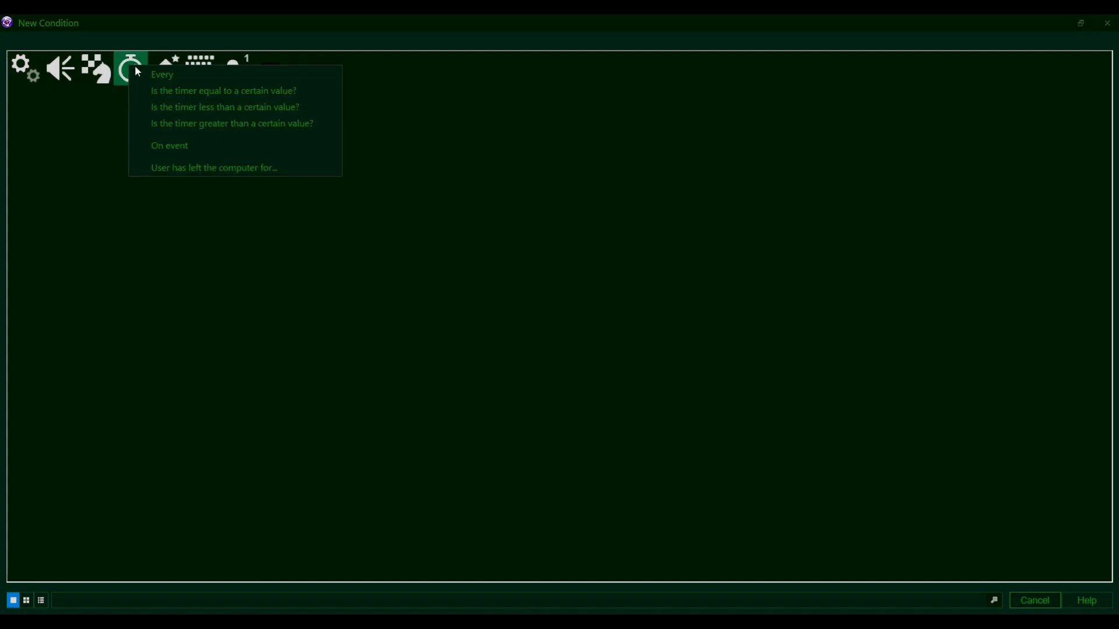
{"action": "left_click", "coordinate": [165, 75]}
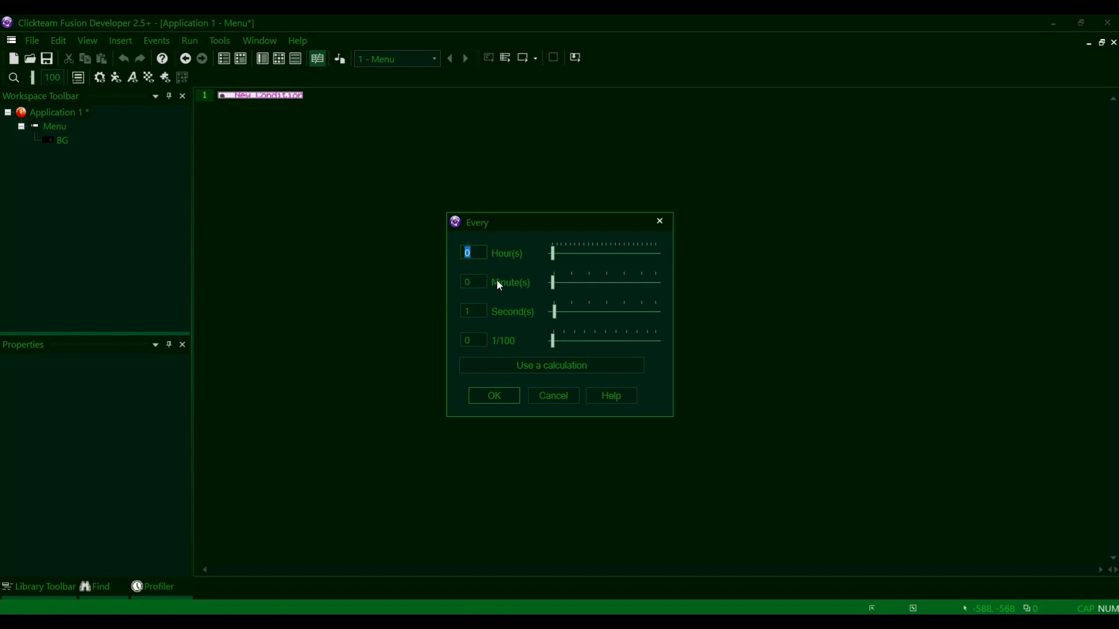
{"action": "left_click", "coordinate": [476, 309]}
{"action": "left_click", "coordinate": [479, 255]}
{"action": "left_click", "coordinate": [478, 311]}
{"action": "double_click", "coordinate": [472, 311]}
{"action": "left_click", "coordinate": [478, 310]}
{"action": "left_click_drag", "start_coordinate": [554, 311], "coordinate": [607, 314]}
{"action": "double_click", "coordinate": [479, 311]}
{"action": "left_click", "coordinate": [556, 368]}
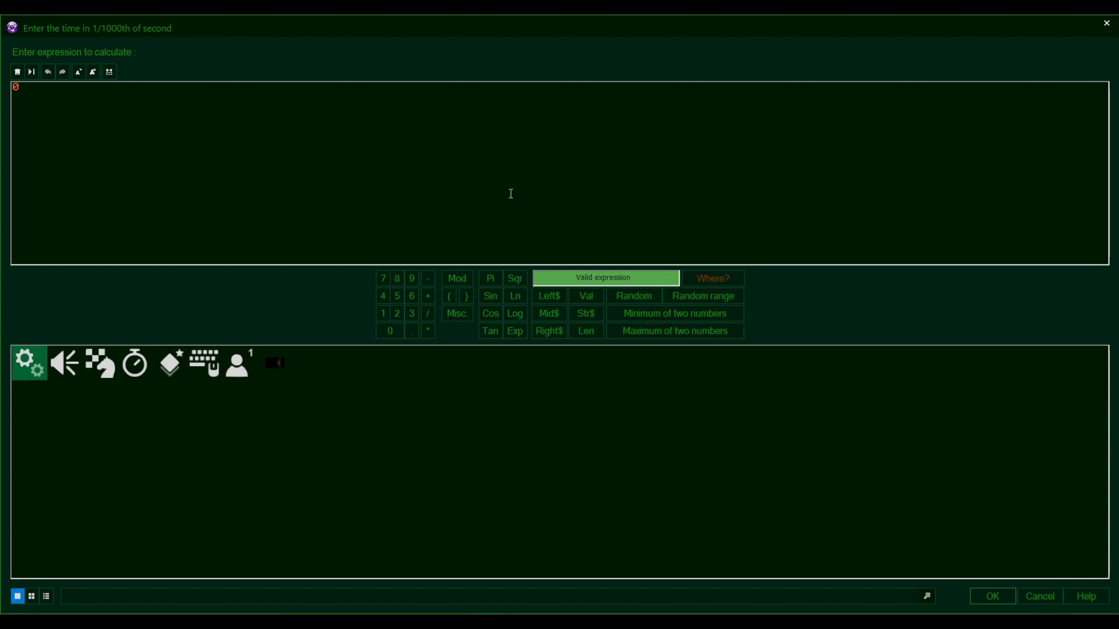
{"action": "key", "text": "BackSpace"}
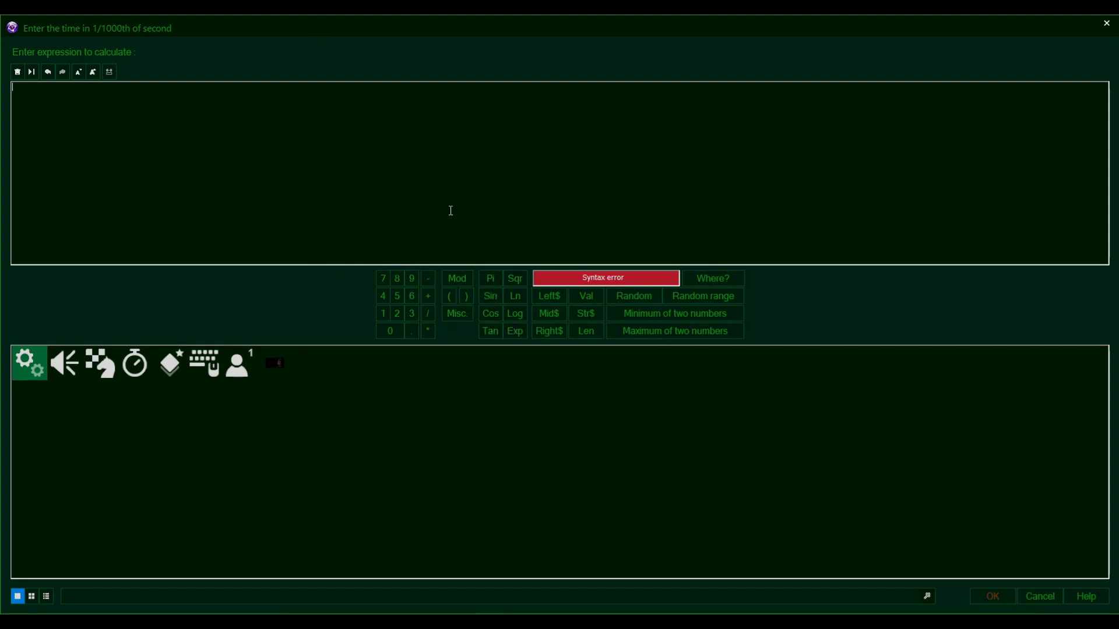
{"action": "type", "text": "1000"}
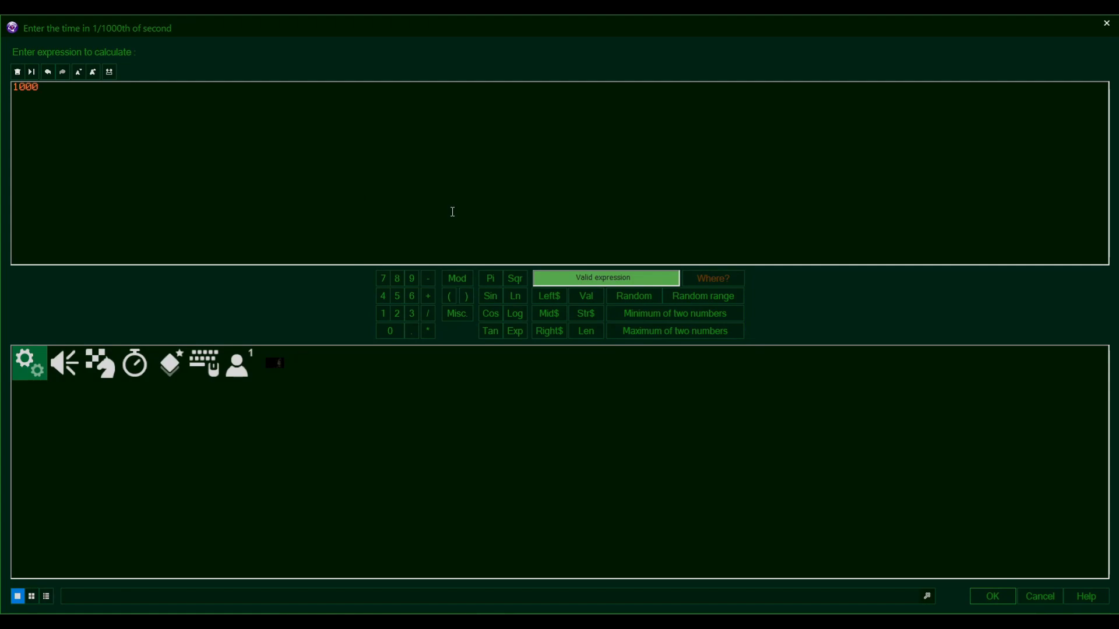
{"action": "key", "text": "ctrl+a"}
{"action": "key", "text": "BackSpace"}
{"action": "type", "text": "rg"}
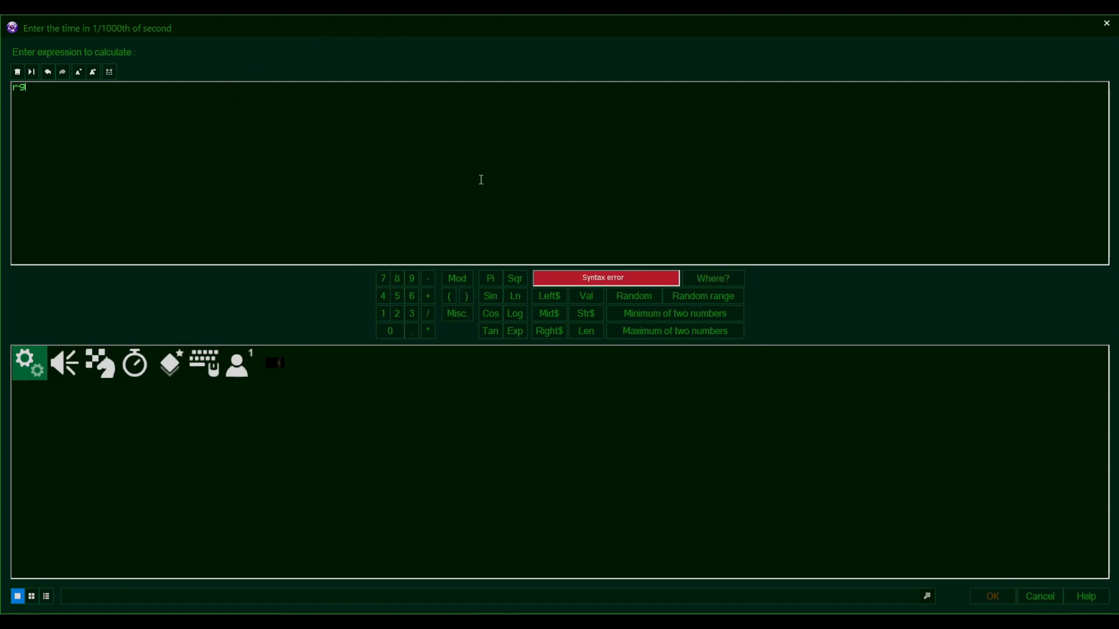
{"action": "type", "text": "4tjmfbwudbf"}
{"action": "key", "text": "BackSpace"}
{"action": "key", "text": "BackSpace"}
{"action": "key", "text": "BackSpace"}
{"action": "key", "text": "BackSpace"}
{"action": "key", "text": "BackSpace"}
{"action": "key", "text": "BackSpace"}
{"action": "key", "text": "BackSpace"}
{"action": "key", "text": "BackSpace"}
{"action": "key", "text": "BackSpace"}
{"action": "key", "text": "BackSpace"}
{"action": "key", "text": "BackSpace"}
{"action": "key", "text": "BackSpace"}
{"action": "key", "text": "BackSpace"}
- Set the Every condition's interval expression to 1000 and confirm it
{"action": "type", "text": "1000"}
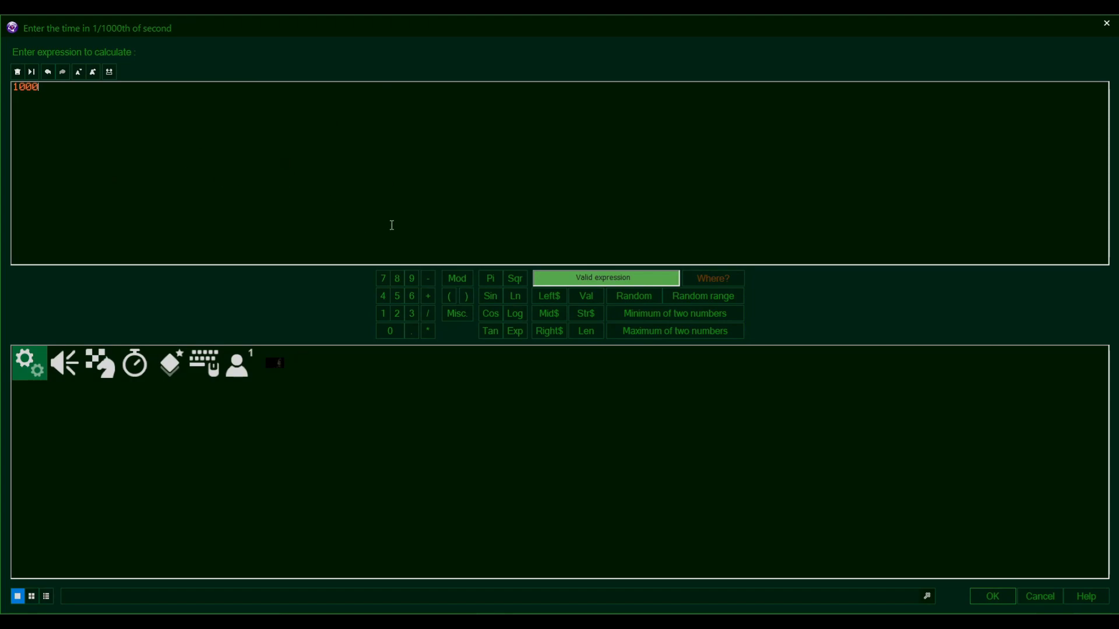
{"action": "key", "text": "Return"}
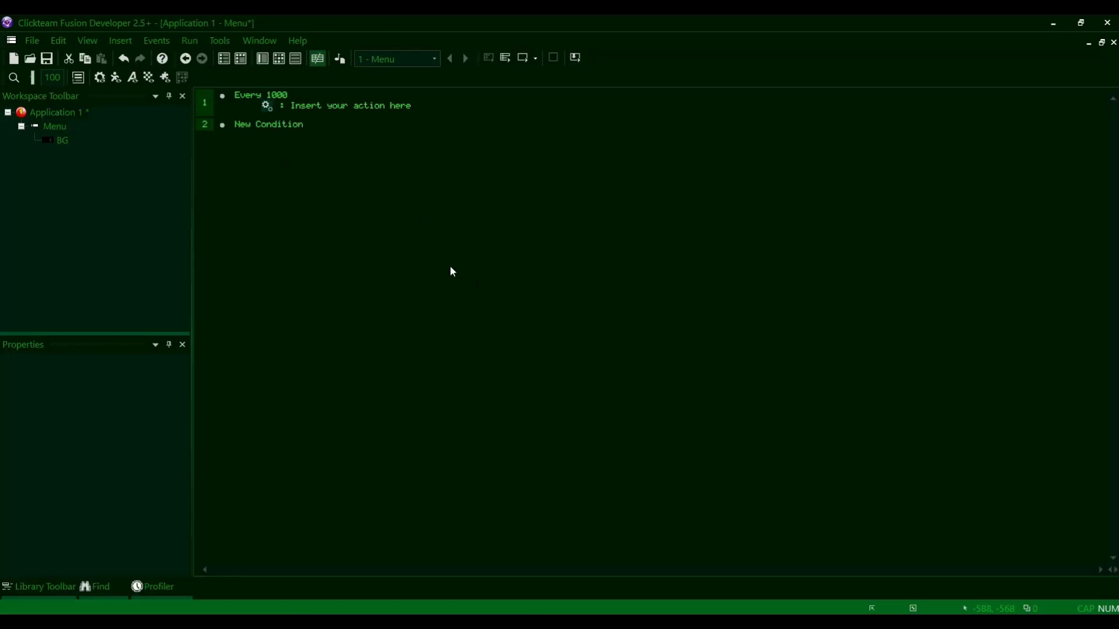
{"action": "left_click", "coordinate": [257, 95]}
{"action": "left_click", "coordinate": [290, 206]}
{"action": "double_click", "coordinate": [252, 95]}
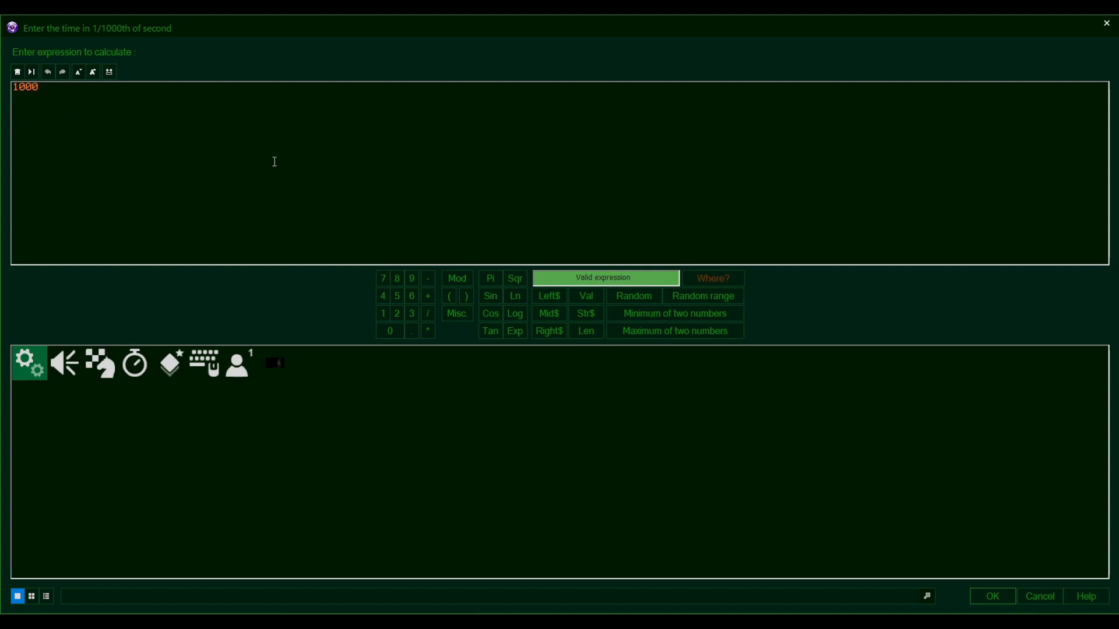
{"action": "key", "text": "Return"}
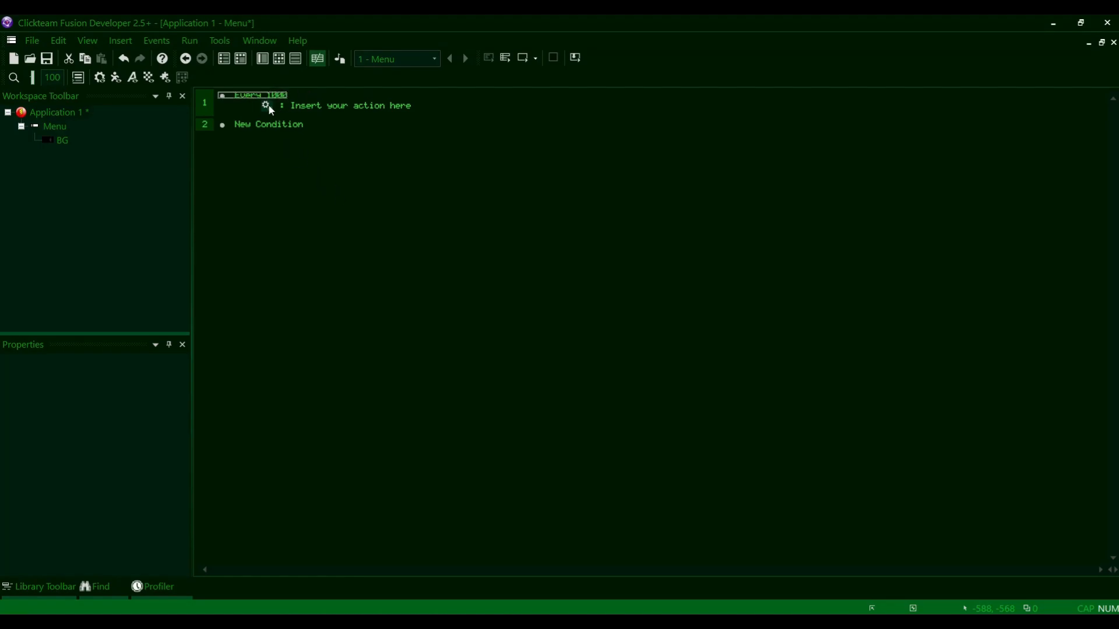
- Replace the Every condition's interval with the random range expression RRandom(1, 10)
{"action": "double_click", "coordinate": [253, 97]}
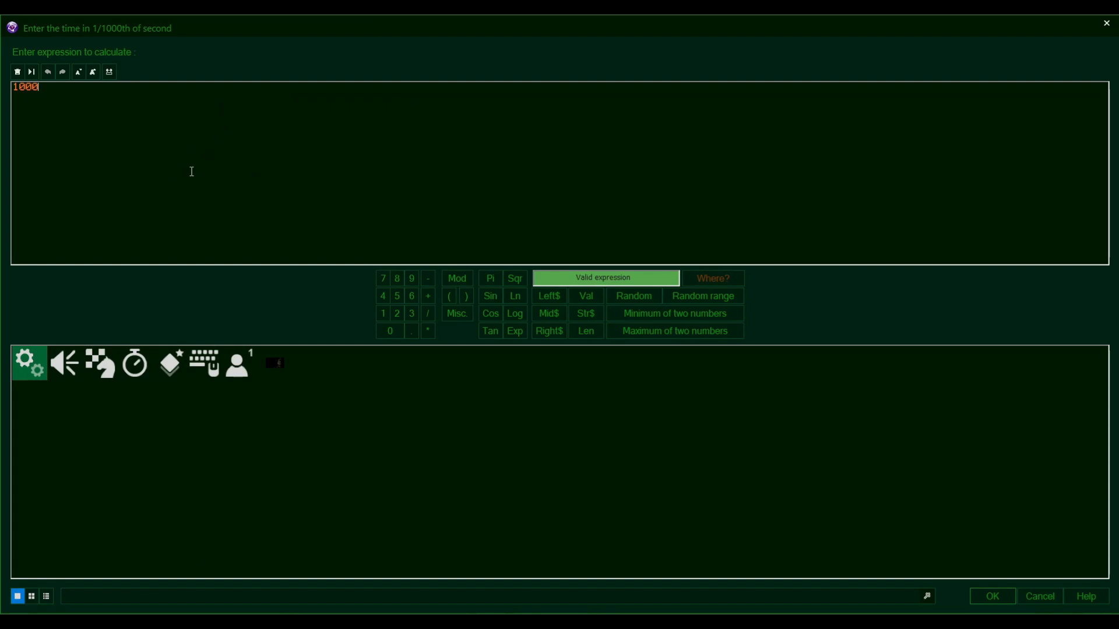
{"action": "key", "text": "ctrl+a"}
{"action": "left_click", "coordinate": [703, 297]}
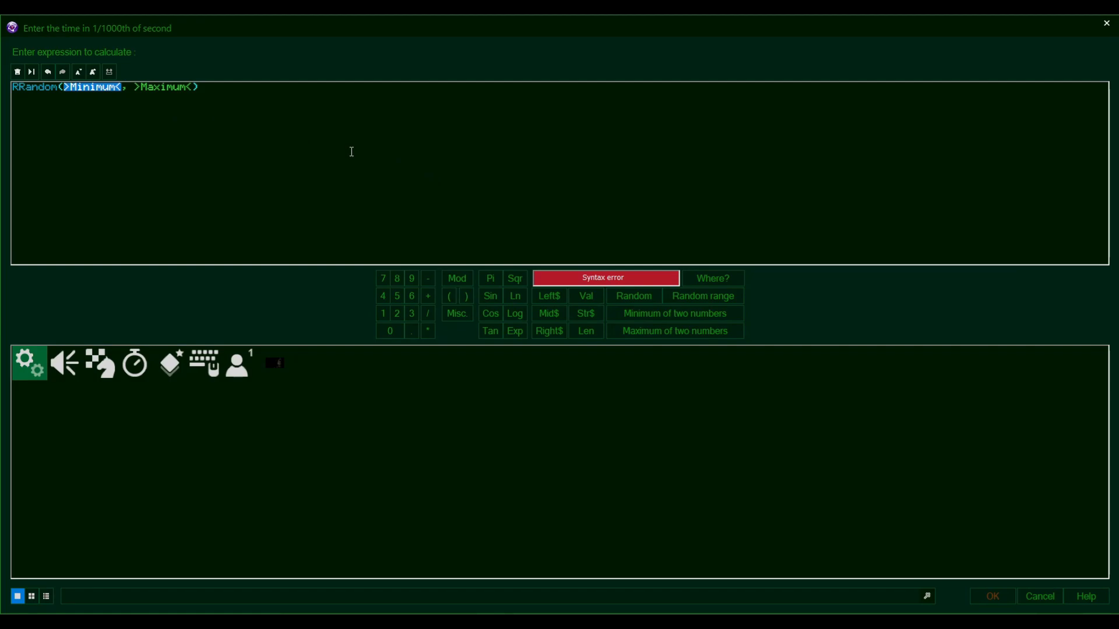
{"action": "type", "text": "1, "}
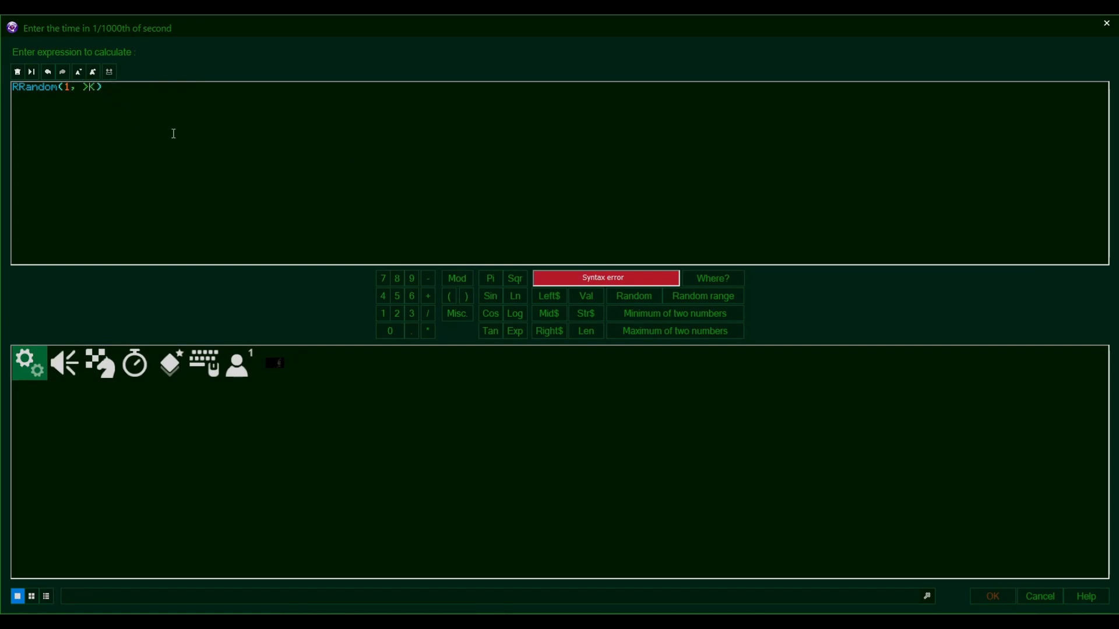
{"action": "type", "text": "10"}
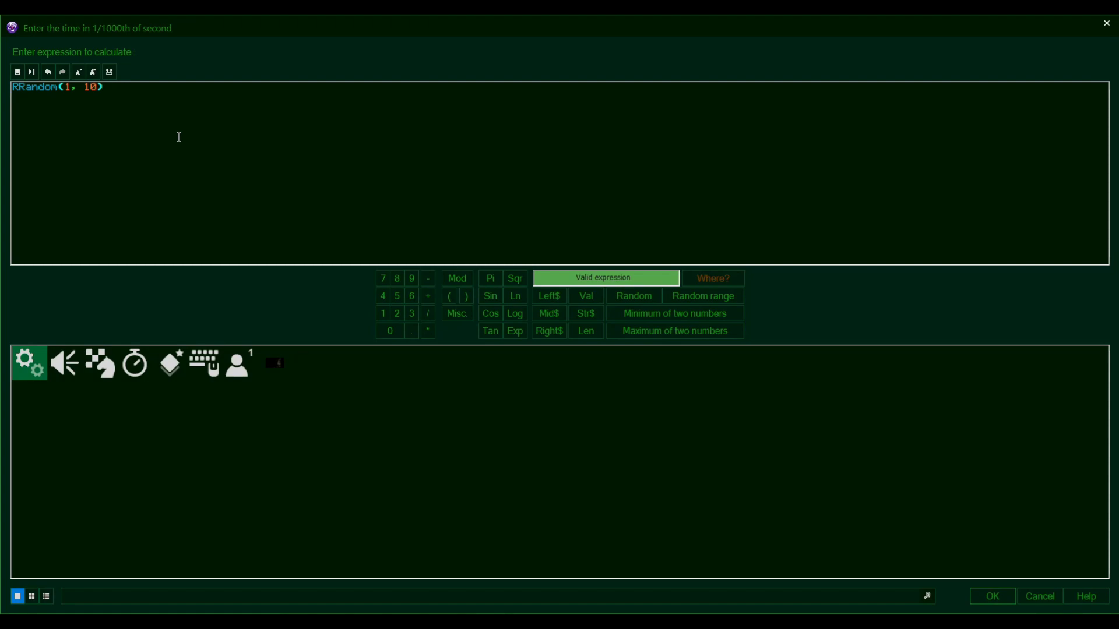
- Try the single-value expression Random(10) in place of the random range
{"action": "left_click", "coordinate": [94, 96]}
{"action": "left_click_drag", "start_coordinate": [172, 125], "coordinate": [12, 134]}
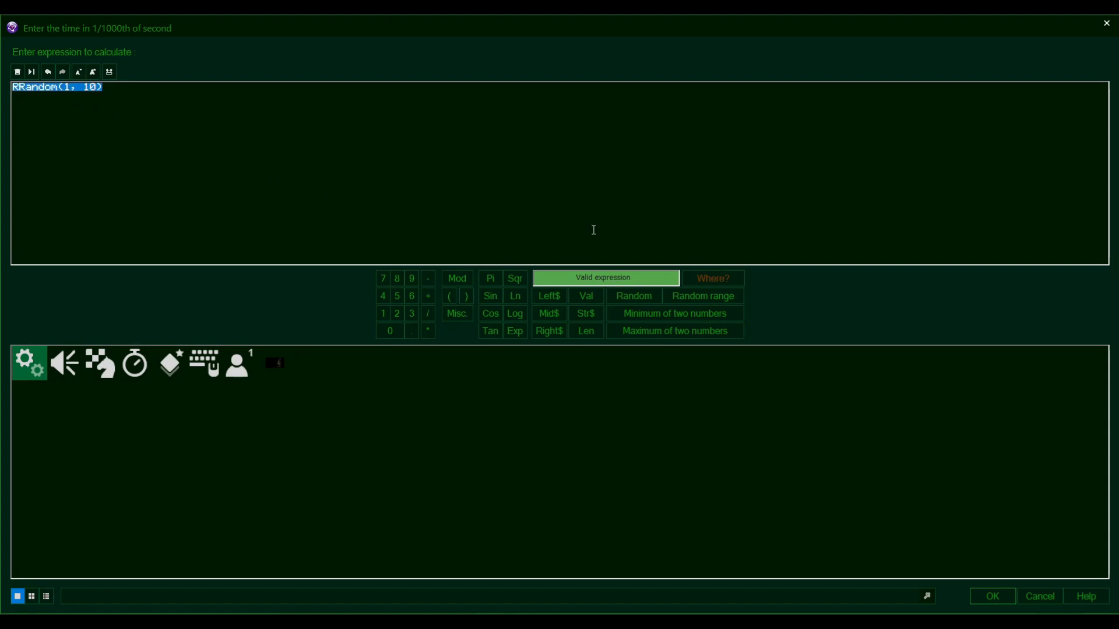
{"action": "left_click", "coordinate": [626, 293]}
{"action": "type", "text": "10"}
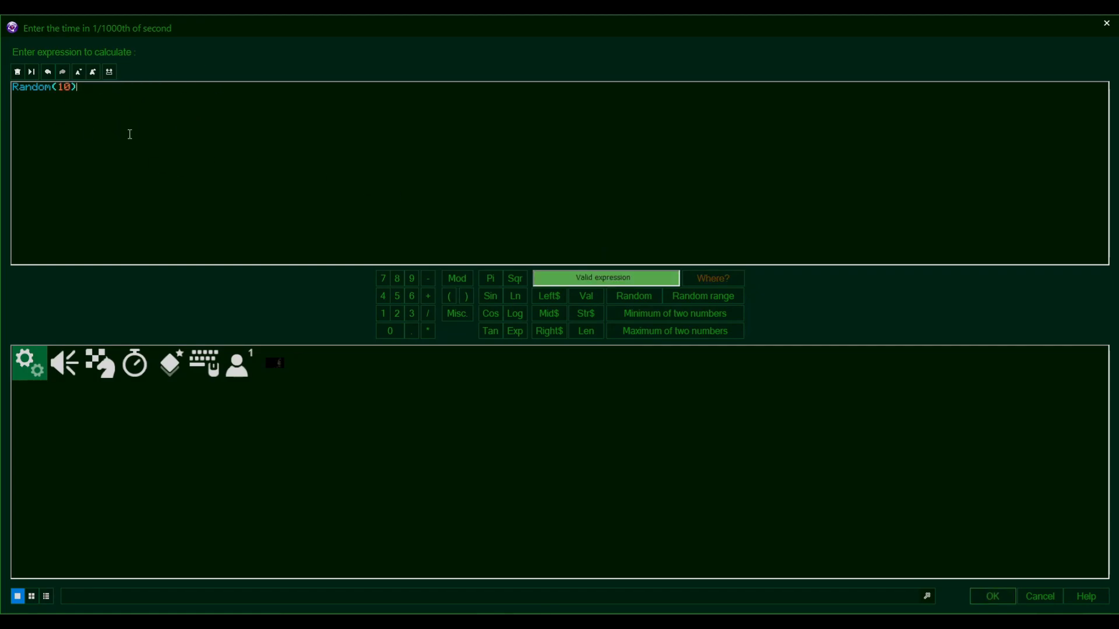
- Change the interval expression back to the random range RRandom(1, 10) and confirm it
{"action": "key", "text": "ctrl+a"}
{"action": "left_click", "coordinate": [193, 142]}
{"action": "key", "text": "ctrl+a"}
{"action": "left_click", "coordinate": [199, 158]}
{"action": "key", "text": "ctrl+a"}
{"action": "left_click", "coordinate": [704, 296]}
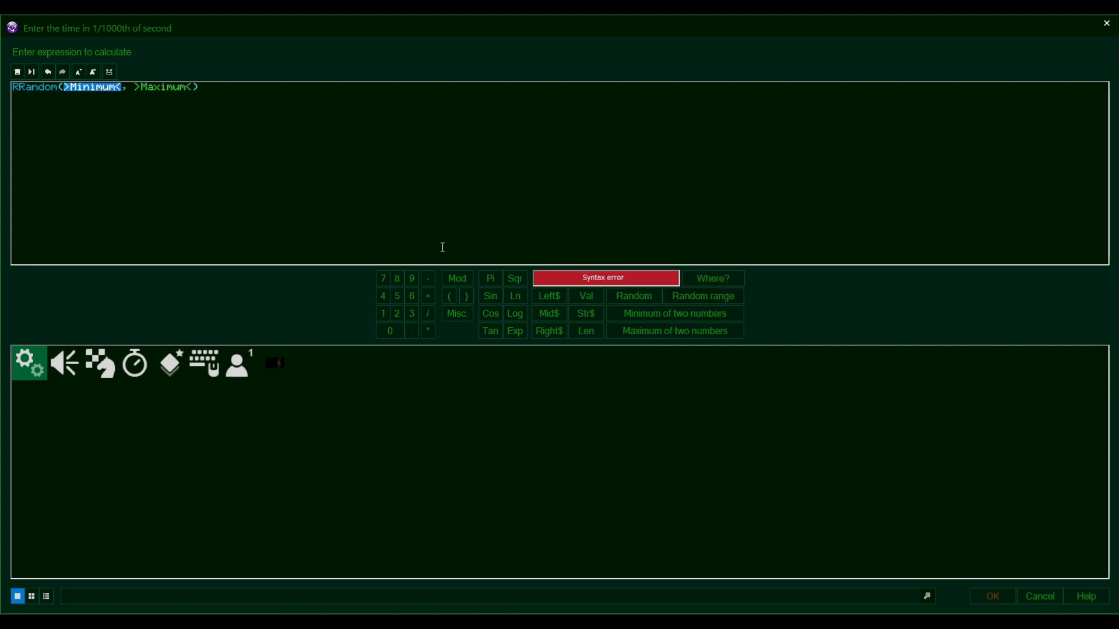
{"action": "type", "text": "1, "}
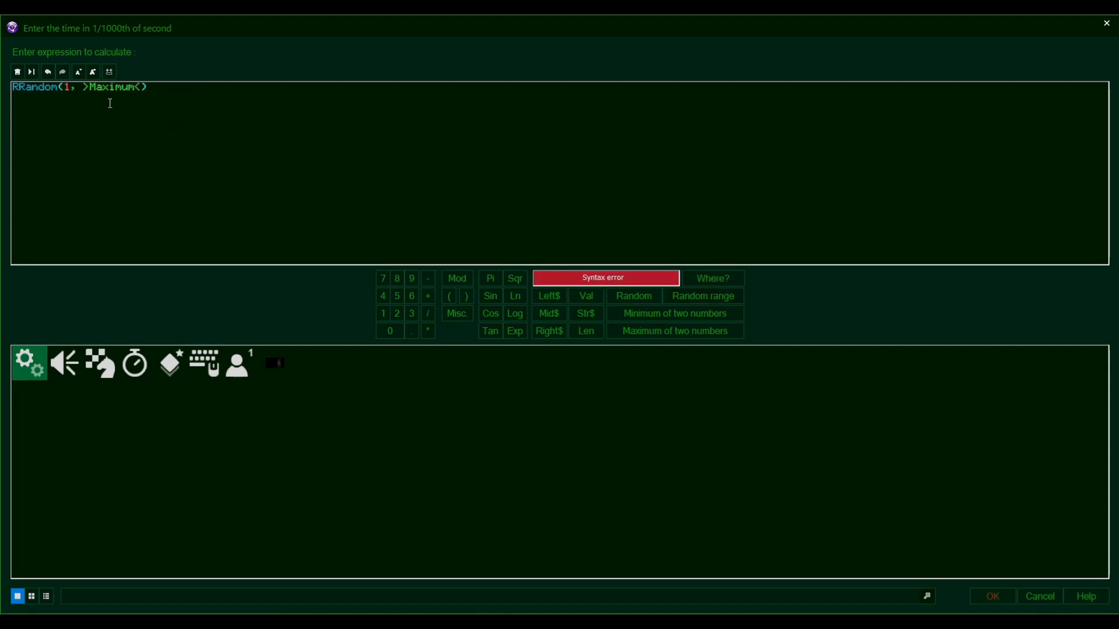
{"action": "type", "text": "10"}
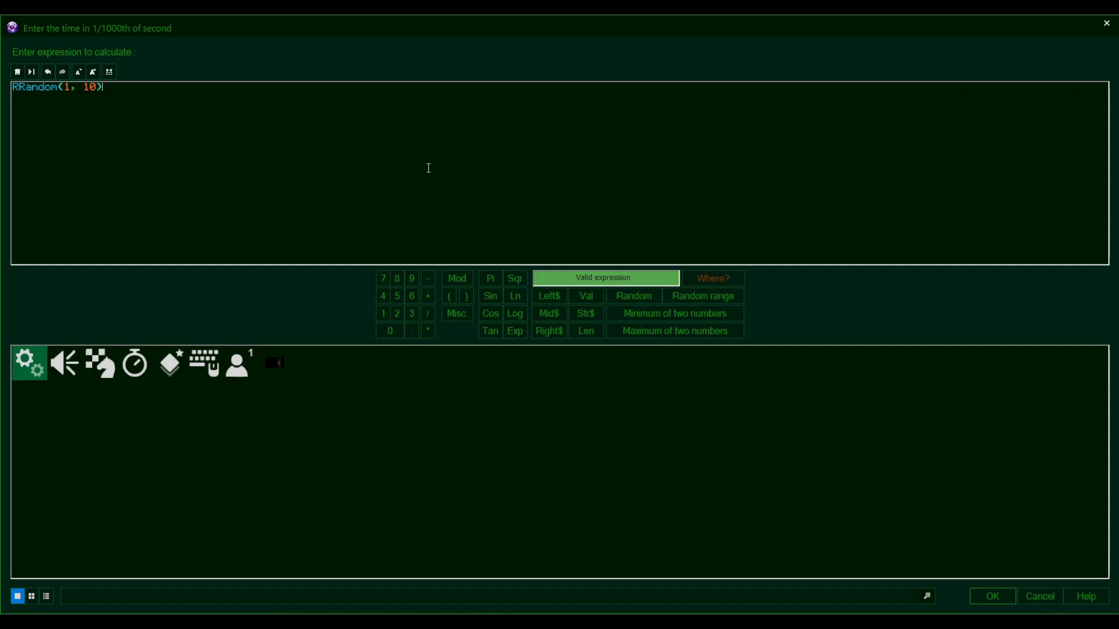
{"action": "key", "text": "Return"}
- View the BG object in the Menu frame and return to the frame's events
{"action": "left_click", "coordinate": [240, 58]}
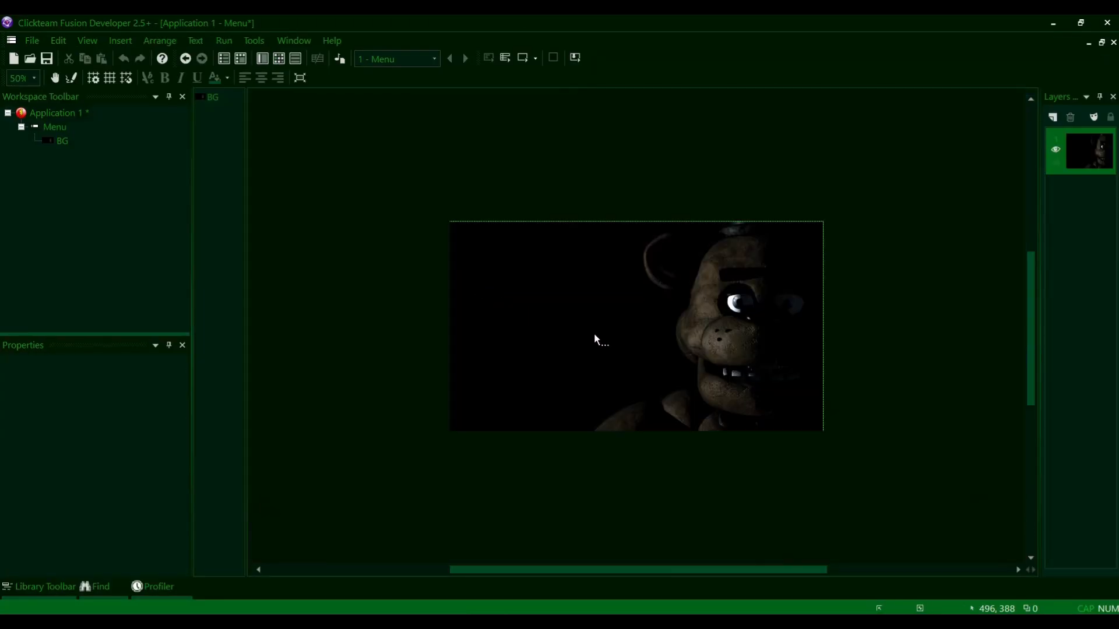
{"action": "left_click", "coordinate": [595, 333]}
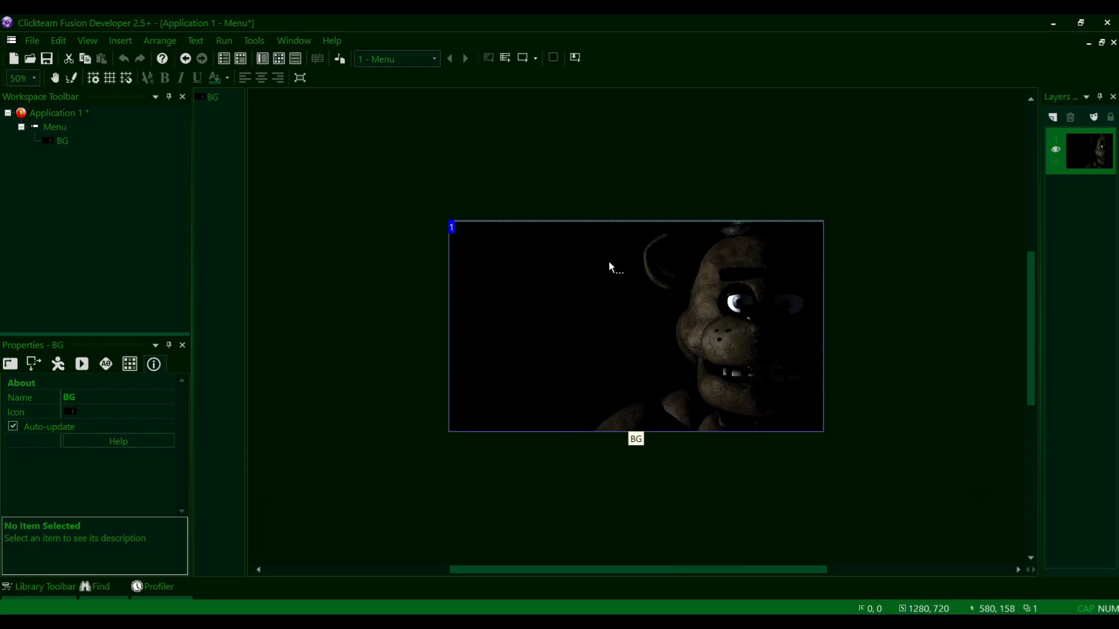
{"action": "left_click", "coordinate": [472, 169]}
{"action": "left_click", "coordinate": [303, 58]}
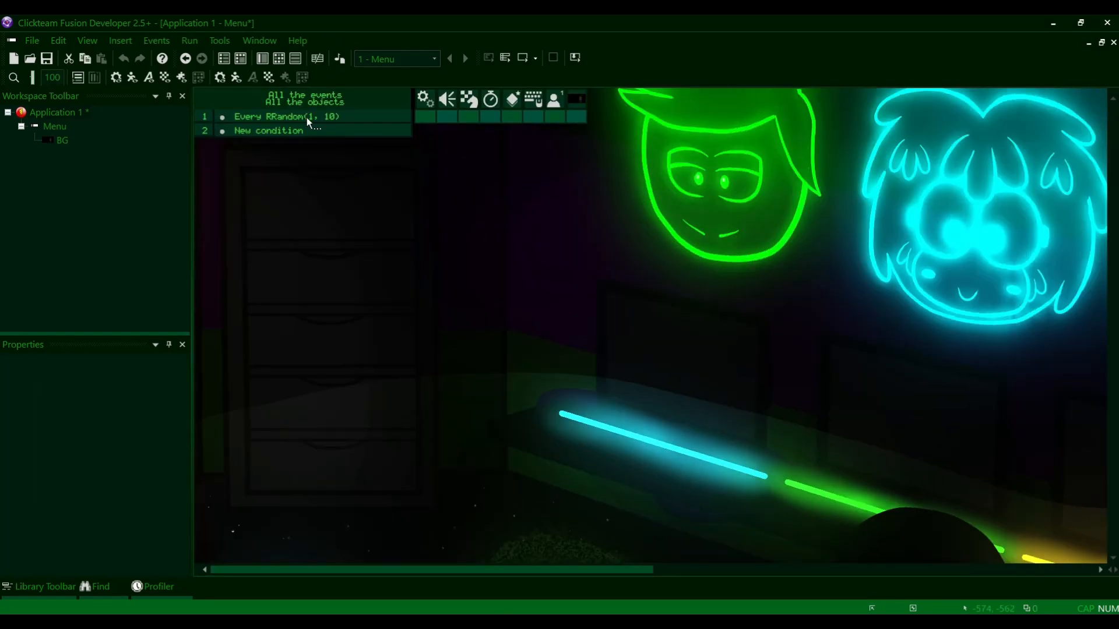
- Set the Every condition's random range to a minimum of 50 and a maximum of 1000
{"action": "double_click", "coordinate": [307, 117]}
{"action": "left_click", "coordinate": [247, 102]}
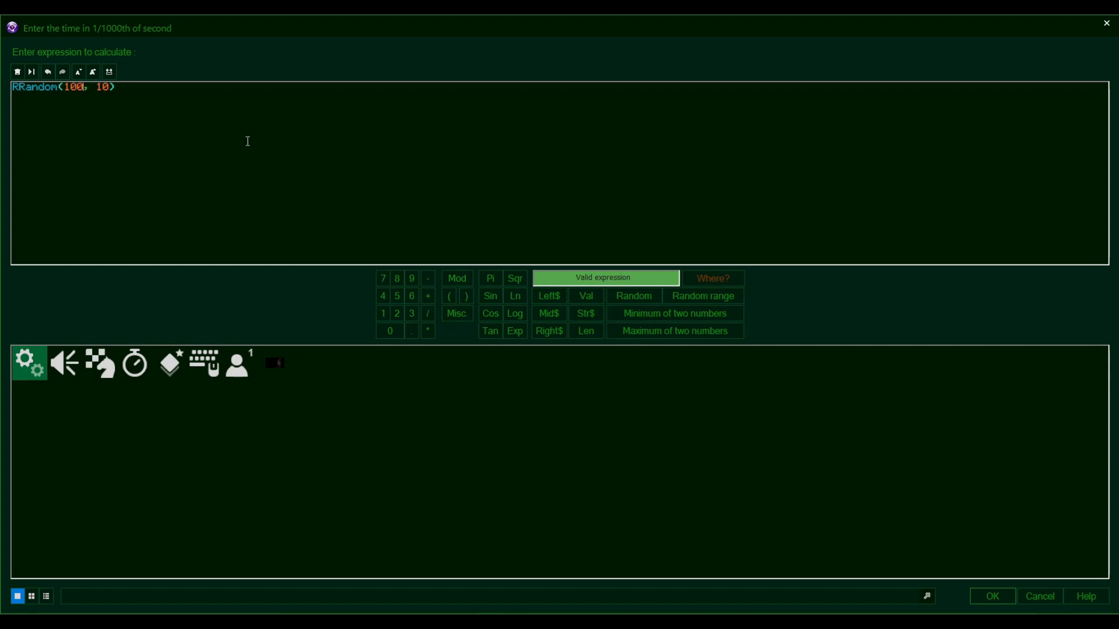
{"action": "key", "text": "BackSpace"}
{"action": "type", "text": "50"}
{"action": "key", "text": "BackSpace"}
{"action": "type", "text": "1000"}
{"action": "left_click", "coordinate": [108, 105]}
{"action": "left_click_drag", "start_coordinate": [171, 144], "coordinate": [12, 160]}
{"action": "left_click", "coordinate": [256, 160]}
{"action": "key", "text": "Return"}
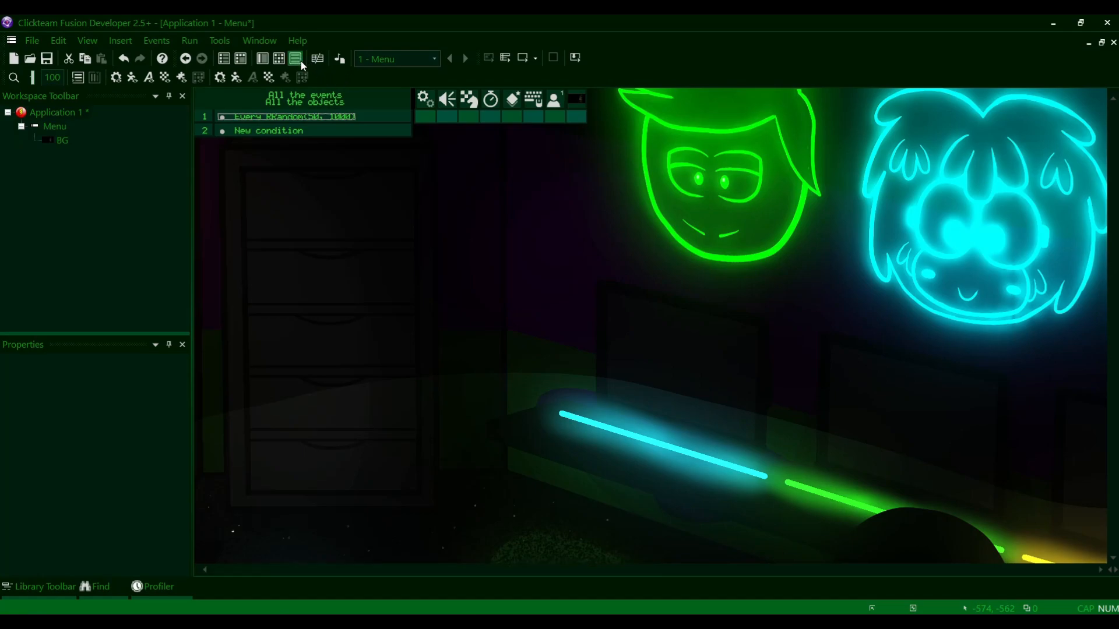
- Switch back to the text-style event editor and select the Every condition of the first event
{"action": "left_click", "coordinate": [317, 59]}
{"action": "left_click", "coordinate": [312, 107]}
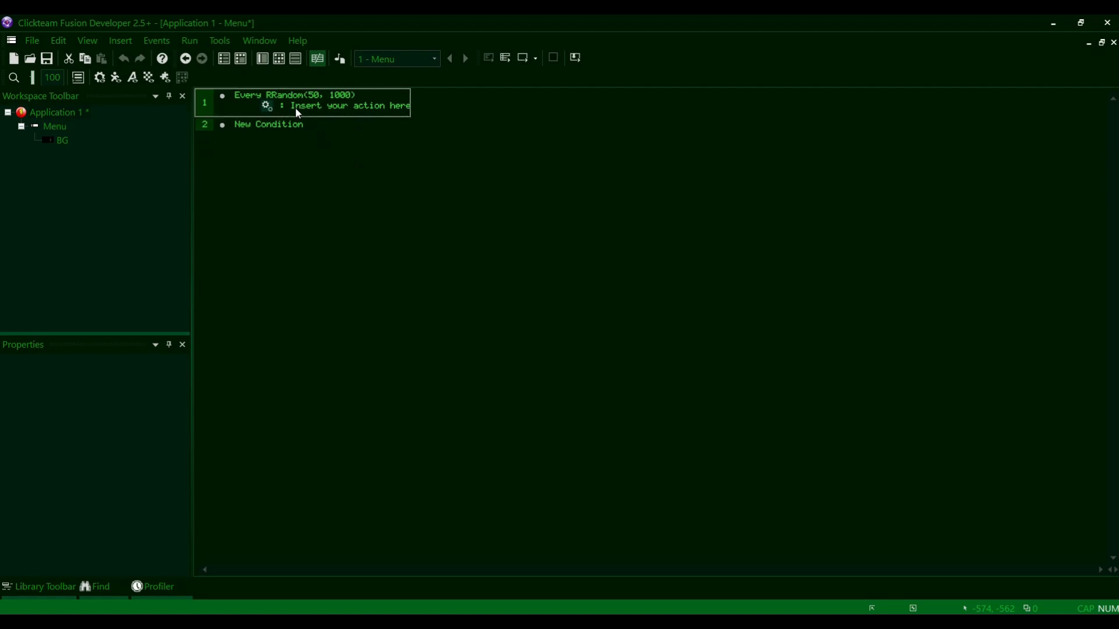
{"action": "left_click", "coordinate": [308, 97]}
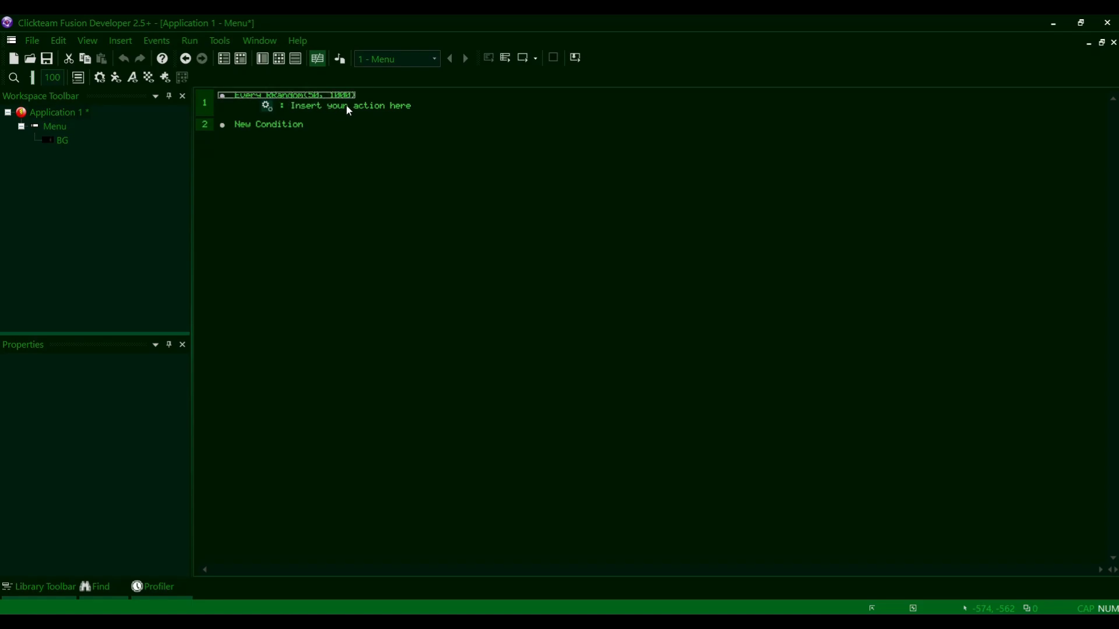
- Add an action to the Every condition that changes the BG object's animation frame
{"action": "left_click", "coordinate": [350, 111]}
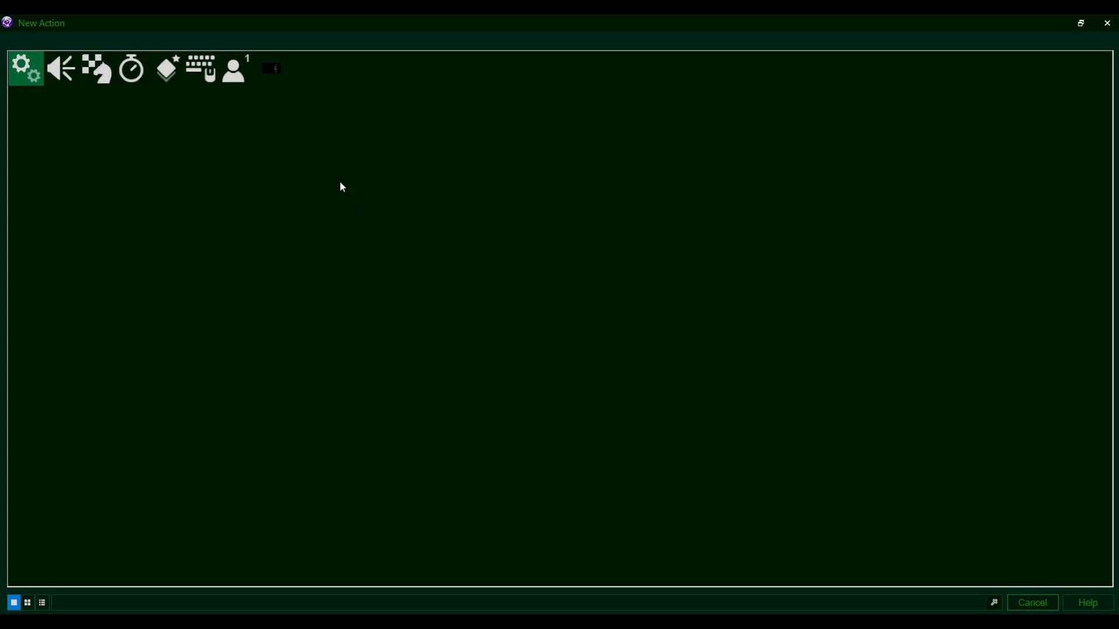
{"action": "left_click", "coordinate": [268, 72]}
{"action": "mouse_move", "coordinate": [315, 80]}
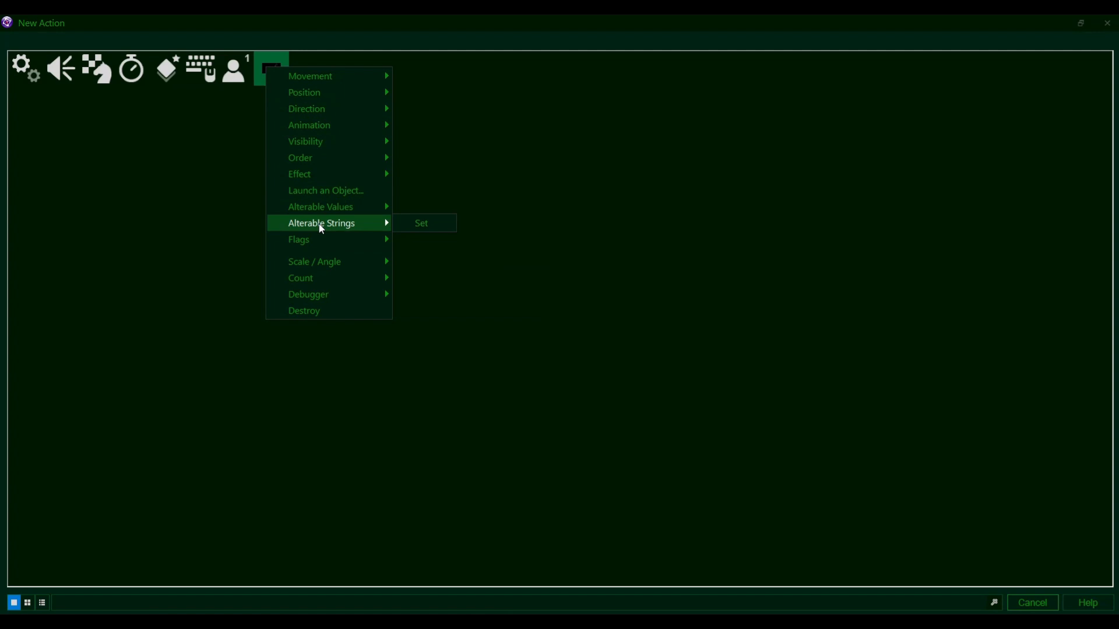
{"action": "mouse_move", "coordinate": [310, 130]}
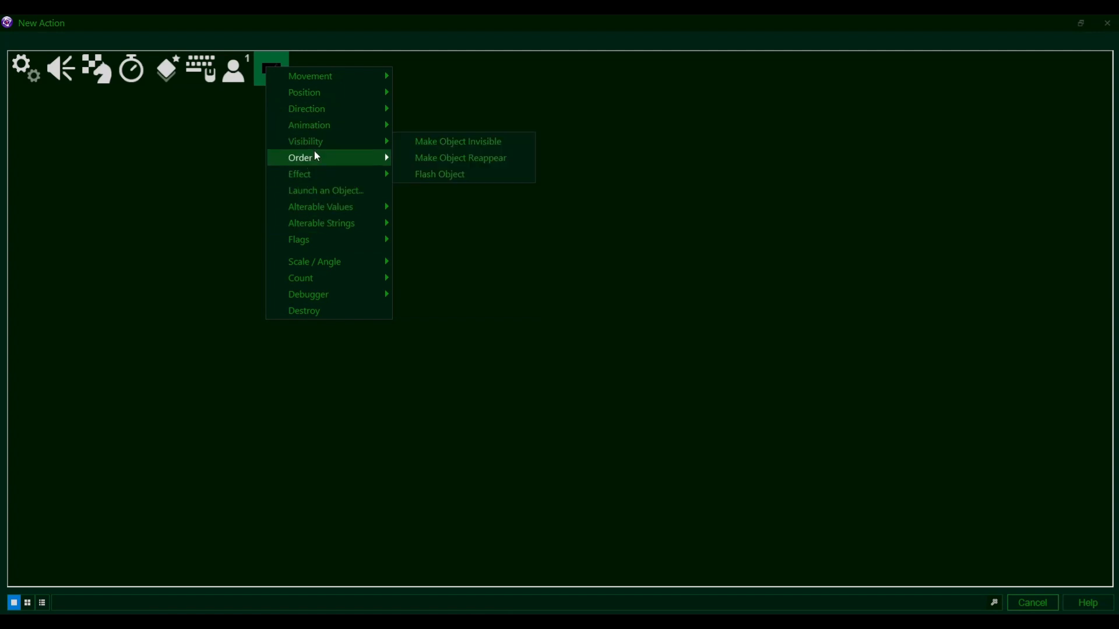
{"action": "mouse_move", "coordinate": [320, 293]}
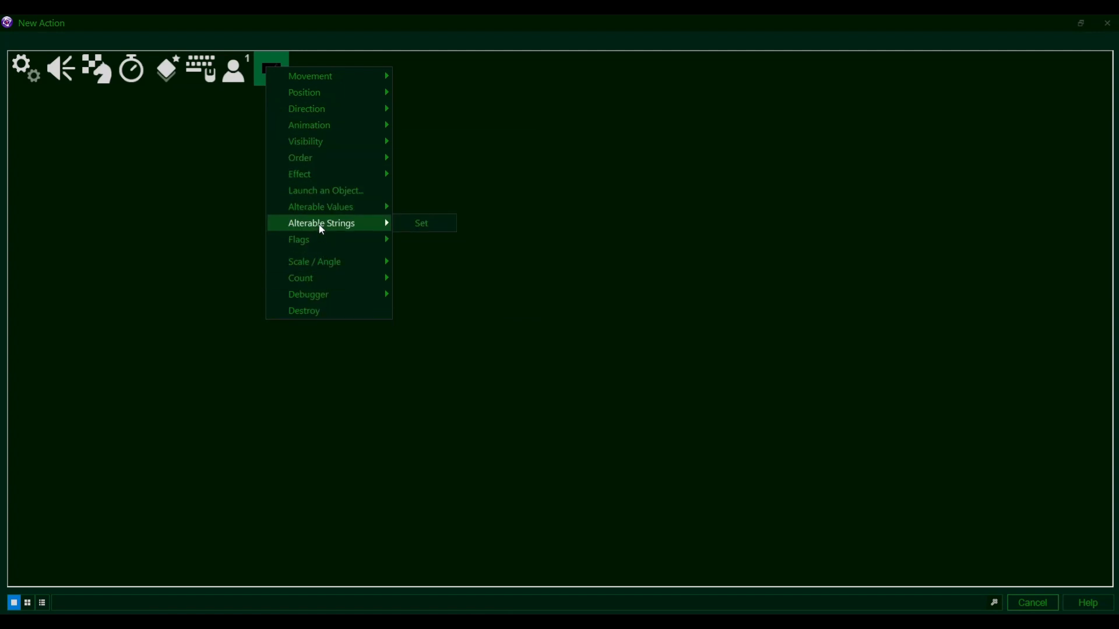
{"action": "mouse_move", "coordinate": [324, 162]}
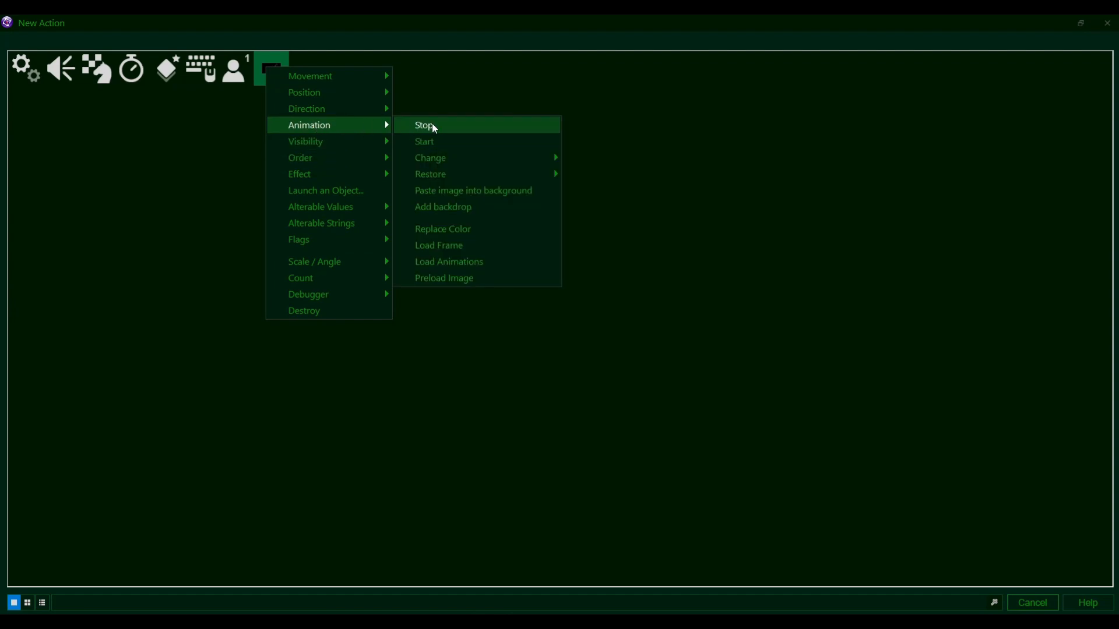
{"action": "mouse_move", "coordinate": [472, 159]}
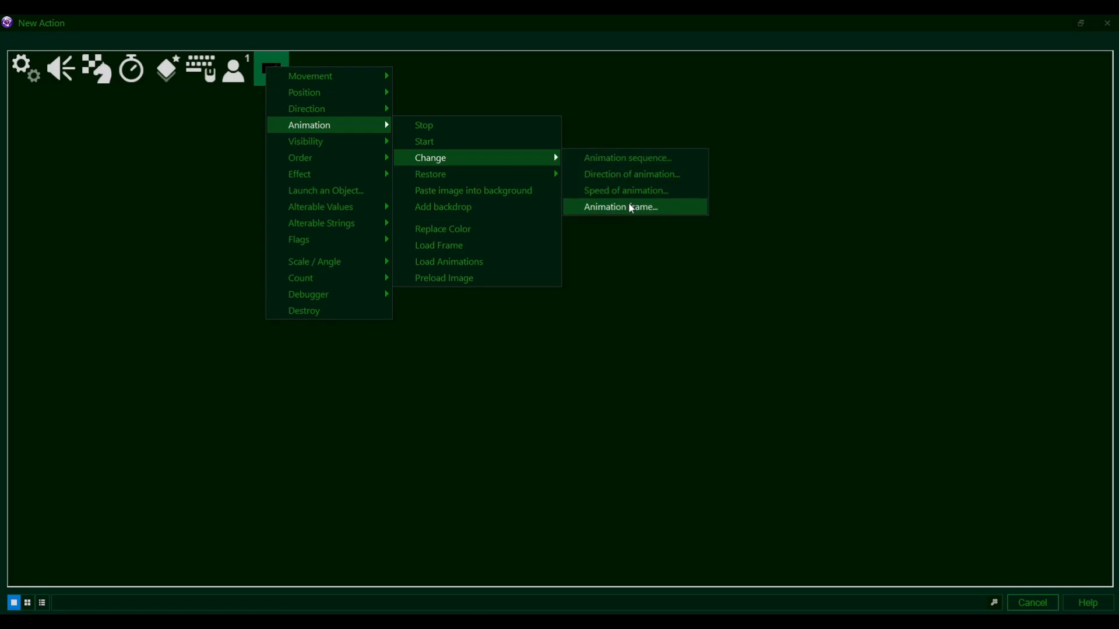
{"action": "left_click", "coordinate": [657, 214]}
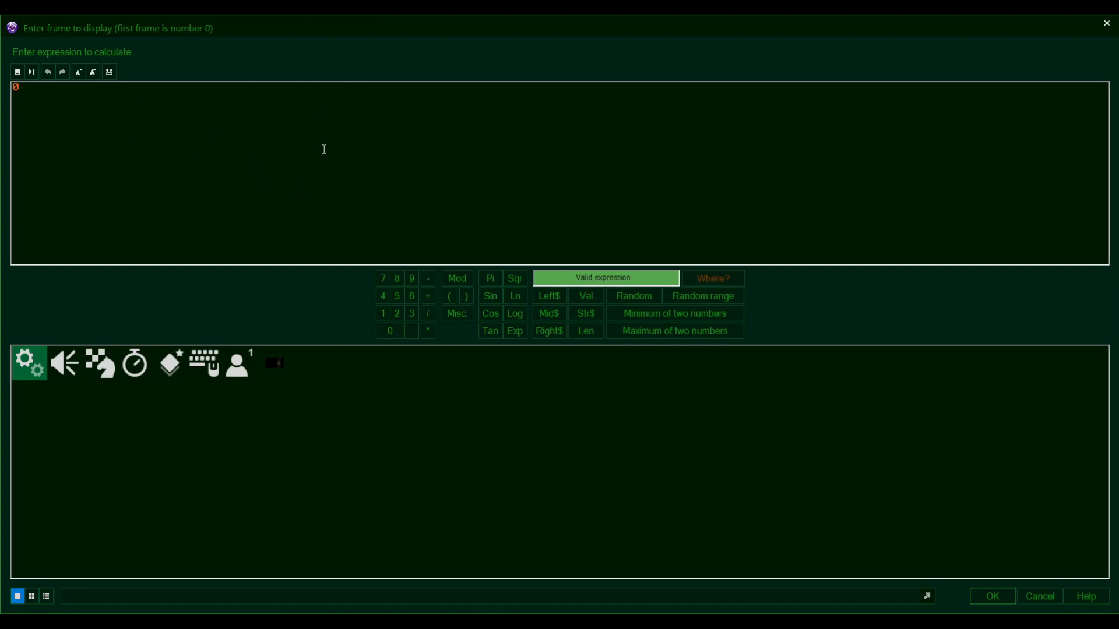
{"action": "key", "text": "BackSpace"}
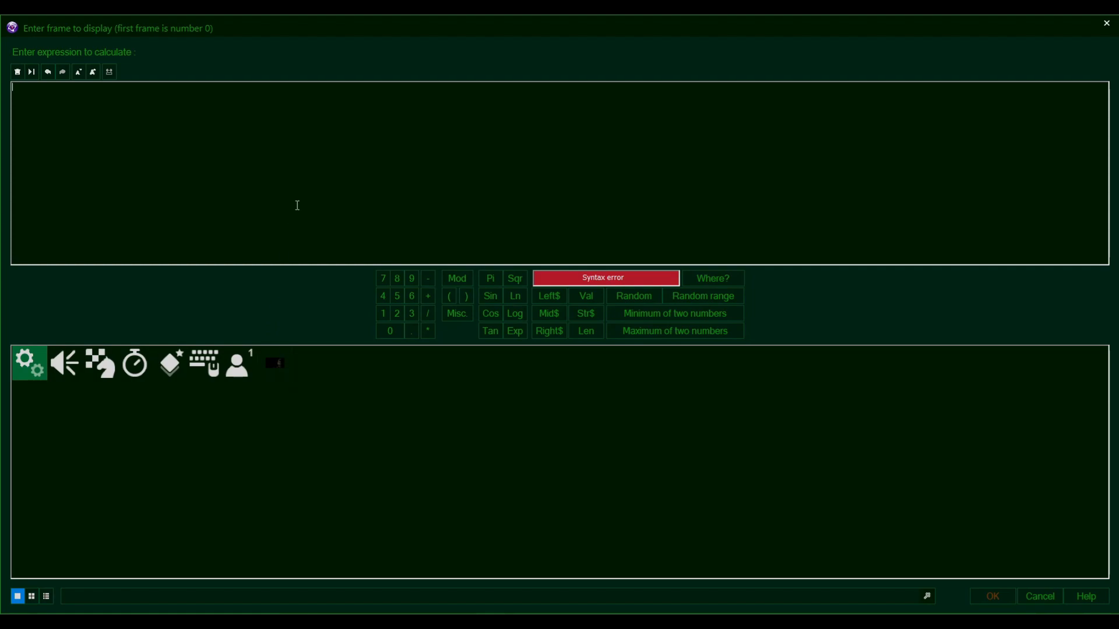
{"action": "type", "text": "0"}
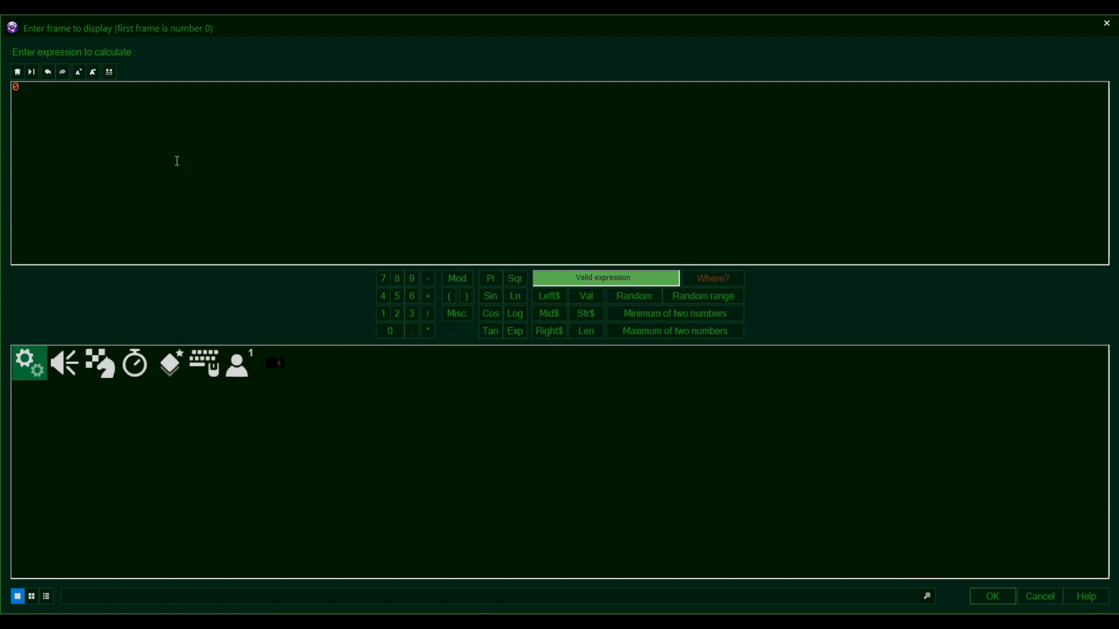
{"action": "key", "text": "BackSpace"}
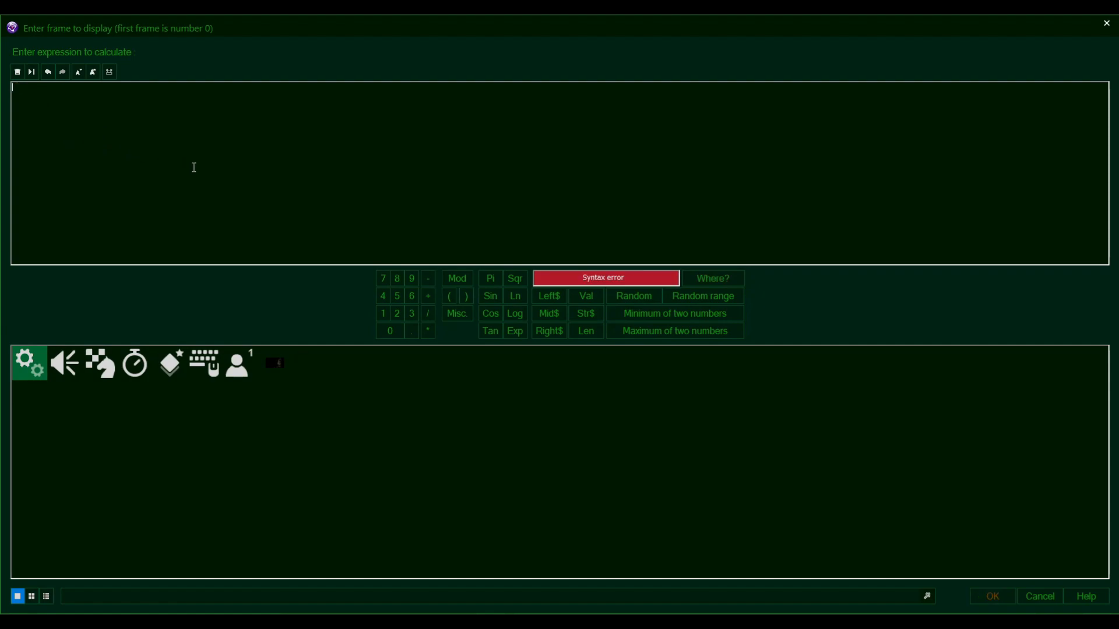
{"action": "type", "text": "1"}
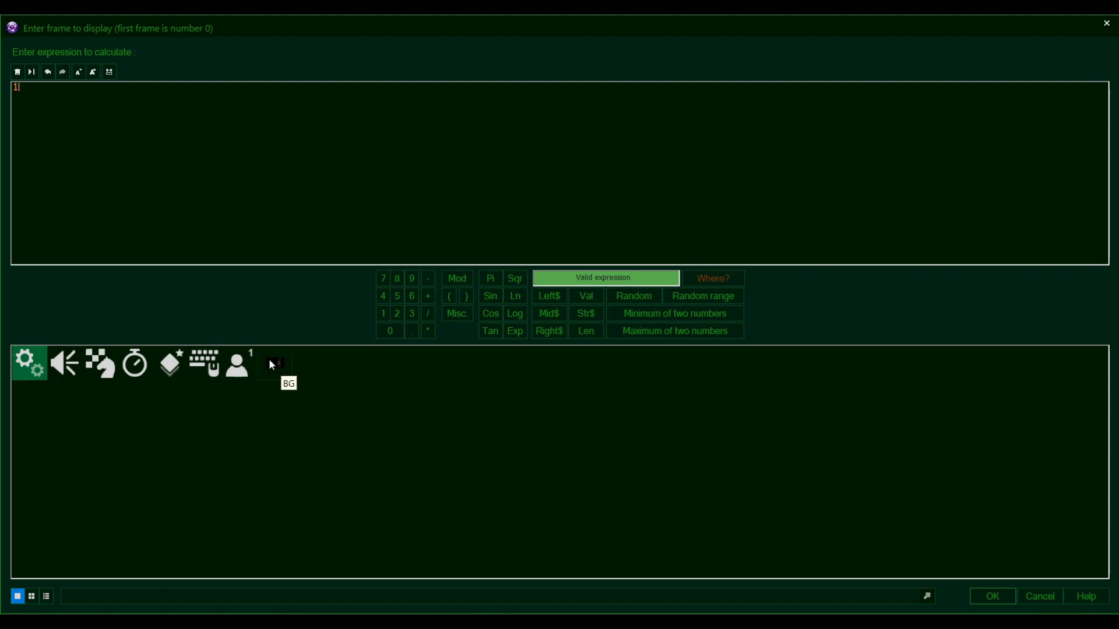
{"action": "left_click", "coordinate": [272, 366]}
{"action": "mouse_move", "coordinate": [349, 452]}
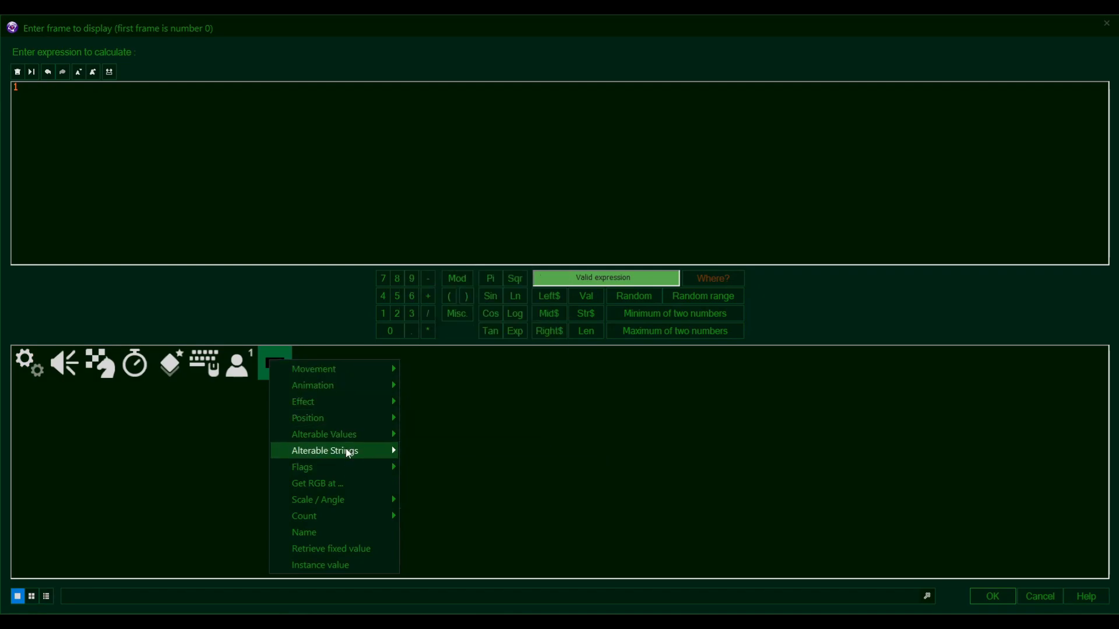
{"action": "mouse_move", "coordinate": [337, 389]}
{"action": "left_click", "coordinate": [338, 177]}
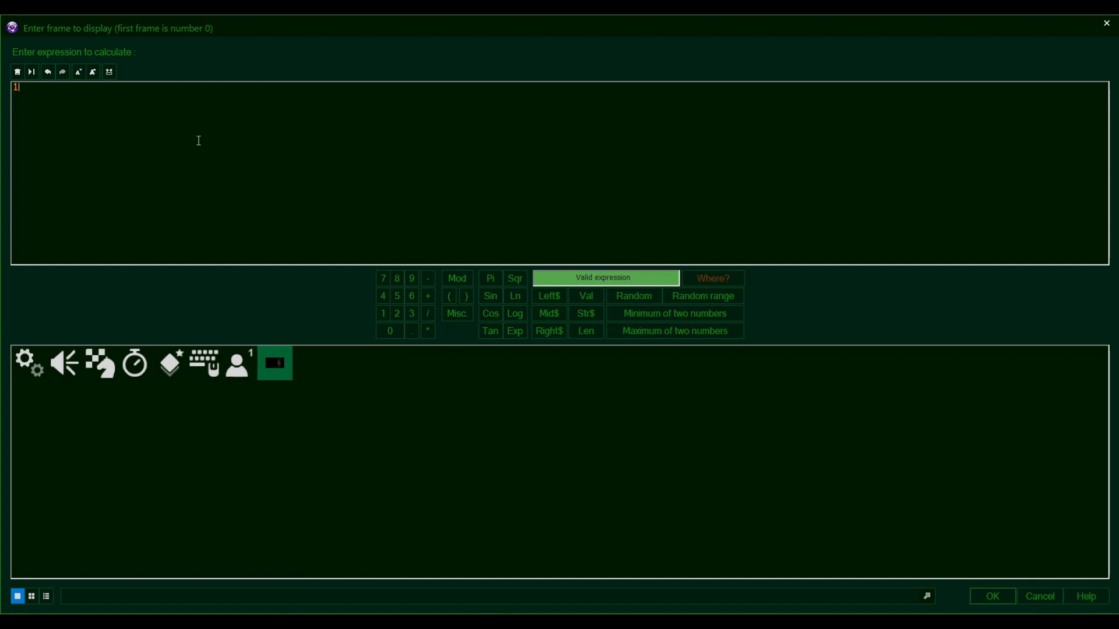
{"action": "key", "text": "BackSpace"}
{"action": "type", "text": "0"}
{"action": "key", "text": "BackSpace"}
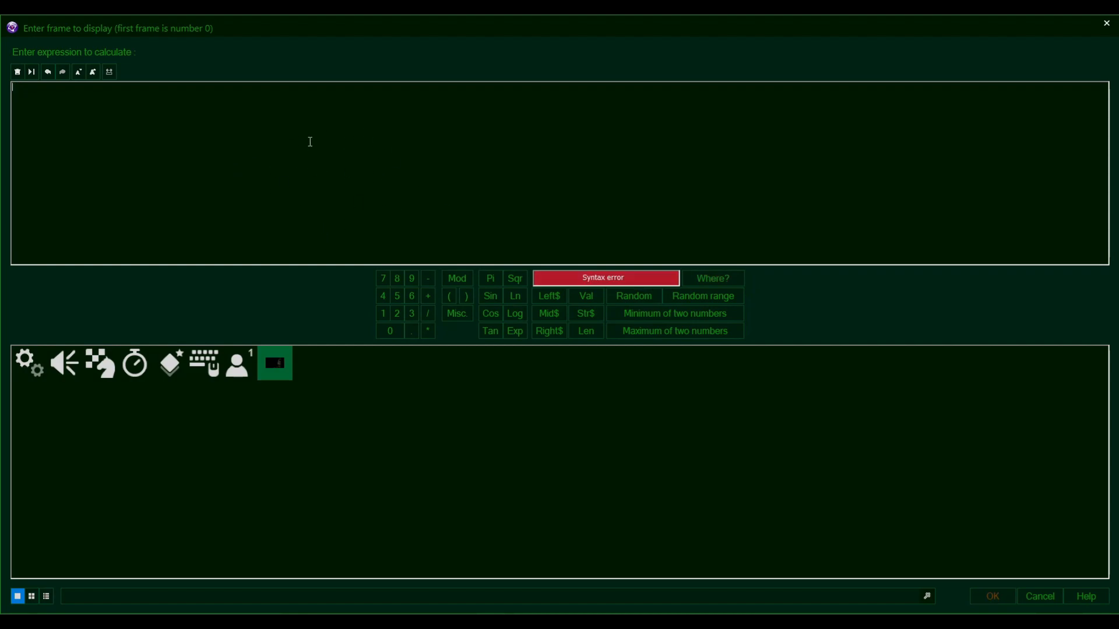
{"action": "type", "text": "1"}
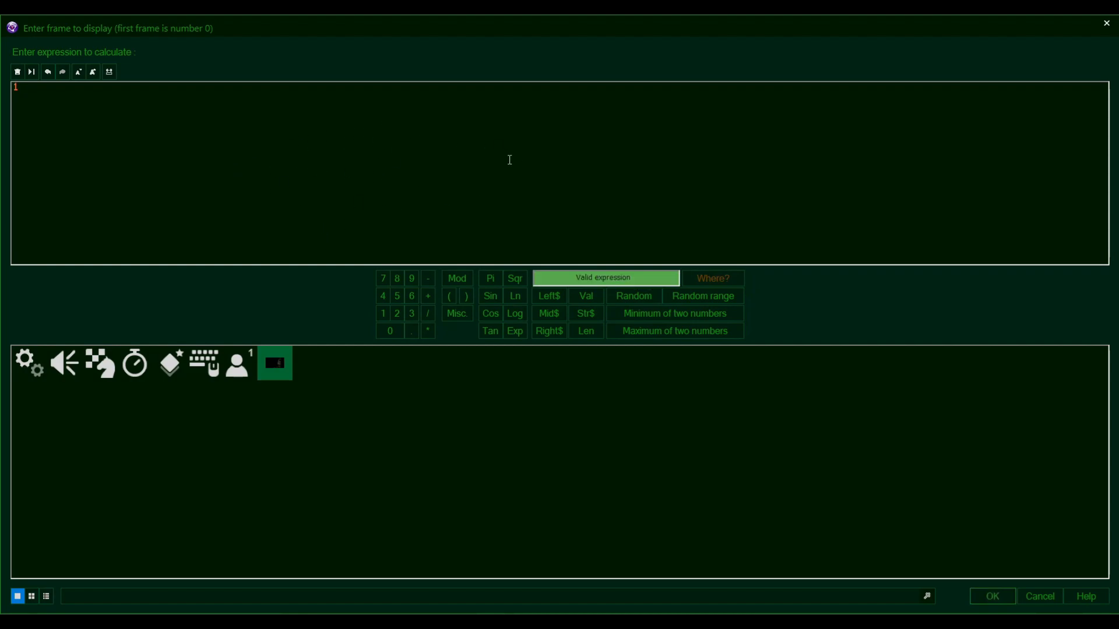
{"action": "key", "text": "BackSpace"}
{"action": "type", "text": "2"}
{"action": "key", "text": "BackSpace"}
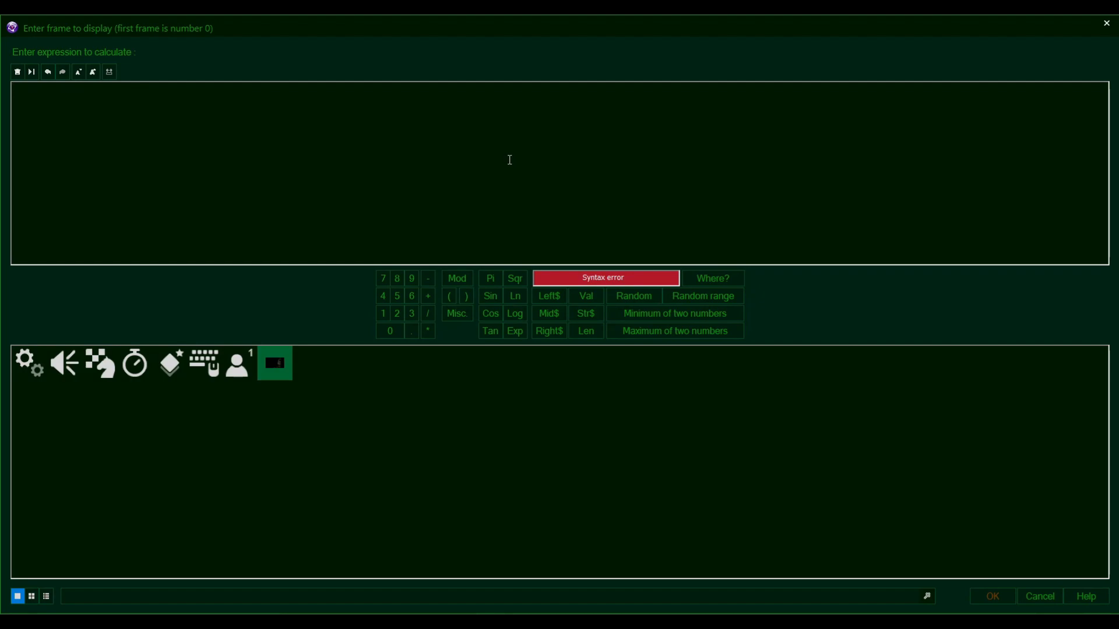
- Set the frame to display to a random range from 1 to 3, RRandom(1, 3), and confirm the action
{"action": "left_click", "coordinate": [712, 296]}
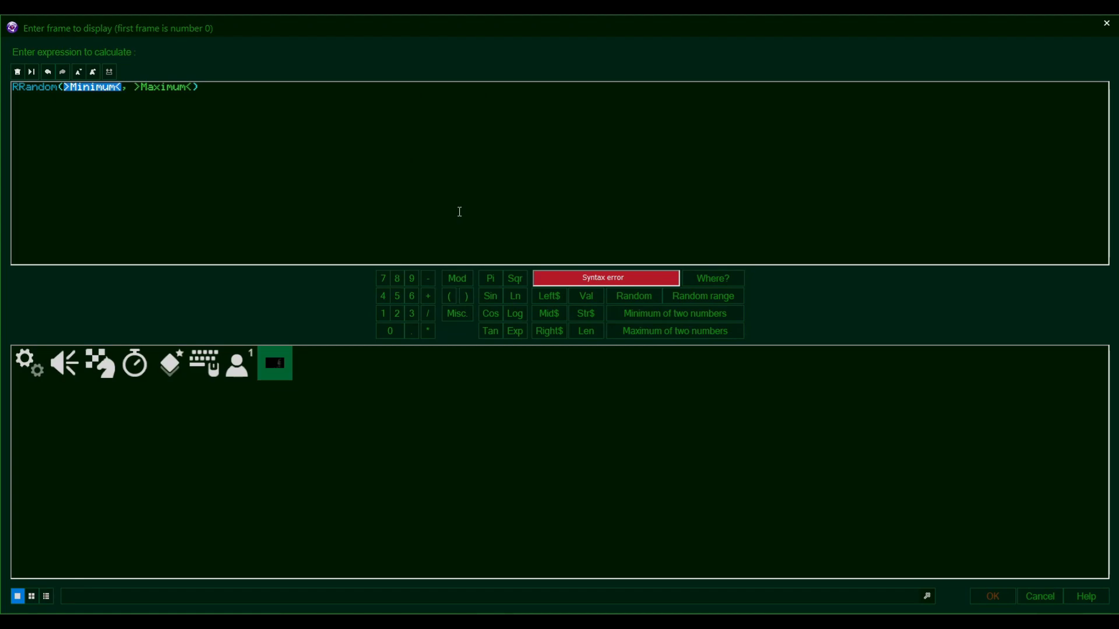
{"action": "type", "text": "1"}
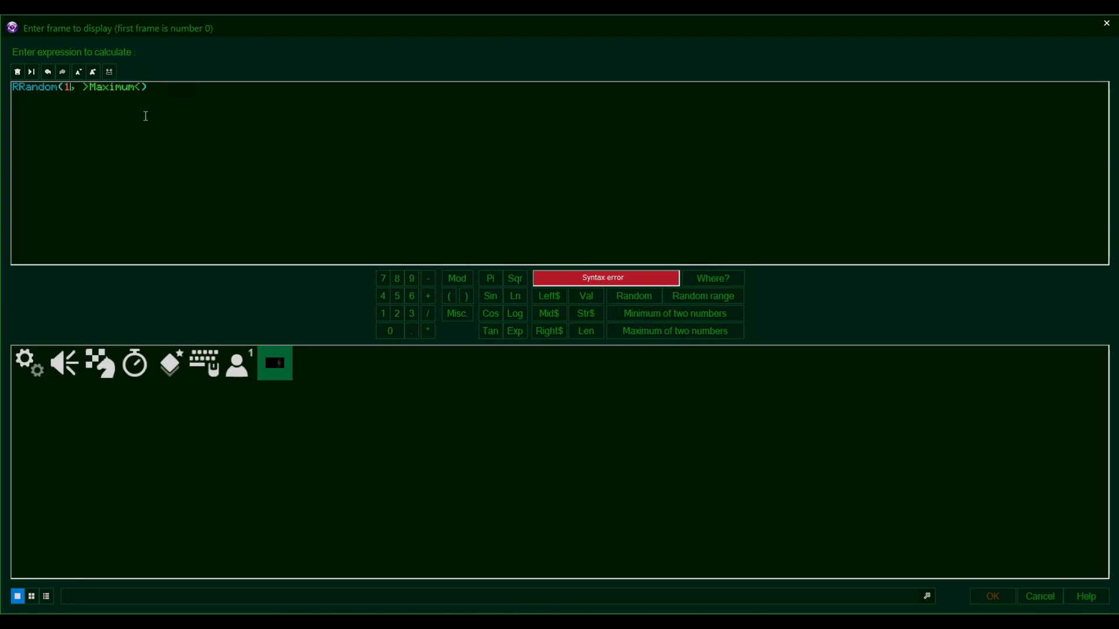
{"action": "key", "text": "Tab"}
{"action": "type", "text": "3"}
{"action": "left_click", "coordinate": [73, 87]}
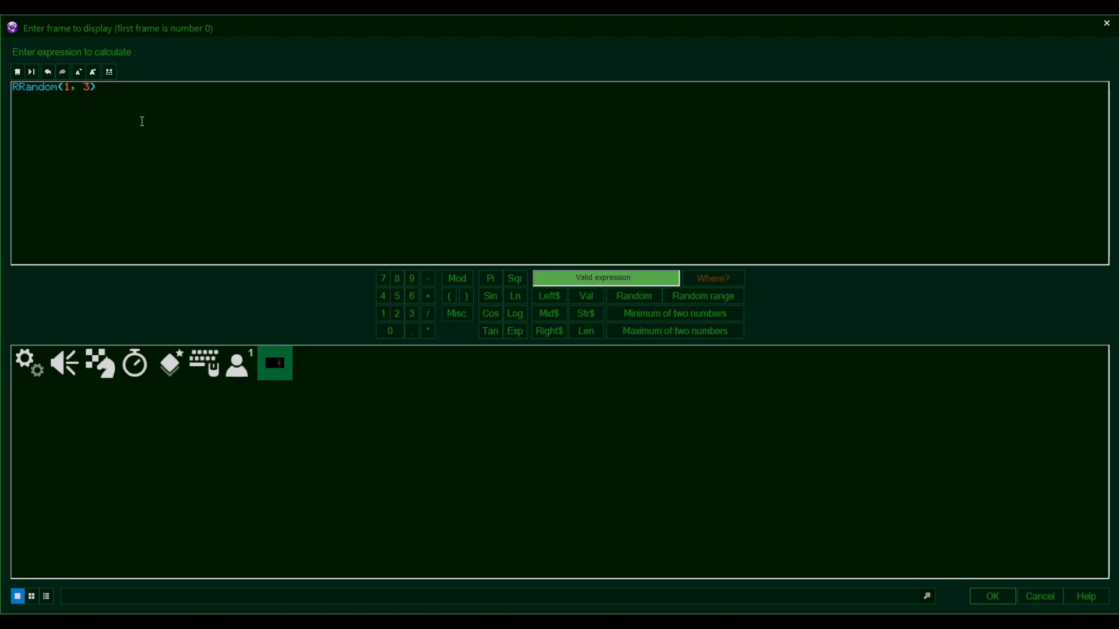
{"action": "left_click", "coordinate": [89, 87]}
{"action": "key", "text": "Return"}
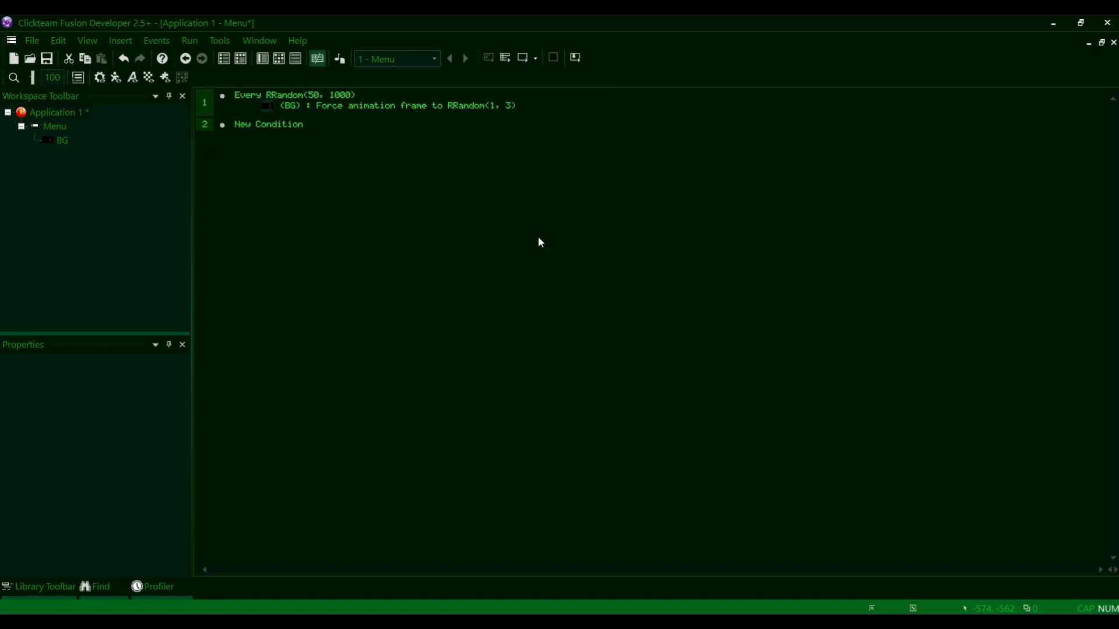
- Run the Menu frame to check the random BG frame changes and close the preview
{"action": "key", "text": "F7"}
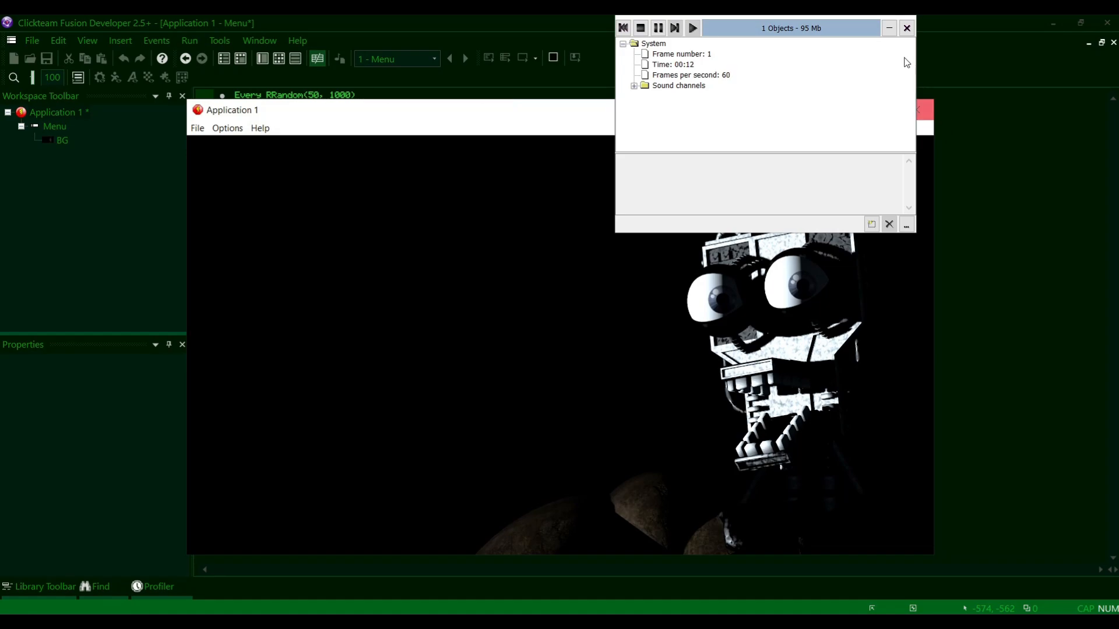
{"action": "left_click", "coordinate": [927, 107]}
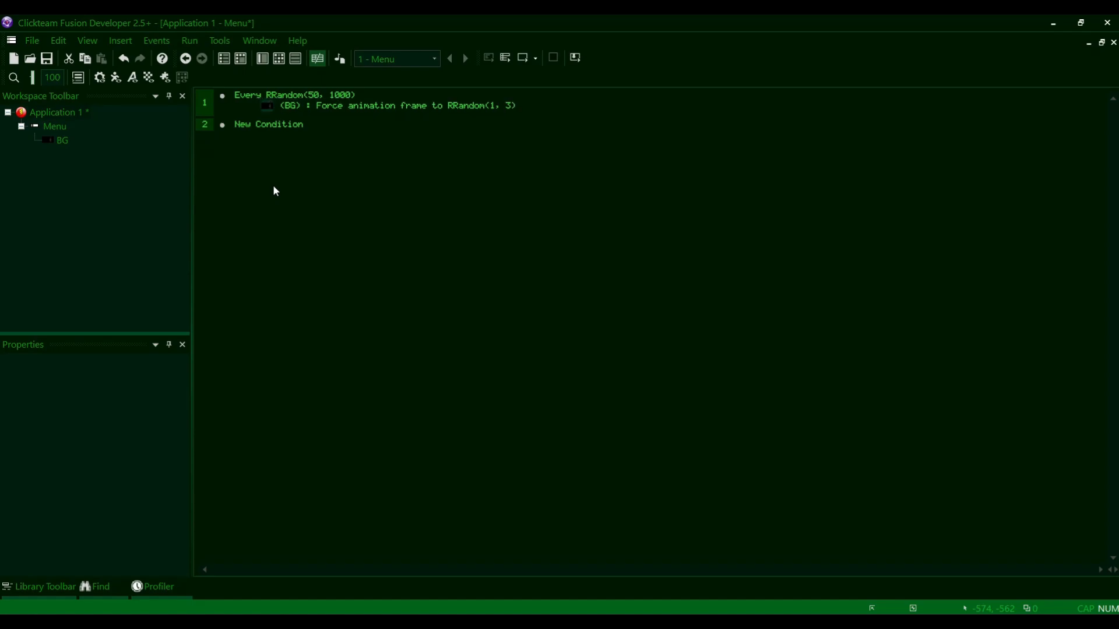
- Add a second event whose condition tests that the current animation frame of BG is greater than 0
{"action": "left_click", "coordinate": [278, 126]}
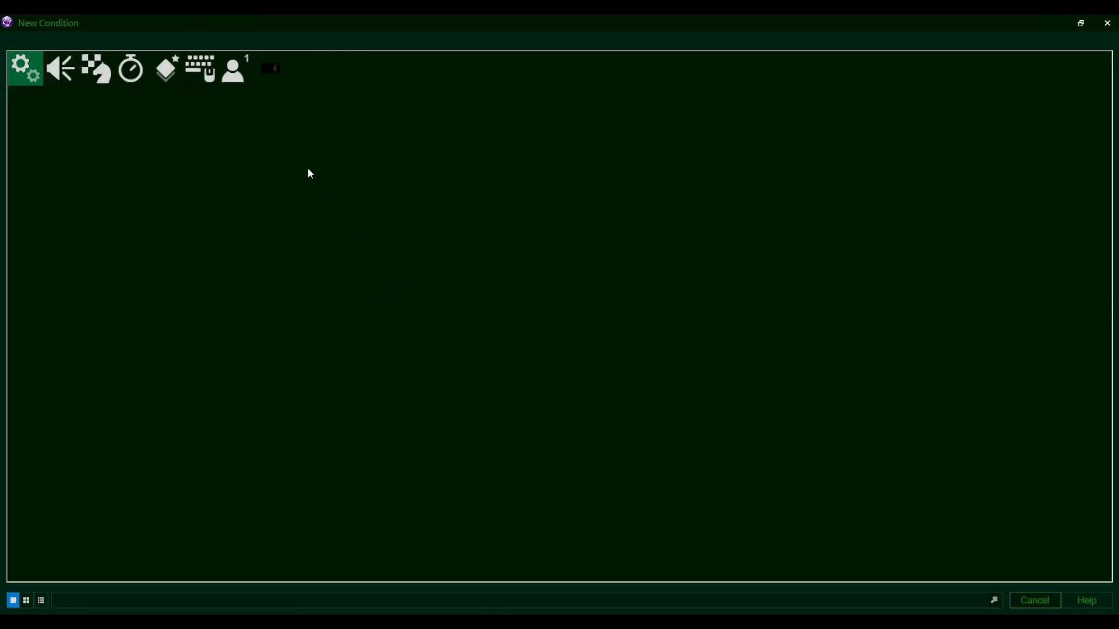
{"action": "left_click", "coordinate": [271, 69]}
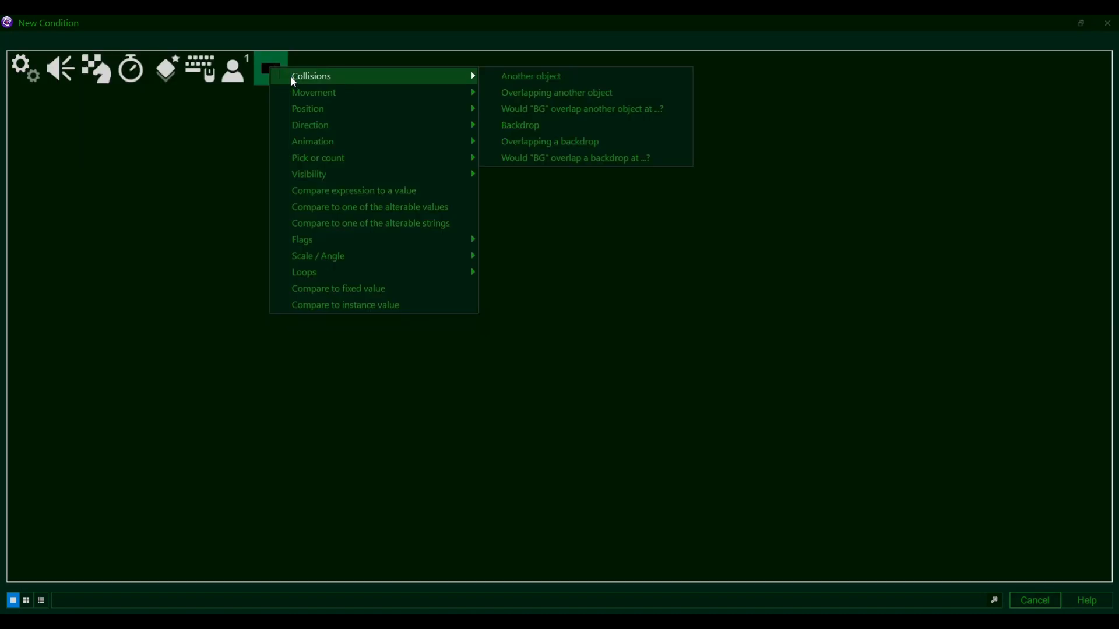
{"action": "mouse_move", "coordinate": [336, 132]}
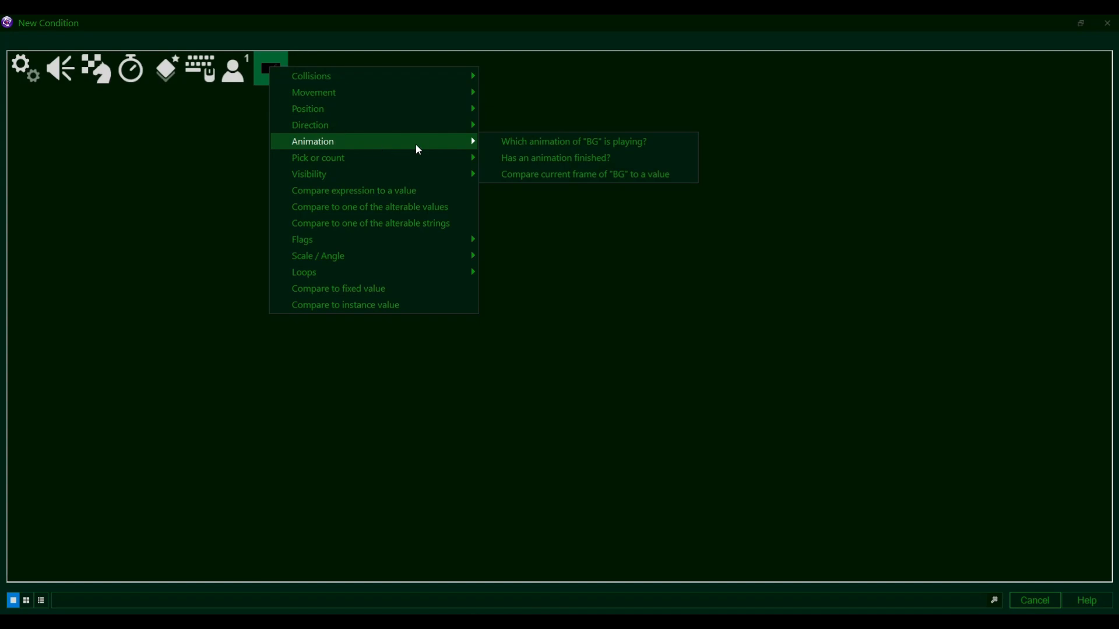
{"action": "left_click", "coordinate": [610, 175]}
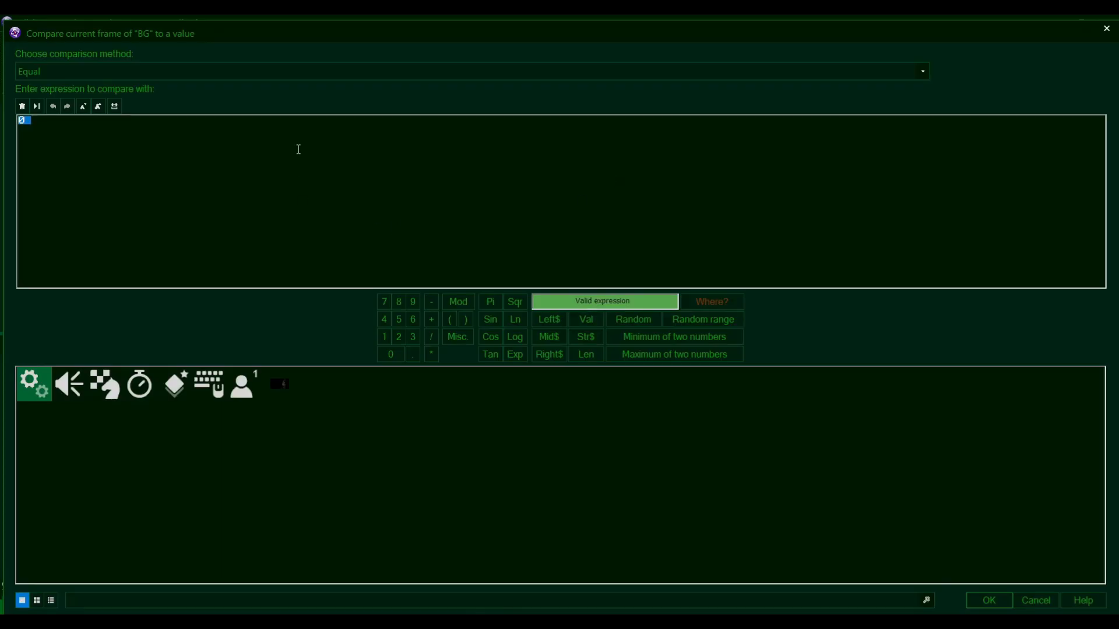
{"action": "left_click", "coordinate": [76, 71]}
{"action": "left_click", "coordinate": [126, 159]}
{"action": "left_click", "coordinate": [271, 215]}
{"action": "key", "text": "BackSpace"}
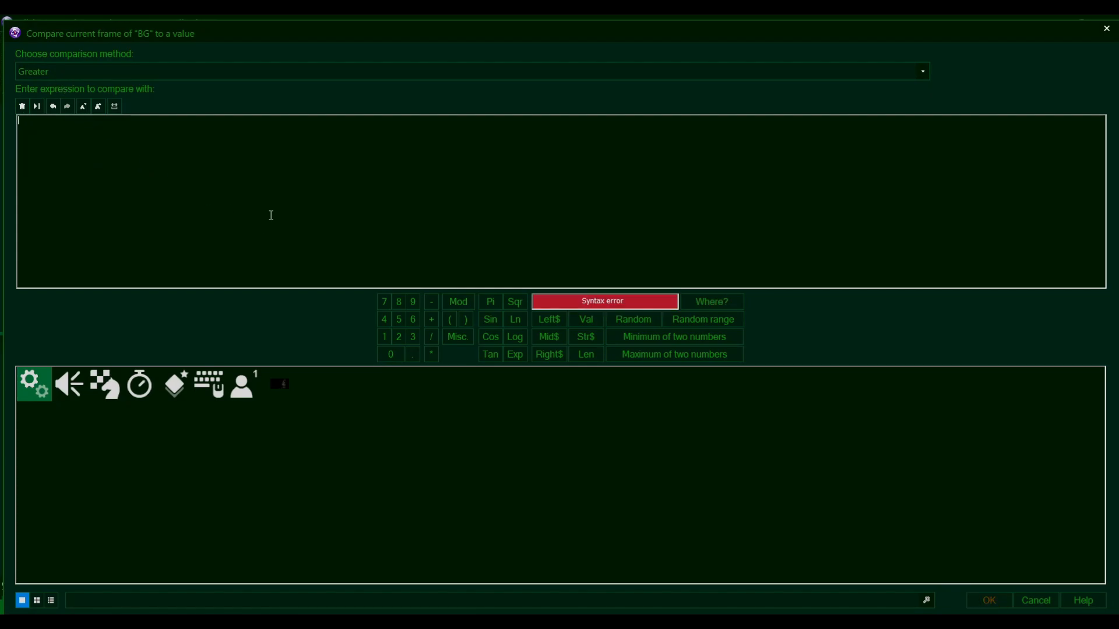
{"action": "type", "text": "0"}
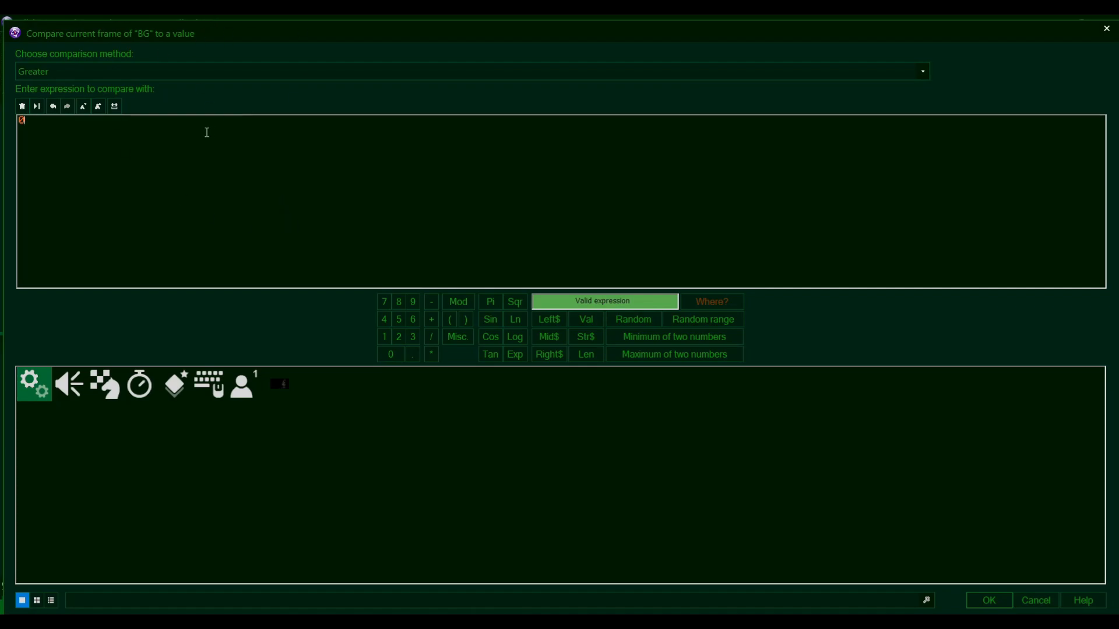
{"action": "key", "text": "Return"}
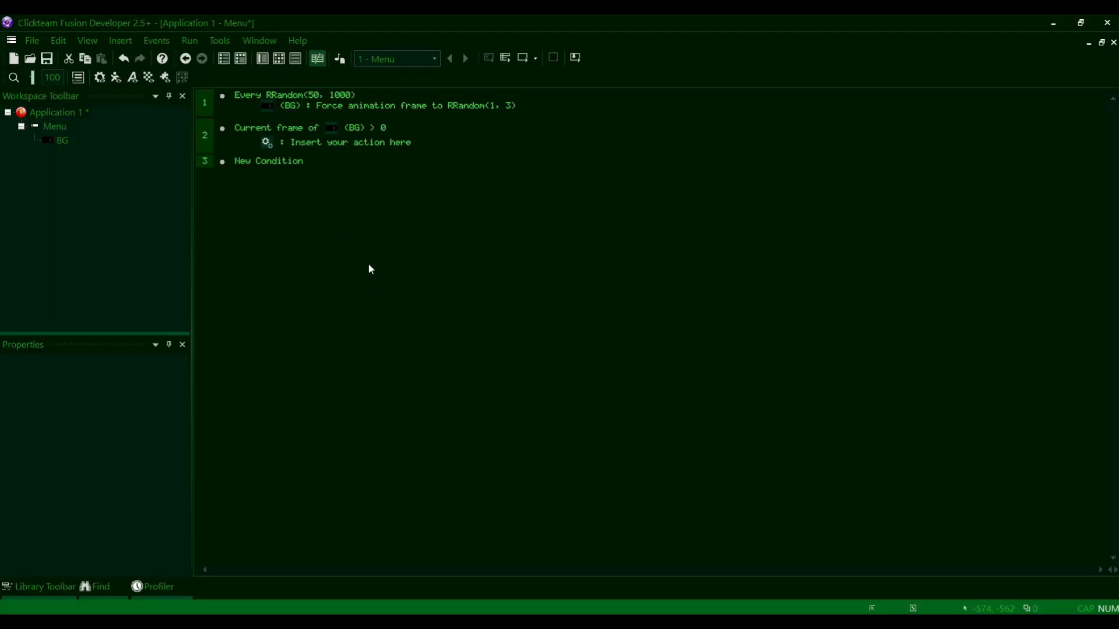
{"action": "double_click", "coordinate": [324, 146]}
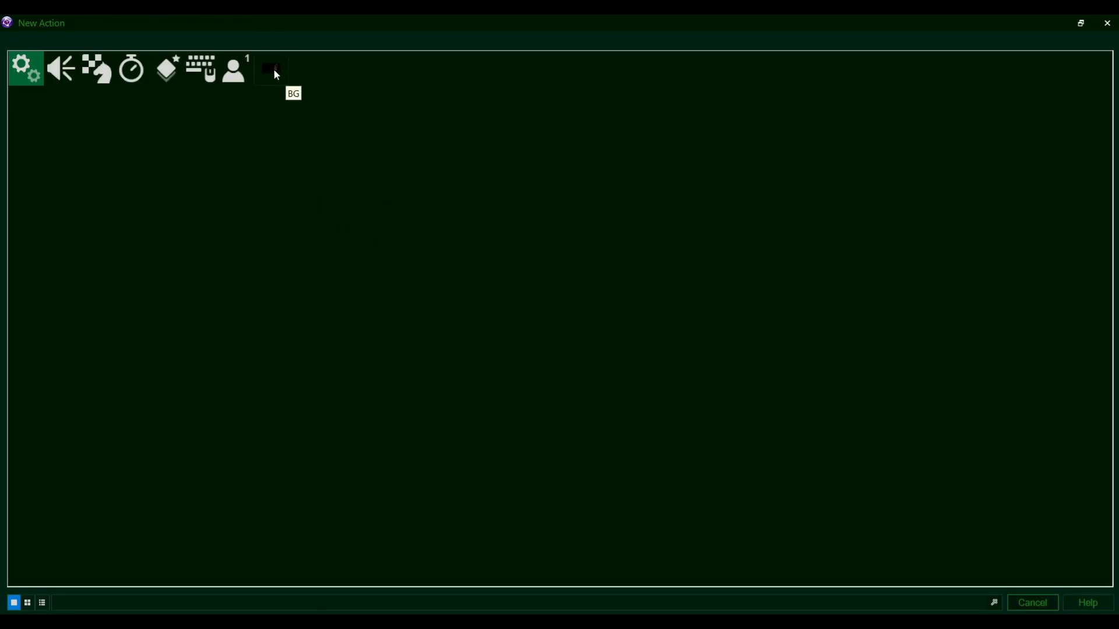
{"action": "left_click", "coordinate": [1032, 603]}
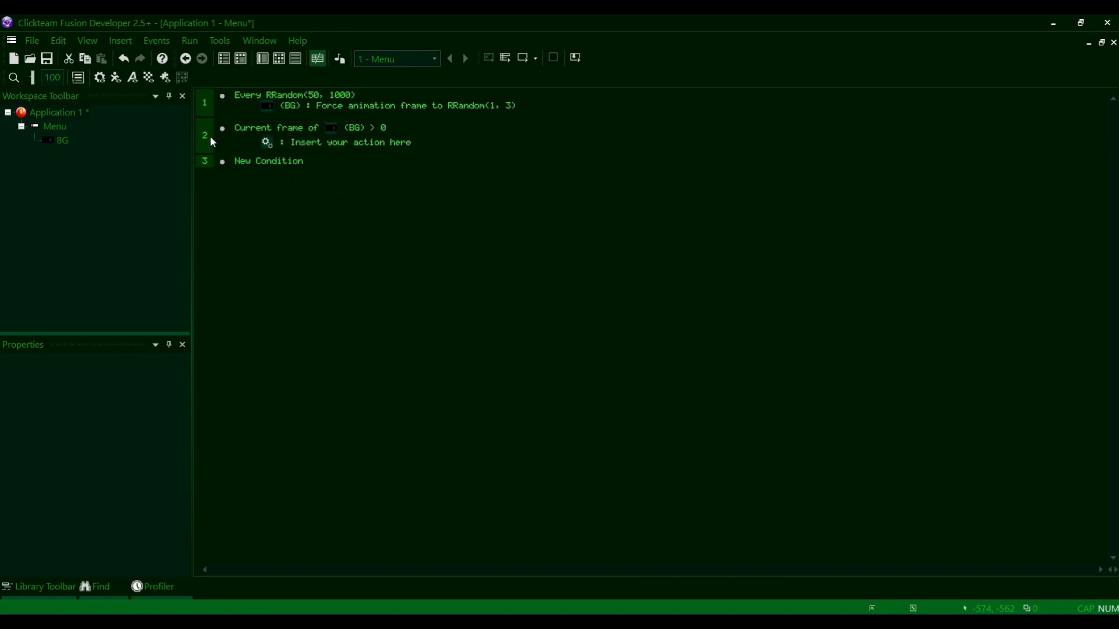
{"action": "right_click", "coordinate": [229, 136]}
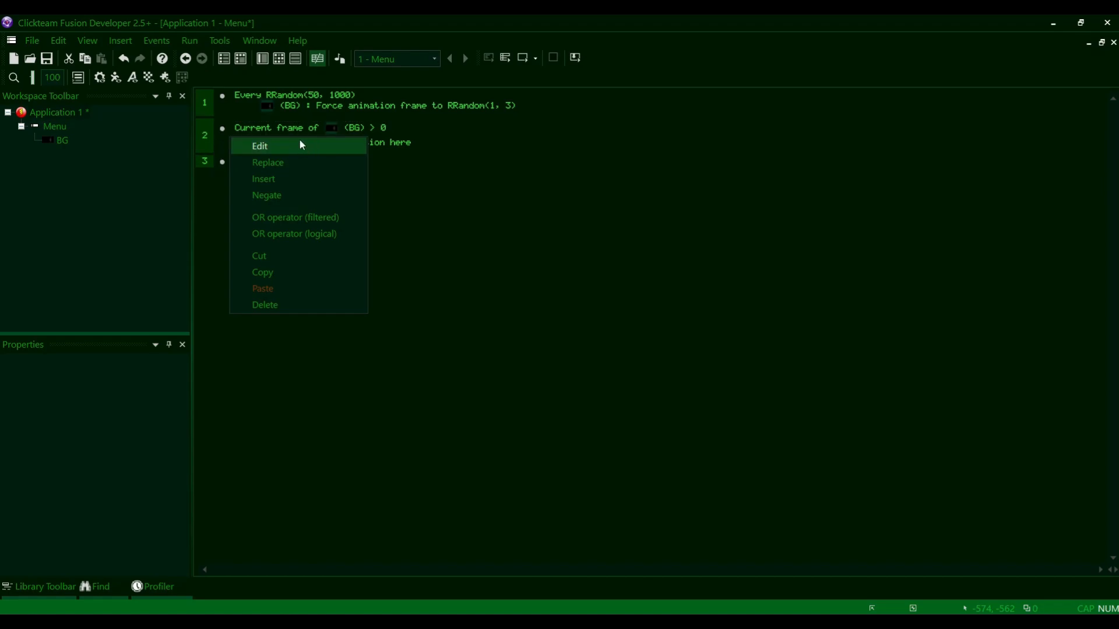
{"action": "right_click", "coordinate": [211, 131]}
{"action": "right_click", "coordinate": [407, 132]}
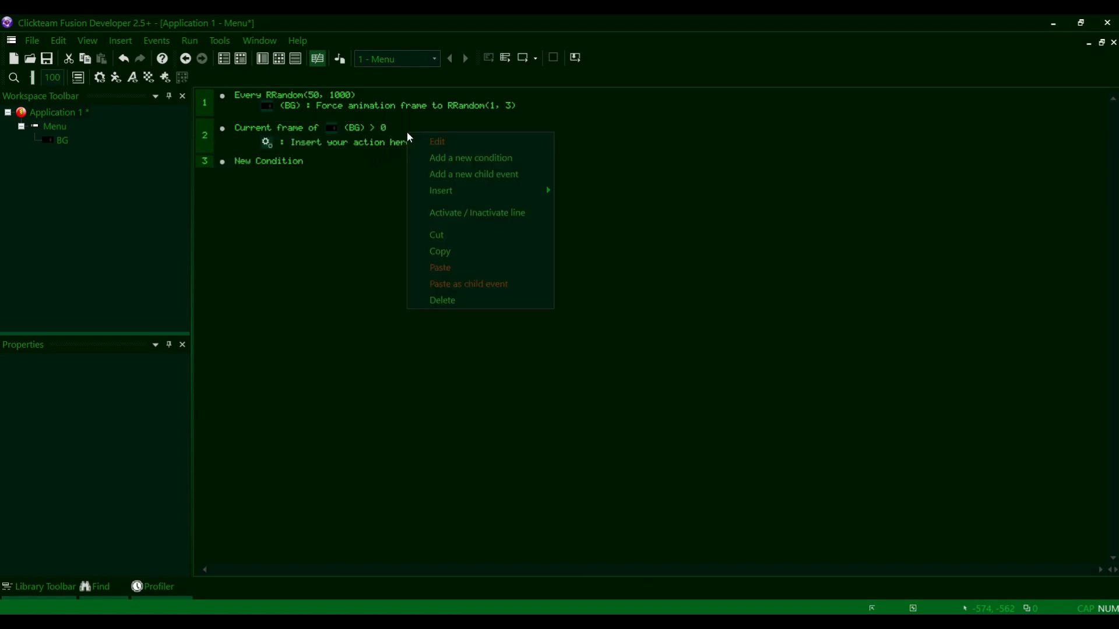
{"action": "right_click", "coordinate": [359, 131]}
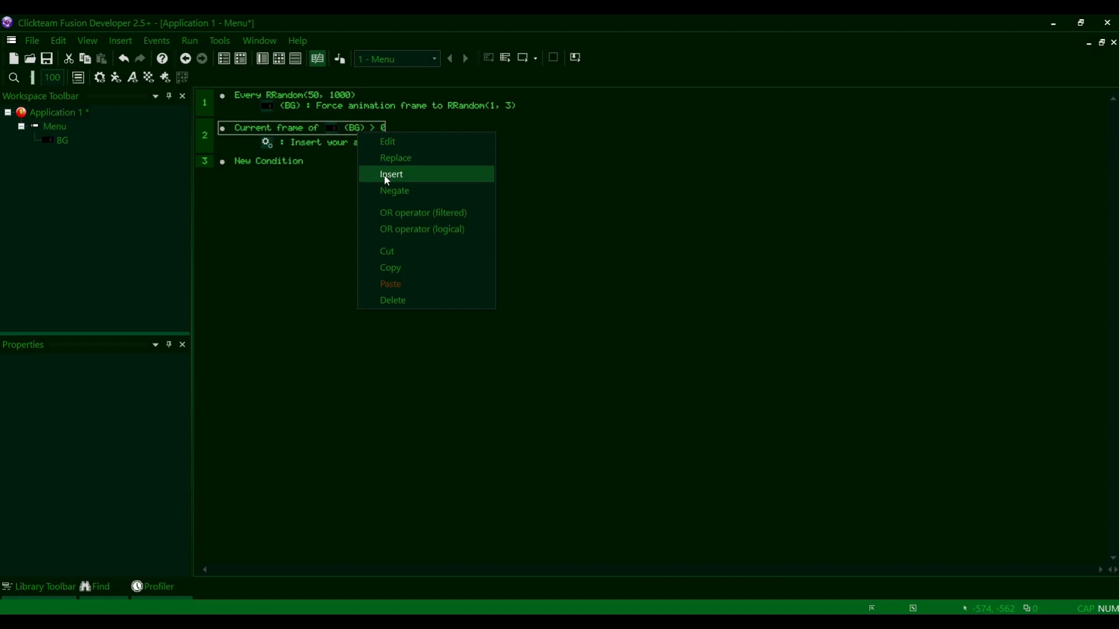
{"action": "left_click", "coordinate": [208, 124]}
{"action": "right_click", "coordinate": [208, 124]}
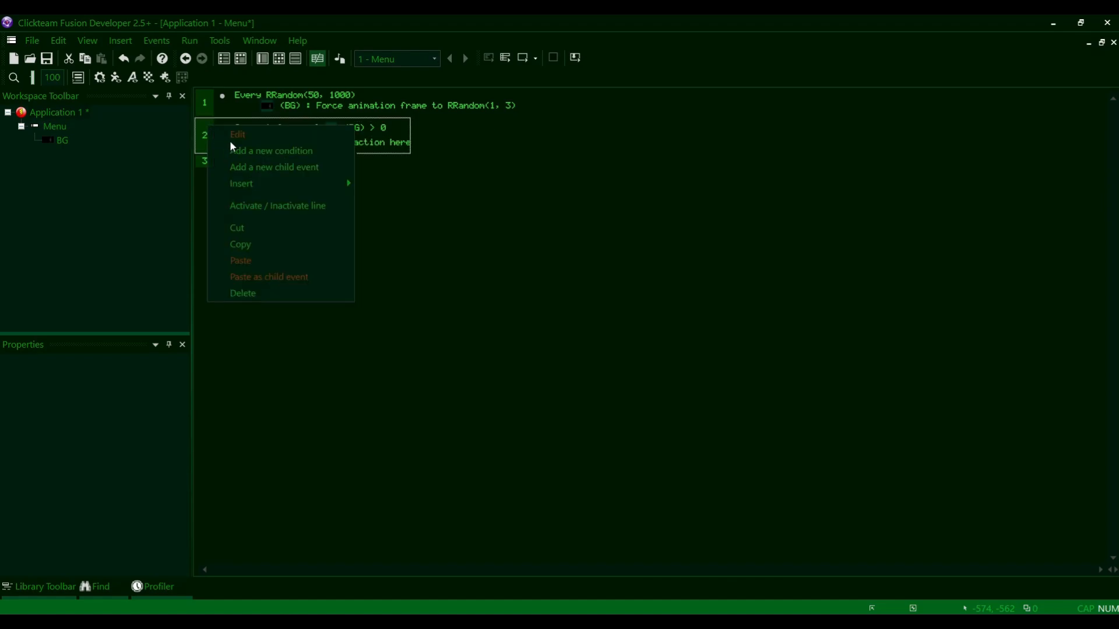
{"action": "left_click", "coordinate": [459, 183]}
{"action": "right_click", "coordinate": [398, 129]}
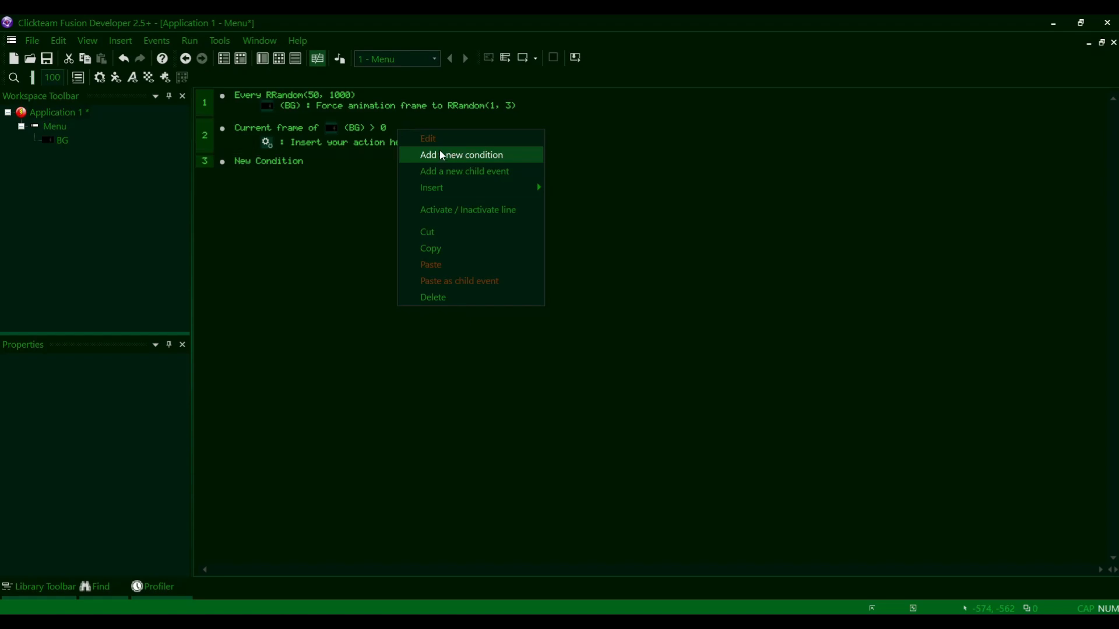
{"action": "right_click", "coordinate": [208, 138]}
{"action": "left_click", "coordinate": [255, 162]}
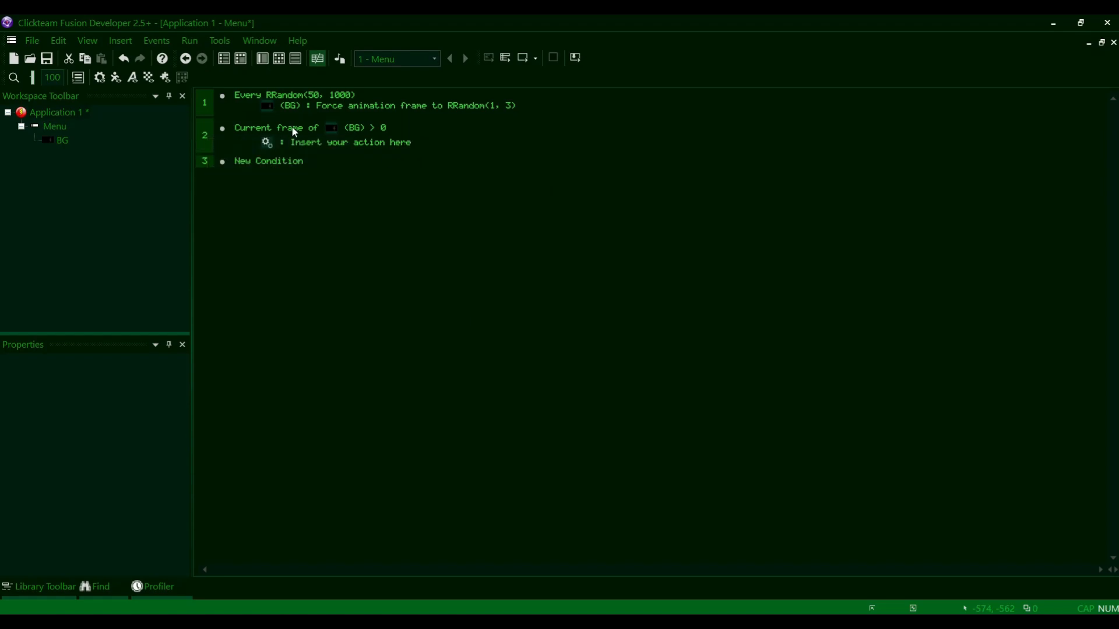
{"action": "right_click", "coordinate": [292, 126]}
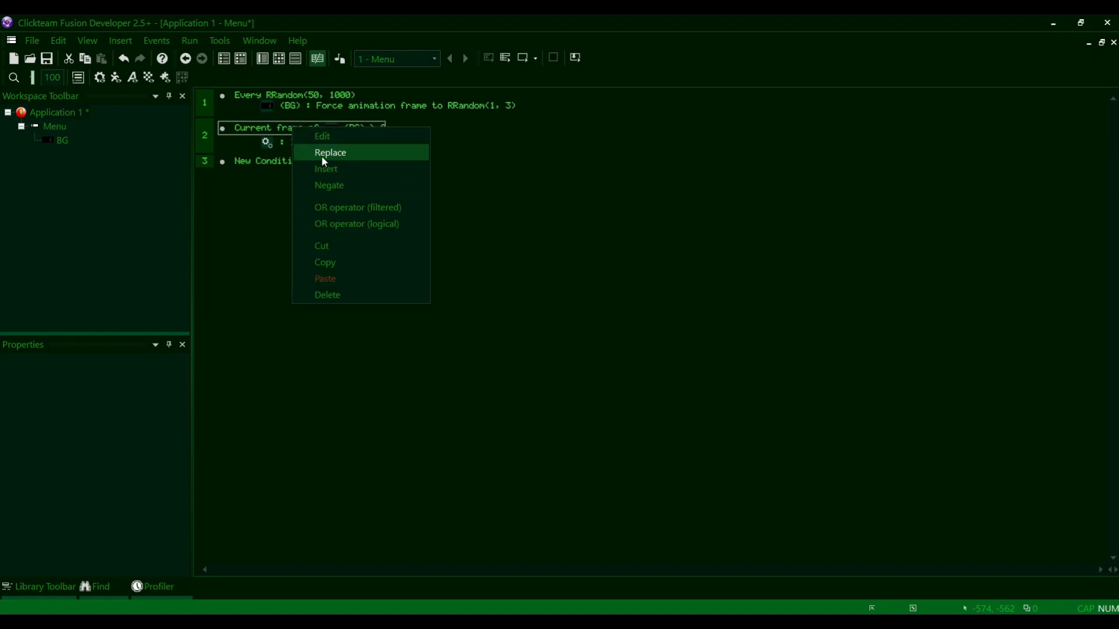
{"action": "left_click", "coordinate": [259, 188]}
{"action": "right_click", "coordinate": [282, 127]}
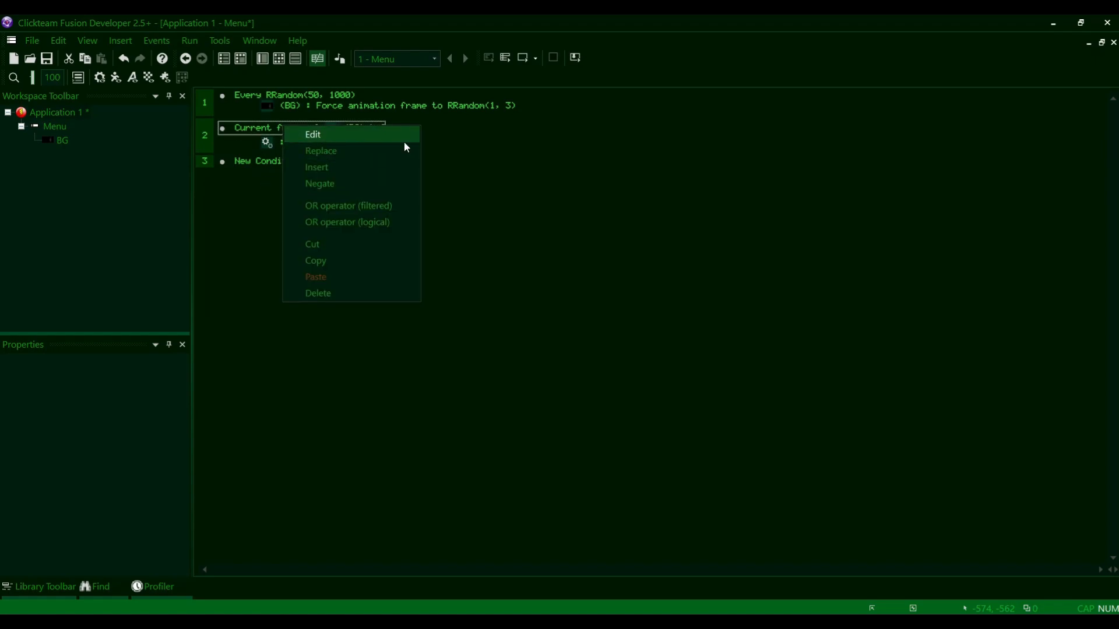
{"action": "left_click", "coordinate": [463, 211]}
{"action": "right_click", "coordinate": [400, 127]}
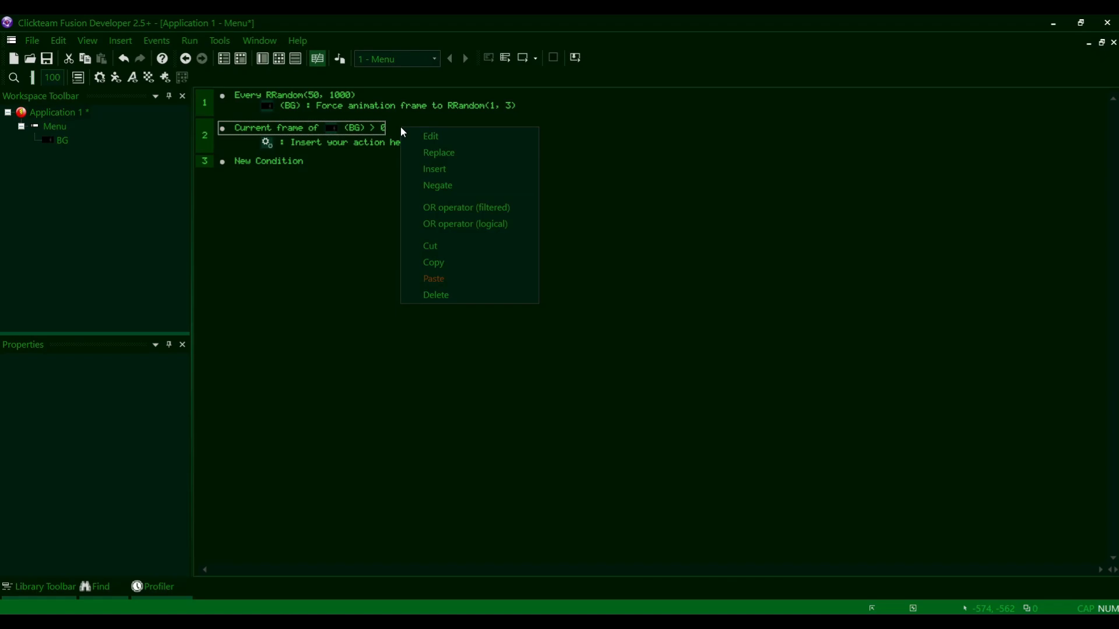
{"action": "left_click", "coordinate": [354, 192]}
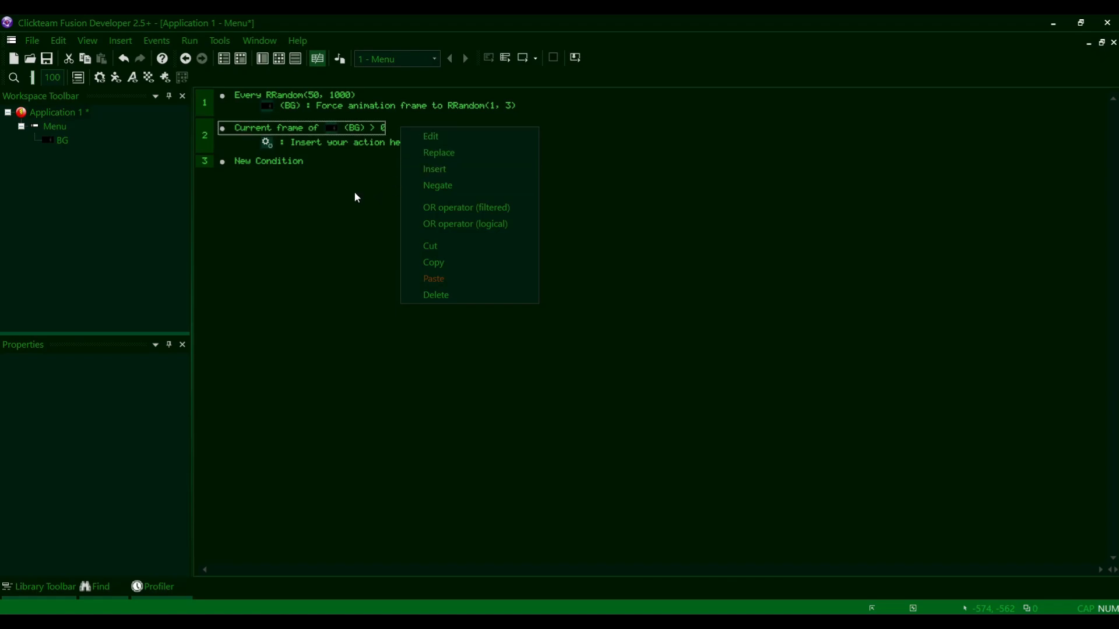
{"action": "right_click", "coordinate": [243, 142]}
{"action": "right_click", "coordinate": [212, 144]}
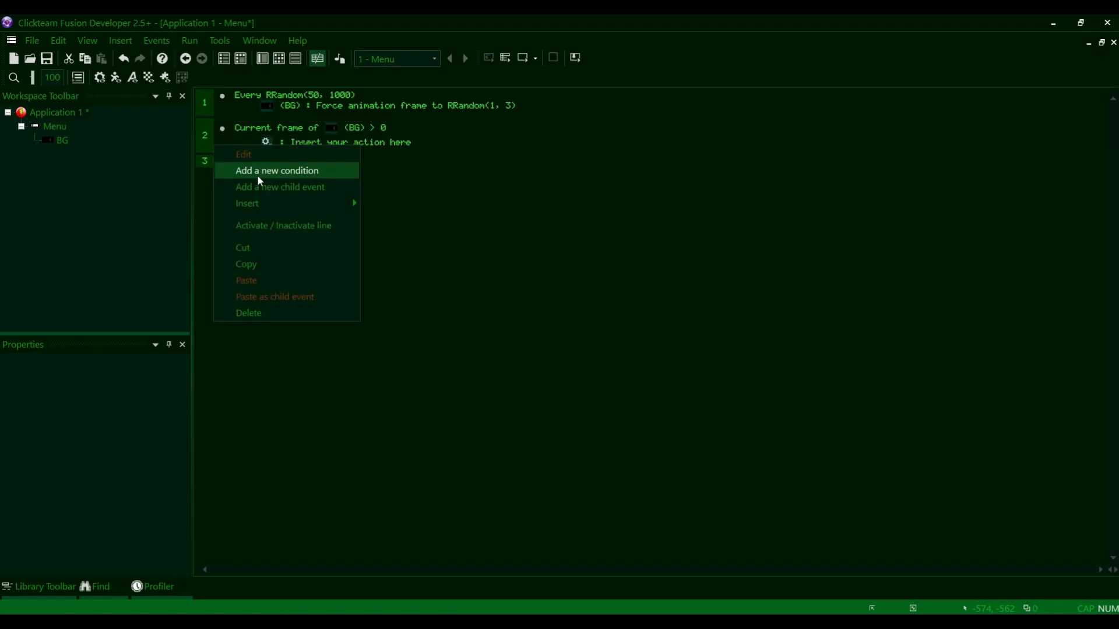
{"action": "left_click", "coordinate": [262, 203]}
{"action": "left_click", "coordinate": [426, 241]}
{"action": "left_click", "coordinate": [198, 246]}
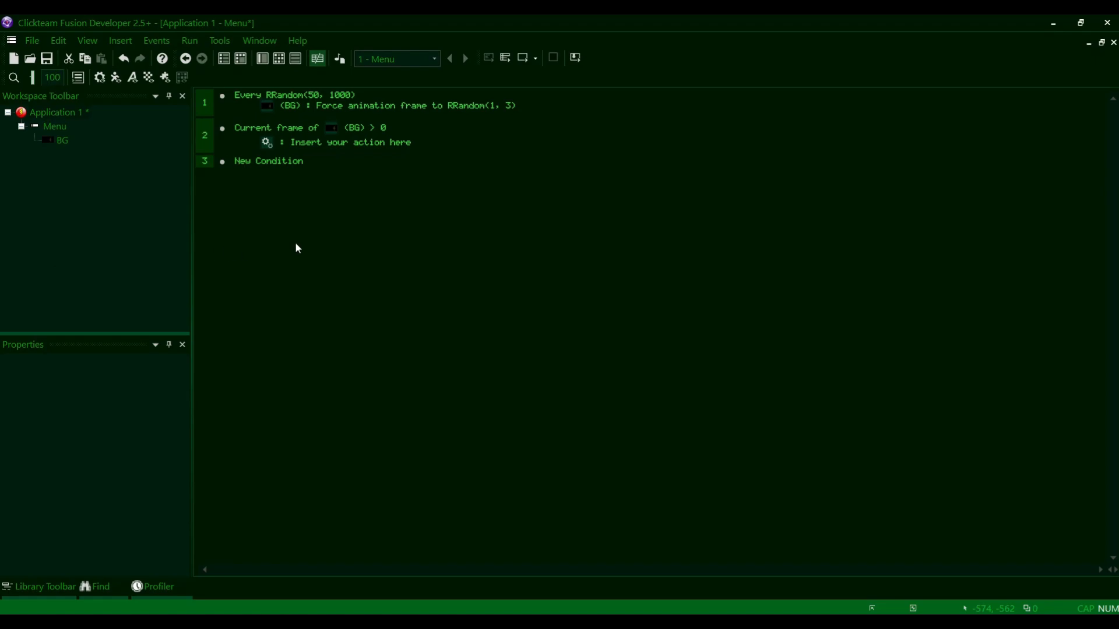
- Add an Every timer condition to the second event, with its interval calculated as the random range RRandom(5, 50)
{"action": "right_click", "coordinate": [205, 143]}
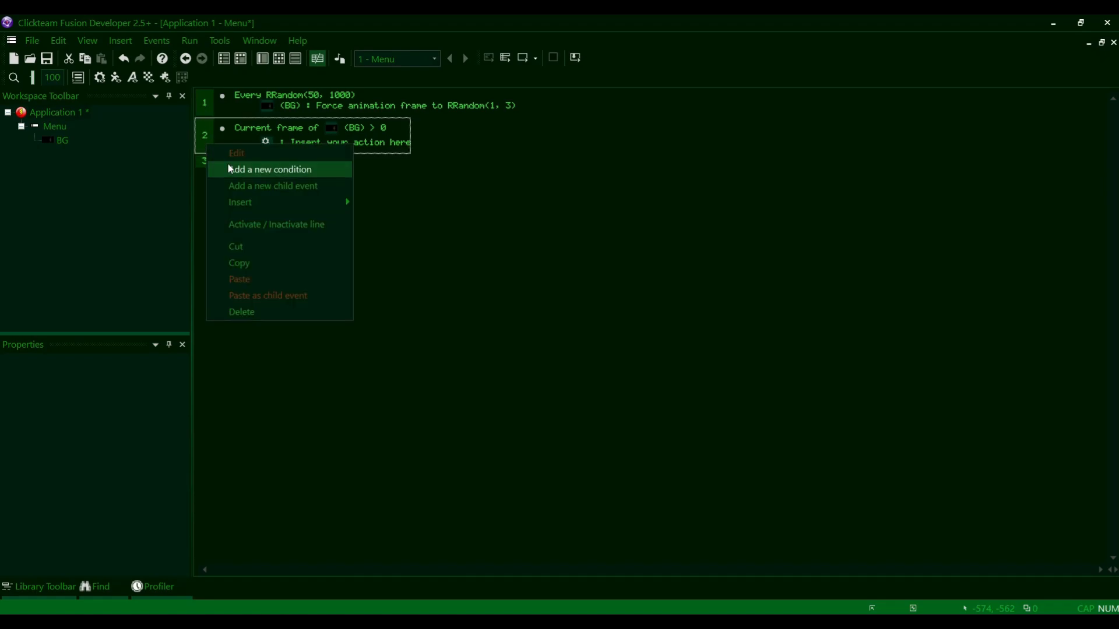
{"action": "left_click", "coordinate": [263, 170]}
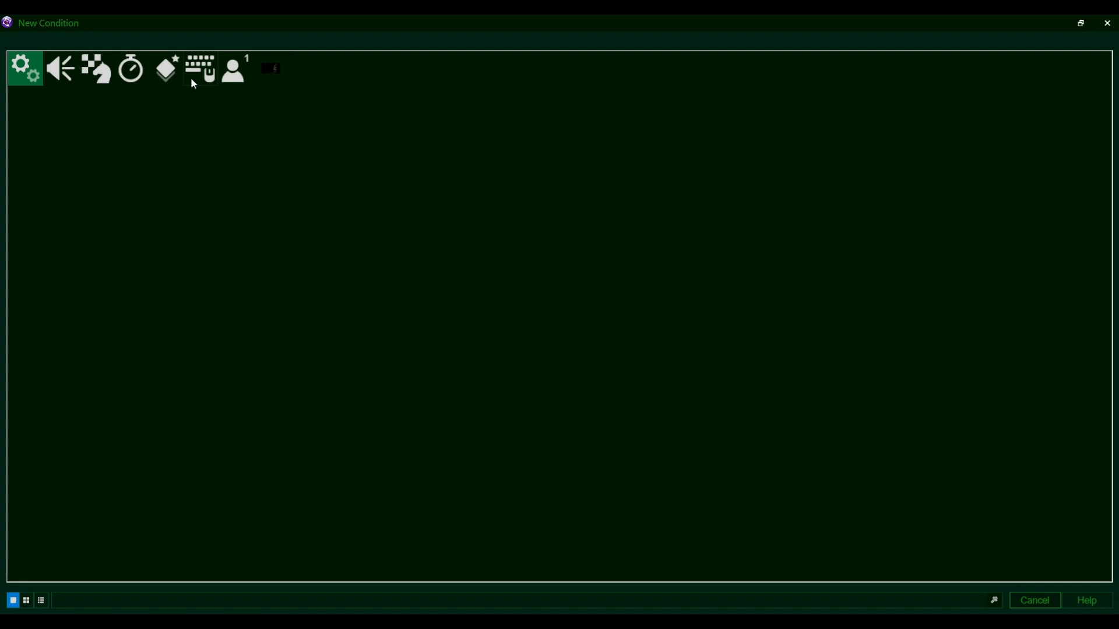
{"action": "left_click", "coordinate": [127, 74]}
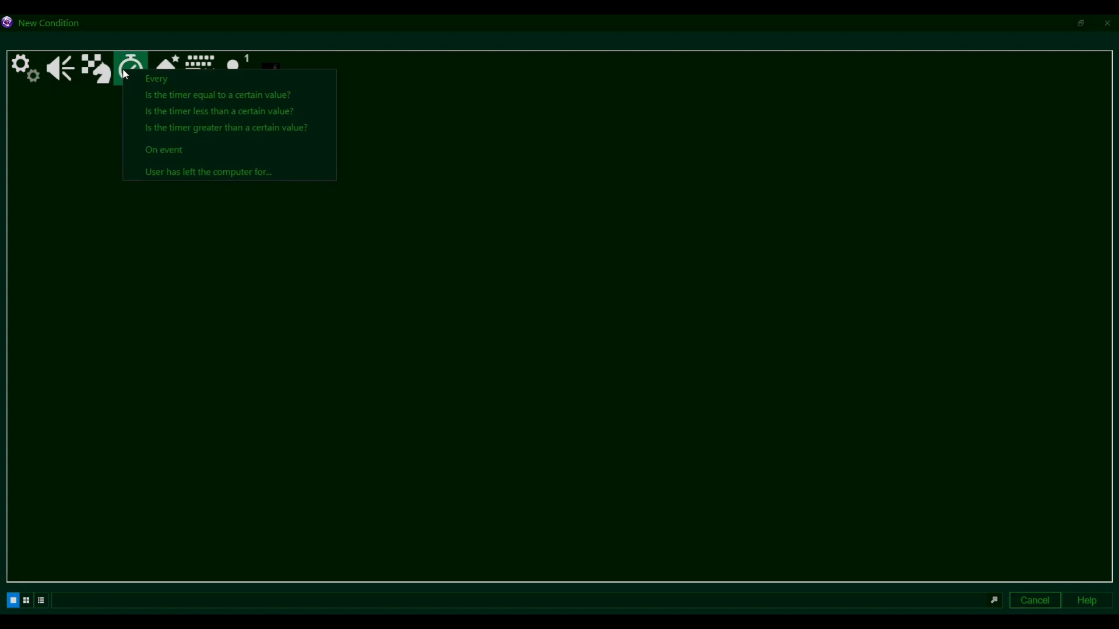
{"action": "left_click", "coordinate": [160, 81]}
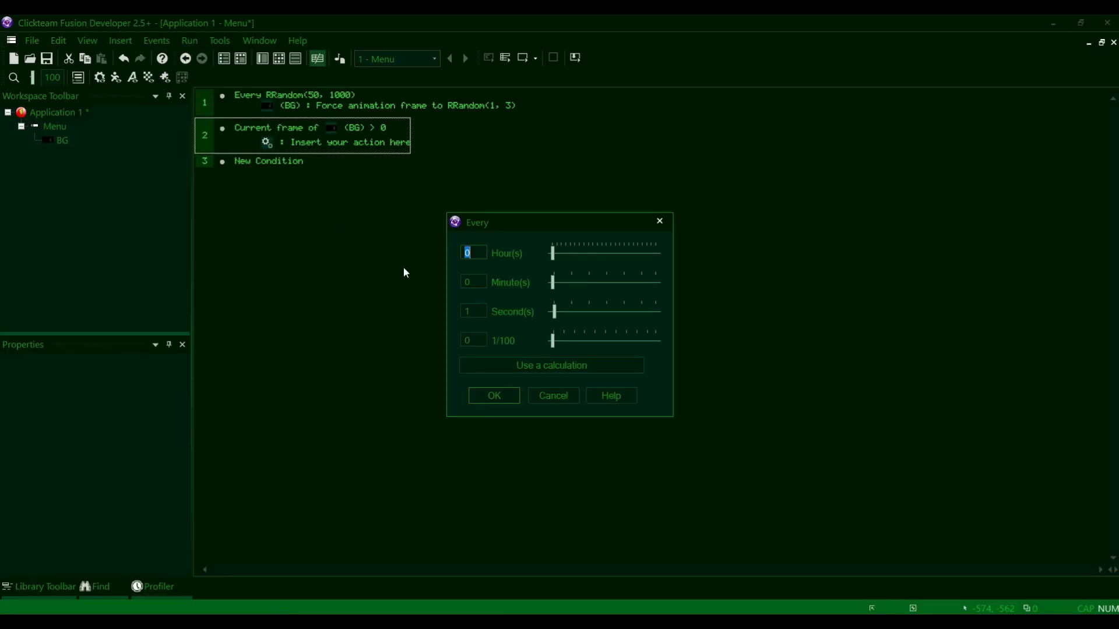
{"action": "left_click", "coordinate": [545, 363]}
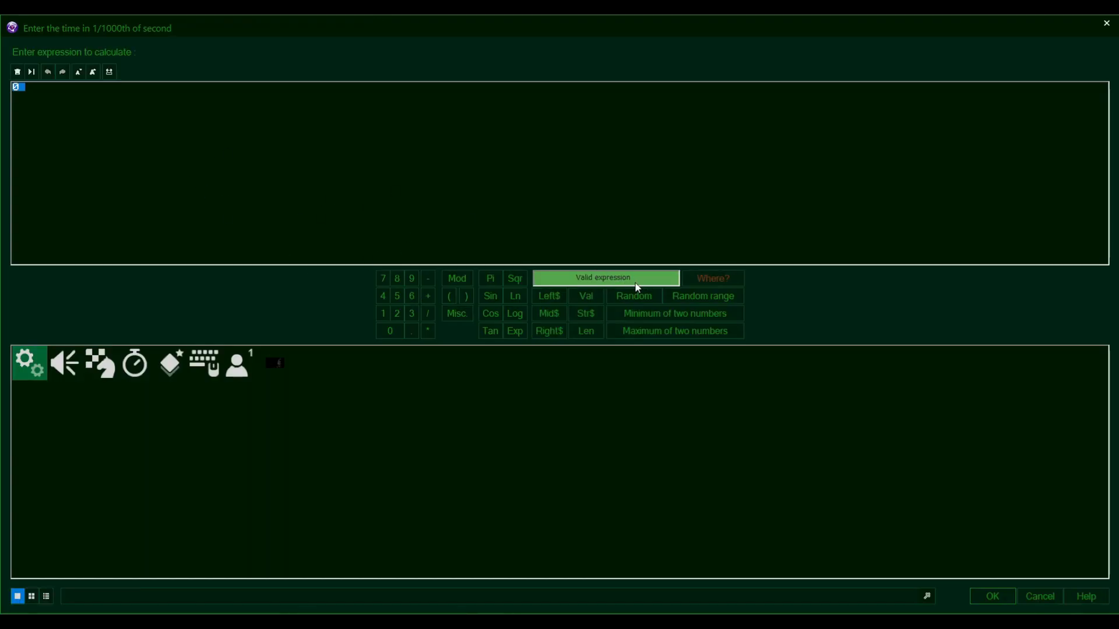
{"action": "left_click", "coordinate": [685, 296]}
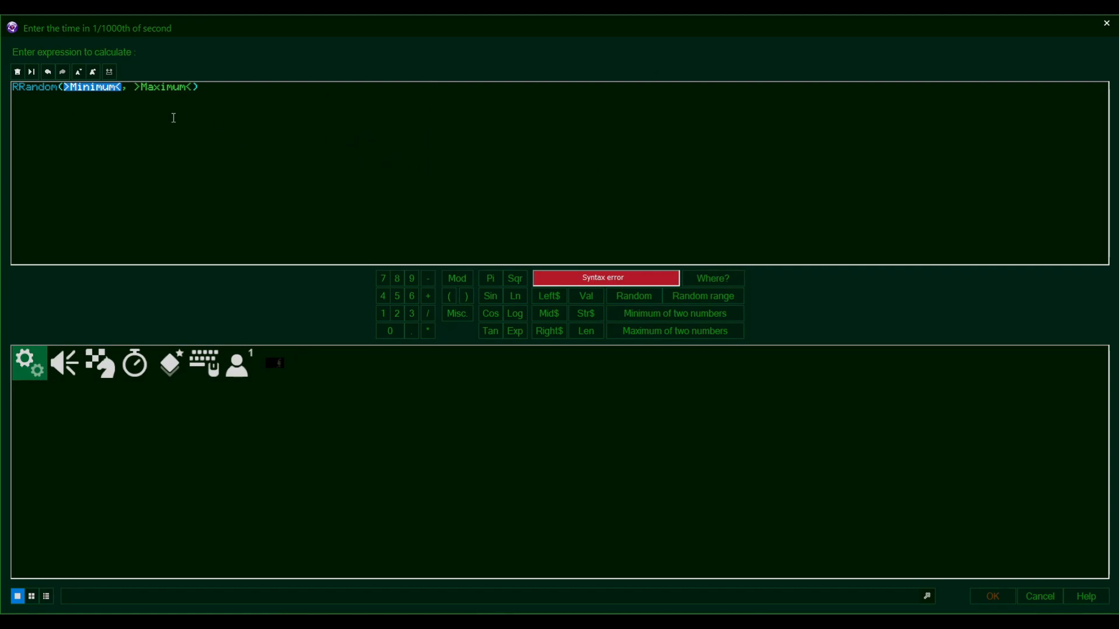
{"action": "type", "text": "5"}
{"action": "double_click", "coordinate": [115, 89]}
{"action": "key", "text": "BackSpace"}
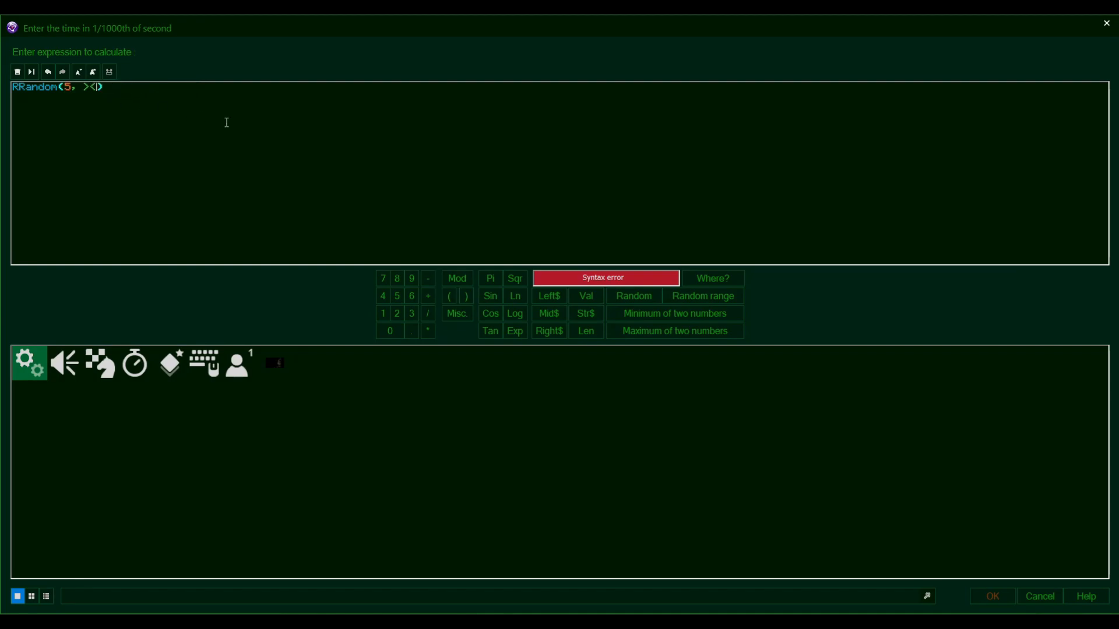
{"action": "type", "text": "50"}
{"action": "key", "text": "Return"}
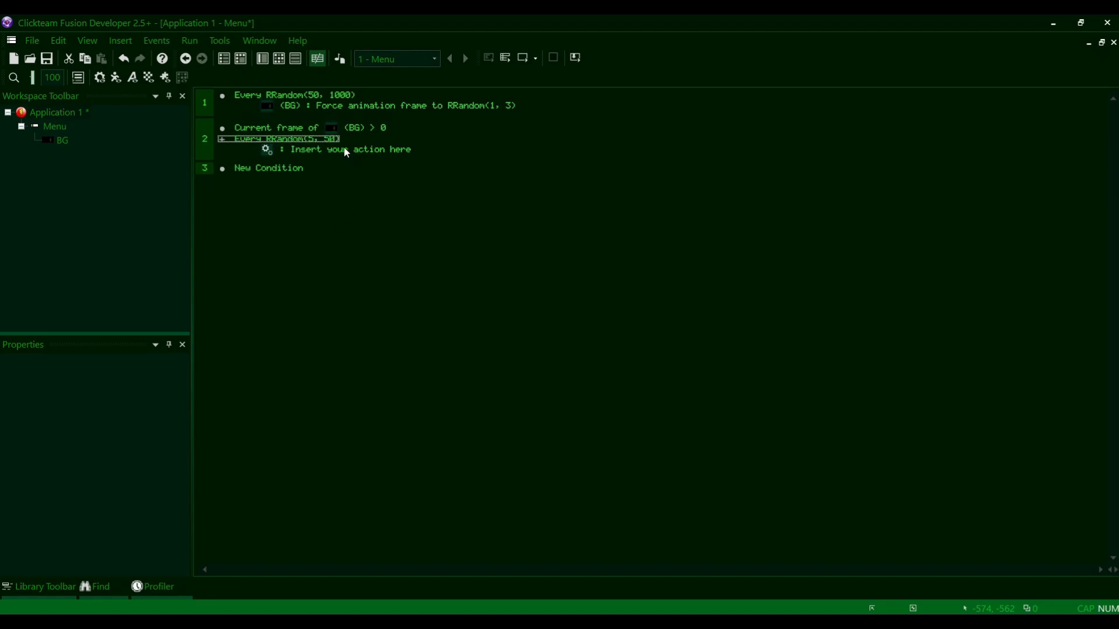
- Add an action to the second event that changes BG's animation frame to 0, and test the frame in a preview run
{"action": "left_click", "coordinate": [328, 151]}
{"action": "double_click", "coordinate": [329, 152]}
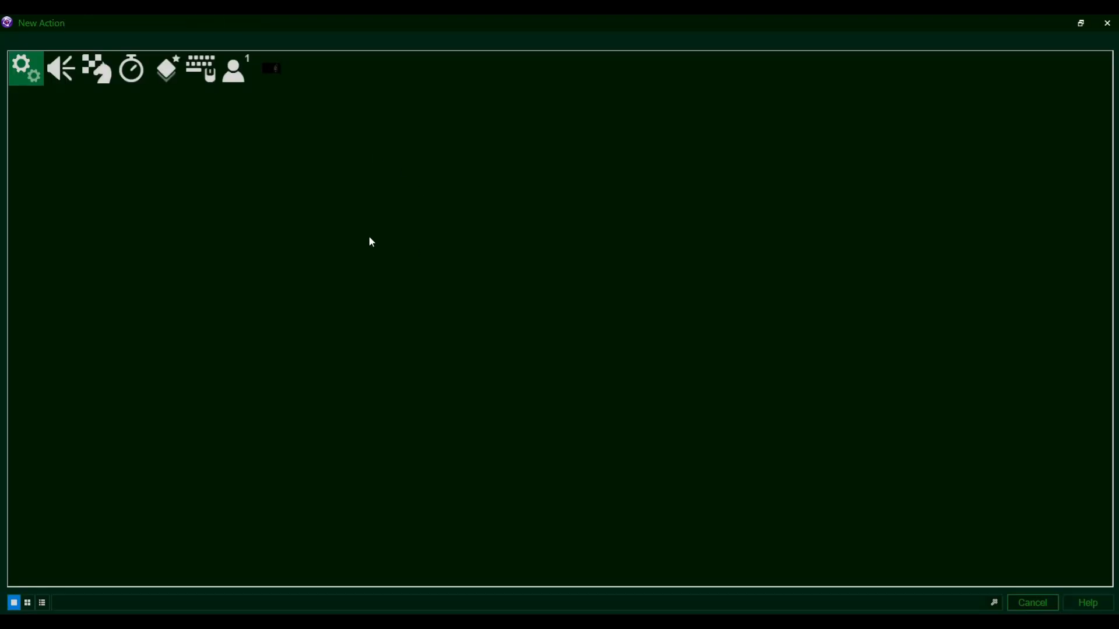
{"action": "left_click", "coordinate": [271, 72]}
{"action": "mouse_move", "coordinate": [349, 114]}
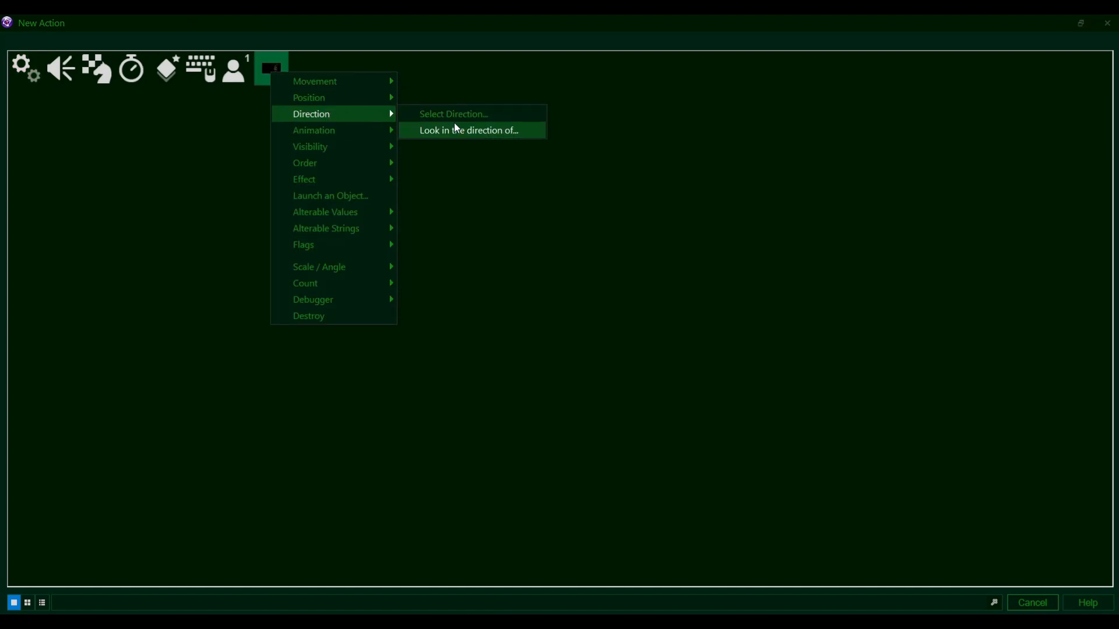
{"action": "mouse_move", "coordinate": [381, 130]}
{"action": "mouse_move", "coordinate": [499, 163]}
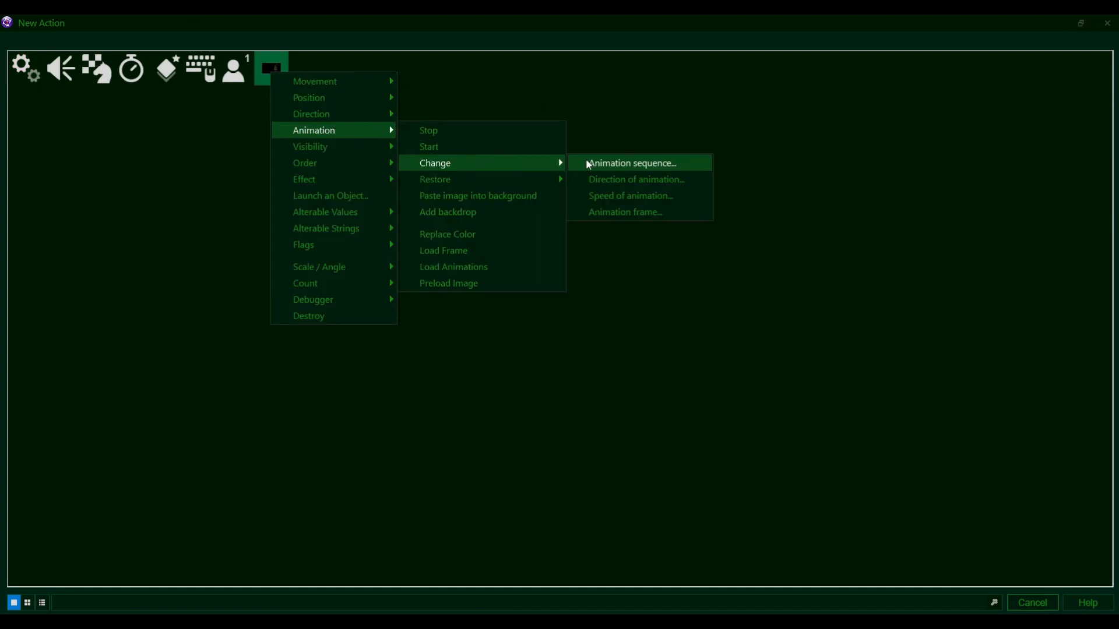
{"action": "left_click", "coordinate": [643, 217]}
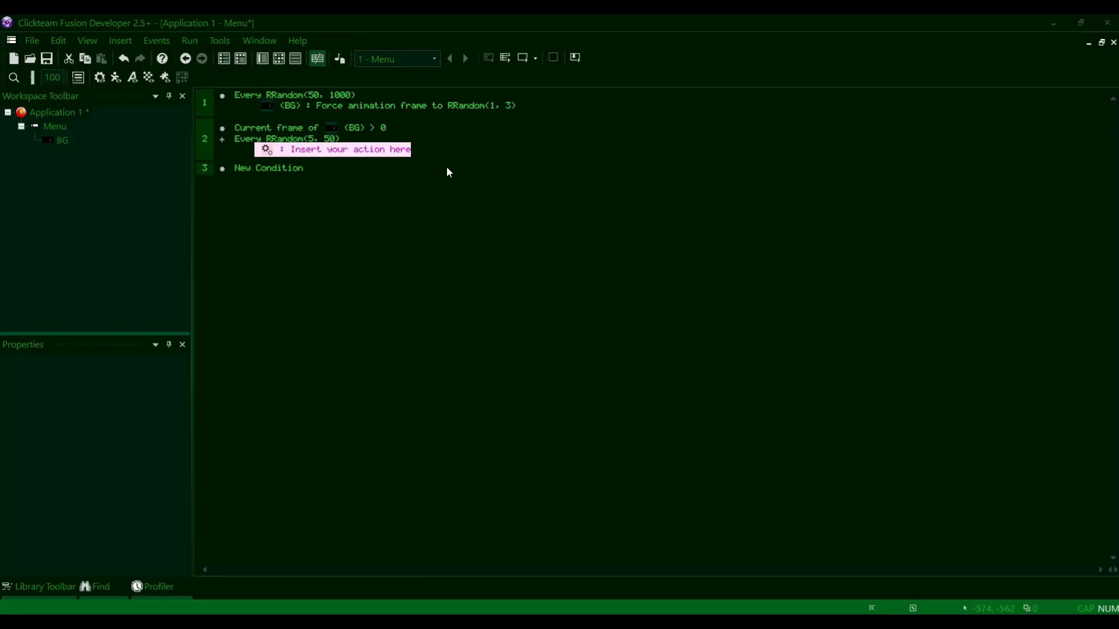
{"action": "key", "text": "Return"}
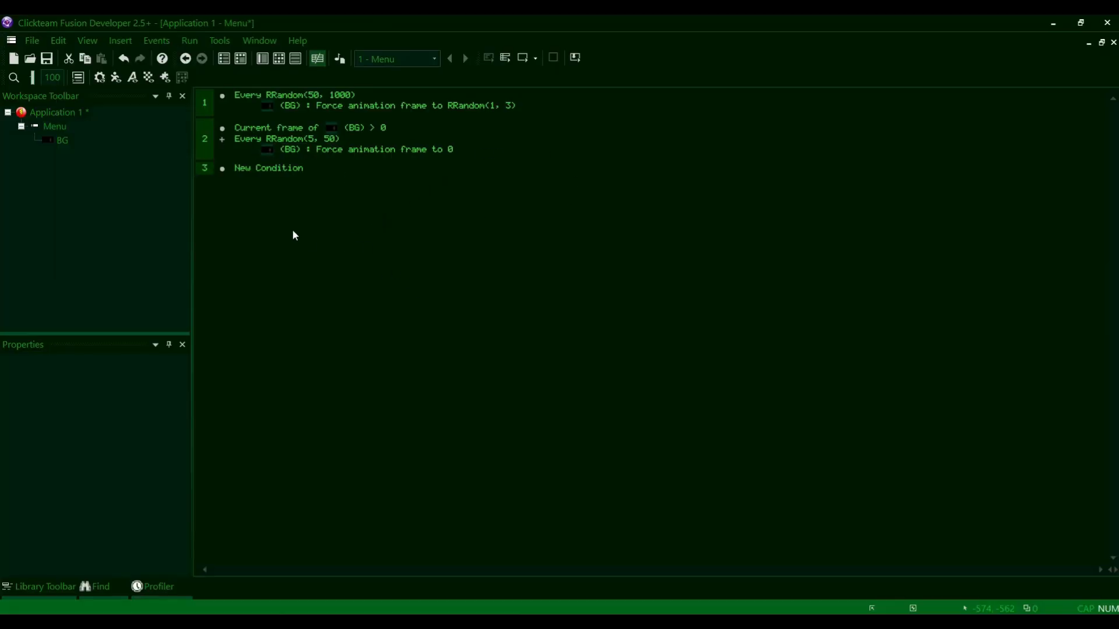
{"action": "left_click", "coordinate": [521, 59]}
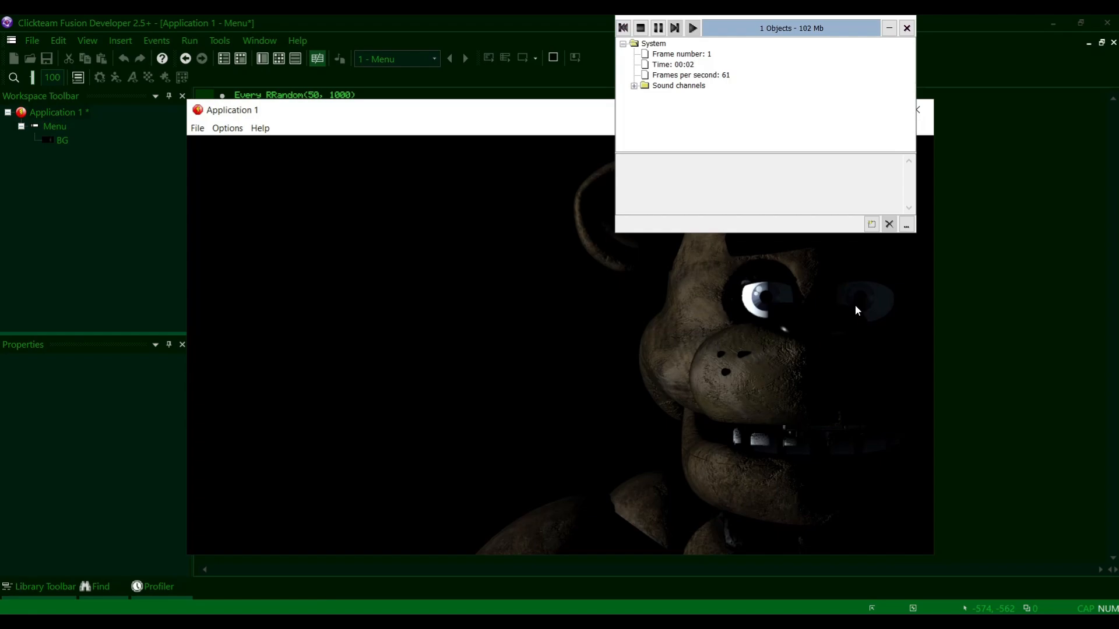
{"action": "left_click", "coordinate": [925, 114]}
- Change the second event's Every interval to RRandom(5, 150) and run the frame again to check the flicker
{"action": "double_click", "coordinate": [291, 138]}
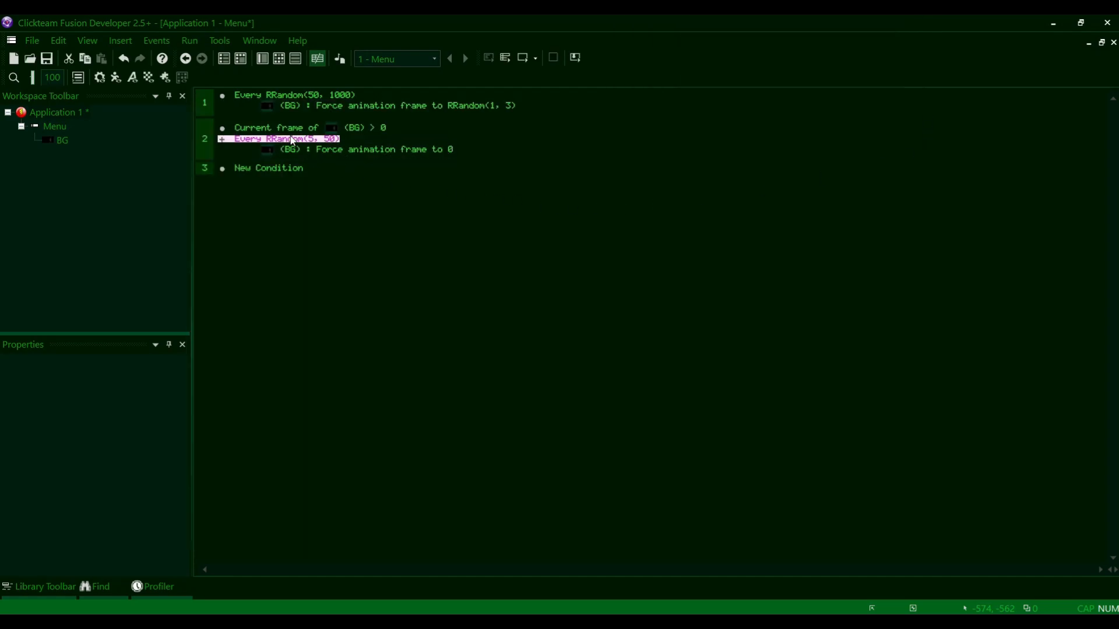
{"action": "left_click", "coordinate": [259, 133]}
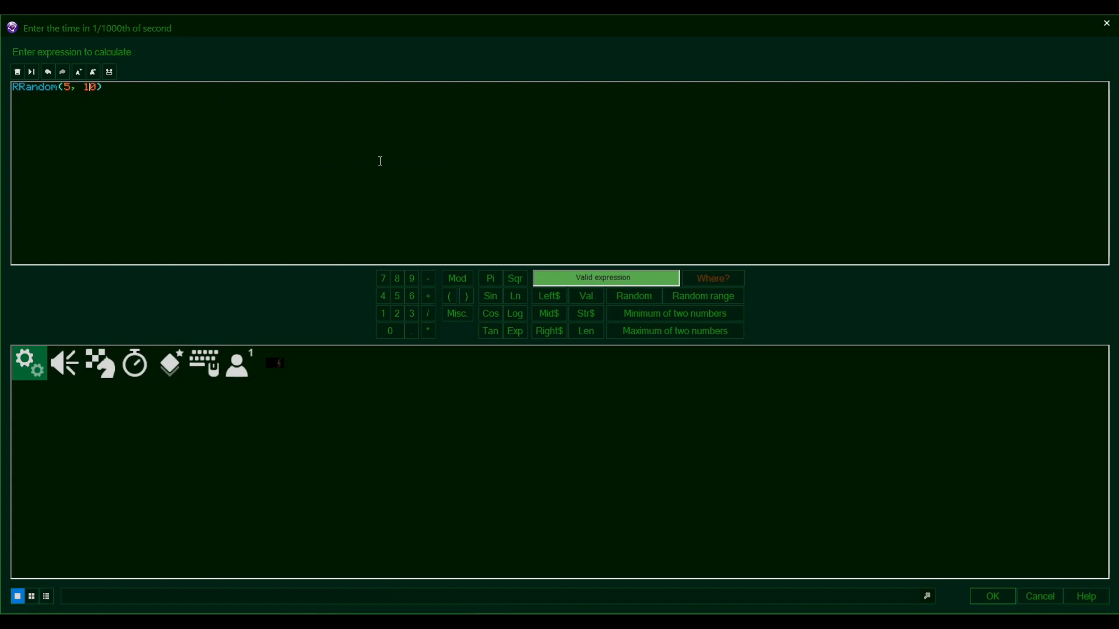
{"action": "type", "text": "1"}
{"action": "key", "text": "Return"}
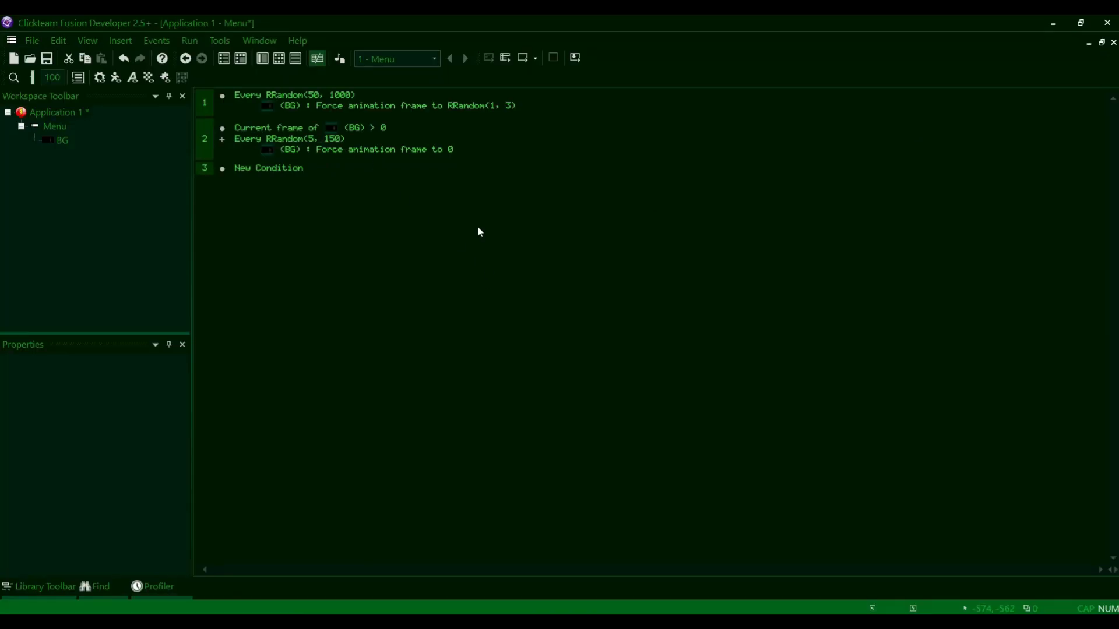
{"action": "left_click", "coordinate": [524, 57]}
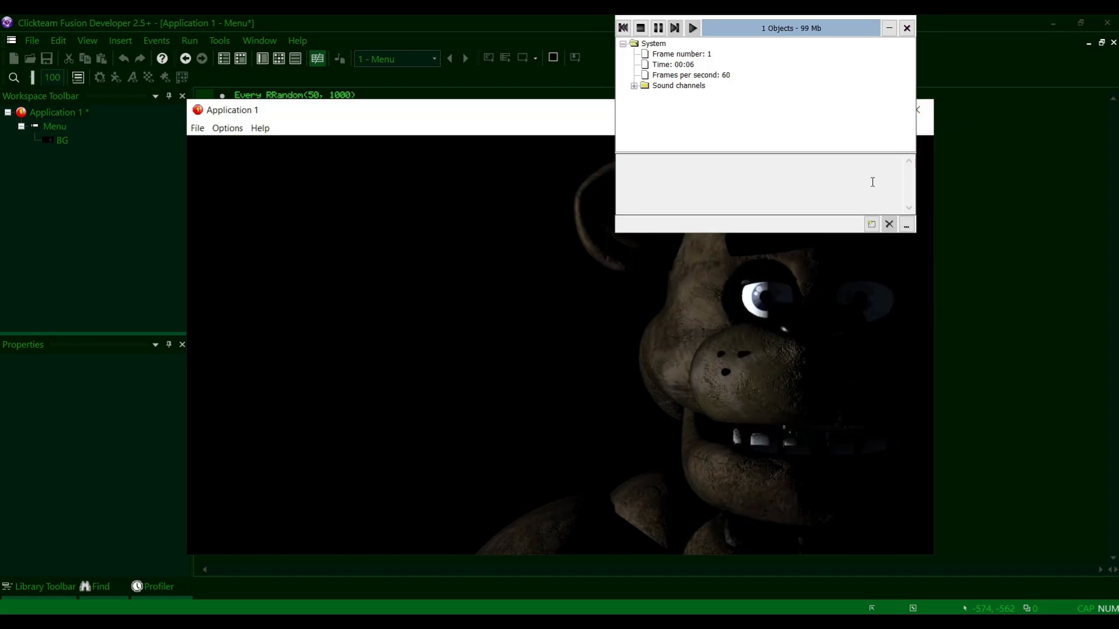
{"action": "left_click", "coordinate": [926, 114]}
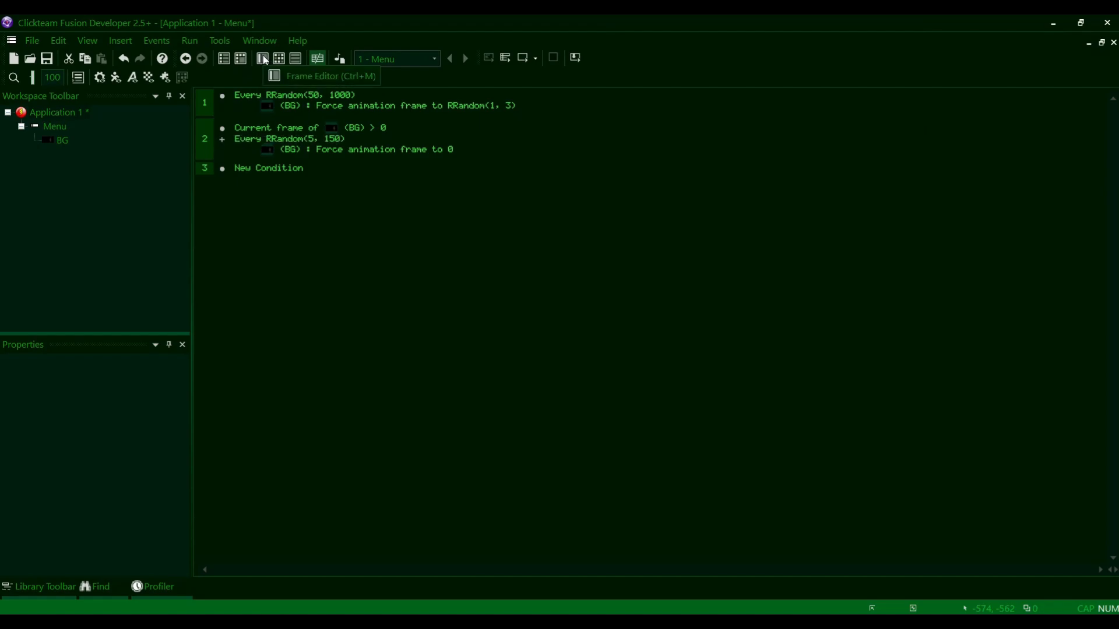
- Insert a new Active object in the Menu frame's layout, in the empty area beside the Freddy background
{"action": "left_click", "coordinate": [263, 59]}
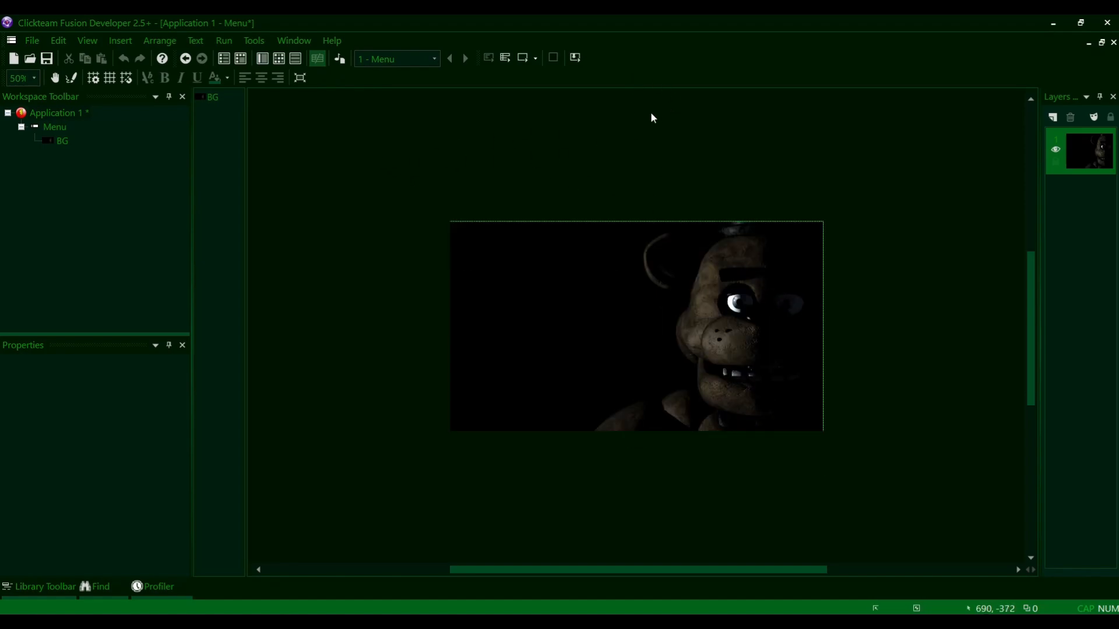
{"action": "right_click", "coordinate": [484, 155]}
{"action": "left_click", "coordinate": [527, 178]}
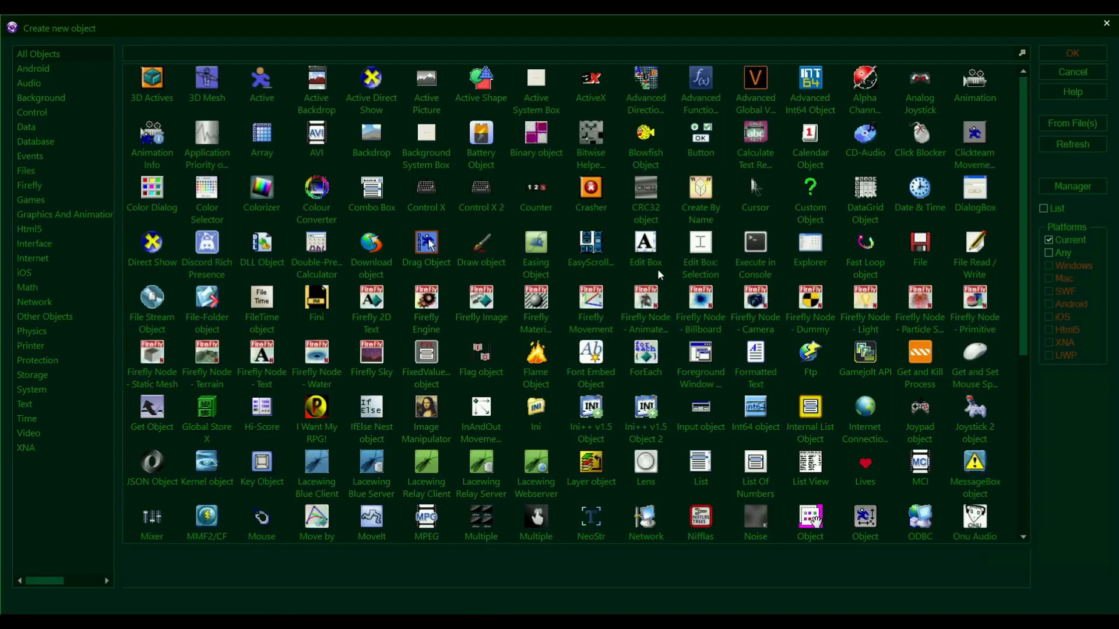
{"action": "double_click", "coordinate": [265, 80]}
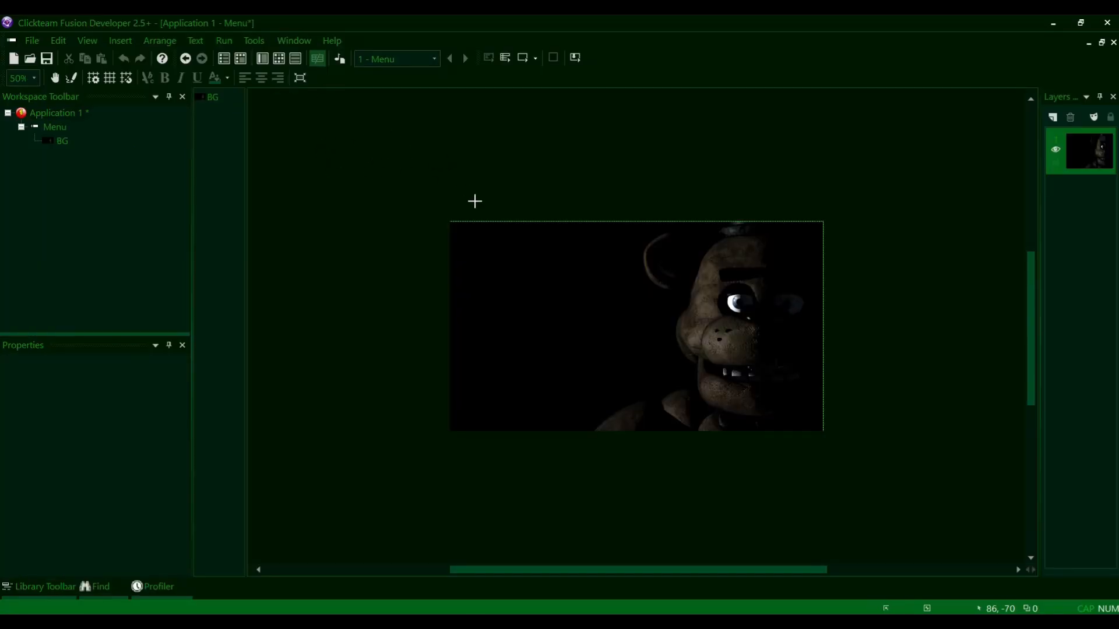
{"action": "left_click", "coordinate": [377, 220]}
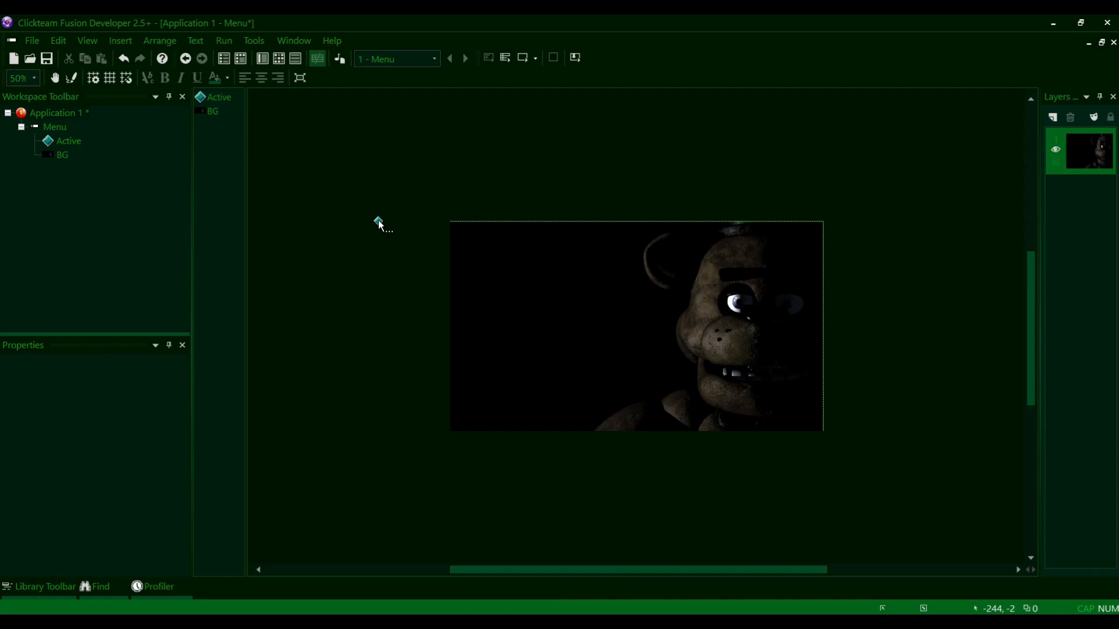
- Open the new Active object's image for editing and browse to the Static folder within Textures to import an image
{"action": "double_click", "coordinate": [379, 222]}
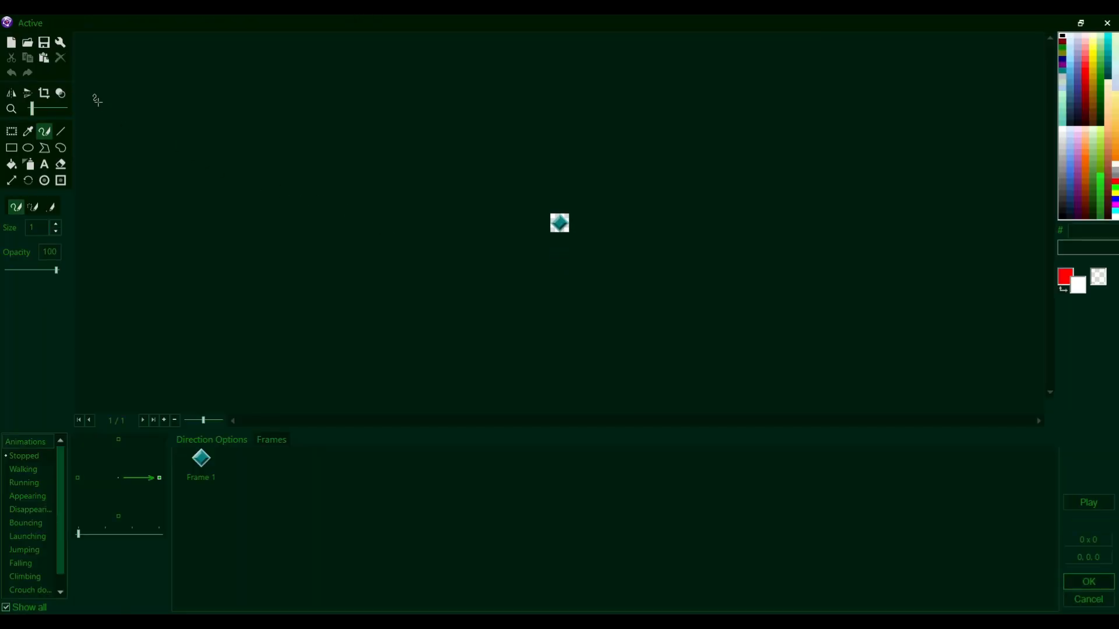
{"action": "left_click", "coordinate": [28, 43]}
{"action": "left_click", "coordinate": [315, 47]}
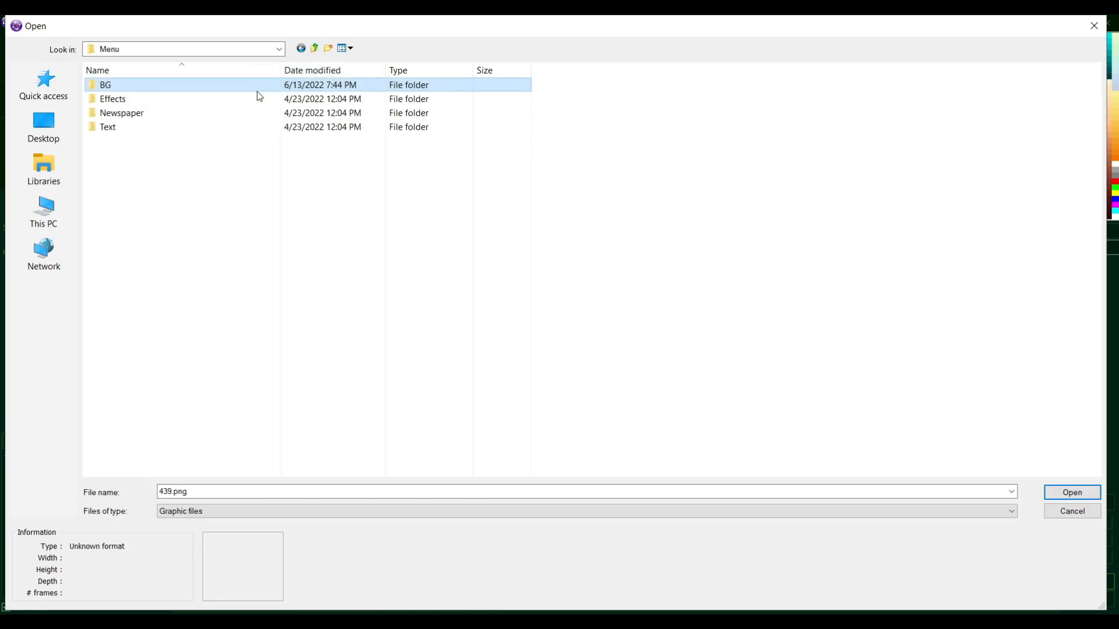
{"action": "left_click", "coordinate": [315, 48]}
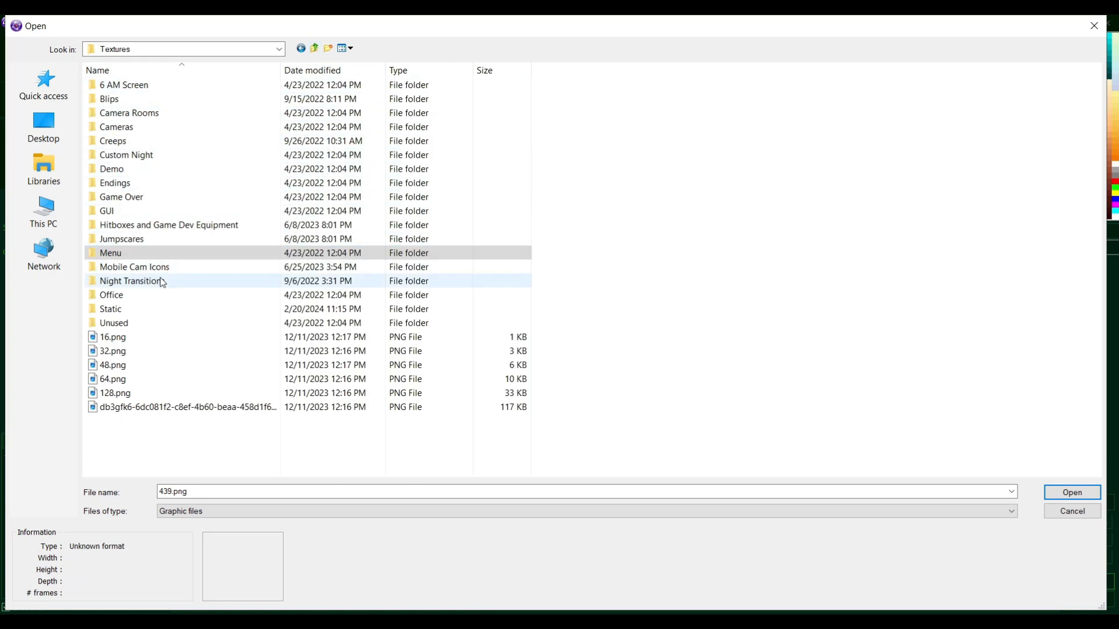
{"action": "left_click", "coordinate": [149, 311]}
{"action": "double_click", "coordinate": [149, 310]}
- Preview the numbered static images in the Static folder to compare how they look in sequence
{"action": "left_click", "coordinate": [114, 106]}
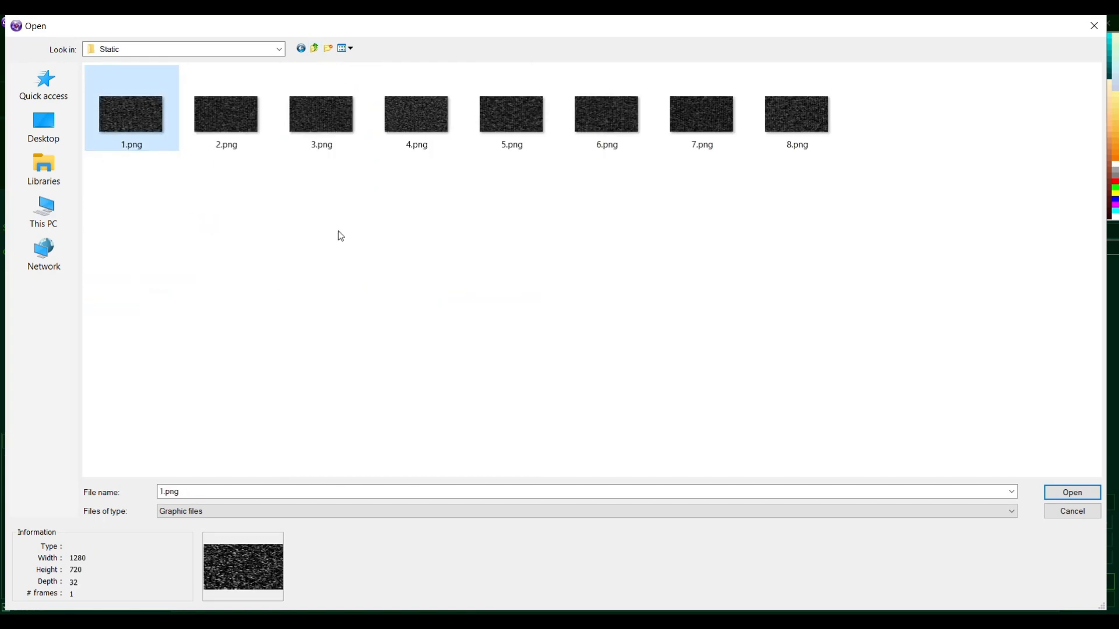
{"action": "left_click", "coordinate": [228, 113]}
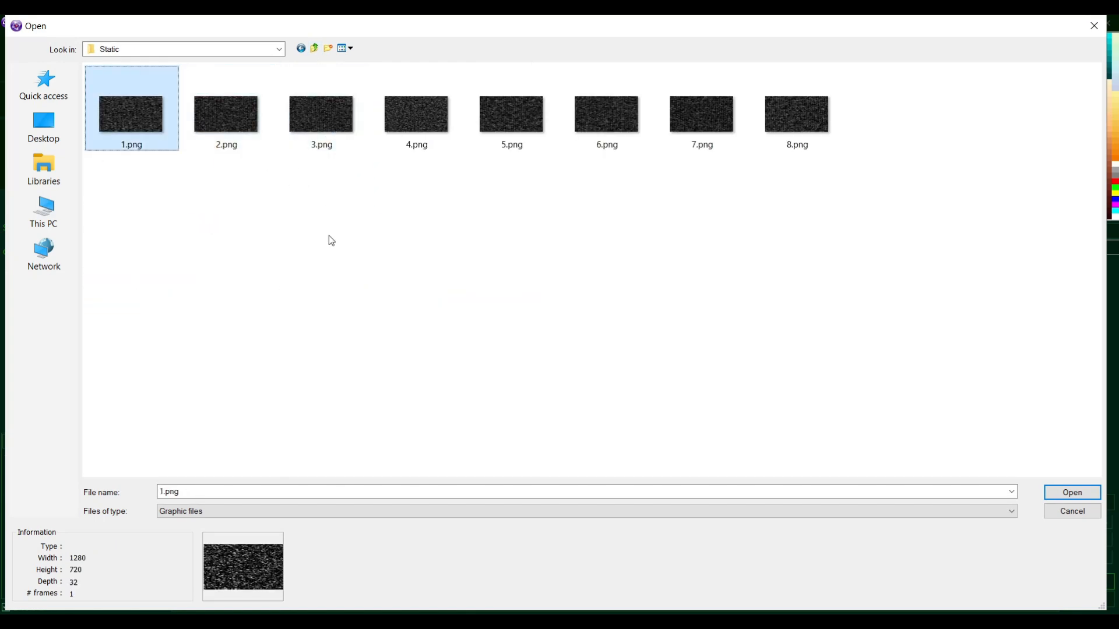
{"action": "key", "text": "Right"}
{"action": "key", "text": "Right"}
{"action": "key", "text": "Right"}
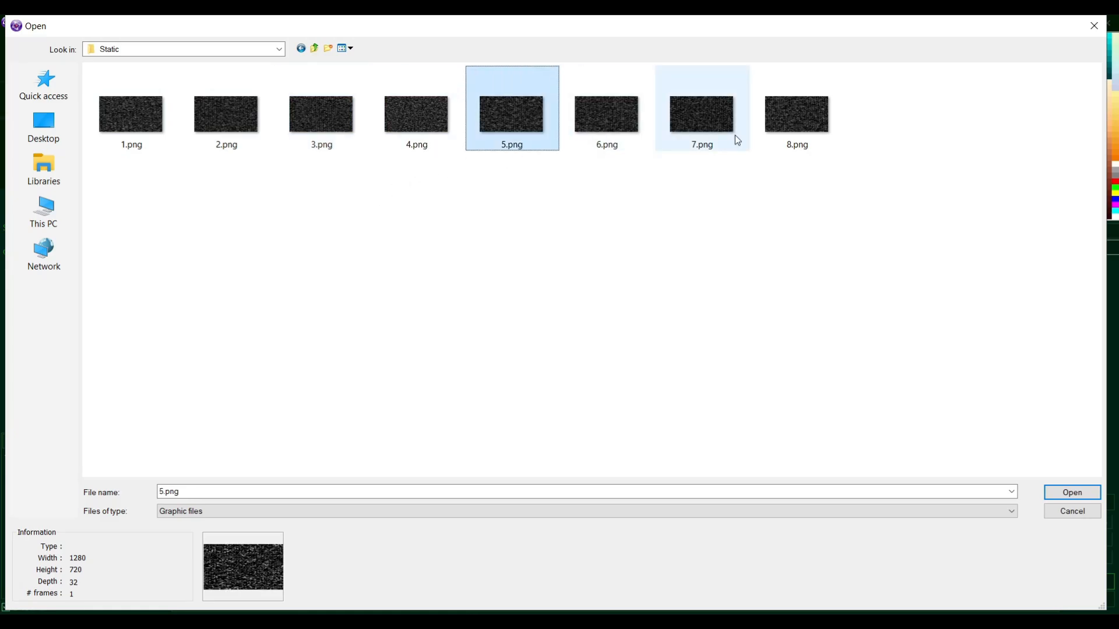
{"action": "left_click", "coordinate": [768, 138]}
{"action": "key", "text": "Left"}
{"action": "key", "text": "Left"}
{"action": "key", "text": "Left"}
{"action": "key", "text": "Left"}
{"action": "key", "text": "Left"}
{"action": "key", "text": "Left"}
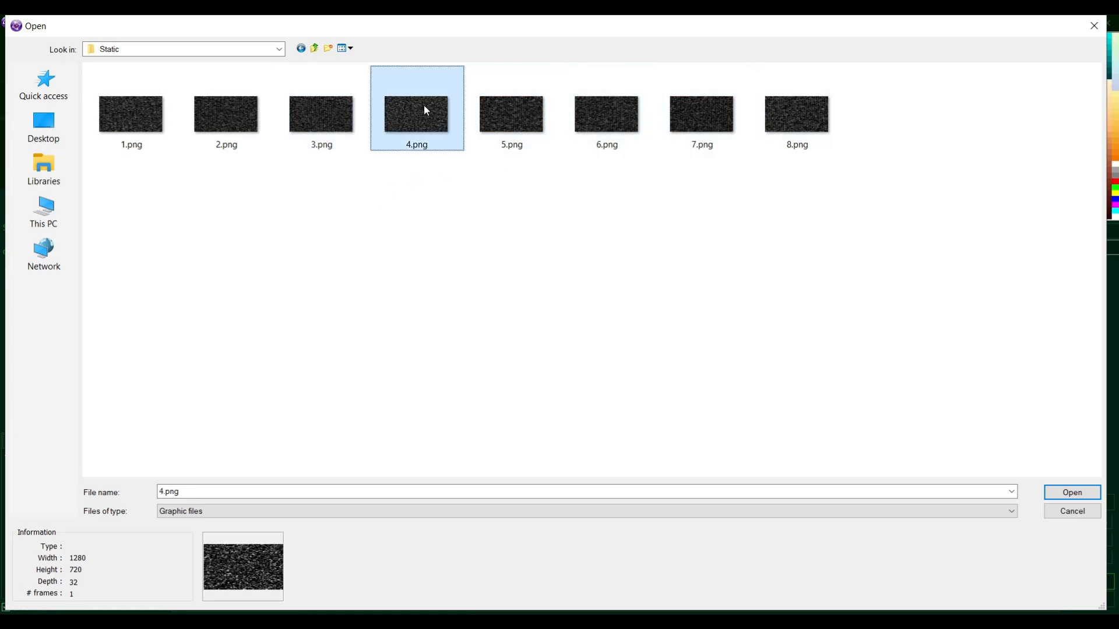
{"action": "left_click", "coordinate": [162, 128]}
{"action": "left_click", "coordinate": [324, 125]}
{"action": "left_click", "coordinate": [400, 120]}
- Import the static sequence starting from 1.png as an animation, frames 1 to 8, replacing the Active object's current animation
{"action": "double_click", "coordinate": [149, 123]}
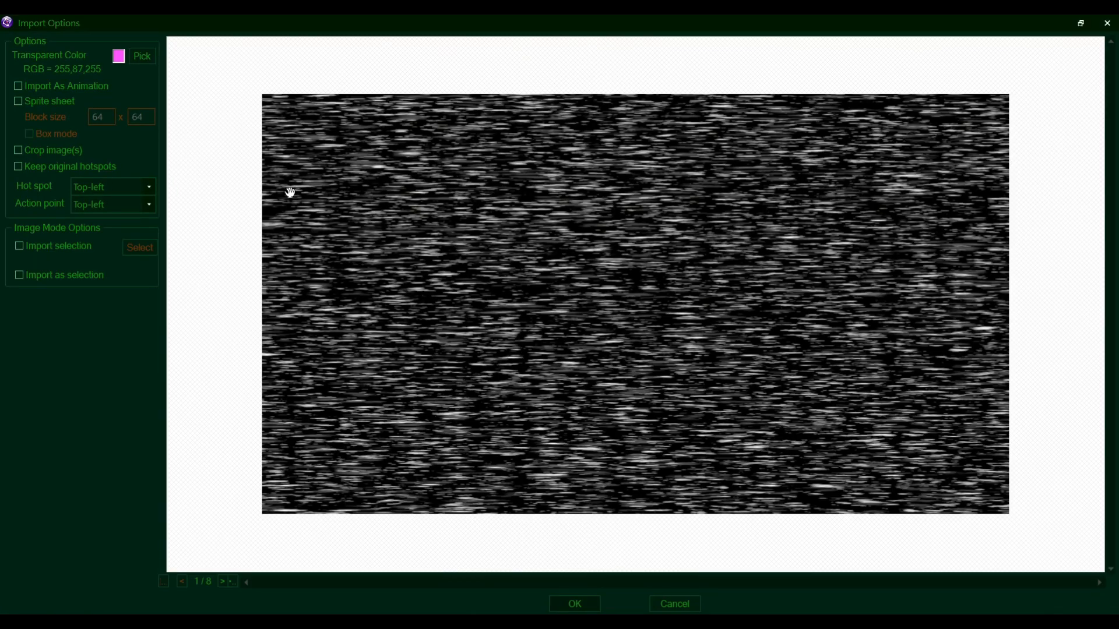
{"action": "left_click", "coordinate": [71, 85]}
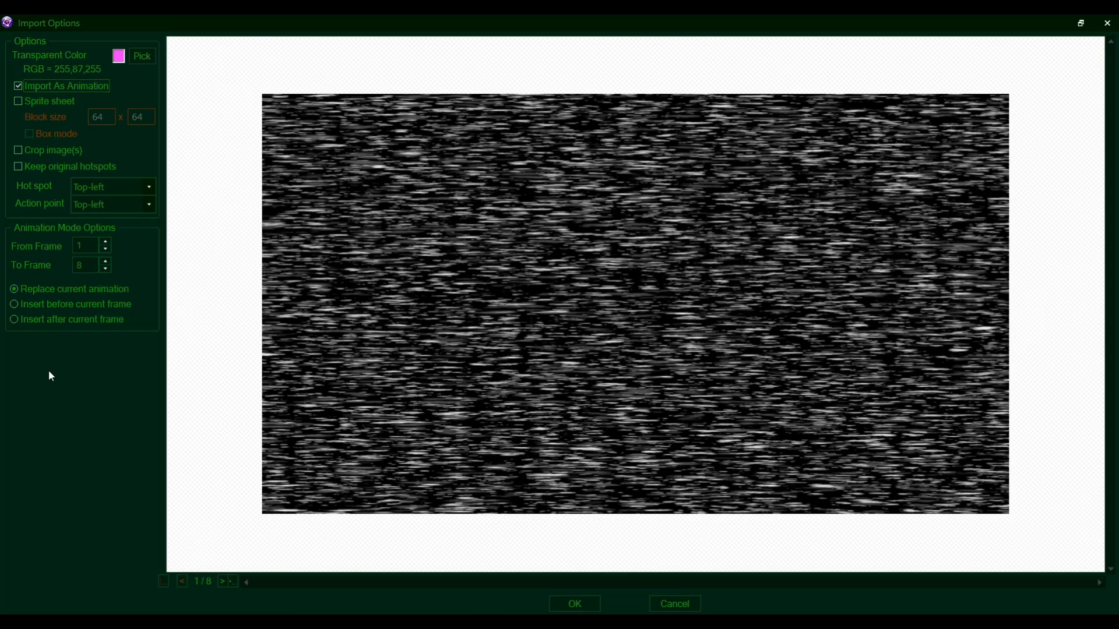
{"action": "key", "text": "Return"}
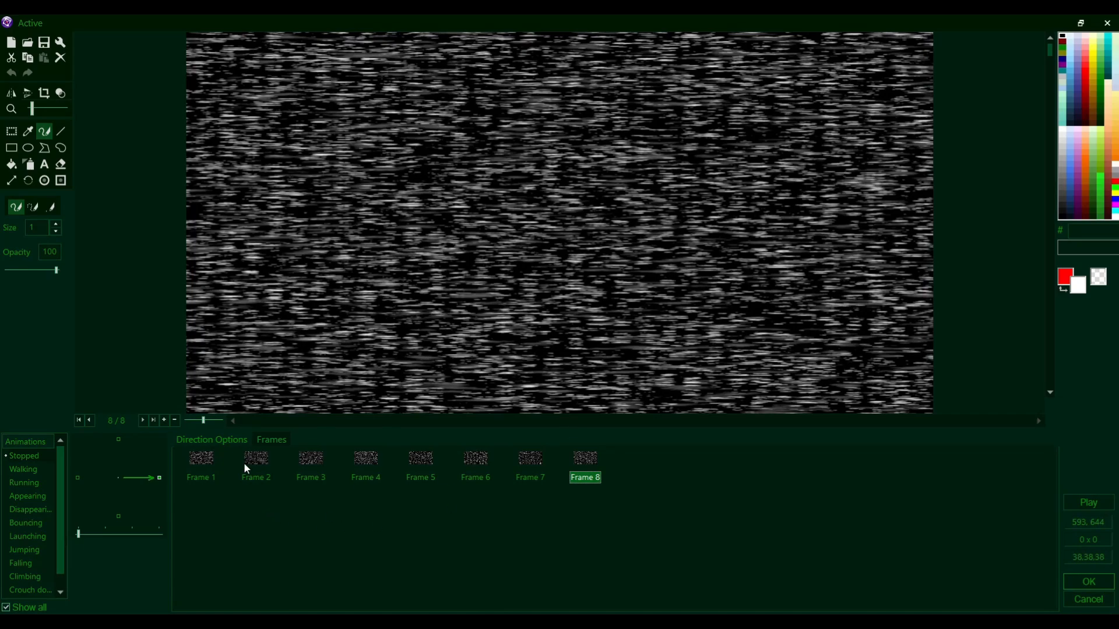
- Set the static animation to loop and preview its playback
{"action": "left_click", "coordinate": [230, 442]}
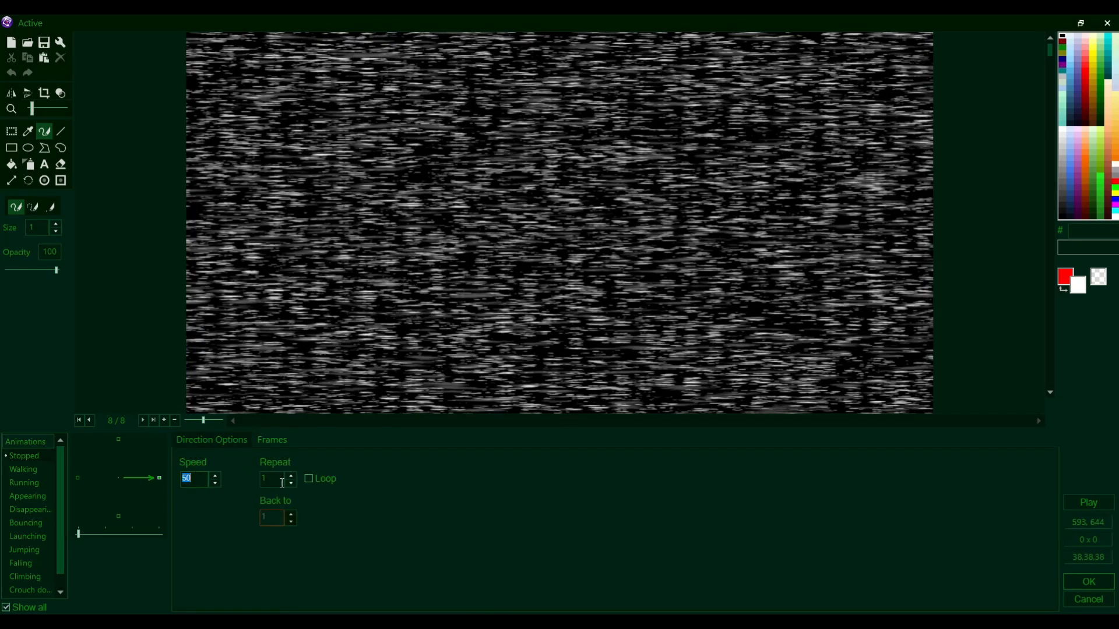
{"action": "left_click", "coordinate": [318, 481]}
{"action": "left_click", "coordinate": [1078, 504]}
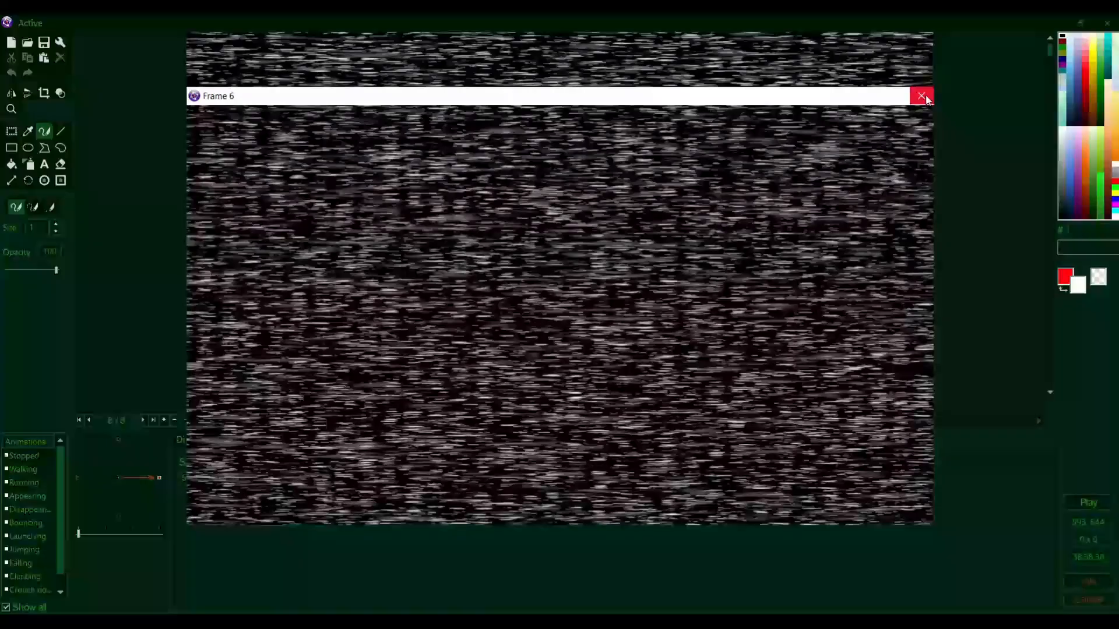
{"action": "left_click", "coordinate": [921, 96]}
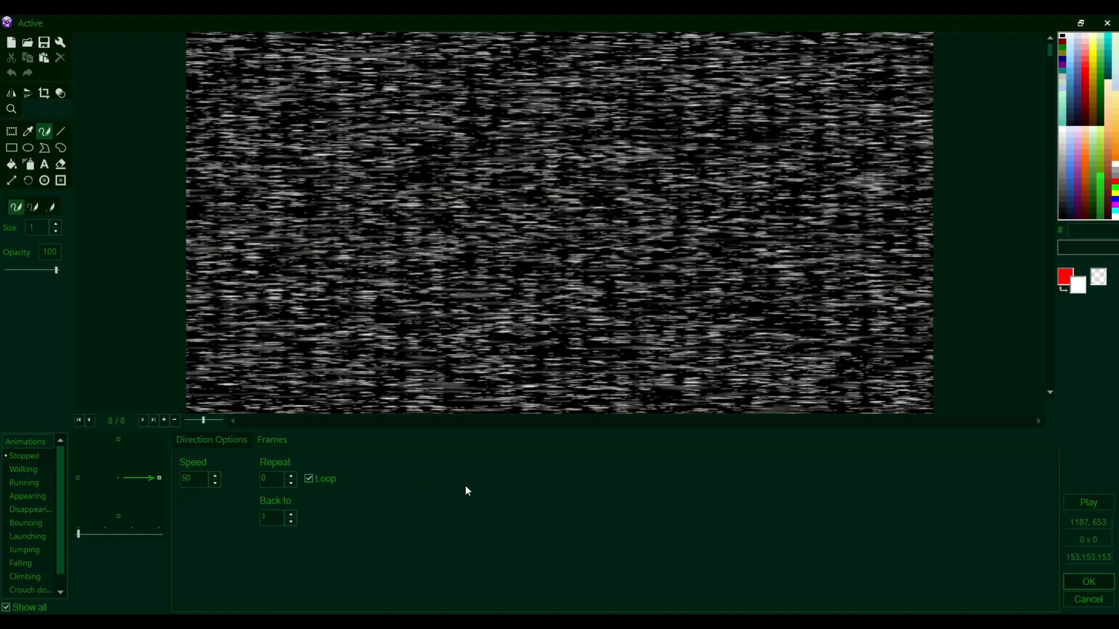
{"action": "left_click", "coordinate": [1077, 504]}
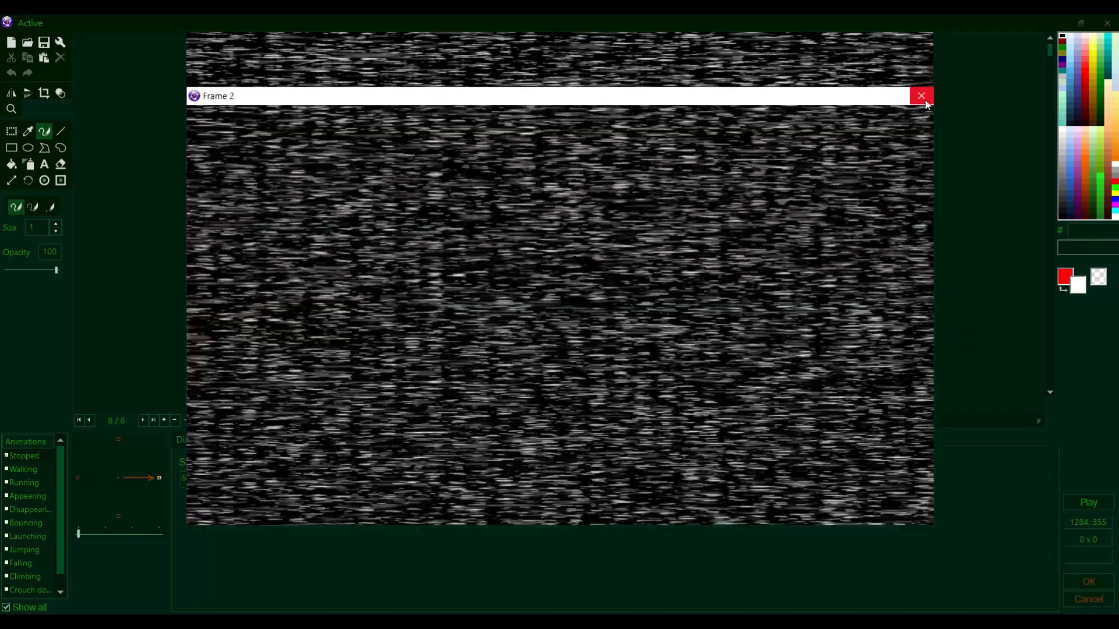
{"action": "left_click", "coordinate": [926, 103]}
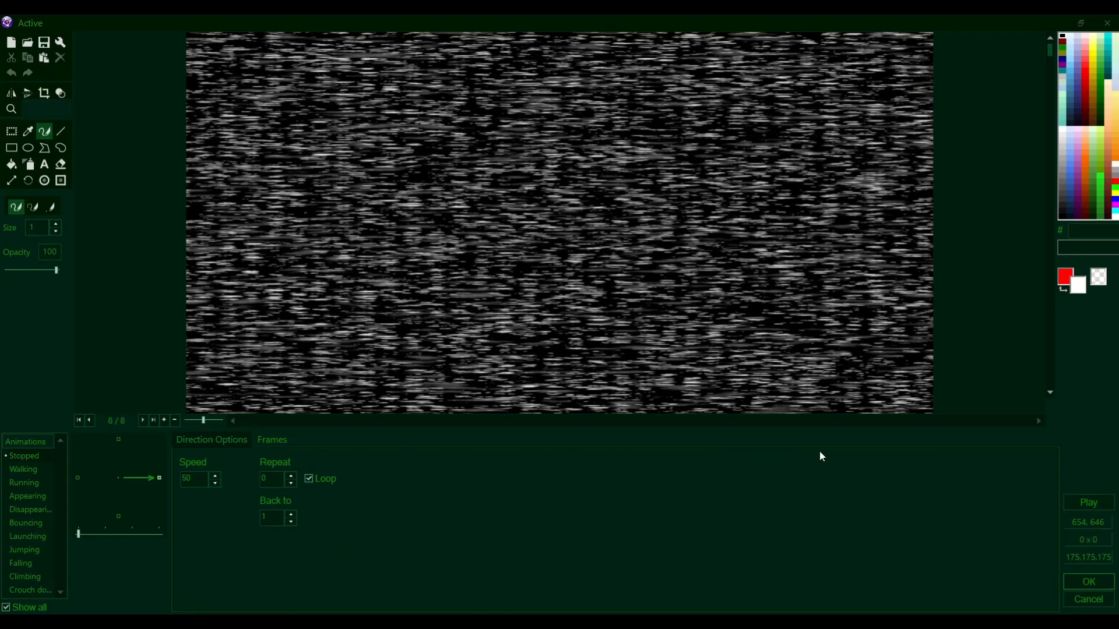
{"action": "left_click", "coordinate": [1093, 504]}
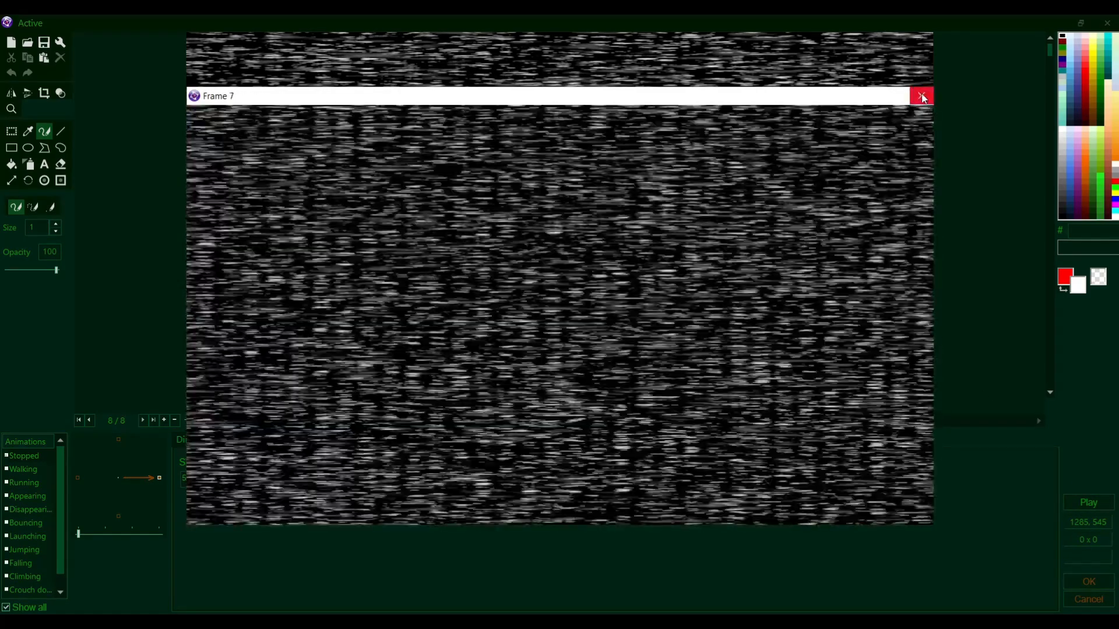
{"action": "left_click", "coordinate": [923, 98]}
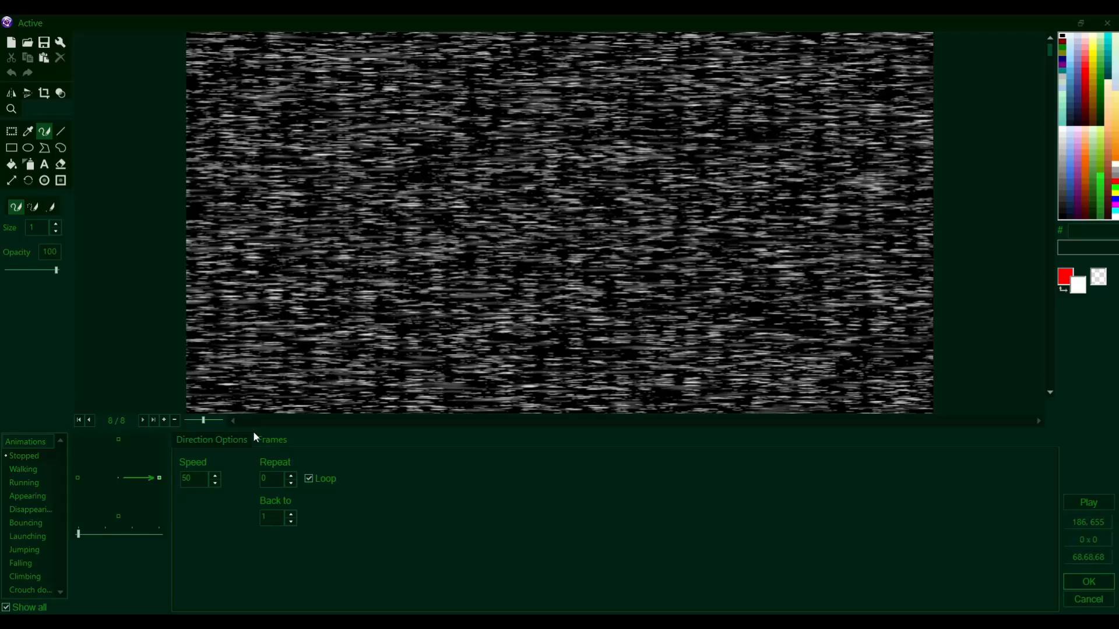
- Set the static animation's speed to 99, preview it, and accept the edited animation
{"action": "double_click", "coordinate": [199, 485]}
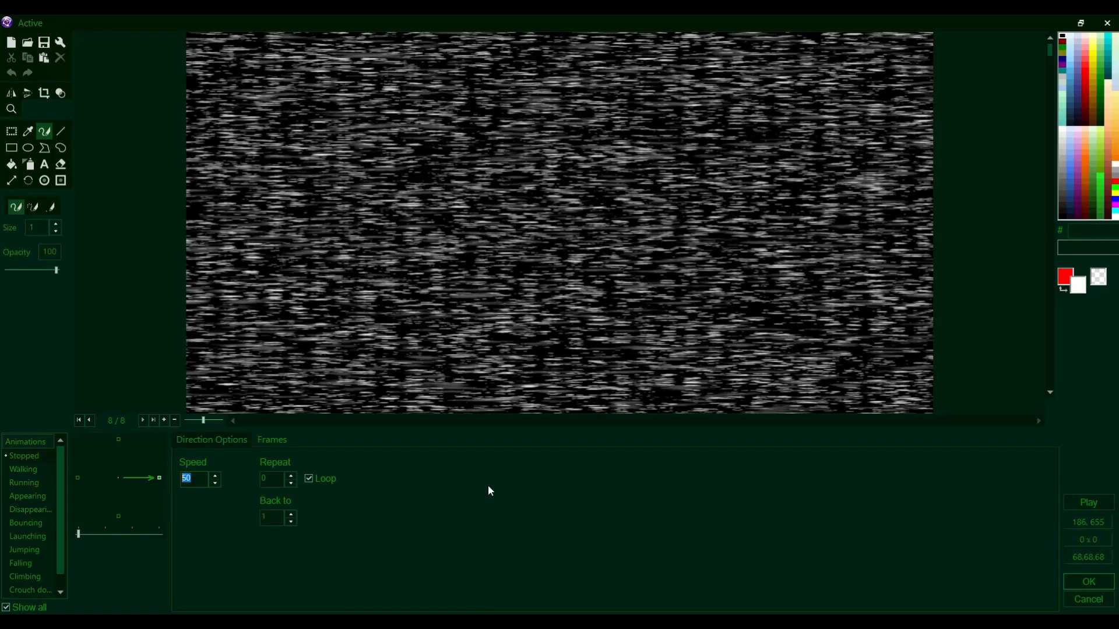
{"action": "type", "text": "99"}
{"action": "left_click", "coordinate": [1089, 502]}
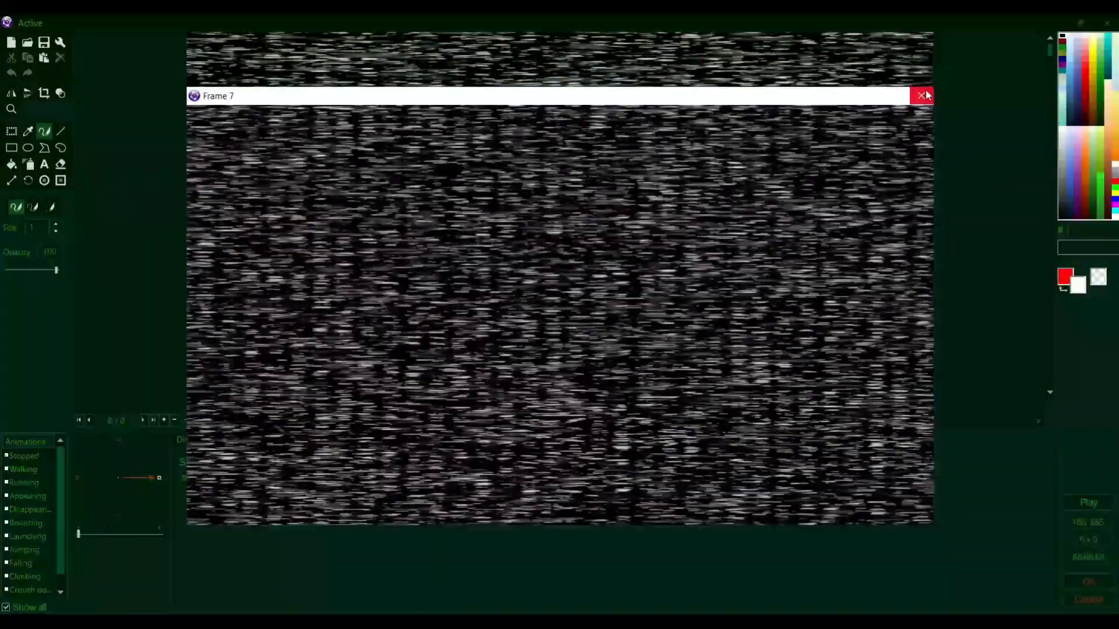
{"action": "left_click", "coordinate": [925, 96]}
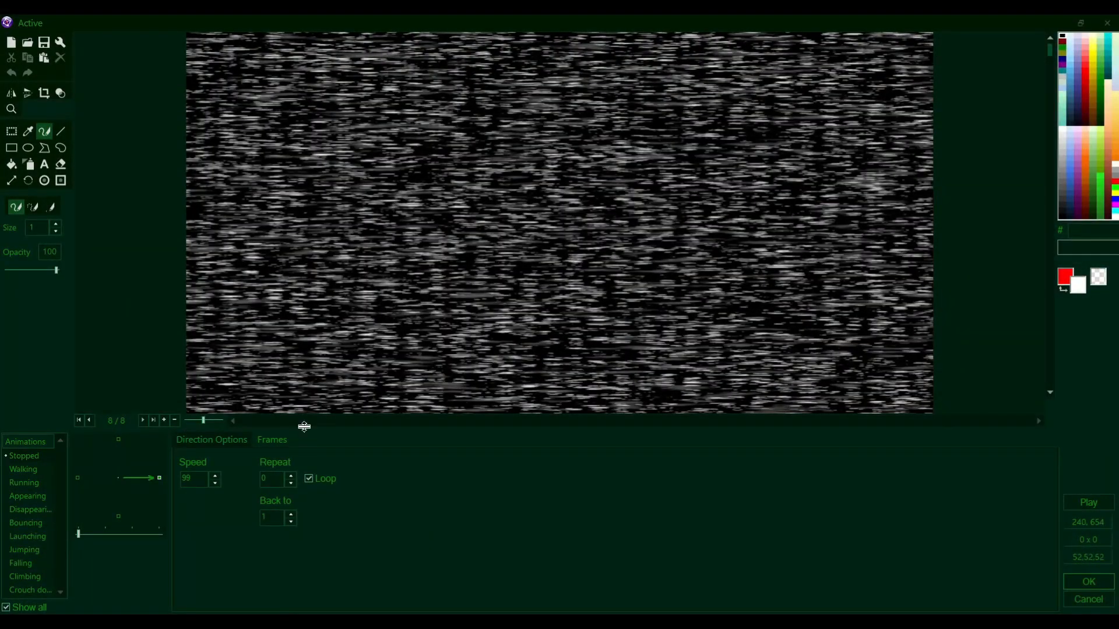
{"action": "left_click", "coordinate": [279, 442]}
{"action": "key", "text": "Return"}
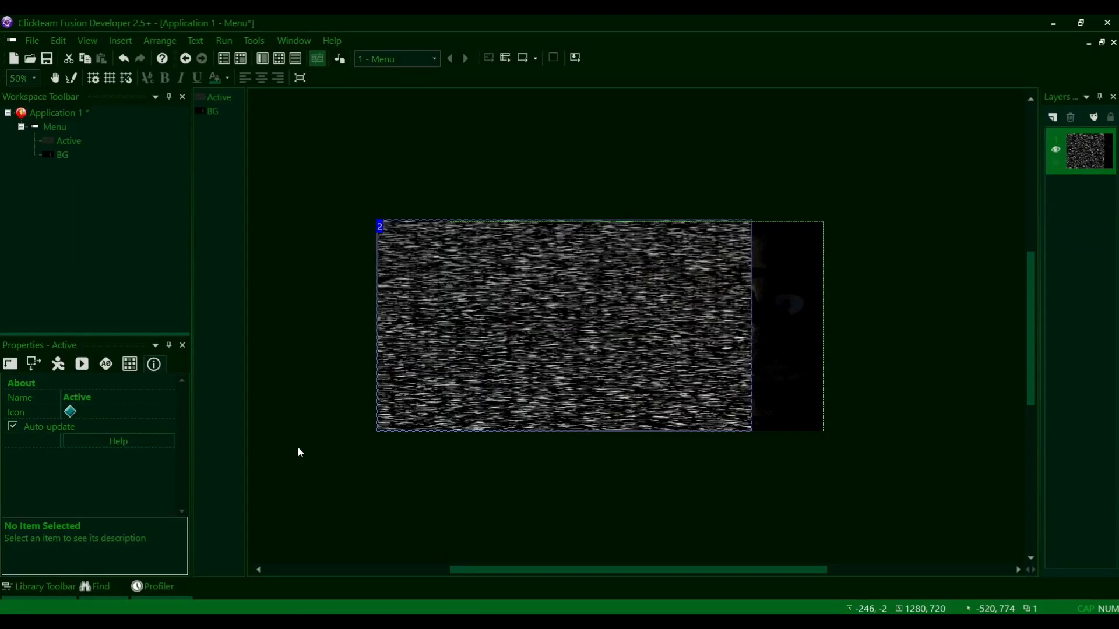
- Center the static Active object horizontally and vertically in the frame
{"action": "right_click", "coordinate": [432, 304]}
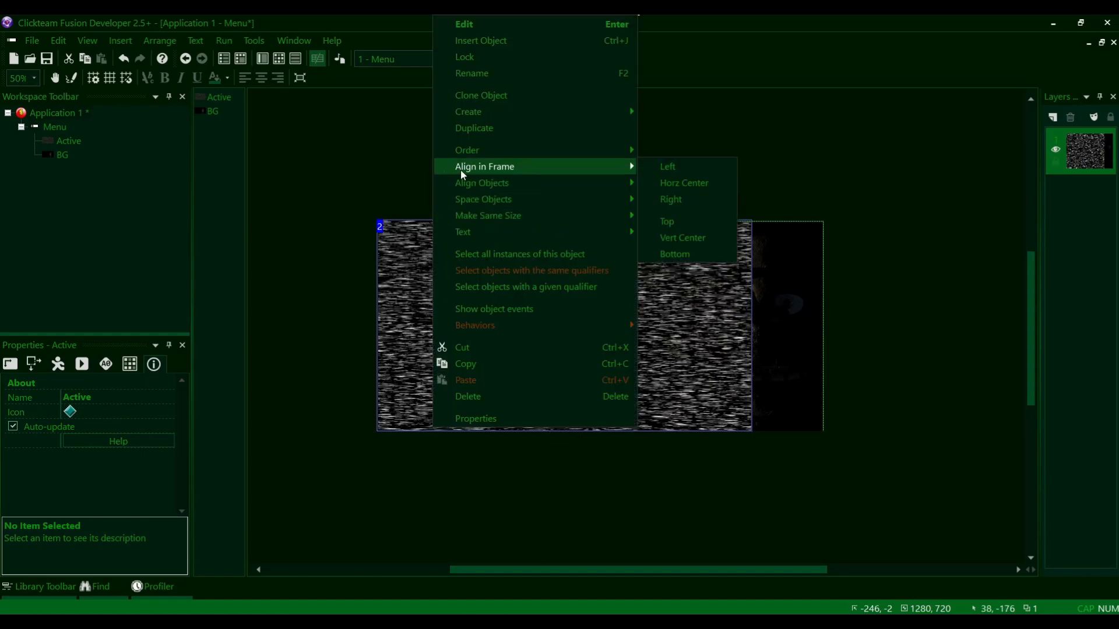
{"action": "mouse_move", "coordinate": [460, 168]}
{"action": "left_click", "coordinate": [698, 183]}
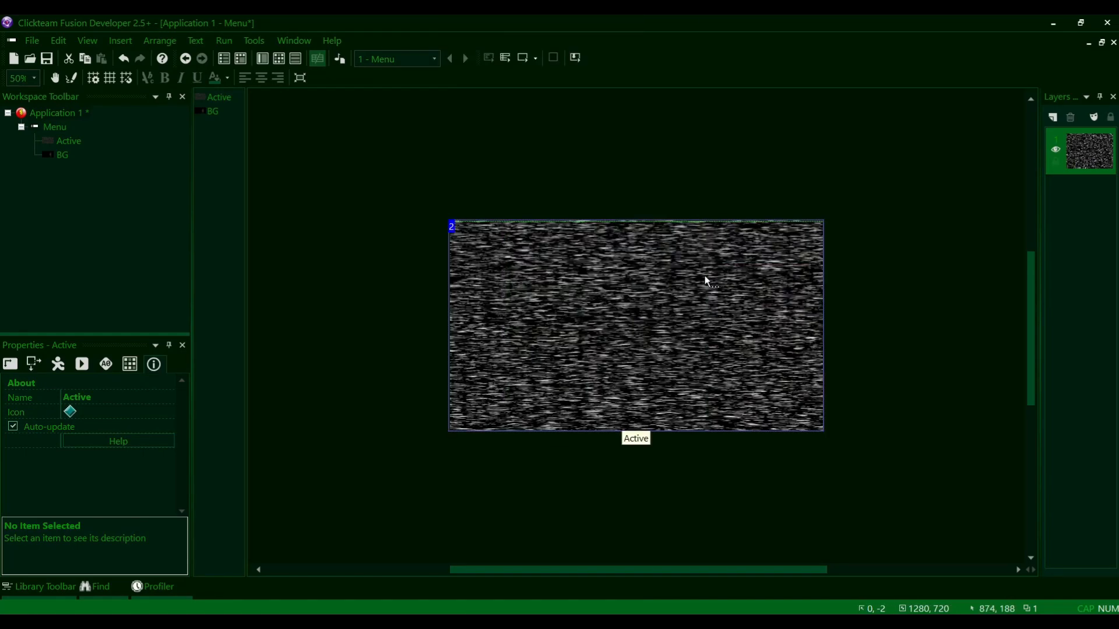
{"action": "right_click", "coordinate": [704, 275]}
{"action": "mouse_move", "coordinate": [898, 167]}
{"action": "left_click", "coordinate": [972, 236]}
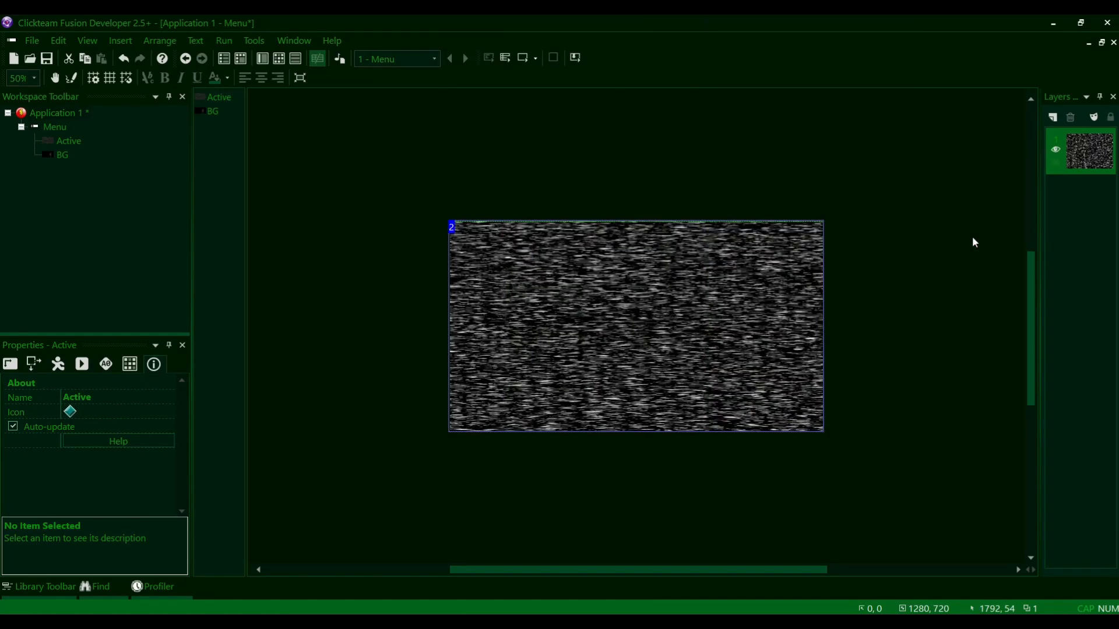
- Test-run the Menu frame to preview the static animation, and close the preview
{"action": "left_click", "coordinate": [684, 184]}
{"action": "left_click", "coordinate": [596, 332]}
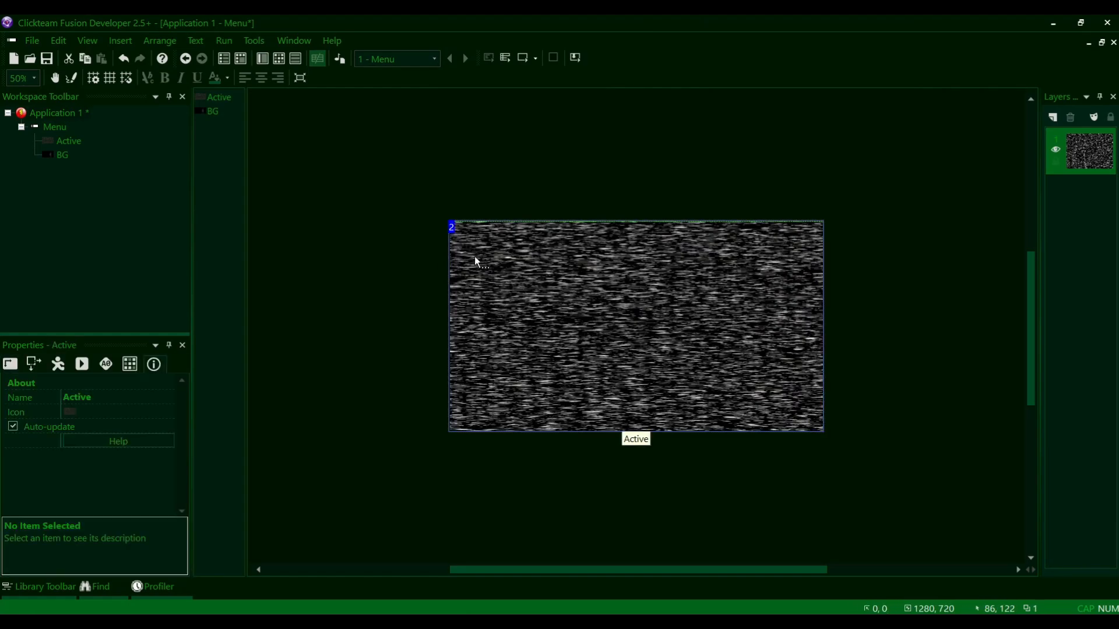
{"action": "left_click", "coordinate": [523, 58]}
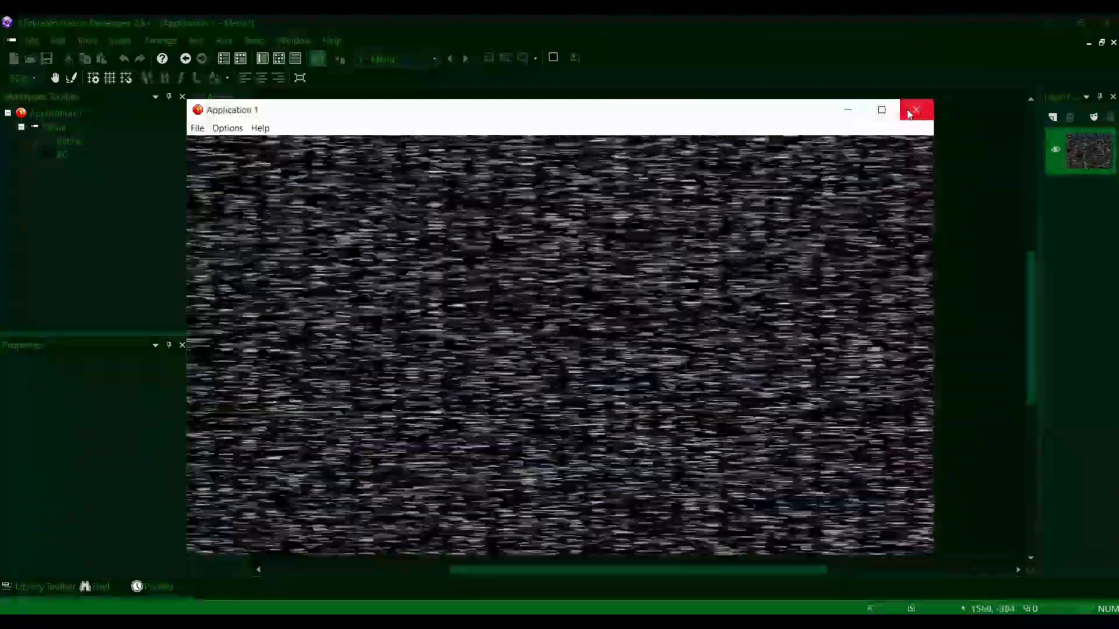
{"action": "left_click", "coordinate": [907, 112]}
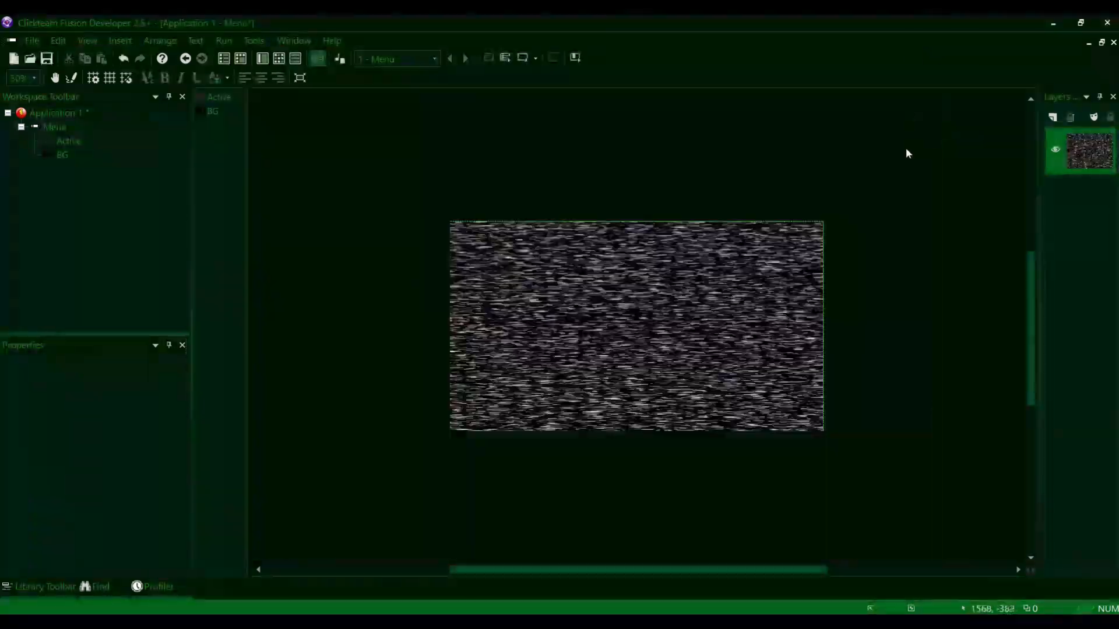
- Open the display options of the full-screen static object and its Blend Coefficient value
{"action": "left_click", "coordinate": [709, 261]}
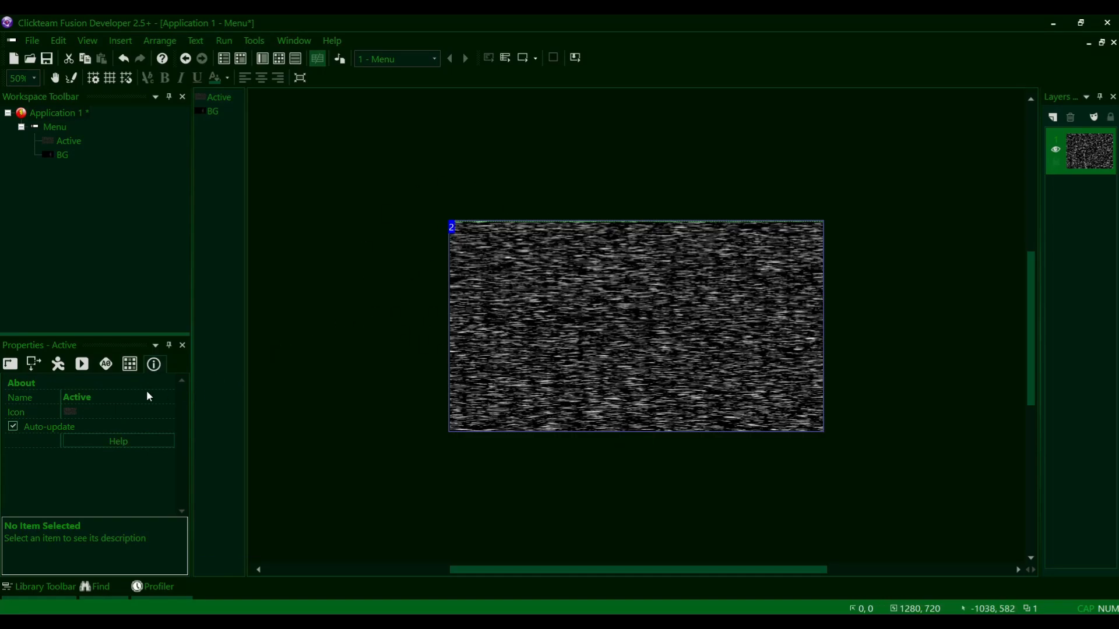
{"action": "left_click", "coordinate": [10, 365]}
{"action": "scroll", "coordinate": [129, 430], "scroll_direction": "down", "scroll_amount": 4}
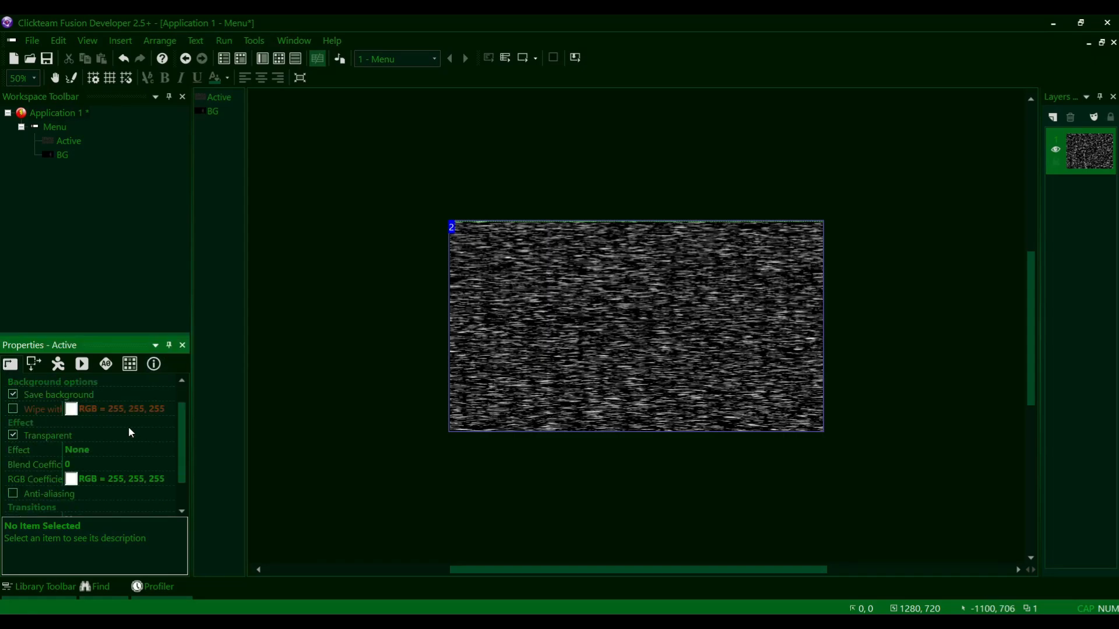
{"action": "left_click", "coordinate": [45, 437]}
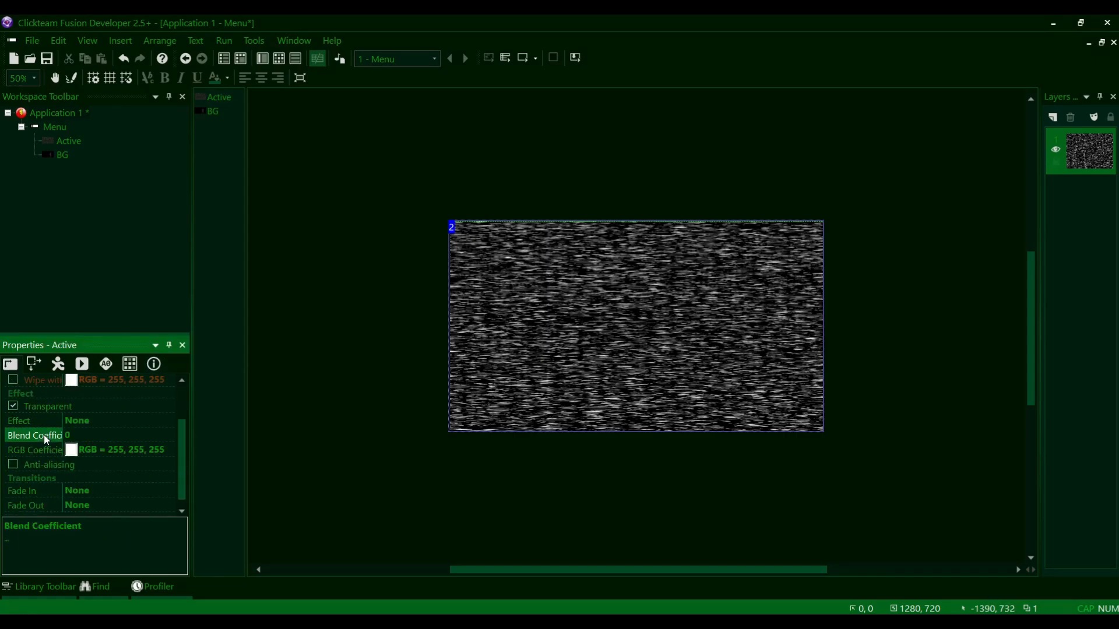
{"action": "left_click", "coordinate": [162, 433]}
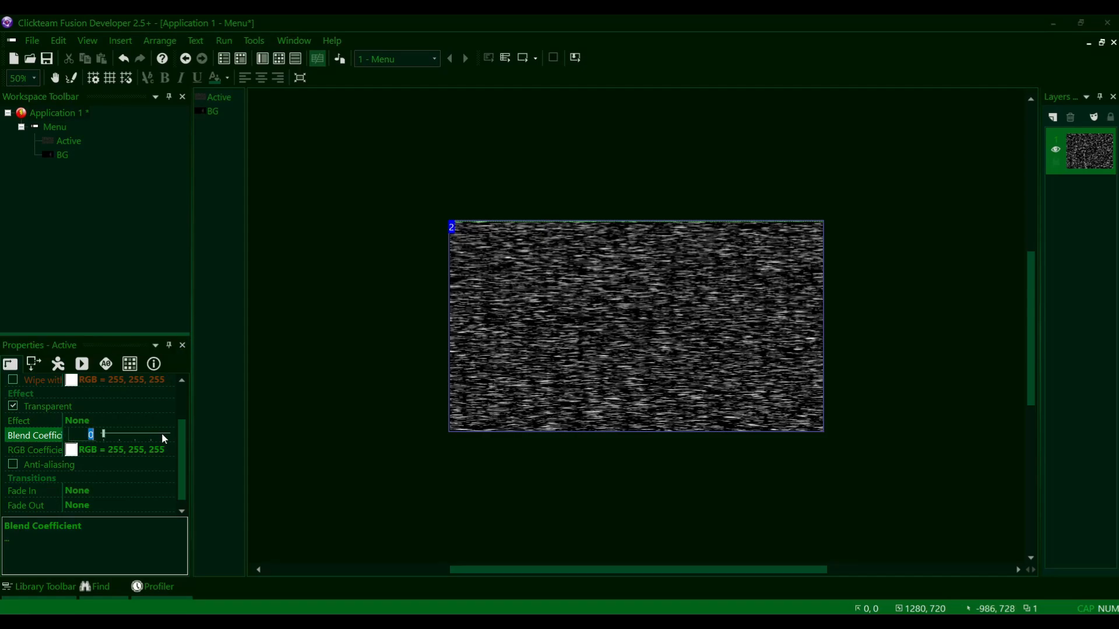
{"action": "left_click", "coordinate": [54, 435]}
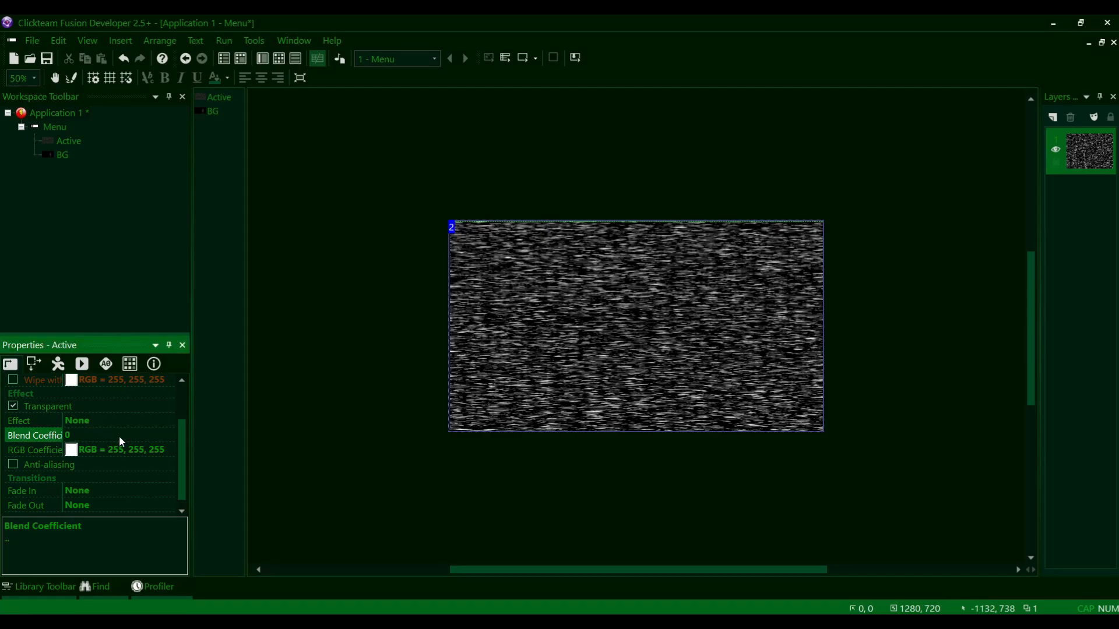
{"action": "left_click", "coordinate": [136, 437]}
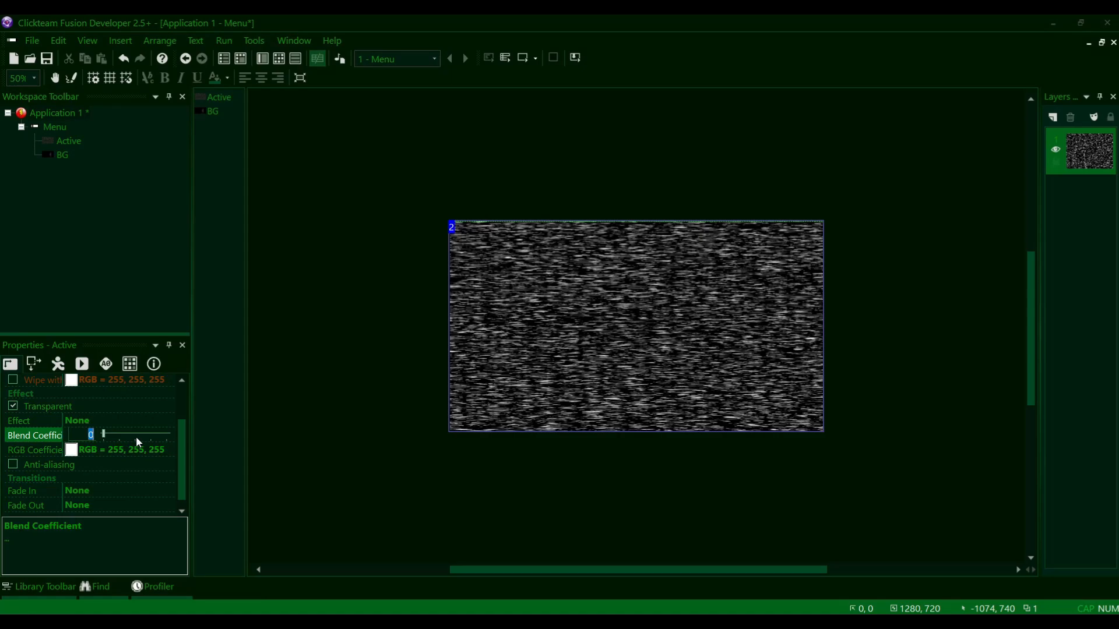
{"action": "mouse_move", "coordinate": [109, 437]}
{"action": "left_mouse_down"}
{"action": "mouse_move", "coordinate": [193, 436]}
{"action": "mouse_move", "coordinate": [93, 434]}
{"action": "left_mouse_up"}
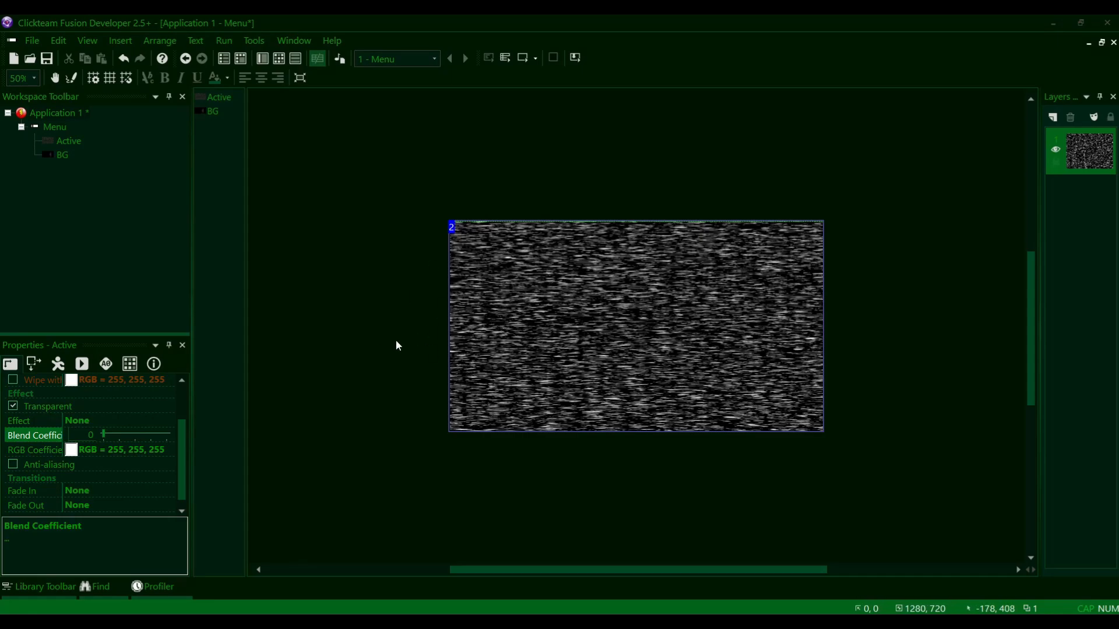
{"action": "left_click", "coordinate": [371, 369]}
{"action": "left_click", "coordinate": [484, 352]}
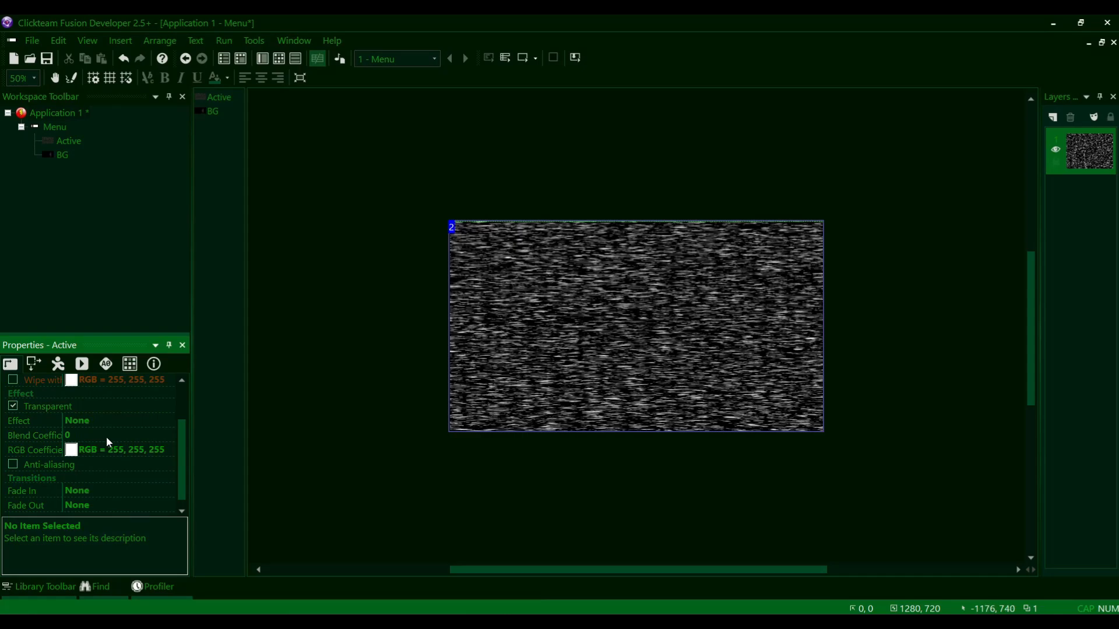
- Set the Active static object's Blend Coefficient to the maximum of 255
{"action": "left_click", "coordinate": [80, 435]}
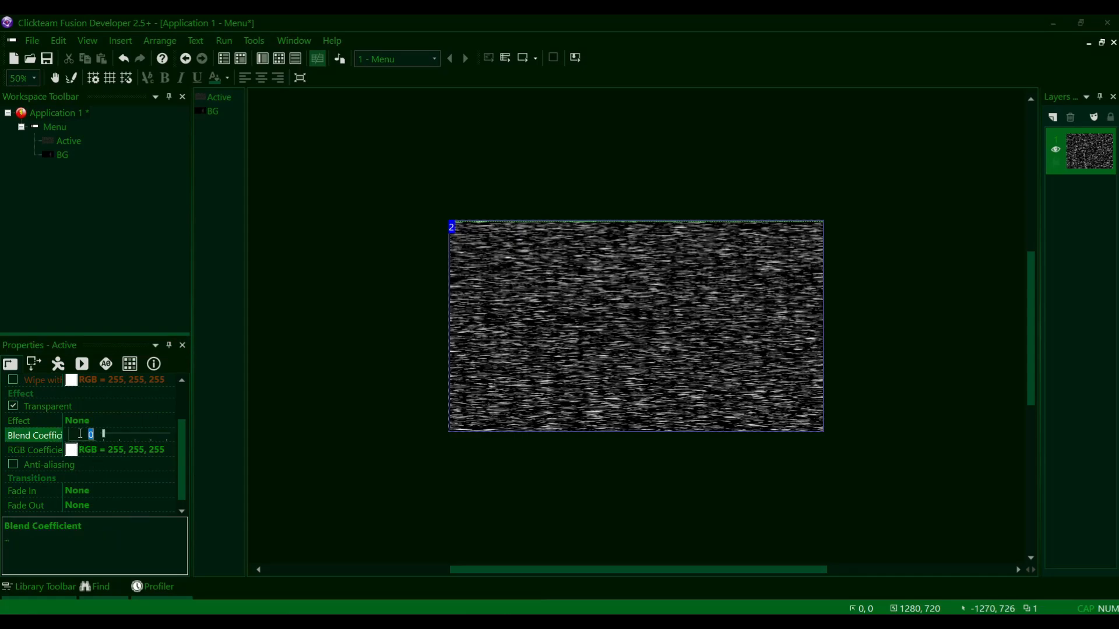
{"action": "left_click_drag", "start_coordinate": [105, 438], "coordinate": [233, 441]}
{"action": "left_click", "coordinate": [301, 397]}
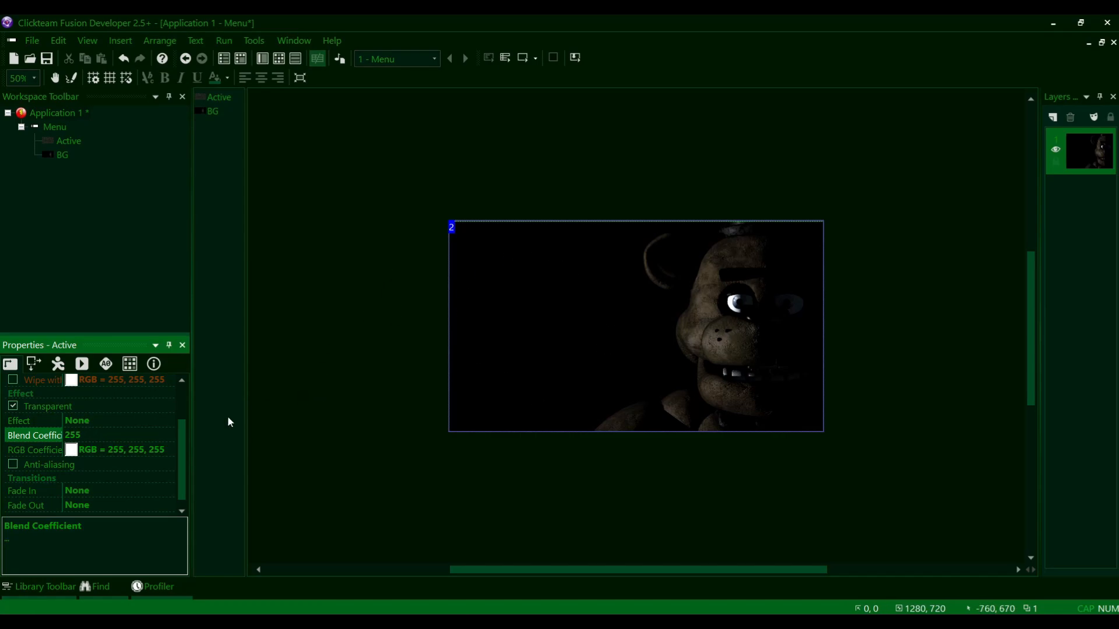
- Set the Active static object's Blend Coefficient to 175
{"action": "left_click", "coordinate": [135, 435]}
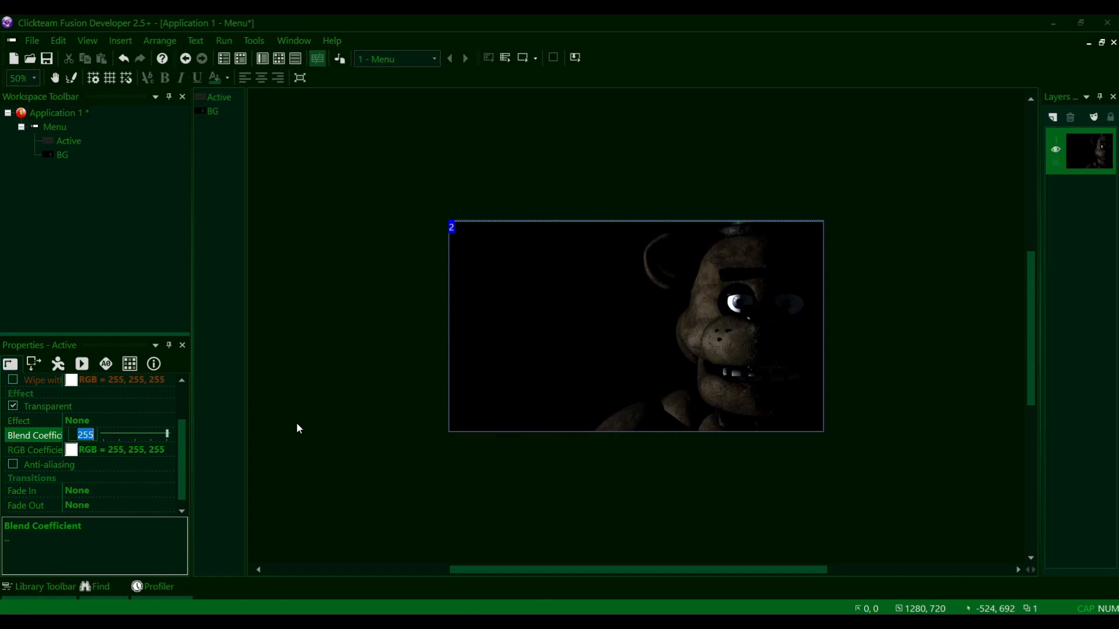
{"action": "type", "text": "175"}
{"action": "left_click", "coordinate": [346, 365]}
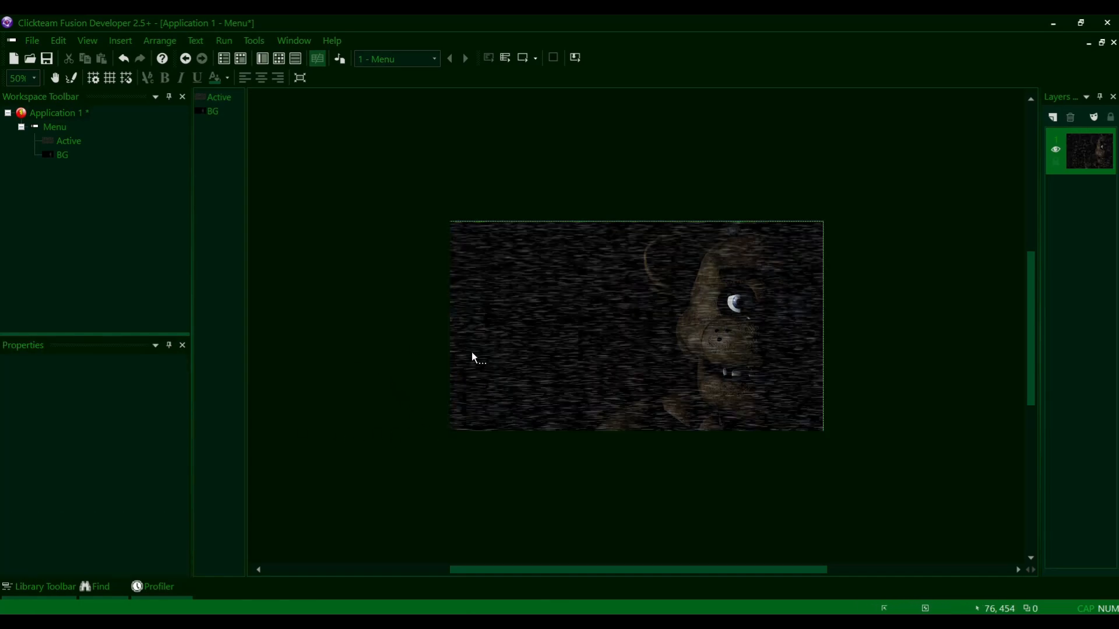
{"action": "left_click", "coordinate": [472, 329]}
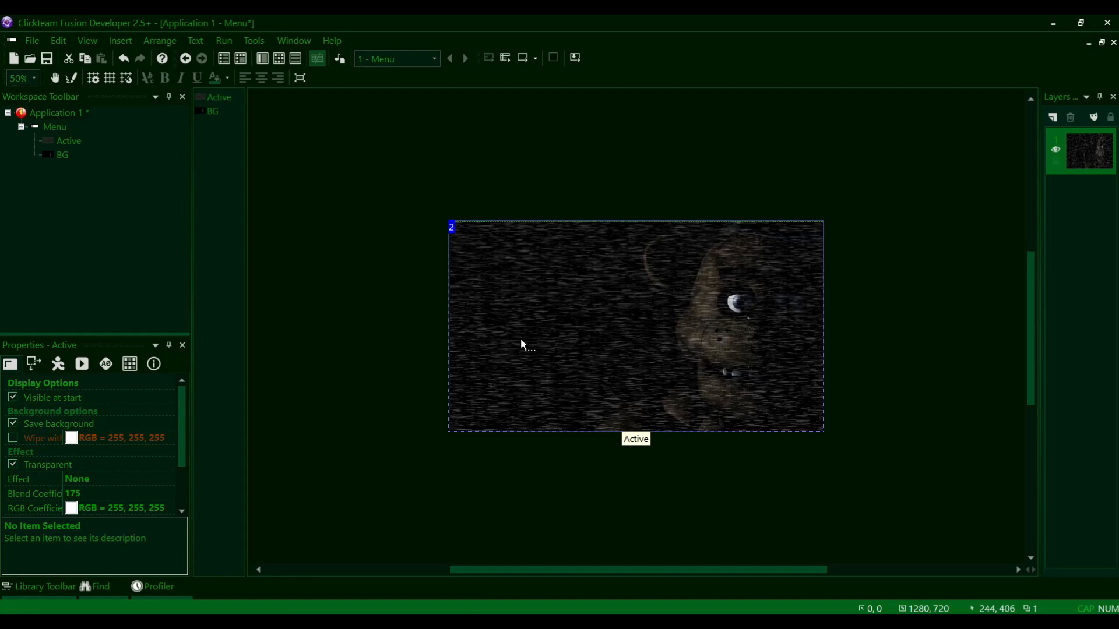
- Rename the full-screen Active object in the frame as Static
{"action": "left_click", "coordinate": [566, 174]}
{"action": "left_click", "coordinate": [580, 322]}
{"action": "key", "text": "F2"}
{"action": "type", "text": "Stat"}
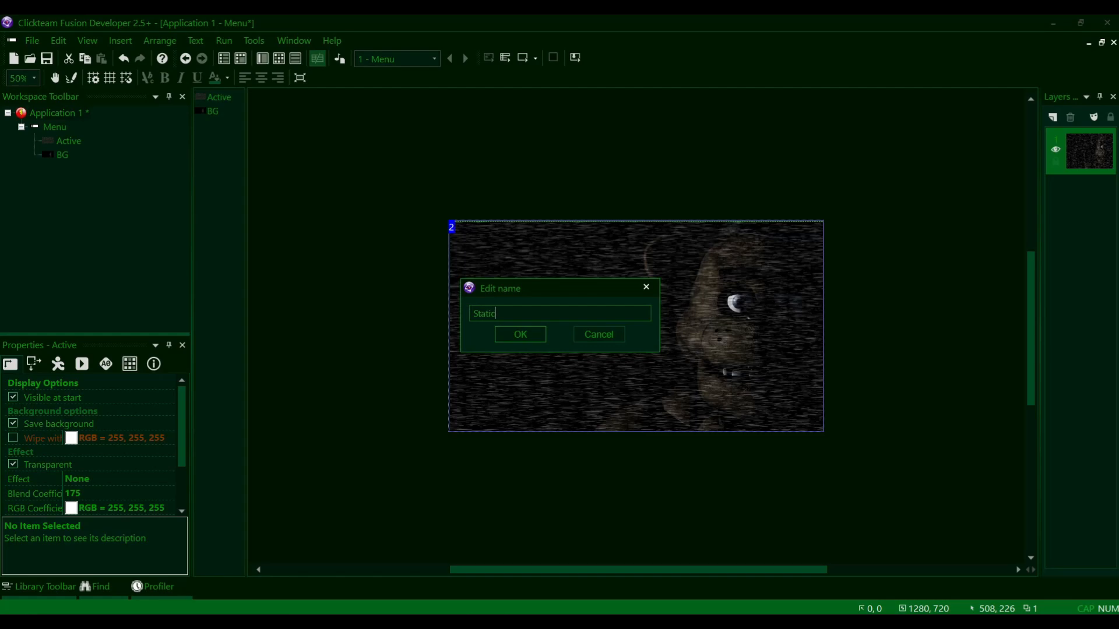
{"action": "type", "text": "ic"}
{"action": "key", "text": "Return"}
{"action": "left_click", "coordinate": [215, 112]}
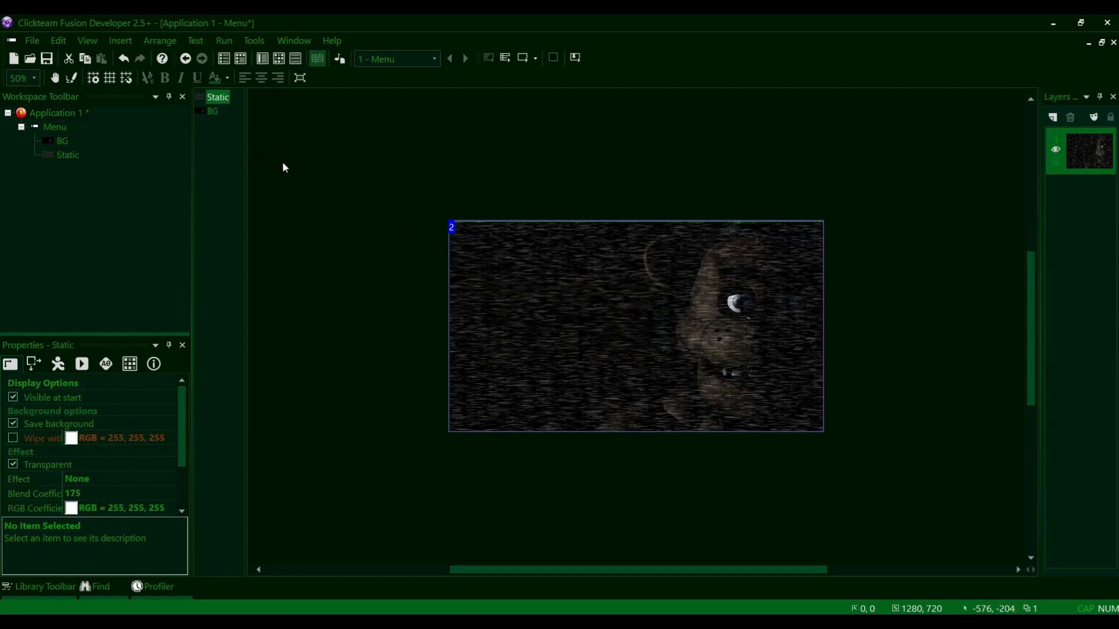
{"action": "left_click", "coordinate": [533, 285]}
{"action": "left_click", "coordinate": [219, 99]}
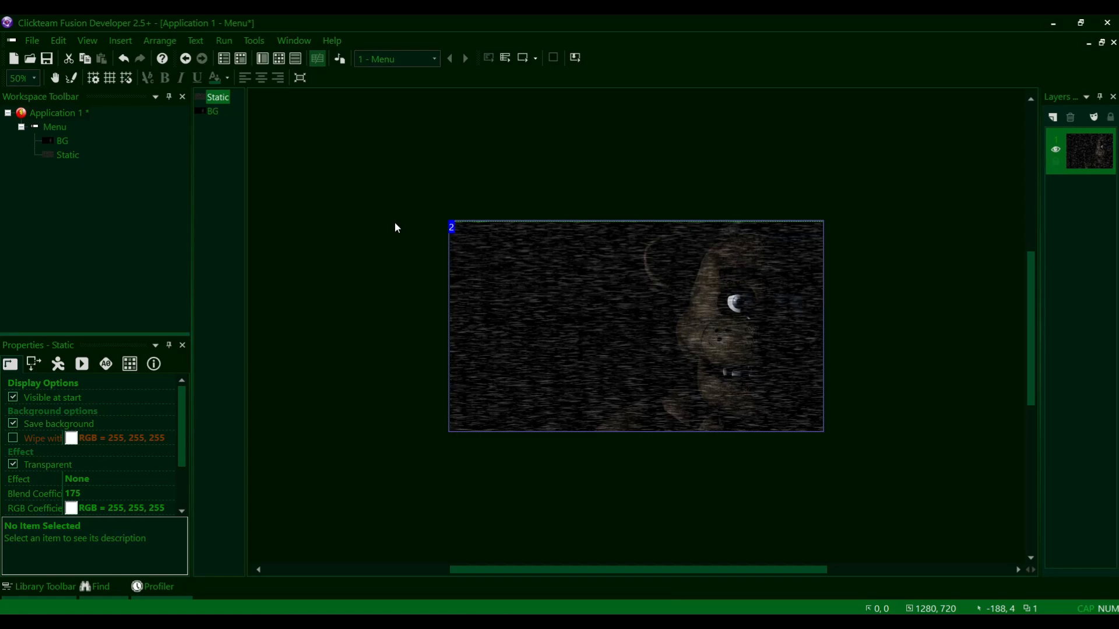
{"action": "left_click", "coordinate": [383, 192]}
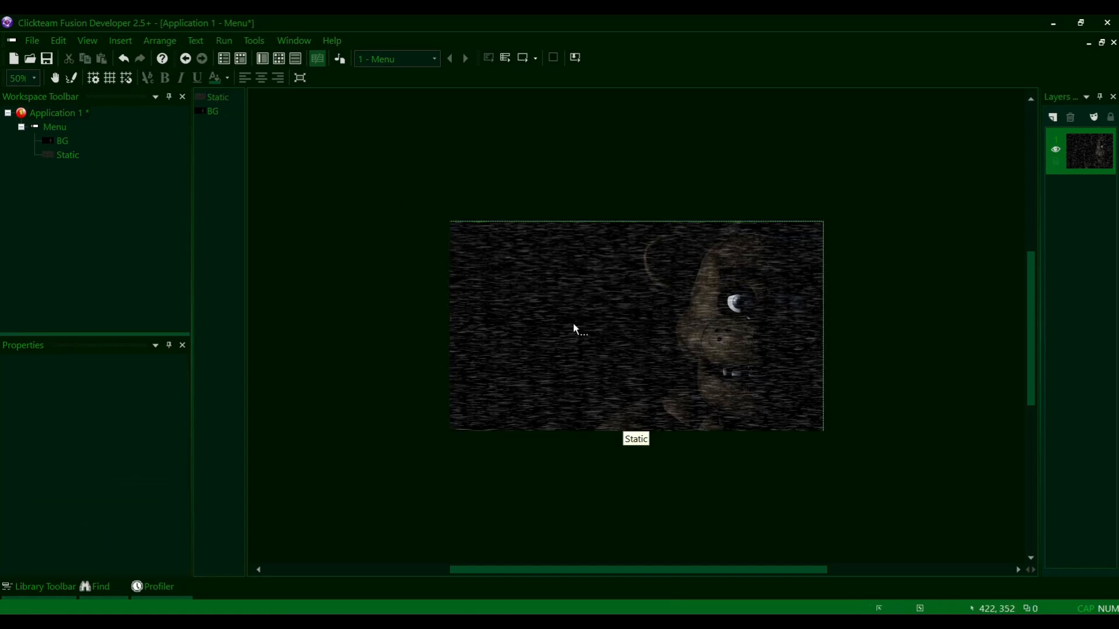
{"action": "left_click", "coordinate": [607, 327]}
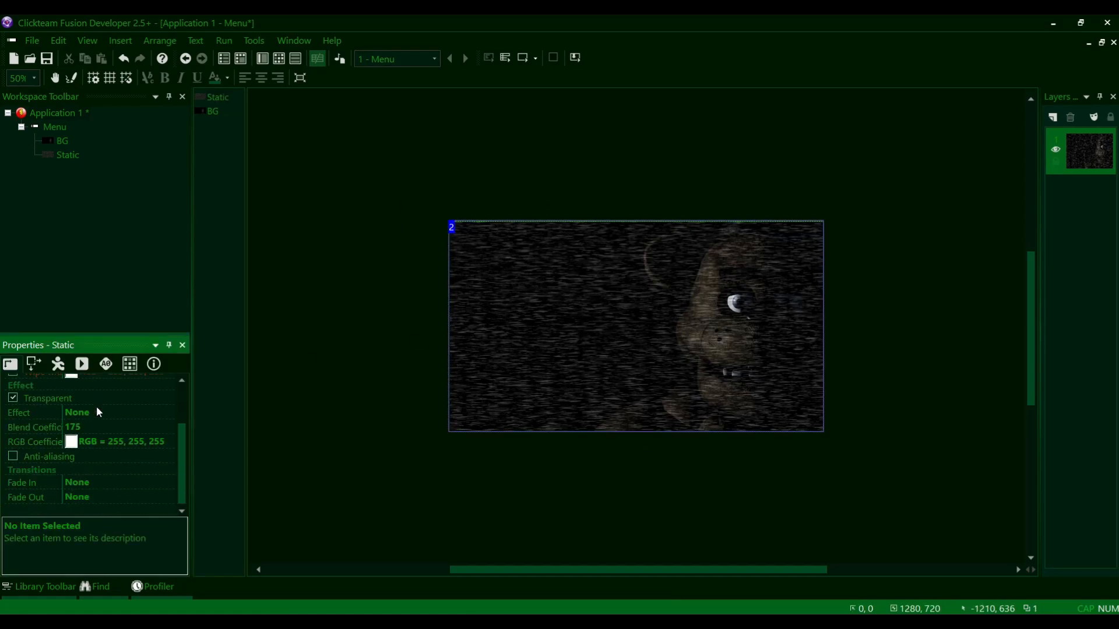
- Test-run the Menu frame to check the semi-transparent static over the background, and close the debugger and preview
{"action": "left_click", "coordinate": [357, 159]}
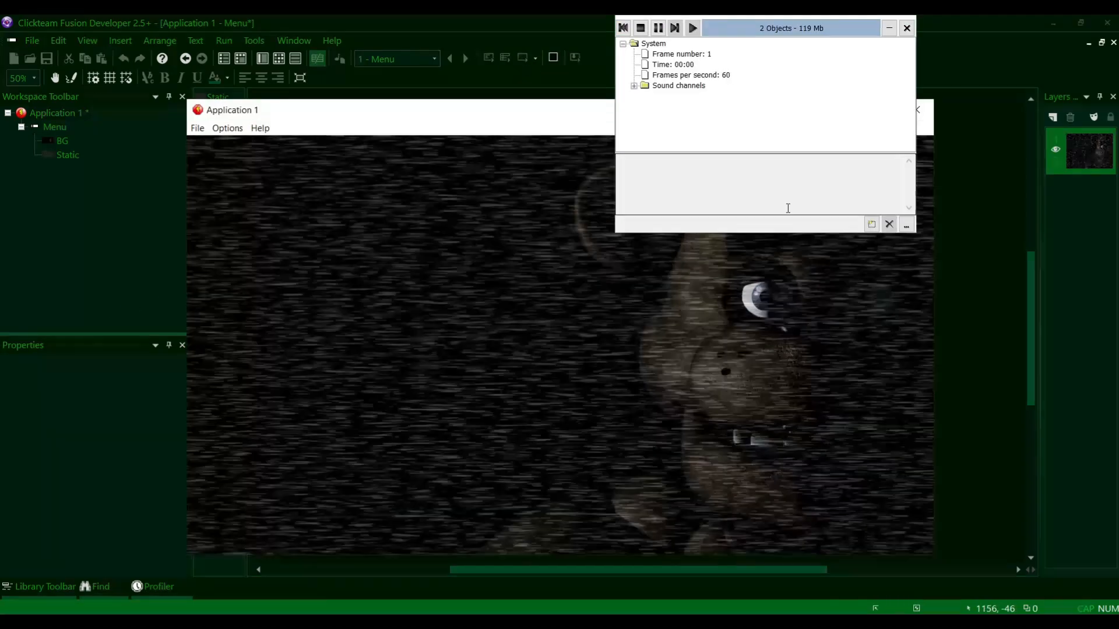
{"action": "left_click", "coordinate": [906, 28]}
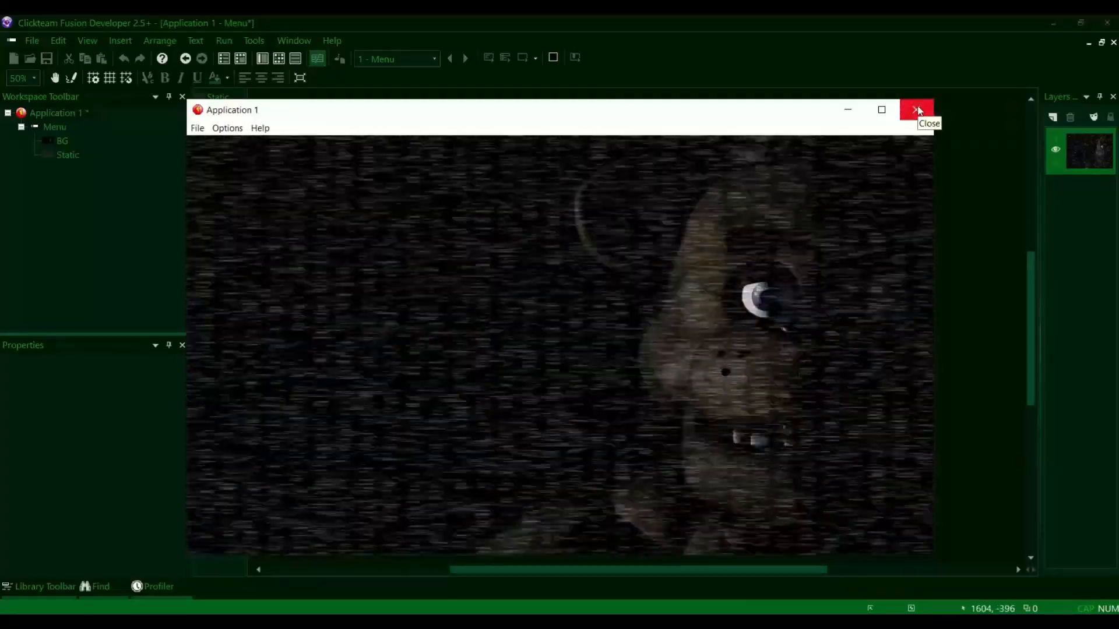
{"action": "left_click", "coordinate": [916, 110]}
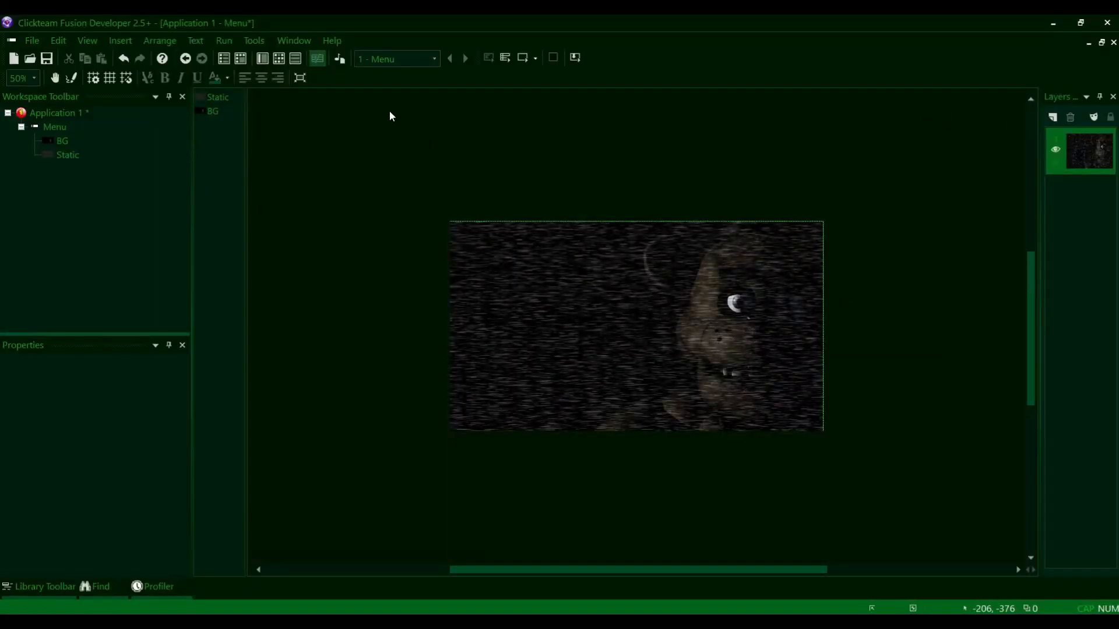
- Open the Menu frame's event list editor
{"action": "left_click", "coordinate": [297, 59]}
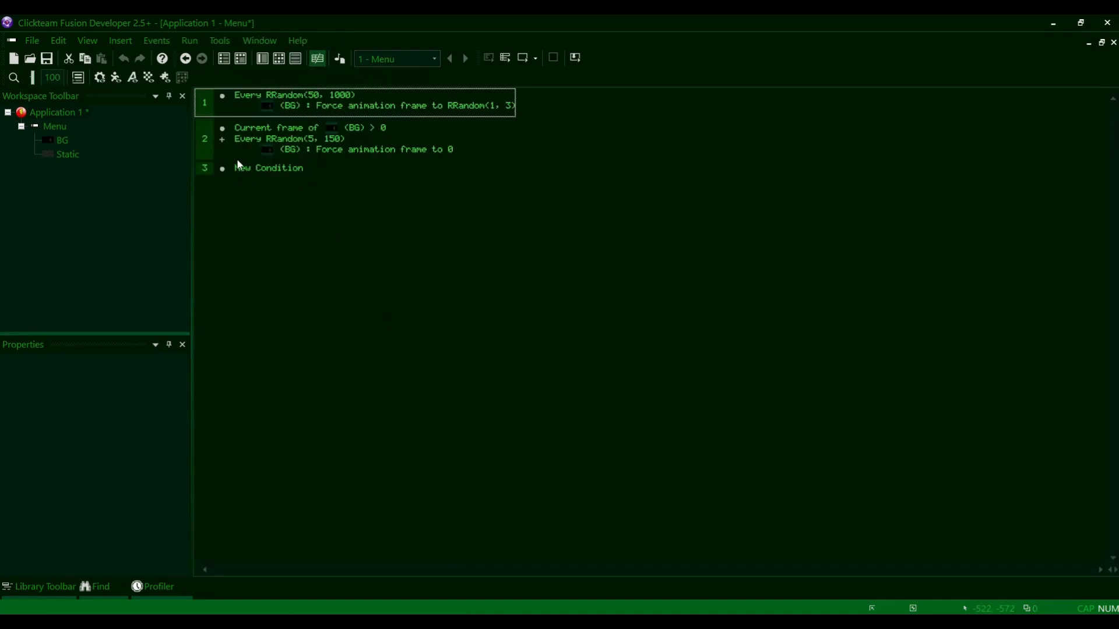
{"action": "left_click", "coordinate": [324, 215]}
{"action": "left_click", "coordinate": [269, 97]}
{"action": "left_click", "coordinate": [268, 98]}
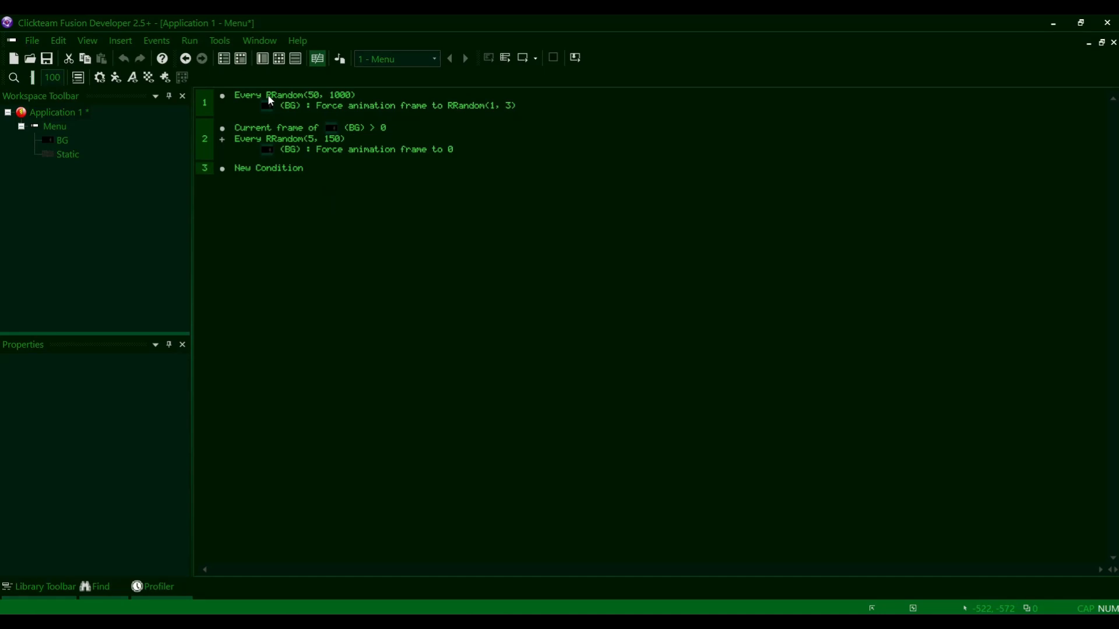
{"action": "left_click", "coordinate": [269, 97]}
{"action": "left_click", "coordinate": [314, 228]}
{"action": "left_click_drag", "start_coordinate": [211, 167], "coordinate": [222, 171]}
{"action": "left_click", "coordinate": [310, 223]}
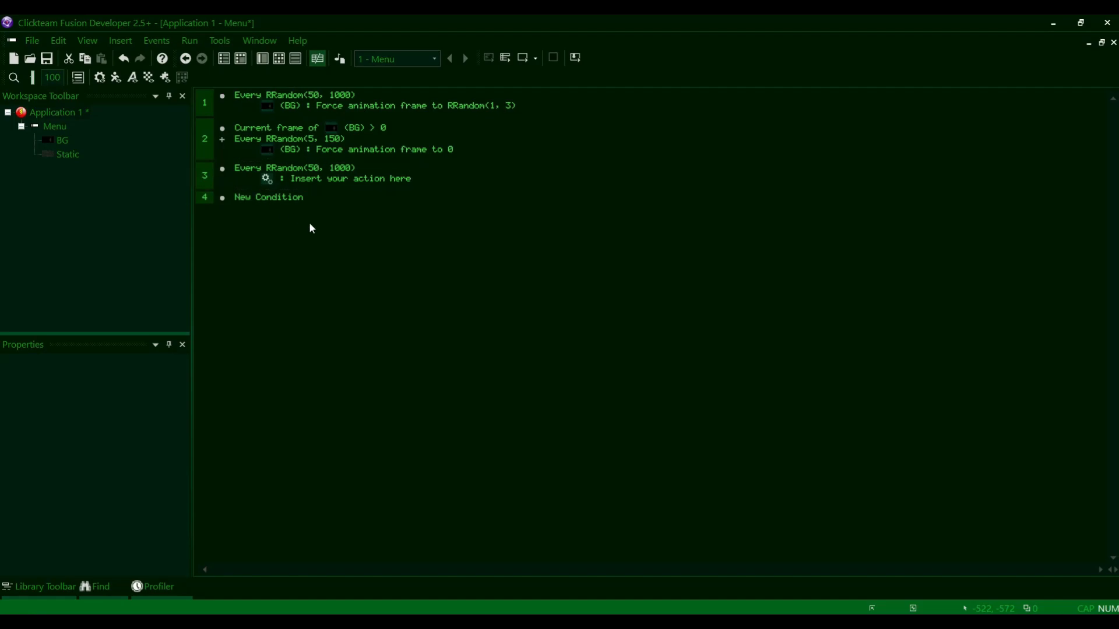
{"action": "key", "text": "ctrl+z"}
{"action": "key", "text": "ctrl+z"}
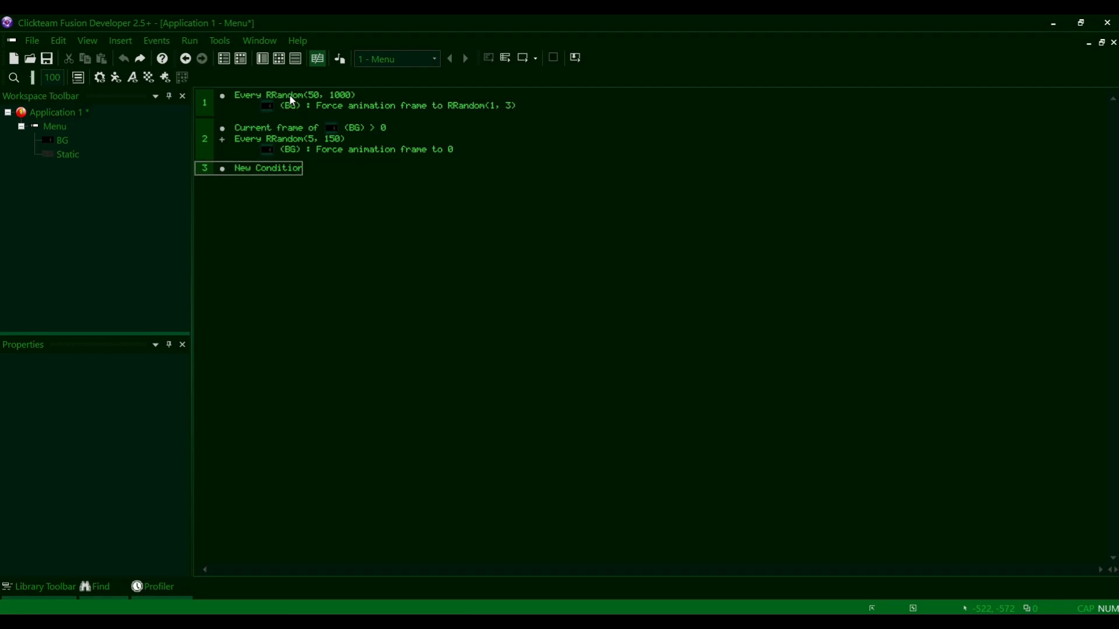
- Copy the Every RRandom(50, 1000) condition from event 1 into a new event 3
{"action": "left_click", "coordinate": [273, 96]}
{"action": "left_click_drag", "start_coordinate": [272, 99], "coordinate": [209, 174]}
{"action": "left_click", "coordinate": [209, 170]}
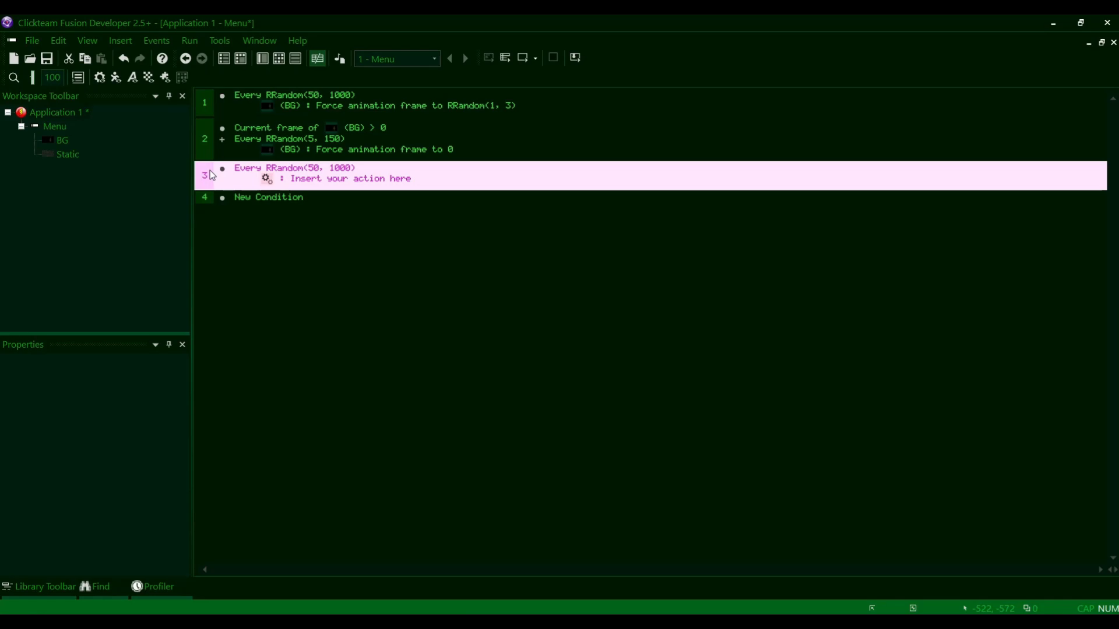
{"action": "left_click", "coordinate": [209, 154]}
{"action": "left_click", "coordinate": [207, 174]}
{"action": "left_click", "coordinate": [222, 220]}
{"action": "left_click", "coordinate": [208, 173]}
{"action": "left_click", "coordinate": [205, 181]}
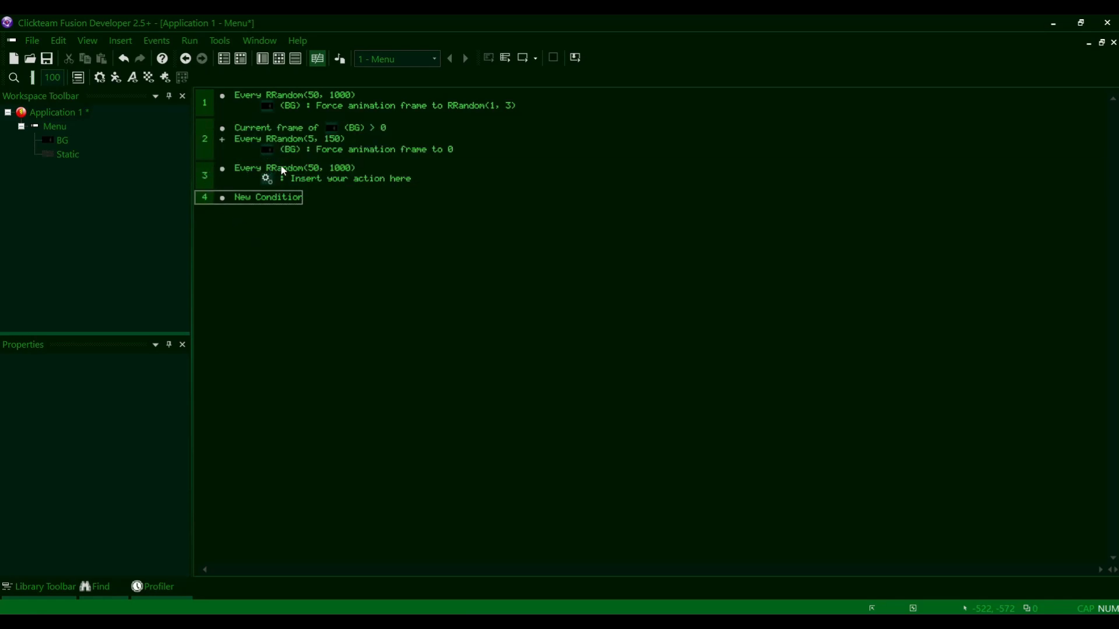
{"action": "left_click", "coordinate": [257, 169]}
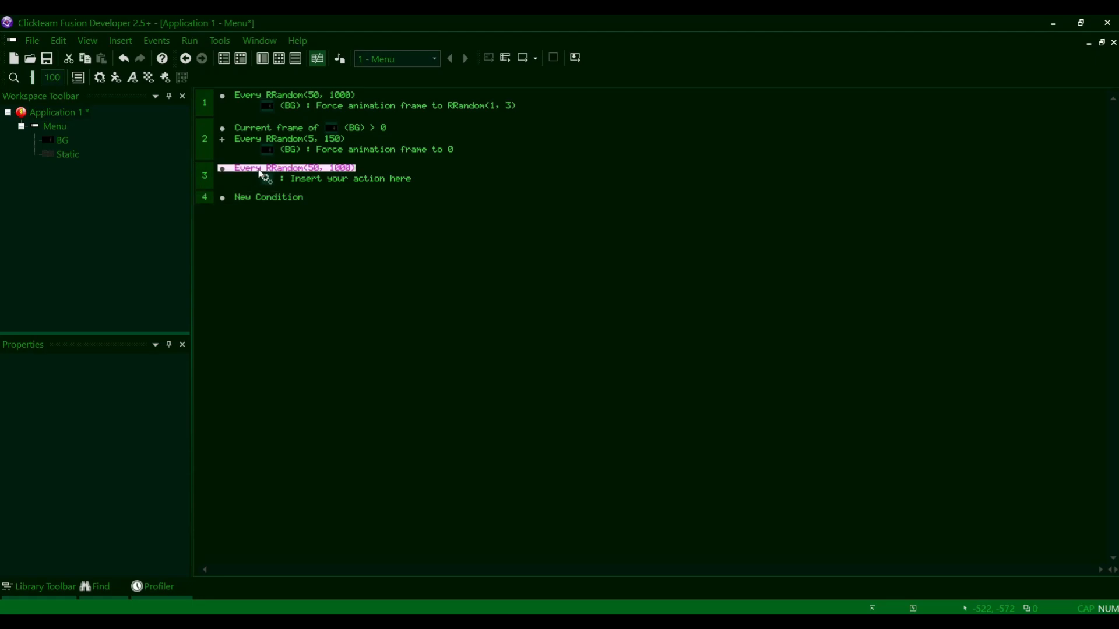
{"action": "left_click", "coordinate": [257, 170]}
{"action": "left_click", "coordinate": [236, 169]}
{"action": "left_click", "coordinate": [264, 191]}
{"action": "left_click", "coordinate": [267, 169]}
{"action": "left_click", "coordinate": [299, 216]}
{"action": "left_click", "coordinate": [269, 170]}
{"action": "left_click", "coordinate": [289, 211]}
{"action": "left_click", "coordinate": [287, 169]}
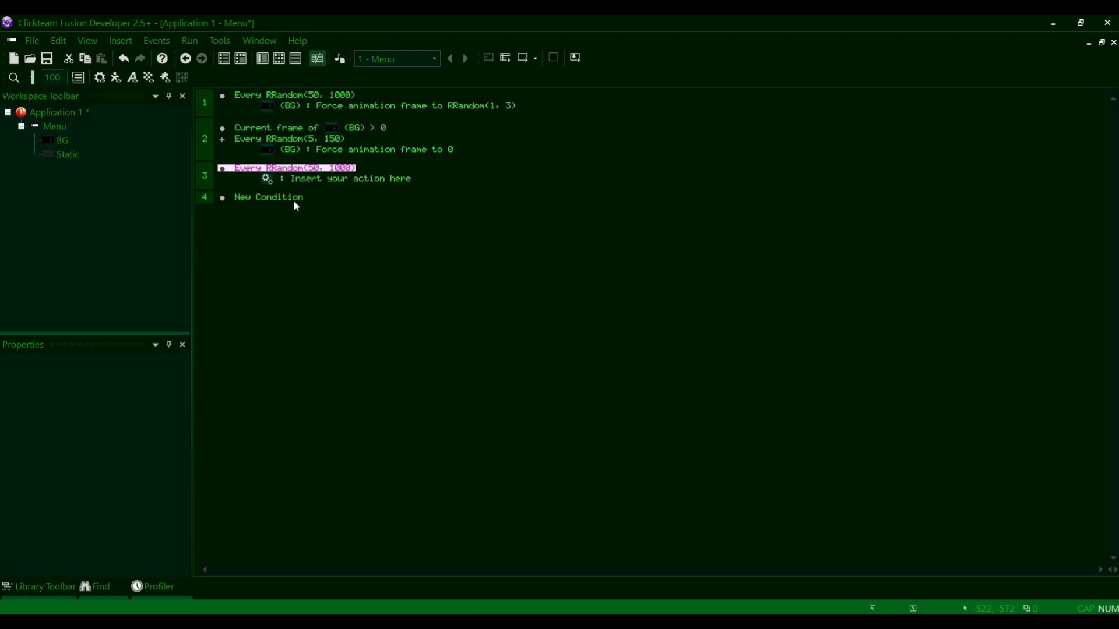
- Set the timer condition of event 3 to the expression RRandom(100, 500)
{"action": "double_click", "coordinate": [284, 169]}
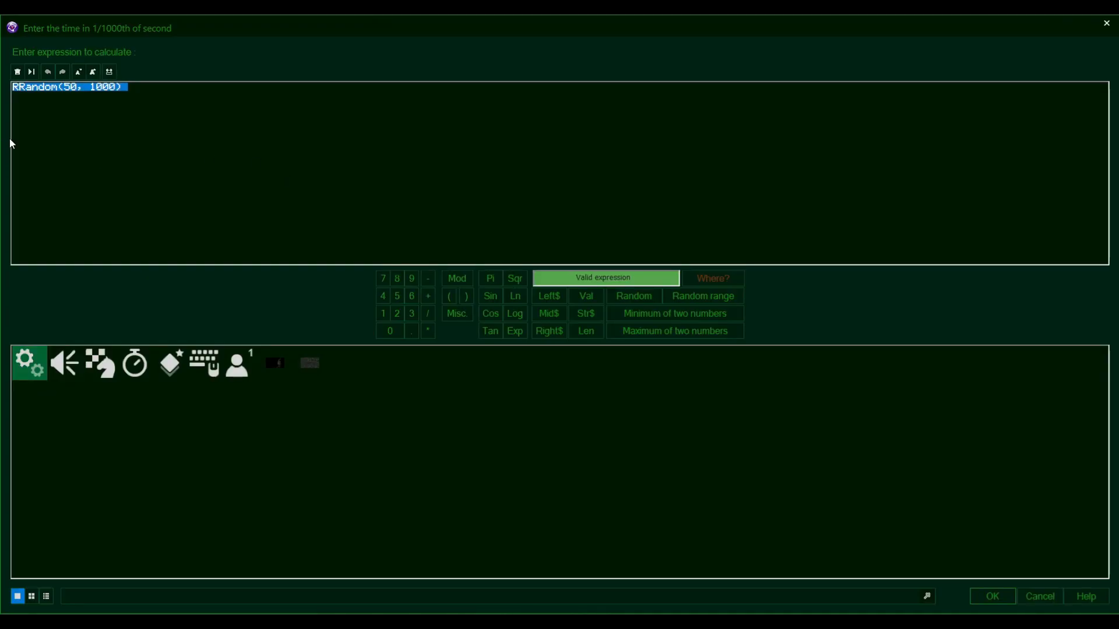
{"action": "left_click", "coordinate": [68, 93]}
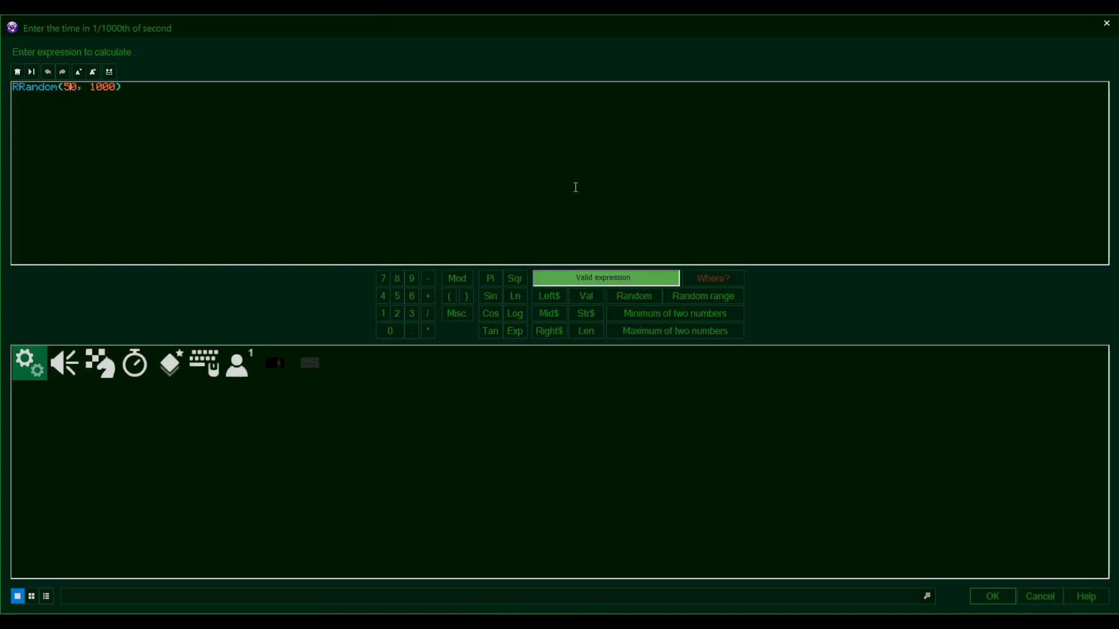
{"action": "key", "text": "BackSpace"}
{"action": "type", "text": "10"}
{"action": "double_click", "coordinate": [114, 99]}
{"action": "type", "text": "500"}
{"action": "key", "text": "Return"}
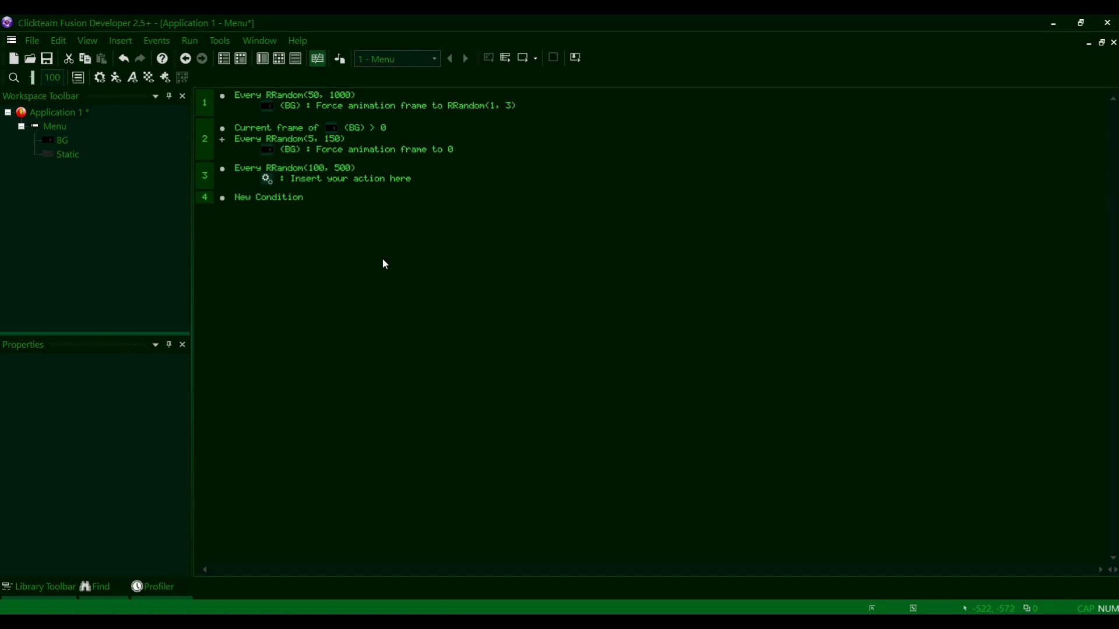
- Add an action to event 3 that sets the Static object's alpha-blending coefficient to RRandom(160, 205)
{"action": "double_click", "coordinate": [313, 183]}
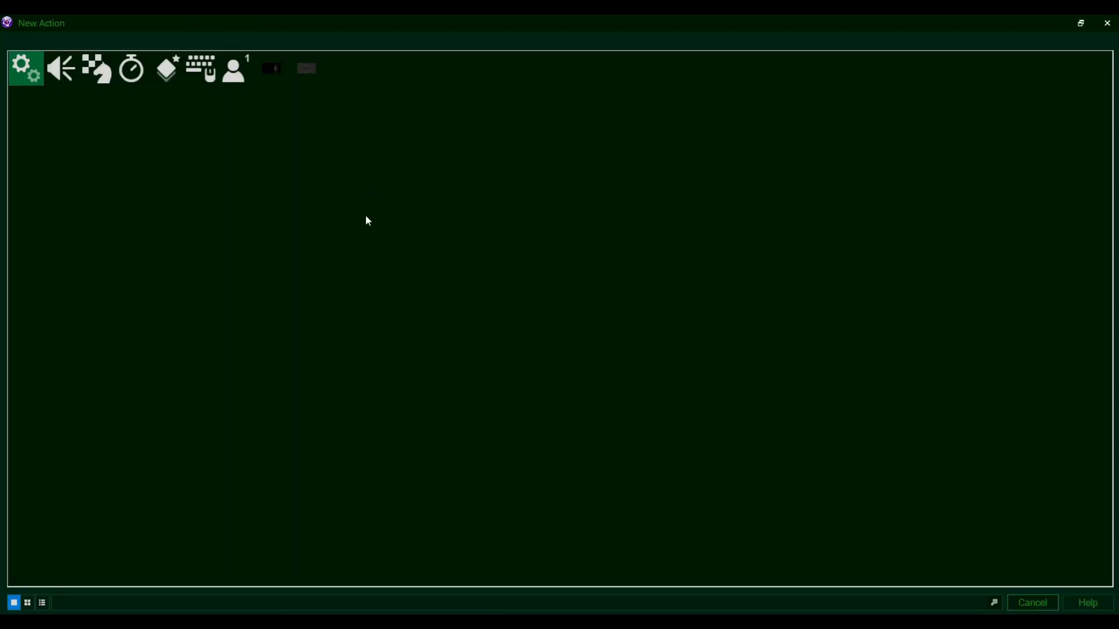
{"action": "left_click", "coordinate": [306, 75]}
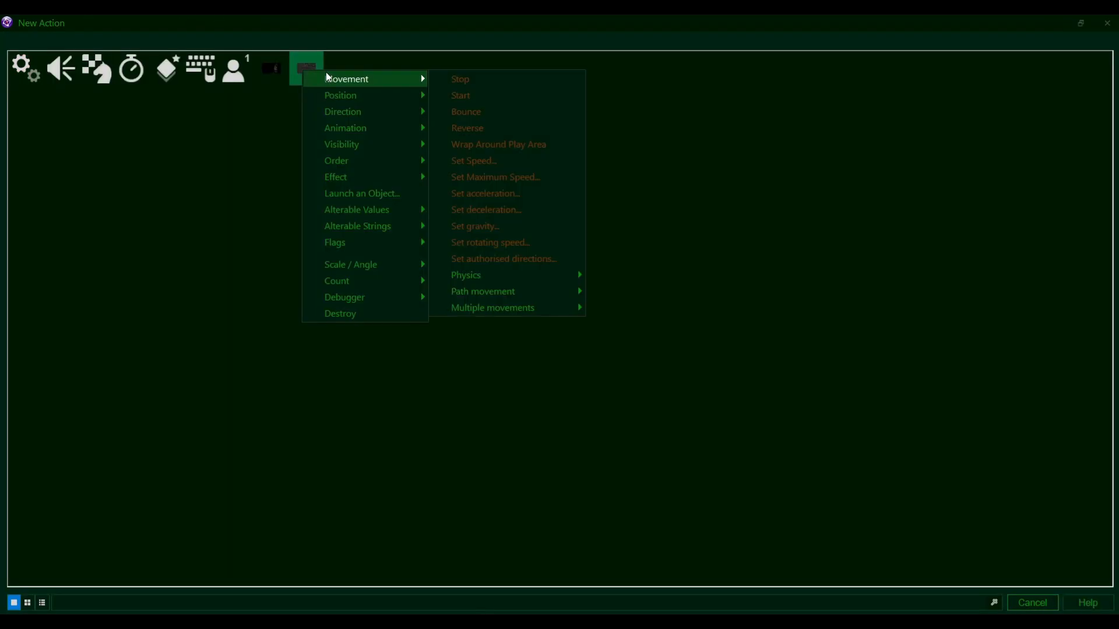
{"action": "mouse_move", "coordinate": [361, 178]}
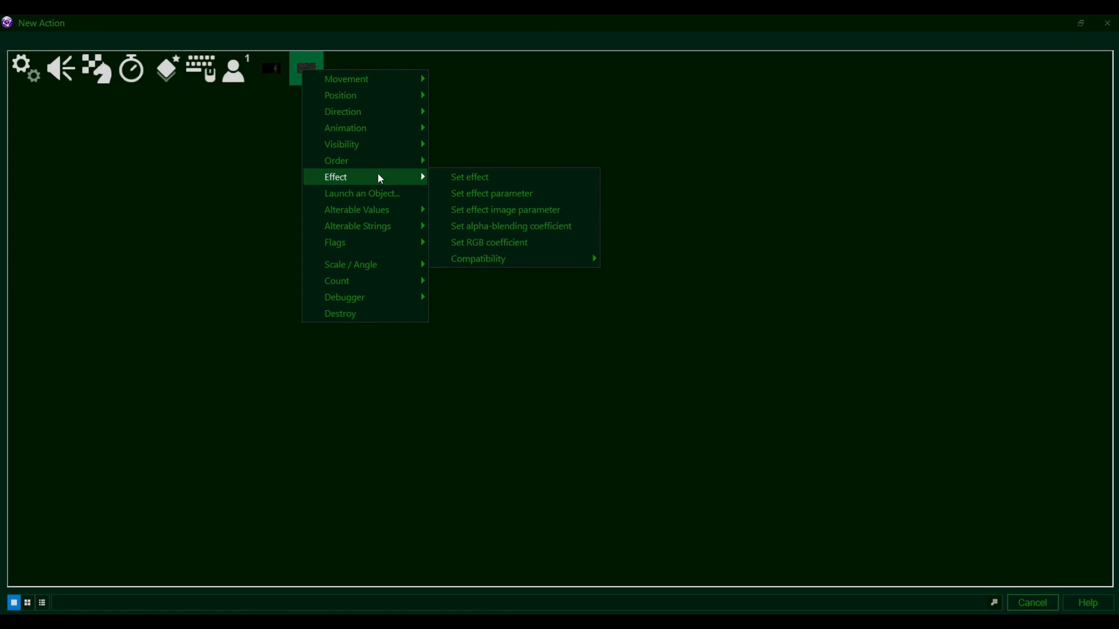
{"action": "left_click", "coordinate": [582, 228]}
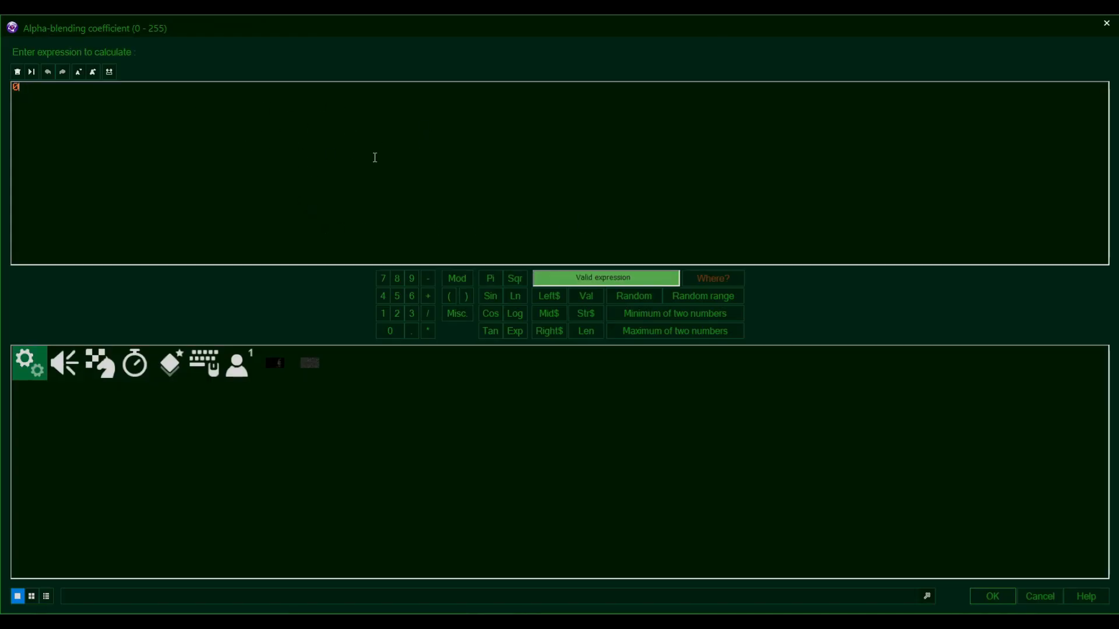
{"action": "key", "text": "BackSpace"}
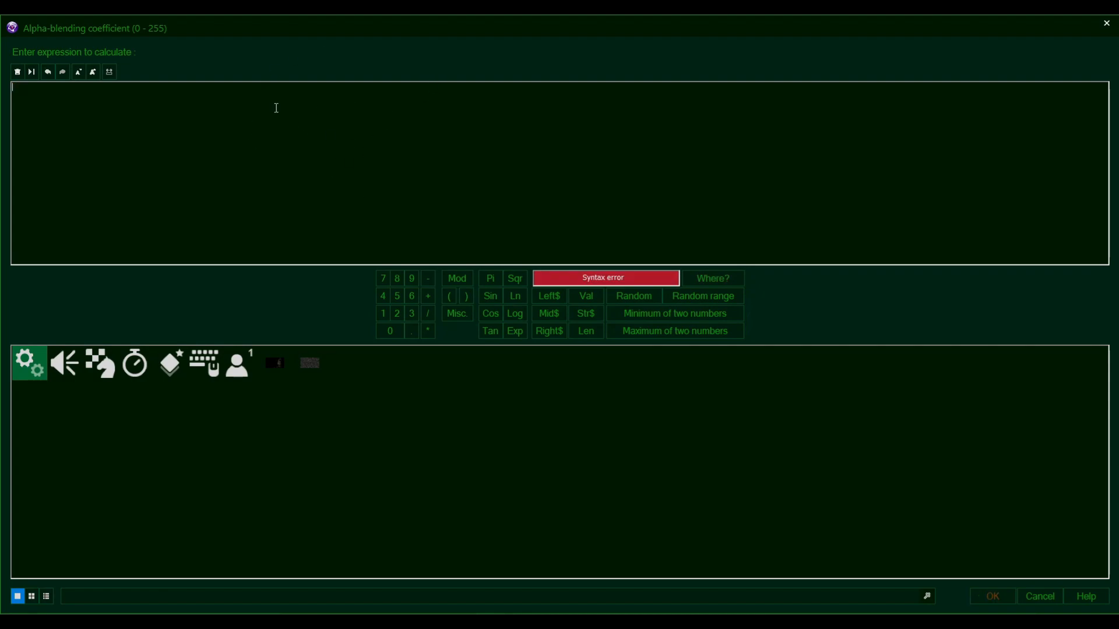
{"action": "left_click", "coordinate": [704, 297]}
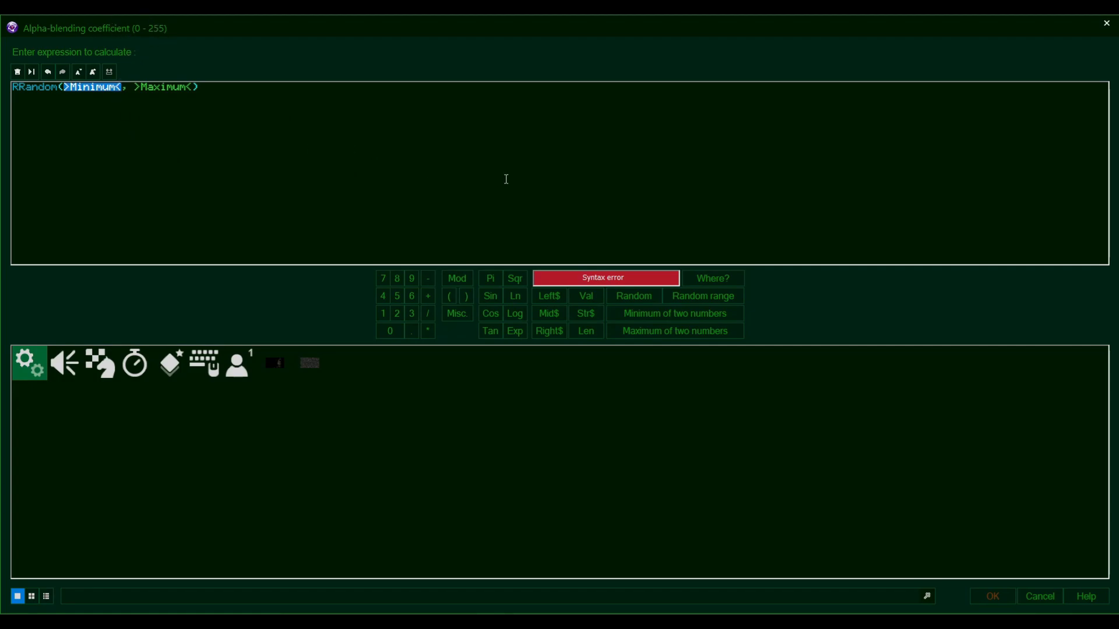
{"action": "type", "text": "160"}
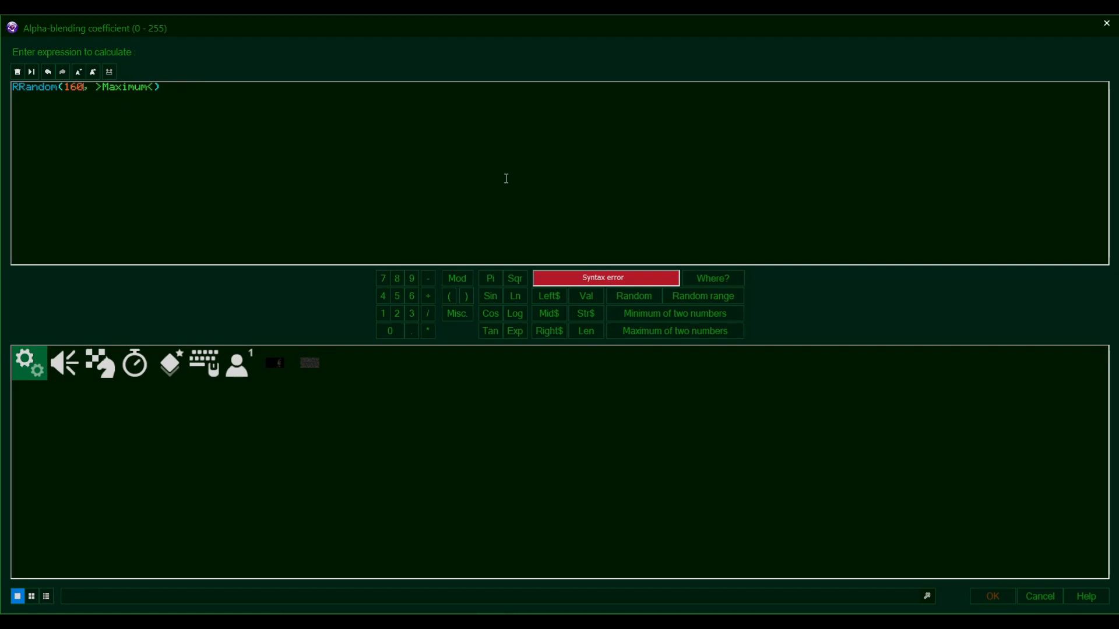
{"action": "key", "text": "Tab"}
{"action": "key", "text": "Delete"}
{"action": "type", "text": "205"}
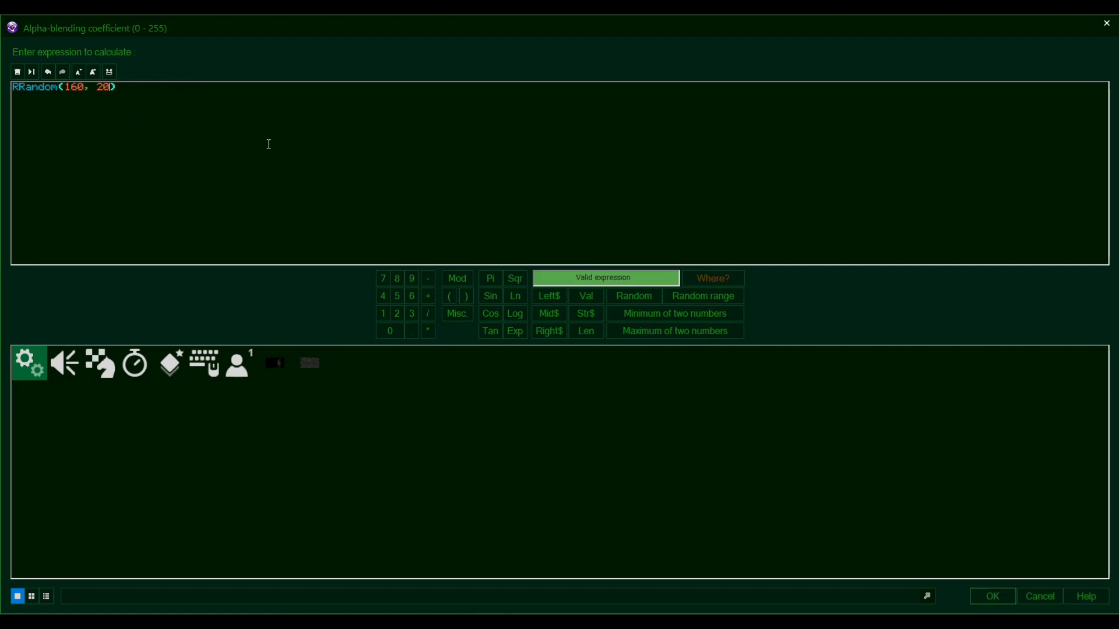
{"action": "key", "text": "Return"}
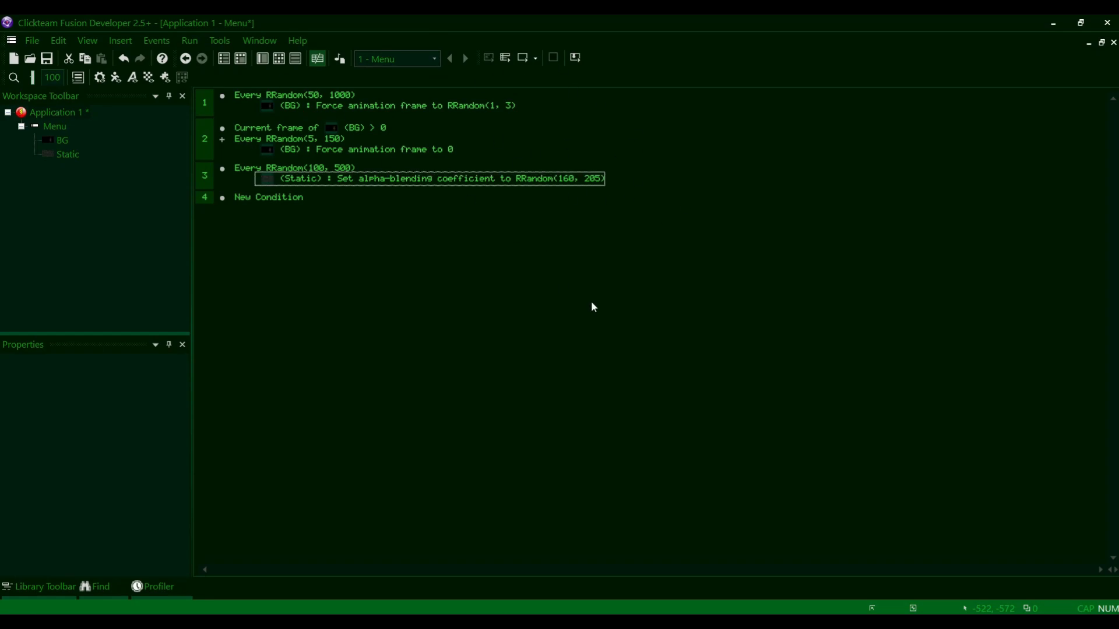
- Test-run the Menu frame to check the static's randomly changing transparency, and close the debugger and preview
{"action": "left_click", "coordinate": [524, 57]}
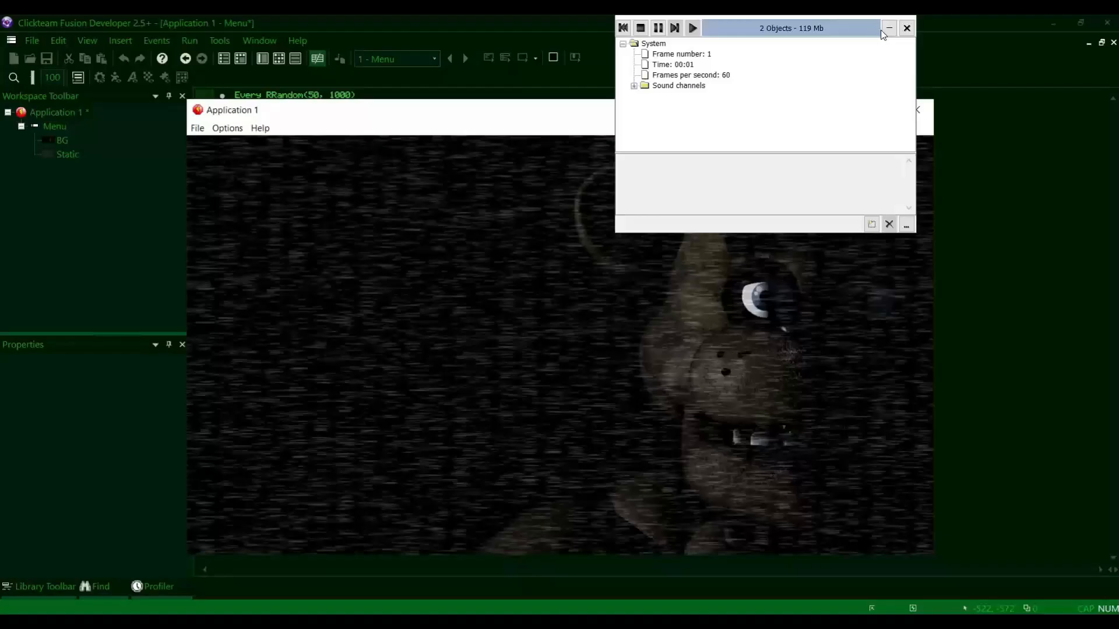
{"action": "left_click", "coordinate": [908, 27]}
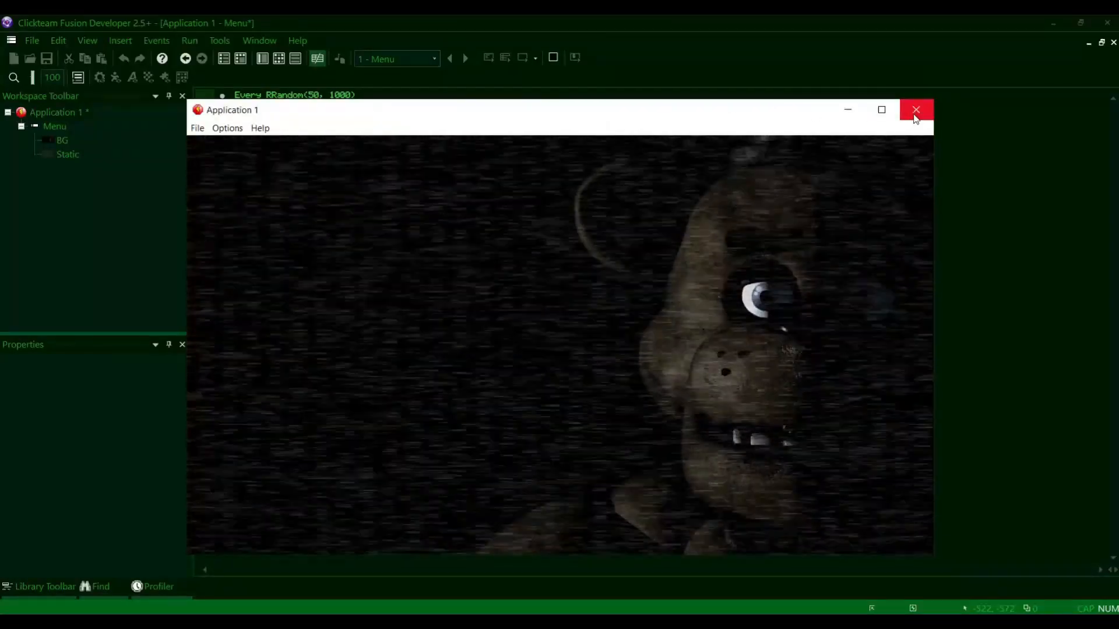
{"action": "left_click", "coordinate": [916, 109]}
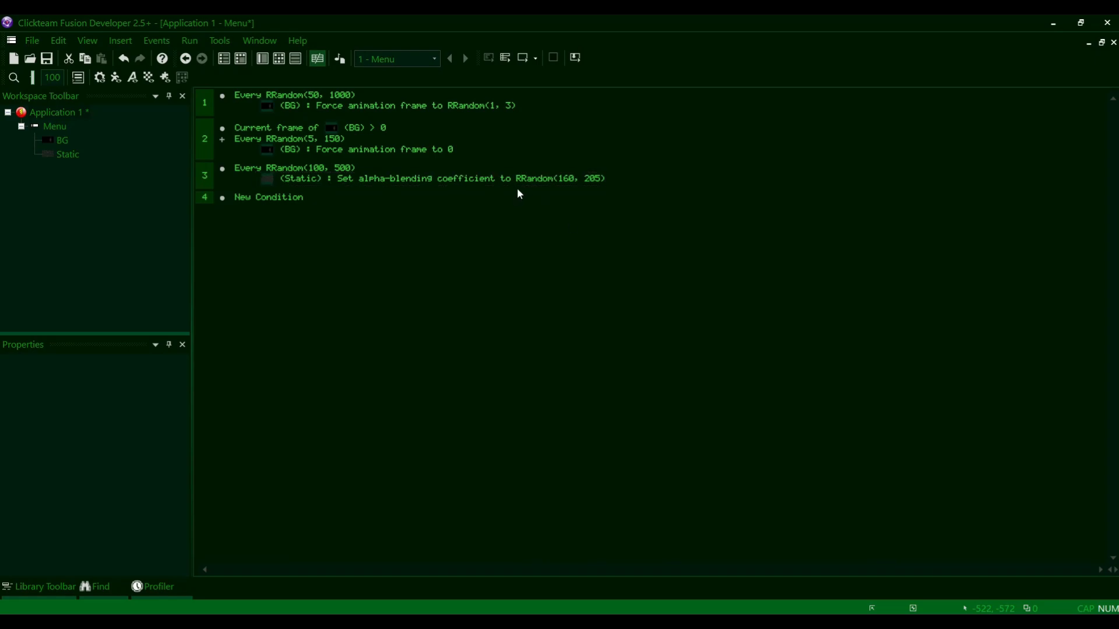
- Review the random timer conditions and the BG and Static actions in events 1 to 3
{"action": "left_click", "coordinate": [387, 179]}
{"action": "left_click", "coordinate": [386, 154]}
{"action": "left_click", "coordinate": [327, 131]}
{"action": "left_click", "coordinate": [296, 141]}
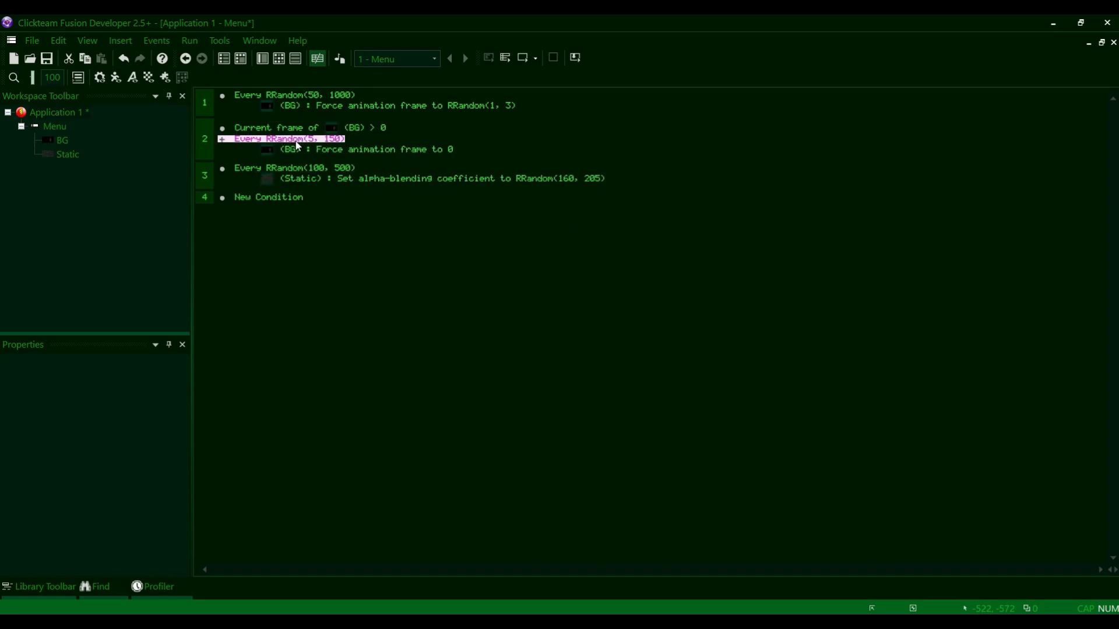
{"action": "left_click", "coordinate": [323, 109]}
{"action": "left_click", "coordinate": [324, 97]}
{"action": "left_click", "coordinate": [324, 140]}
{"action": "left_click", "coordinate": [324, 150]}
{"action": "left_click", "coordinate": [325, 169]}
{"action": "left_click", "coordinate": [330, 179]}
{"action": "left_click", "coordinate": [458, 275]}
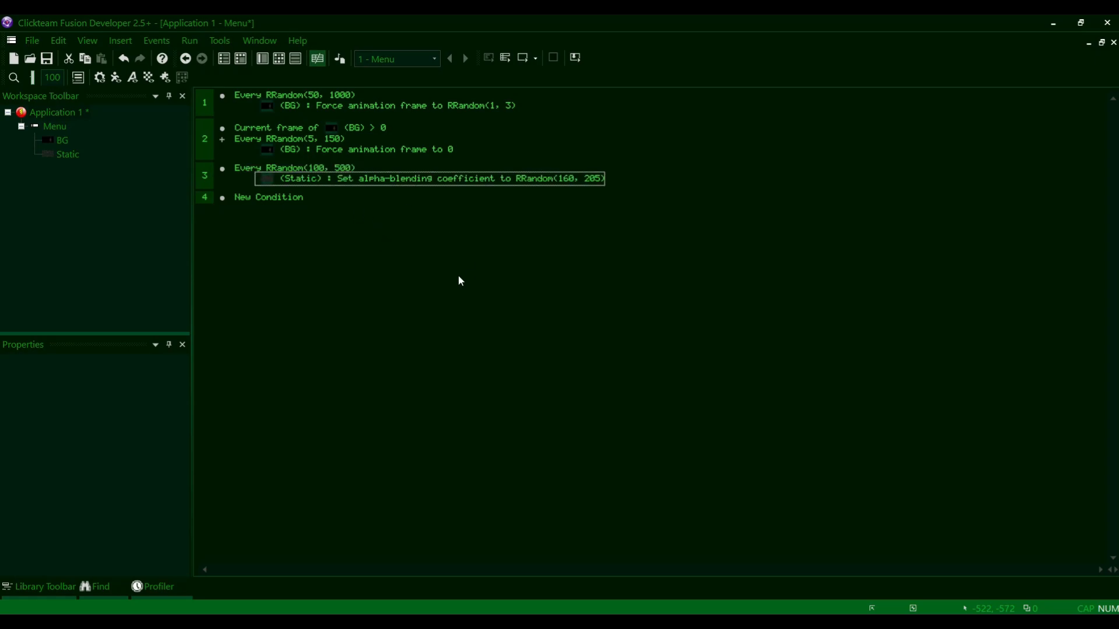
- Inspect the timer expression of event 3 and close it without changes
{"action": "left_click", "coordinate": [474, 247]}
{"action": "left_click", "coordinate": [486, 248]}
{"action": "left_click", "coordinate": [315, 165]}
{"action": "double_click", "coordinate": [318, 169]}
{"action": "left_click", "coordinate": [1031, 599]}
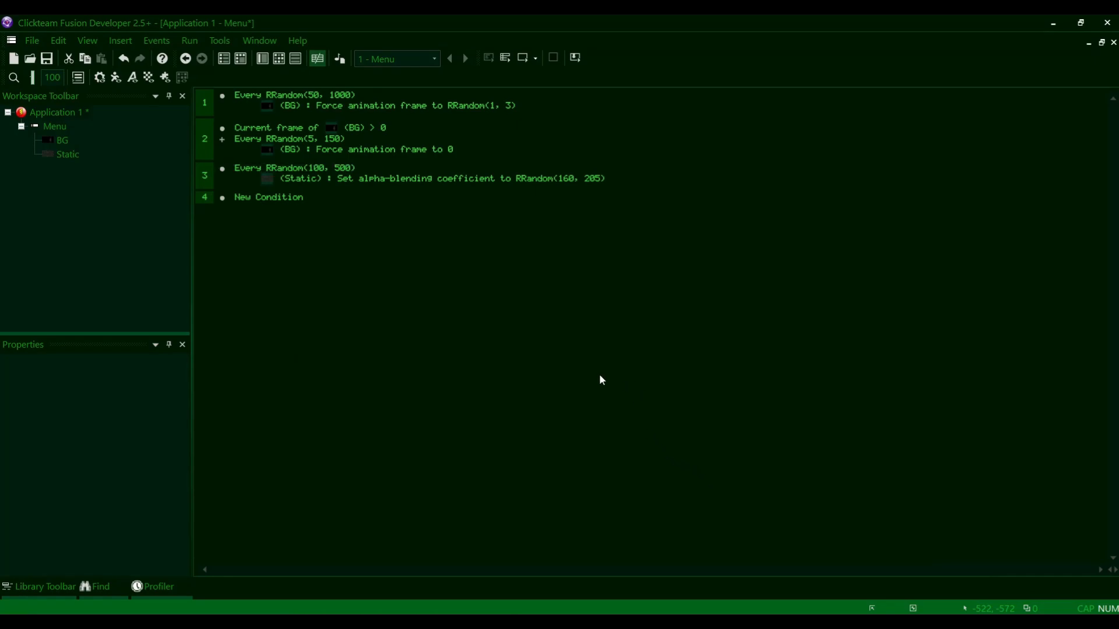
- Open the BG object's animation from the frame editor, examine its four frames, and leave without changes
{"action": "left_click", "coordinate": [279, 59]}
{"action": "left_click", "coordinate": [264, 59]}
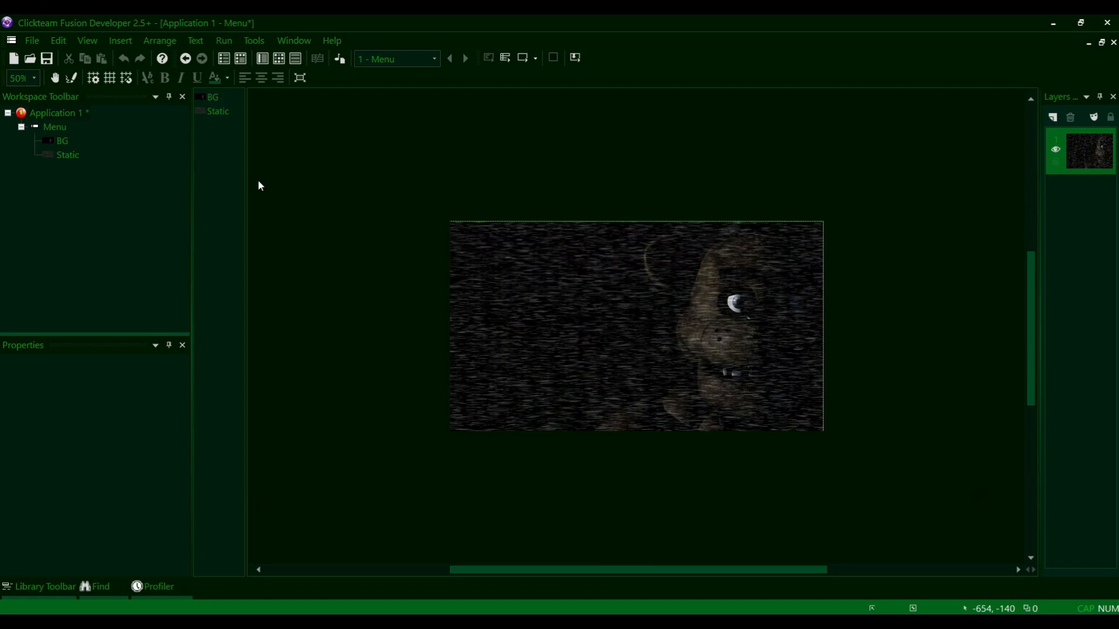
{"action": "double_click", "coordinate": [213, 97]}
{"action": "left_click", "coordinate": [268, 453]}
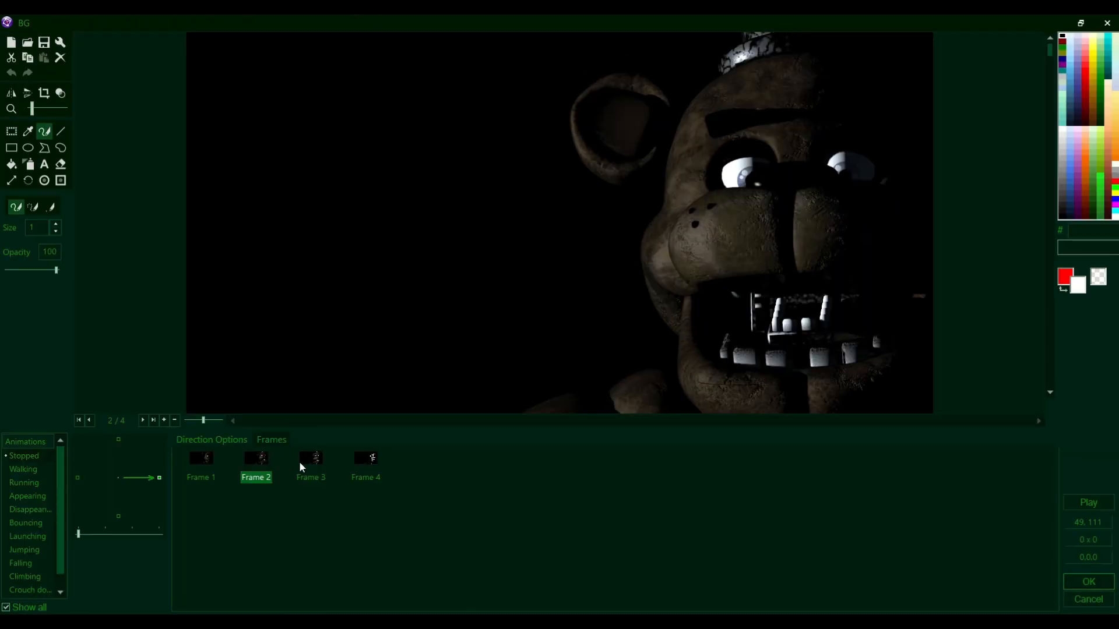
{"action": "left_click", "coordinate": [310, 460]}
{"action": "left_click", "coordinate": [356, 455]}
{"action": "left_click", "coordinate": [263, 457]}
{"action": "left_click", "coordinate": [303, 463]}
{"action": "left_click", "coordinate": [204, 460]}
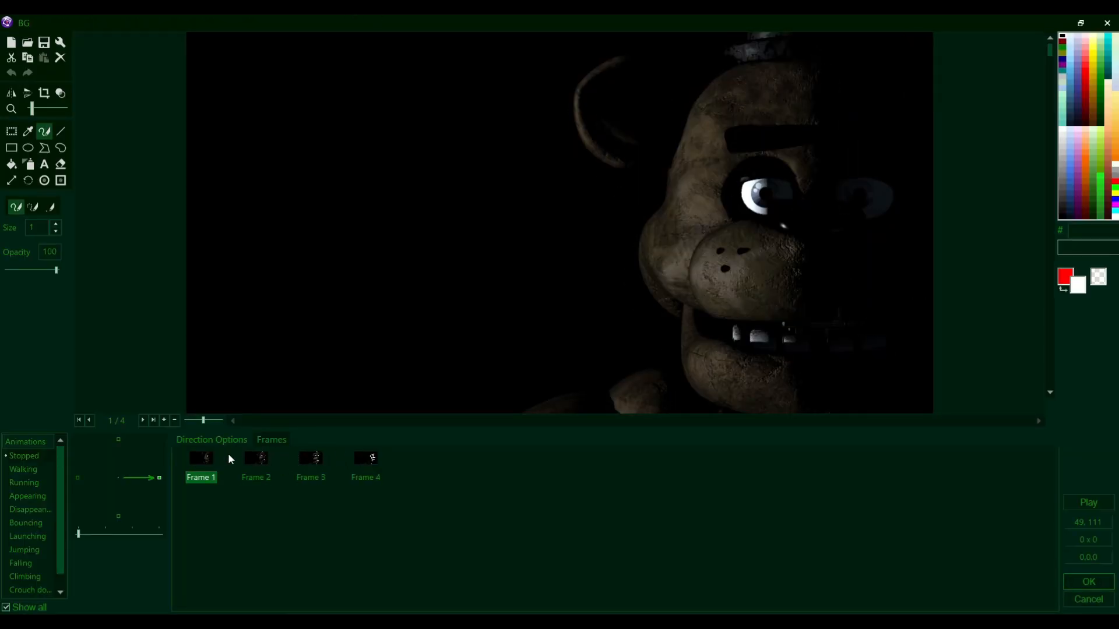
{"action": "left_click", "coordinate": [312, 460]}
{"action": "left_click", "coordinate": [259, 459]}
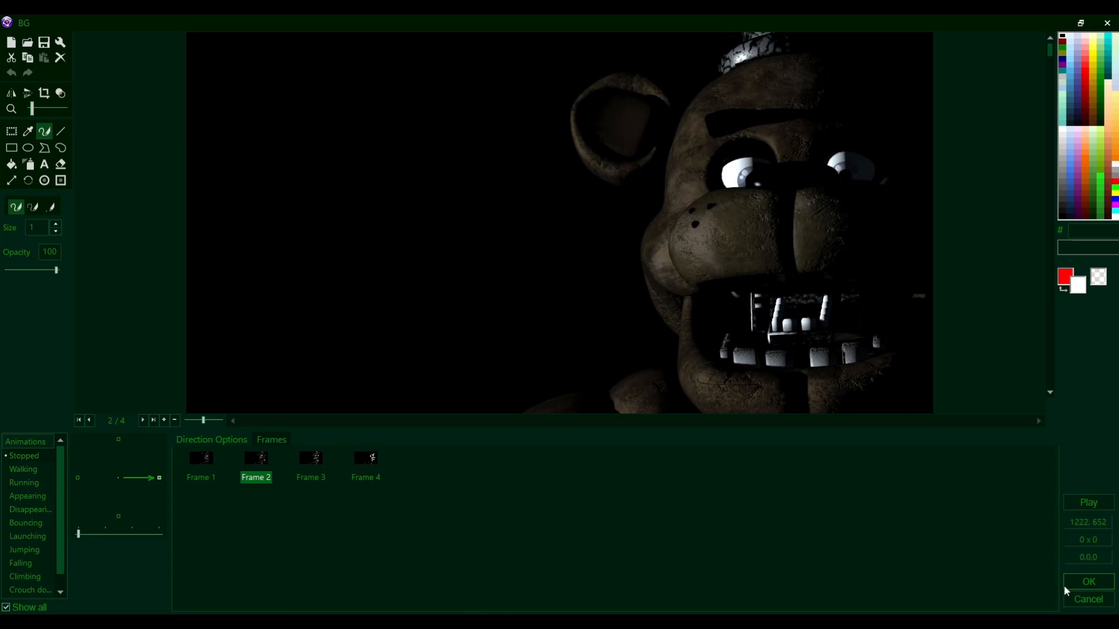
{"action": "left_click", "coordinate": [1088, 603]}
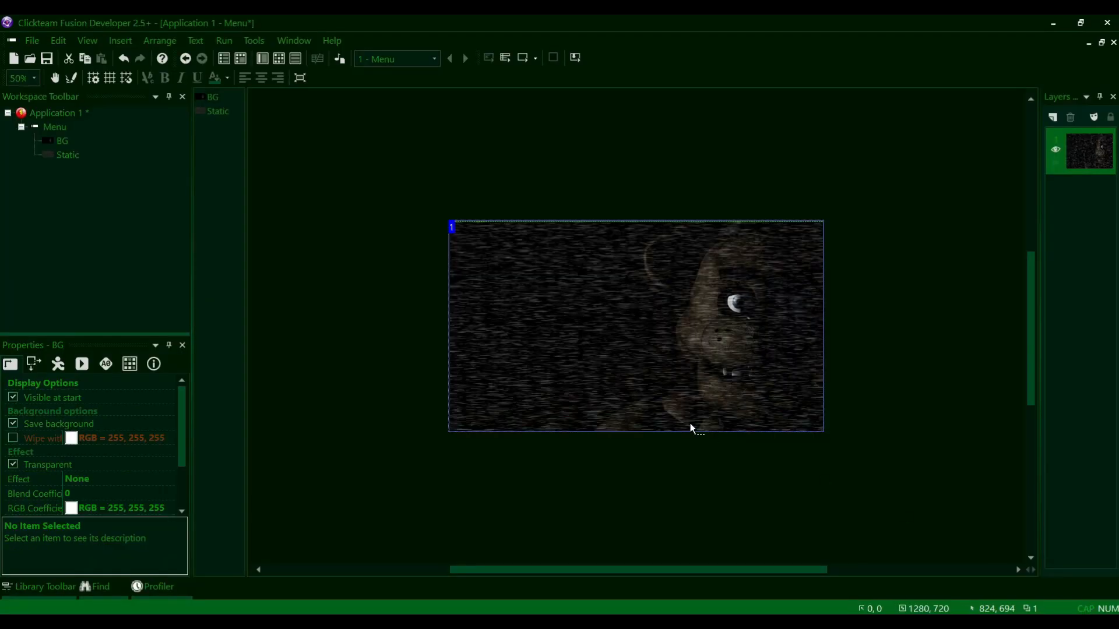
{"action": "left_click", "coordinate": [288, 58]}
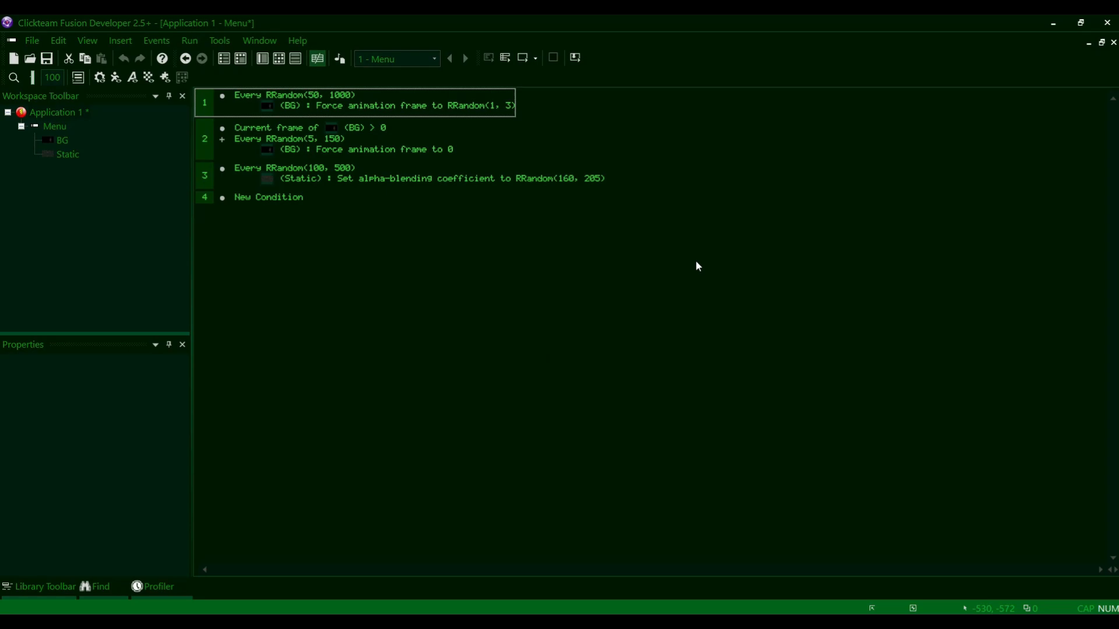
{"action": "left_click", "coordinate": [283, 56]}
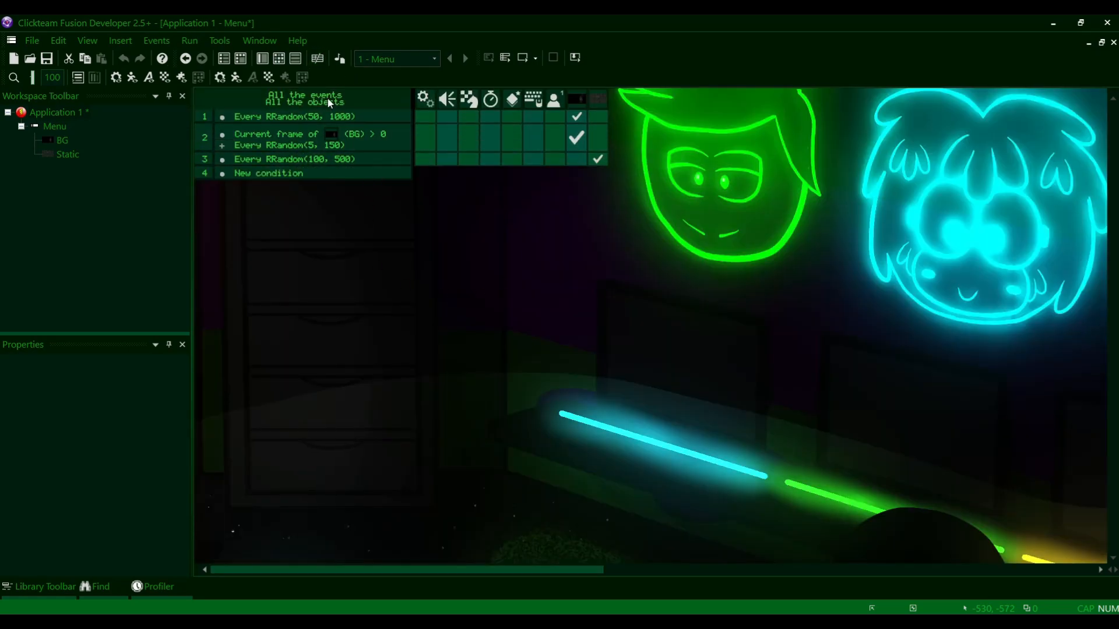
{"action": "left_click", "coordinate": [294, 60]}
{"action": "left_click", "coordinate": [279, 63]}
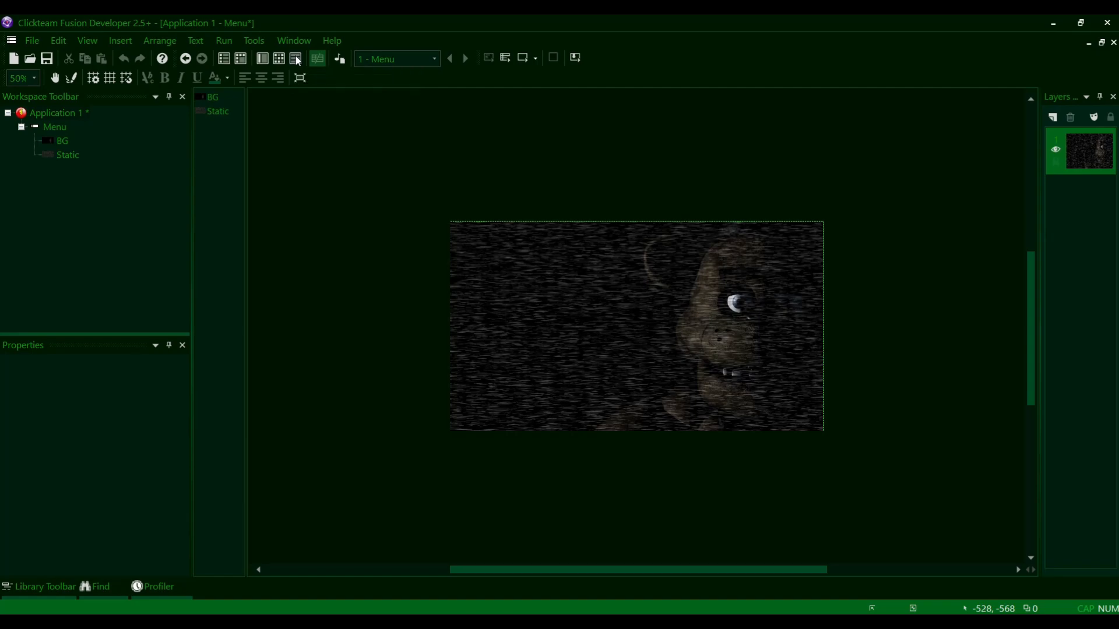
{"action": "left_click", "coordinate": [296, 58]}
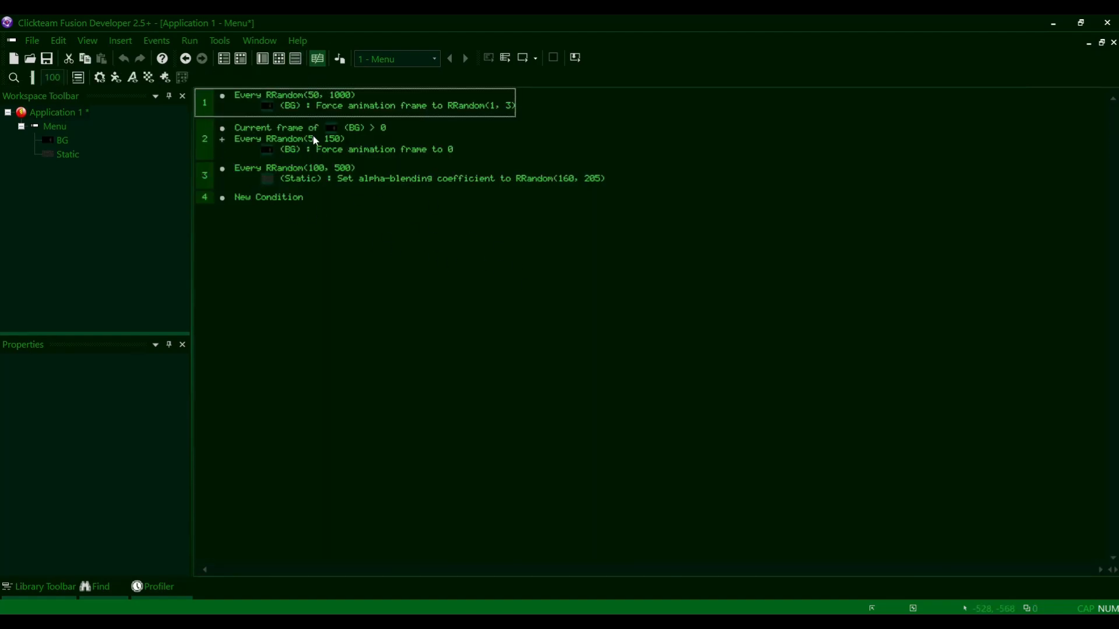
- Insert a String object in the Menu frame and place it near the image's upper-left corner at about X 88, Y 16
{"action": "left_click", "coordinate": [267, 65]}
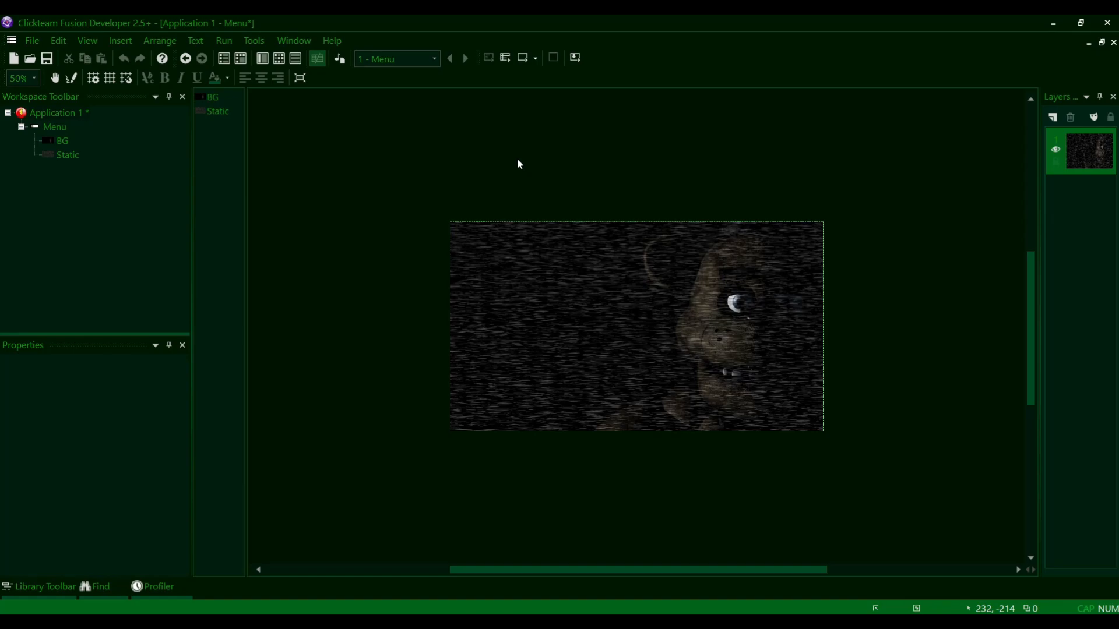
{"action": "right_click", "coordinate": [336, 168]}
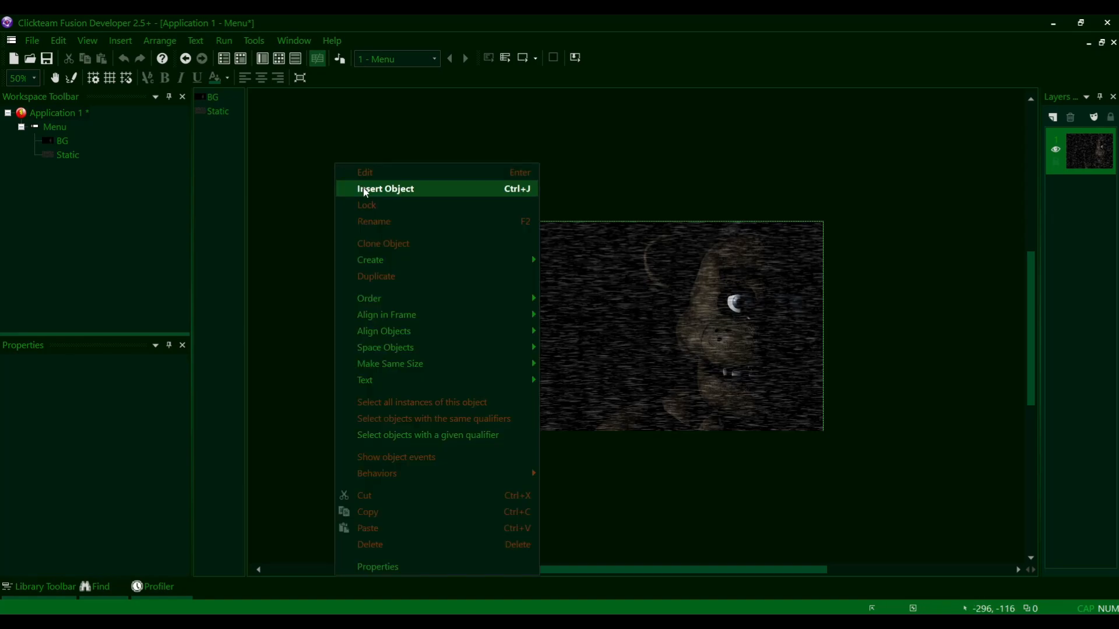
{"action": "left_click", "coordinate": [387, 190]}
{"action": "scroll", "coordinate": [572, 361], "scroll_direction": "down", "scroll_amount": 1}
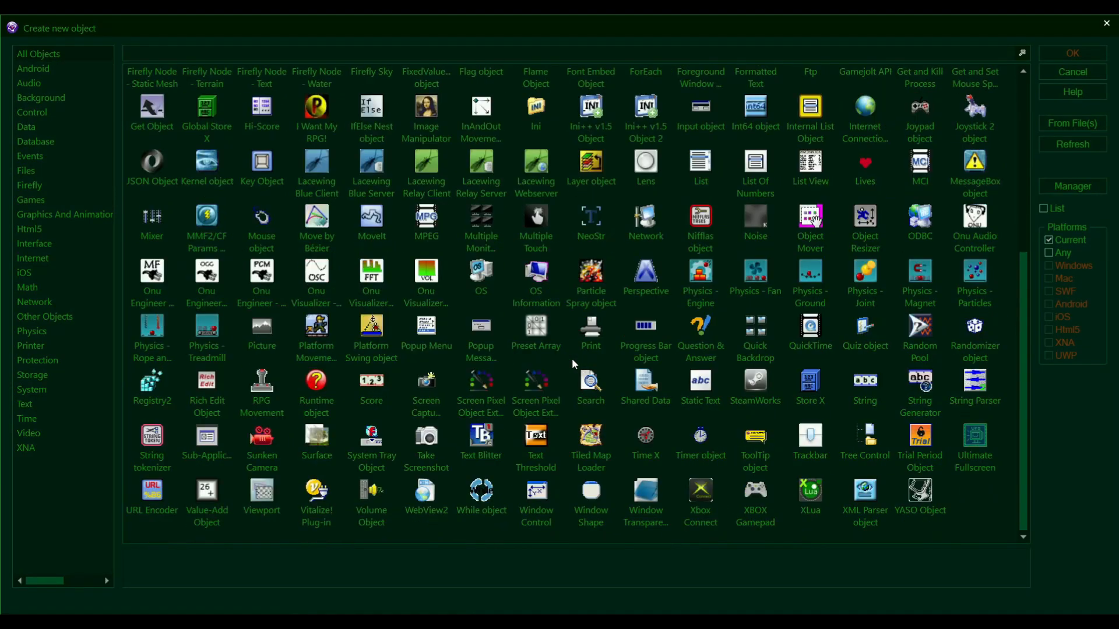
{"action": "scroll", "coordinate": [572, 360], "scroll_direction": "up", "scroll_amount": 4}
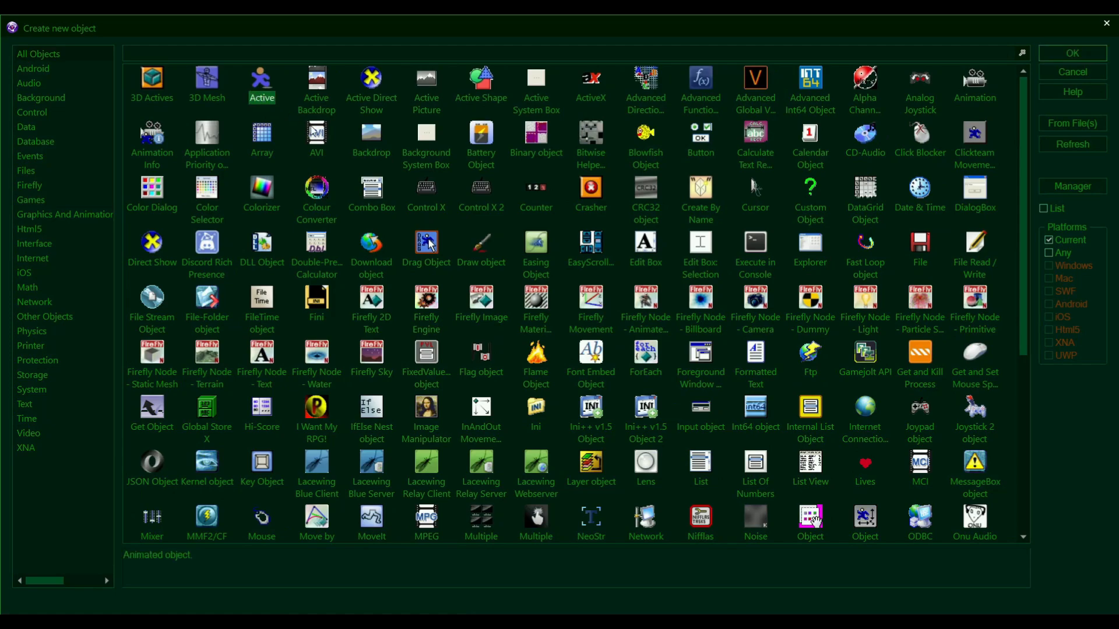
{"action": "left_click", "coordinate": [406, 224]}
{"action": "scroll", "coordinate": [711, 321], "scroll_direction": "down", "scroll_amount": 3}
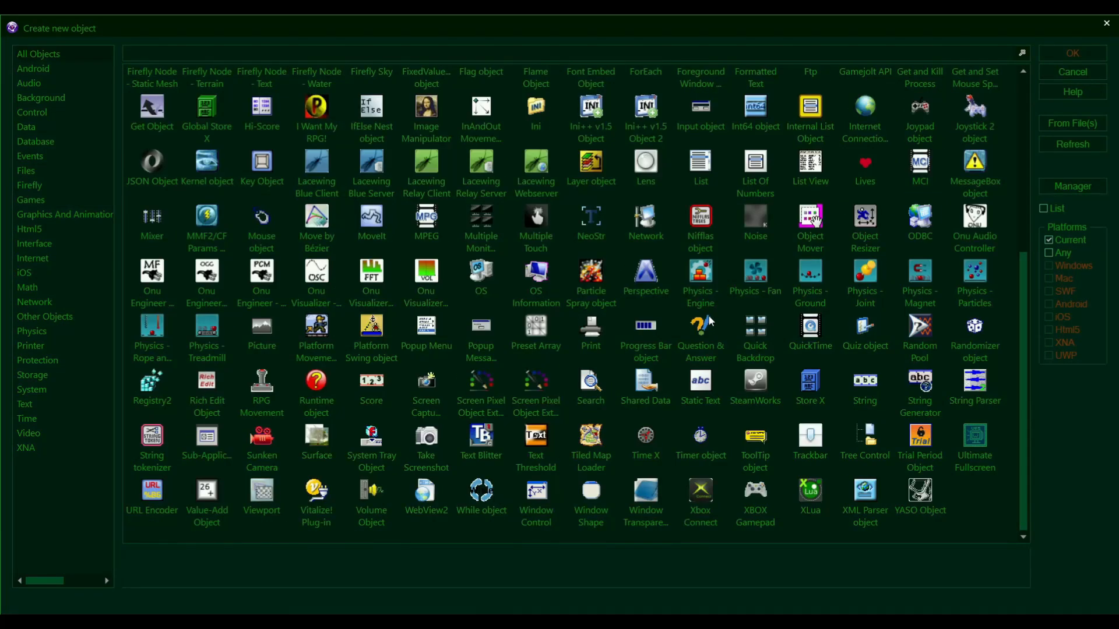
{"action": "left_click", "coordinate": [866, 388]}
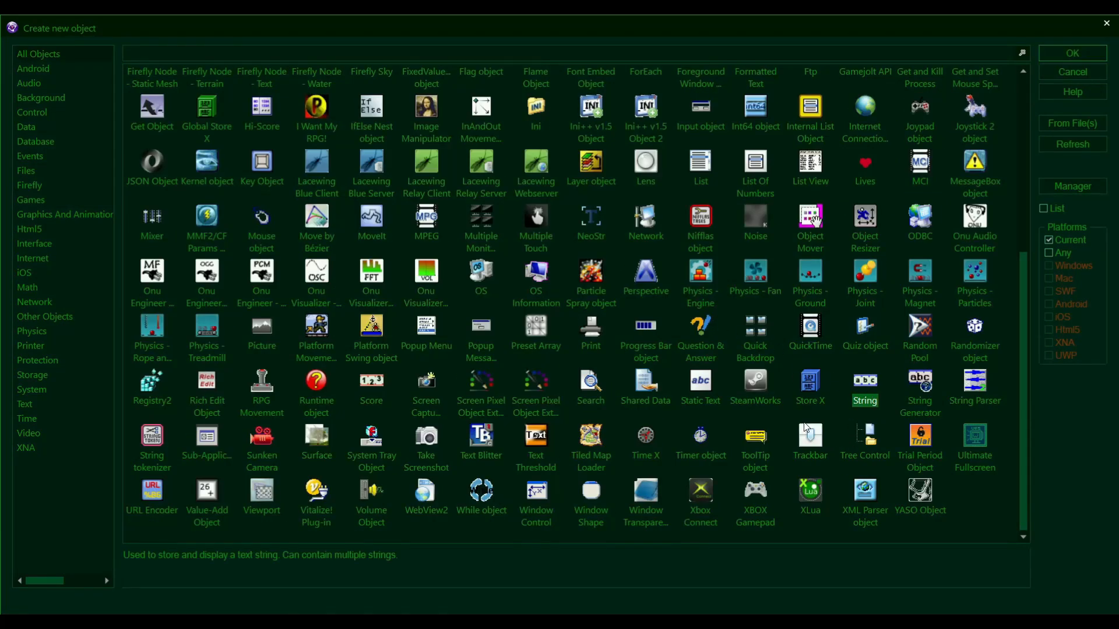
{"action": "double_click", "coordinate": [872, 383]}
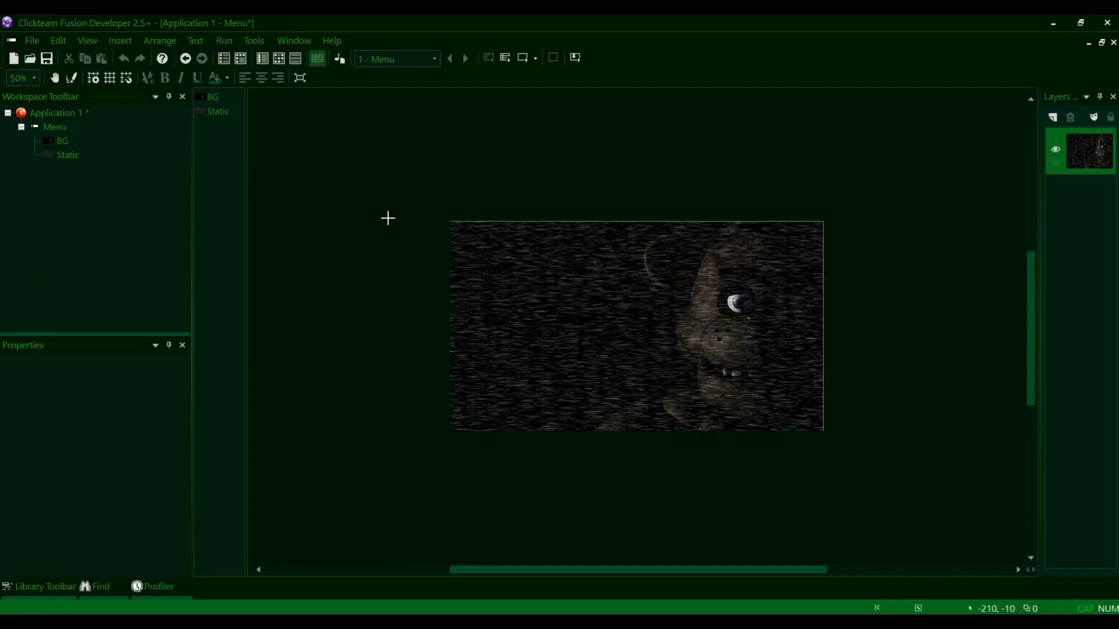
{"action": "left_click", "coordinate": [388, 218]}
{"action": "left_click_drag", "start_coordinate": [392, 224], "coordinate": [478, 236]}
- Show the String object's size and position properties and shift it within the frame to about X 100, Y 16
{"action": "left_click", "coordinate": [51, 364]}
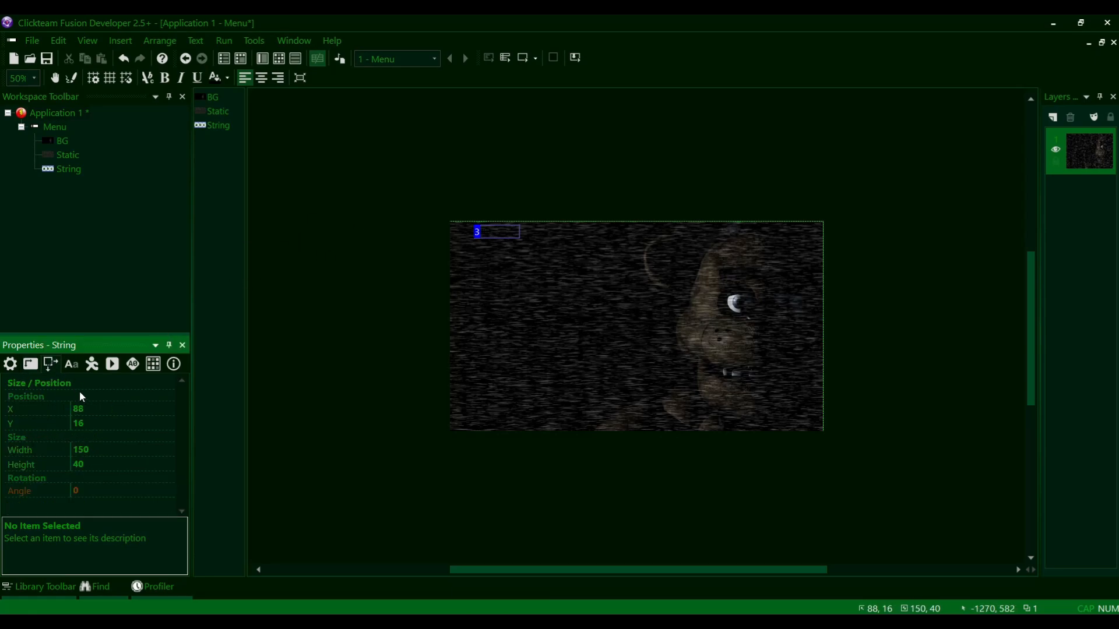
{"action": "left_click", "coordinate": [103, 410]}
{"action": "key", "text": "Return"}
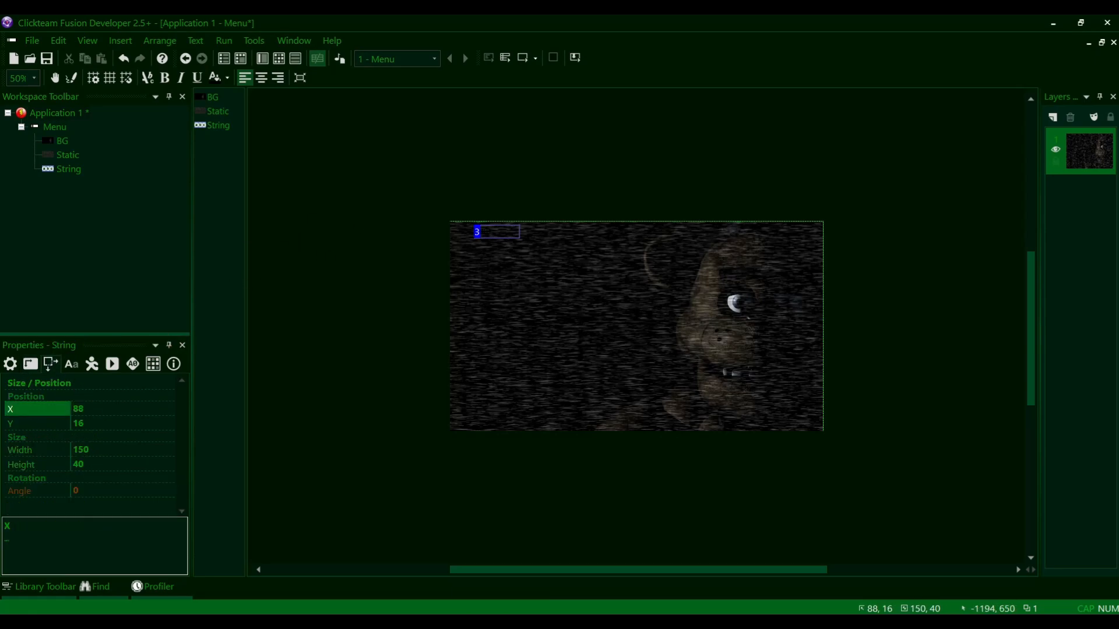
{"action": "left_click", "coordinate": [461, 255]}
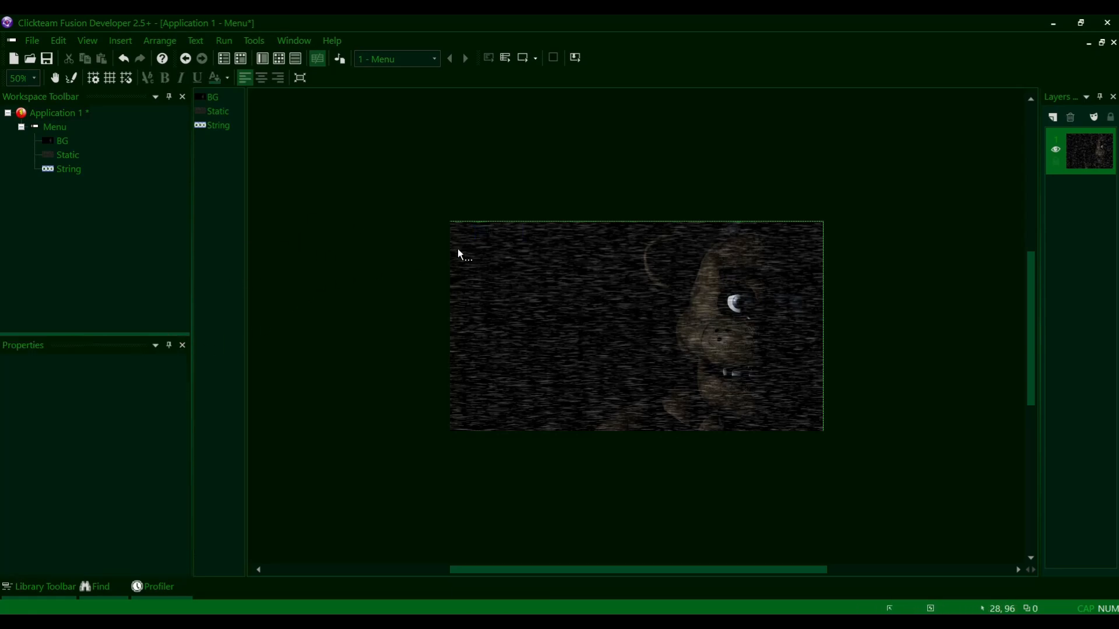
{"action": "left_click", "coordinate": [502, 232]}
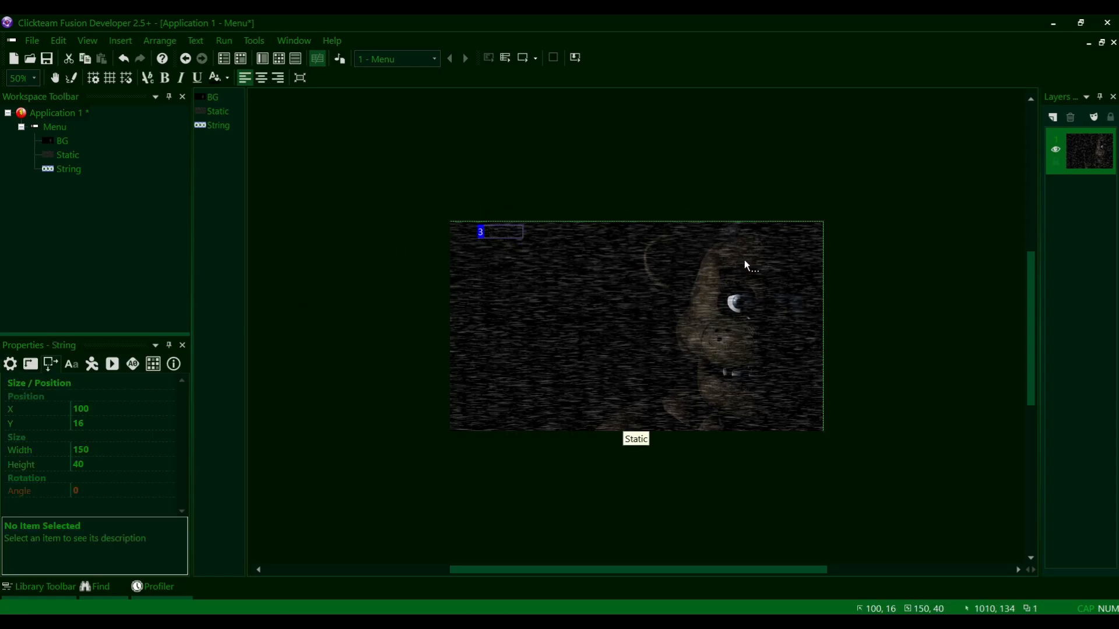
- Align the Static overlay to the right within the frame
{"action": "left_click", "coordinate": [670, 199]}
{"action": "left_click", "coordinate": [503, 225]}
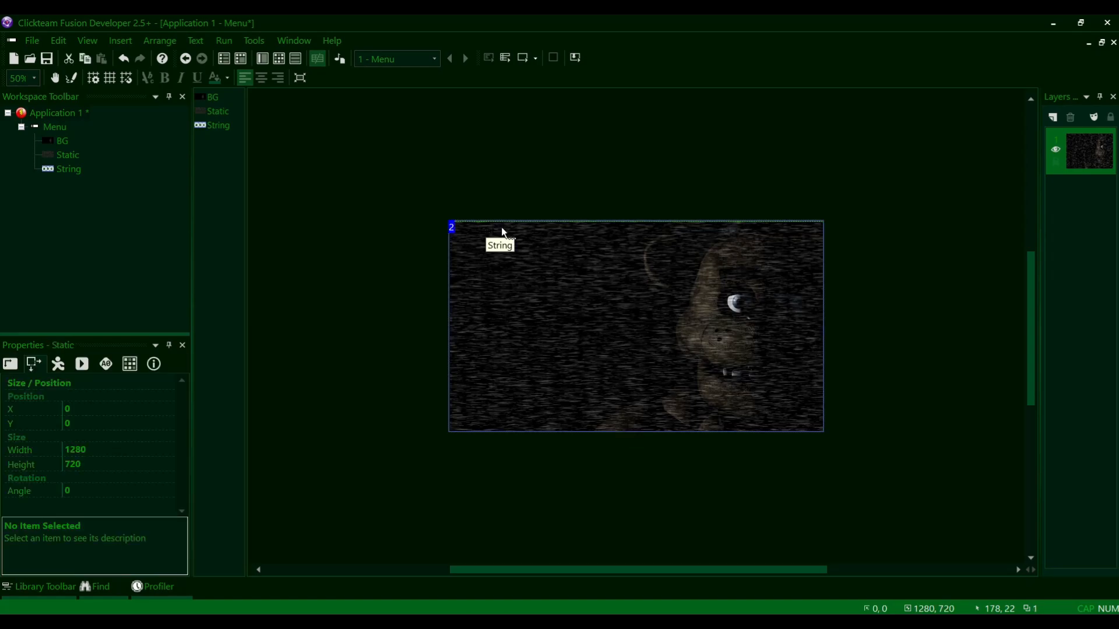
{"action": "left_click", "coordinate": [501, 228]}
{"action": "right_click", "coordinate": [688, 275]}
{"action": "mouse_move", "coordinate": [798, 172]}
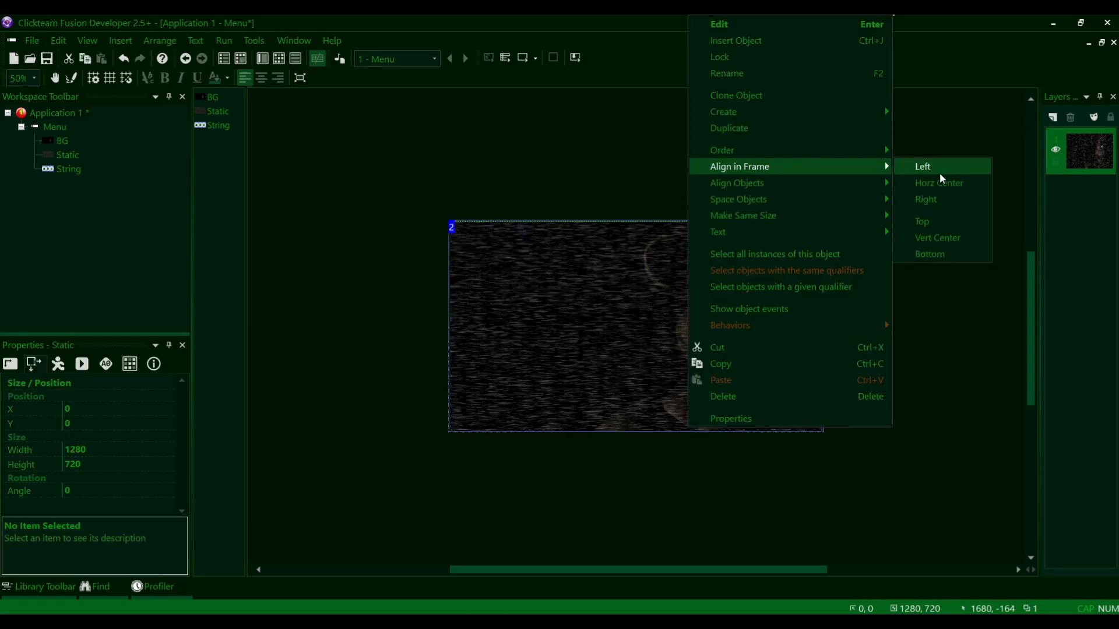
{"action": "left_click", "coordinate": [930, 199]}
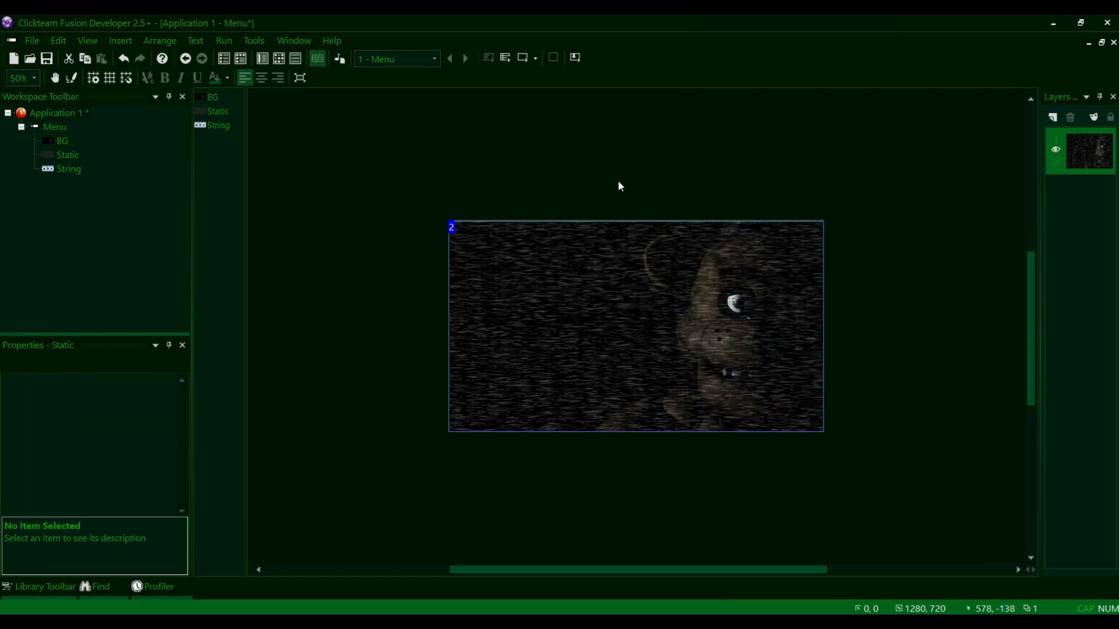
- Set the String object's Y position to 20
{"action": "left_click", "coordinate": [487, 232]}
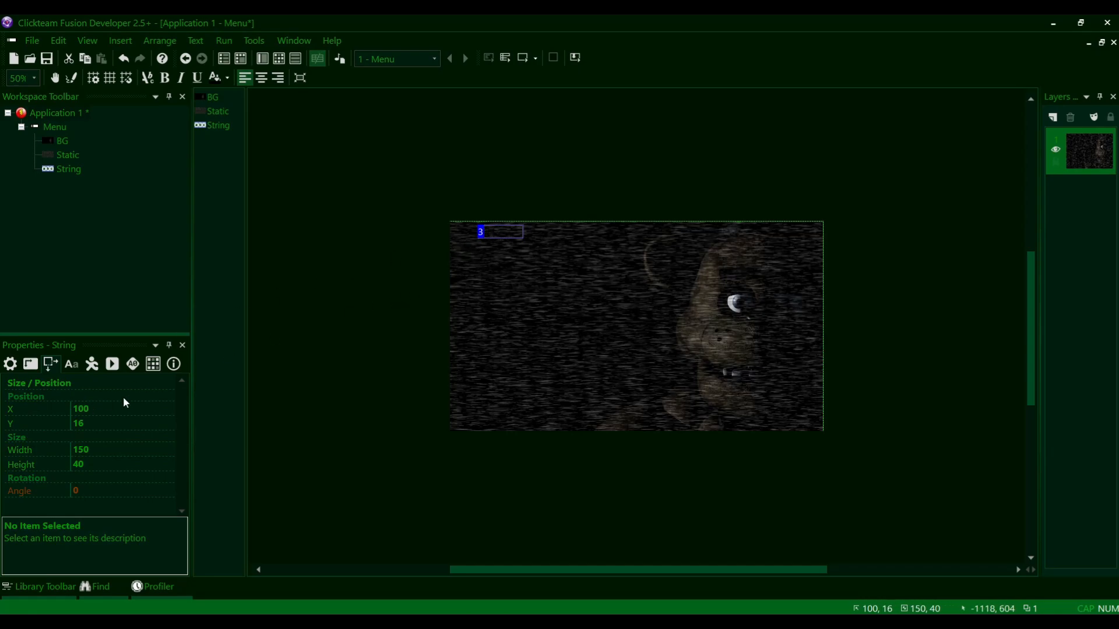
{"action": "left_click", "coordinate": [128, 424]}
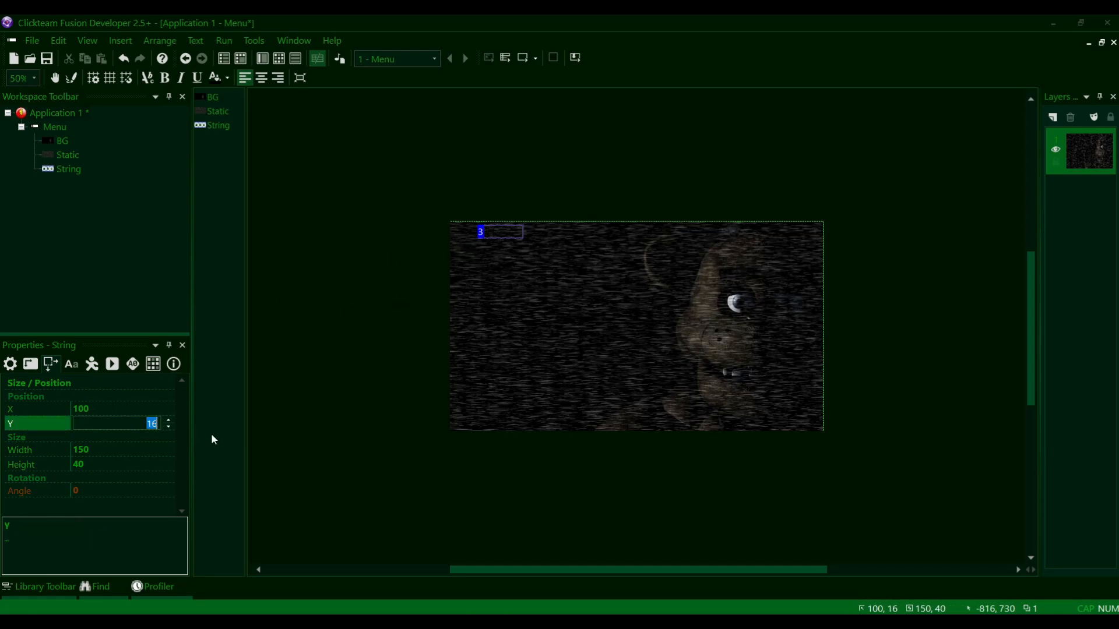
{"action": "type", "text": "20"}
{"action": "key", "text": "Return"}
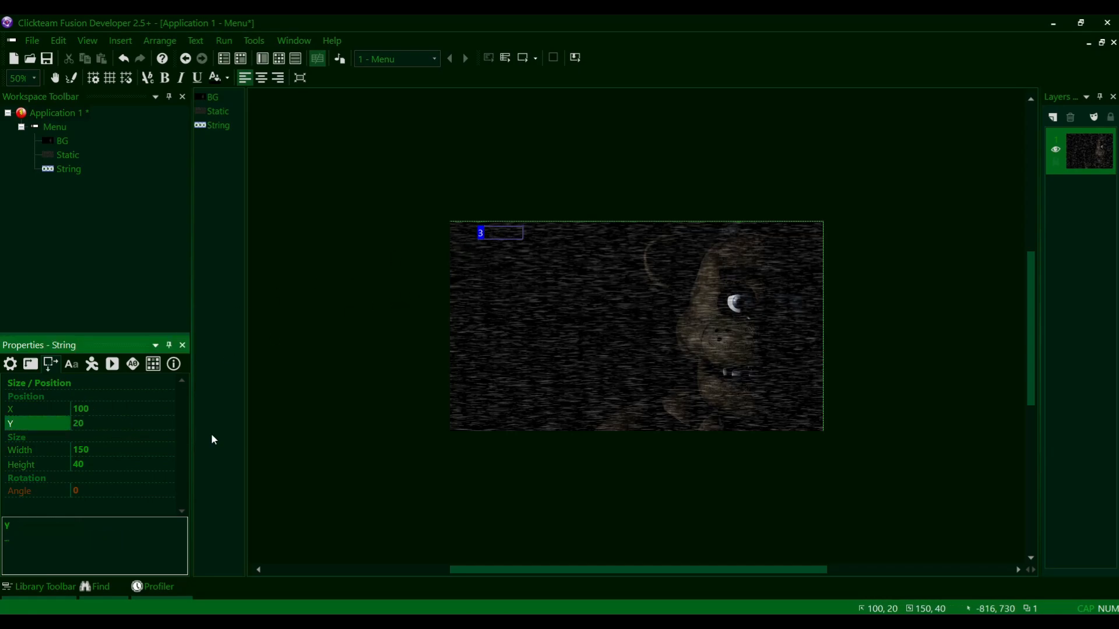
- Compare the size and rotation properties of the String and Static objects, including Angle, and reselect the String
{"action": "left_click", "coordinate": [97, 420]}
{"action": "left_click", "coordinate": [54, 417]}
{"action": "left_click", "coordinate": [48, 464]}
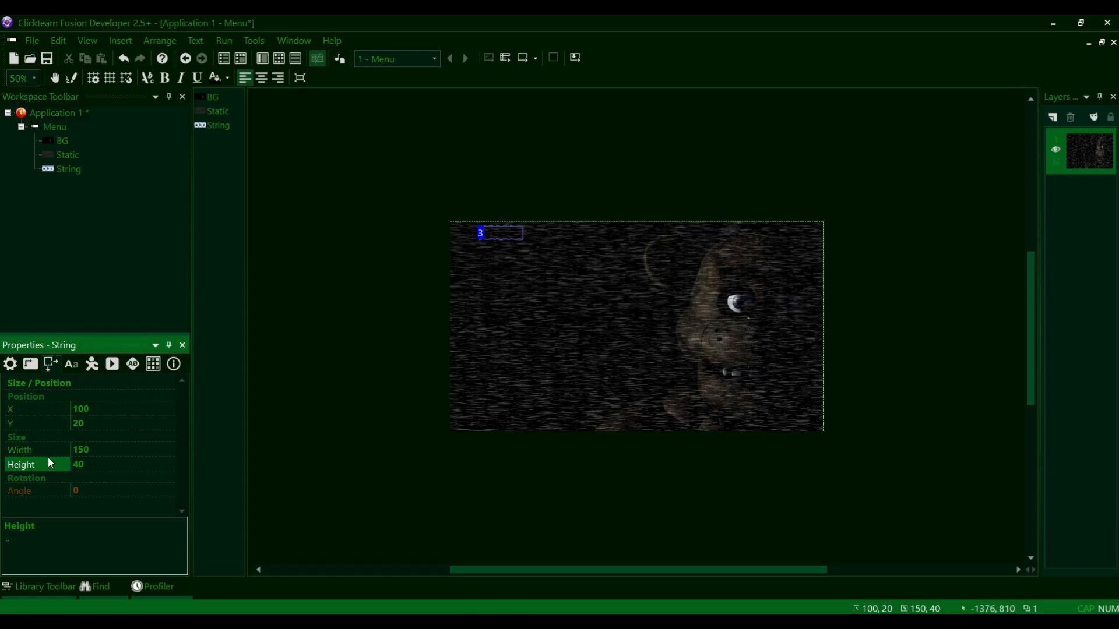
{"action": "left_click", "coordinate": [52, 494]}
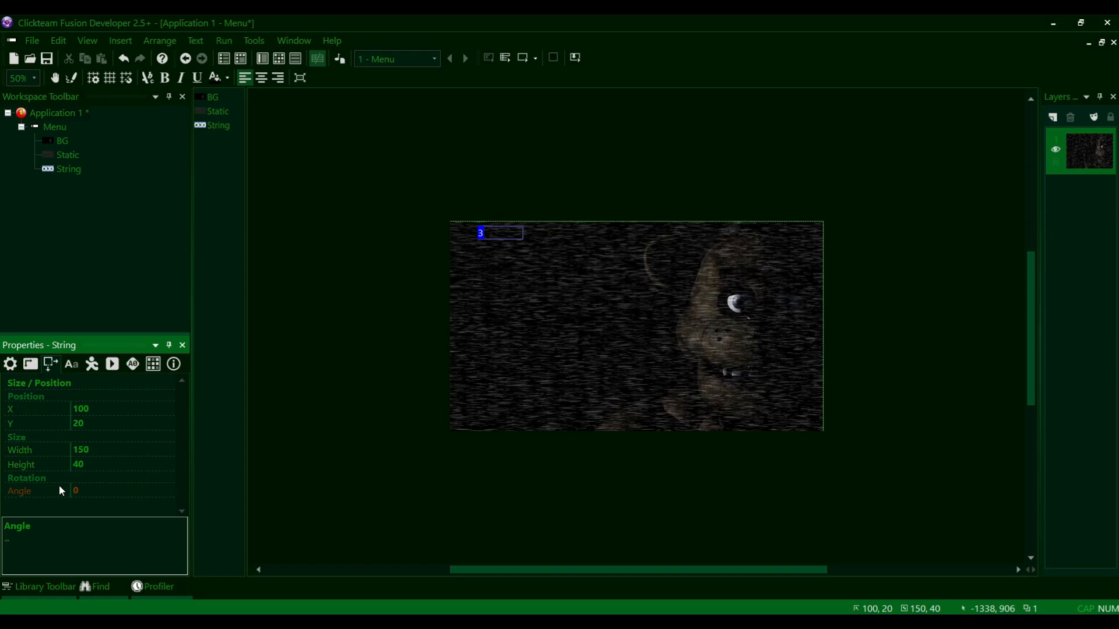
{"action": "left_click", "coordinate": [481, 380]}
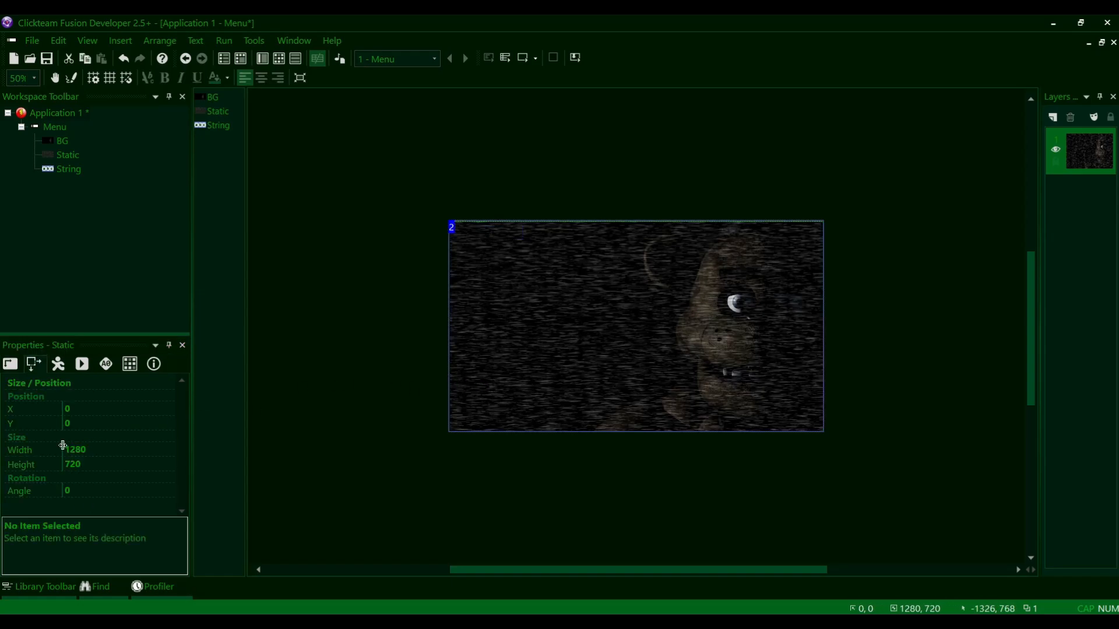
{"action": "left_click", "coordinate": [47, 494]}
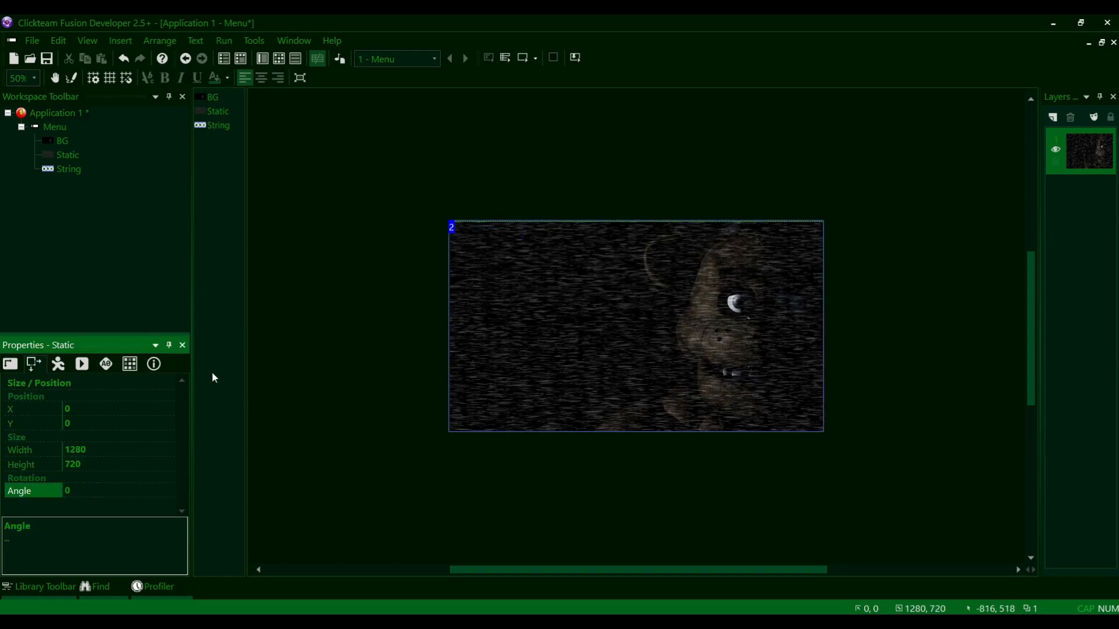
{"action": "left_click", "coordinate": [369, 397]}
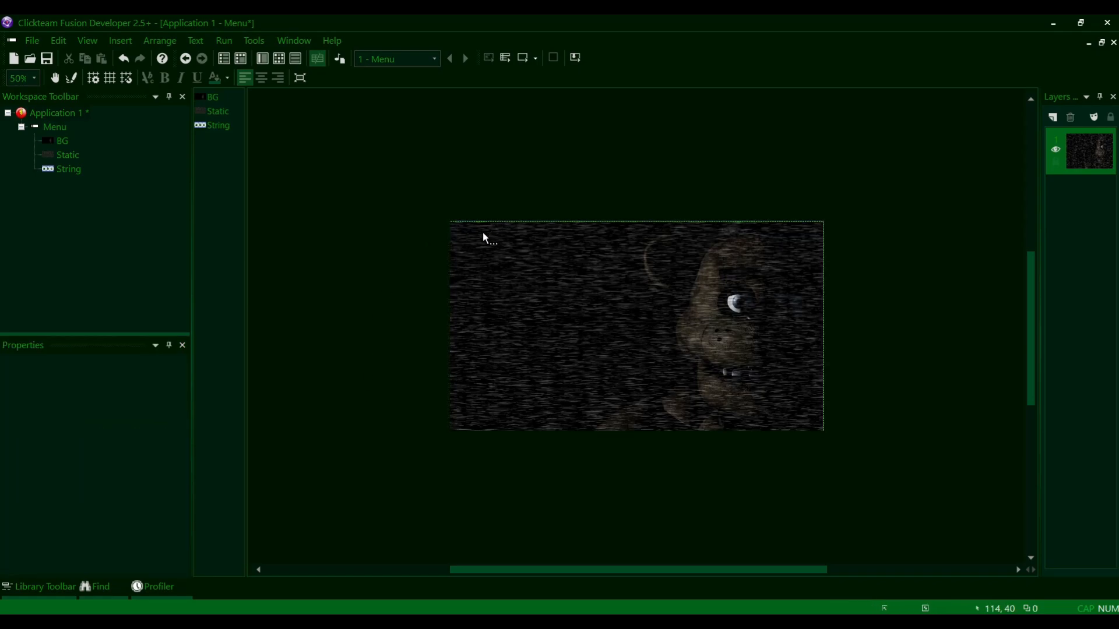
{"action": "left_click", "coordinate": [482, 232]}
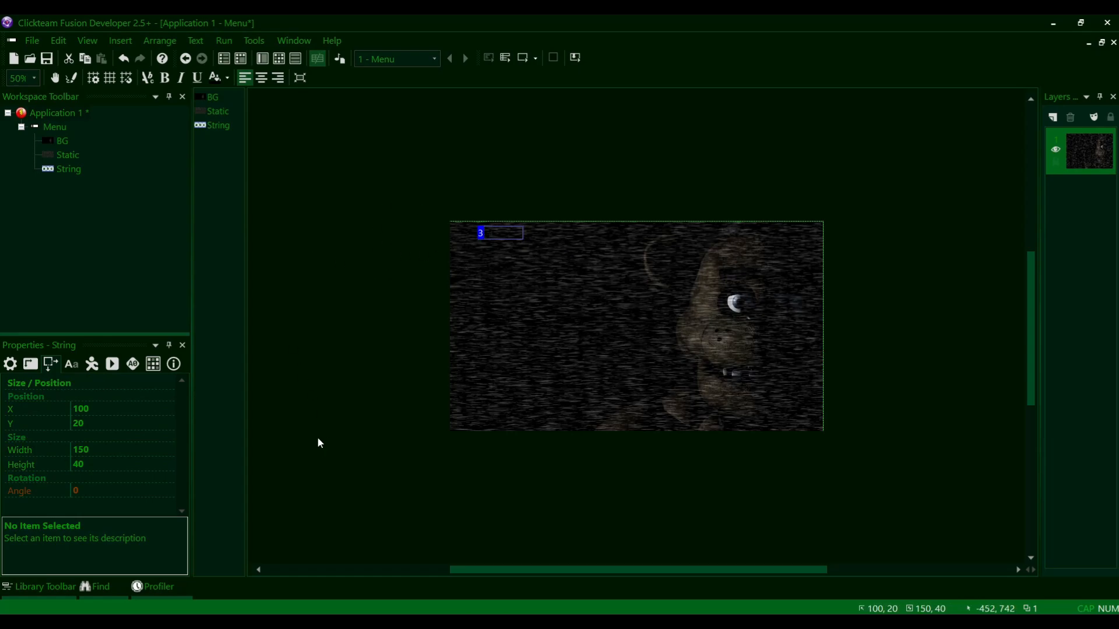
- Set the String object's font to pixelmix, Regular, size 36
{"action": "left_click", "coordinate": [73, 364]}
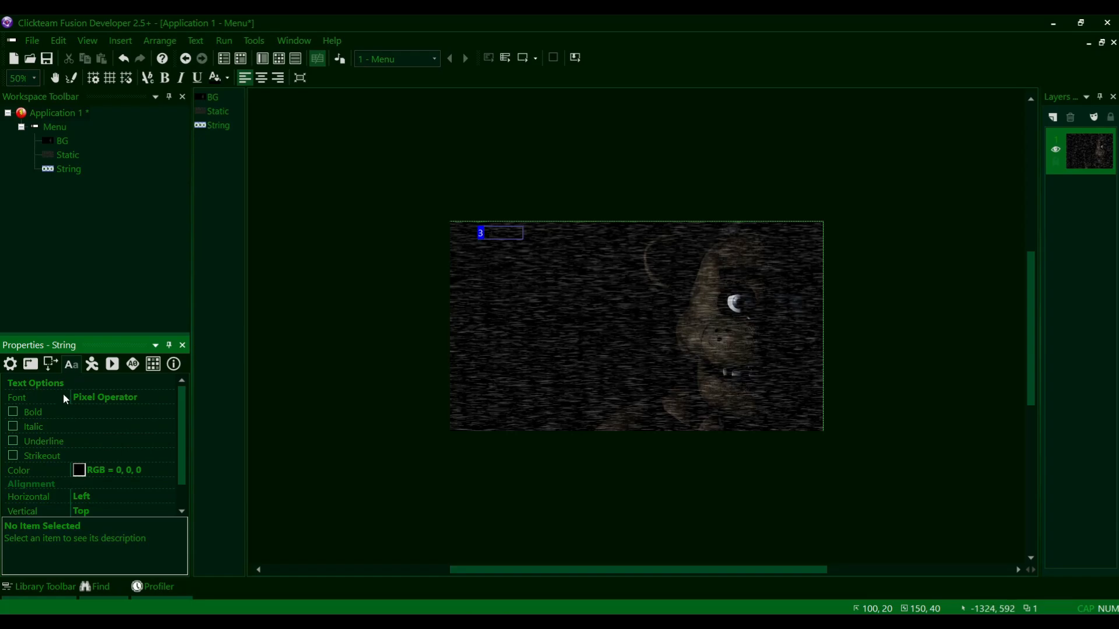
{"action": "left_click", "coordinate": [102, 403]}
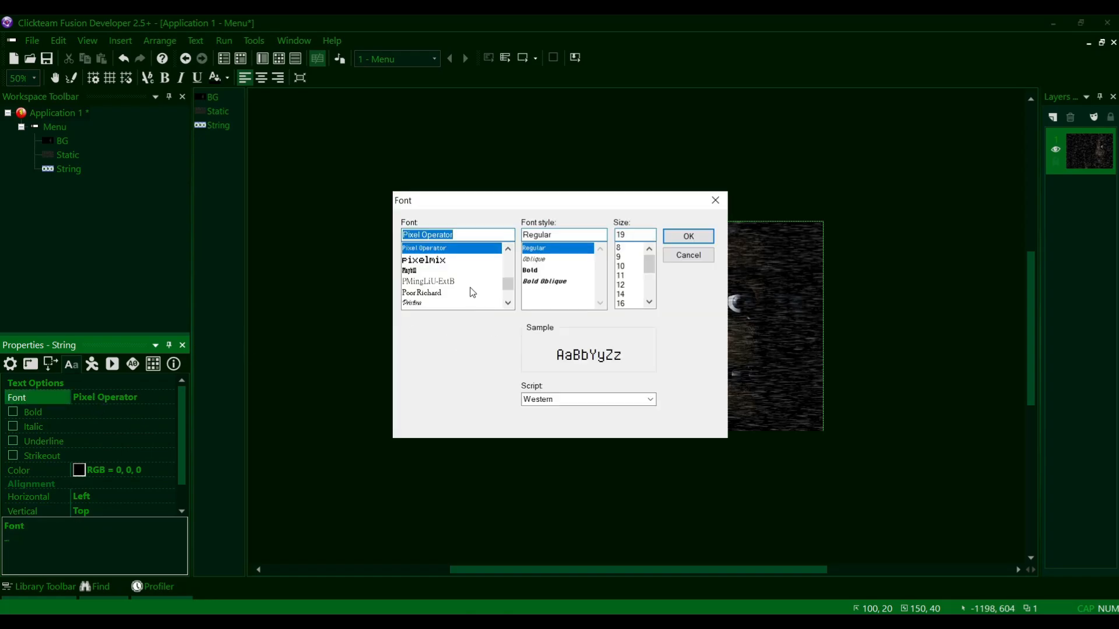
{"action": "scroll", "coordinate": [439, 289], "scroll_direction": "up", "scroll_amount": 15}
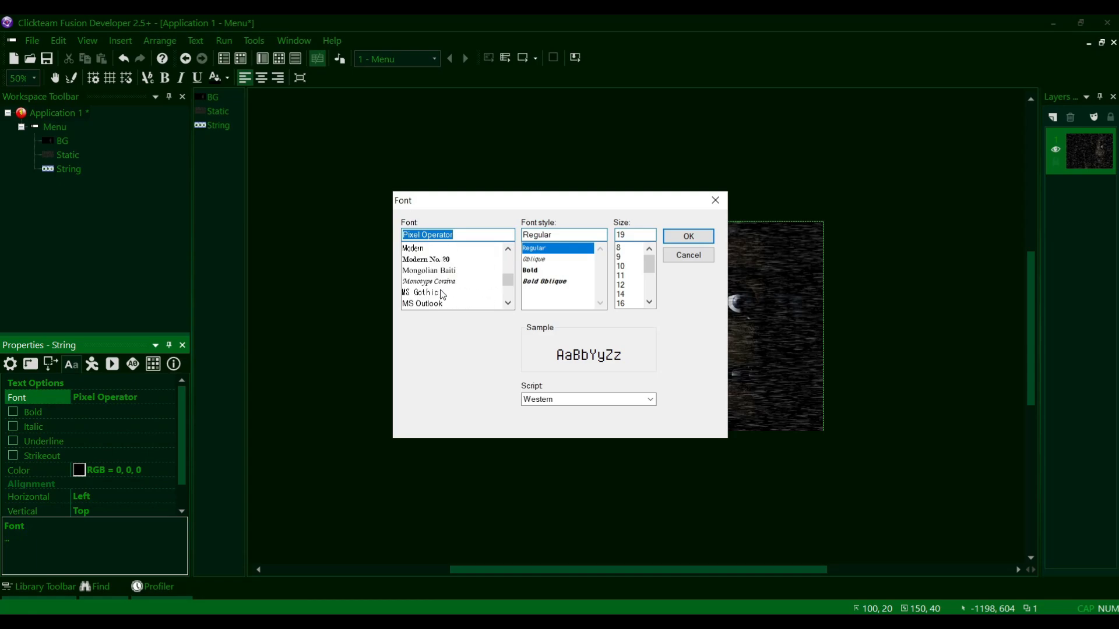
{"action": "scroll", "coordinate": [442, 294], "scroll_direction": "down", "scroll_amount": 12}
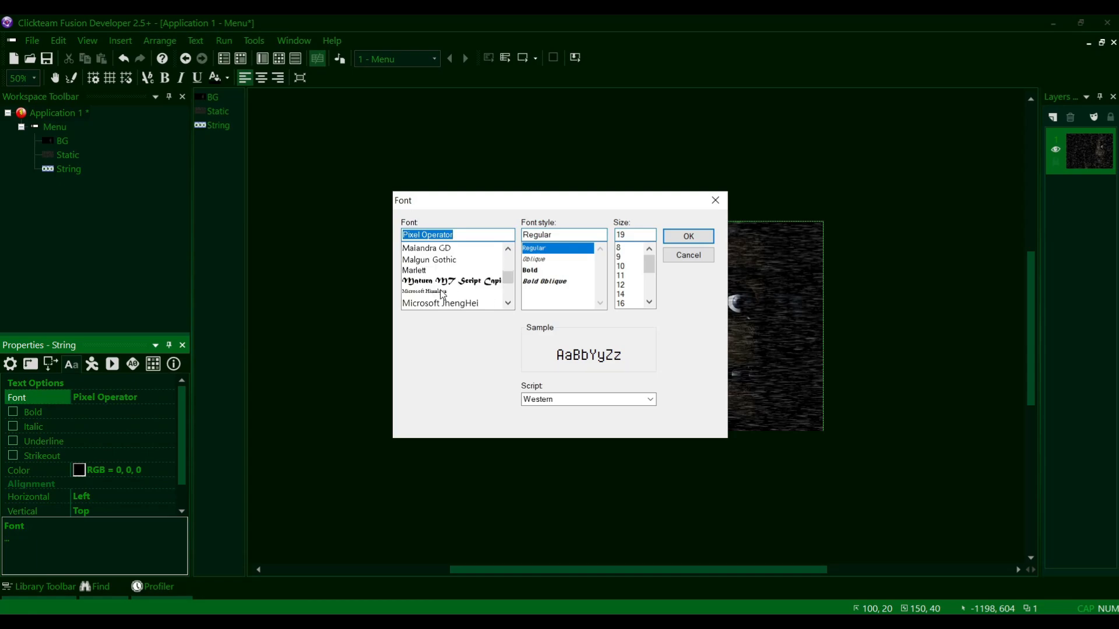
{"action": "scroll", "coordinate": [441, 294], "scroll_direction": "down", "scroll_amount": 3}
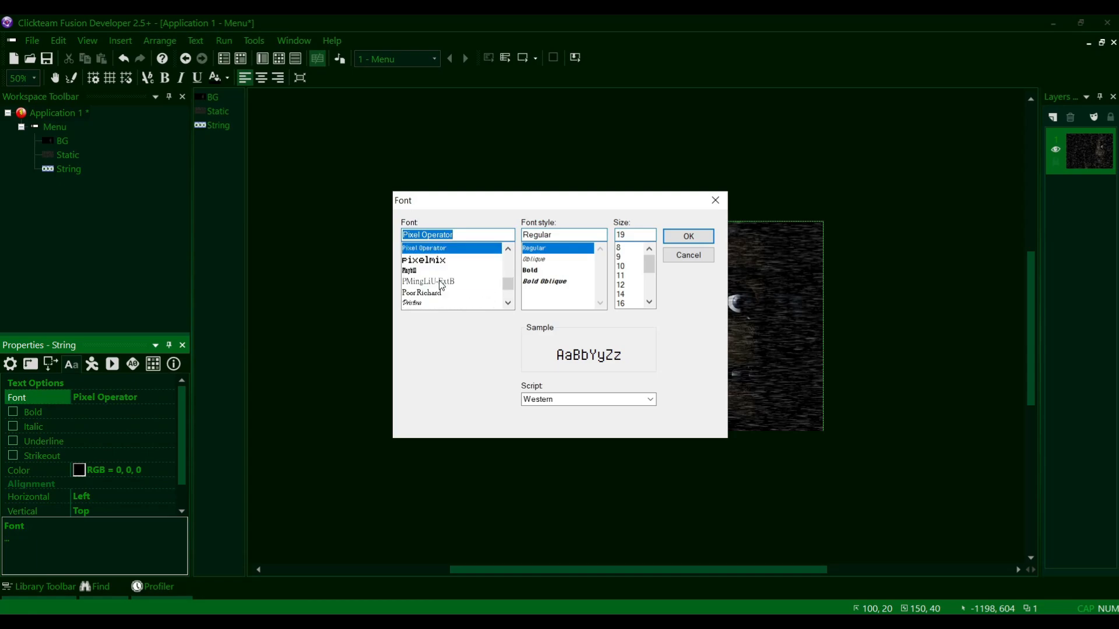
{"action": "left_click", "coordinate": [441, 260]}
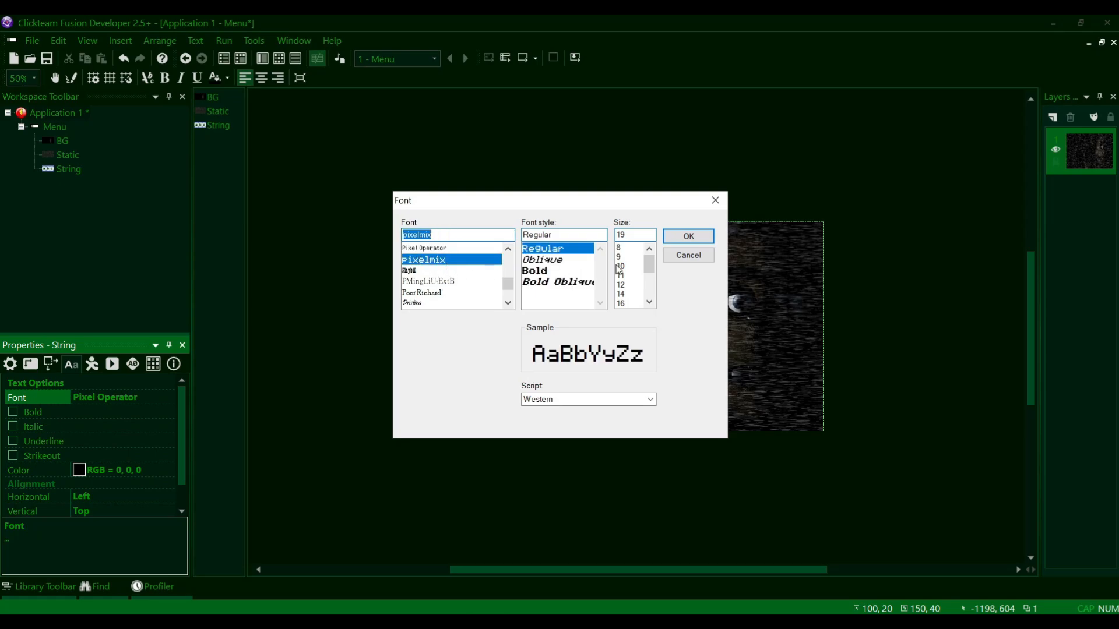
{"action": "scroll", "coordinate": [630, 264], "scroll_direction": "down", "scroll_amount": 1}
{"action": "left_click", "coordinate": [626, 285]}
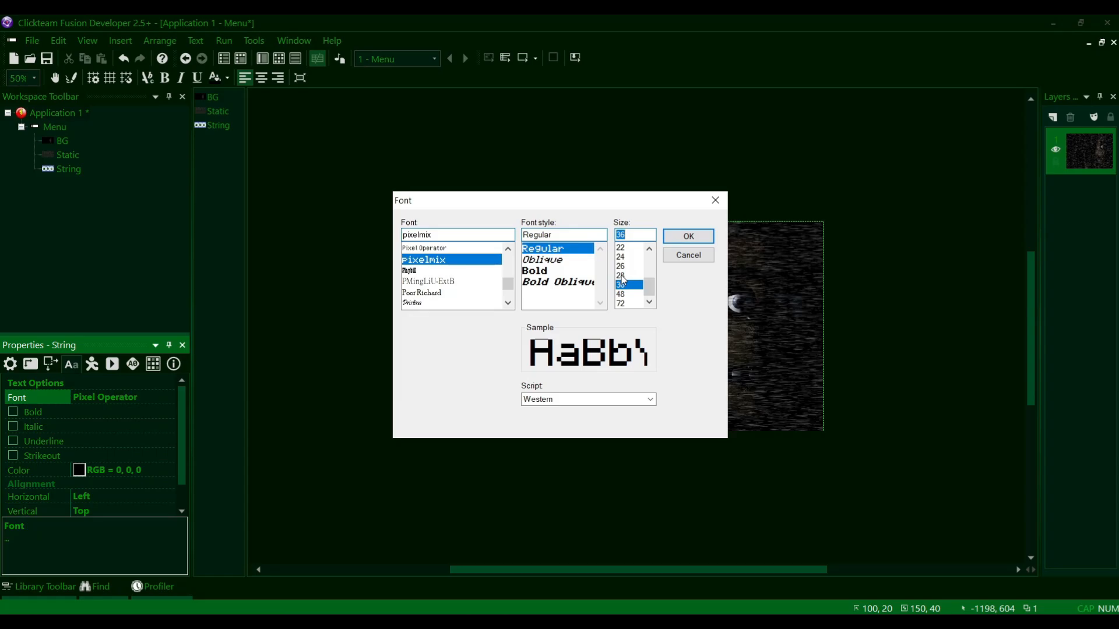
{"action": "left_click", "coordinate": [686, 235]}
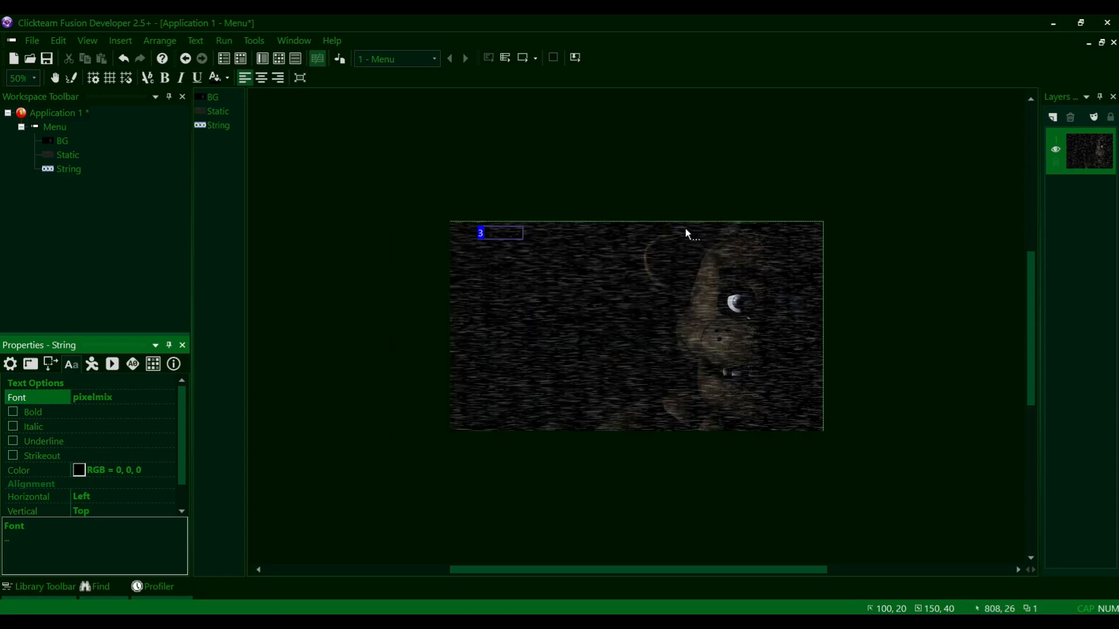
- Preview alternative fonts for the String object, including Agency FB, Arial Rounded MT and Anime Ace 2.0 BB
{"action": "left_click", "coordinate": [84, 397]}
{"action": "scroll", "coordinate": [481, 269], "scroll_direction": "up", "scroll_amount": 10}
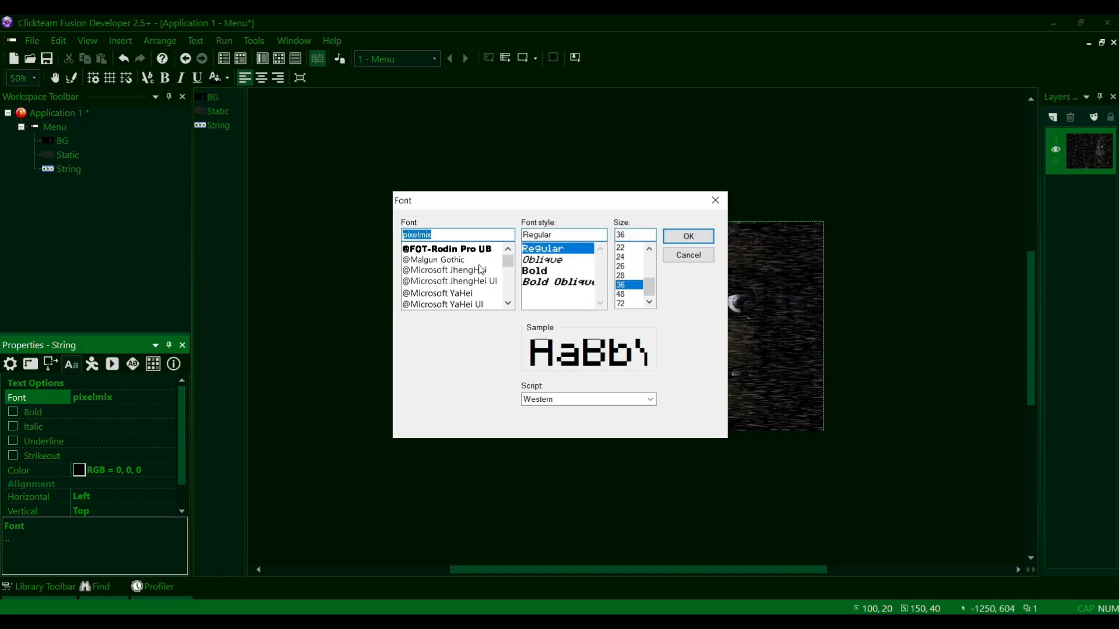
{"action": "scroll", "coordinate": [480, 269], "scroll_direction": "down", "scroll_amount": 5}
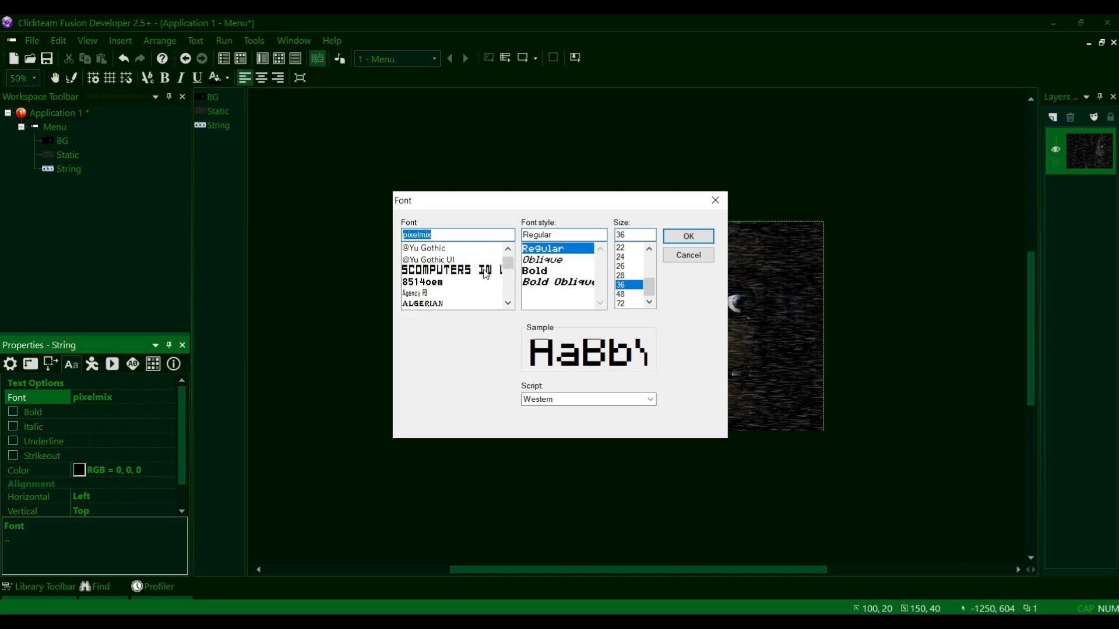
{"action": "left_click", "coordinate": [487, 272]}
{"action": "left_click", "coordinate": [447, 260]}
{"action": "left_click", "coordinate": [446, 269]}
{"action": "left_click", "coordinate": [438, 282]}
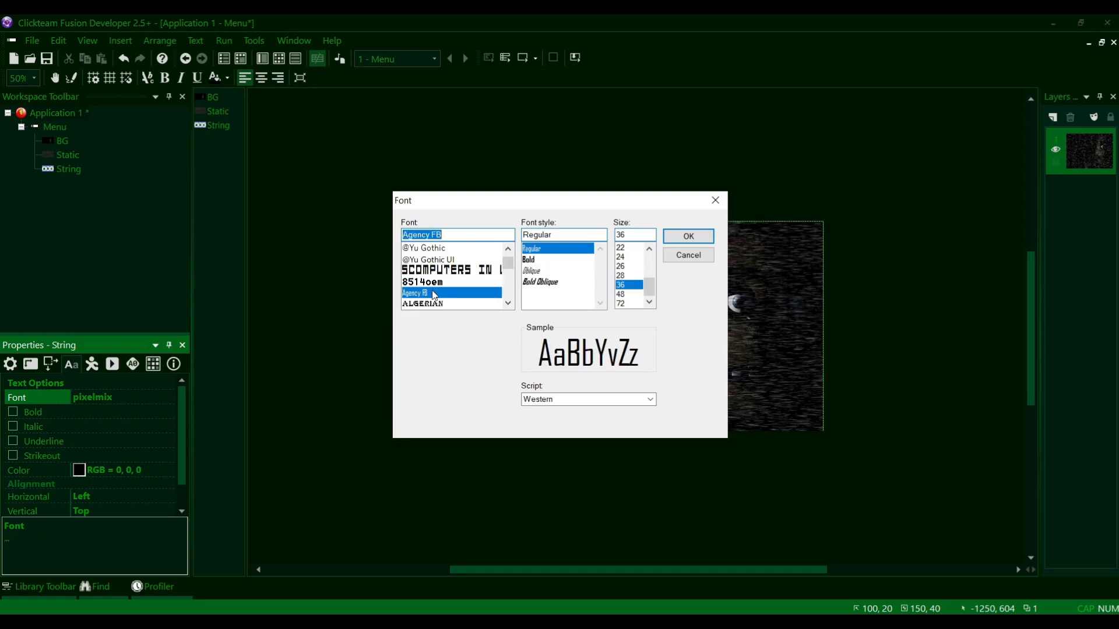
{"action": "left_click", "coordinate": [430, 303]}
{"action": "scroll", "coordinate": [432, 286], "scroll_direction": "down", "scroll_amount": 1}
{"action": "left_click", "coordinate": [432, 282]}
{"action": "left_click", "coordinate": [426, 293]}
{"action": "left_click", "coordinate": [426, 303]}
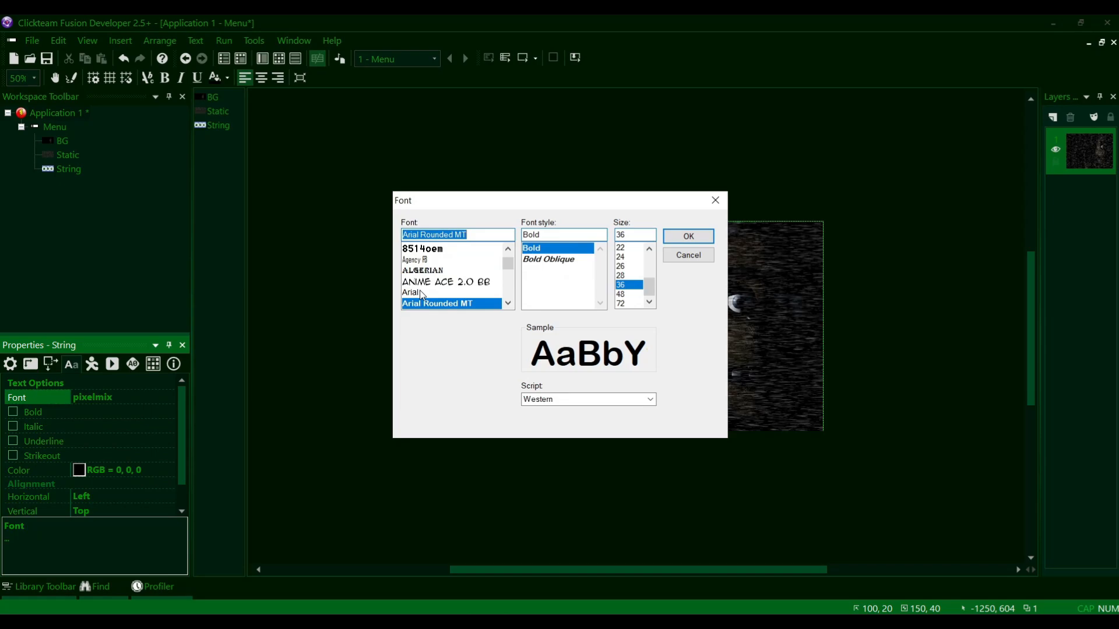
{"action": "left_click", "coordinate": [425, 293]}
{"action": "left_click", "coordinate": [418, 283]}
{"action": "scroll", "coordinate": [416, 283], "scroll_direction": "down", "scroll_amount": 1}
{"action": "scroll", "coordinate": [417, 283], "scroll_direction": "up", "scroll_amount": 1}
{"action": "left_click", "coordinate": [422, 271]}
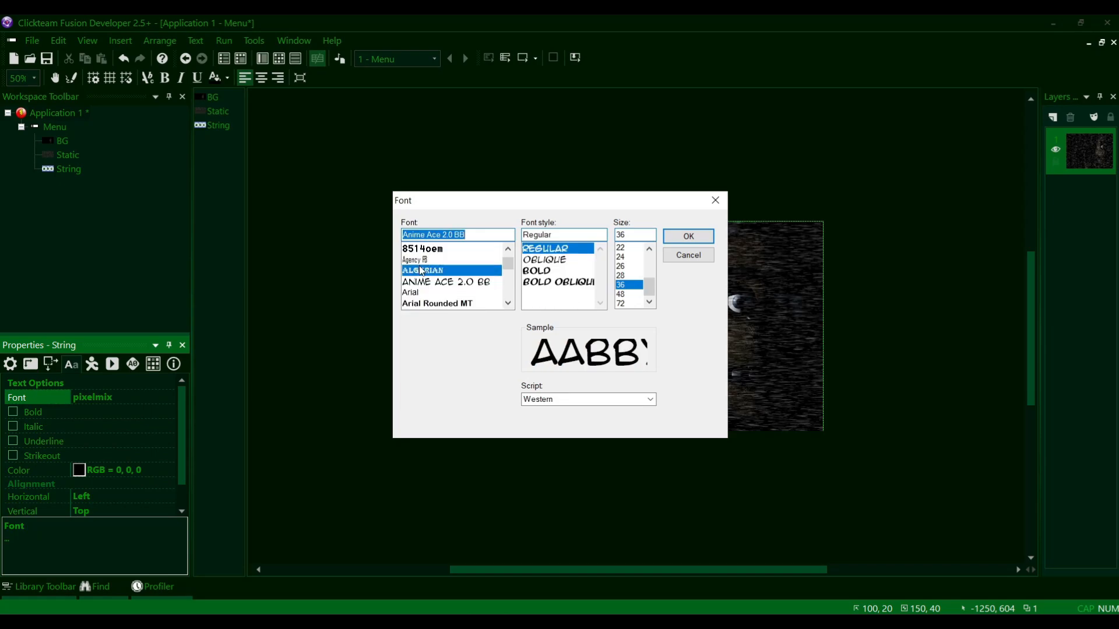
{"action": "left_click", "coordinate": [426, 282]}
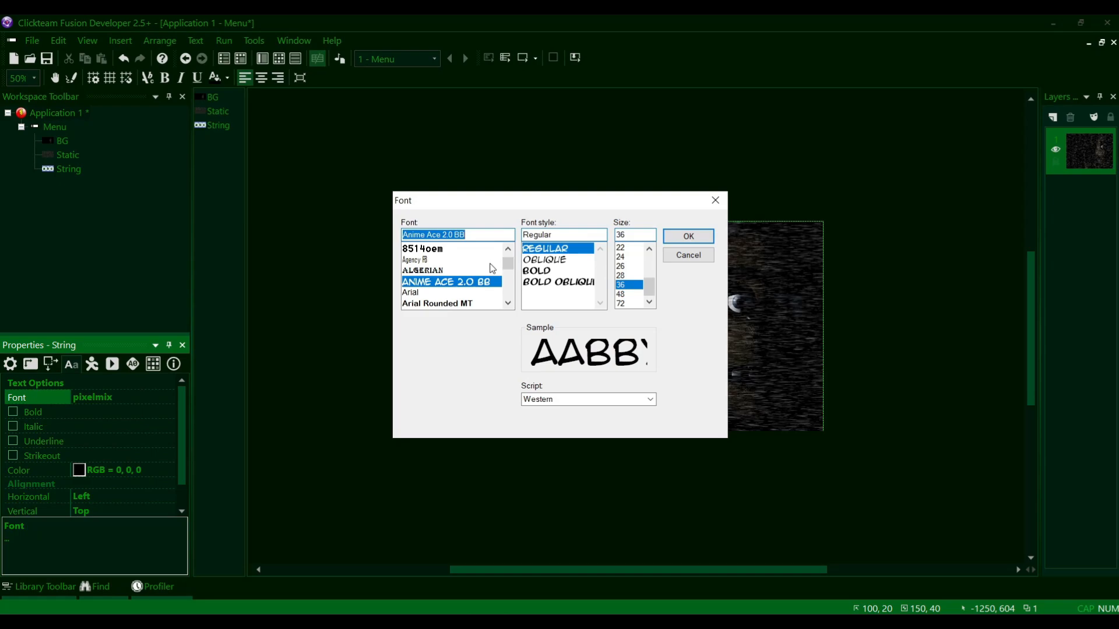
- Return the String object's font choice to pixelmix at size 36 and apply it
{"action": "left_click", "coordinate": [621, 286]}
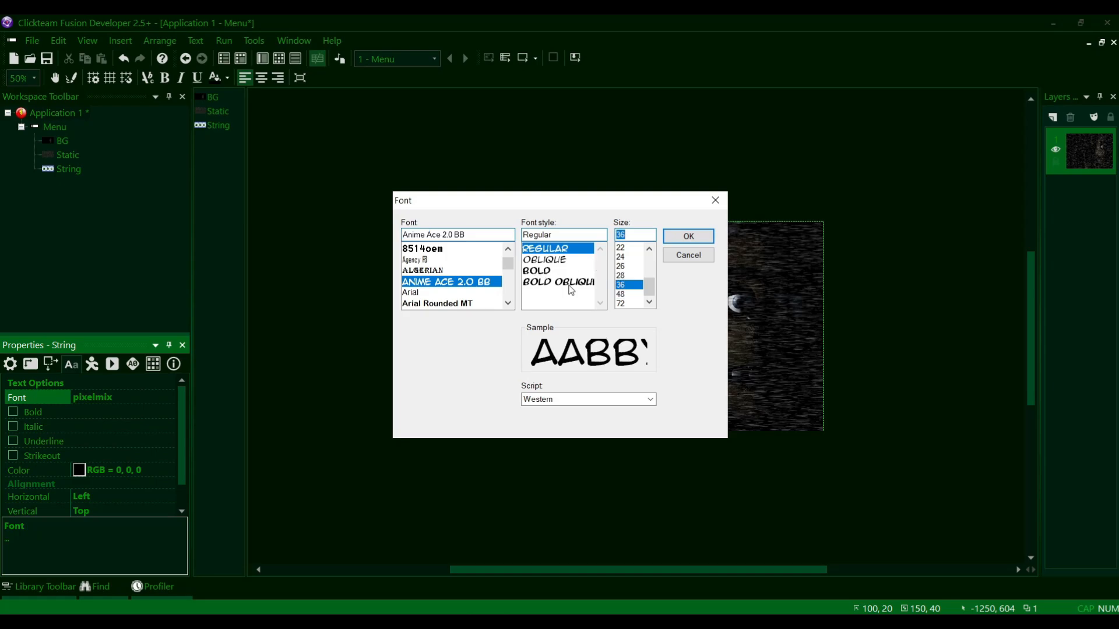
{"action": "left_click", "coordinate": [503, 261]}
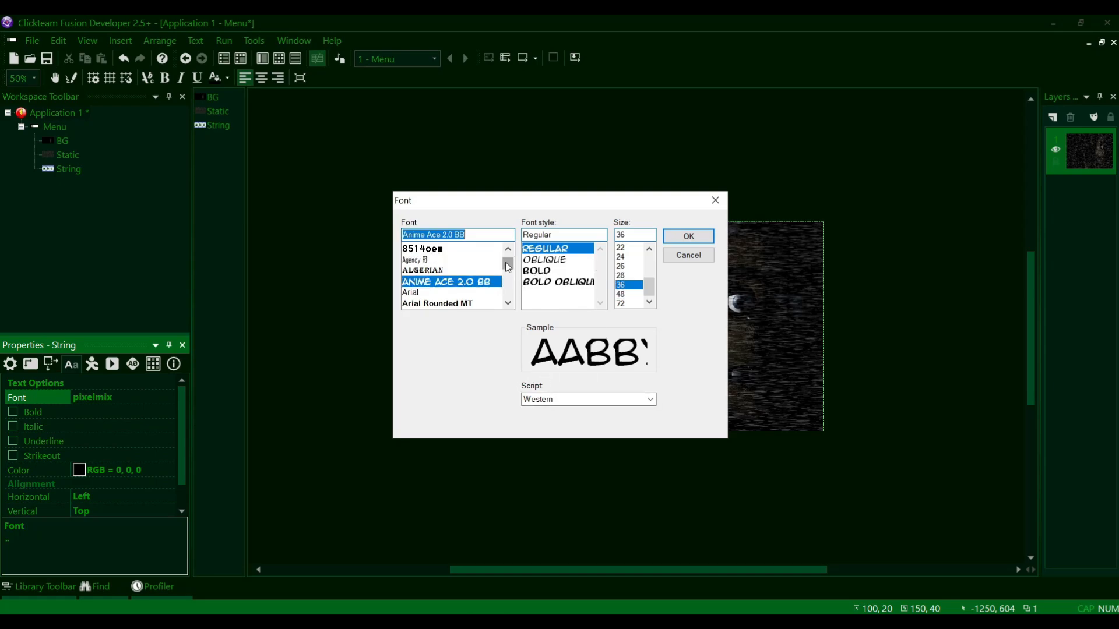
{"action": "left_click_drag", "start_coordinate": [507, 264], "coordinate": [511, 285]}
{"action": "scroll", "coordinate": [488, 285], "scroll_direction": "up", "scroll_amount": 2}
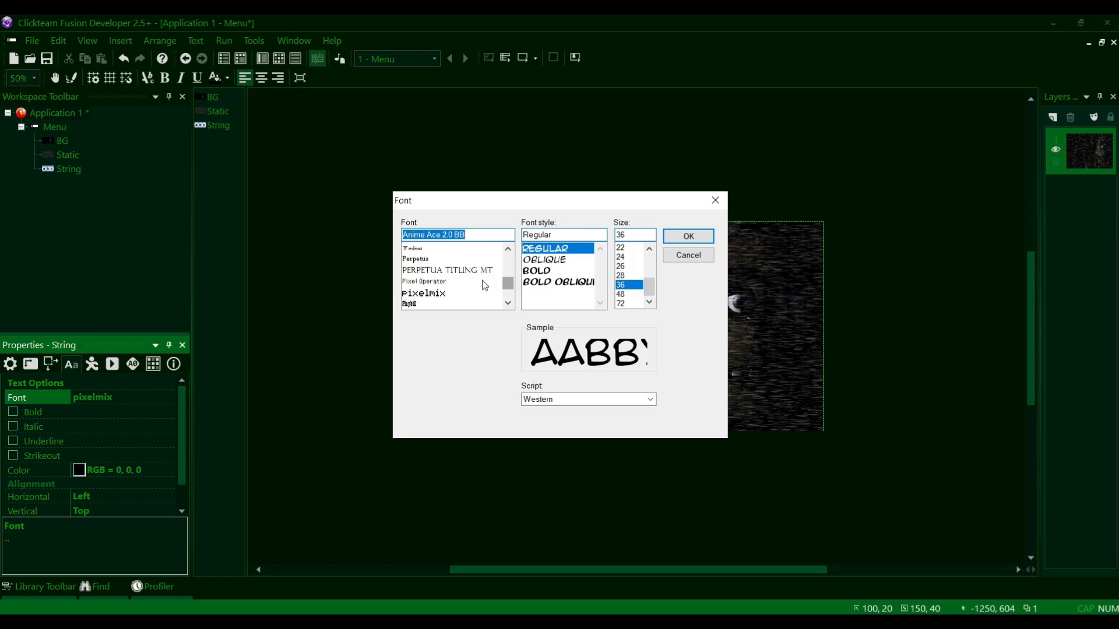
{"action": "left_click", "coordinate": [463, 252]}
{"action": "left_click", "coordinate": [688, 236]}
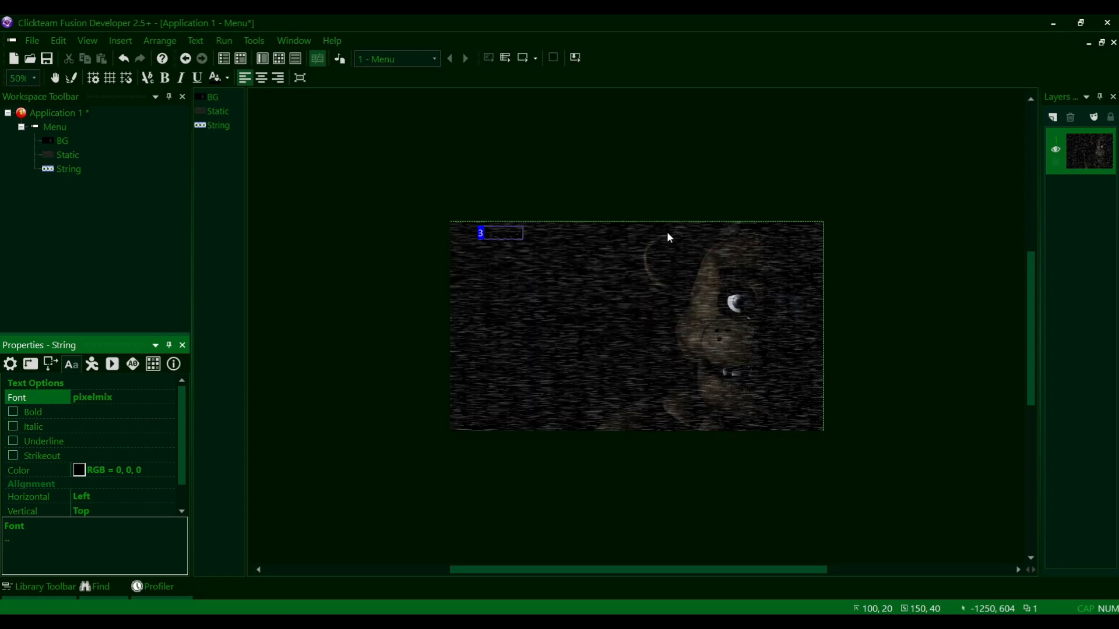
- Try the Bold, Italic, Underline and Strikeout options on the String's text and leave all of them off
{"action": "left_click", "coordinate": [36, 411]}
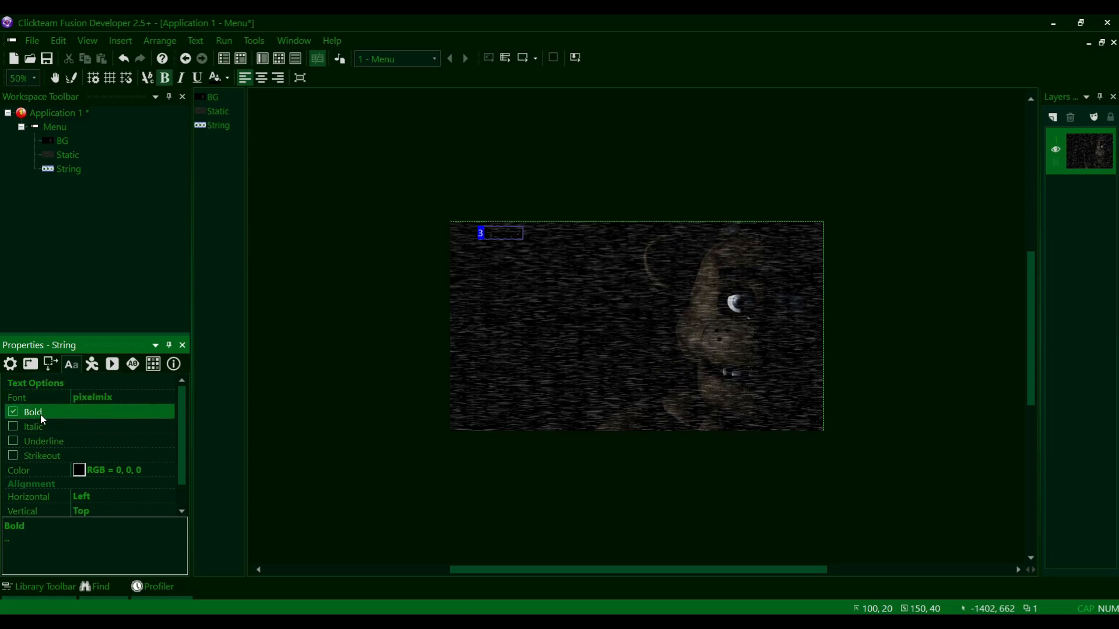
{"action": "left_click", "coordinate": [40, 427]}
{"action": "left_click", "coordinate": [42, 441]}
{"action": "left_click", "coordinate": [49, 456]}
- Set the String object's text color to white, RGB 255, 255, 255, and reselect the object
{"action": "scroll", "coordinate": [53, 449], "scroll_direction": "down", "scroll_amount": 1}
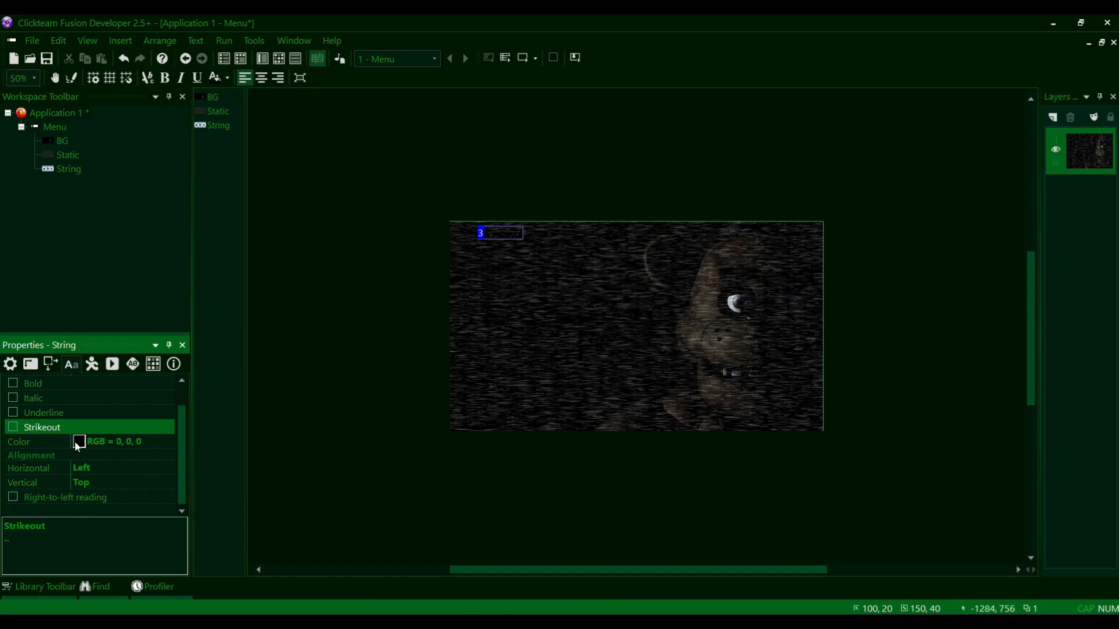
{"action": "left_click", "coordinate": [79, 442]}
{"action": "left_click", "coordinate": [167, 491]}
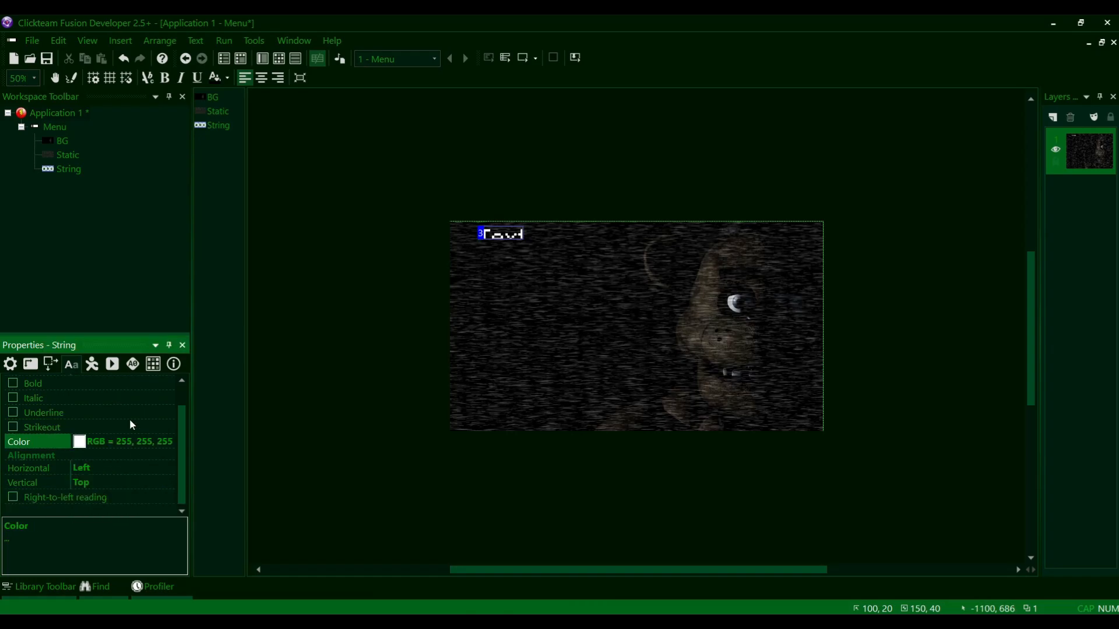
{"action": "left_click", "coordinate": [463, 204]}
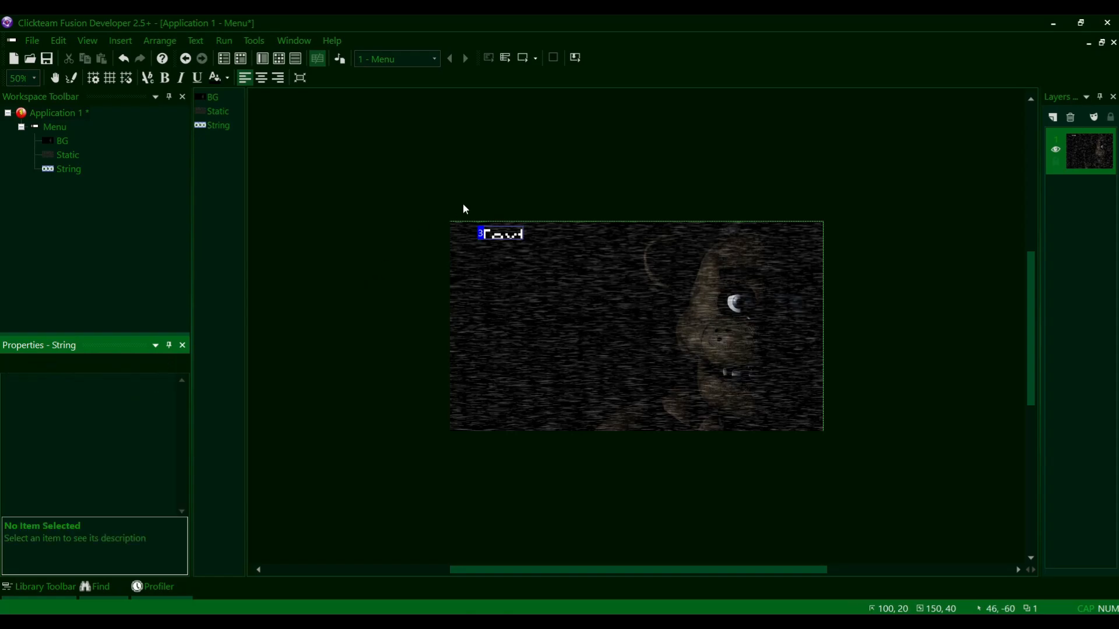
{"action": "left_click", "coordinate": [505, 234]}
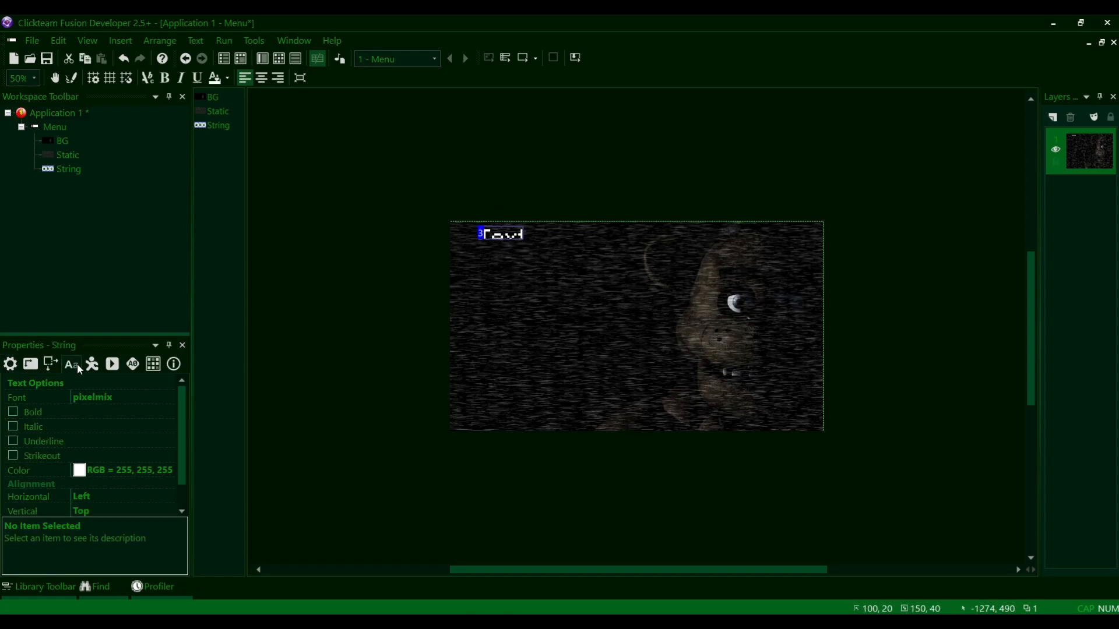
- Enlarge the String object's box to about 308 by 76 and set its pixelmix font size to 28
{"action": "left_click", "coordinate": [502, 239]}
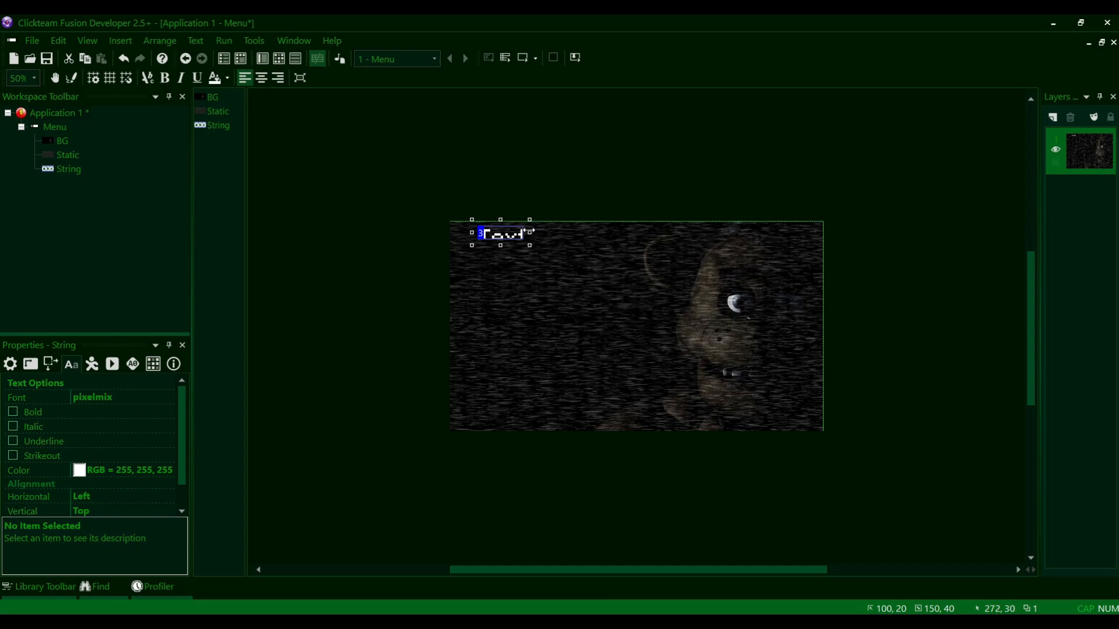
{"action": "double_click", "coordinate": [507, 239]}
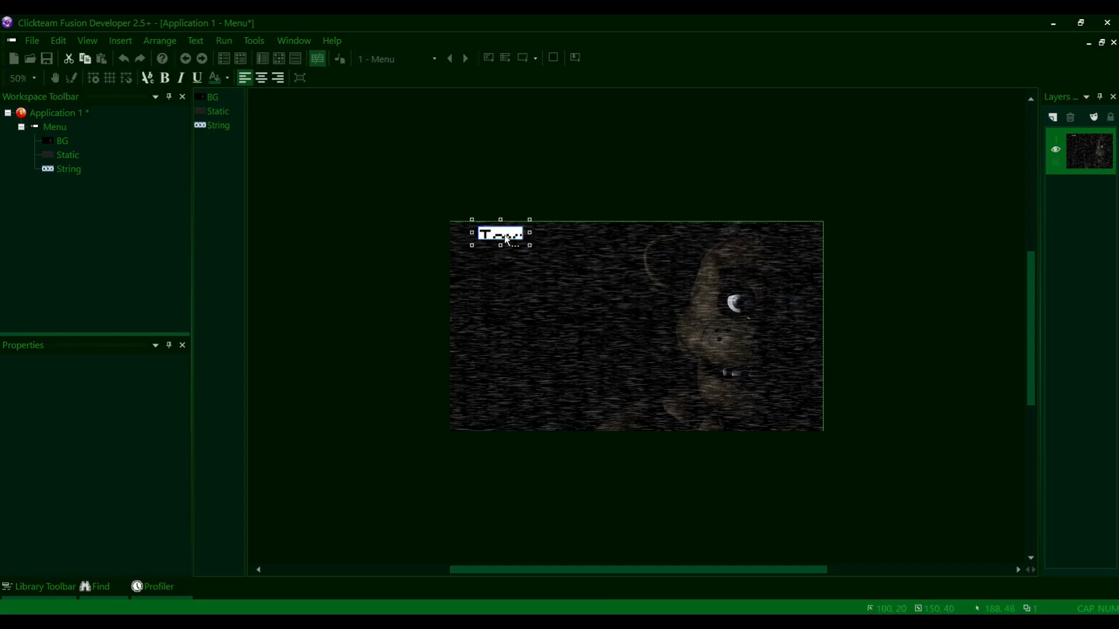
{"action": "left_click", "coordinate": [482, 167]}
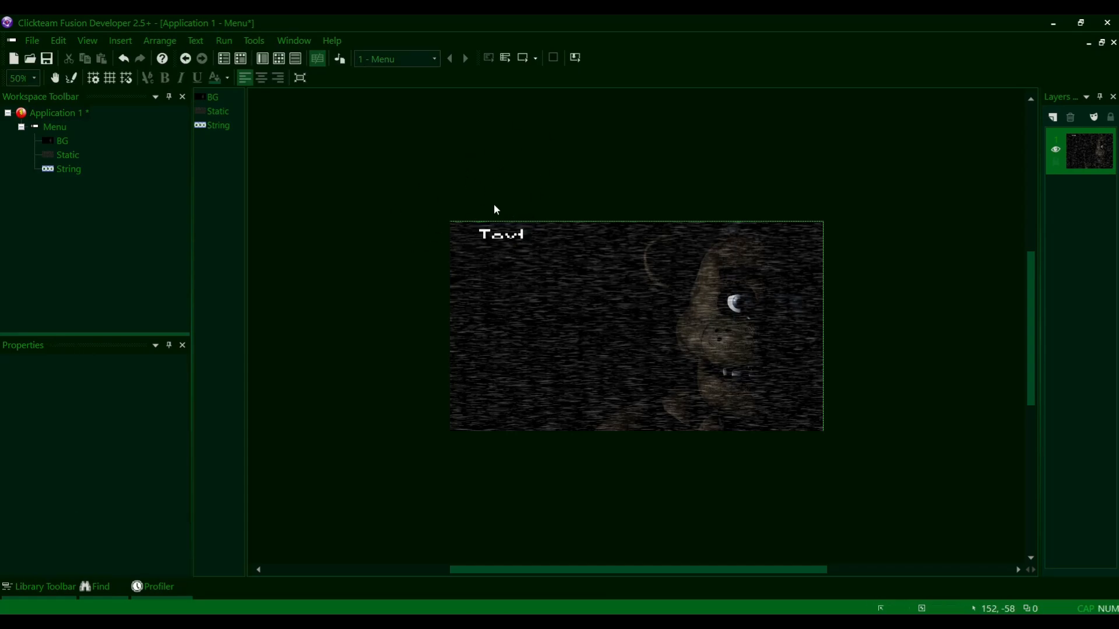
{"action": "left_click", "coordinate": [505, 235]}
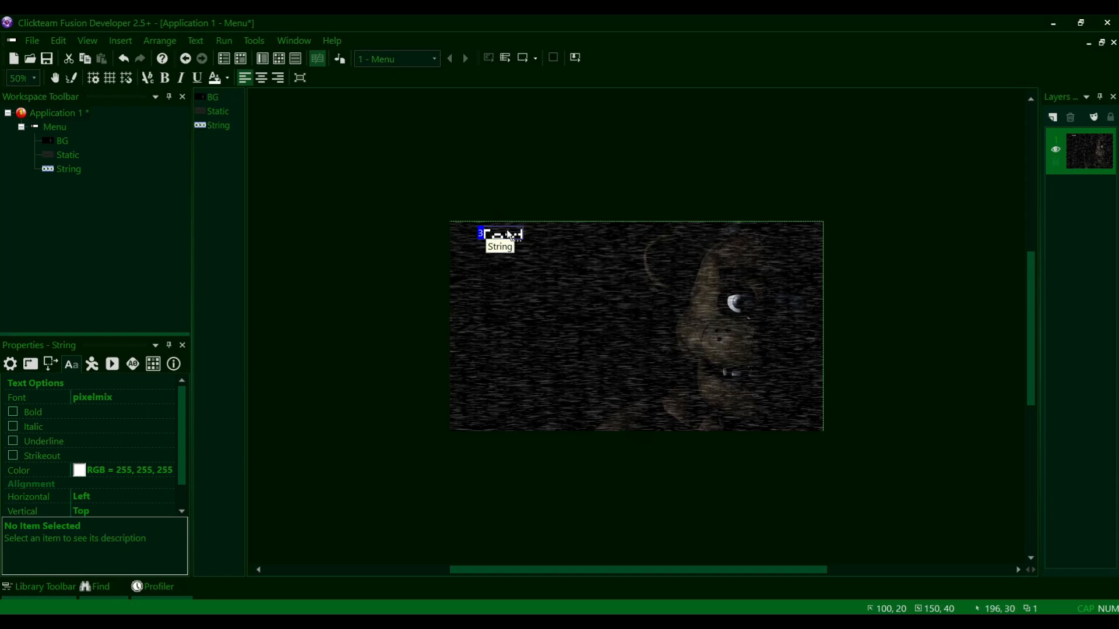
{"action": "left_click", "coordinate": [510, 235]}
{"action": "left_click_drag", "start_coordinate": [531, 233], "coordinate": [575, 238]}
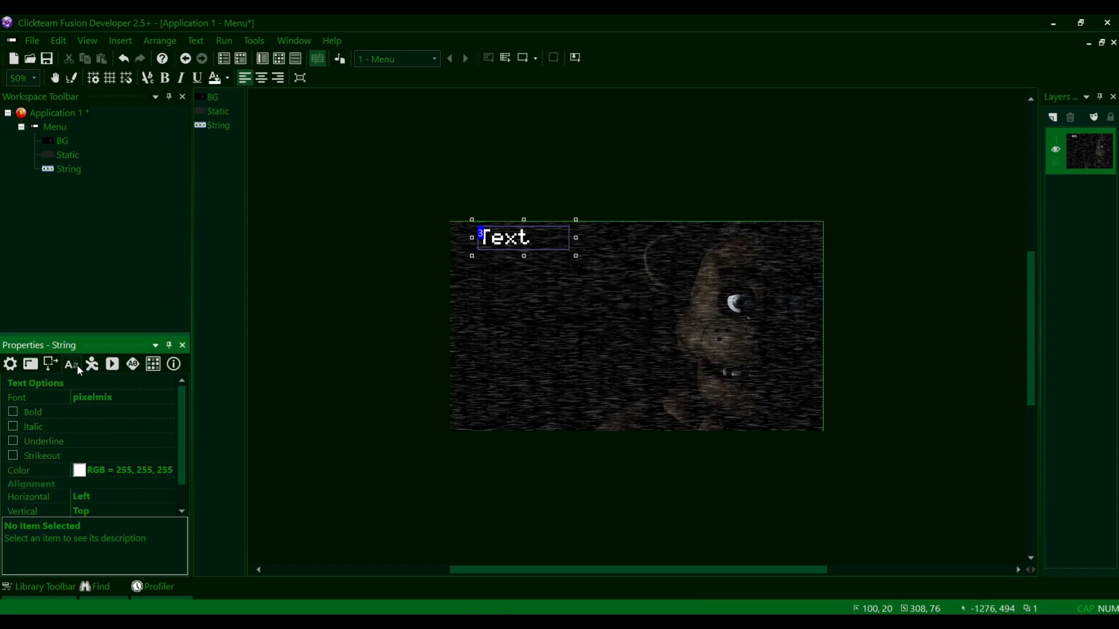
{"action": "left_click", "coordinate": [622, 275]}
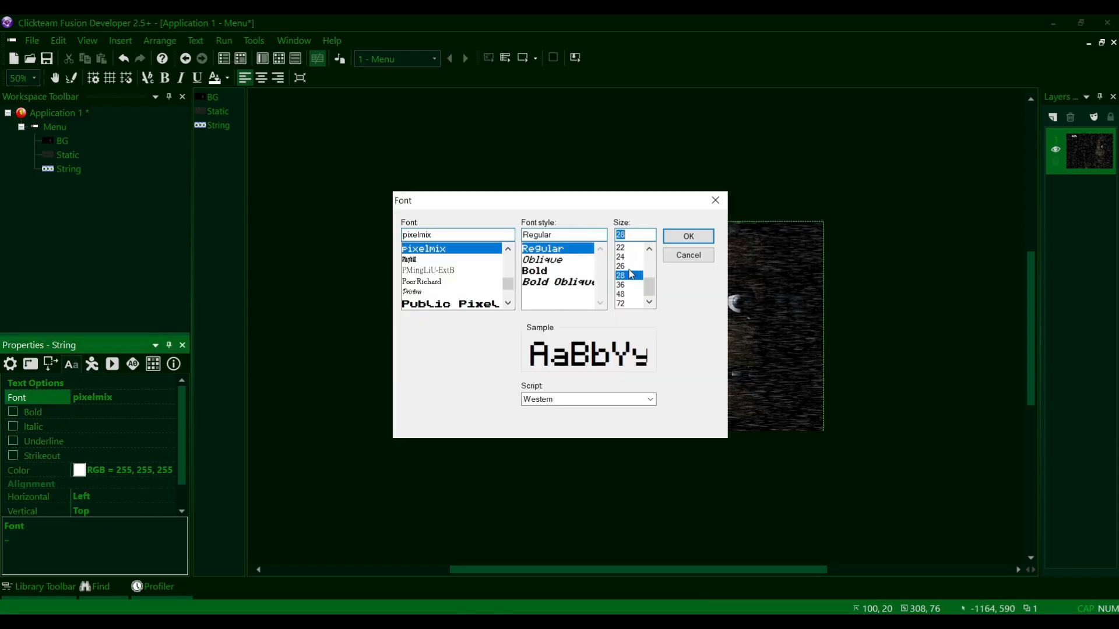
{"action": "left_click", "coordinate": [687, 236]}
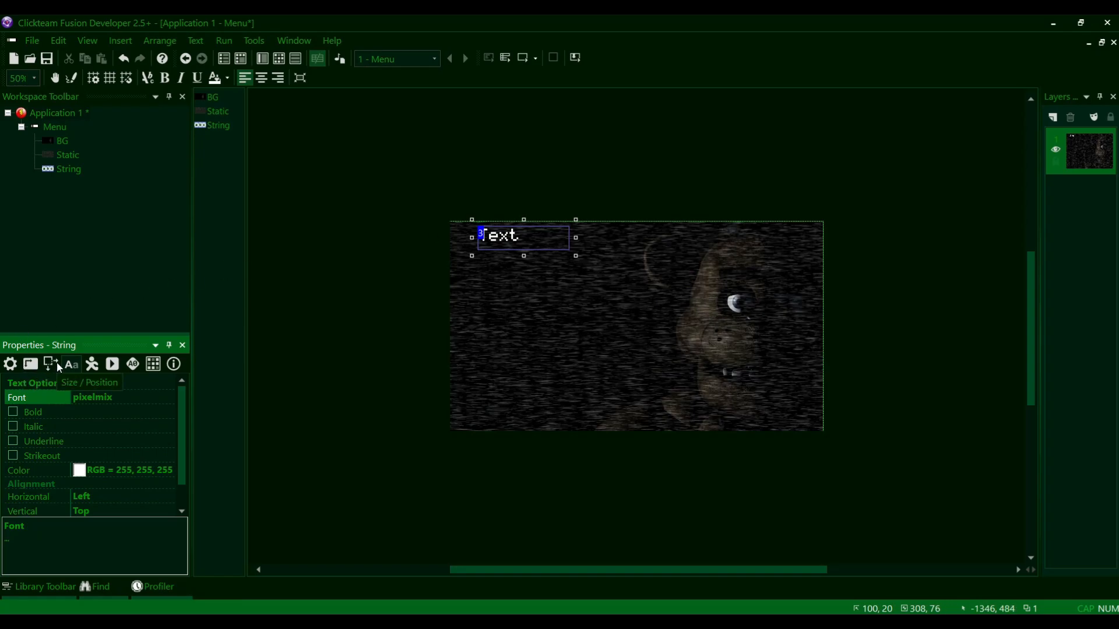
- Set the String's Paragraph 1 text to "Five Nights at Freddy's" and resize its box to about 256 by 206
{"action": "left_click", "coordinate": [10, 364]}
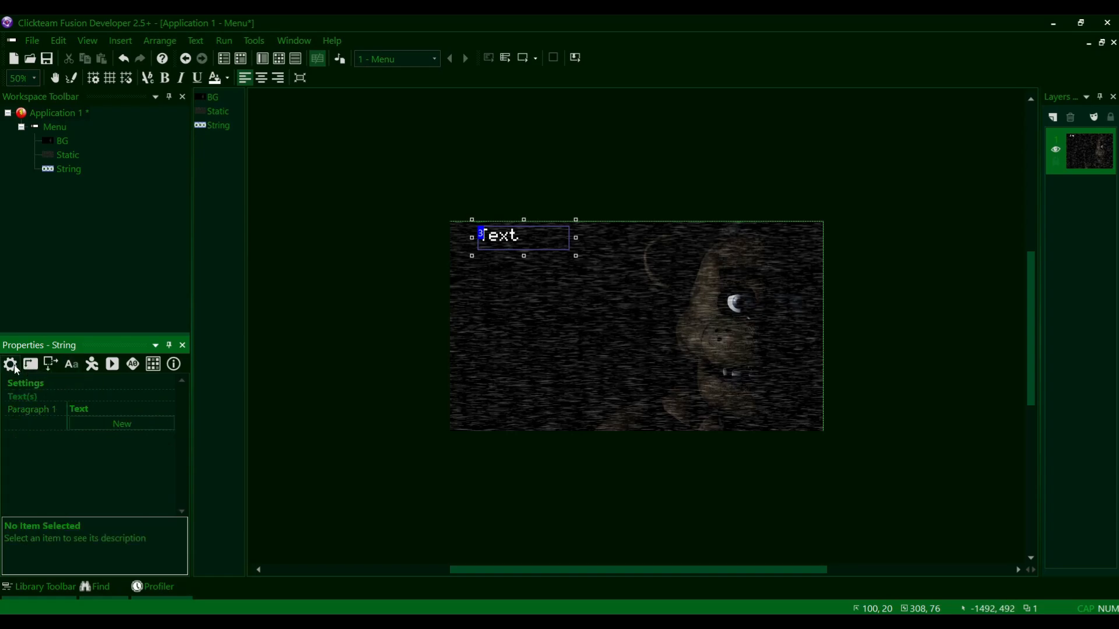
{"action": "left_click", "coordinate": [109, 408]}
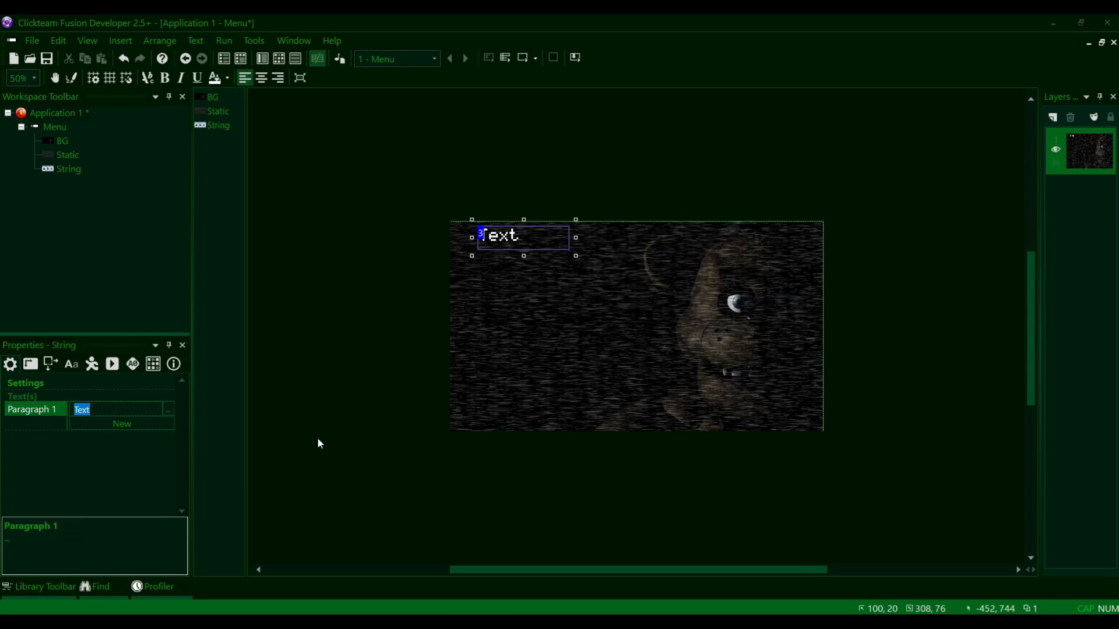
{"action": "type", "text": "Five Nights at fr"}
{"action": "key", "text": "BackSpace"}
{"action": "key", "text": "BackSpace"}
{"action": "type", "text": "Freddy's"}
{"action": "key", "text": "Return"}
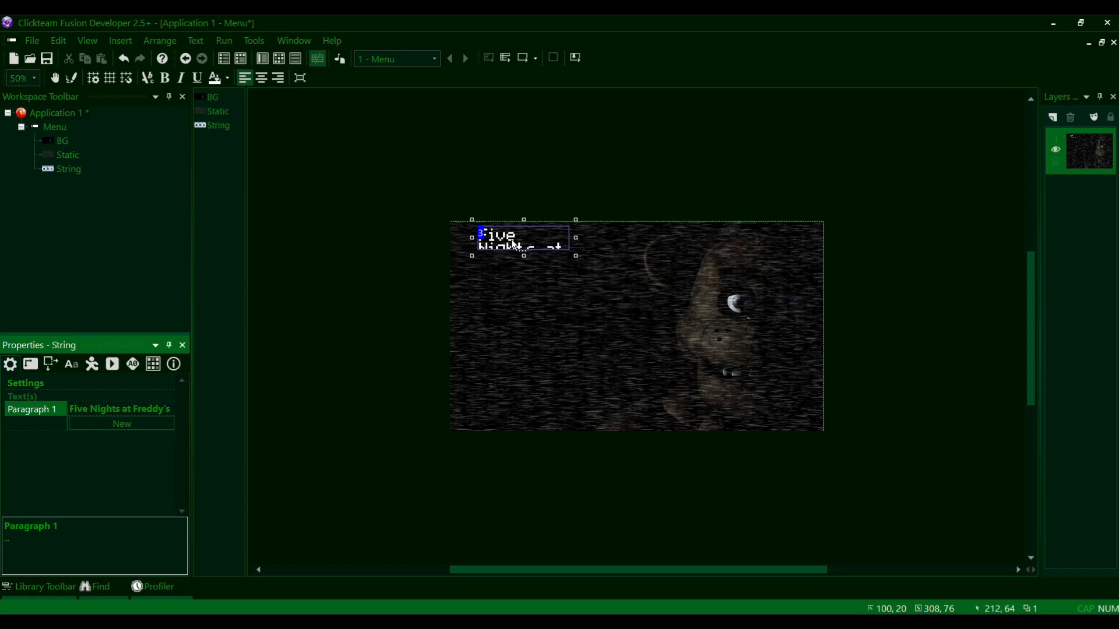
{"action": "left_click_drag", "start_coordinate": [523, 254], "coordinate": [556, 249]}
{"action": "left_click_drag", "start_coordinate": [516, 281], "coordinate": [517, 291]}
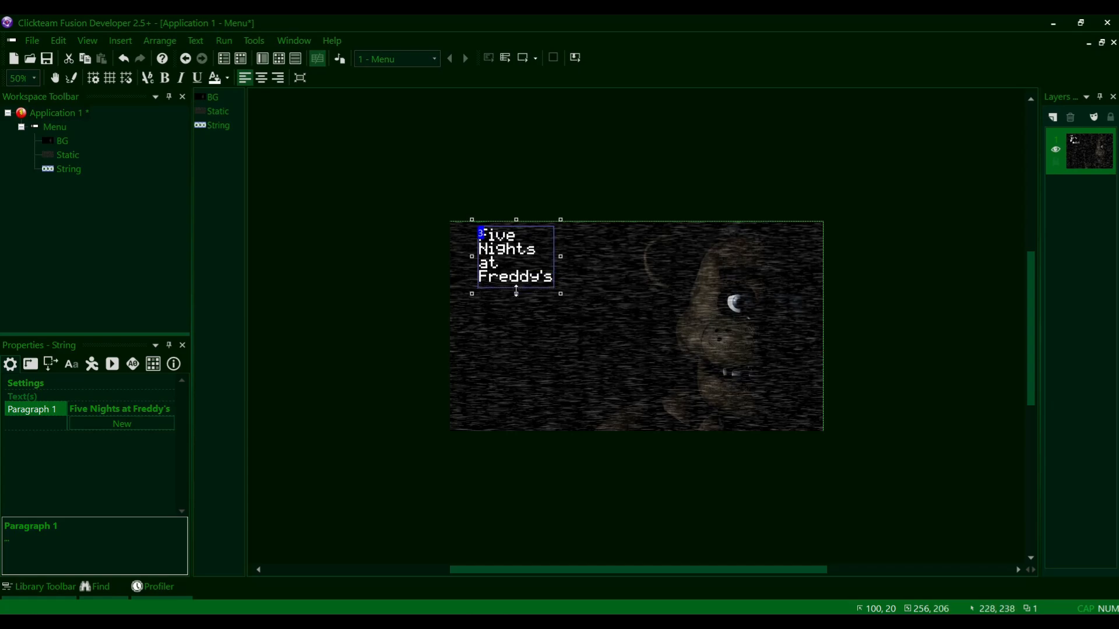
- Set the title text's pixelmix font size to 36 and enlarge its box to about 338 by 260
{"action": "left_click", "coordinate": [51, 365]}
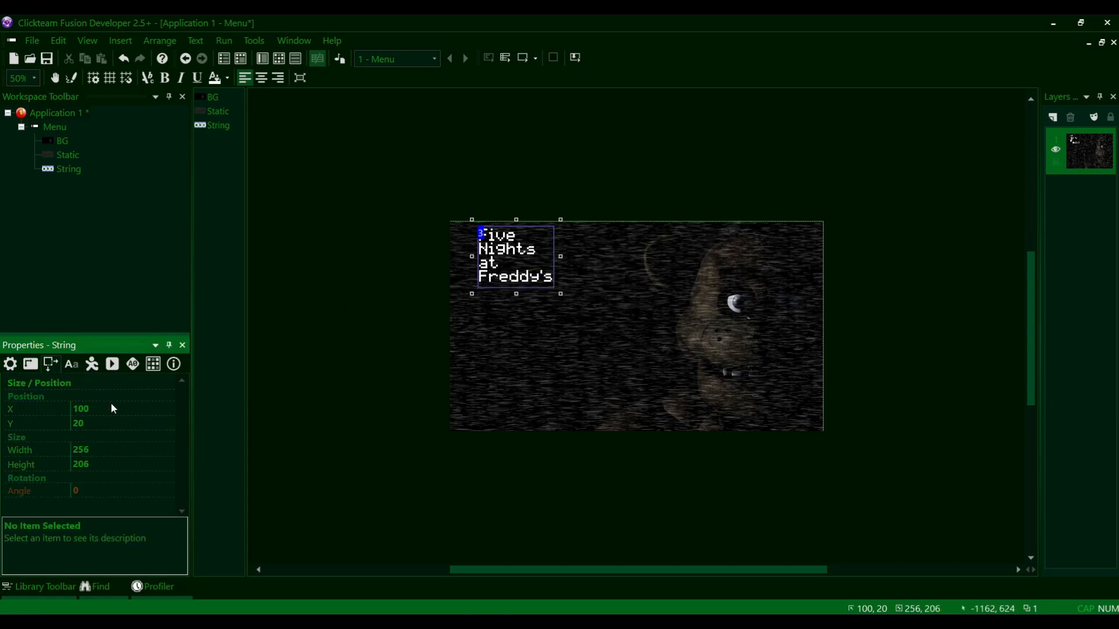
{"action": "left_click", "coordinate": [71, 364]}
{"action": "left_click", "coordinate": [101, 395]}
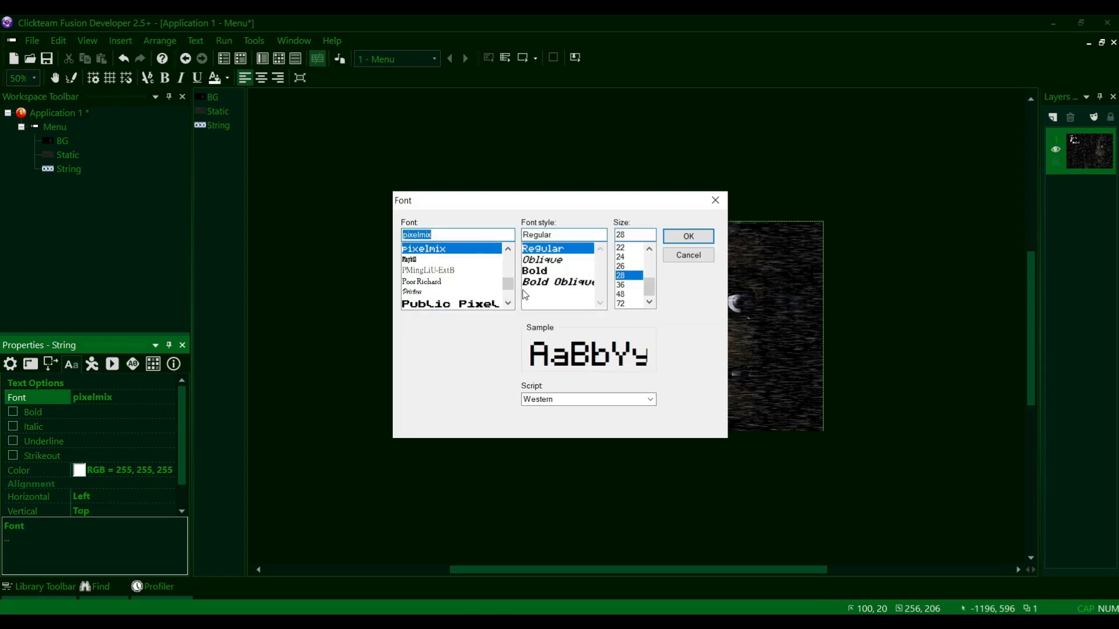
{"action": "left_click", "coordinate": [623, 285]}
{"action": "left_click", "coordinate": [678, 238]}
{"action": "left_click_drag", "start_coordinate": [560, 257], "coordinate": [531, 309]}
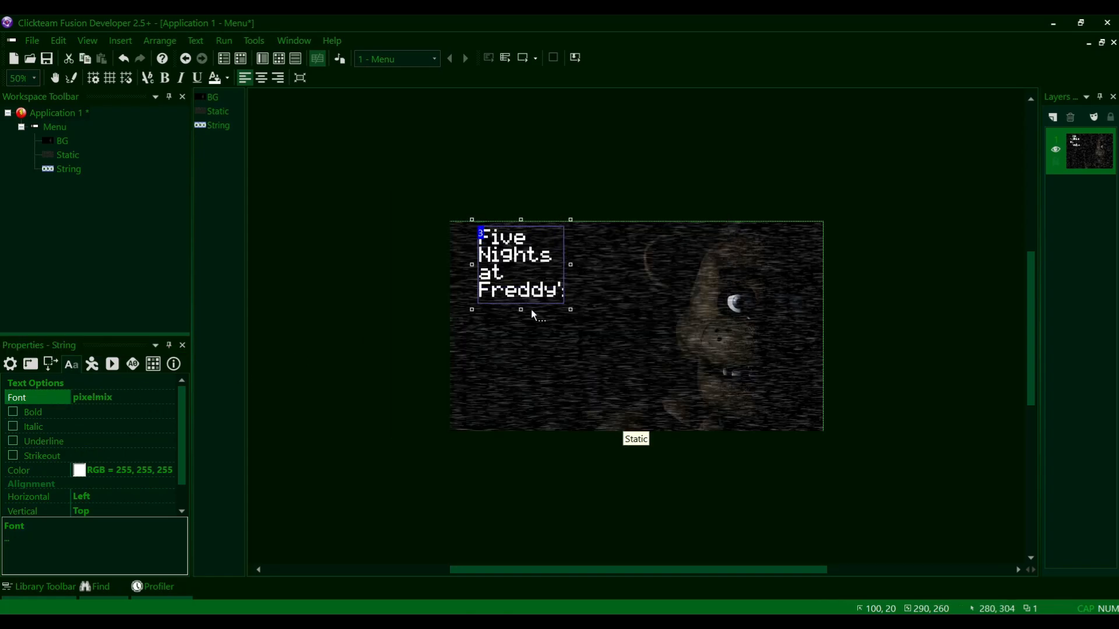
{"action": "left_click_drag", "start_coordinate": [567, 266], "coordinate": [581, 264]}
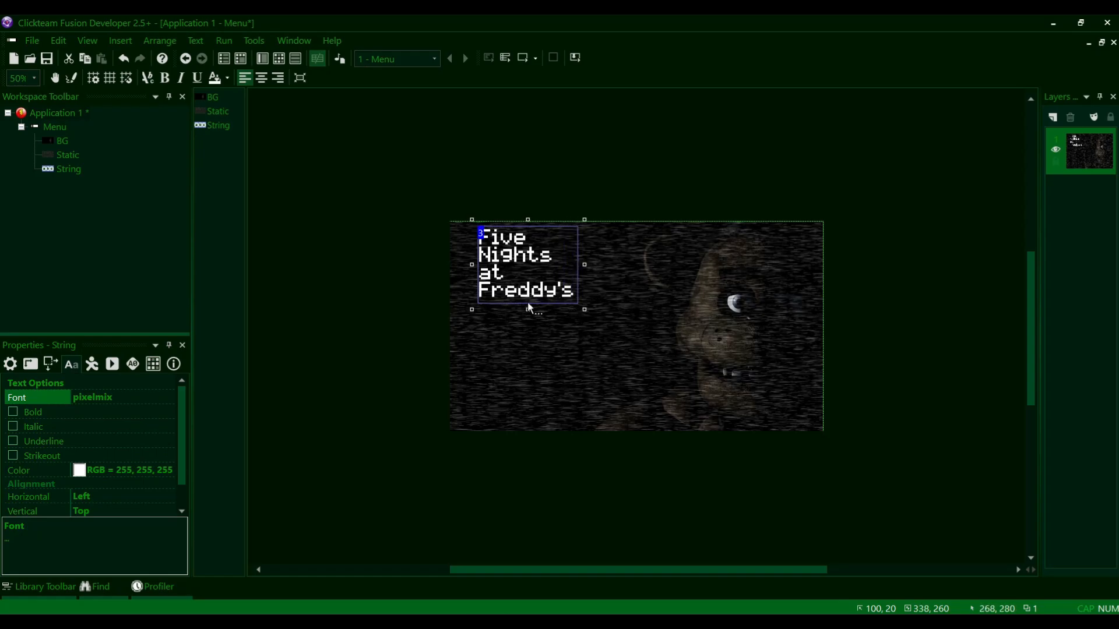
{"action": "left_click", "coordinate": [414, 257]}
{"action": "left_click", "coordinate": [512, 259]}
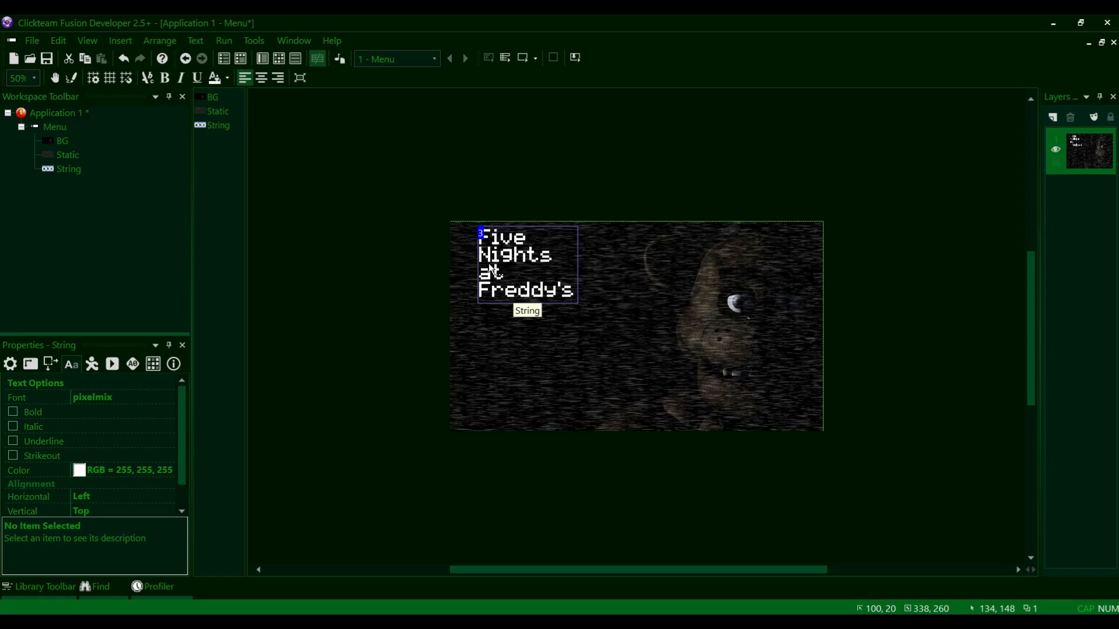
{"action": "left_click", "coordinate": [515, 159]}
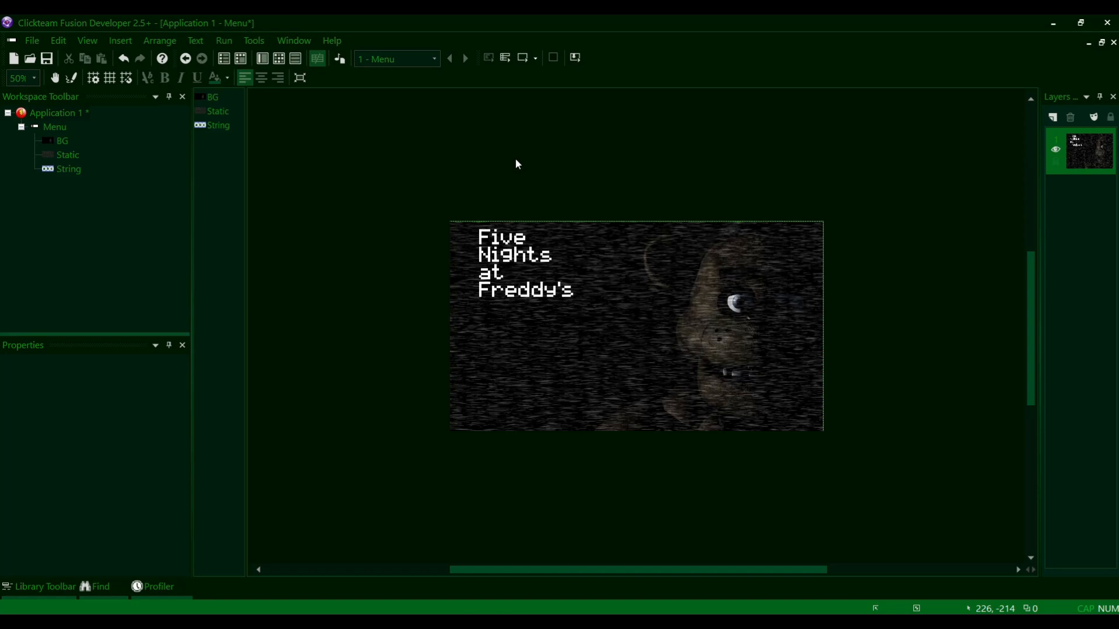
{"action": "right_click", "coordinate": [515, 158]}
{"action": "left_click", "coordinate": [469, 159]}
{"action": "left_click", "coordinate": [509, 255]}
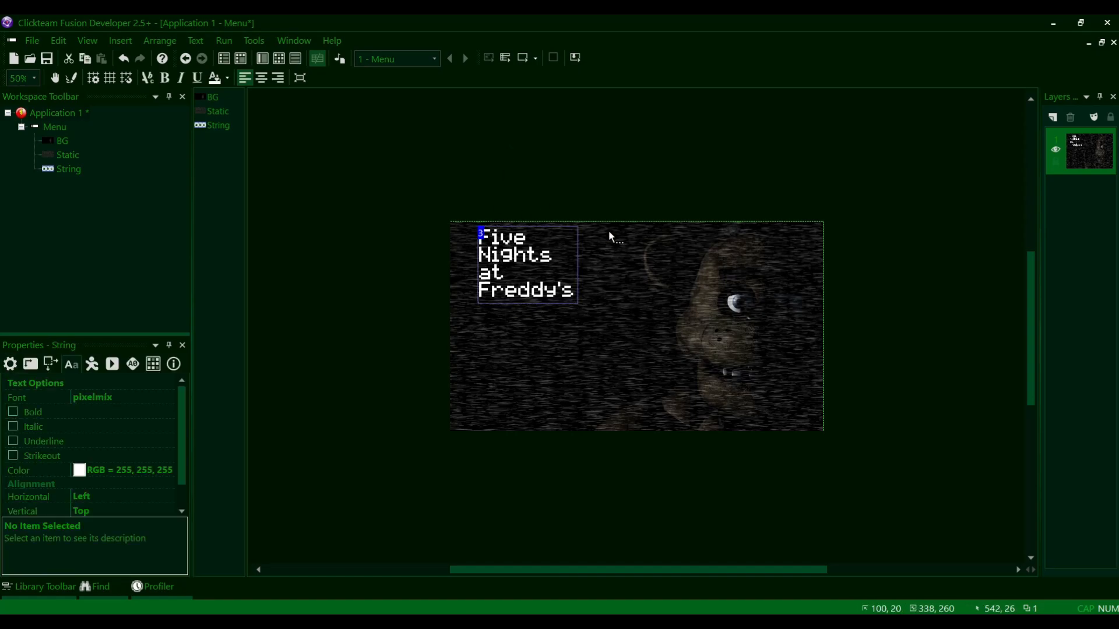
{"action": "left_click", "coordinate": [427, 206]}
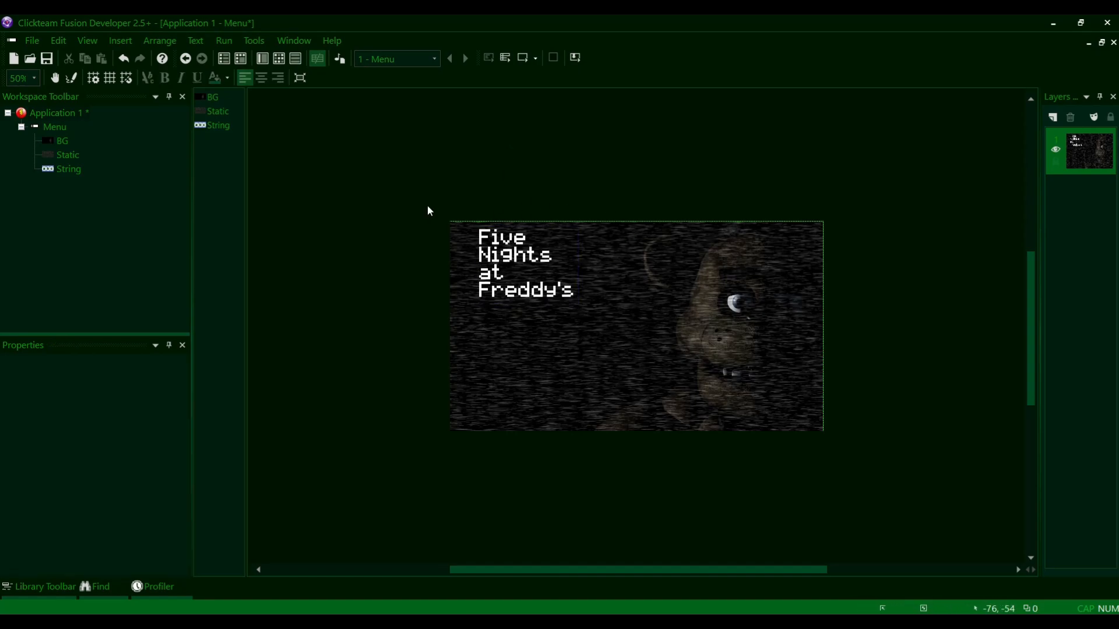
{"action": "left_click", "coordinate": [497, 256]}
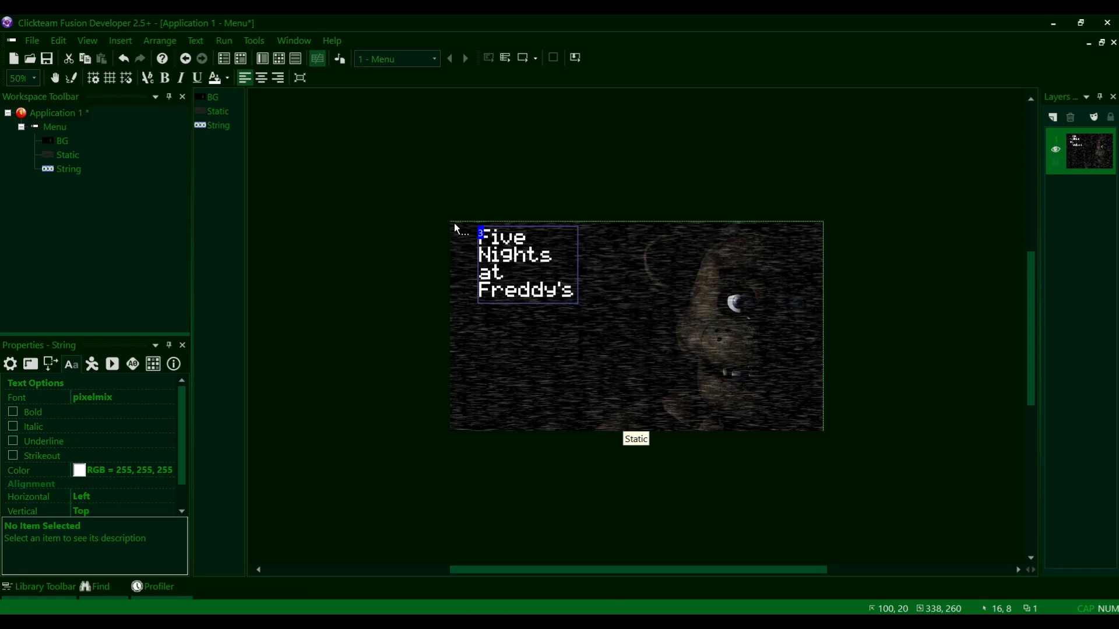
{"action": "left_click", "coordinate": [494, 201]}
{"action": "left_click", "coordinate": [518, 262]}
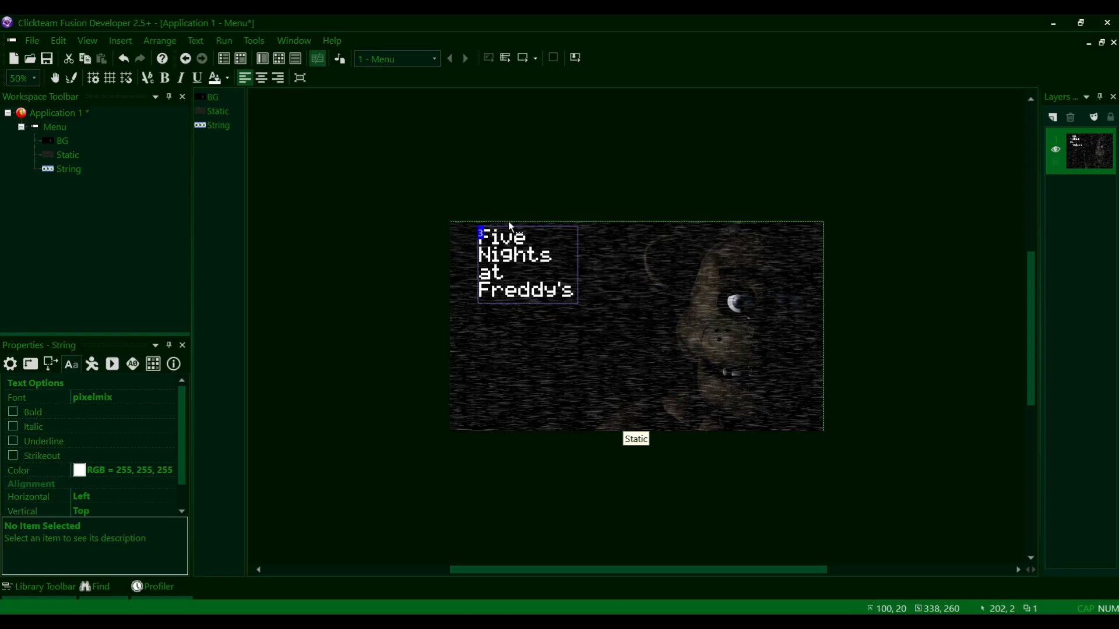
{"action": "left_click", "coordinate": [95, 363]}
{"action": "left_click", "coordinate": [71, 364]}
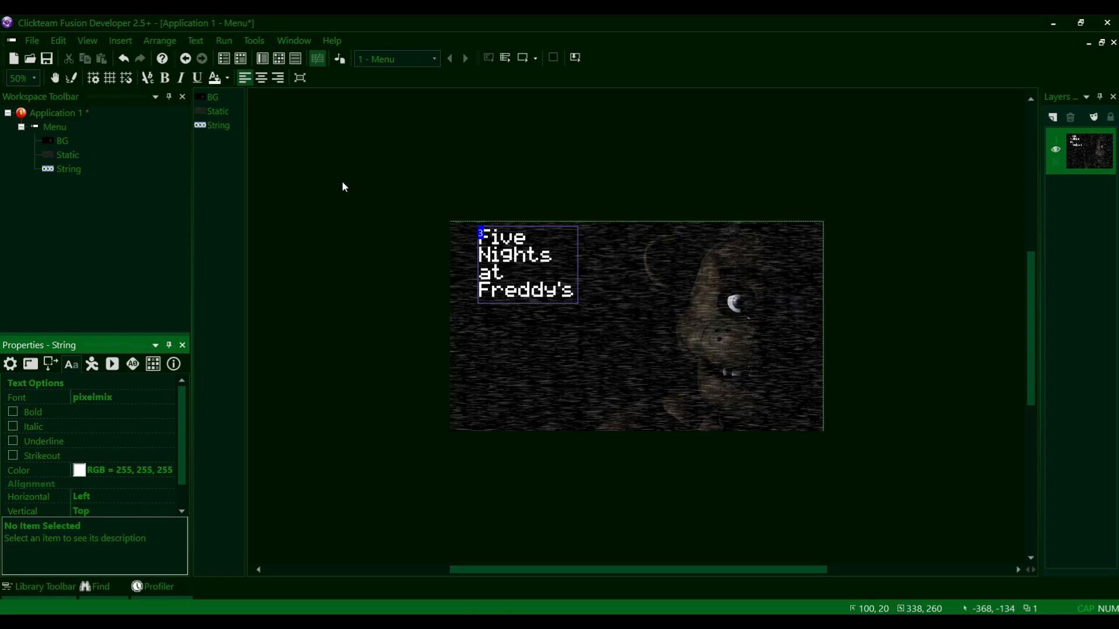
{"action": "left_click", "coordinate": [340, 173]}
{"action": "left_click", "coordinate": [496, 238]}
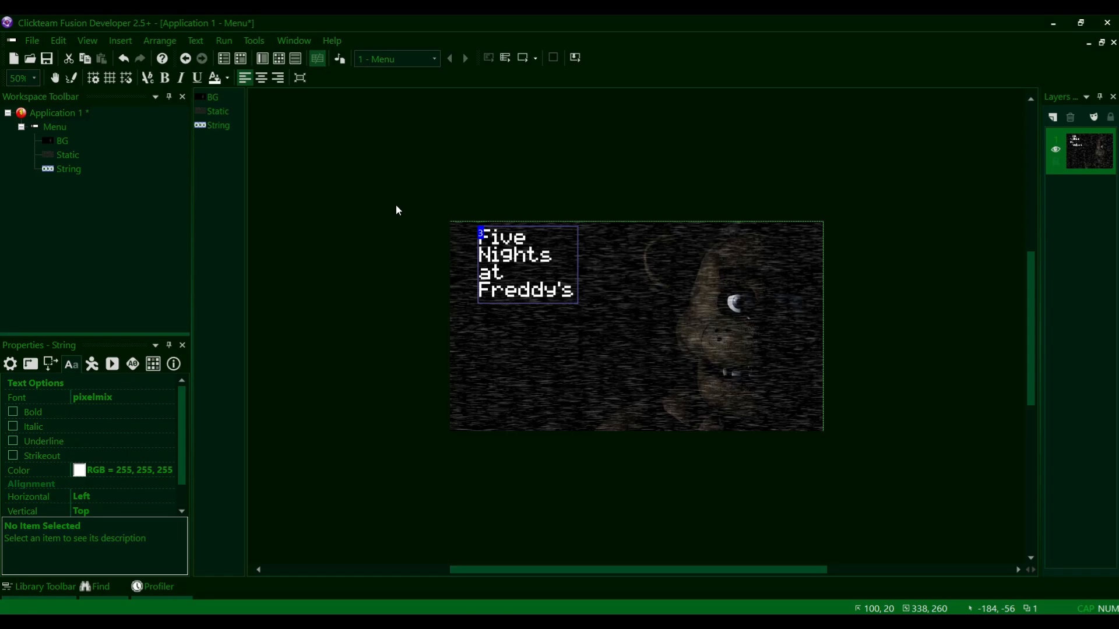
- Look through the title String's property categories, including settings, display, size and position, text, runtime options, values and events
{"action": "left_click", "coordinate": [10, 364]}
{"action": "left_click", "coordinate": [31, 364]}
{"action": "left_click", "coordinate": [50, 364]}
{"action": "left_click", "coordinate": [71, 364]}
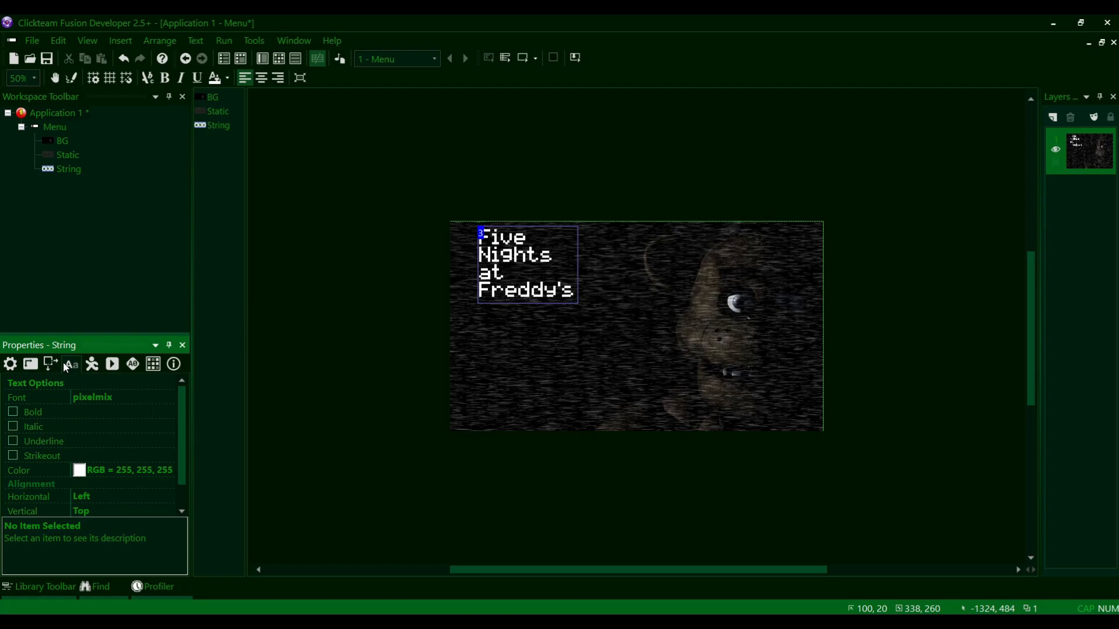
{"action": "left_click", "coordinate": [86, 366]}
{"action": "left_click", "coordinate": [113, 364]}
{"action": "left_click", "coordinate": [133, 364]}
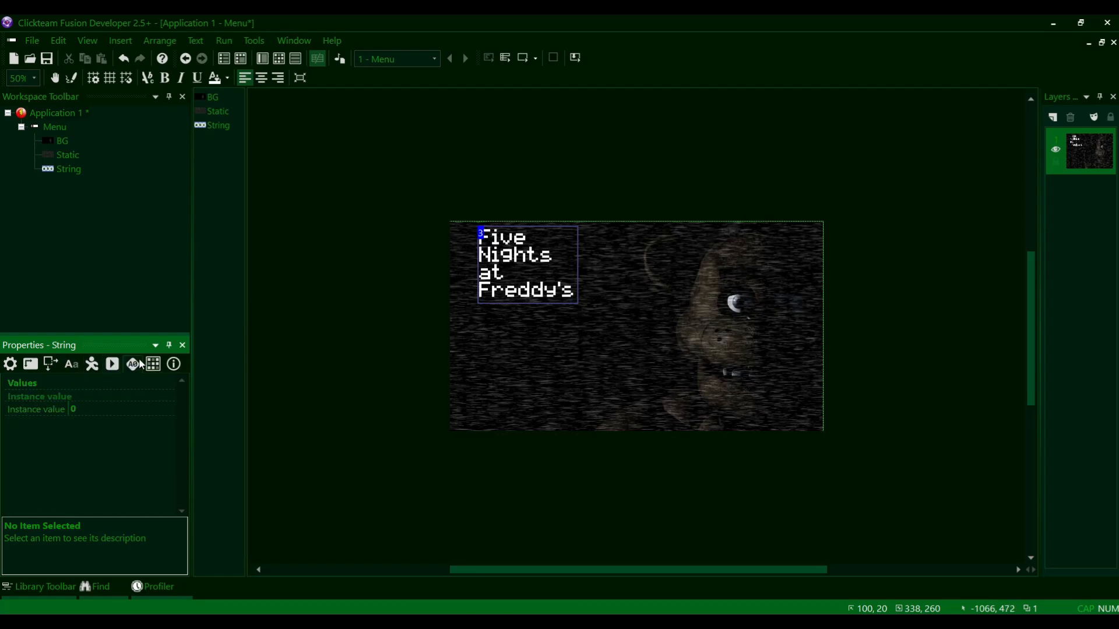
{"action": "left_click", "coordinate": [172, 365]}
{"action": "left_click", "coordinate": [155, 364]}
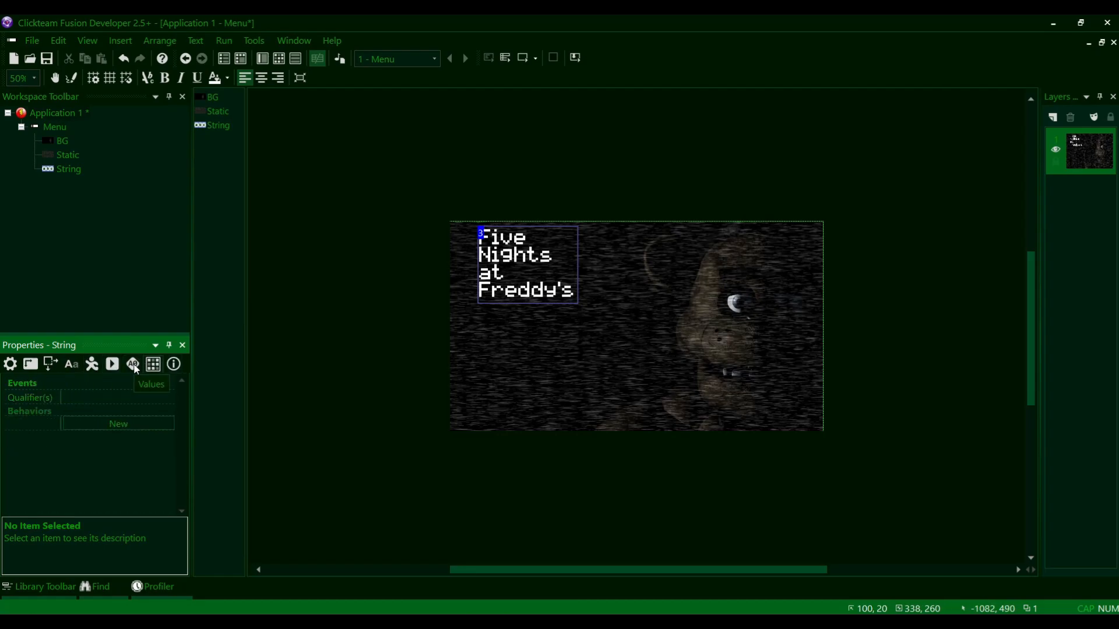
{"action": "left_click", "coordinate": [134, 364]}
{"action": "left_click", "coordinate": [119, 364]}
{"action": "left_click", "coordinate": [347, 247]}
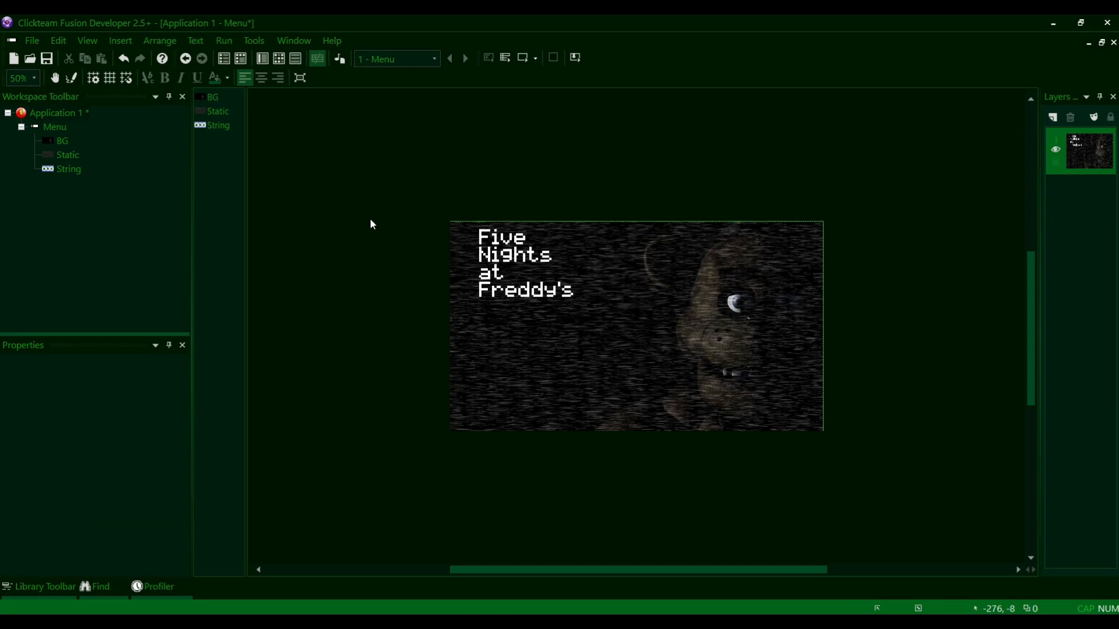
{"action": "left_click", "coordinate": [501, 256]}
{"action": "left_click", "coordinate": [419, 185]}
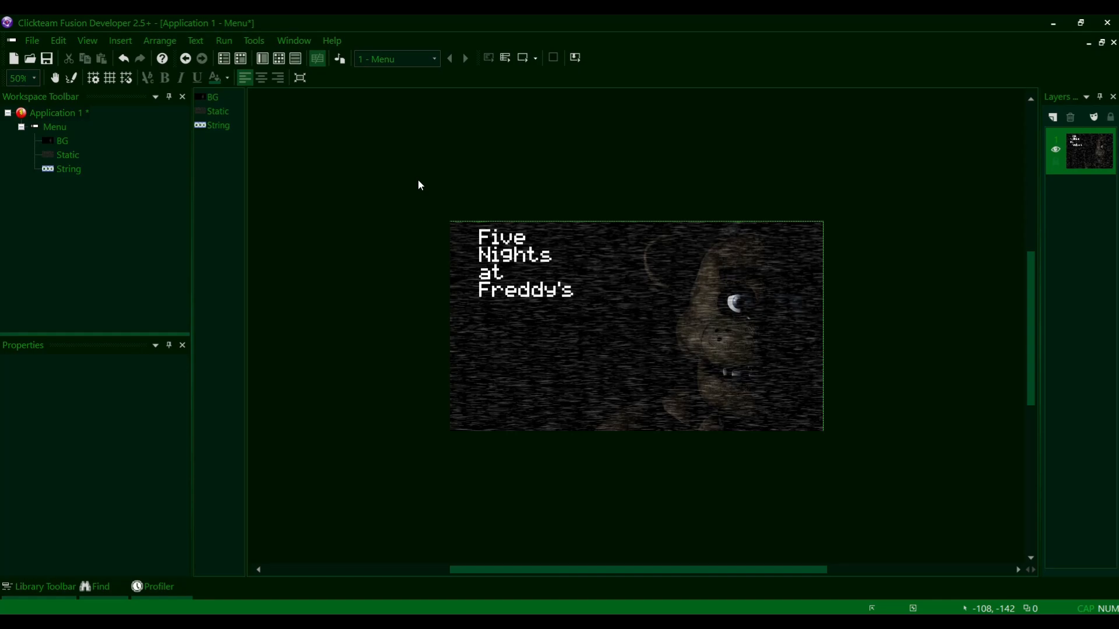
{"action": "left_click", "coordinate": [497, 261]}
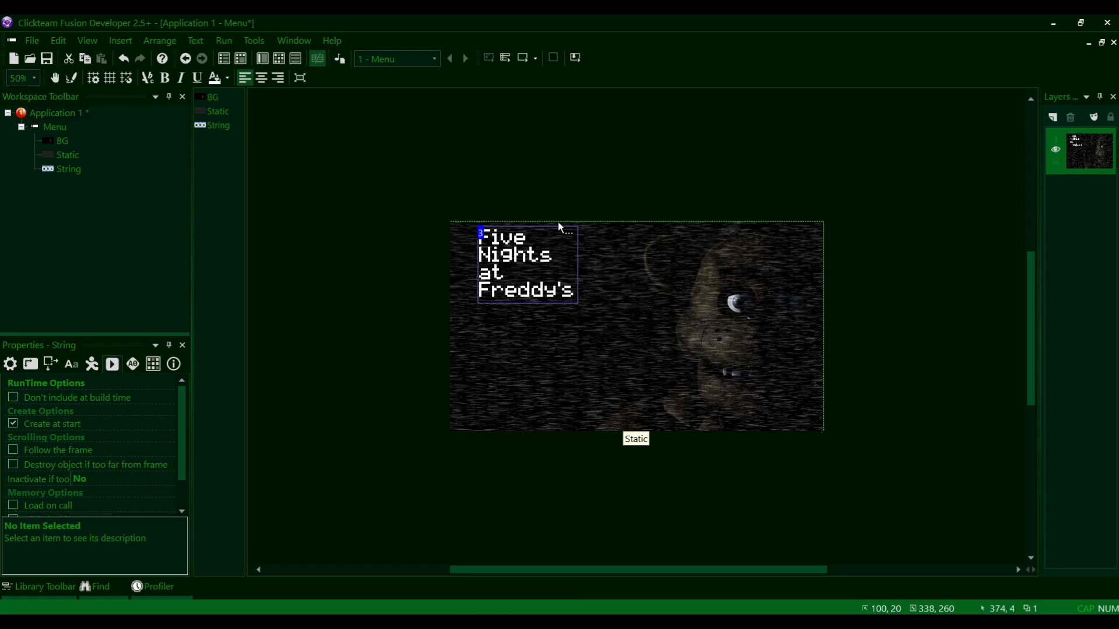
{"action": "left_click", "coordinate": [303, 145]}
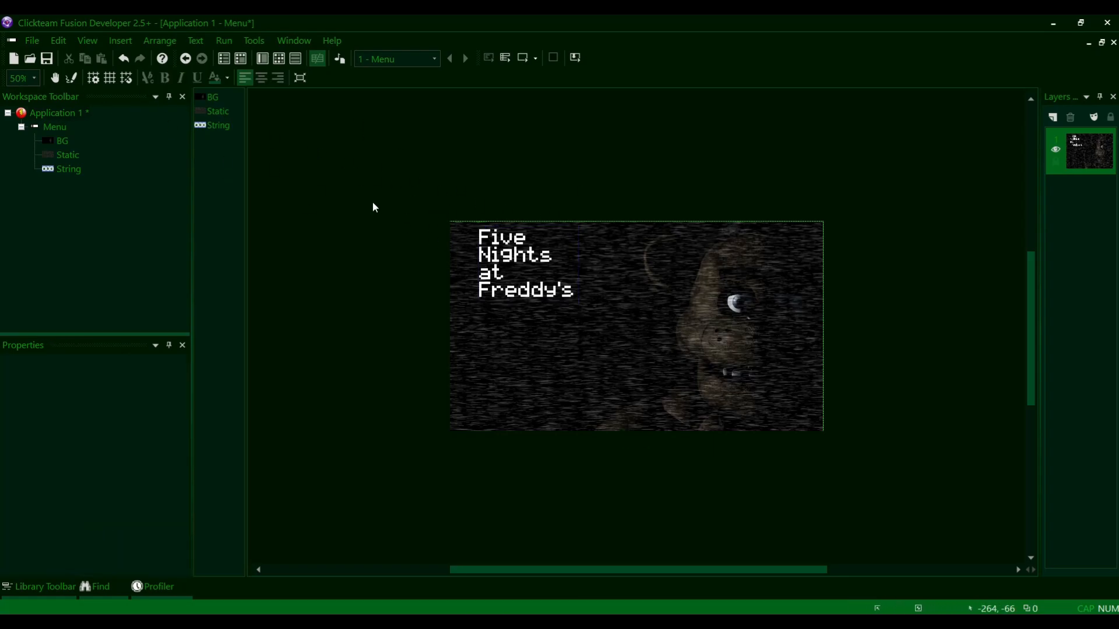
{"action": "left_click", "coordinate": [493, 275]}
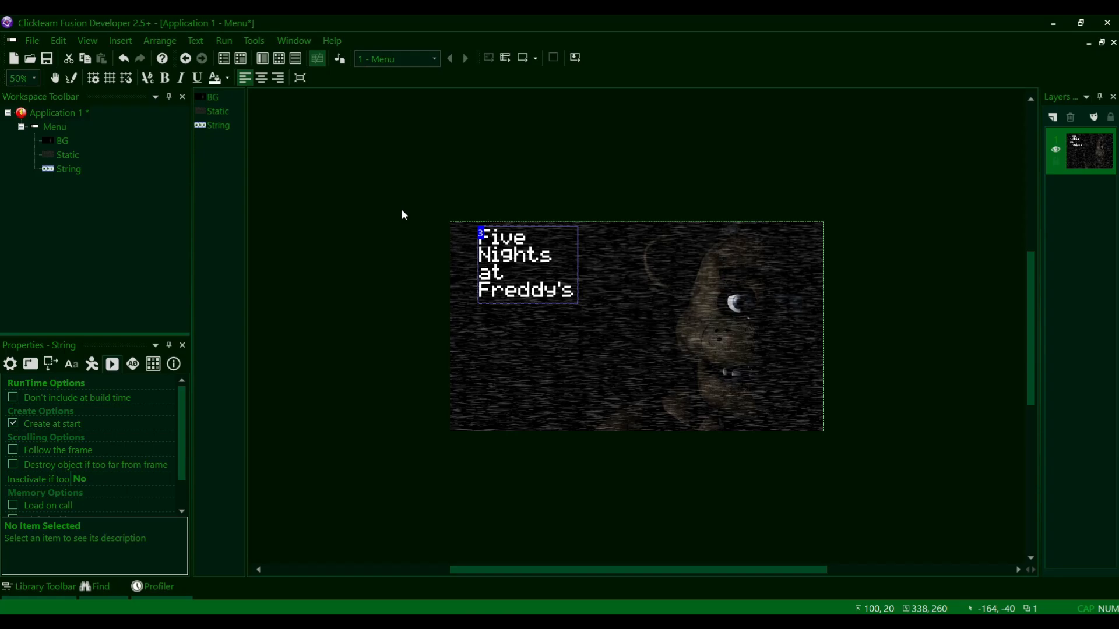
- Examine the title String's paragraph settings and display options, leaving them as they are
{"action": "left_click", "coordinate": [12, 365]}
{"action": "left_click", "coordinate": [24, 366]}
{"action": "left_click", "coordinate": [13, 364]}
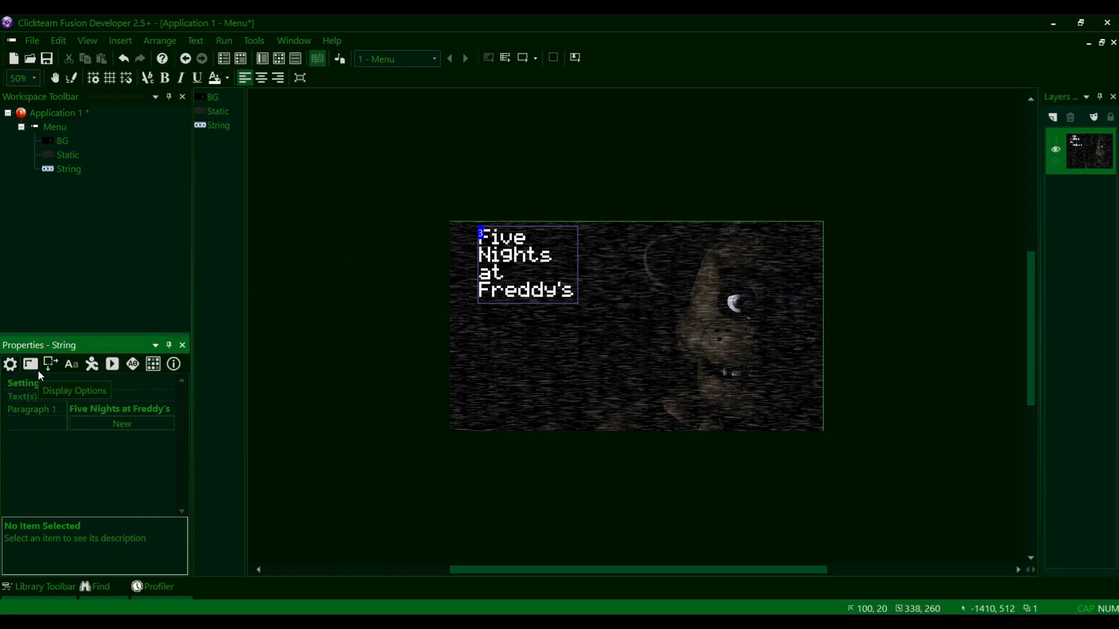
{"action": "left_click", "coordinate": [36, 369]}
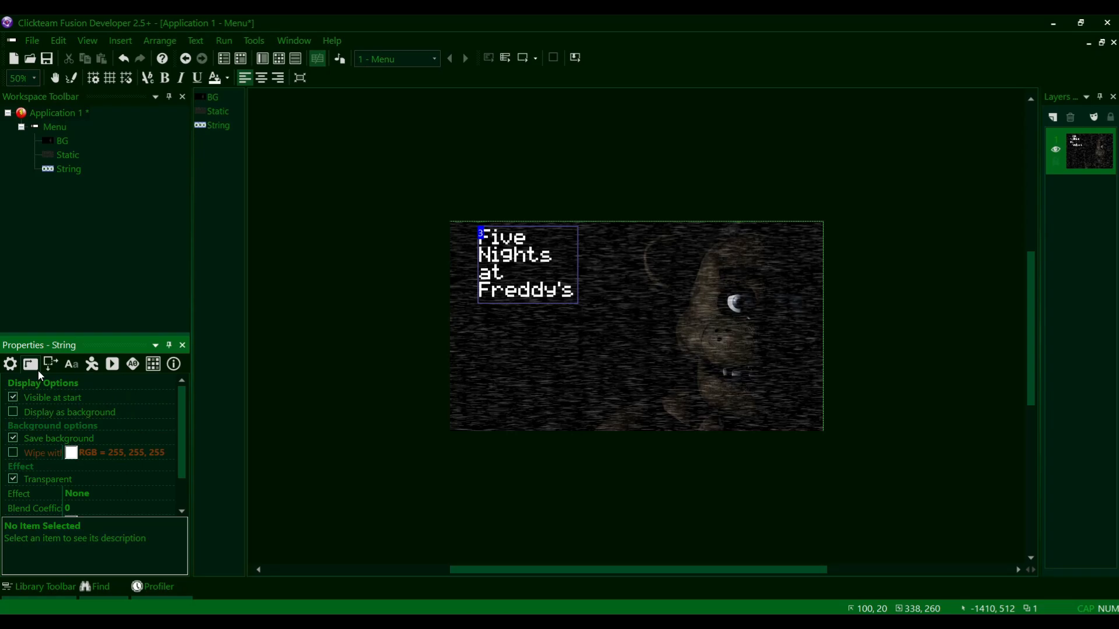
{"action": "left_click", "coordinate": [366, 279]}
{"action": "left_click", "coordinate": [489, 261]}
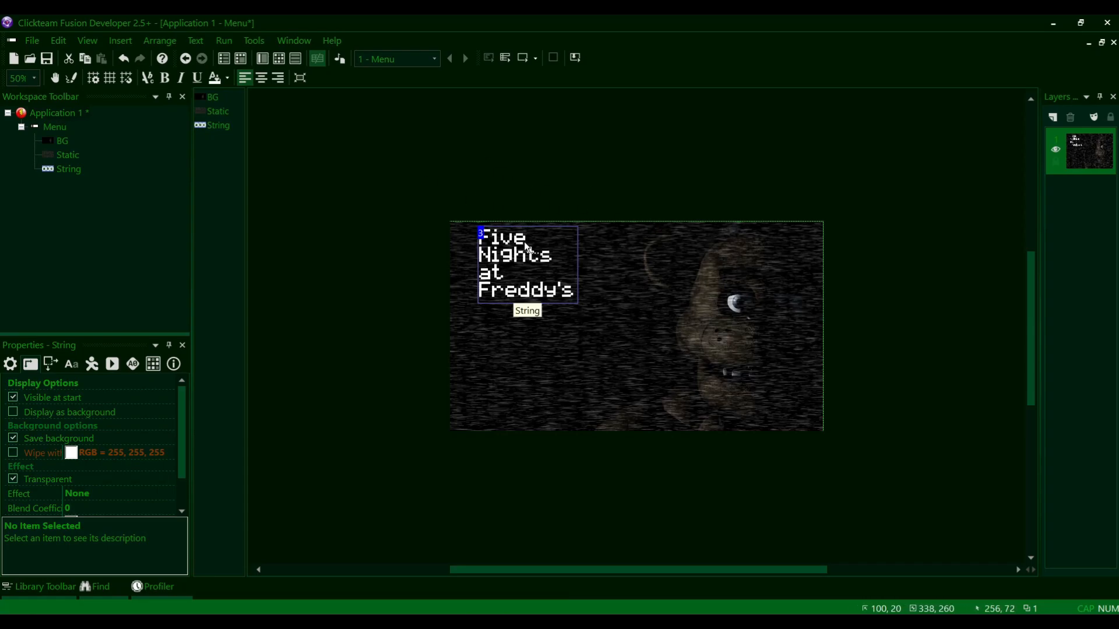
{"action": "left_click", "coordinate": [444, 193]}
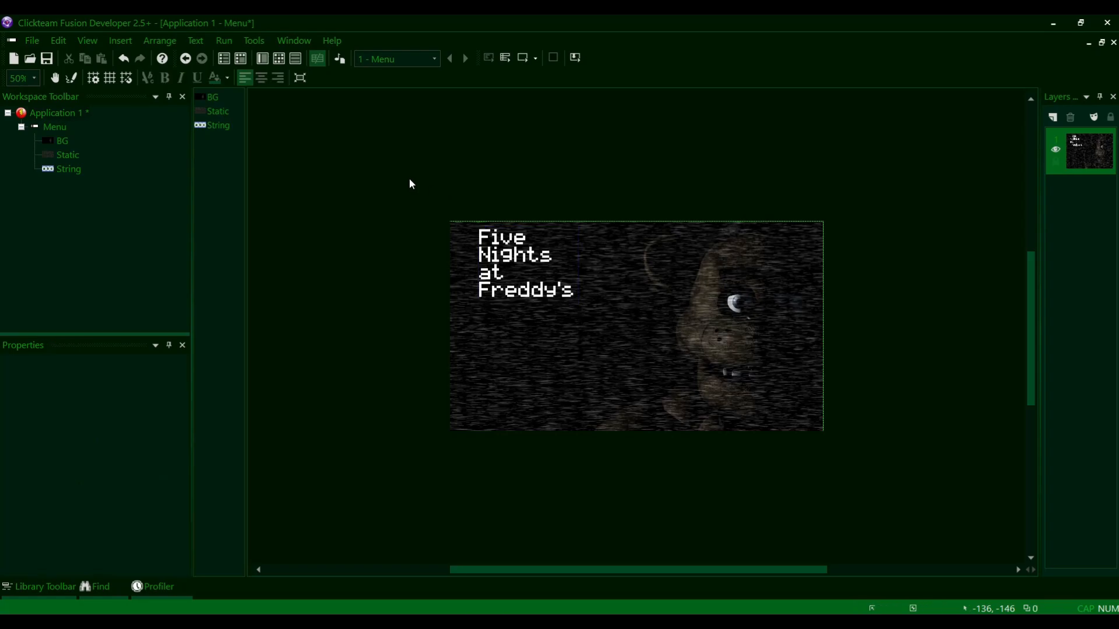
- Rename the "Five Nights at Freddy's" String object to "Title"
{"action": "left_click", "coordinate": [499, 233]}
{"action": "key", "text": "F2"}
{"action": "type", "text": "Tit"}
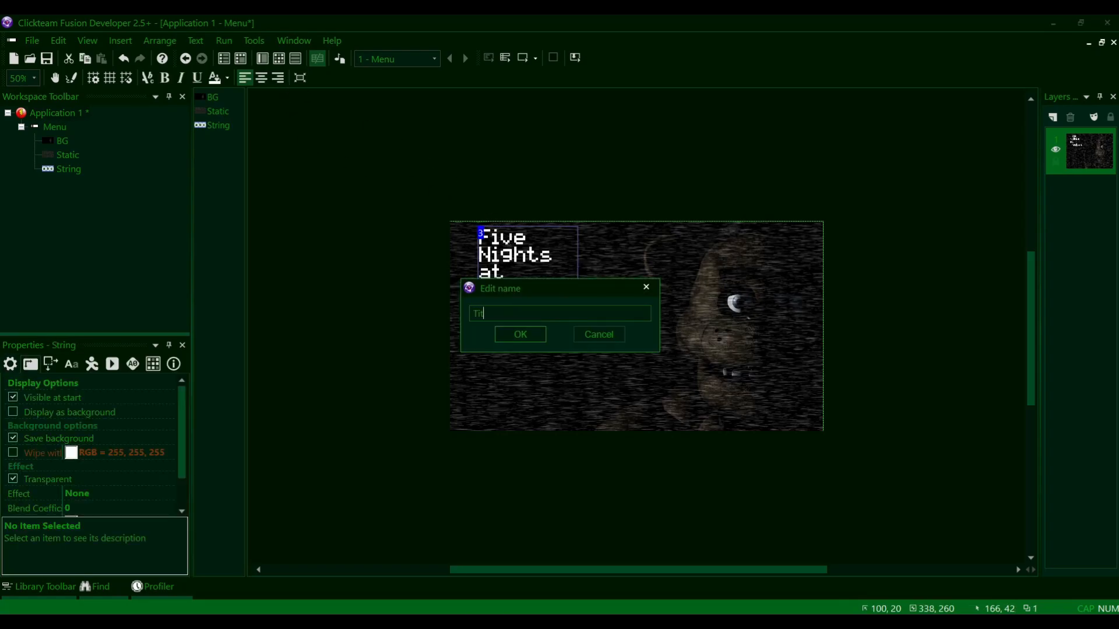
{"action": "type", "text": "le"}
{"action": "key", "text": "Return"}
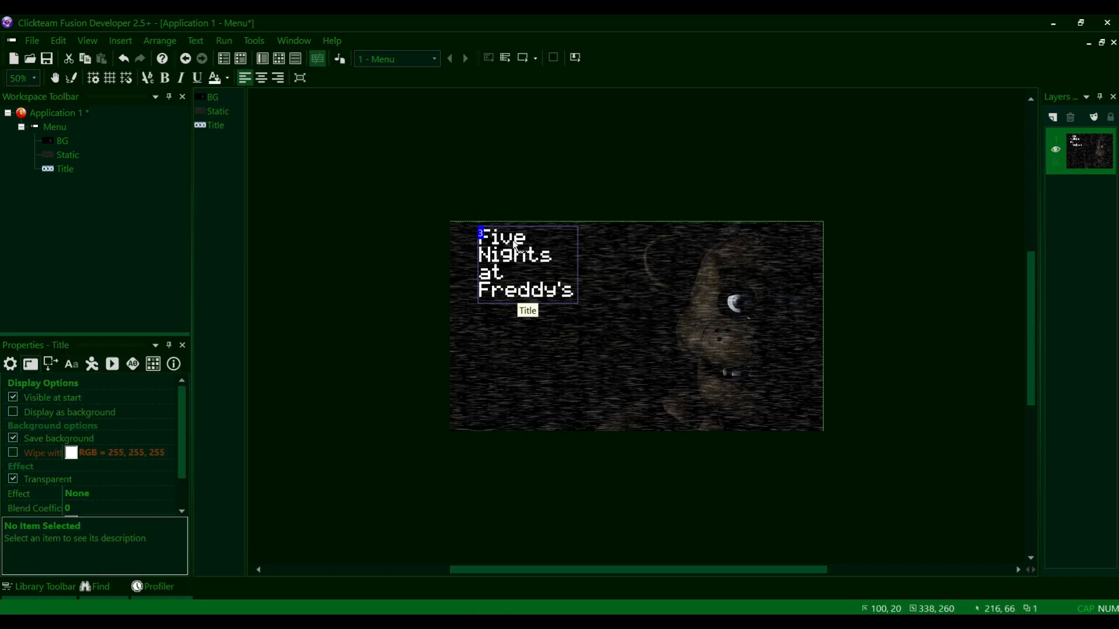
{"action": "left_click", "coordinate": [474, 185]}
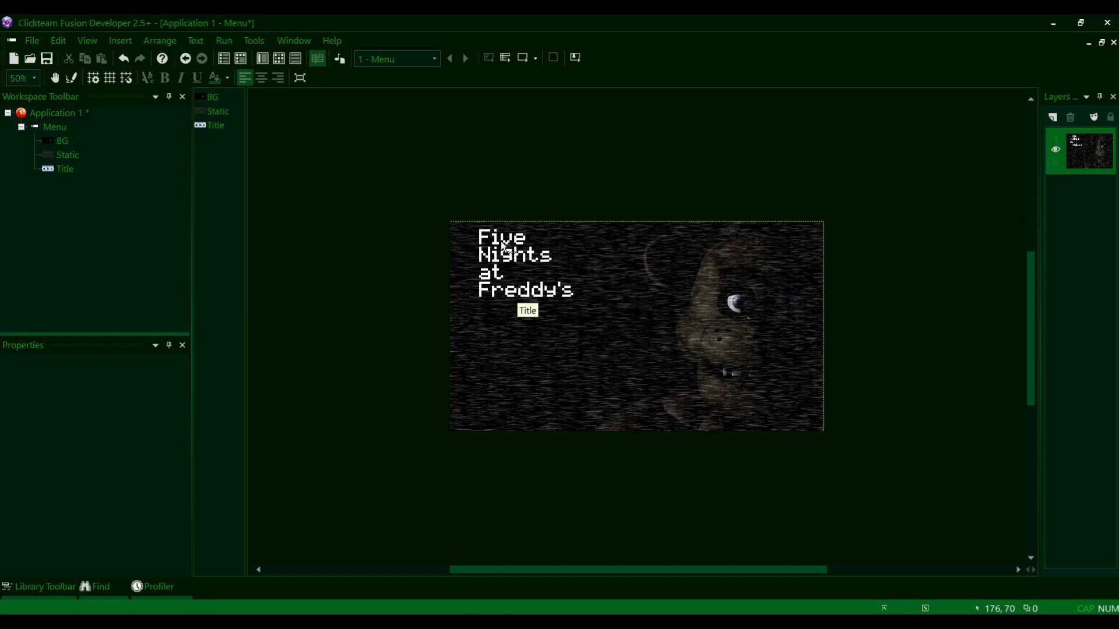
- Clone the Title object and place the clone just below the original, at about X 106, Y 314
{"action": "left_click", "coordinate": [503, 247]}
{"action": "right_click", "coordinate": [503, 246]}
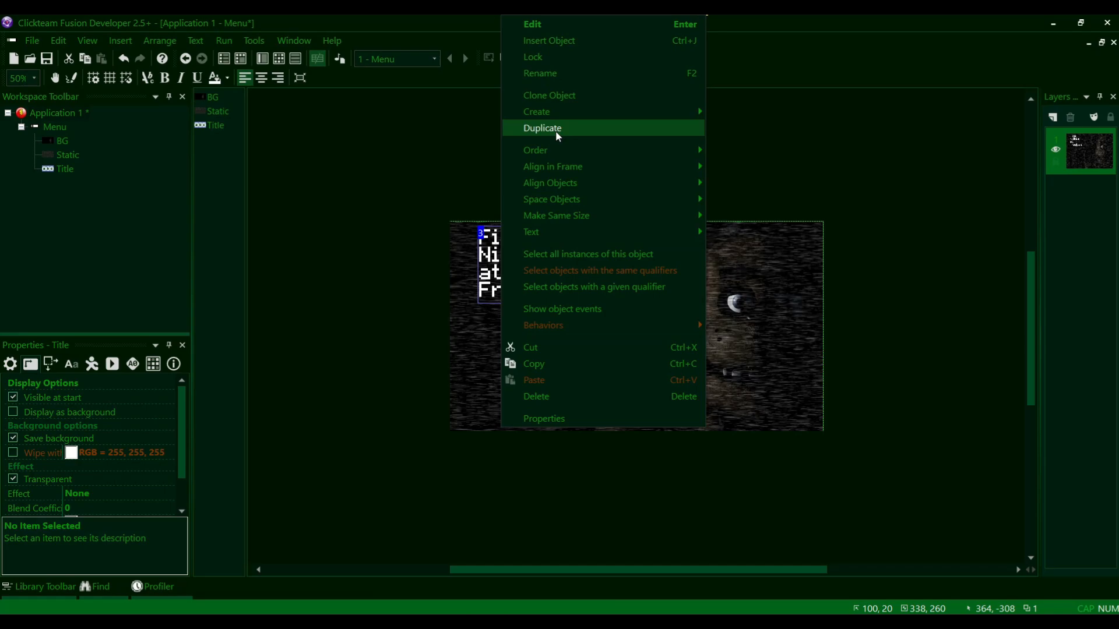
{"action": "left_click", "coordinate": [555, 97]}
{"action": "key", "text": "Return"}
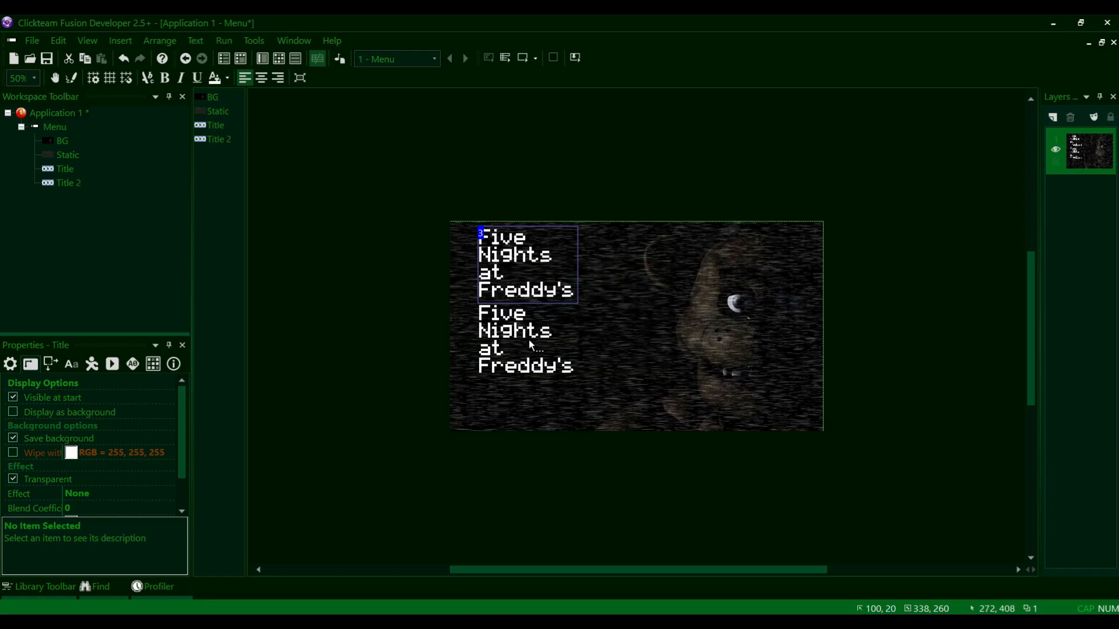
{"action": "left_click", "coordinate": [528, 344]}
{"action": "left_click", "coordinate": [507, 265]}
{"action": "left_click", "coordinate": [506, 326]}
{"action": "left_click", "coordinate": [509, 287]}
{"action": "left_click", "coordinate": [514, 344]}
{"action": "left_click_drag", "start_coordinate": [512, 340], "coordinate": [514, 349]}
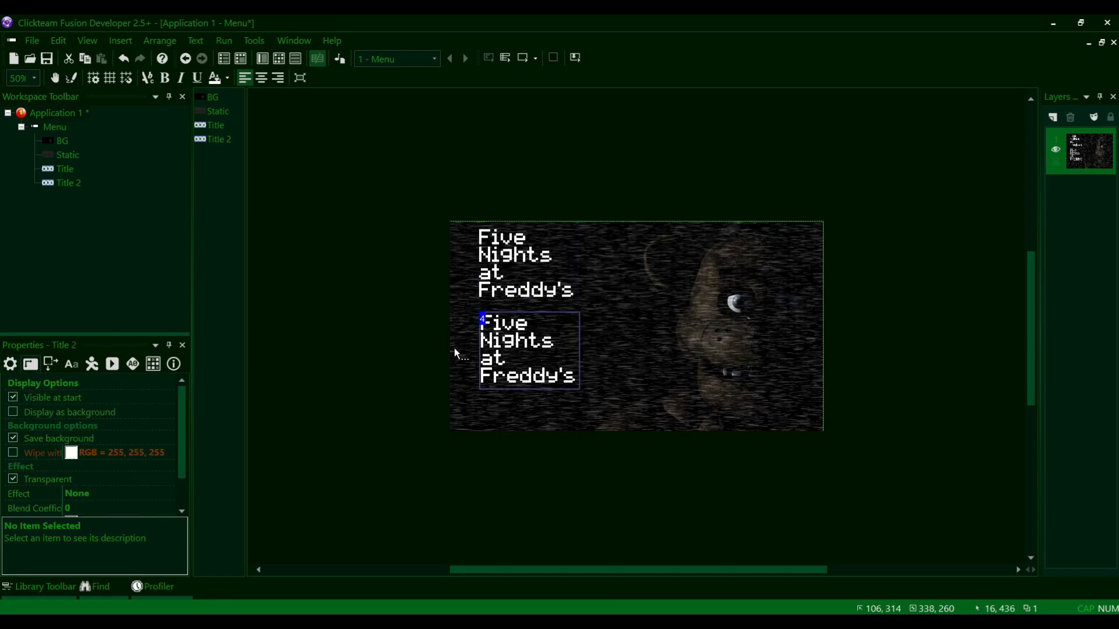
- Set the cloned string's Paragraph 1 text to "dhjsgjeafjkes" and compare it with the original Title
{"action": "left_click", "coordinate": [10, 365]}
{"action": "left_click", "coordinate": [111, 409]}
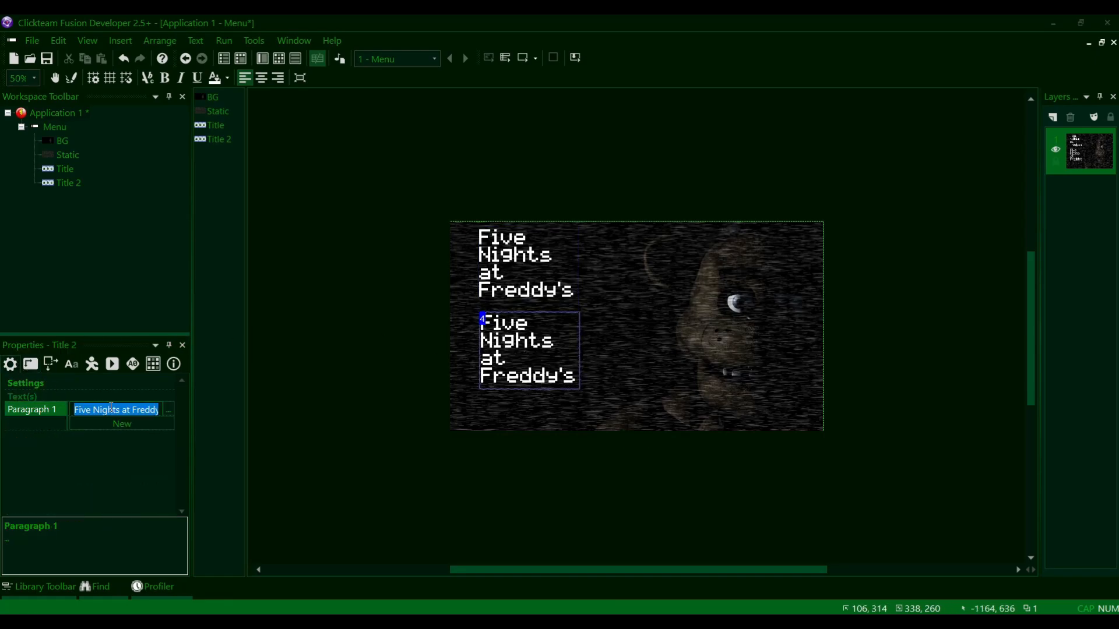
{"action": "type", "text": "dhjsgjeafjkes"}
{"action": "key", "text": "Return"}
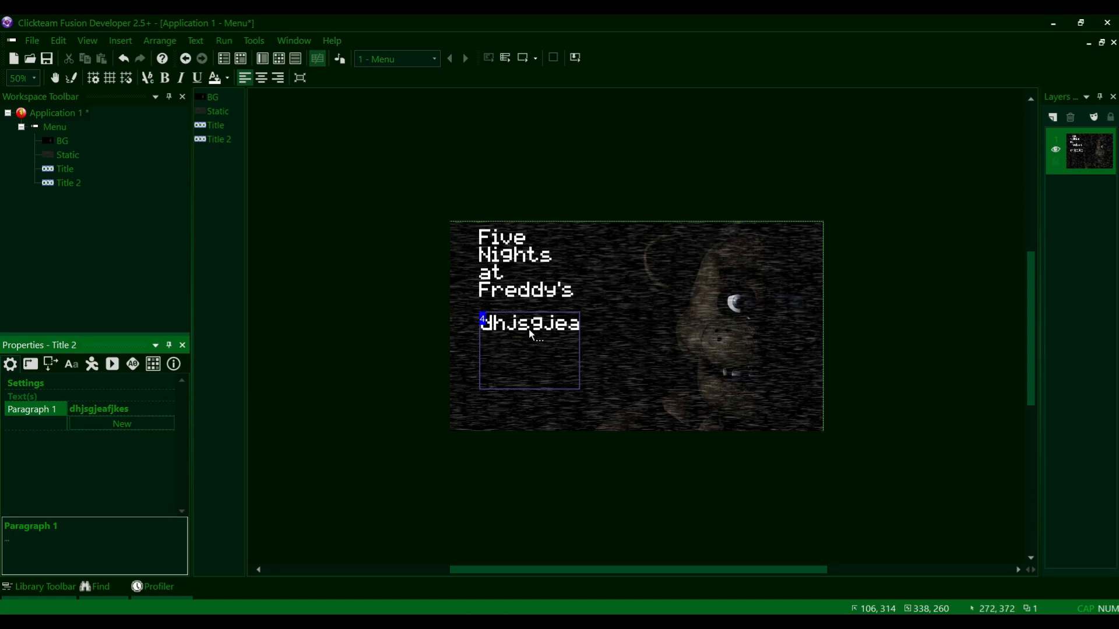
{"action": "left_click", "coordinate": [463, 303]}
{"action": "left_click", "coordinate": [508, 335]}
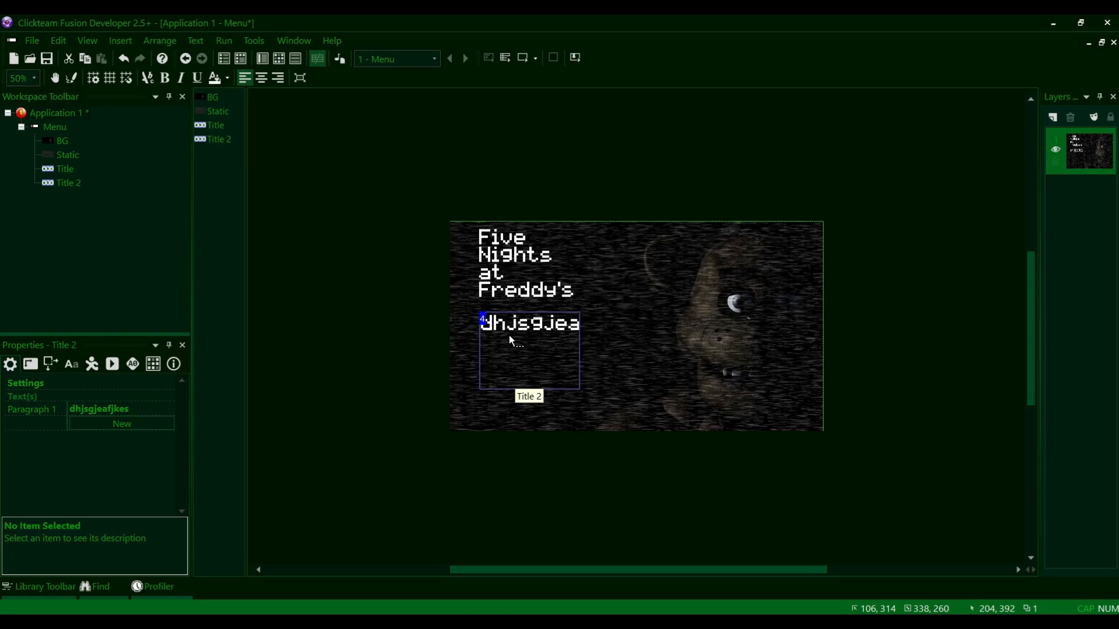
{"action": "left_click", "coordinate": [513, 303]}
{"action": "left_click", "coordinate": [515, 330]}
{"action": "left_click", "coordinate": [512, 298]}
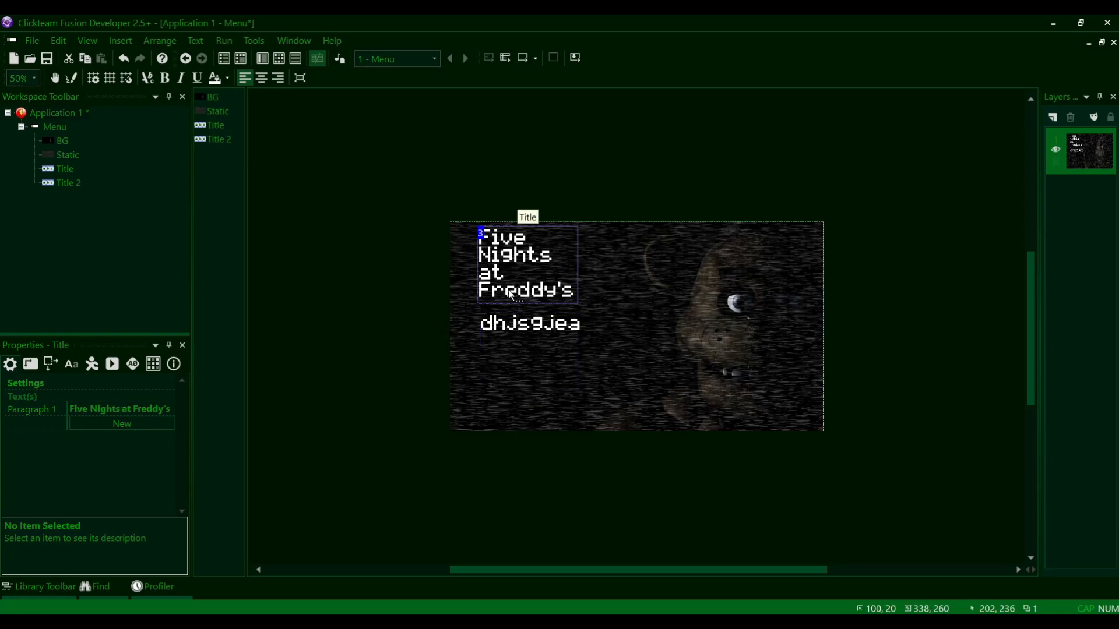
{"action": "left_click", "coordinate": [515, 330]}
{"action": "left_click", "coordinate": [499, 295]}
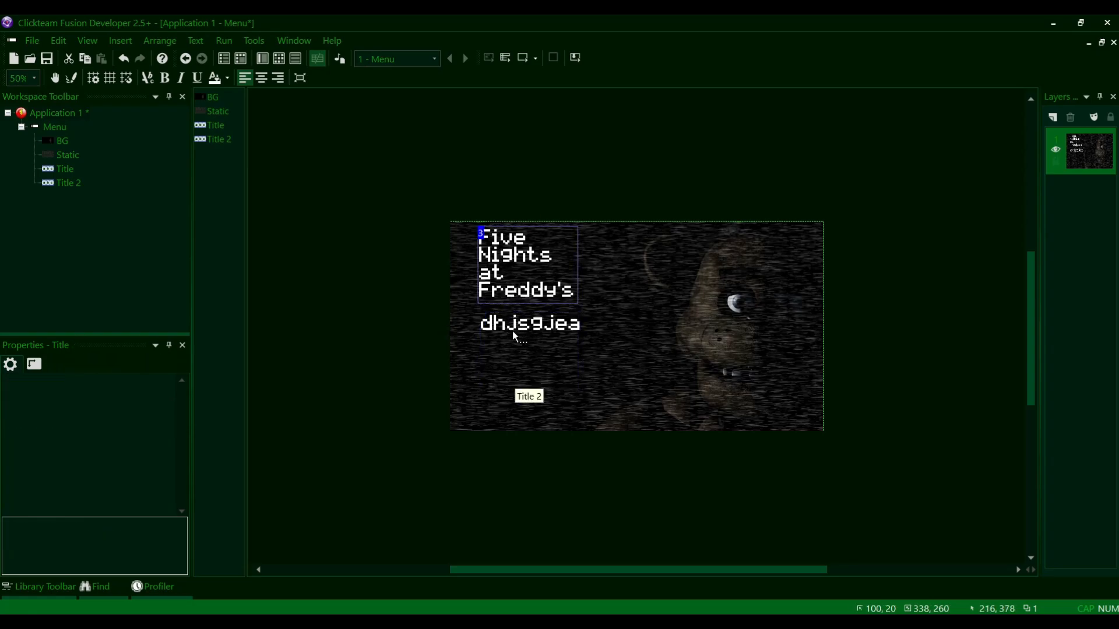
{"action": "left_click", "coordinate": [512, 331]}
- Clear the cloned string's Paragraph 1 text
{"action": "left_click", "coordinate": [163, 409]}
{"action": "key", "text": "BackSpace"}
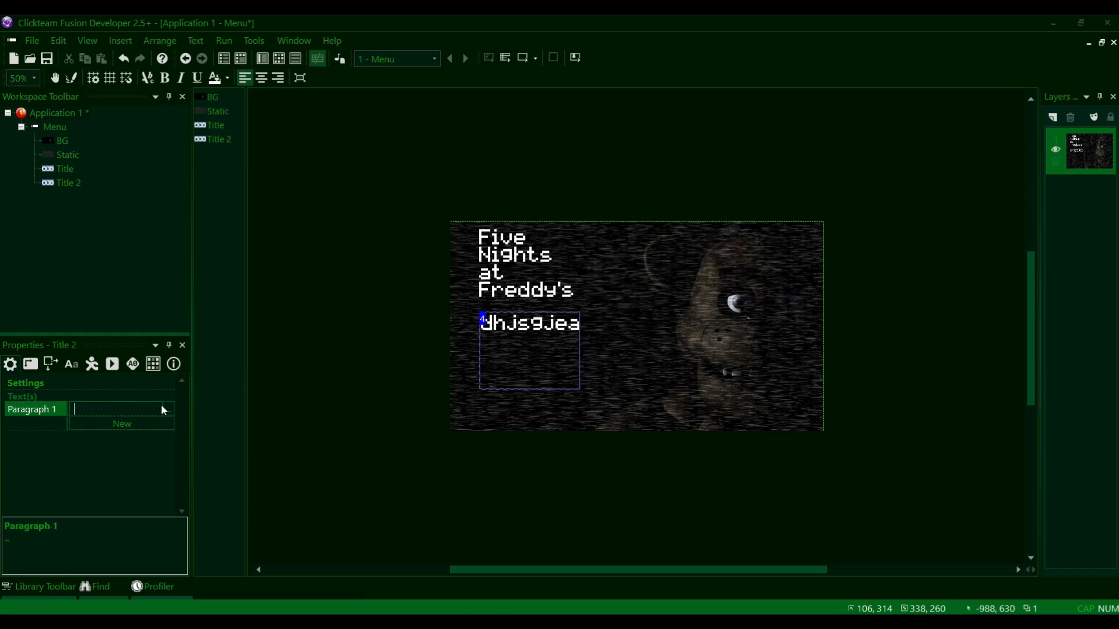
{"action": "left_click", "coordinate": [222, 411]}
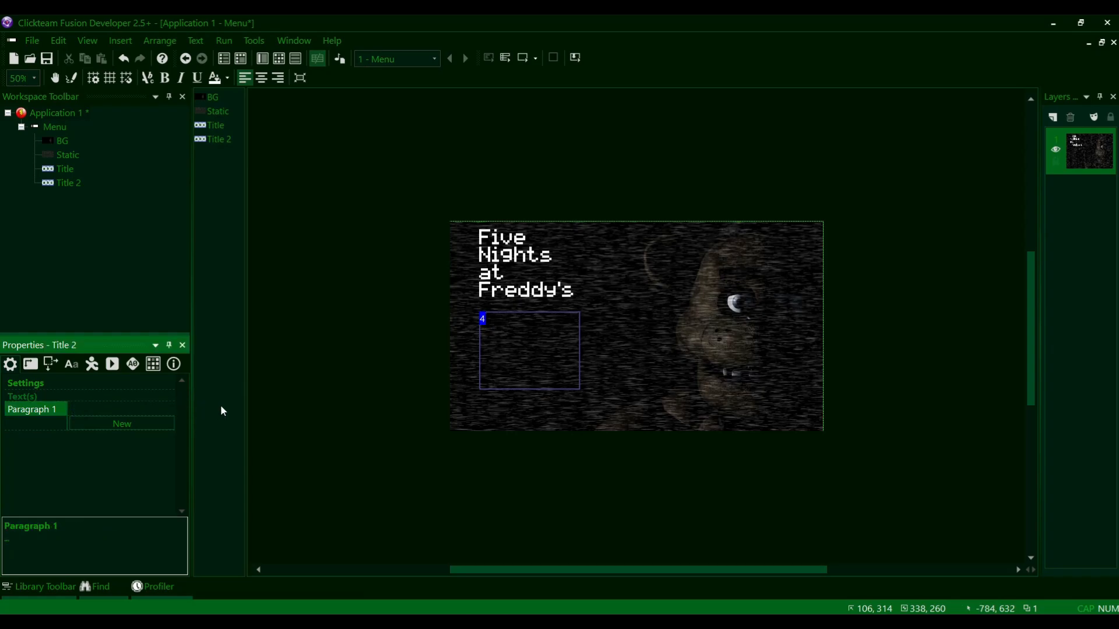
{"action": "key", "text": "Return"}
{"action": "left_click", "coordinate": [335, 386]}
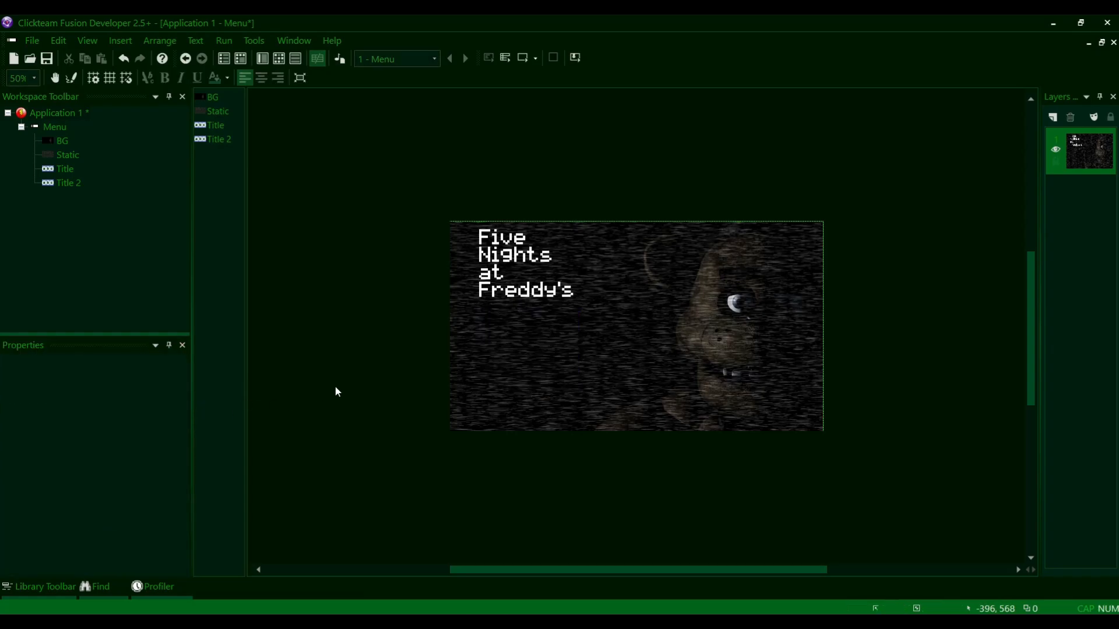
- Set the Title 2 string's Paragraph 1 text to "New Game" and widen its box to about 370
{"action": "left_click", "coordinate": [506, 353]}
{"action": "left_click", "coordinate": [117, 409]}
{"action": "type", "text": "N"}
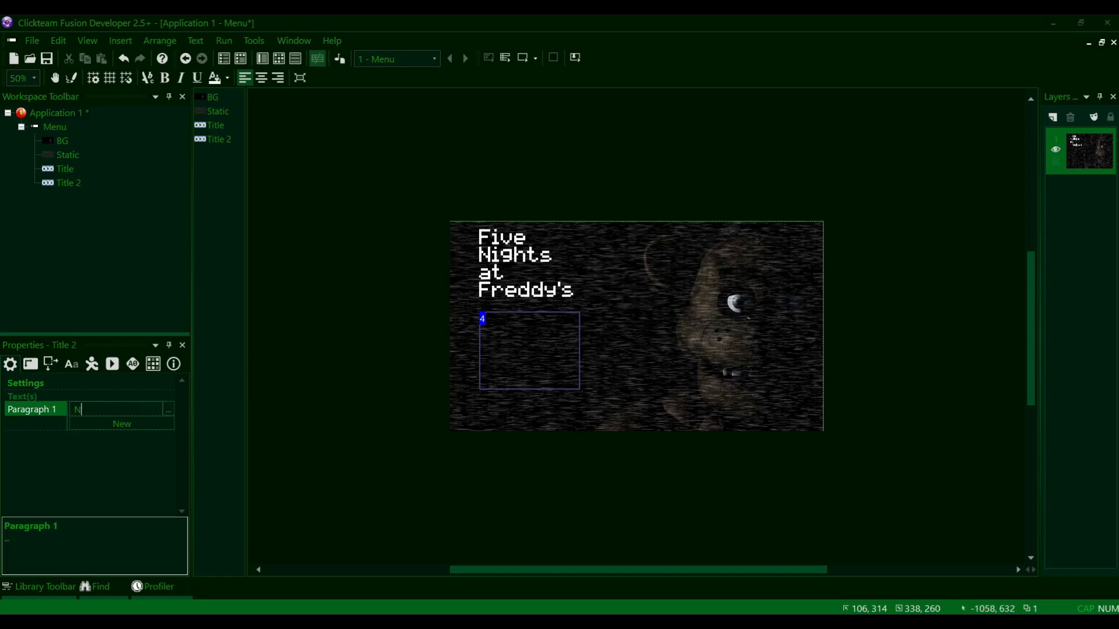
{"action": "type", "text": "ew Game"}
{"action": "key", "text": "Return"}
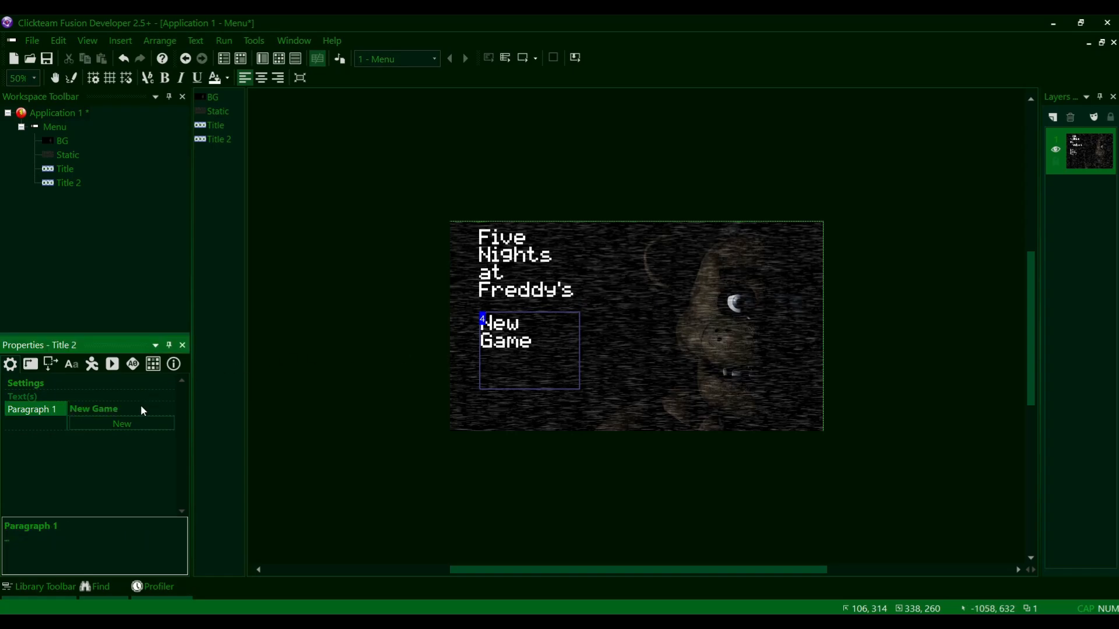
{"action": "left_click", "coordinate": [573, 349]}
{"action": "left_click_drag", "start_coordinate": [583, 351], "coordinate": [592, 350]}
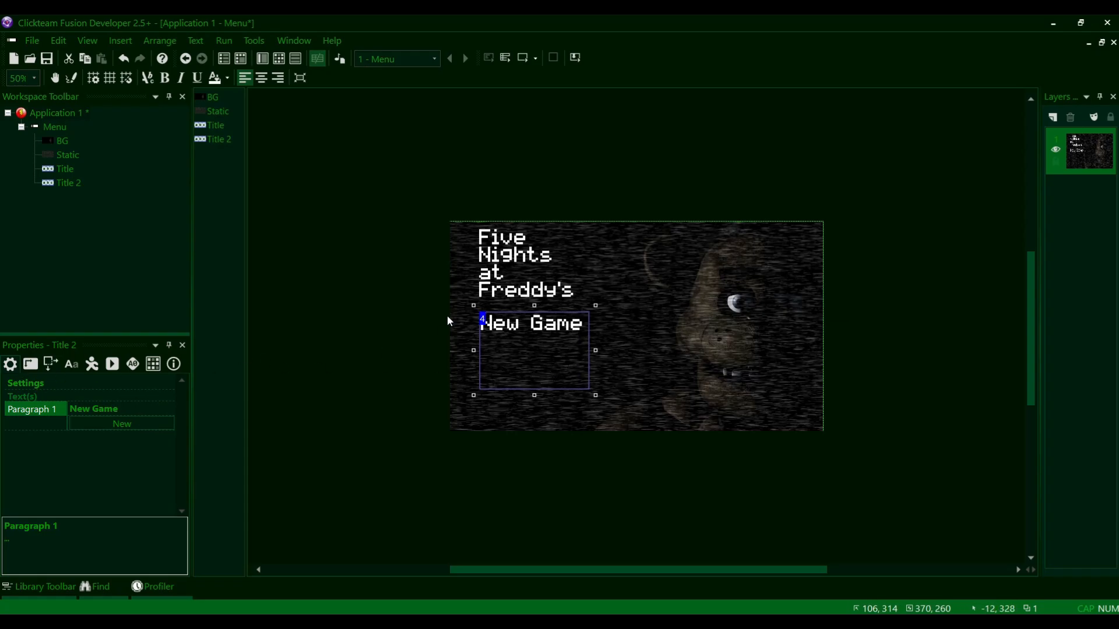
- Set the "New Game" string's X position to 100
{"action": "left_click", "coordinate": [498, 279]}
{"action": "left_click", "coordinate": [50, 364]}
{"action": "left_click", "coordinate": [536, 348]}
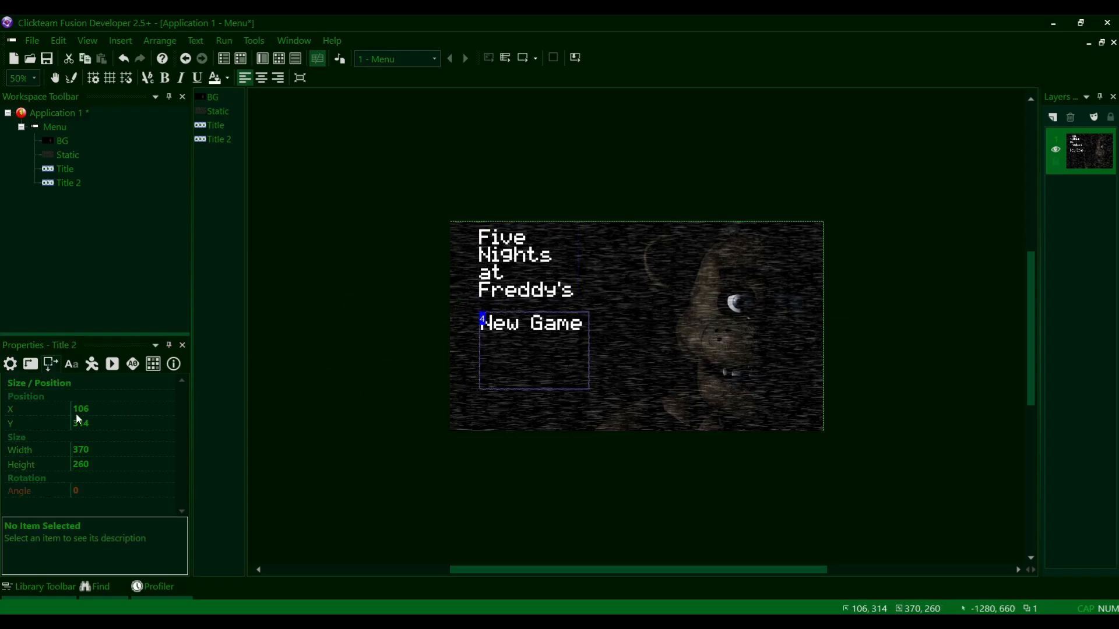
{"action": "left_click", "coordinate": [92, 412]}
{"action": "type", "text": "100"}
{"action": "key", "text": "Return"}
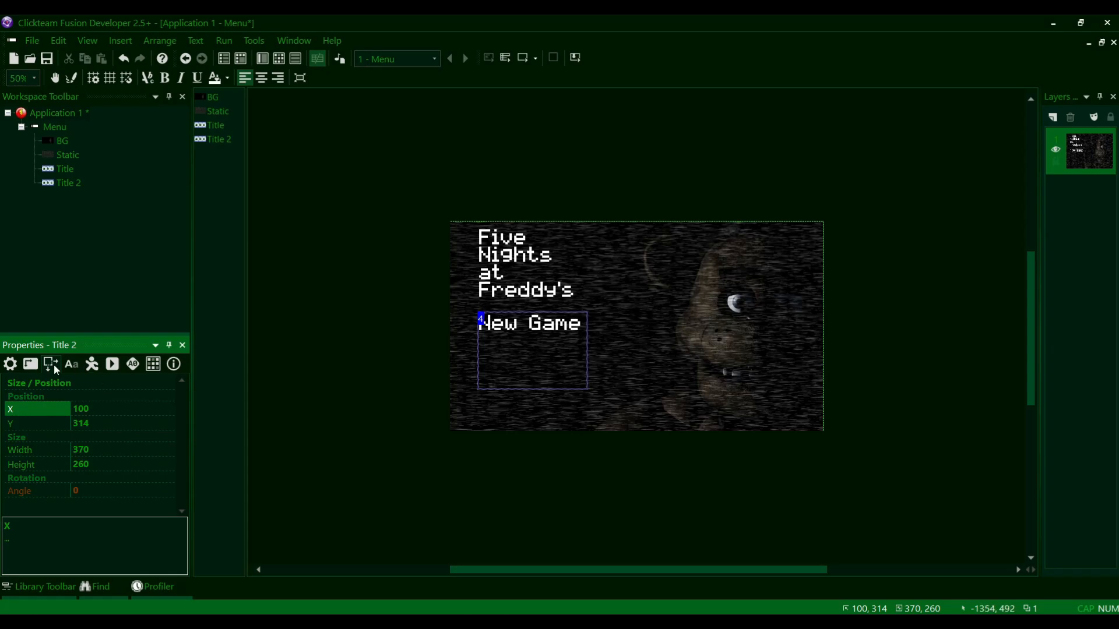
- Set the "New Game" string's pixelmix font size to 28 and reduce its box height to about 78
{"action": "left_click", "coordinate": [75, 361]}
{"action": "left_click", "coordinate": [93, 397]}
{"action": "left_click", "coordinate": [620, 285]}
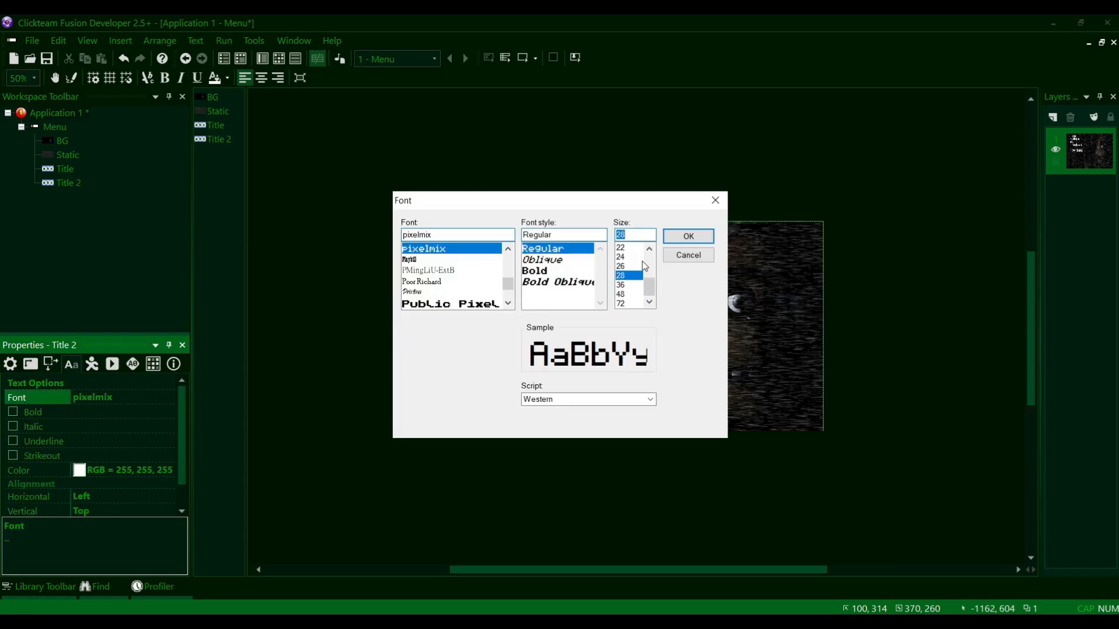
{"action": "left_click", "coordinate": [693, 236]}
{"action": "left_click", "coordinate": [511, 343]}
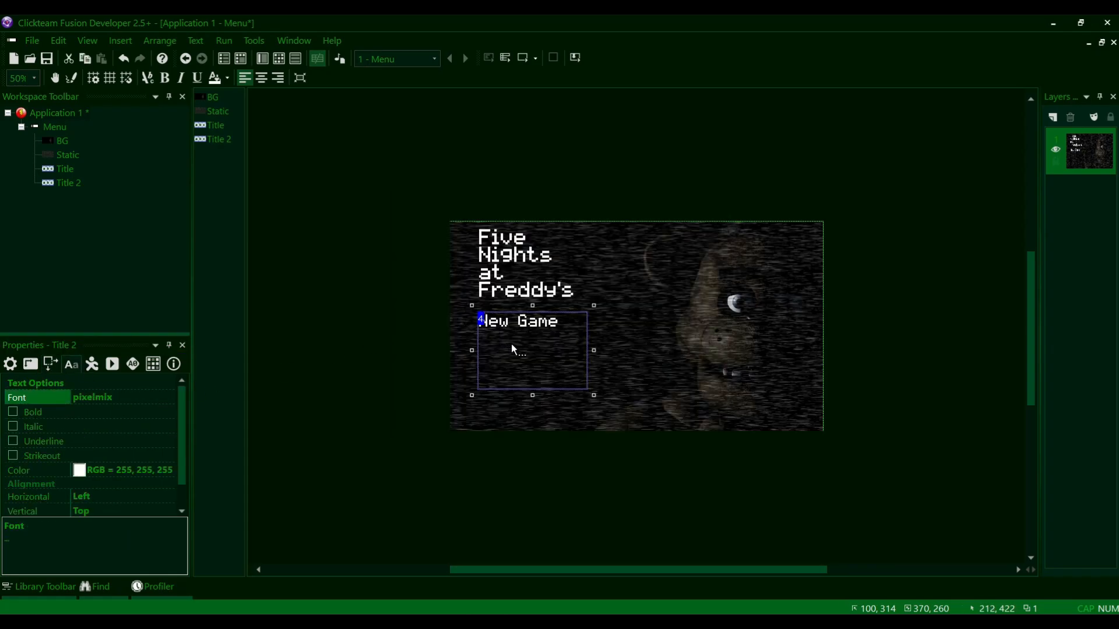
{"action": "left_click_drag", "start_coordinate": [533, 395], "coordinate": [532, 341]}
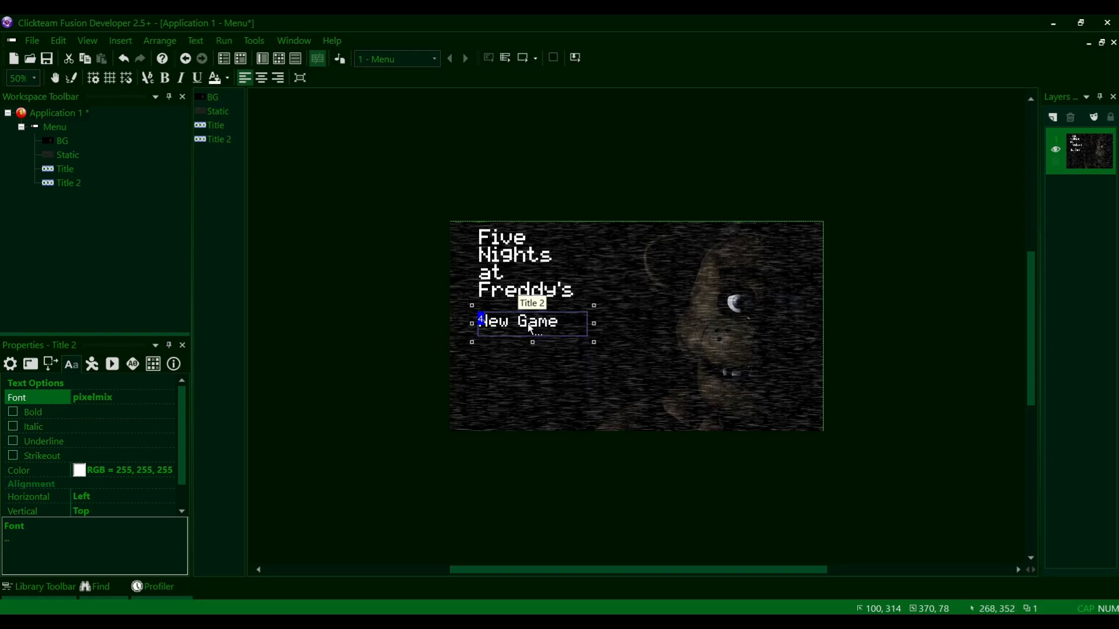
- Rename the "New Game" string object to "Buttons"
{"action": "key", "text": "F2"}
{"action": "type", "text": "N"}
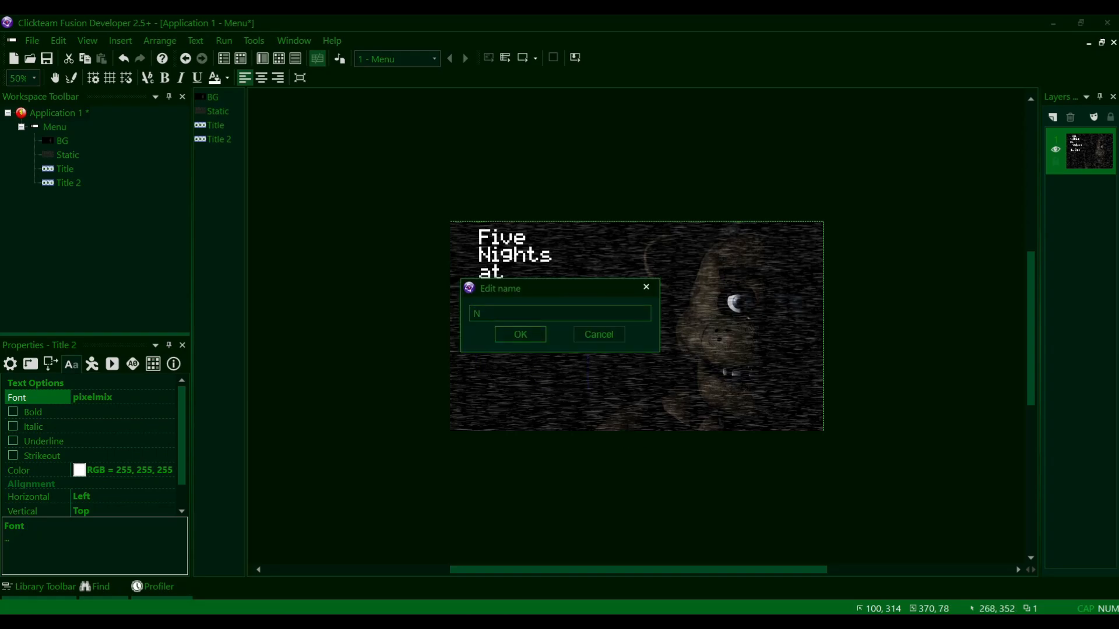
{"action": "key", "text": "BackSpace"}
{"action": "type", "text": "Buttons"}
{"action": "key", "text": "Return"}
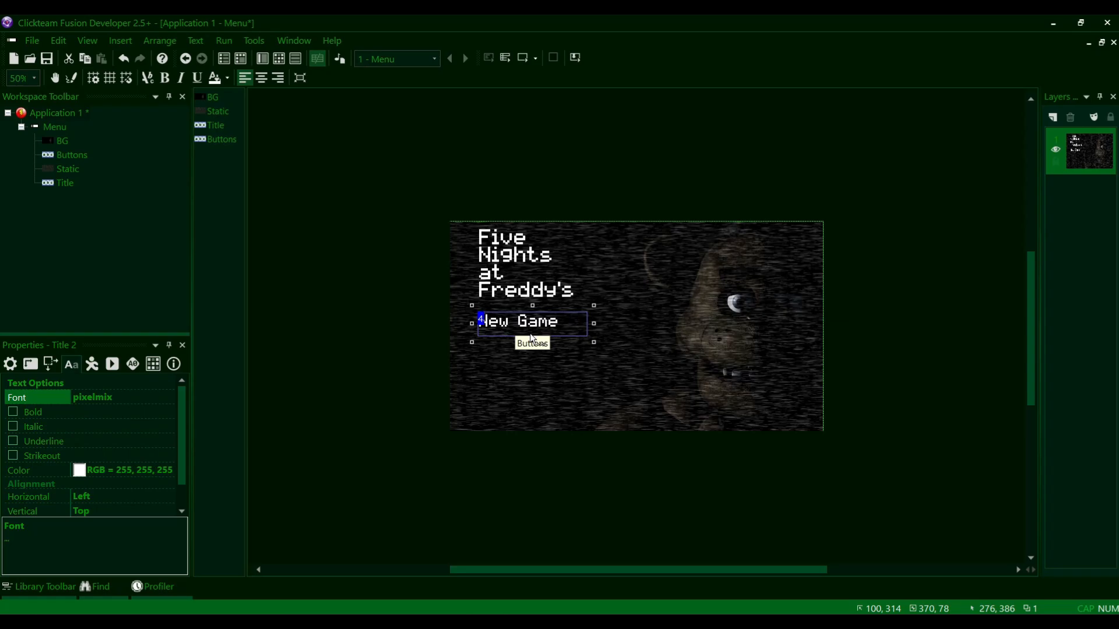
- Reduce the Buttons string's box height to about 68 and set its Y position to 350
{"action": "left_click_drag", "start_coordinate": [532, 342], "coordinate": [532, 340]}
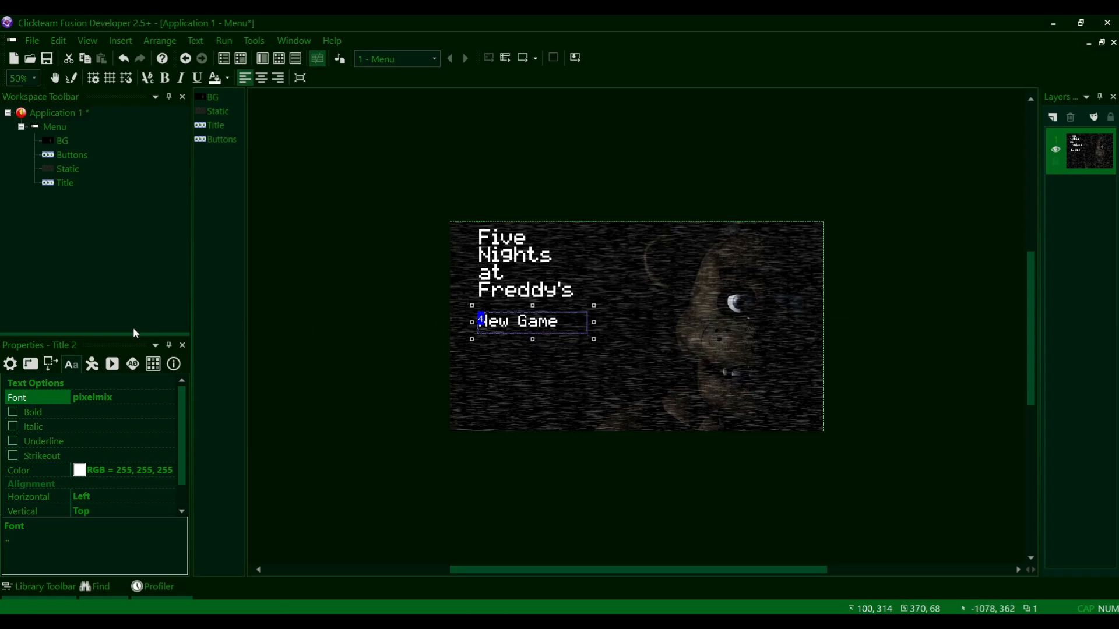
{"action": "left_click", "coordinate": [50, 364]}
{"action": "left_click", "coordinate": [105, 424]}
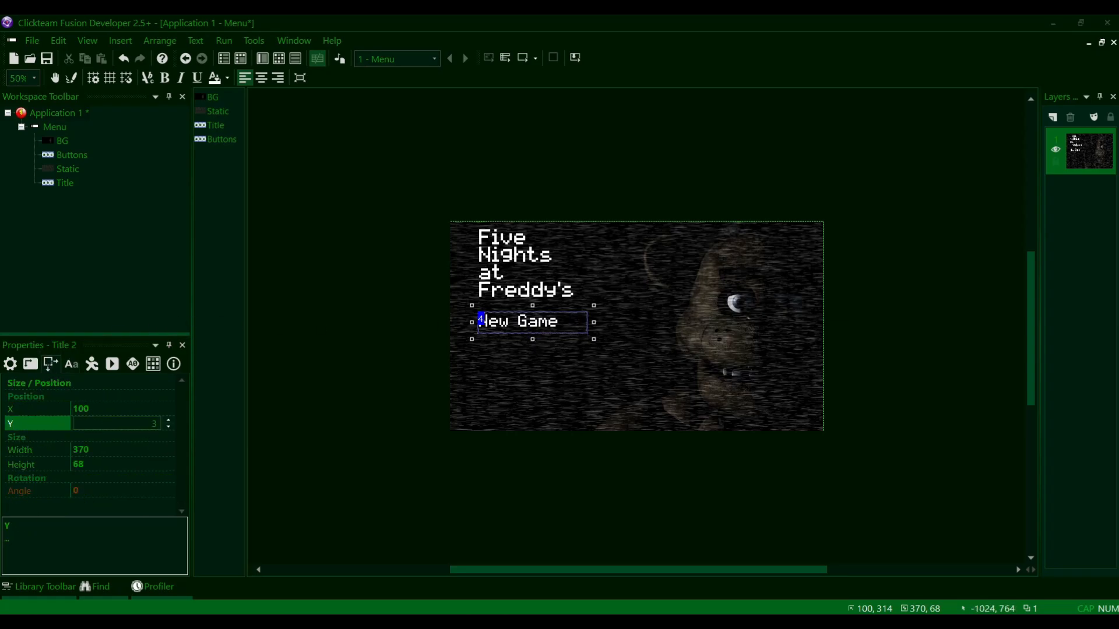
{"action": "type", "text": "350"}
{"action": "key", "text": "Return"}
{"action": "left_click", "coordinate": [294, 371]}
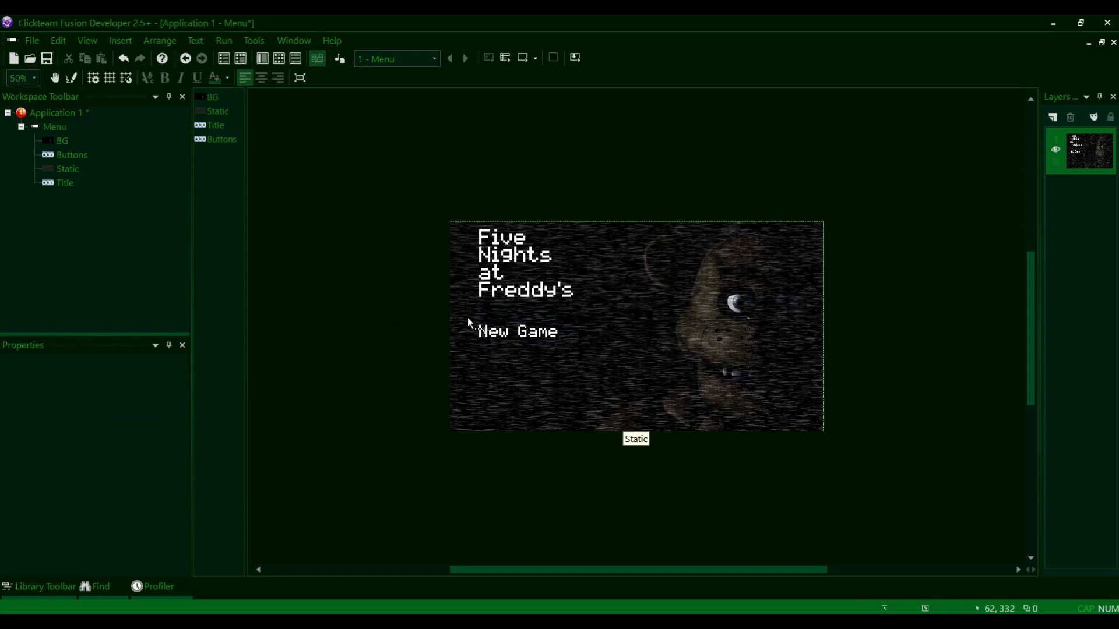
- Examine the runtime options of the BG and Buttons objects, plus the Buttons string's paragraph settings
{"action": "left_click", "coordinate": [516, 331]}
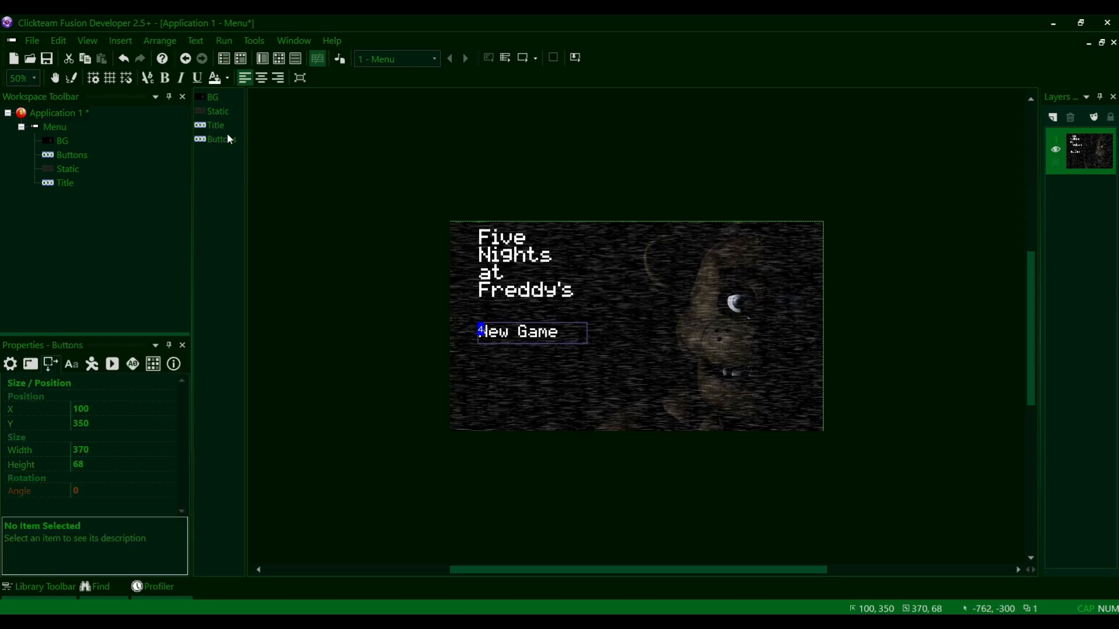
{"action": "left_click", "coordinate": [213, 97]}
{"action": "left_click", "coordinate": [82, 365]}
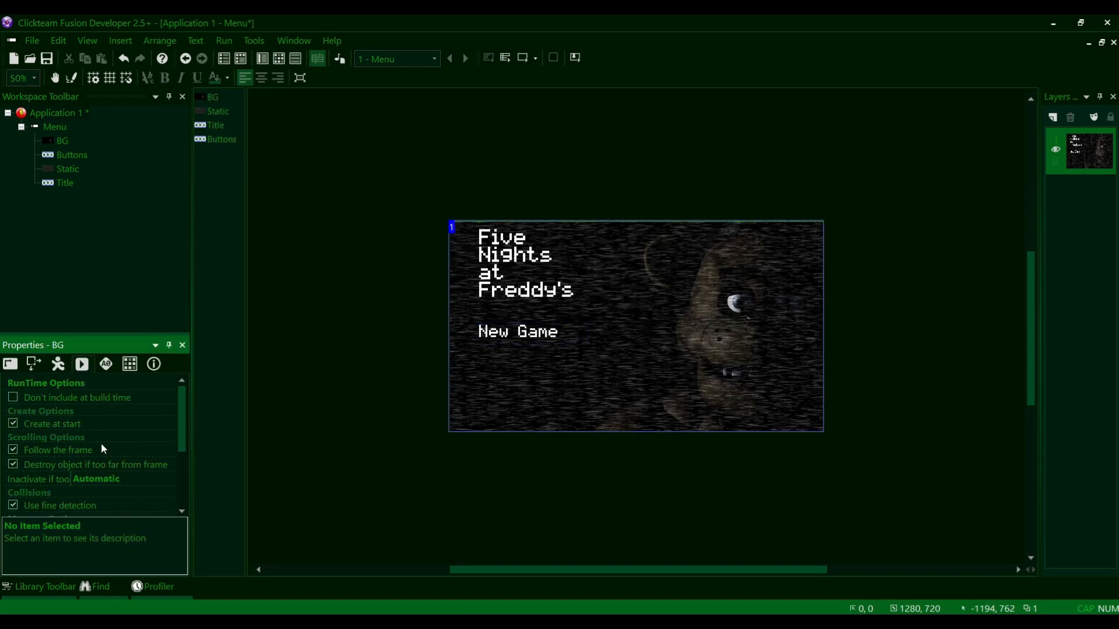
{"action": "left_click", "coordinate": [496, 337]}
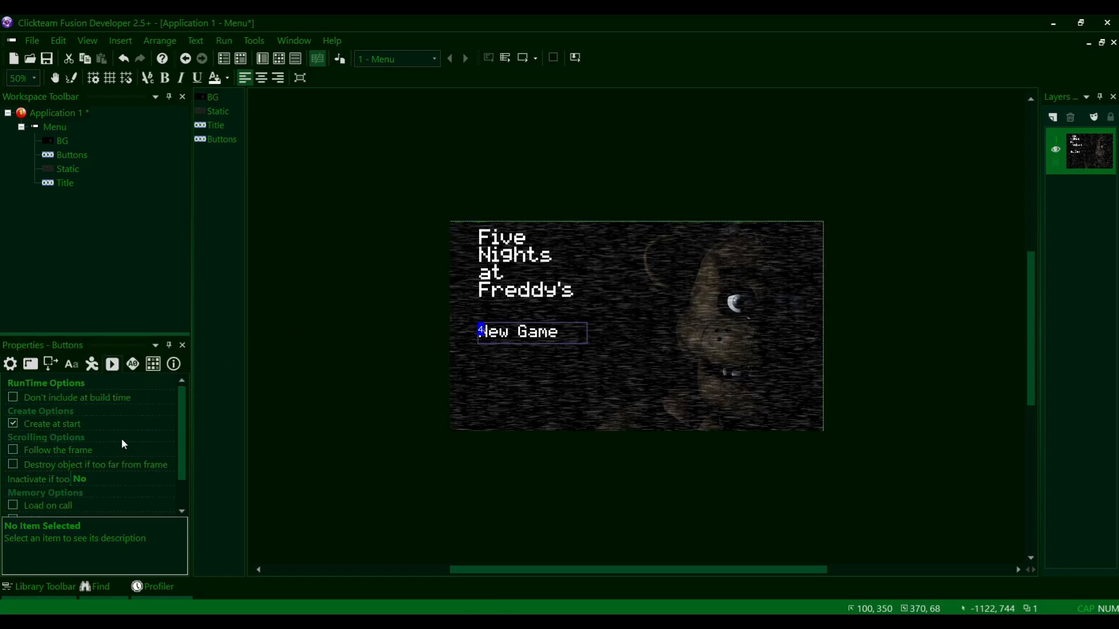
{"action": "scroll", "coordinate": [113, 439], "scroll_direction": "down", "scroll_amount": 1}
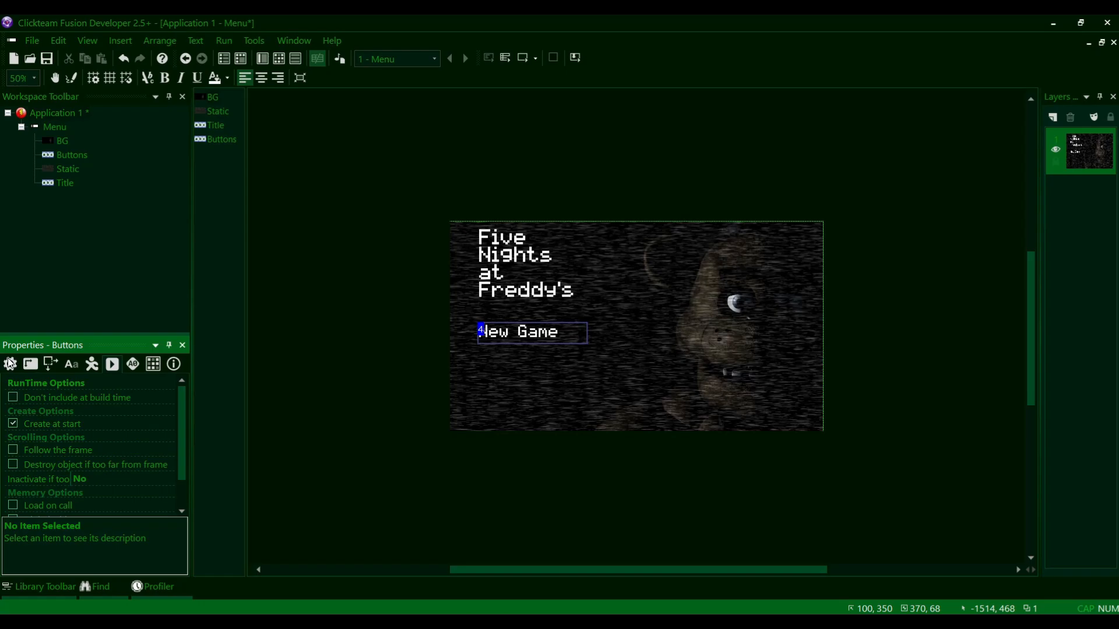
{"action": "left_click", "coordinate": [417, 319]}
{"action": "left_click", "coordinate": [509, 335]}
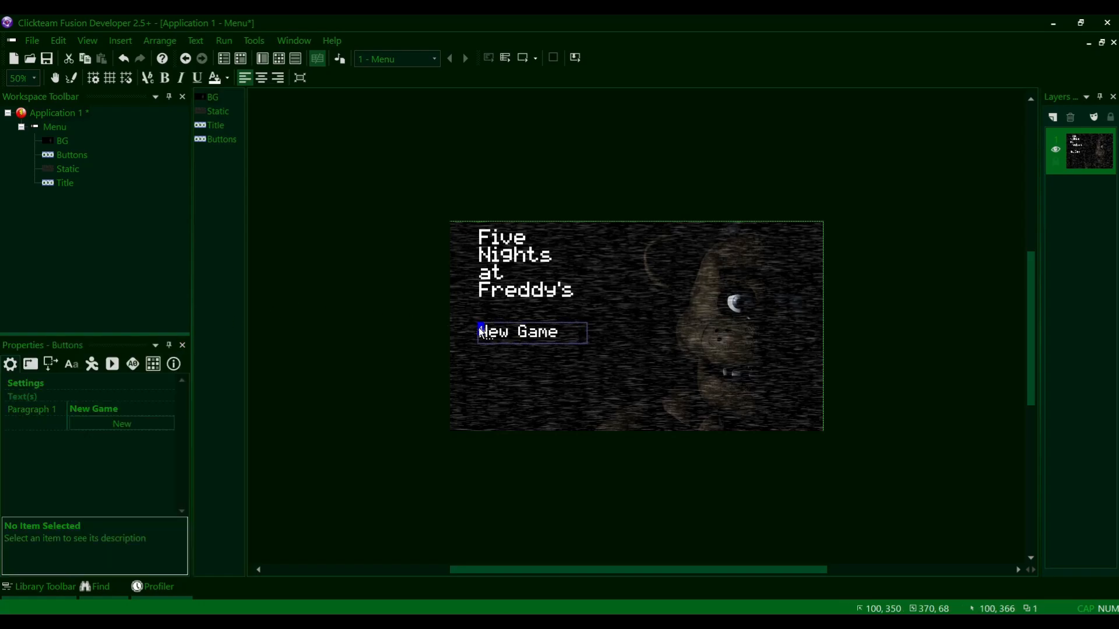
- Duplicate the Buttons object into 2 rows and 1 column with row and column spacing 0
{"action": "right_click", "coordinate": [508, 332]}
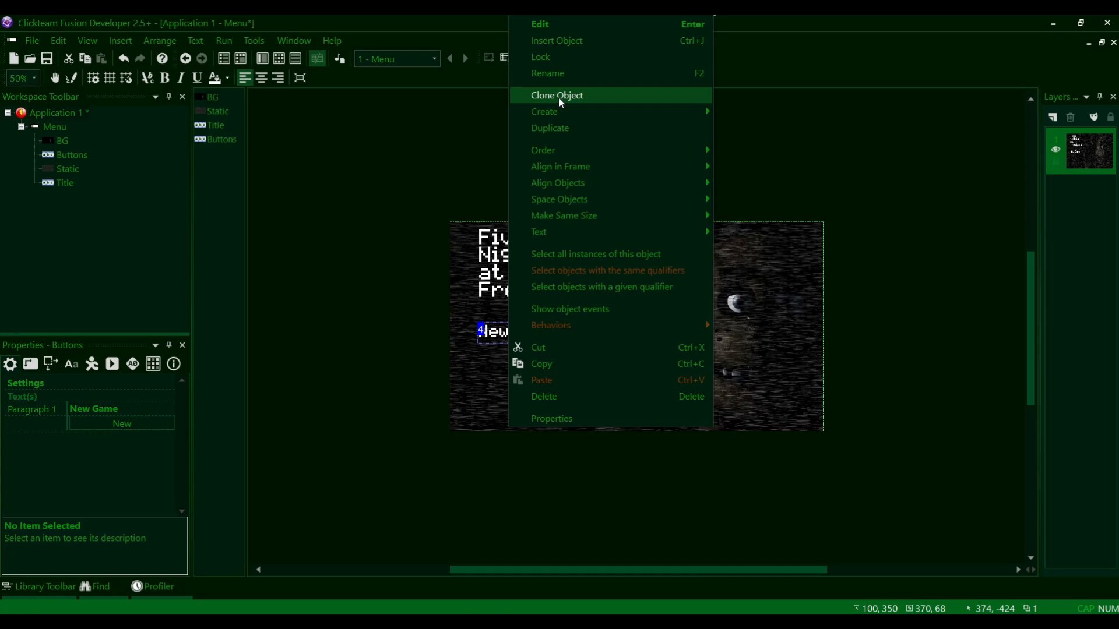
{"action": "left_click", "coordinate": [564, 129]}
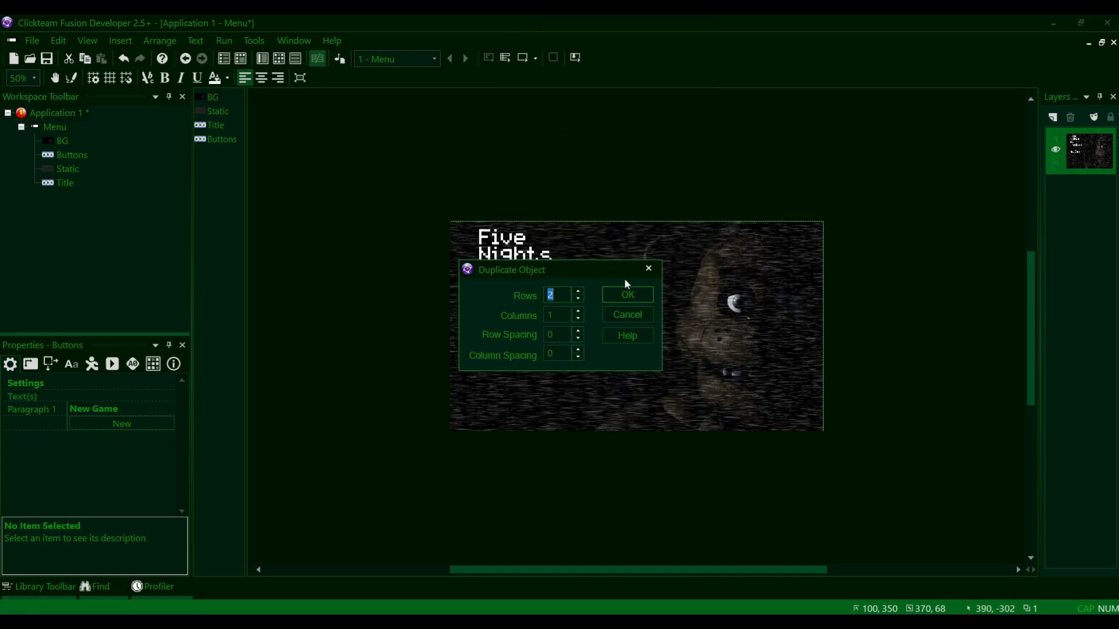
{"action": "key", "text": "Return"}
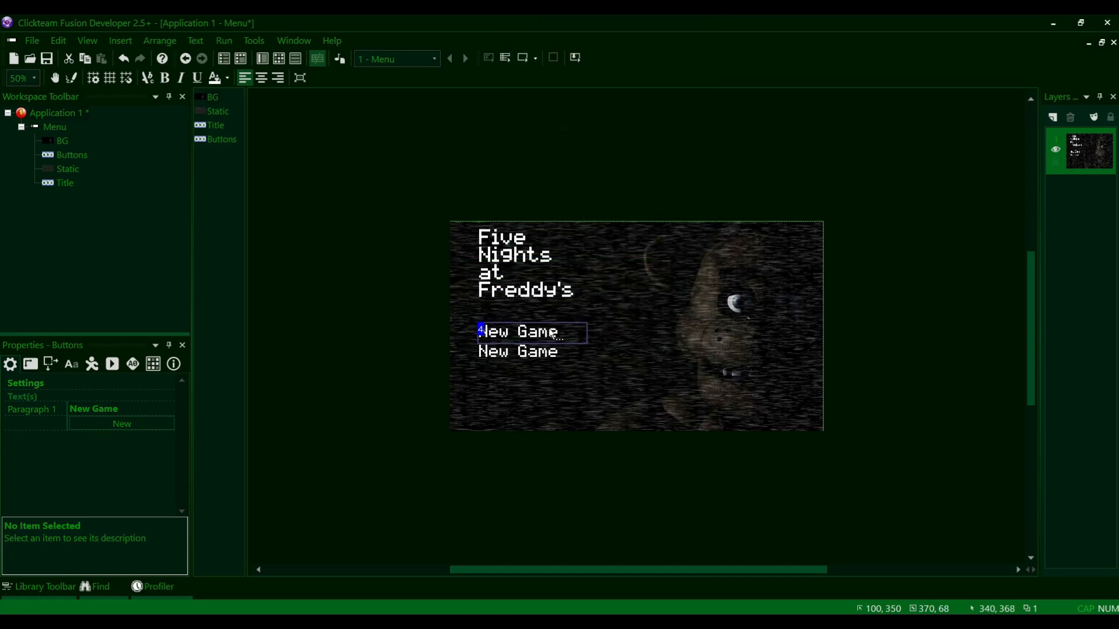
- Compare the two stacked Buttons instances in the frame by selecting them alternately
{"action": "left_click", "coordinate": [523, 350]}
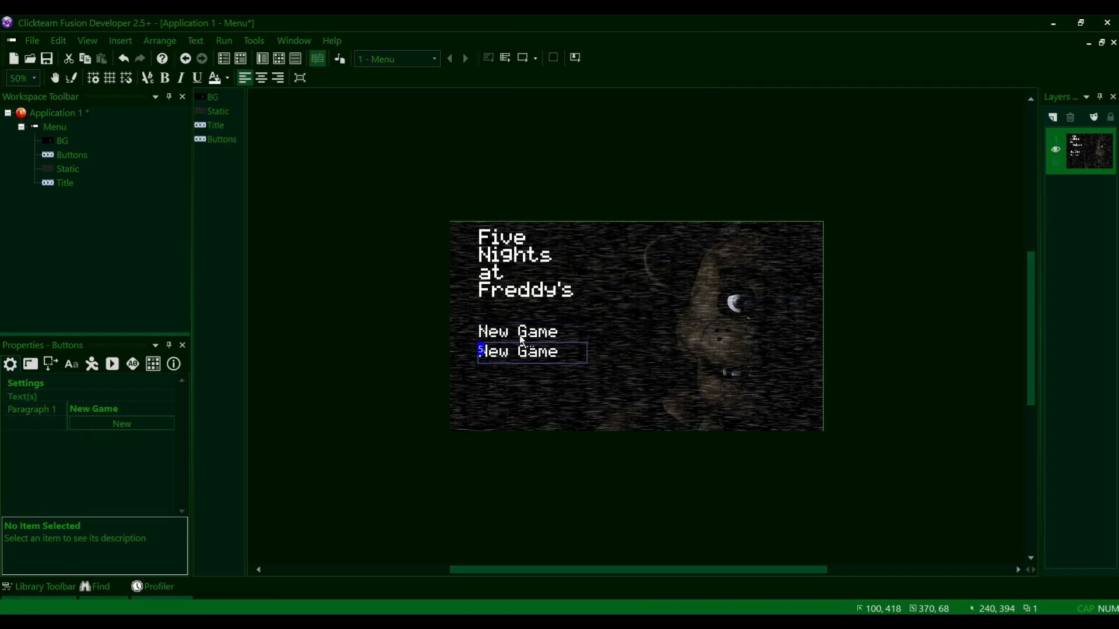
{"action": "left_click", "coordinate": [520, 336]}
{"action": "left_click", "coordinate": [526, 353]}
{"action": "left_click", "coordinate": [522, 338]}
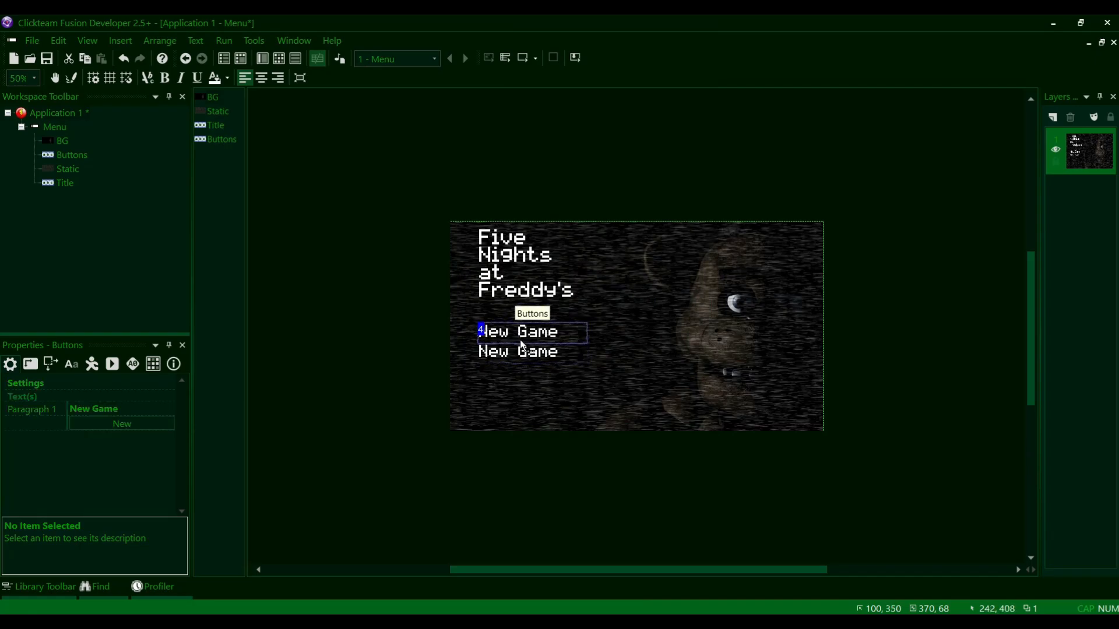
{"action": "left_click", "coordinate": [524, 353]}
{"action": "left_click", "coordinate": [522, 340]}
{"action": "left_click", "coordinate": [524, 353]}
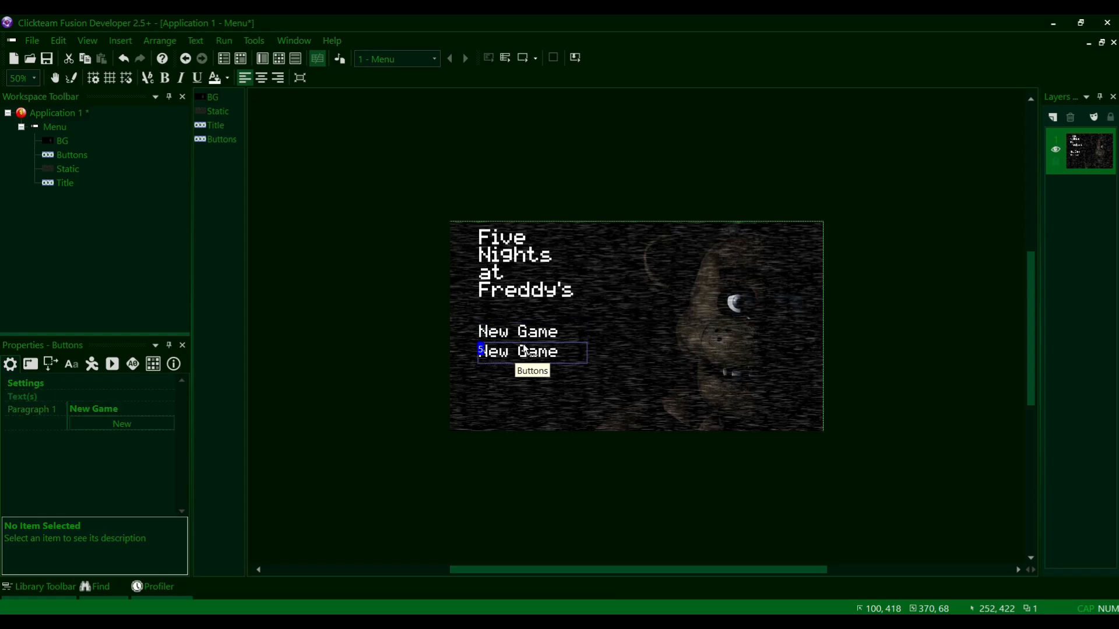
{"action": "left_click", "coordinate": [510, 338]}
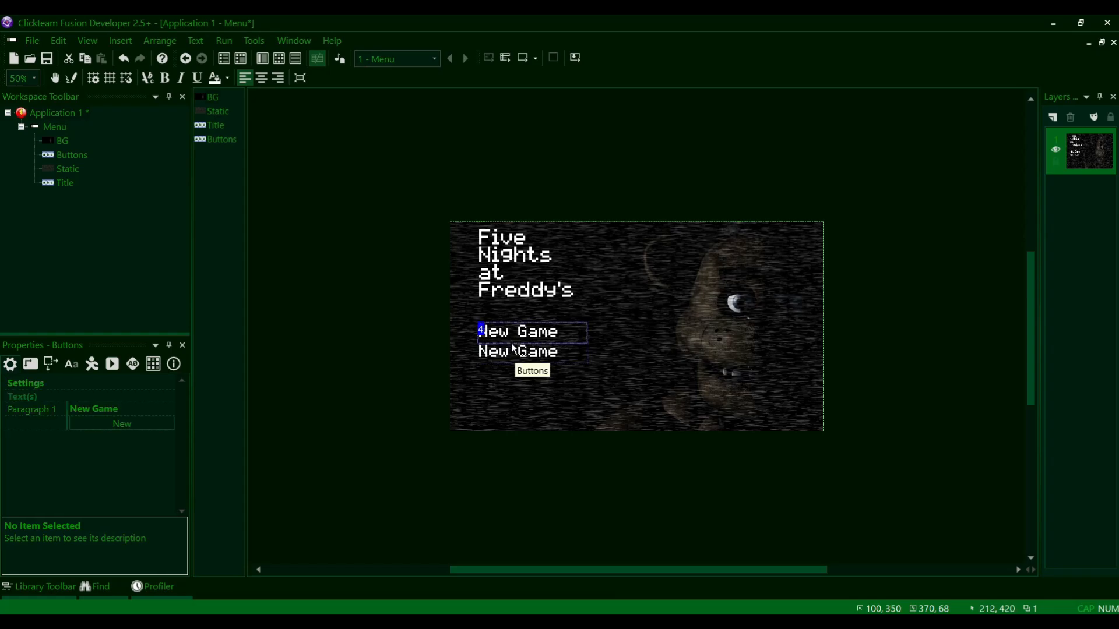
{"action": "left_click", "coordinate": [512, 344]}
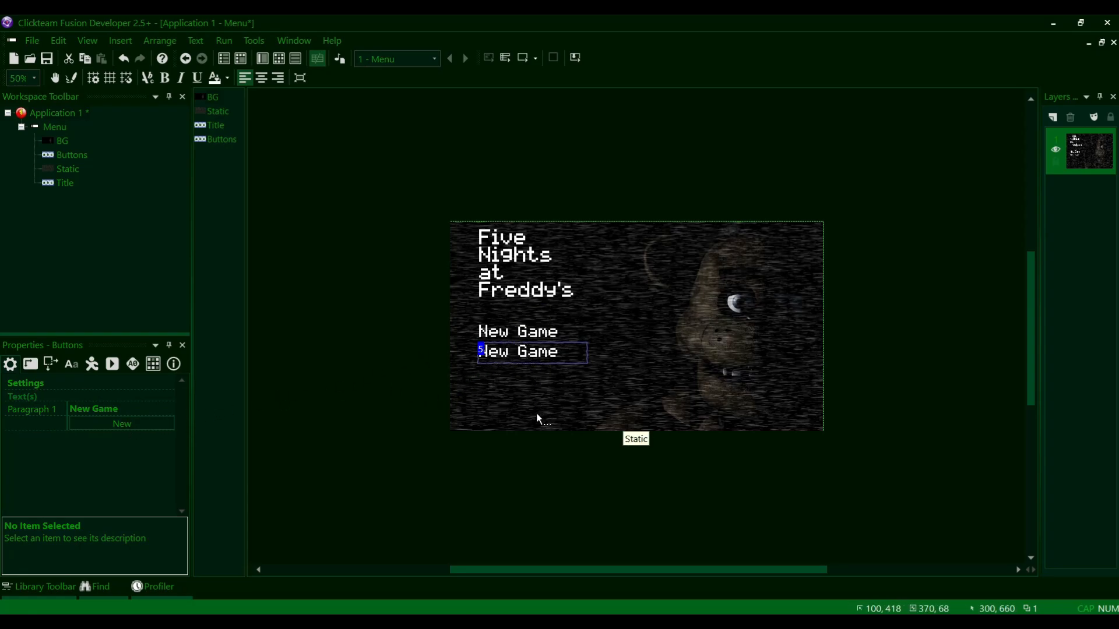
- Add a second paragraph with the text "Continue" to the Buttons string
{"action": "left_click", "coordinate": [39, 411]}
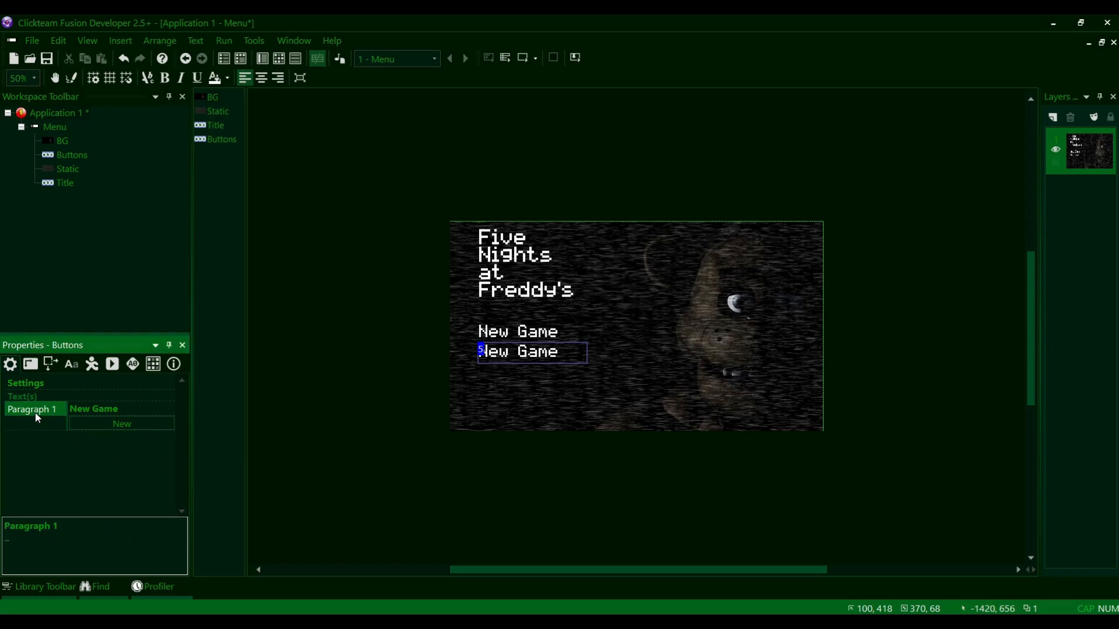
{"action": "left_click", "coordinate": [38, 424]}
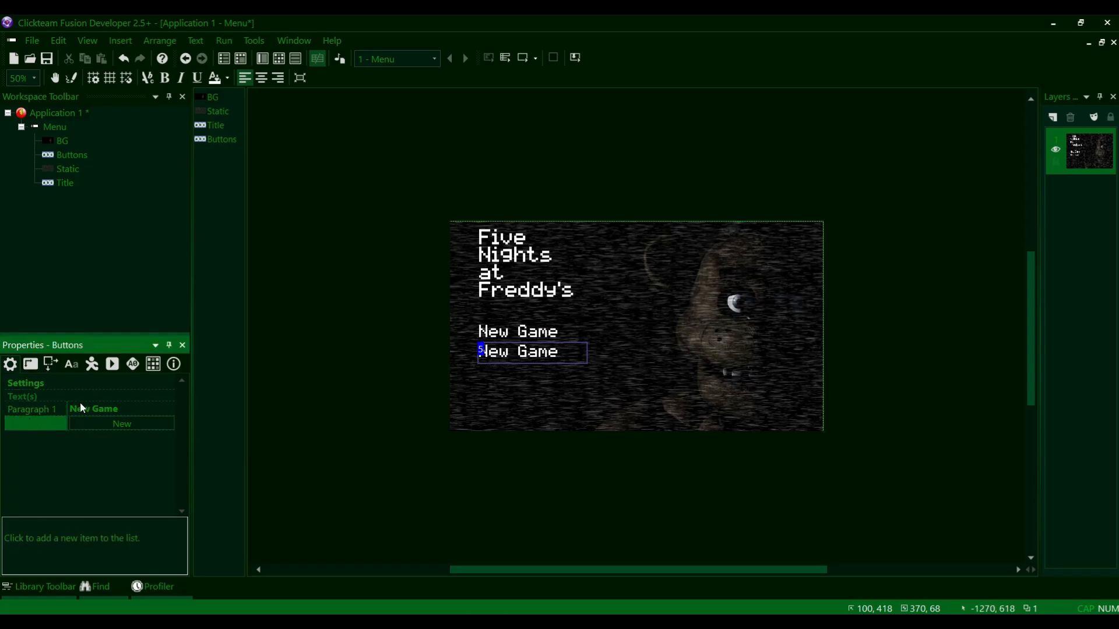
{"action": "left_click", "coordinate": [118, 420]}
{"action": "left_click", "coordinate": [128, 424]}
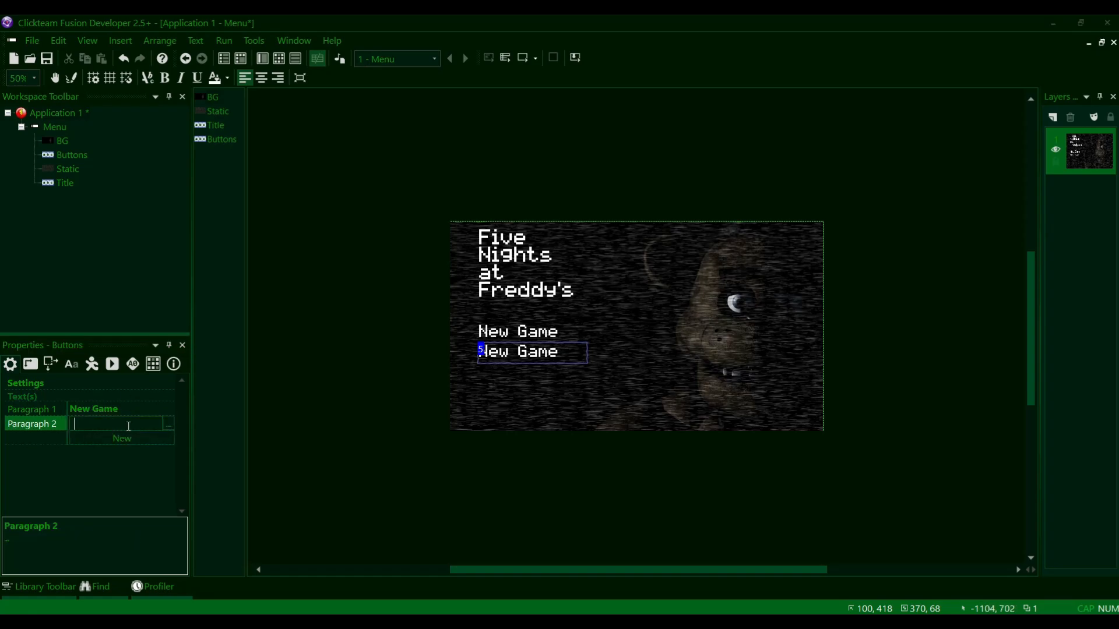
{"action": "type", "text": "Continue"}
{"action": "key", "text": "Return"}
- Add two more paragraphs to the Buttons string and set Paragraph 3 to "6th Night"
{"action": "left_click", "coordinate": [124, 437]}
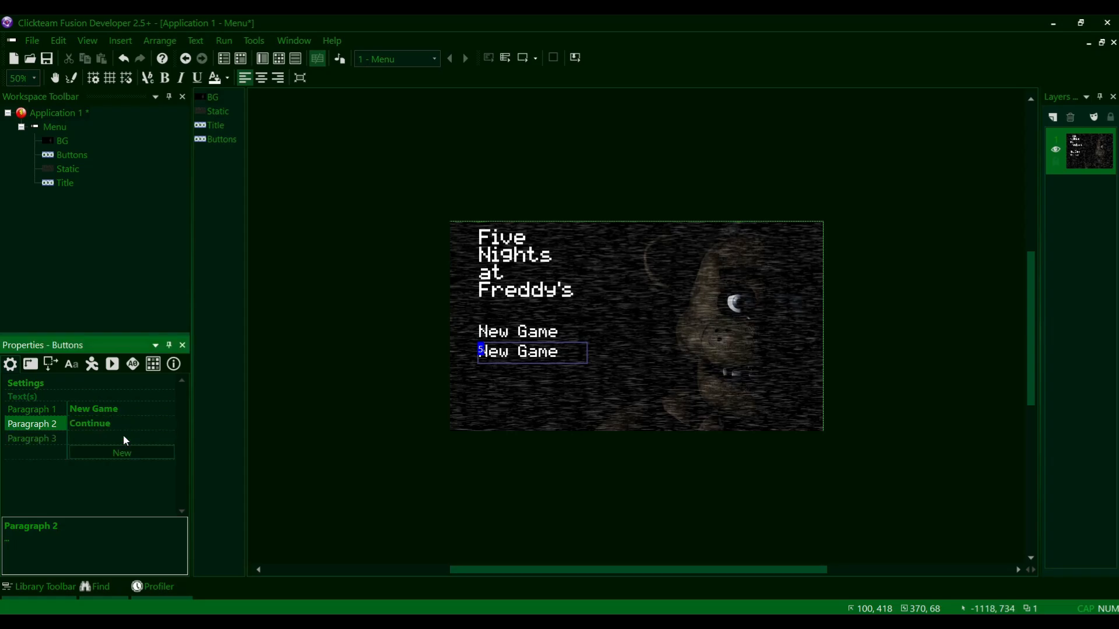
{"action": "left_click", "coordinate": [122, 452]}
{"action": "left_click", "coordinate": [121, 437]}
{"action": "type", "text": "6th Night"}
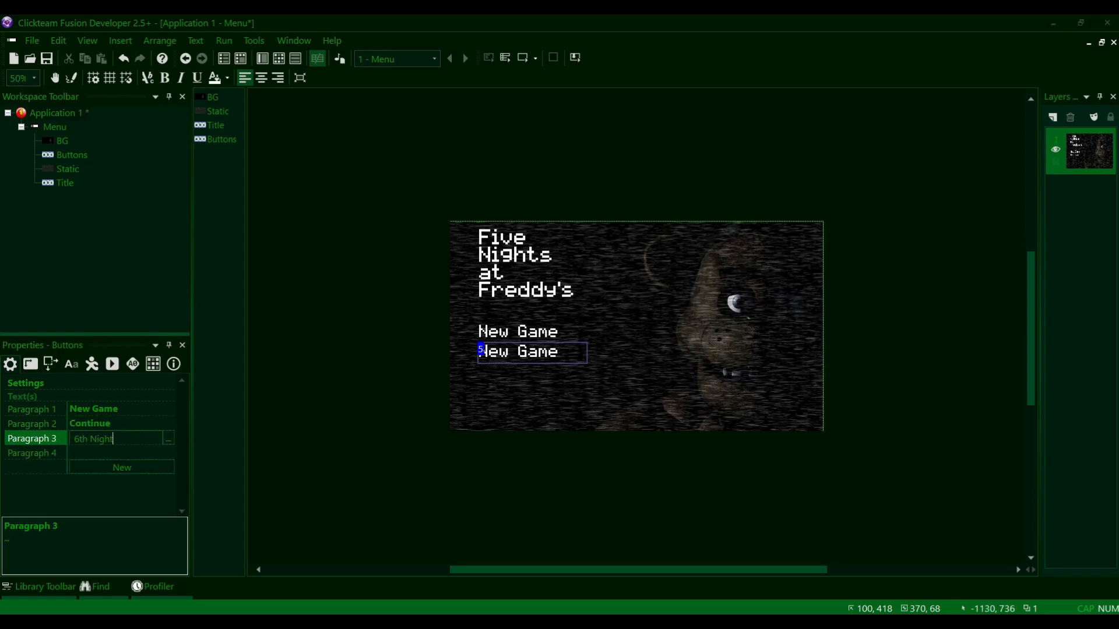
{"action": "key", "text": "Return"}
- Set Paragraph 4 of the Buttons string to "Custom Night"
{"action": "left_click", "coordinate": [120, 453]}
{"action": "type", "text": "C"}
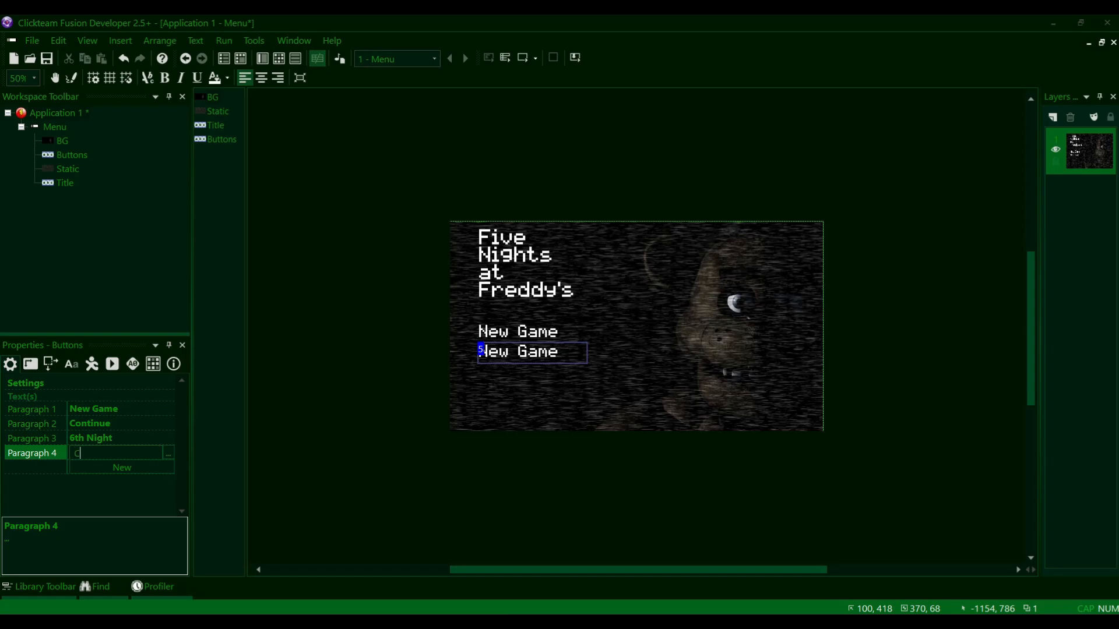
{"action": "type", "text": "ustom Night"}
{"action": "key", "text": "Return"}
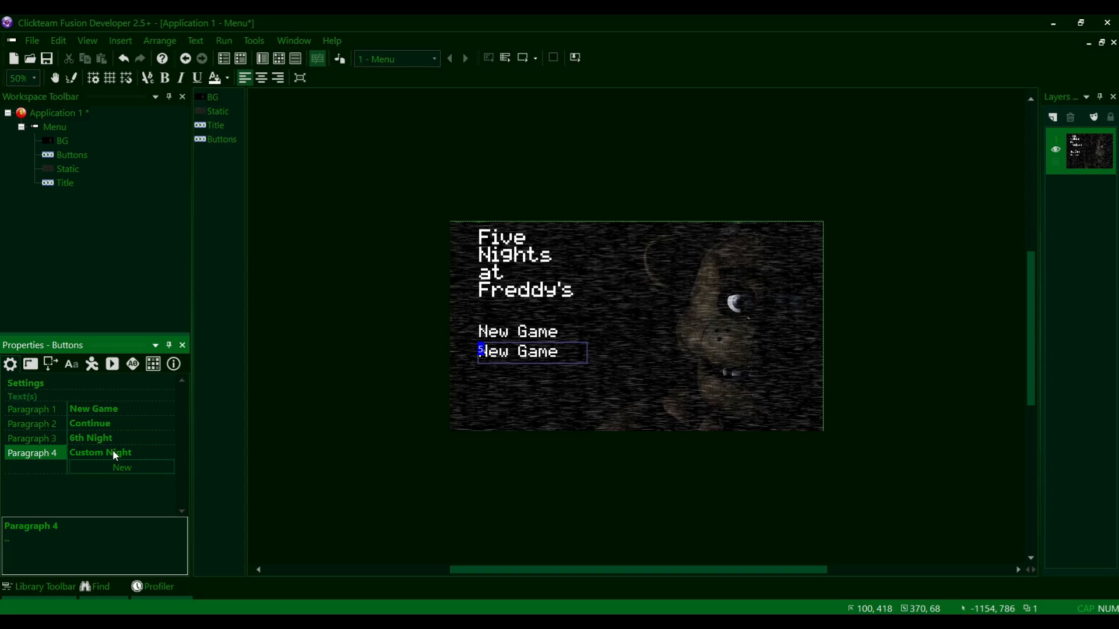
- Review the text and order of the four paragraphs in the Buttons string
{"action": "left_click", "coordinate": [113, 452]}
{"action": "left_click", "coordinate": [108, 439]}
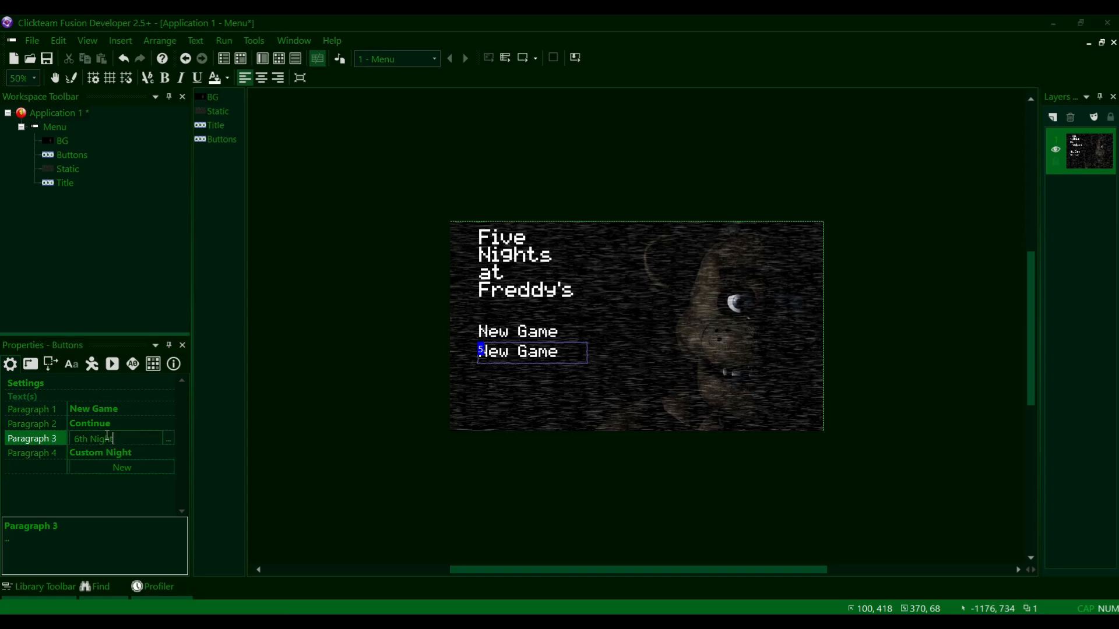
{"action": "left_click", "coordinate": [100, 421]}
{"action": "left_click", "coordinate": [99, 412]}
{"action": "left_click", "coordinate": [43, 411]}
{"action": "left_click", "coordinate": [45, 426]}
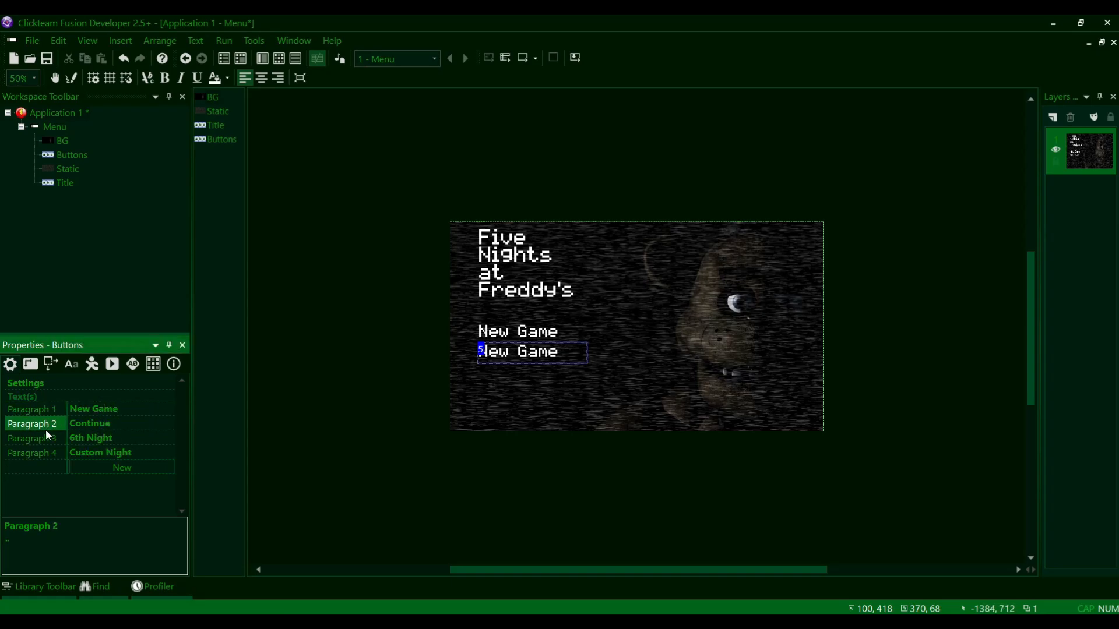
{"action": "left_click", "coordinate": [46, 438]}
{"action": "left_click", "coordinate": [47, 451]}
{"action": "left_click", "coordinate": [47, 440]}
{"action": "left_click", "coordinate": [47, 425]}
{"action": "left_click", "coordinate": [47, 438]}
{"action": "left_click", "coordinate": [47, 453]}
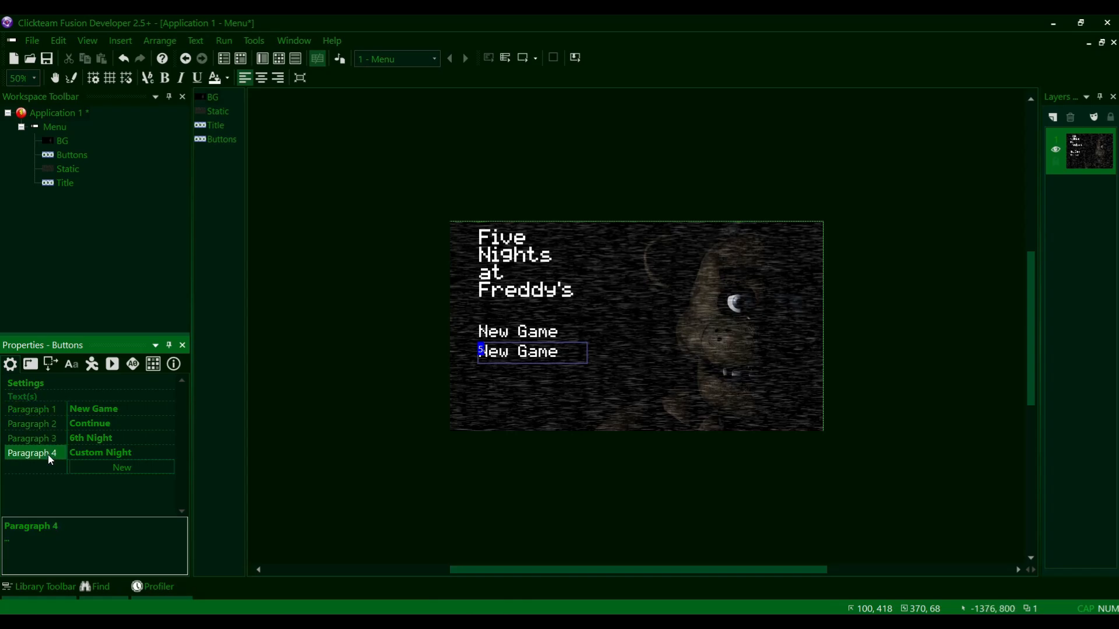
{"action": "left_click", "coordinate": [47, 439]}
{"action": "left_click", "coordinate": [44, 410]}
- Look over the Buttons object's size, position and display properties, and return to its text settings
{"action": "left_click", "coordinate": [48, 363]}
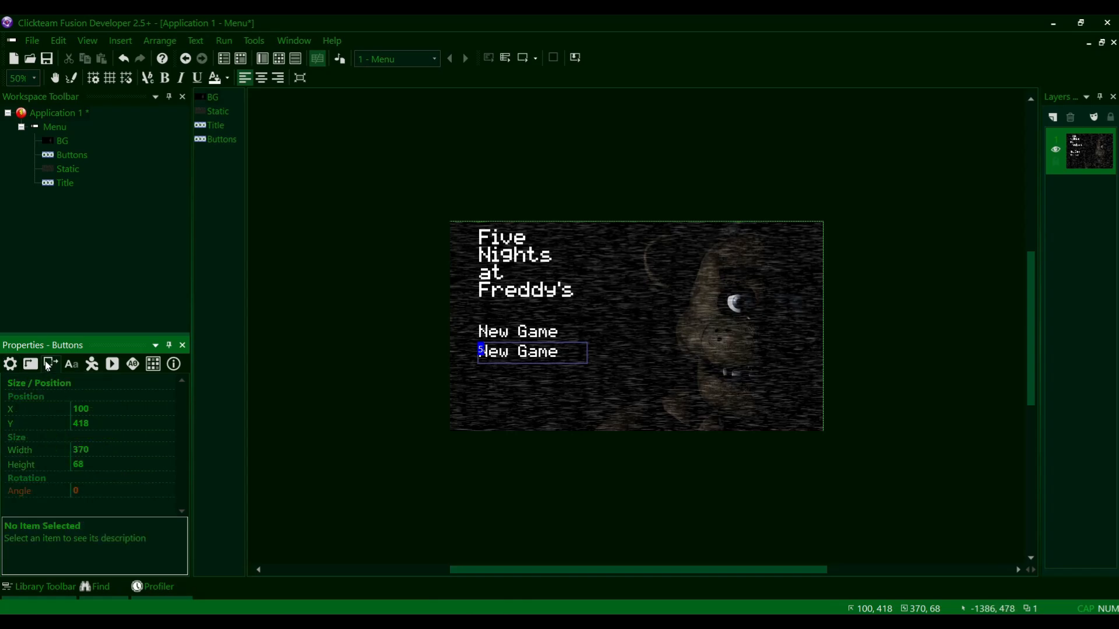
{"action": "left_click", "coordinate": [31, 363]}
{"action": "left_click", "coordinate": [15, 367]}
{"action": "left_click", "coordinate": [31, 365]}
{"action": "left_click", "coordinate": [10, 364]}
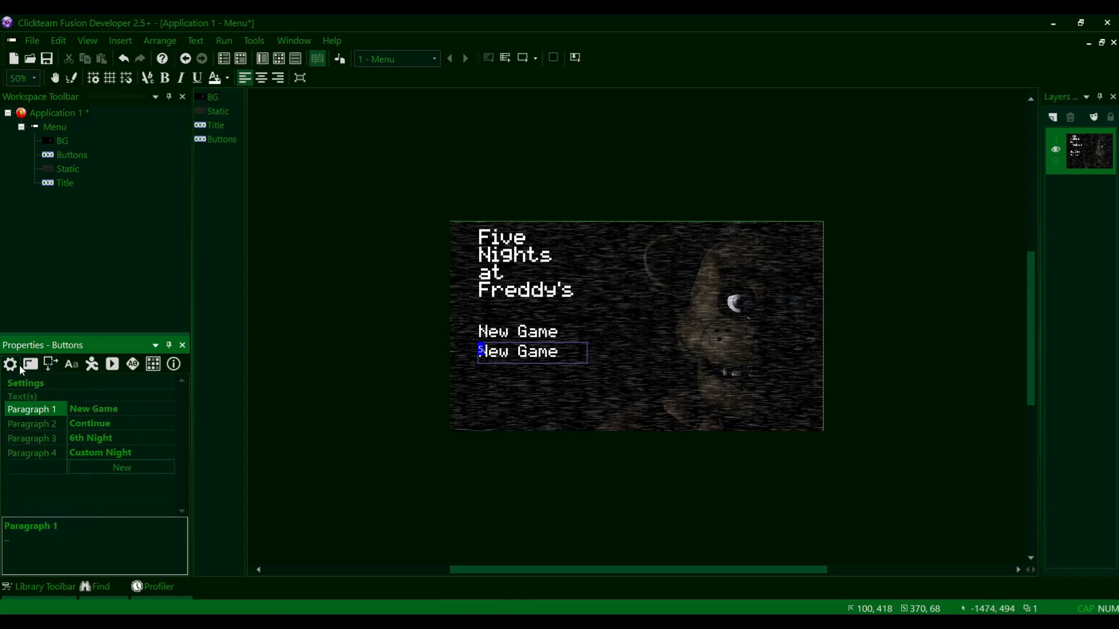
- Go through Paragraphs 1 to 4 of the Buttons string to check which number belongs to each button text
{"action": "left_click", "coordinate": [46, 452]}
{"action": "left_click", "coordinate": [46, 438]}
{"action": "left_click", "coordinate": [44, 422]}
{"action": "left_click", "coordinate": [43, 410]}
{"action": "left_click", "coordinate": [42, 421]}
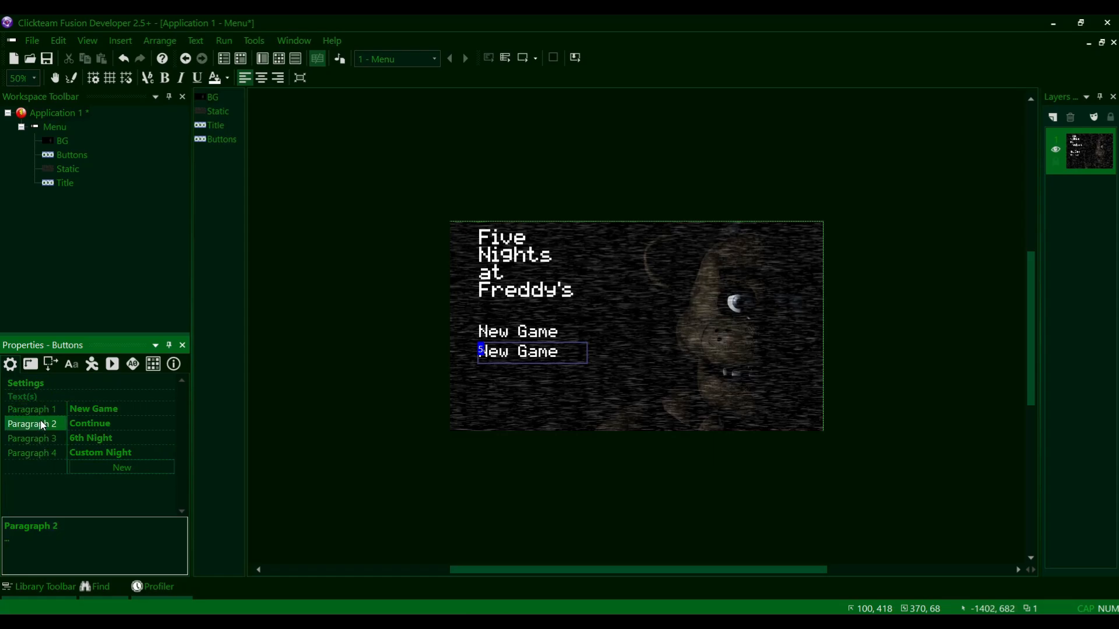
{"action": "left_click", "coordinate": [45, 438]}
{"action": "left_click", "coordinate": [48, 451]}
{"action": "left_click", "coordinate": [47, 438]}
{"action": "left_click", "coordinate": [46, 421]}
{"action": "left_click", "coordinate": [45, 411]}
{"action": "left_click", "coordinate": [45, 423]}
{"action": "left_click", "coordinate": [46, 437]}
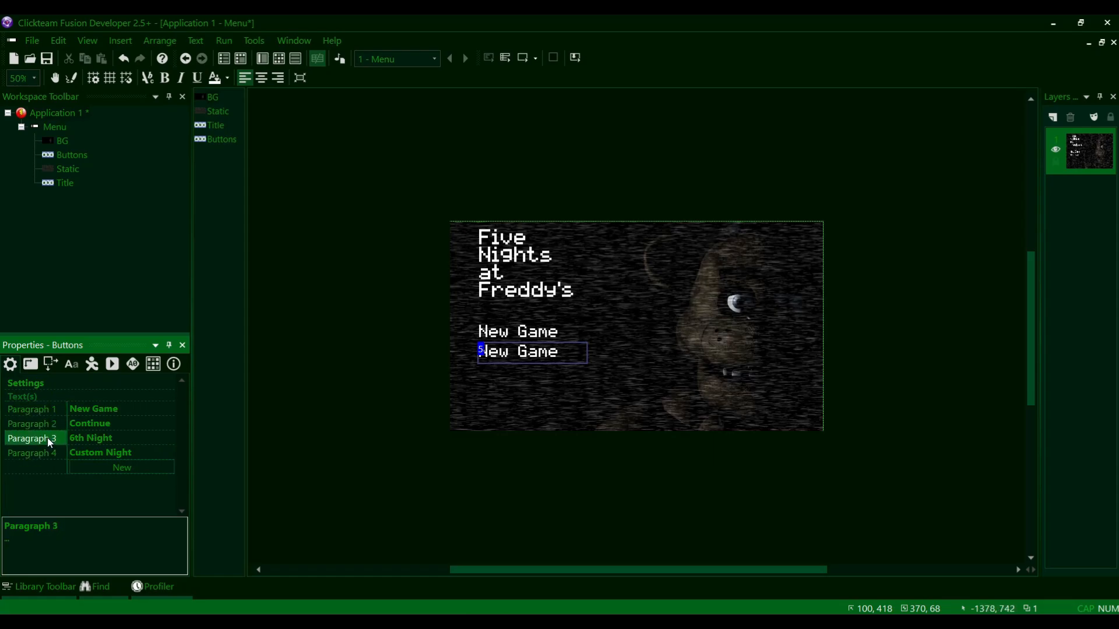
{"action": "left_click", "coordinate": [48, 451]}
{"action": "left_click", "coordinate": [47, 440]}
{"action": "left_click", "coordinate": [49, 425]}
{"action": "left_click", "coordinate": [49, 410]}
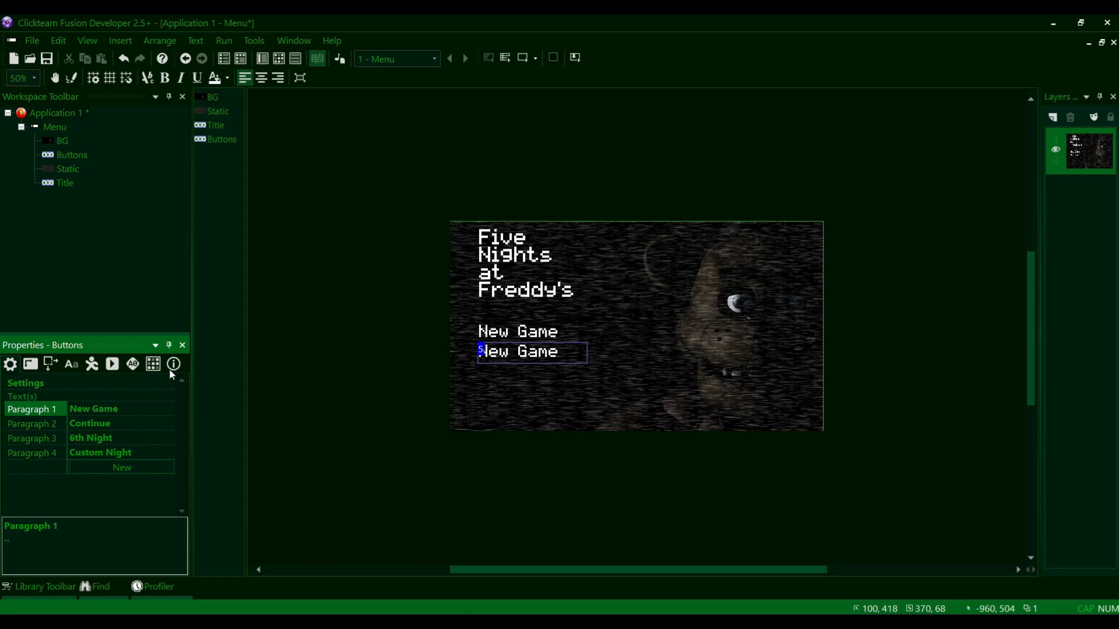
{"action": "left_click", "coordinate": [44, 448]}
{"action": "left_click", "coordinate": [44, 439]}
{"action": "left_click", "coordinate": [41, 426]}
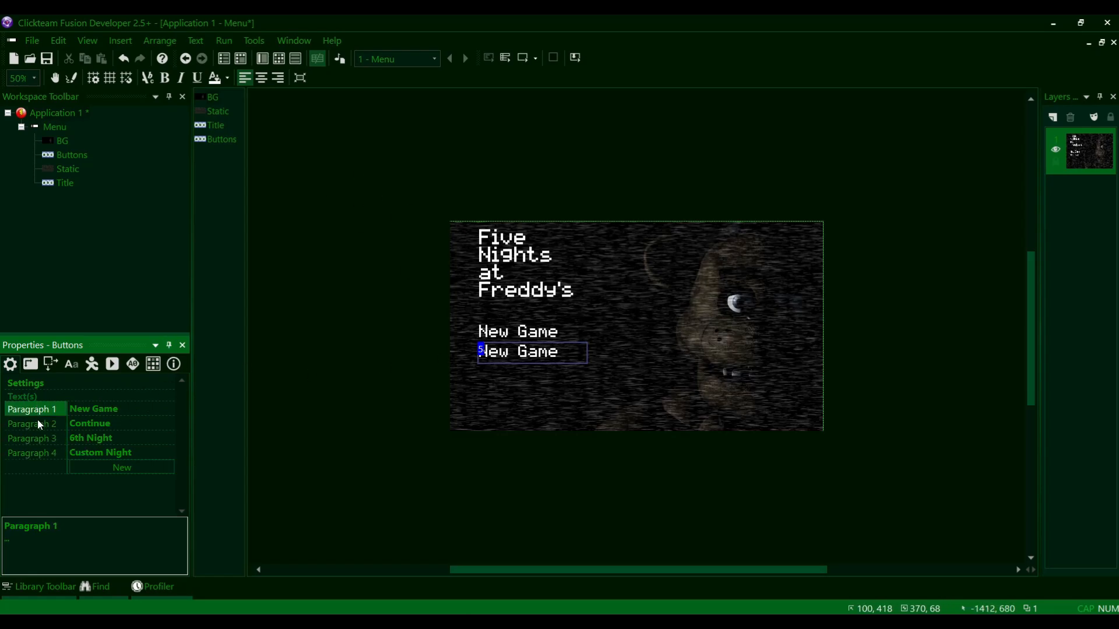
{"action": "left_click", "coordinate": [46, 427]}
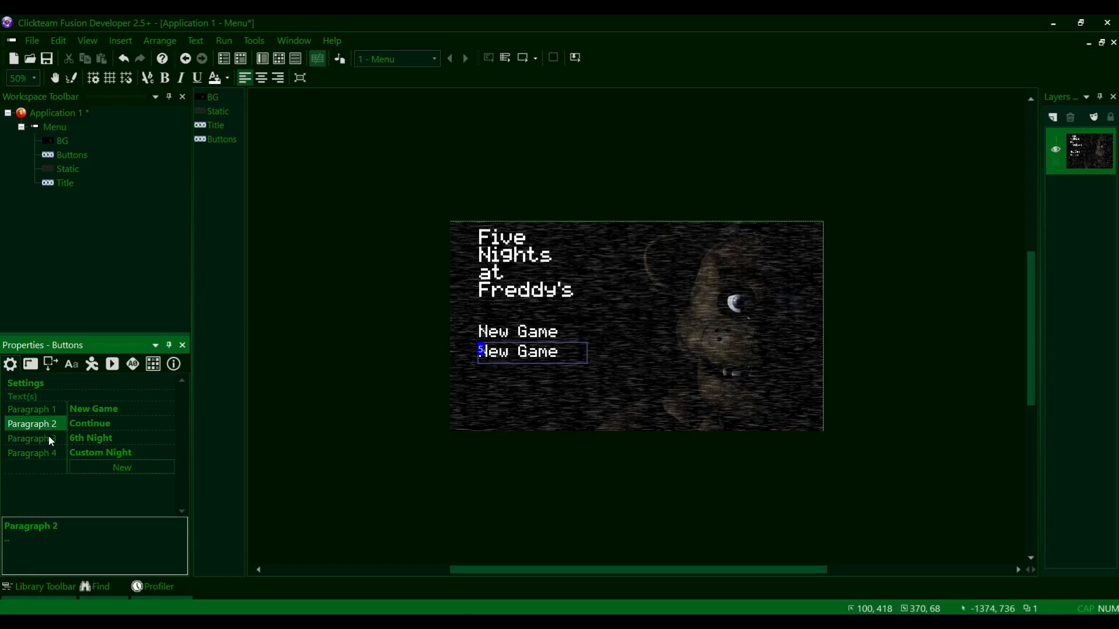
{"action": "left_click", "coordinate": [51, 441]}
{"action": "left_click", "coordinate": [49, 454]}
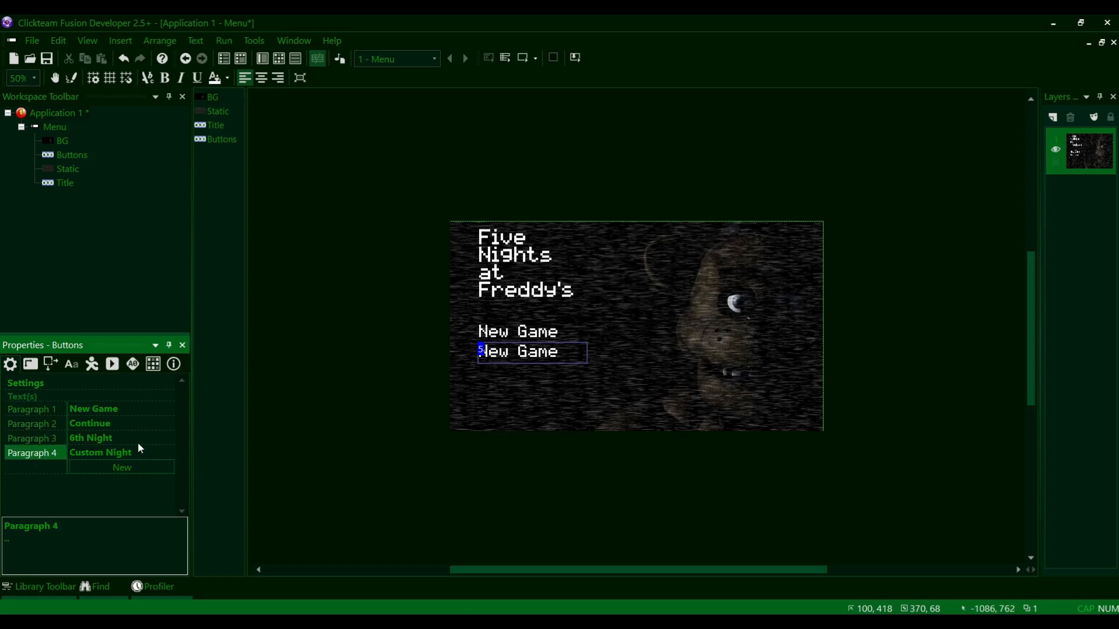
- Try to duplicate the second Buttons instance into 3 rows and 2 columns
{"action": "left_click", "coordinate": [348, 331]}
{"action": "right_click", "coordinate": [499, 359]}
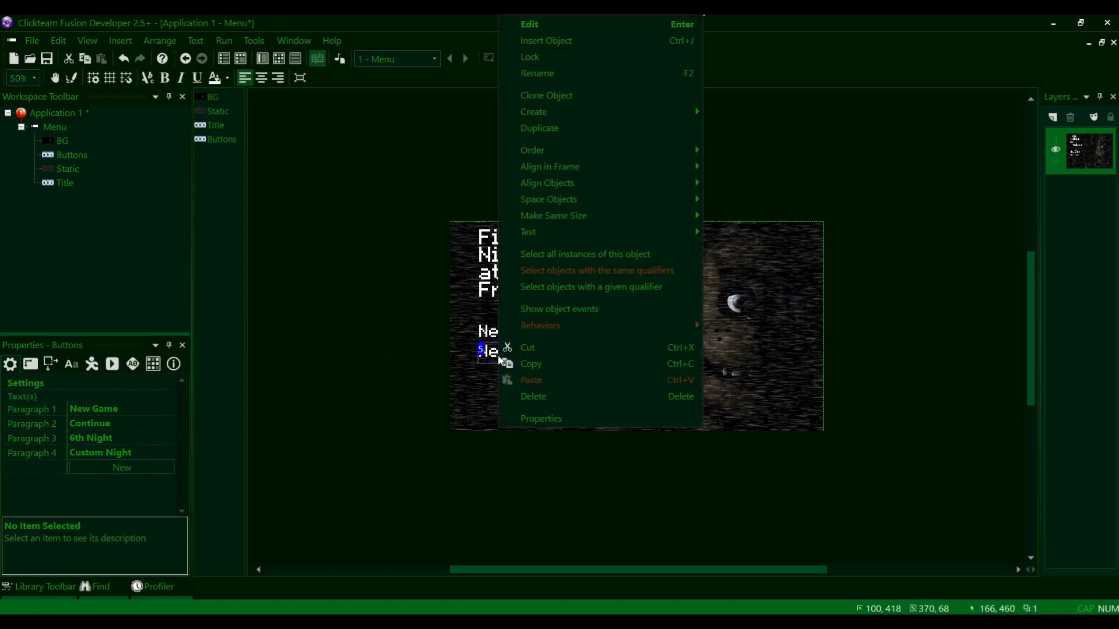
{"action": "left_click", "coordinate": [539, 128]}
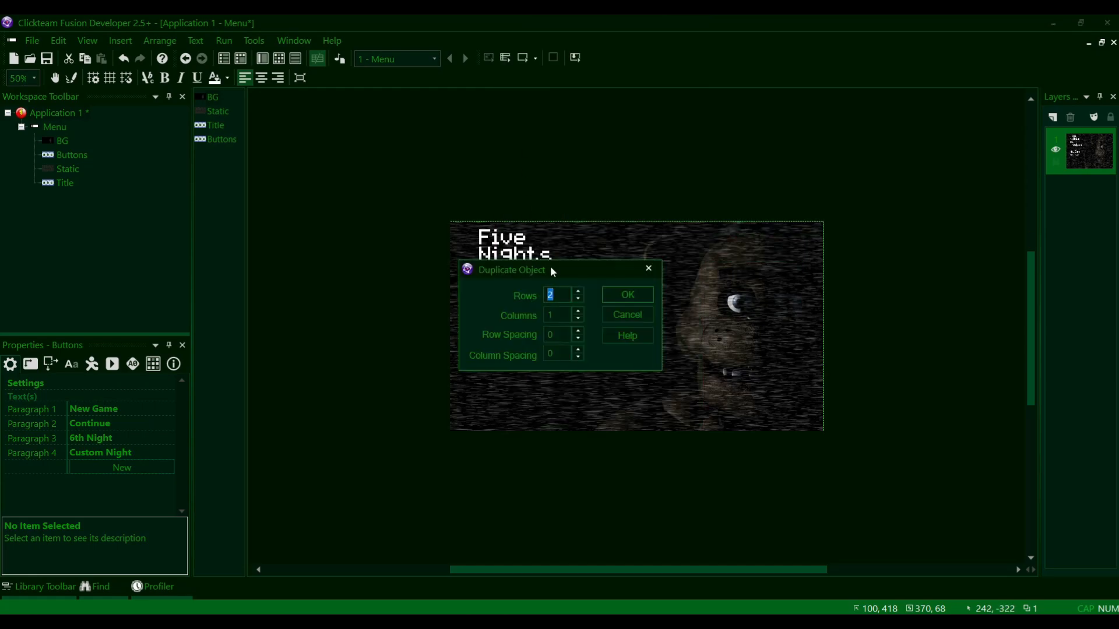
{"action": "type", "text": "3"}
{"action": "double_click", "coordinate": [553, 315]}
{"action": "type", "text": "2"}
{"action": "left_click", "coordinate": [577, 299]}
{"action": "left_click", "coordinate": [564, 316]}
{"action": "left_click", "coordinate": [560, 299]}
{"action": "left_click", "coordinate": [610, 296]}
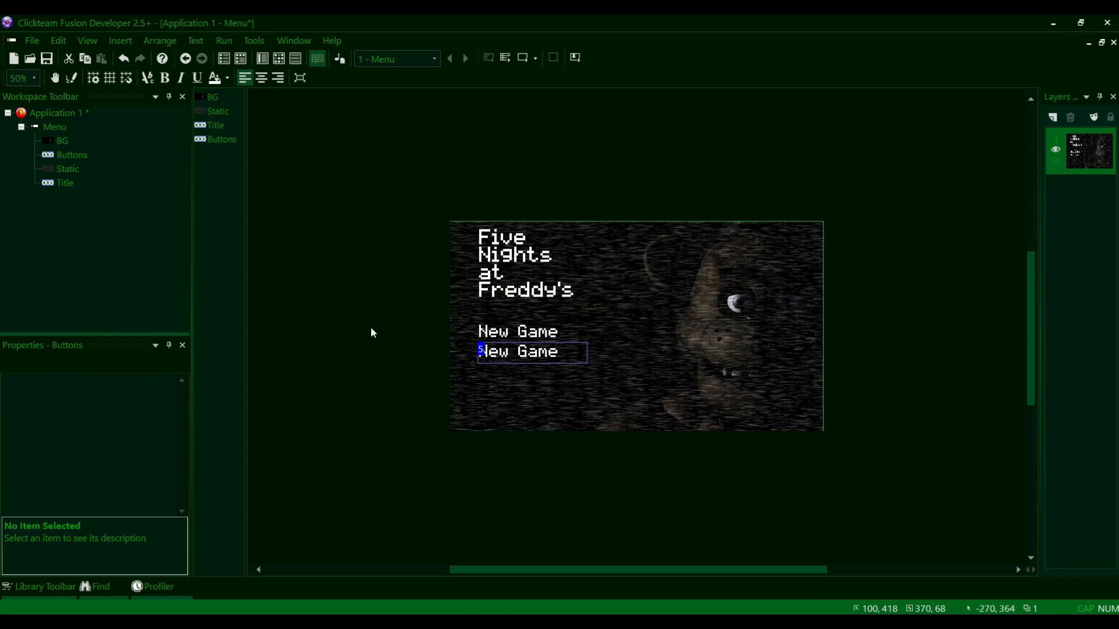
- Duplicate the second Buttons instance into 2 rows and 1 column with spacing 0, giving a third button
{"action": "right_click", "coordinate": [486, 352]}
{"action": "left_click", "coordinate": [506, 134]}
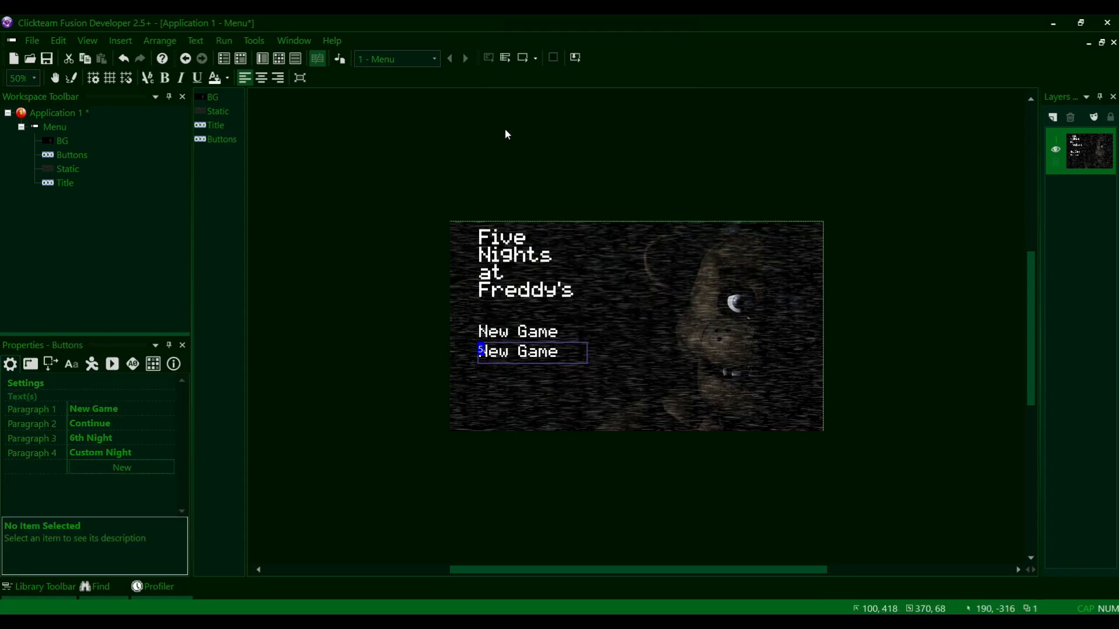
{"action": "left_click", "coordinate": [549, 334]}
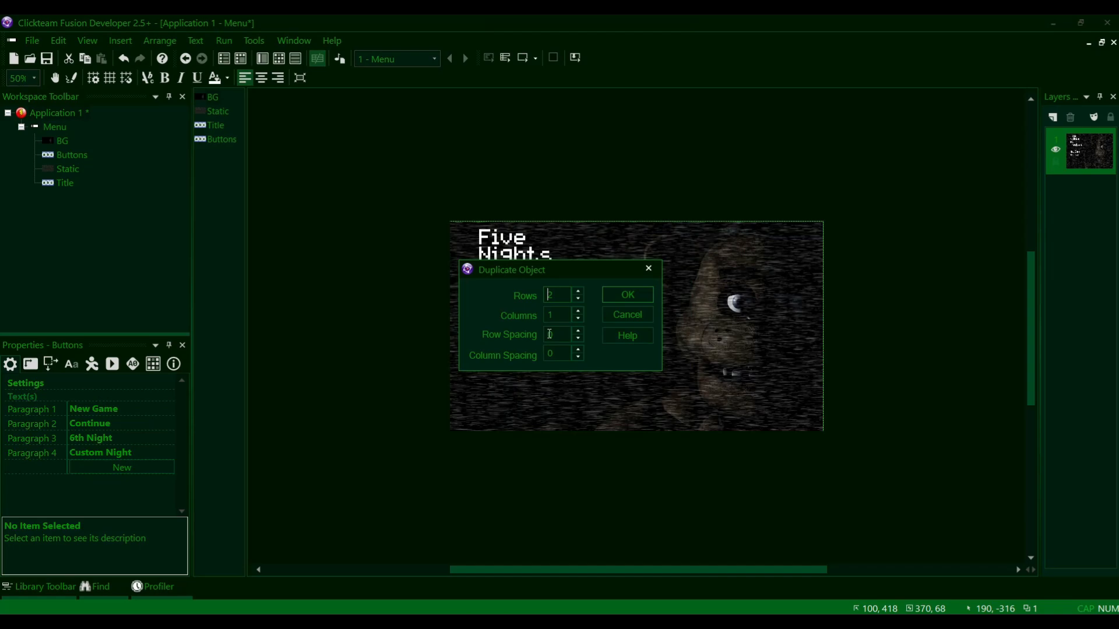
{"action": "key", "text": "Return"}
{"action": "left_click", "coordinate": [446, 348]}
- Duplicate the third Buttons instance into 2 rows and 1 column with spacing 0, giving a fourth button
{"action": "left_click", "coordinate": [502, 371]}
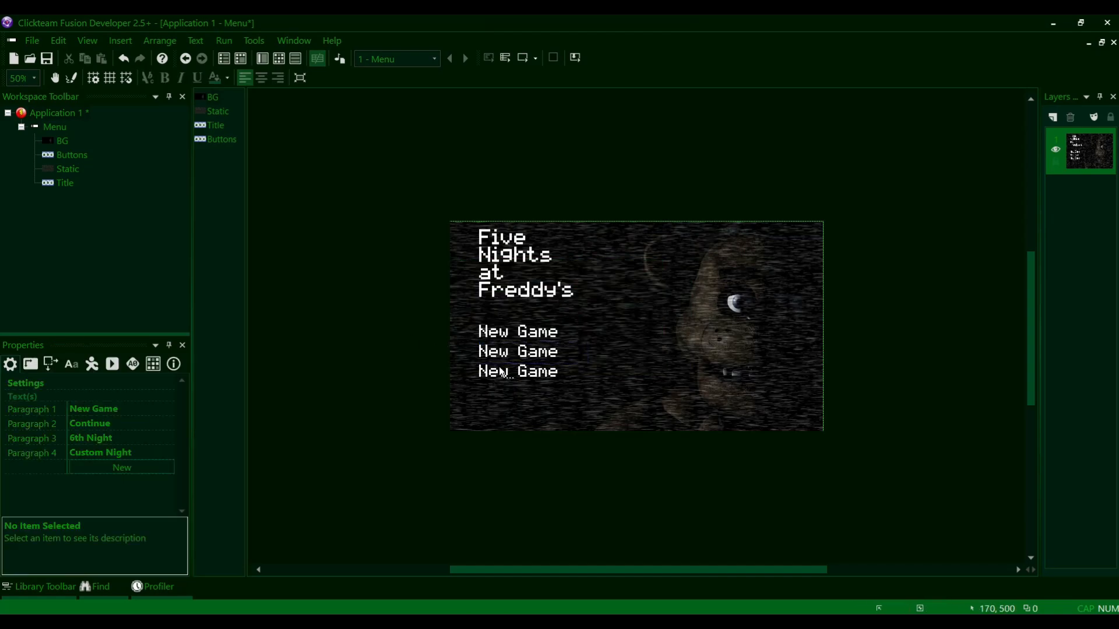
{"action": "right_click", "coordinate": [532, 370]}
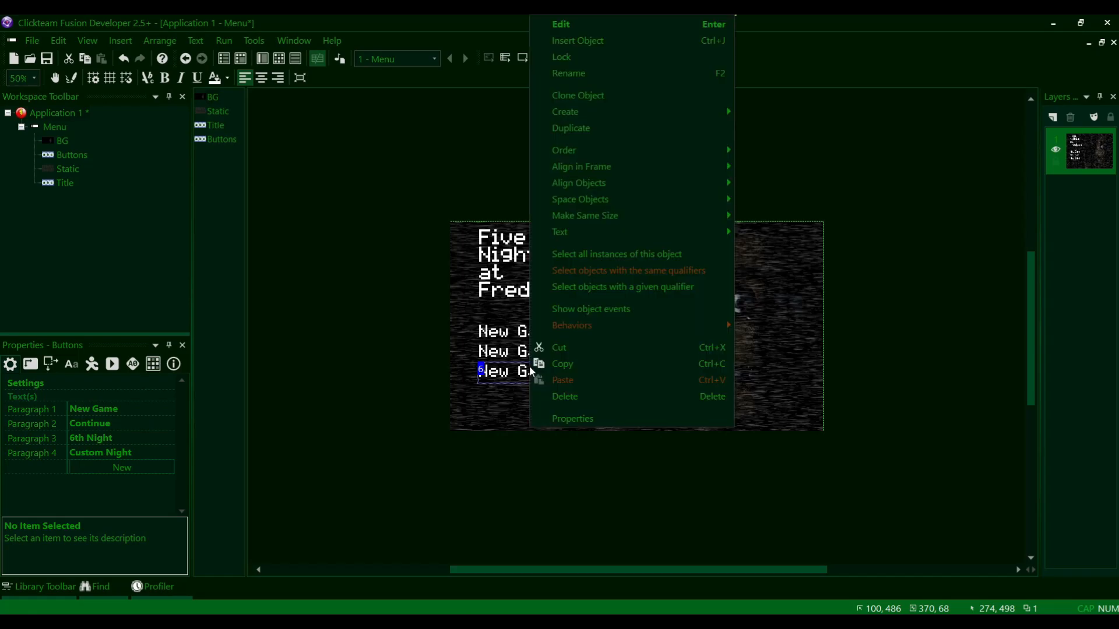
{"action": "left_click", "coordinate": [560, 132]}
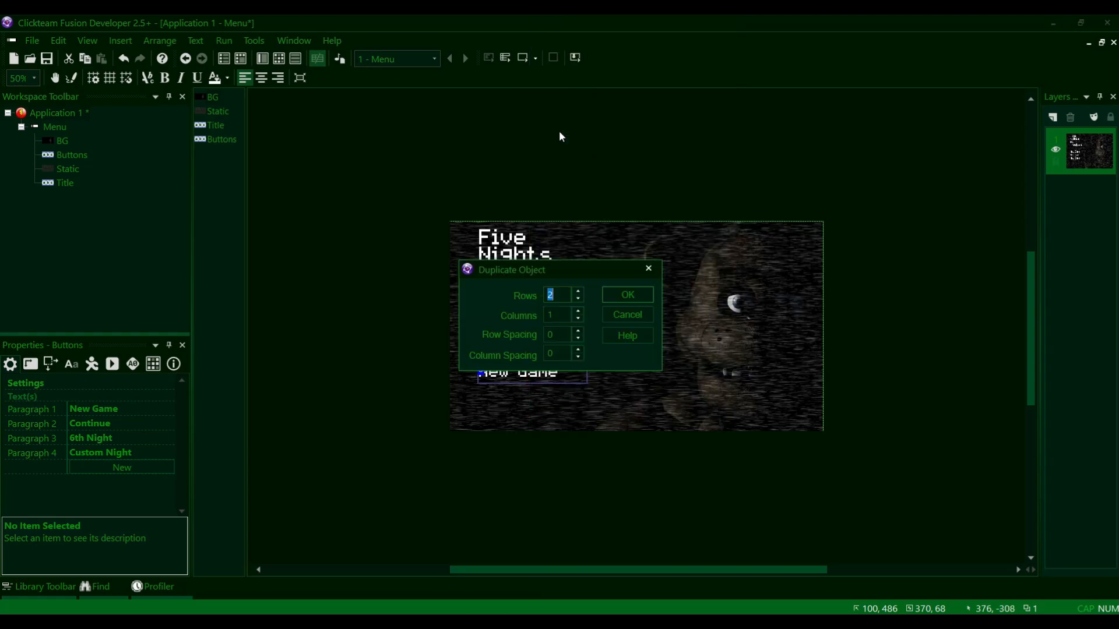
{"action": "left_click", "coordinate": [557, 301]}
{"action": "left_click", "coordinate": [560, 355]}
{"action": "left_click", "coordinate": [558, 349]}
{"action": "left_click", "coordinate": [557, 294]}
{"action": "key", "text": "Return"}
{"action": "left_click", "coordinate": [402, 365]}
- Check the instances in the column of four Buttons strings by selecting them individually
{"action": "left_click", "coordinate": [490, 393]}
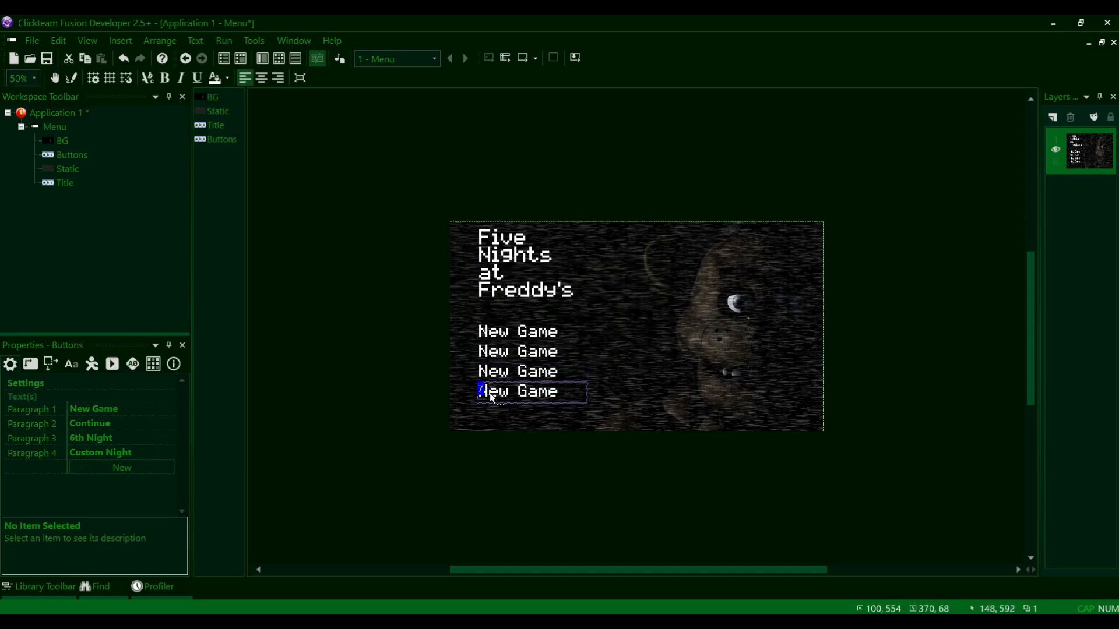
{"action": "left_click", "coordinate": [414, 360]}
{"action": "left_click", "coordinate": [496, 338]}
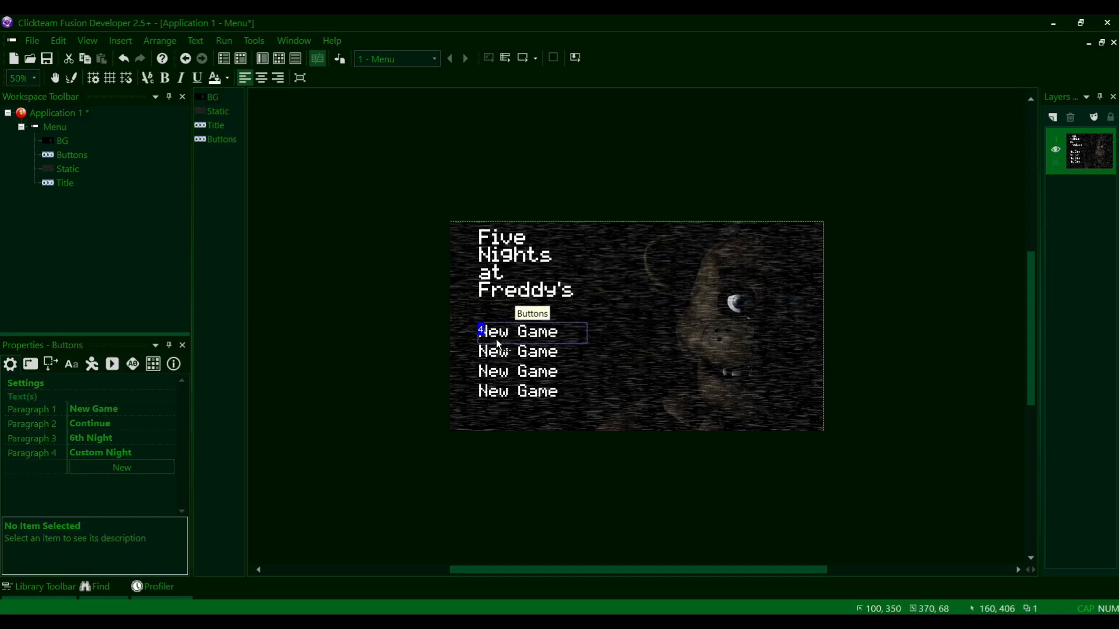
{"action": "left_click", "coordinate": [505, 372]}
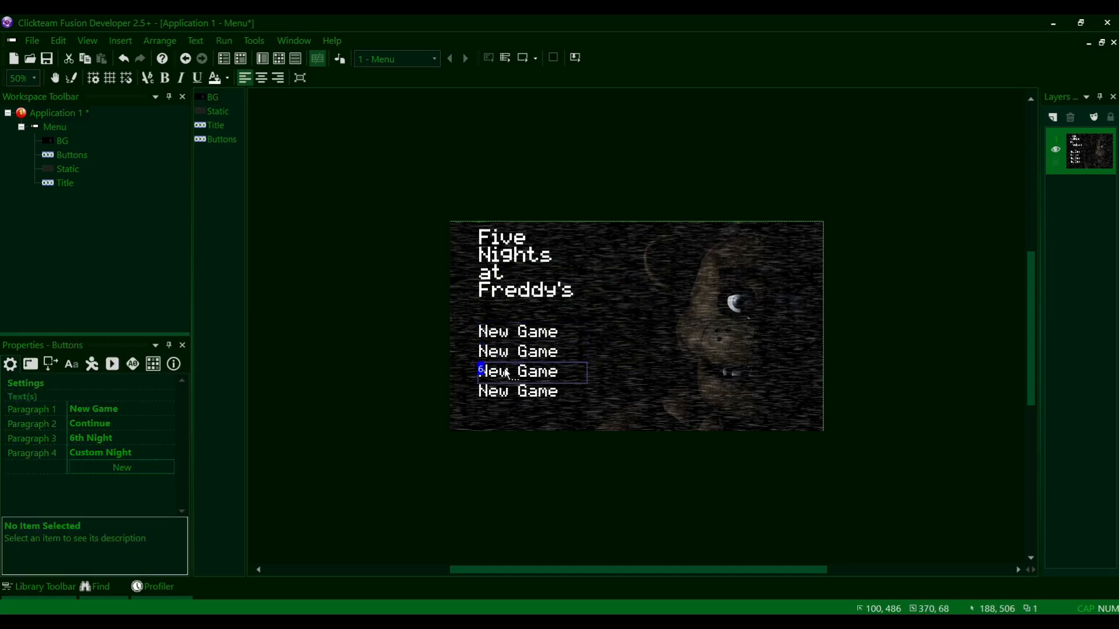
{"action": "left_click", "coordinate": [517, 393]}
{"action": "left_click", "coordinate": [510, 376]}
{"action": "left_click", "coordinate": [503, 334]}
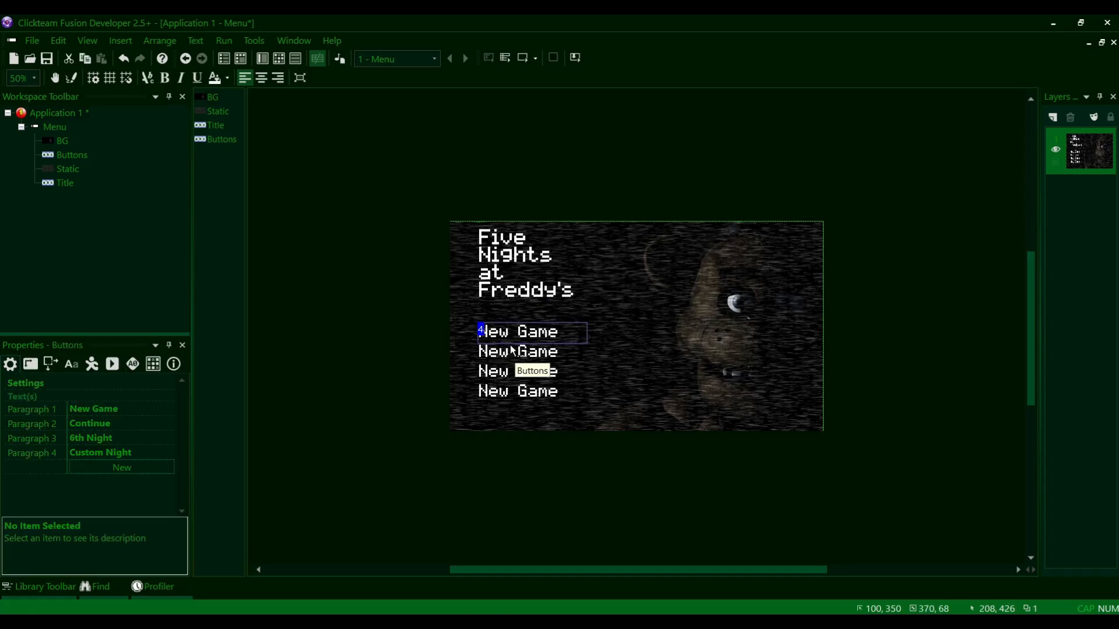
- Test-run the Menu frame to preview the four text buttons, and close the running application
{"action": "left_click", "coordinate": [575, 57]}
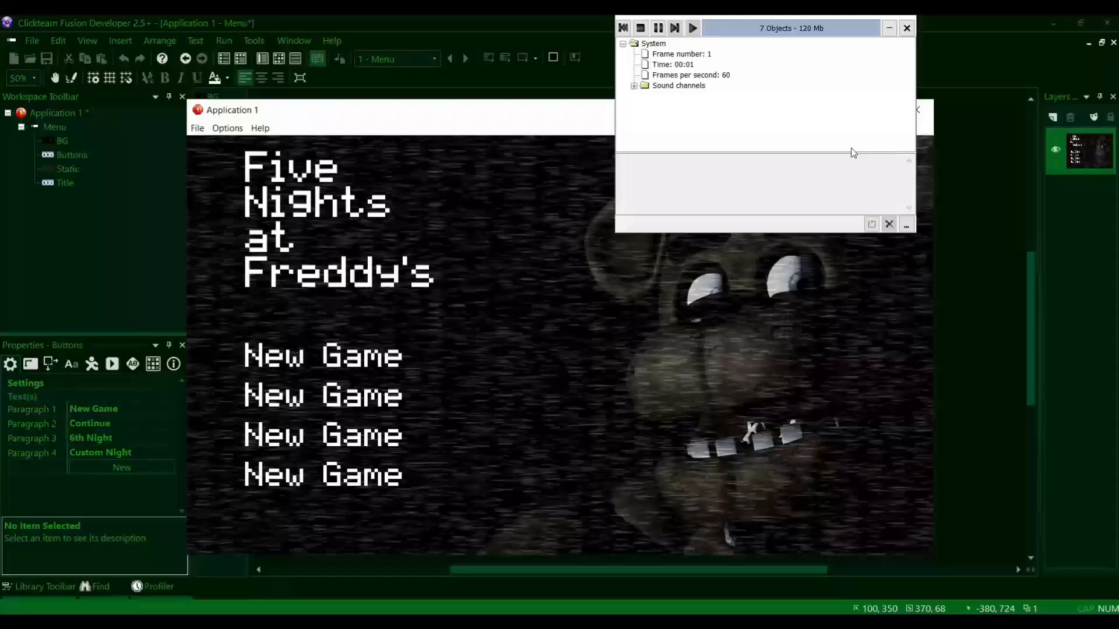
{"action": "left_click", "coordinate": [909, 28]}
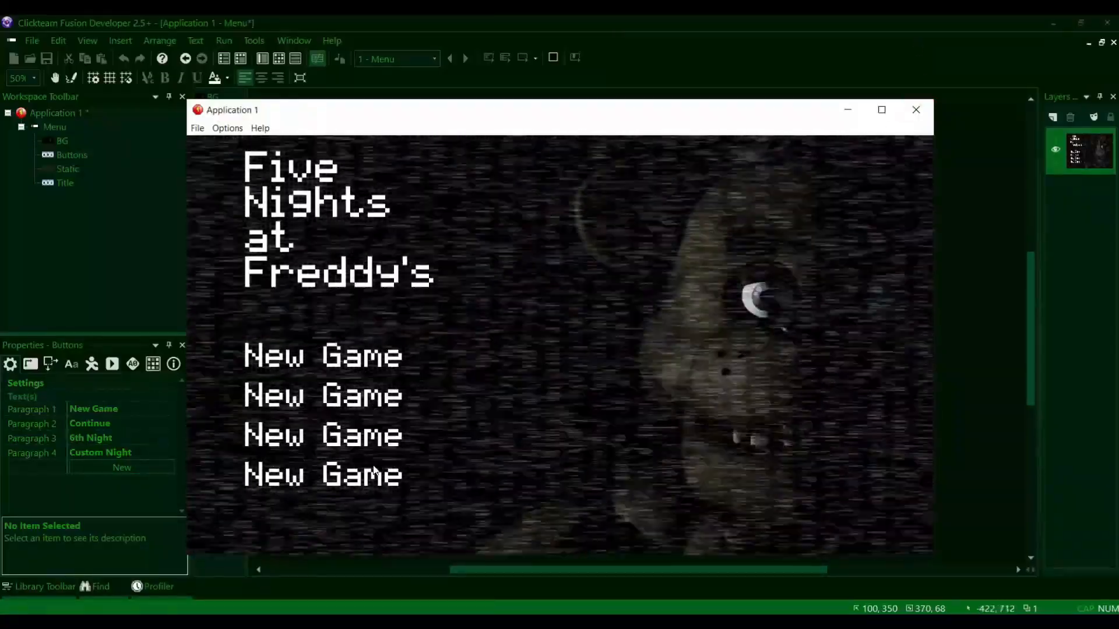
{"action": "left_click", "coordinate": [916, 109]}
- Go through the four Buttons instances down the column and back up to compare their text paragraphs
{"action": "left_click", "coordinate": [508, 355]}
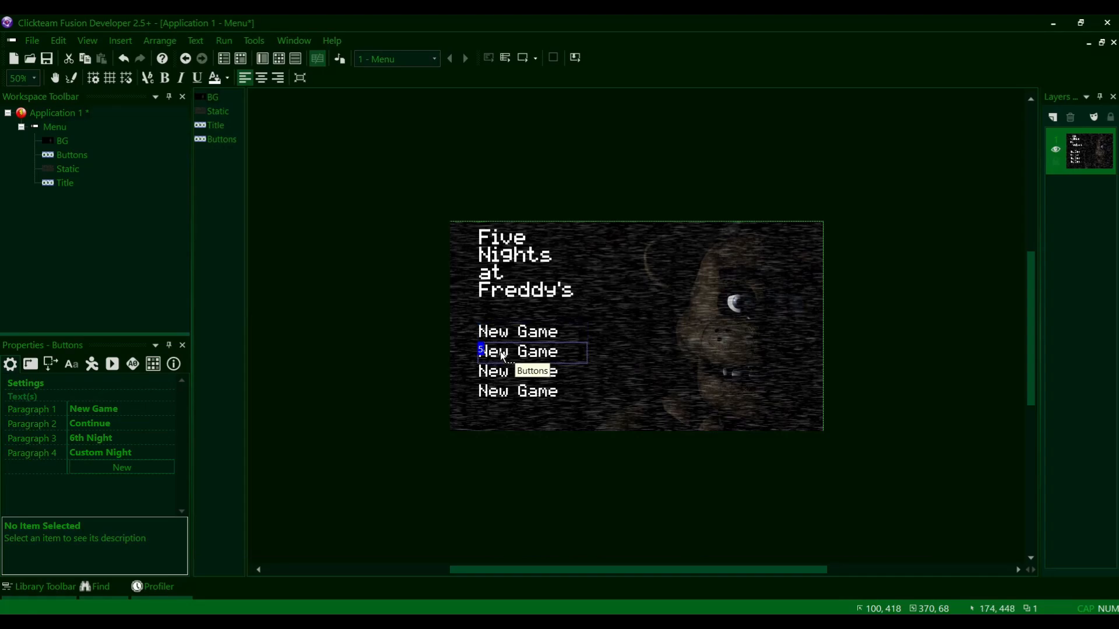
{"action": "left_click", "coordinate": [504, 373]}
{"action": "left_click", "coordinate": [509, 394]}
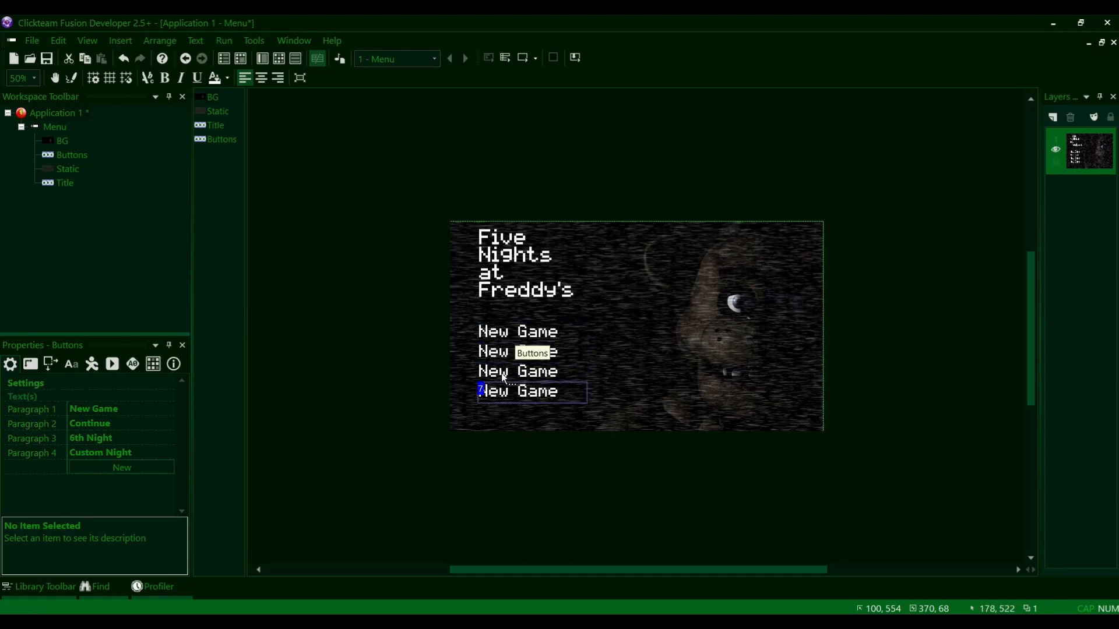
{"action": "left_click", "coordinate": [498, 372]}
{"action": "left_click", "coordinate": [497, 352]}
{"action": "left_click", "coordinate": [495, 333]}
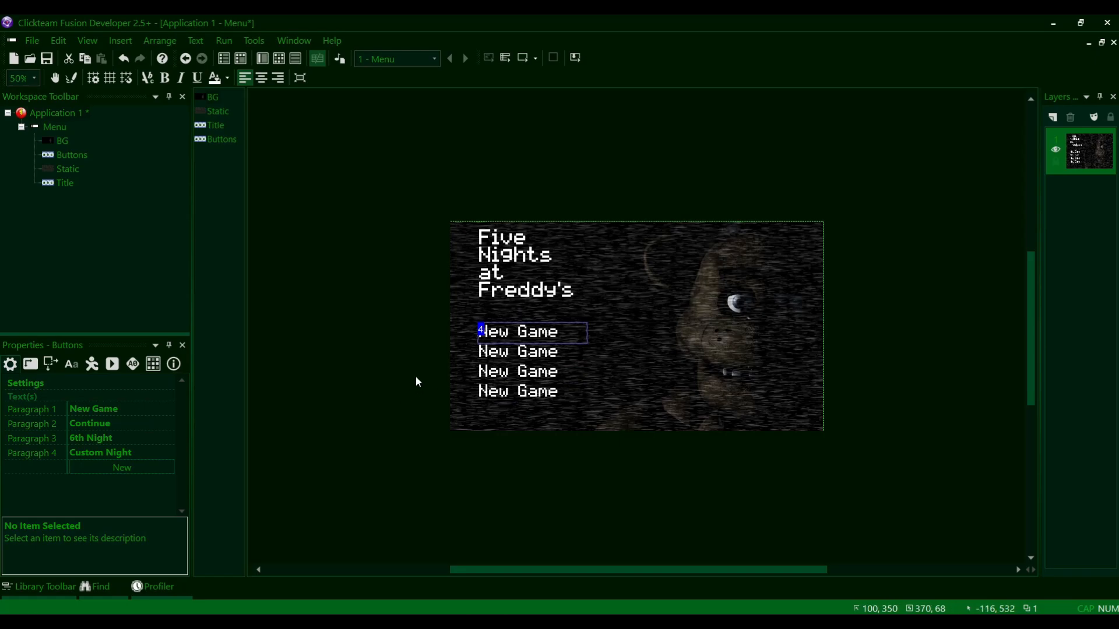
- Show the values properties and examine the instance value of the Buttons instances, the Title and the Static object
{"action": "left_click", "coordinate": [133, 365]}
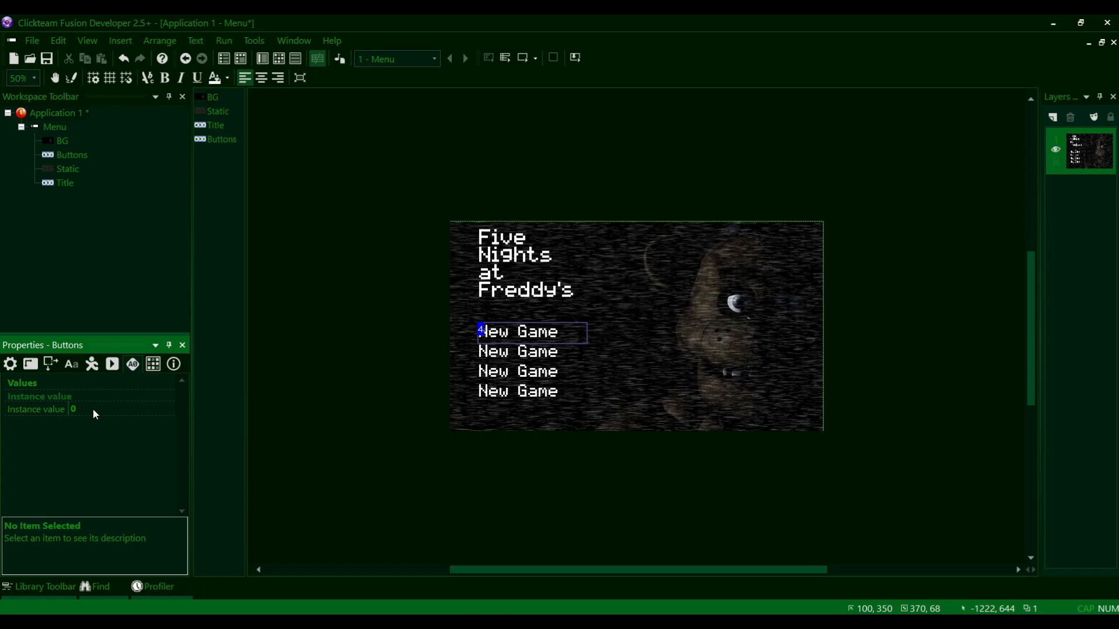
{"action": "left_click", "coordinate": [329, 353]}
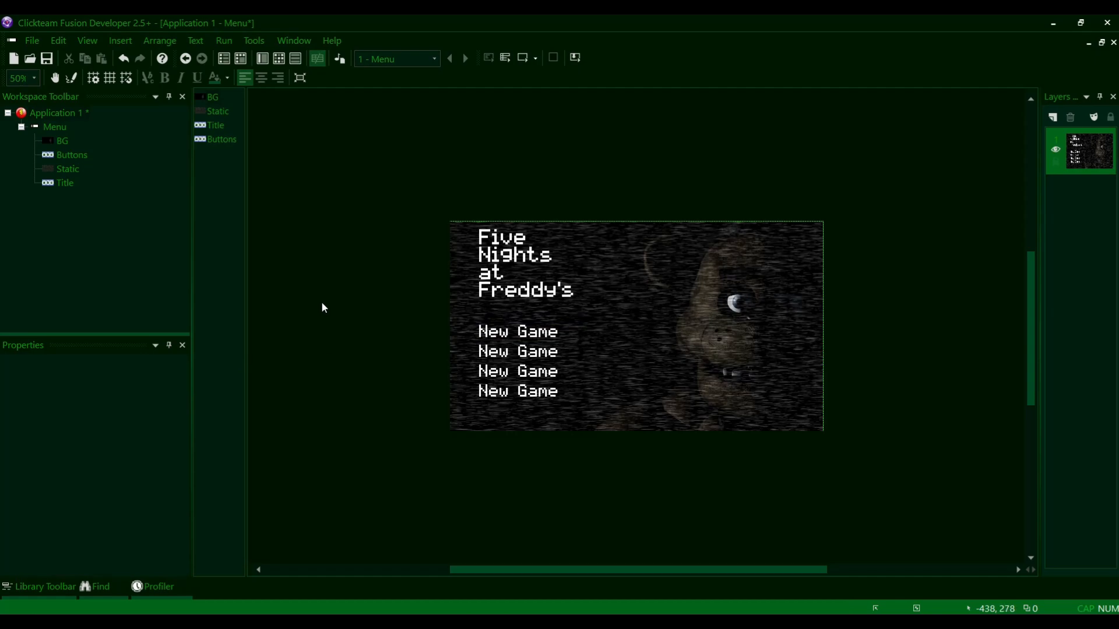
{"action": "left_click", "coordinate": [501, 333]}
{"action": "left_click", "coordinate": [500, 353]}
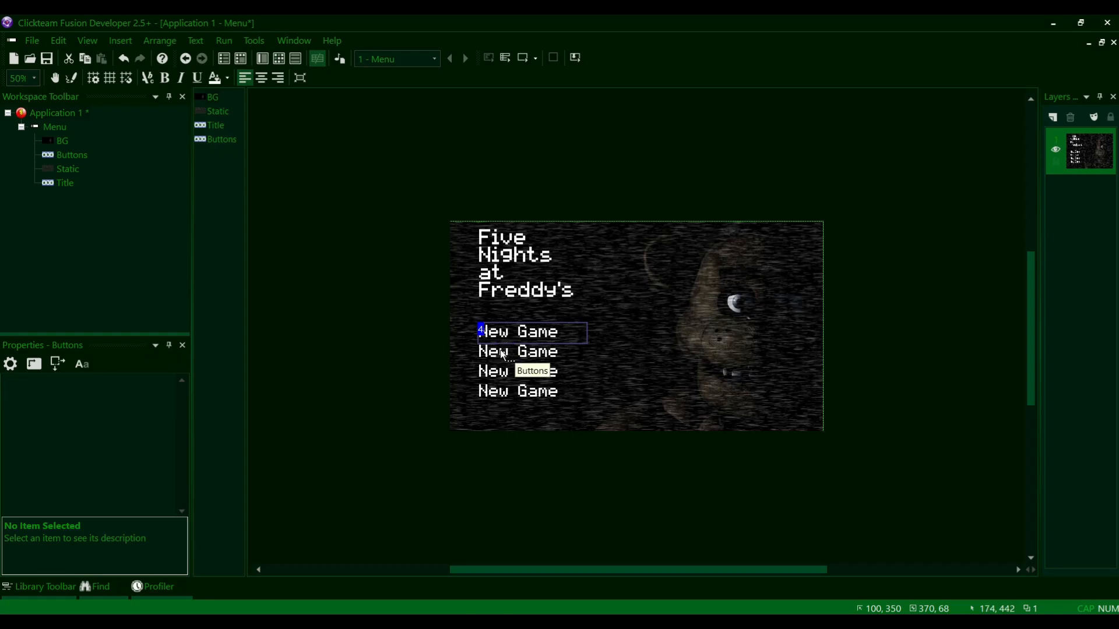
{"action": "left_click", "coordinate": [505, 373]}
{"action": "left_click", "coordinate": [504, 392]}
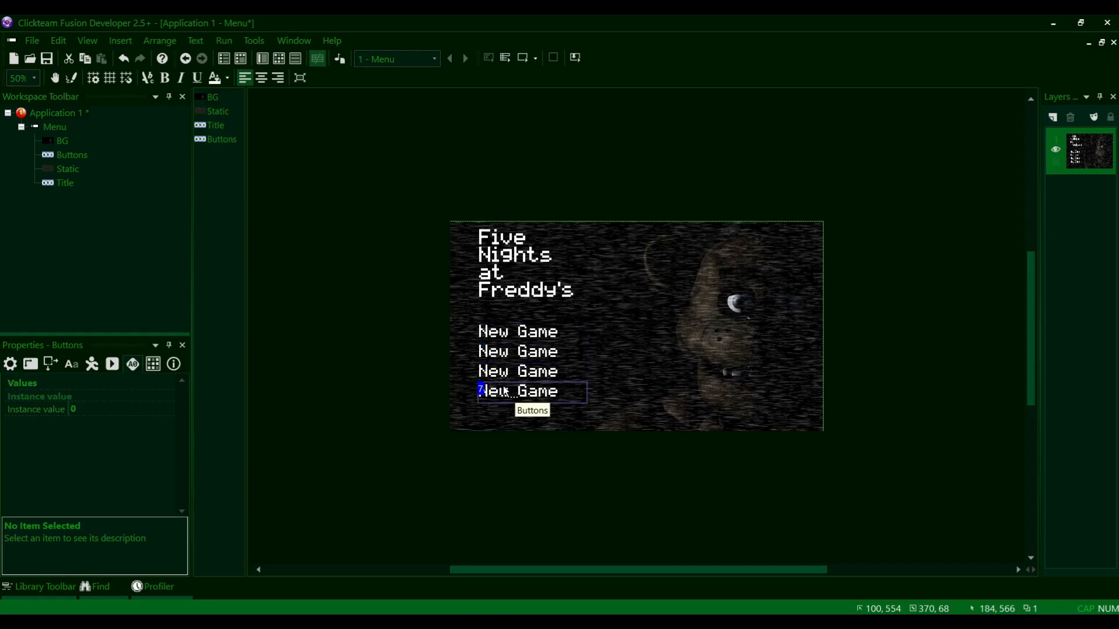
{"action": "left_click", "coordinate": [423, 317]}
{"action": "left_click", "coordinate": [483, 263]}
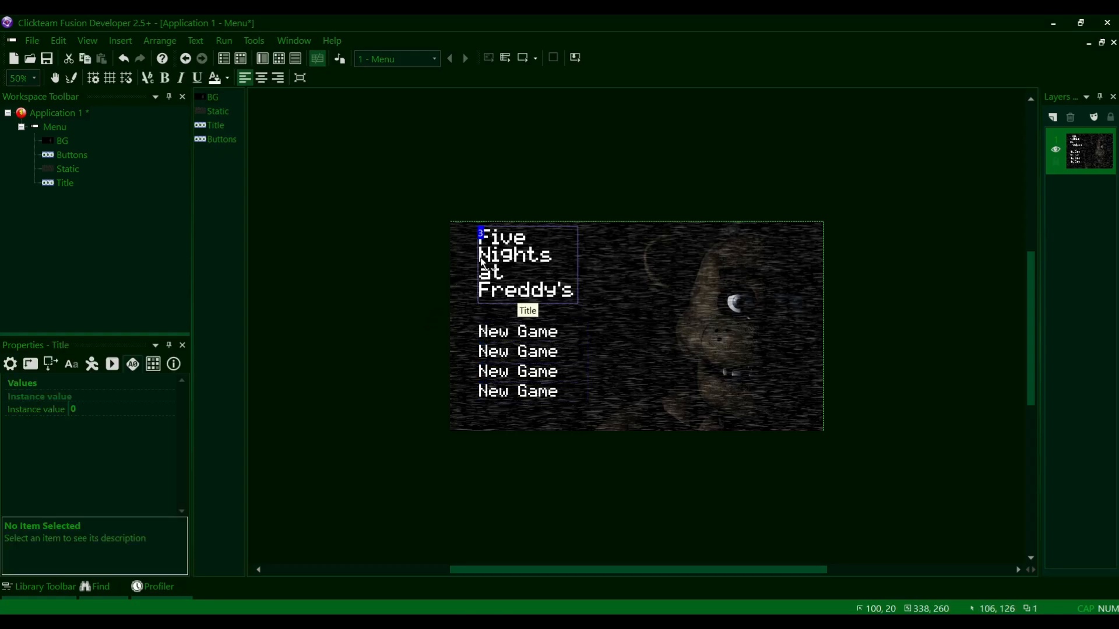
{"action": "left_click", "coordinate": [680, 271]}
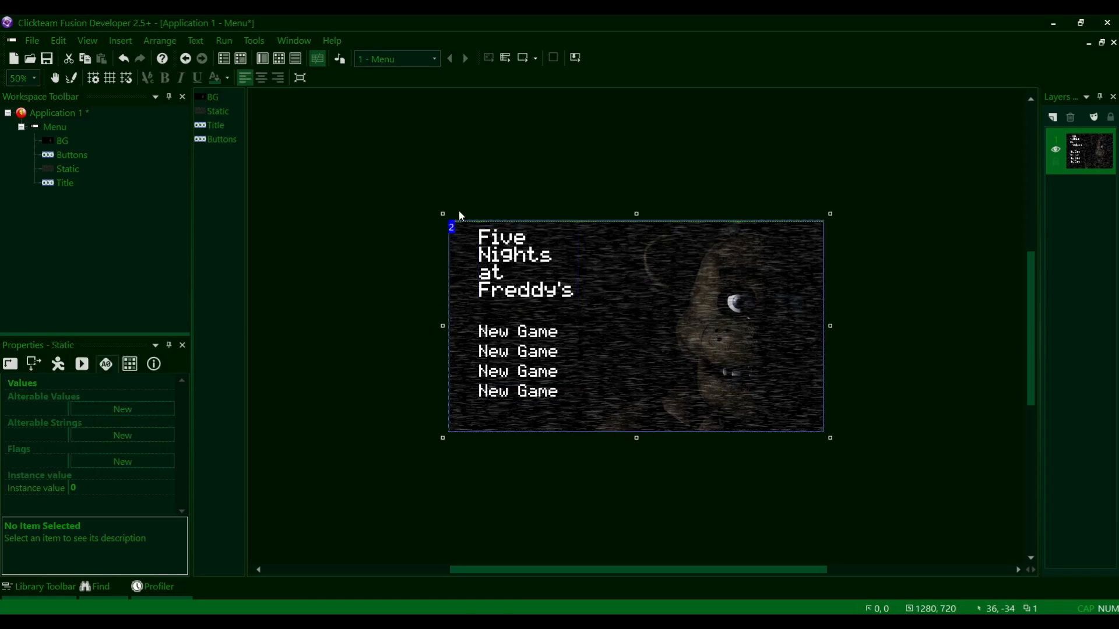
{"action": "left_click", "coordinate": [400, 276]}
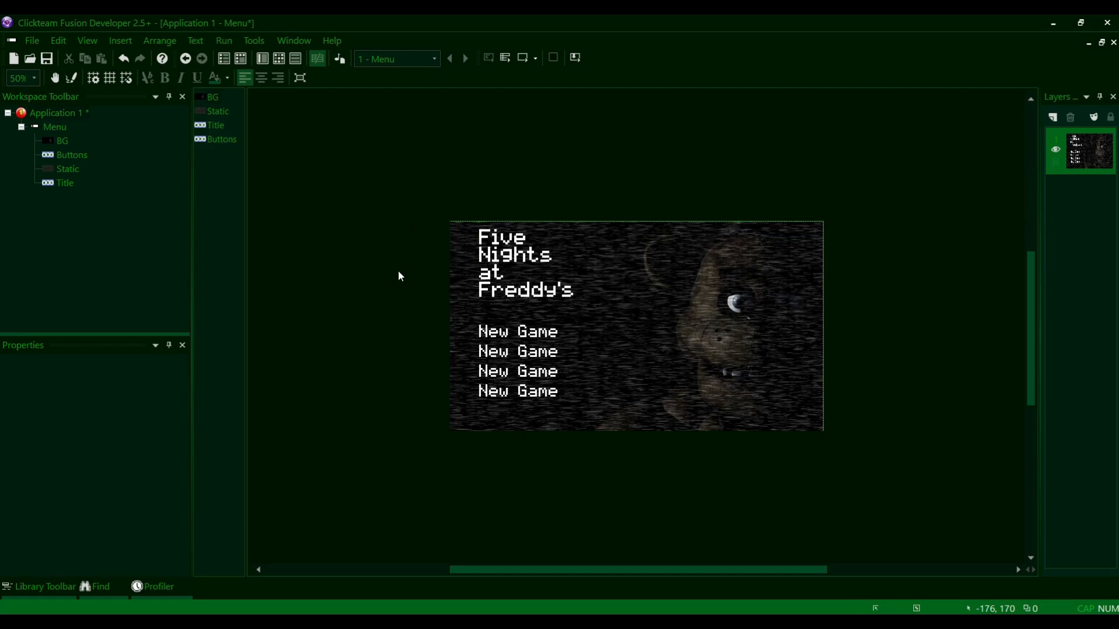
- Compare the instance value of the Title with that of each Buttons instance in the column
{"action": "left_click", "coordinate": [515, 286]}
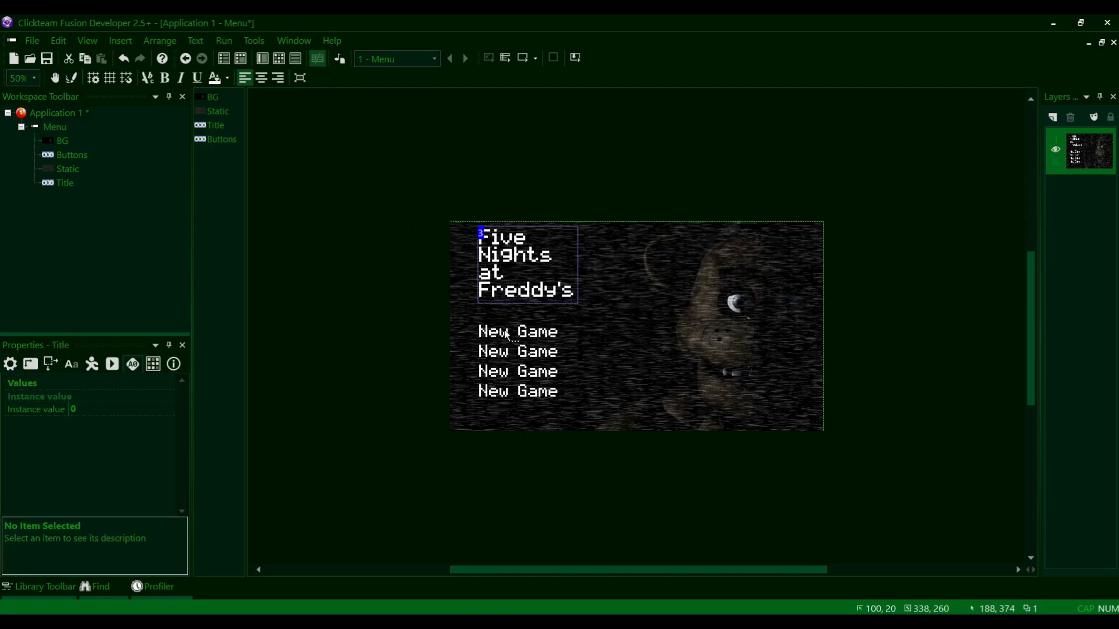
{"action": "left_click", "coordinate": [506, 335]}
{"action": "left_click", "coordinate": [515, 352]}
{"action": "left_click", "coordinate": [516, 372]}
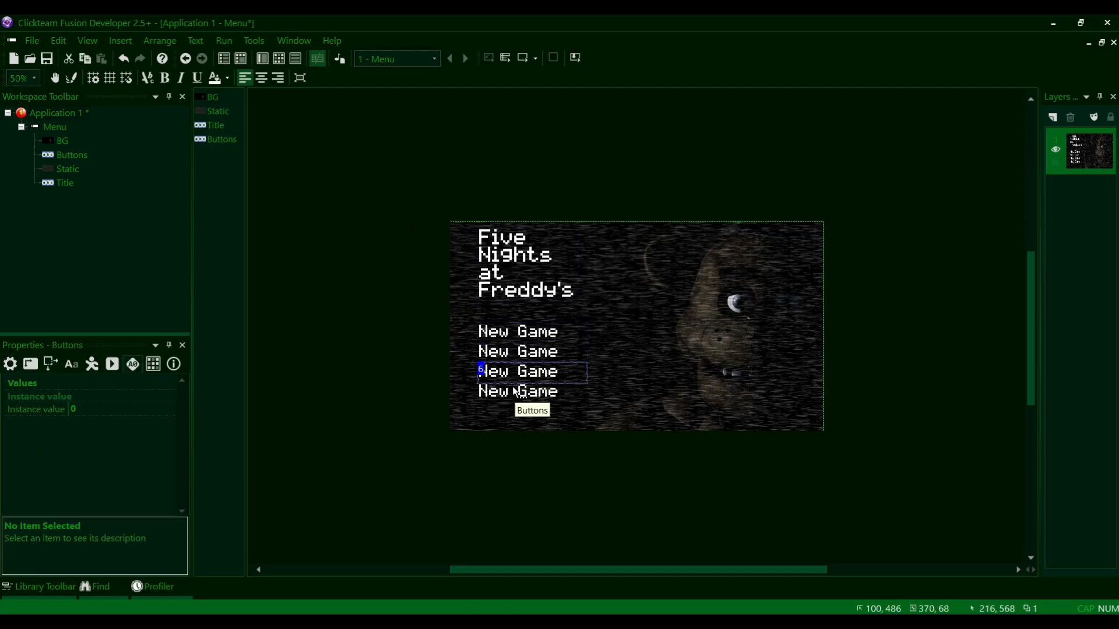
{"action": "left_click", "coordinate": [517, 392]}
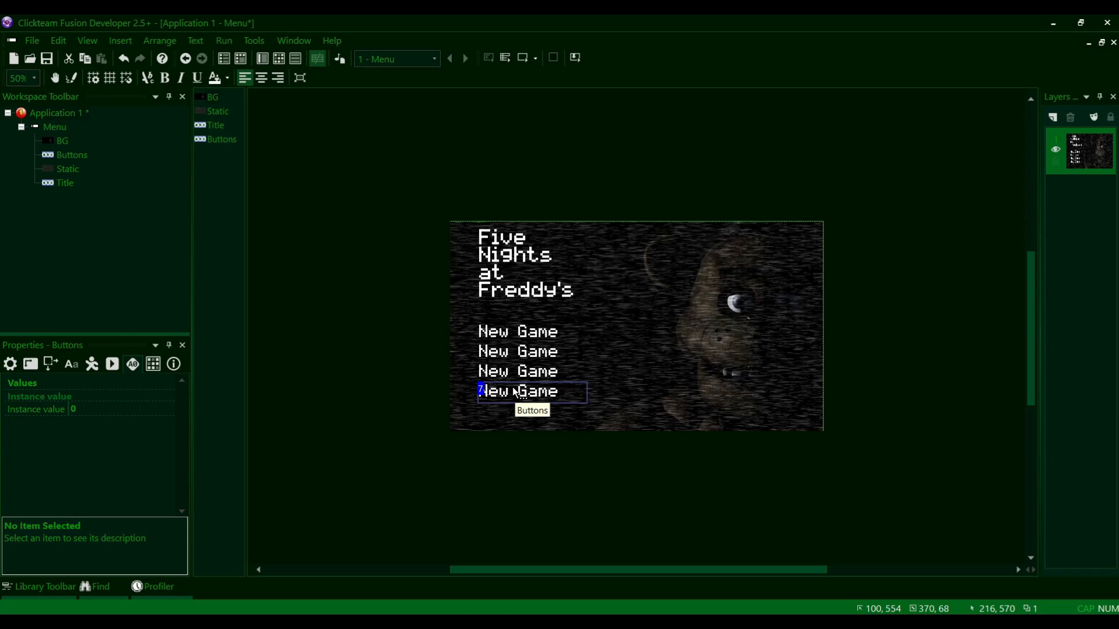
{"action": "left_click", "coordinate": [495, 335]}
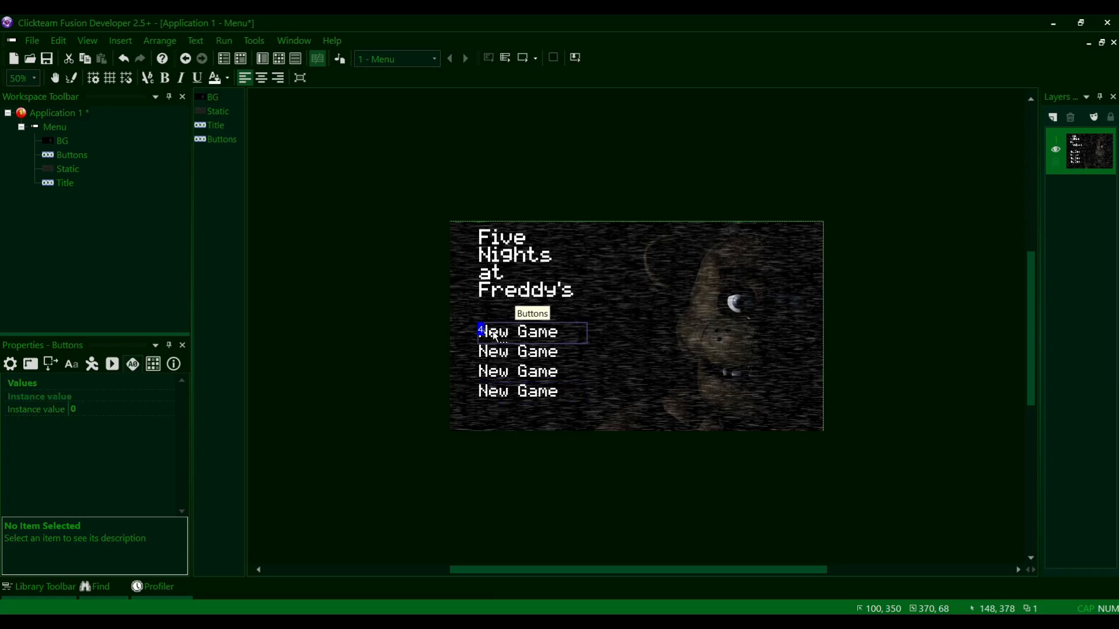
{"action": "left_click", "coordinate": [499, 353]}
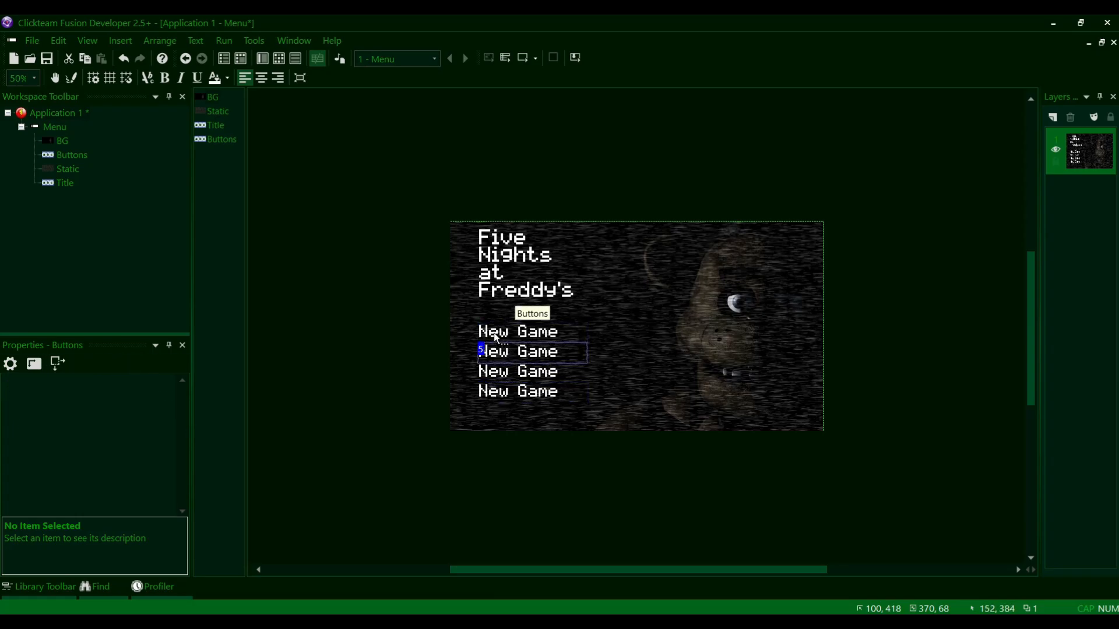
{"action": "left_click", "coordinate": [495, 334]}
{"action": "left_click", "coordinate": [495, 348]}
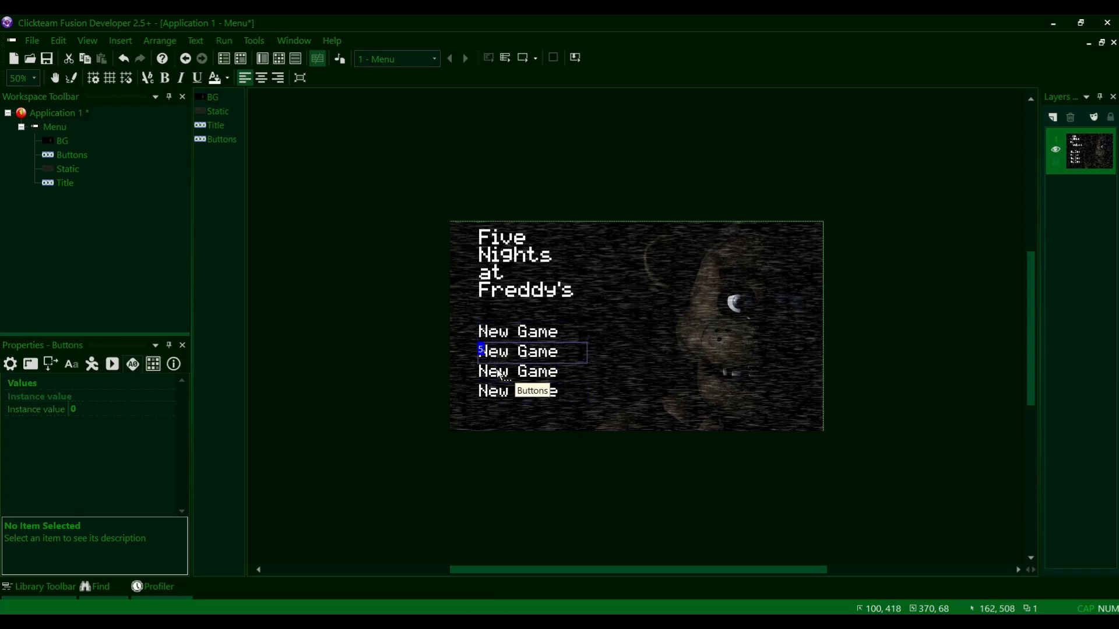
{"action": "left_click", "coordinate": [502, 338]}
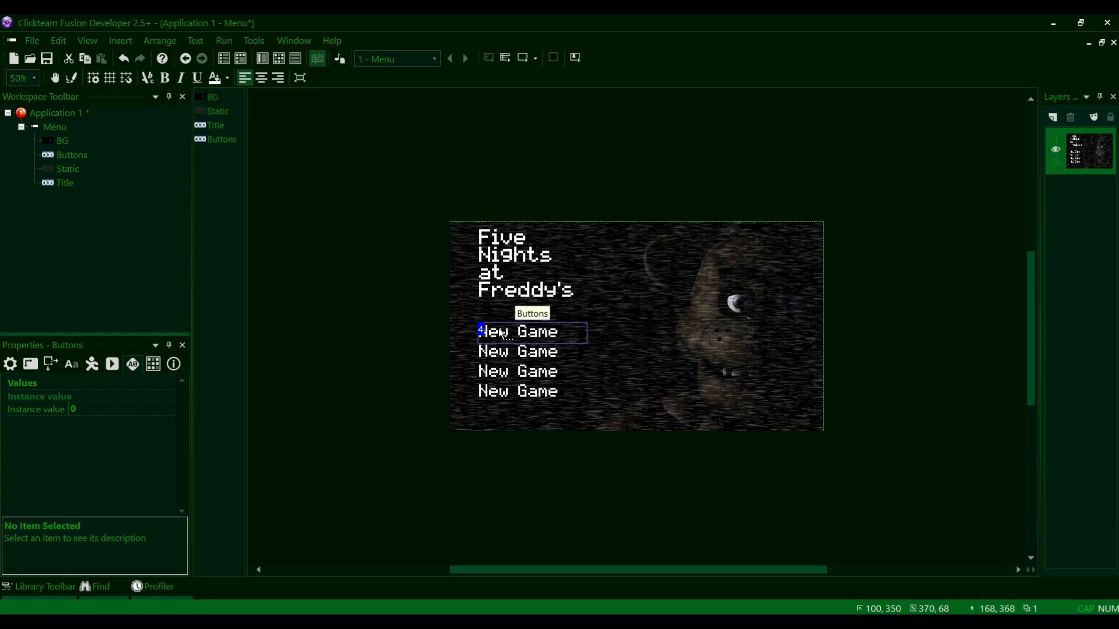
- Review the text paragraph settings shared by the Buttons instances
{"action": "left_click", "coordinate": [10, 365]}
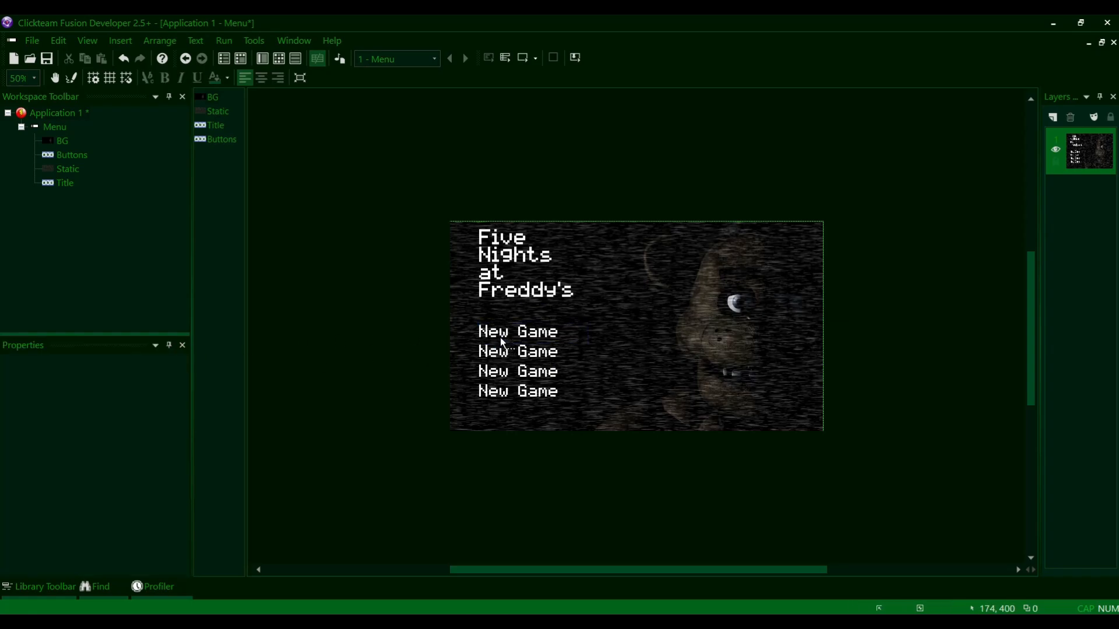
{"action": "left_click", "coordinate": [45, 429]}
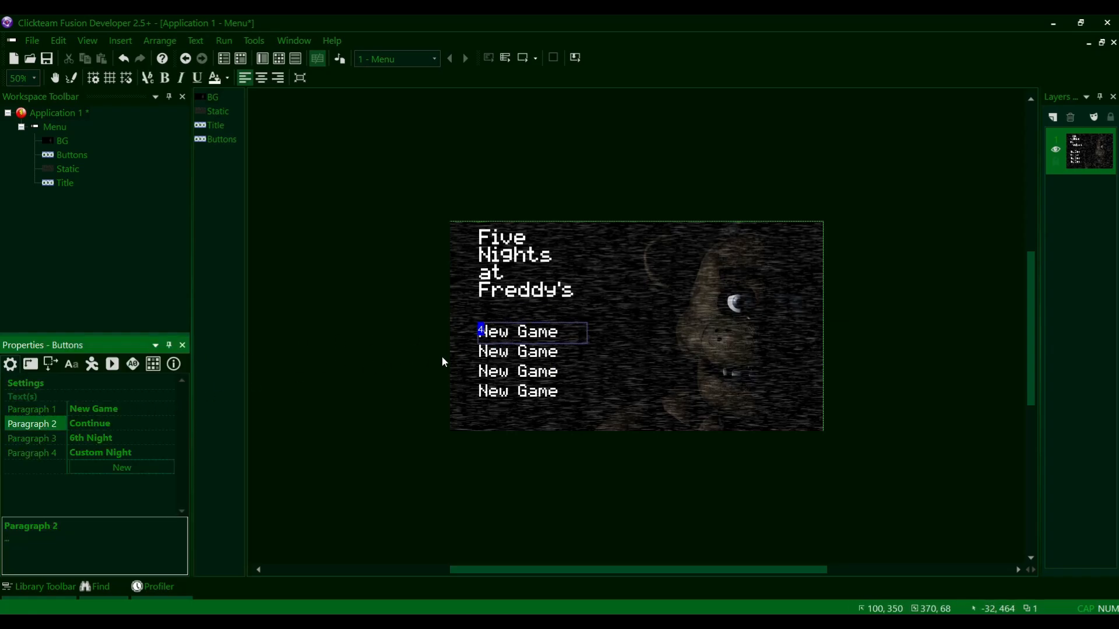
{"action": "left_click", "coordinate": [393, 349]}
{"action": "left_click", "coordinate": [501, 340]}
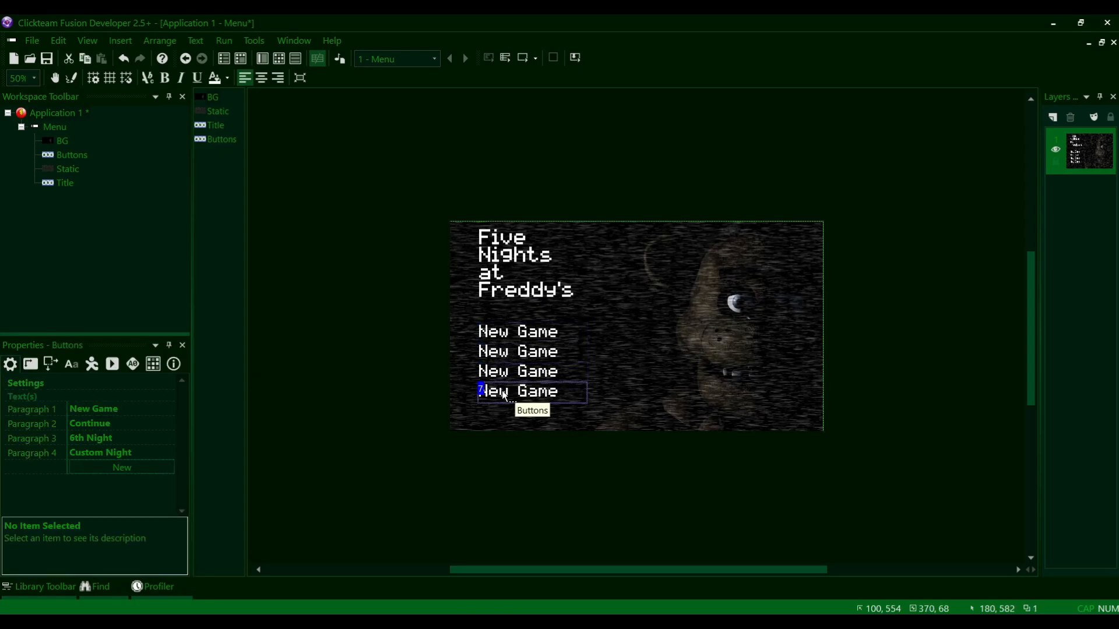
{"action": "left_click", "coordinate": [429, 331]}
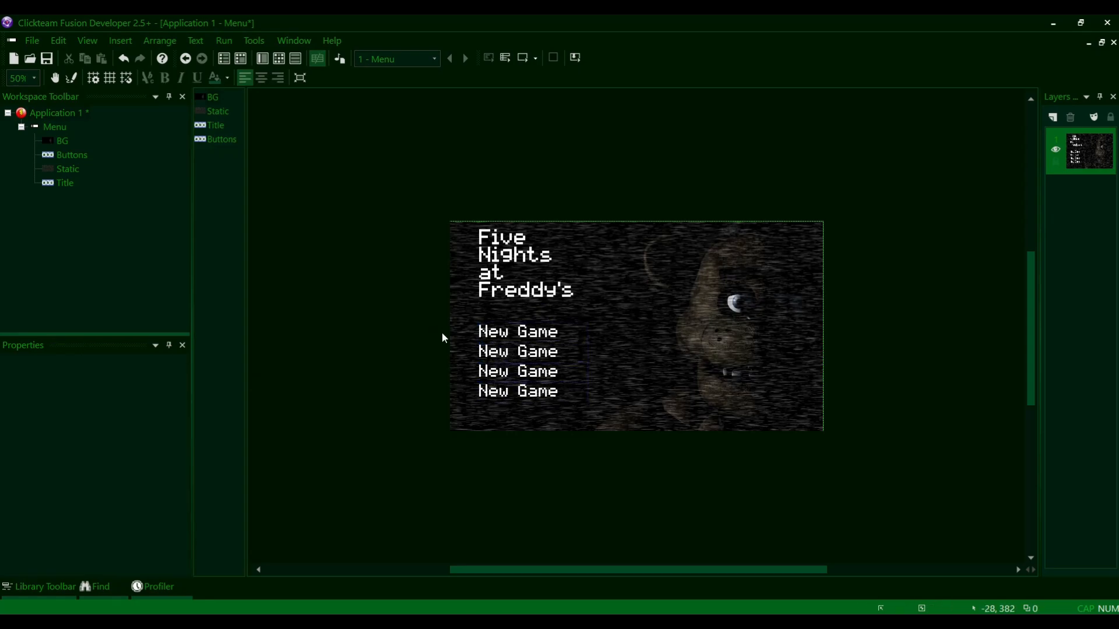
- Set the instance value of the first Buttons instance to 1
{"action": "left_click", "coordinate": [493, 333]}
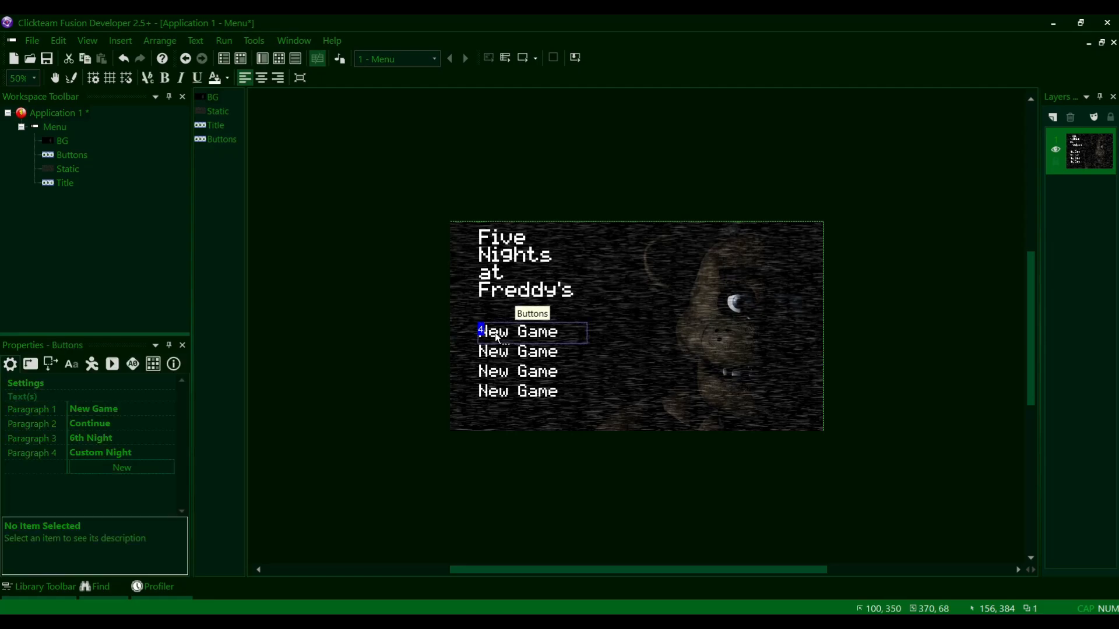
{"action": "left_click", "coordinate": [133, 365]}
{"action": "left_click", "coordinate": [130, 407]}
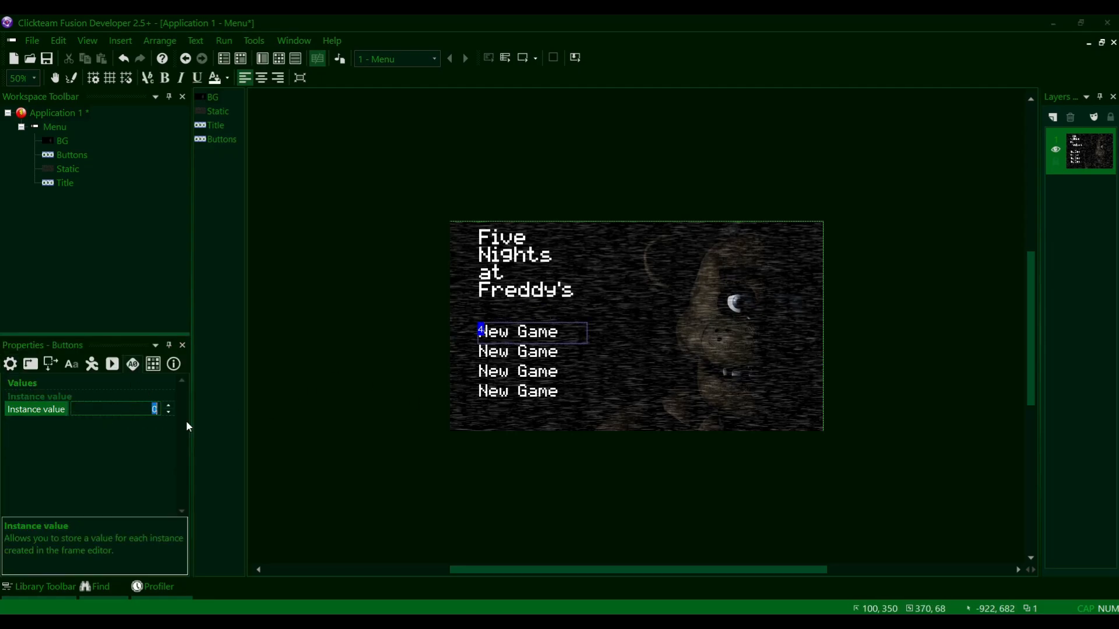
{"action": "type", "text": "1"}
{"action": "left_click", "coordinate": [381, 328]}
{"action": "left_click", "coordinate": [486, 325]}
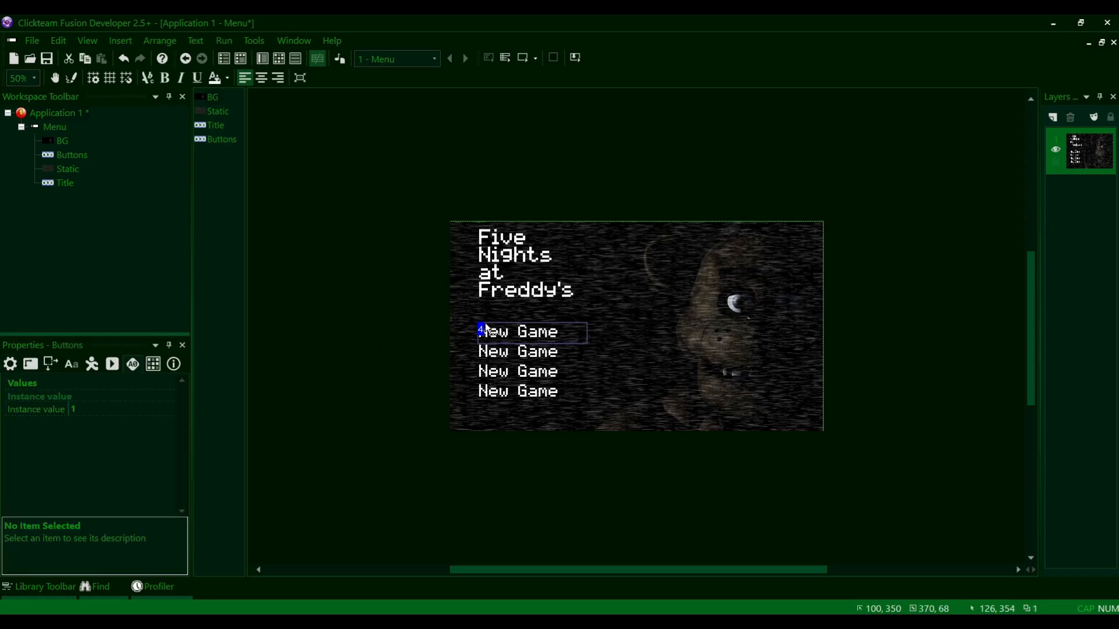
{"action": "left_click", "coordinate": [320, 343]}
- Set the instance value of the second Buttons instance to 2 and compare it with the first instance's value
{"action": "left_click", "coordinate": [490, 356]}
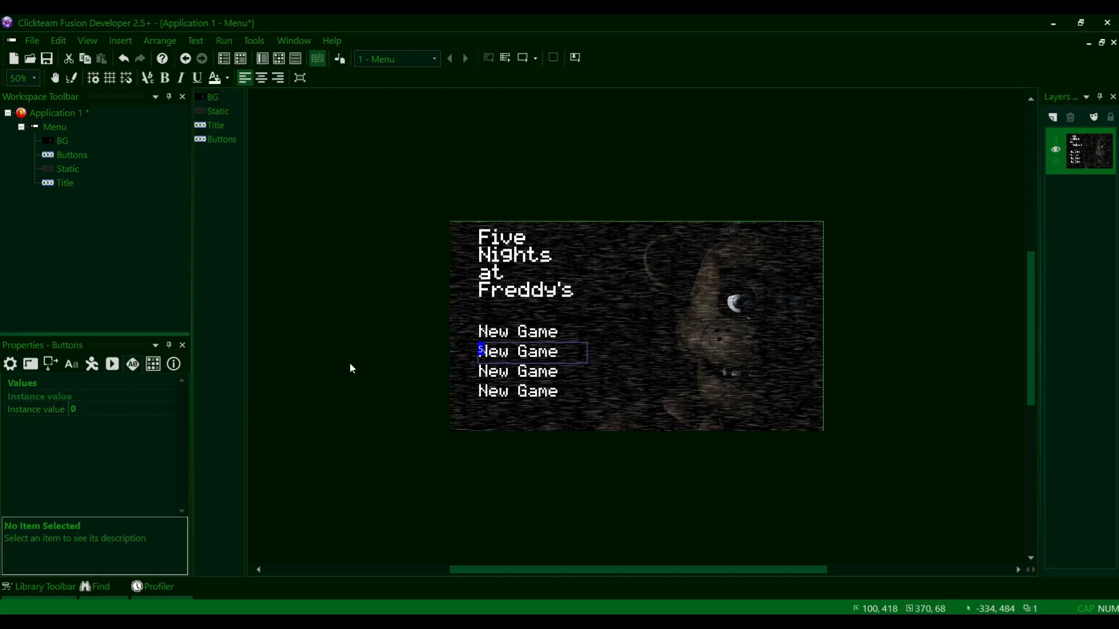
{"action": "left_click", "coordinate": [125, 409]}
{"action": "type", "text": "2"}
{"action": "left_click", "coordinate": [520, 337]}
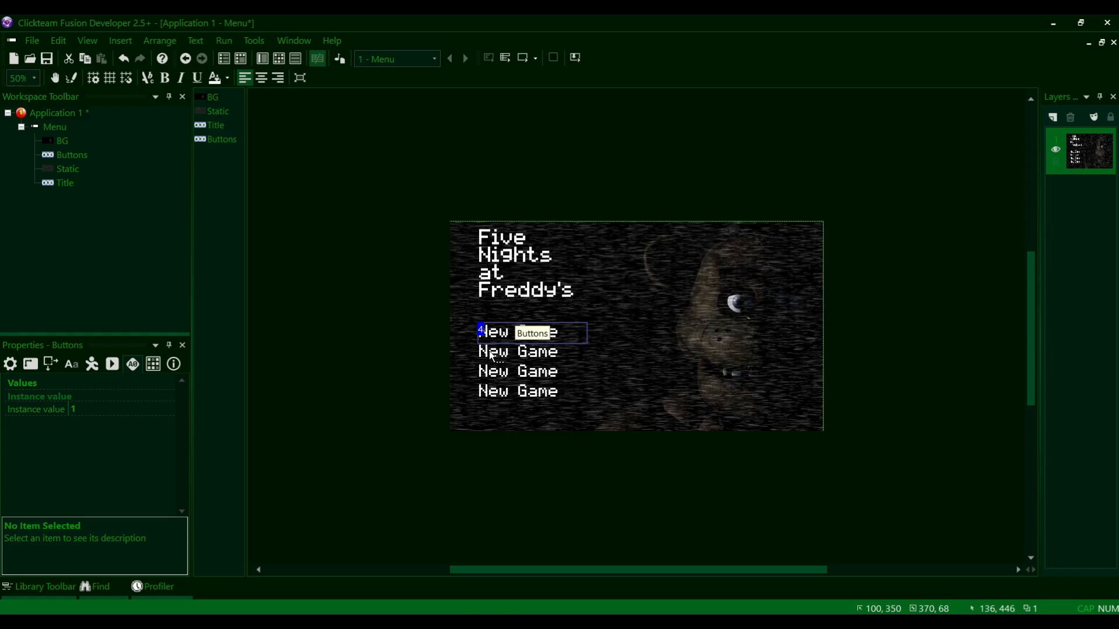
{"action": "left_click", "coordinate": [489, 352]}
{"action": "left_click", "coordinate": [493, 331]}
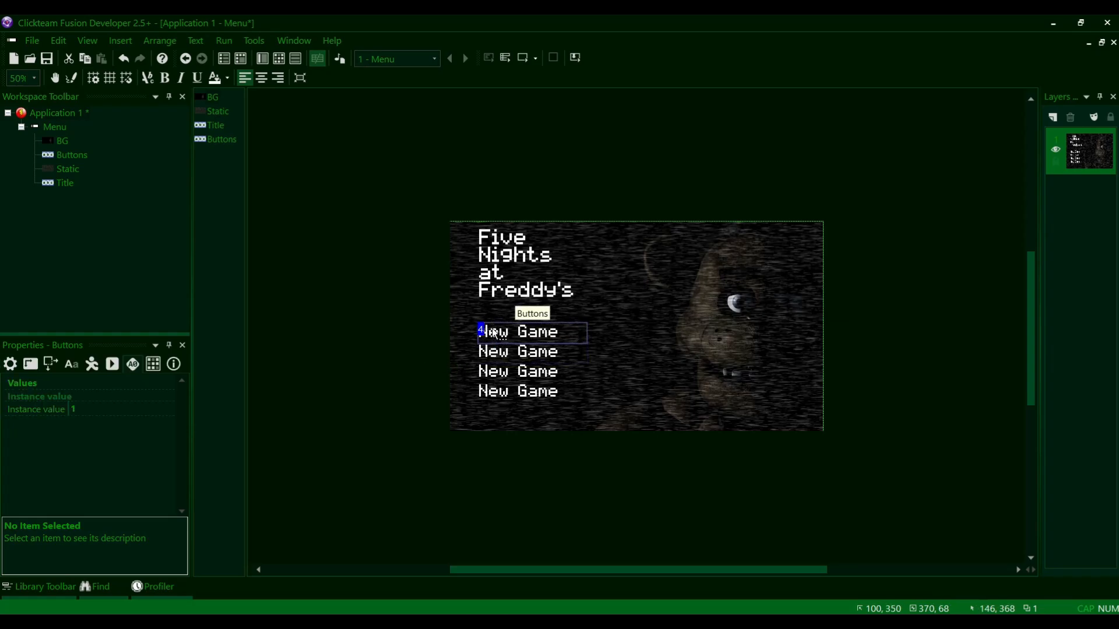
{"action": "left_click", "coordinate": [496, 351]}
{"action": "left_click", "coordinate": [493, 333]}
{"action": "left_click", "coordinate": [497, 352]}
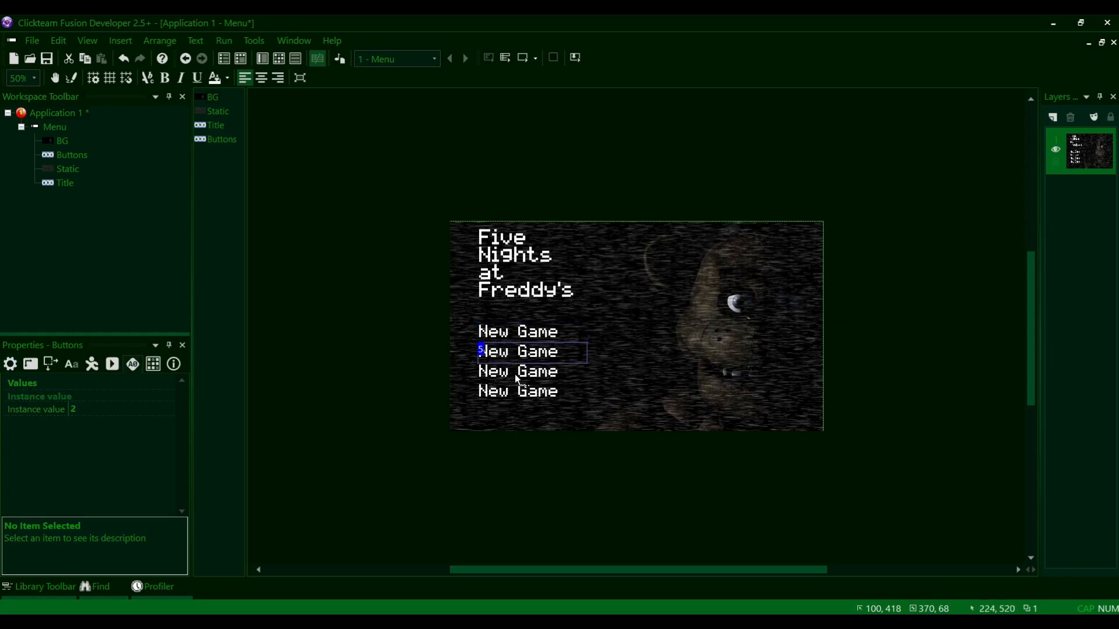
- Set the instance value of the third Buttons instance to 3 and of the fourth to 4
{"action": "left_click", "coordinate": [505, 375]}
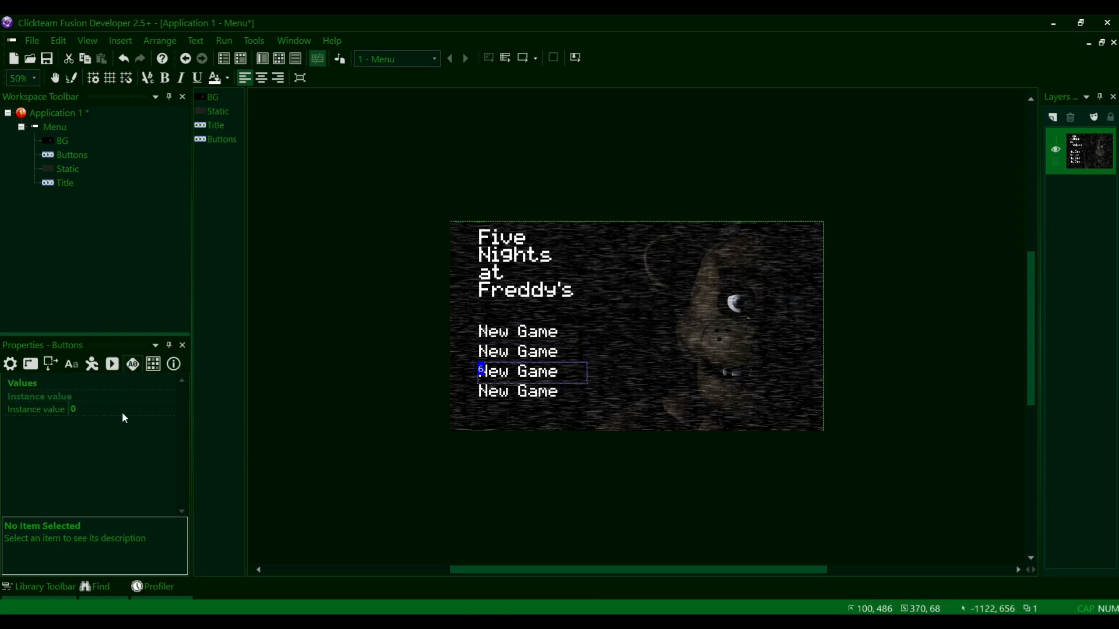
{"action": "left_click", "coordinate": [121, 411]}
{"action": "left_click", "coordinate": [482, 394]}
{"action": "left_click", "coordinate": [117, 409]}
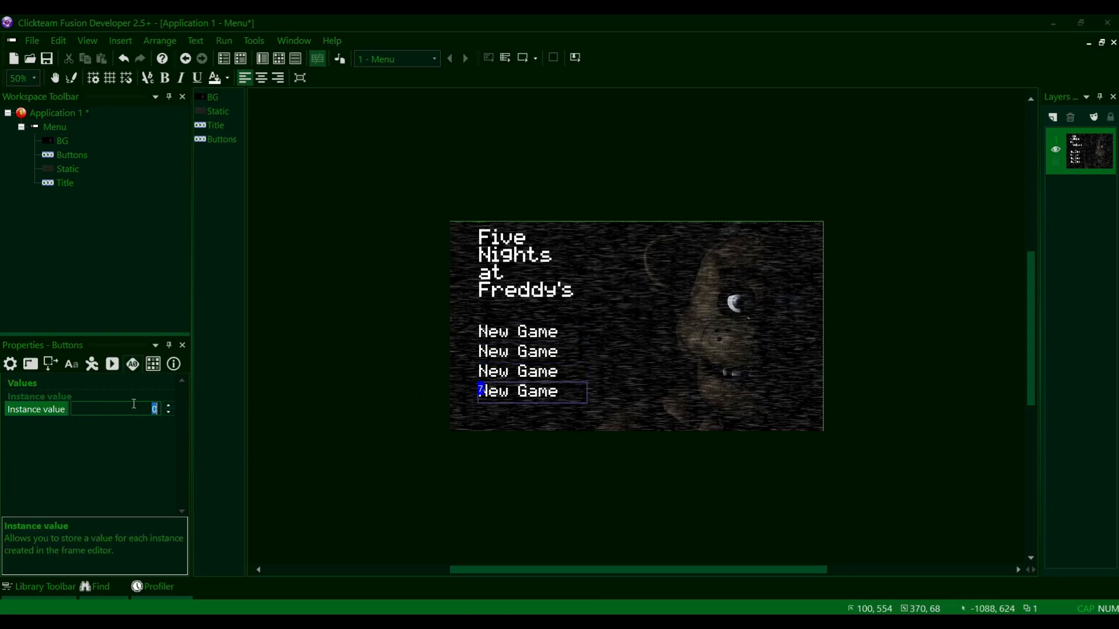
{"action": "type", "text": "3"}
- Check the instance value assigned to each of the four Buttons instances
{"action": "left_click", "coordinate": [515, 374]}
{"action": "left_click", "coordinate": [509, 355]}
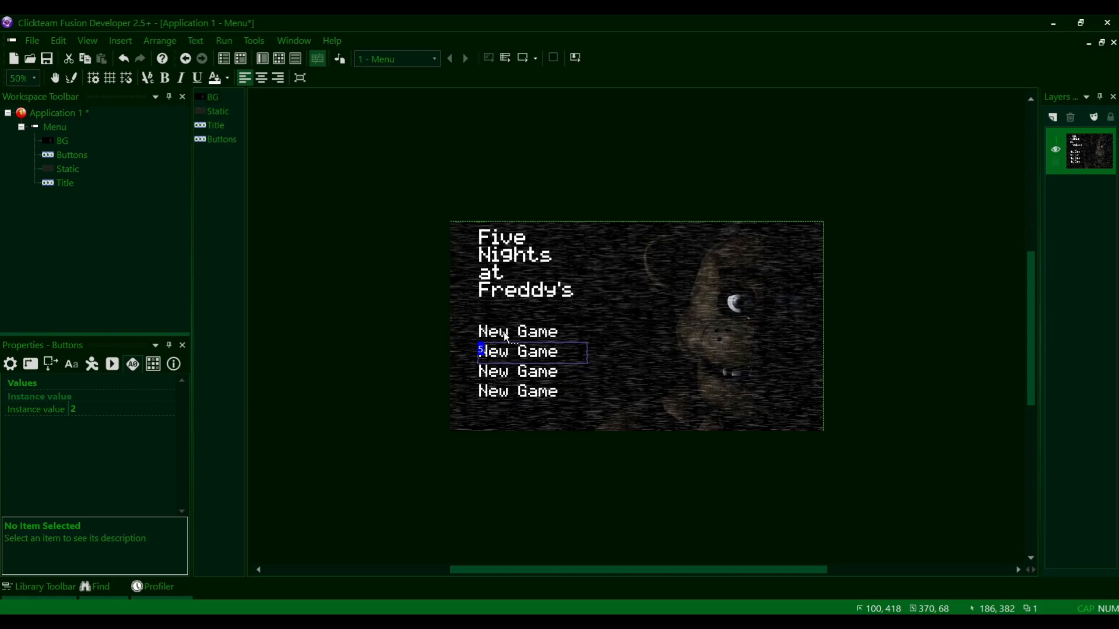
{"action": "left_click", "coordinate": [502, 338]}
{"action": "left_click", "coordinate": [503, 350]}
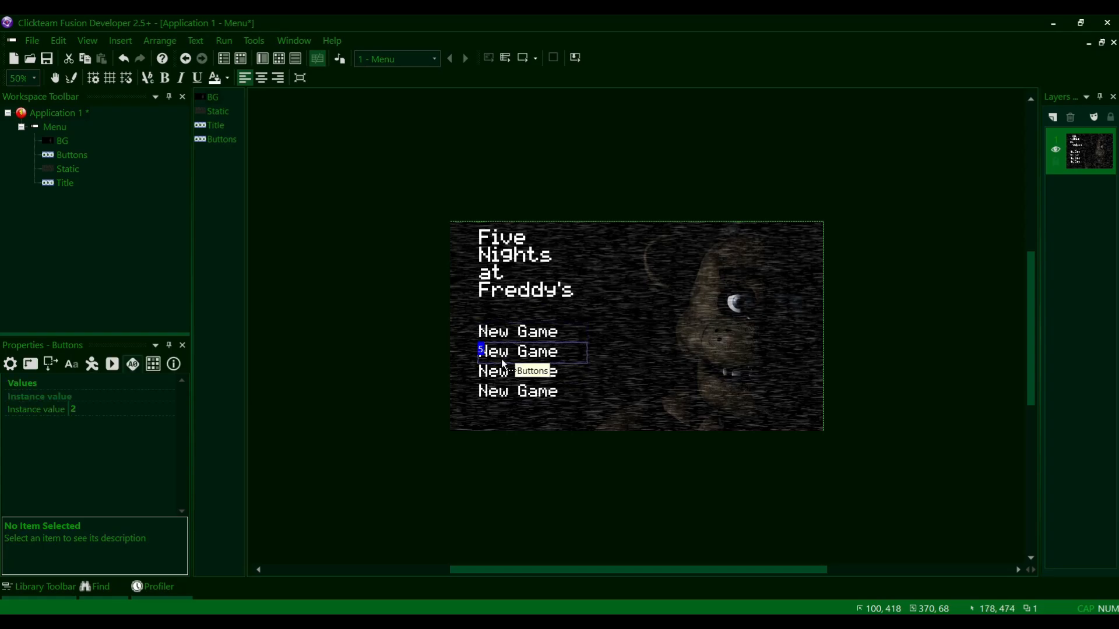
{"action": "left_click", "coordinate": [504, 372]}
{"action": "left_click", "coordinate": [505, 390]}
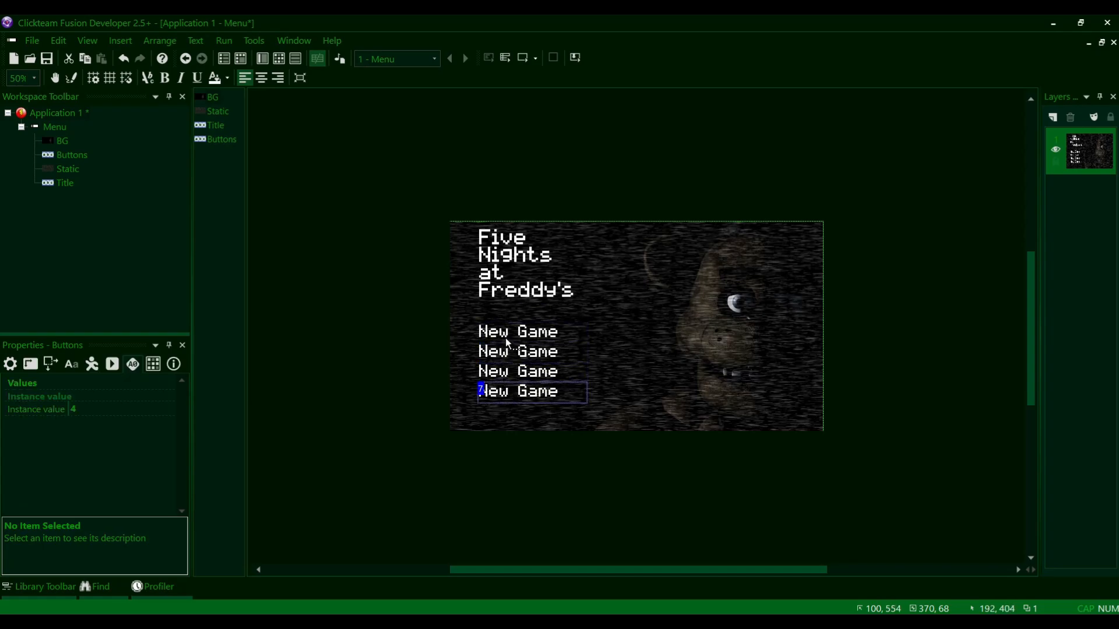
- Go through the four Buttons instances in order and compare their instance values from the first to the last
{"action": "left_click", "coordinate": [505, 333]}
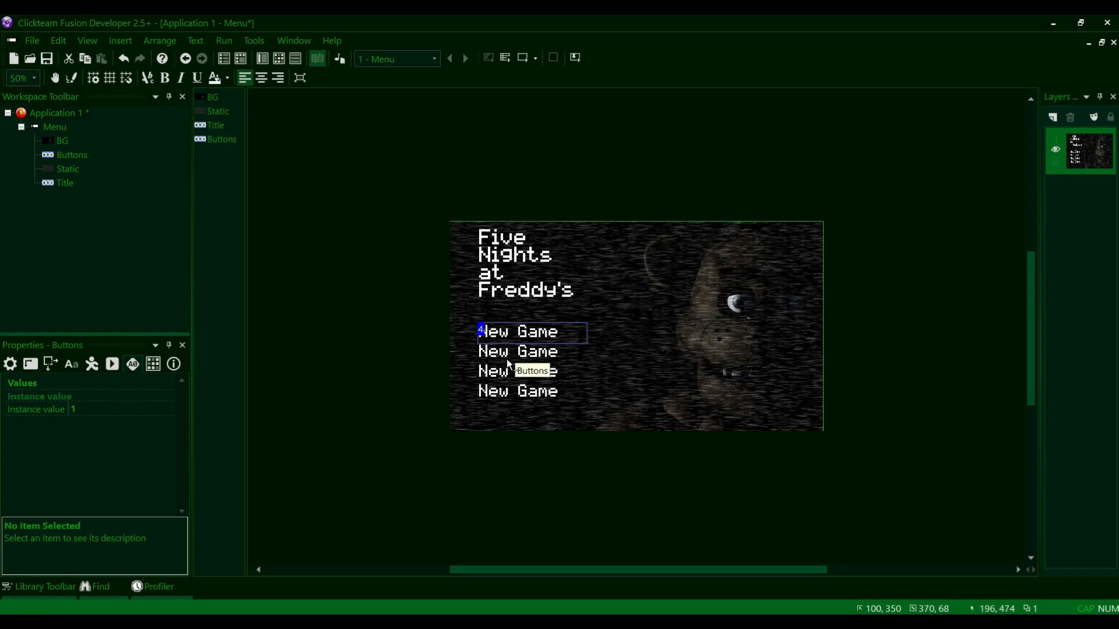
{"action": "left_click", "coordinate": [508, 354]}
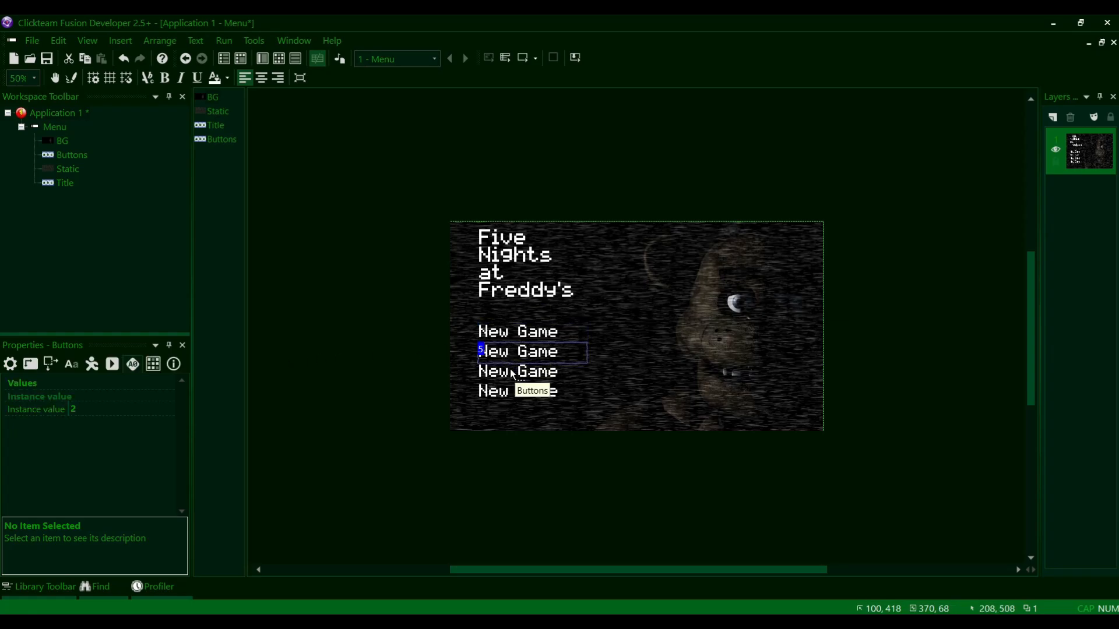
{"action": "left_click", "coordinate": [513, 378]}
{"action": "left_click", "coordinate": [518, 393]}
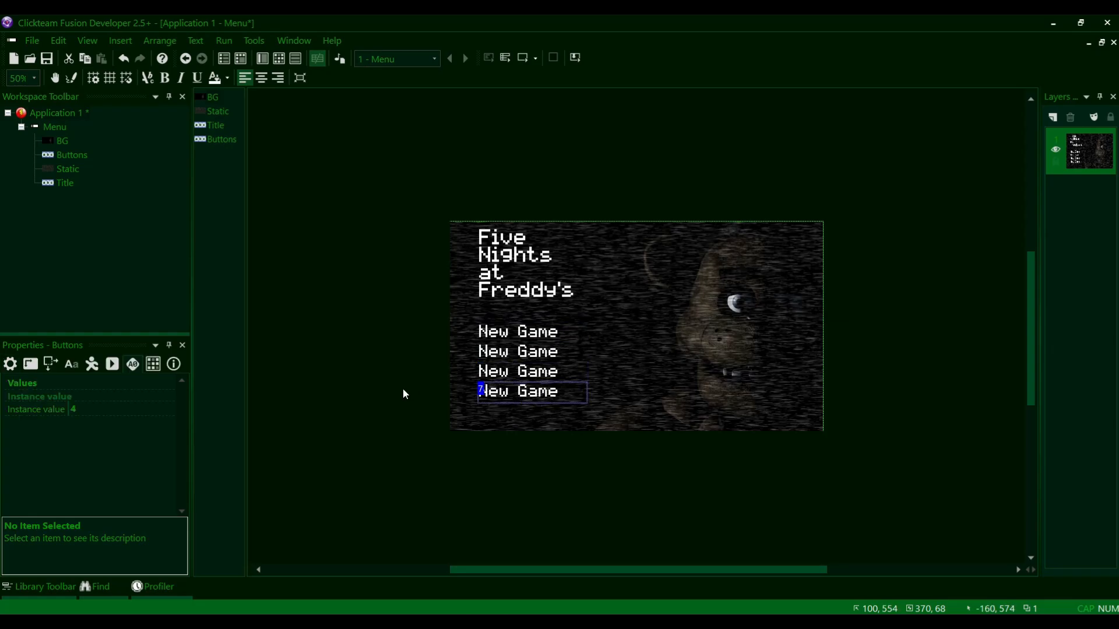
{"action": "left_click", "coordinate": [404, 389]}
{"action": "left_click", "coordinate": [484, 332]}
{"action": "left_click", "coordinate": [499, 356]}
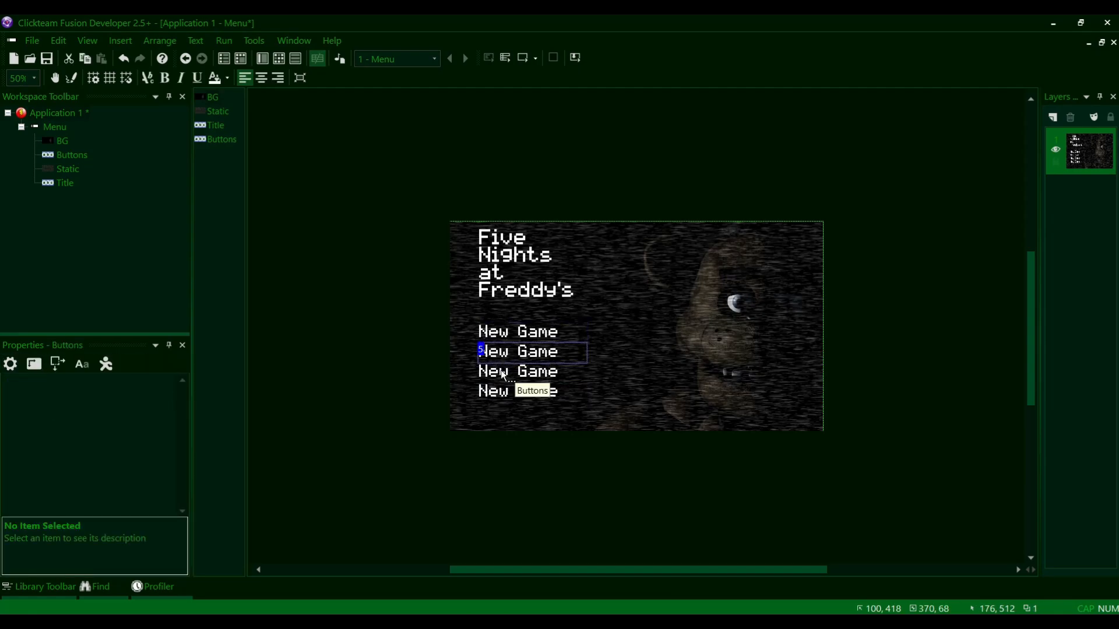
{"action": "left_click", "coordinate": [502, 373]}
{"action": "left_click", "coordinate": [505, 390]}
{"action": "left_click", "coordinate": [504, 378]}
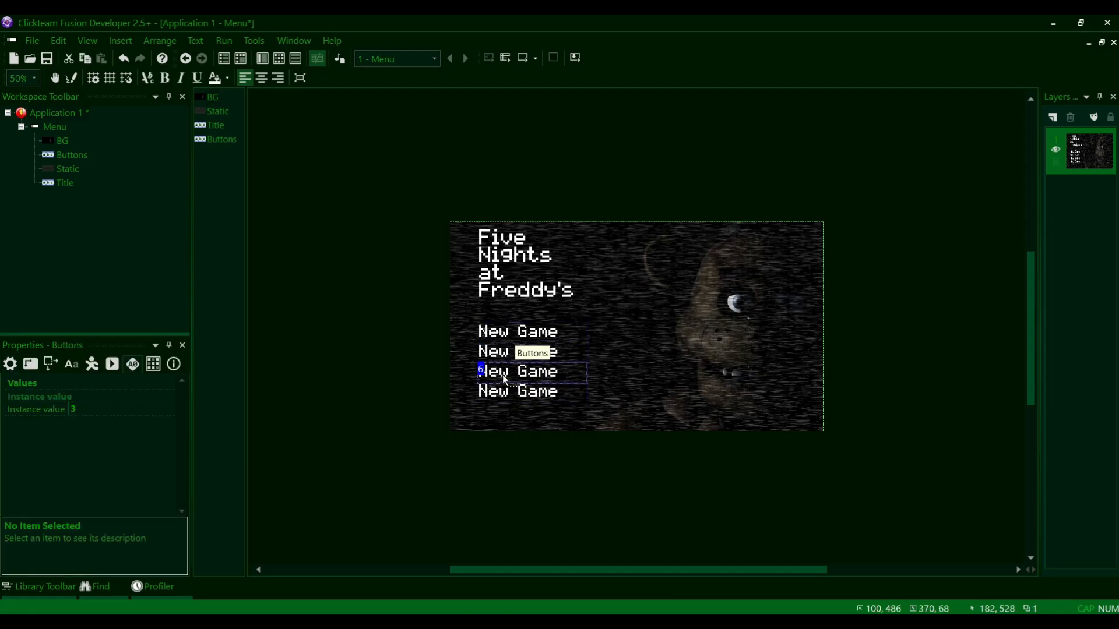
{"action": "left_click", "coordinate": [500, 335]}
{"action": "left_click", "coordinate": [502, 353]}
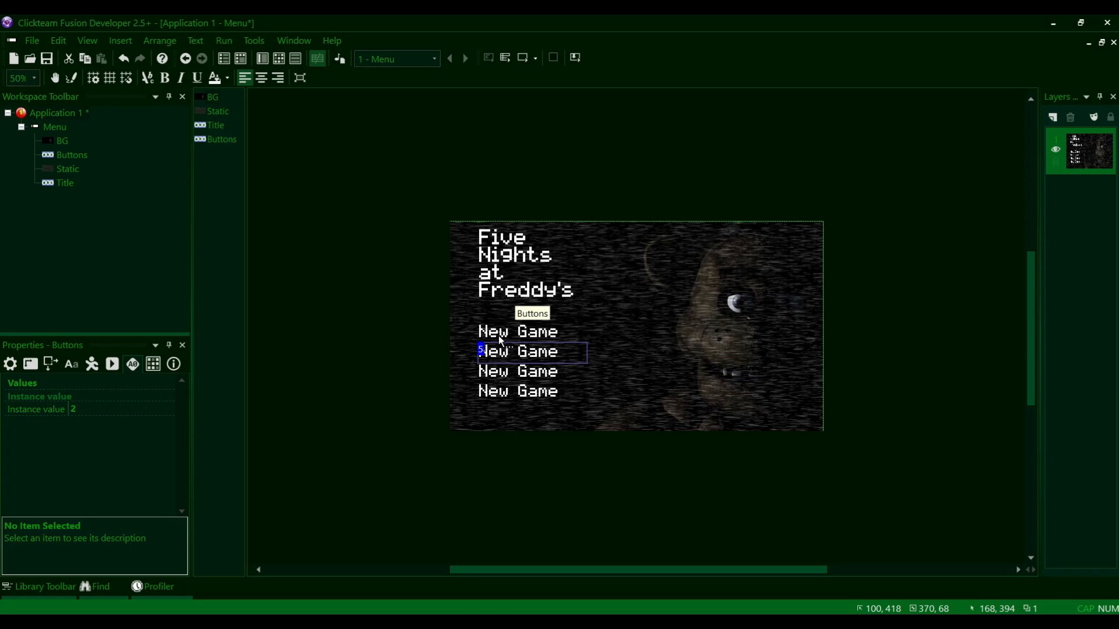
{"action": "left_click", "coordinate": [498, 335]}
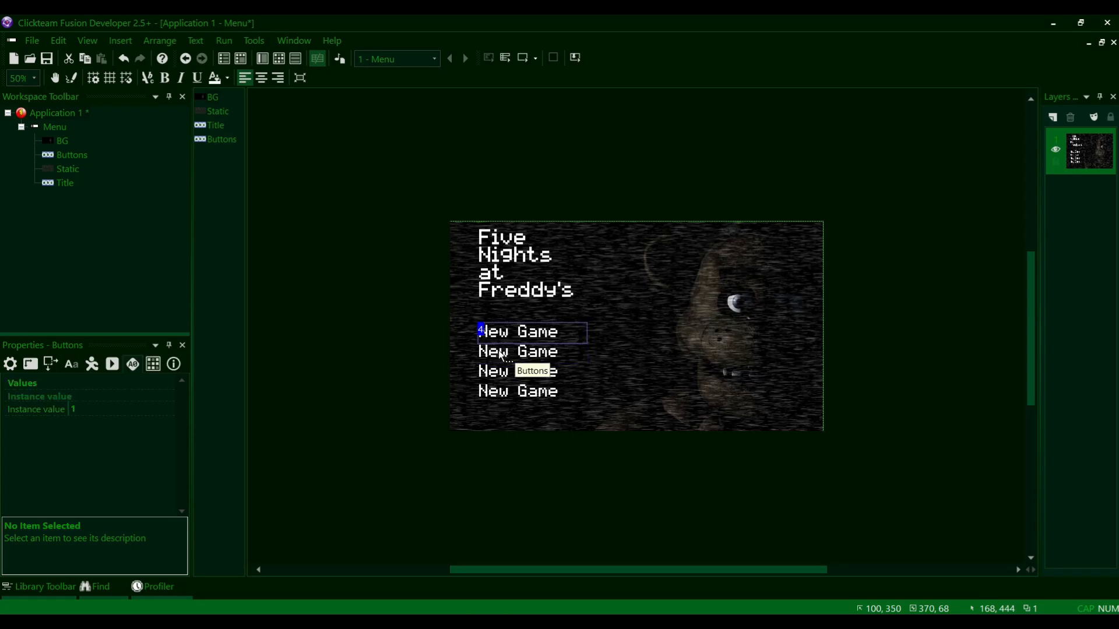
{"action": "left_click", "coordinate": [421, 343]}
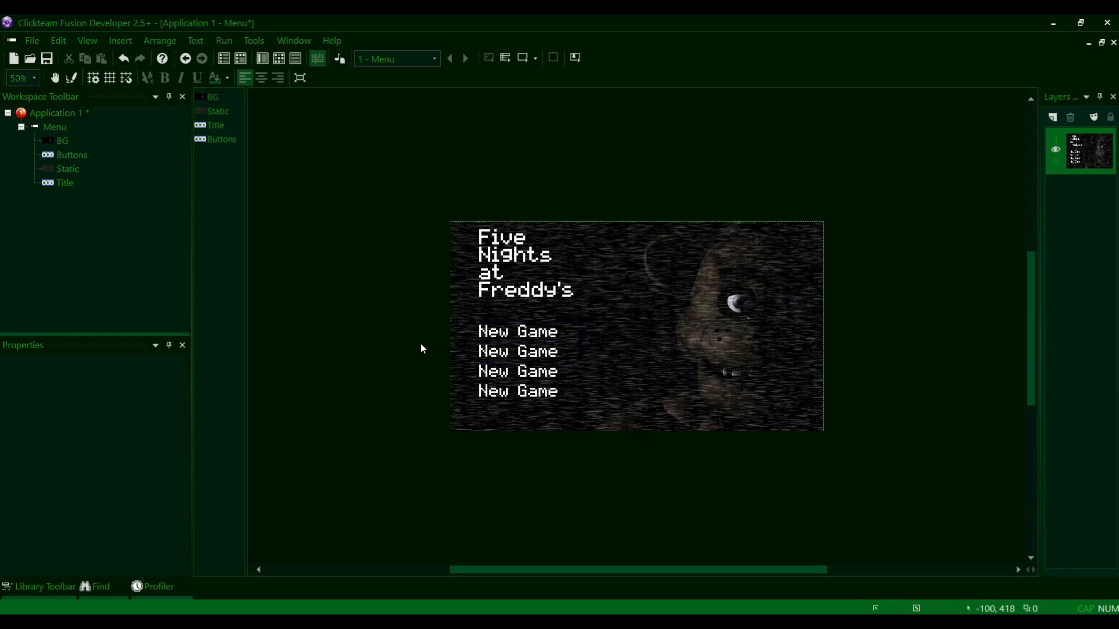
{"action": "left_click", "coordinate": [519, 333]}
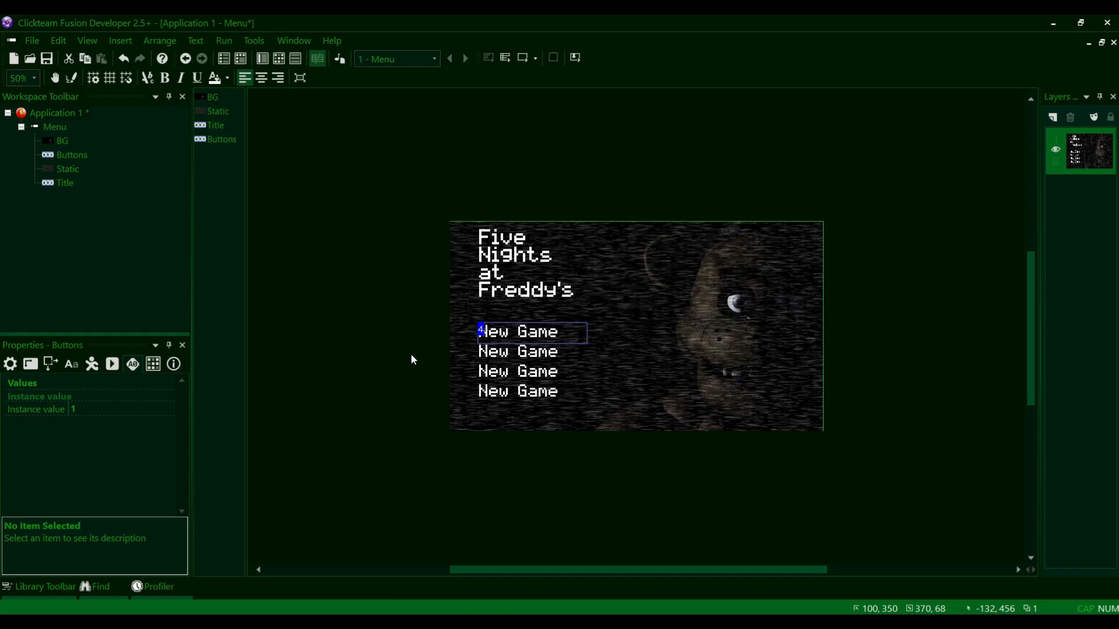
{"action": "left_click", "coordinate": [515, 352]}
{"action": "left_click", "coordinate": [501, 373]}
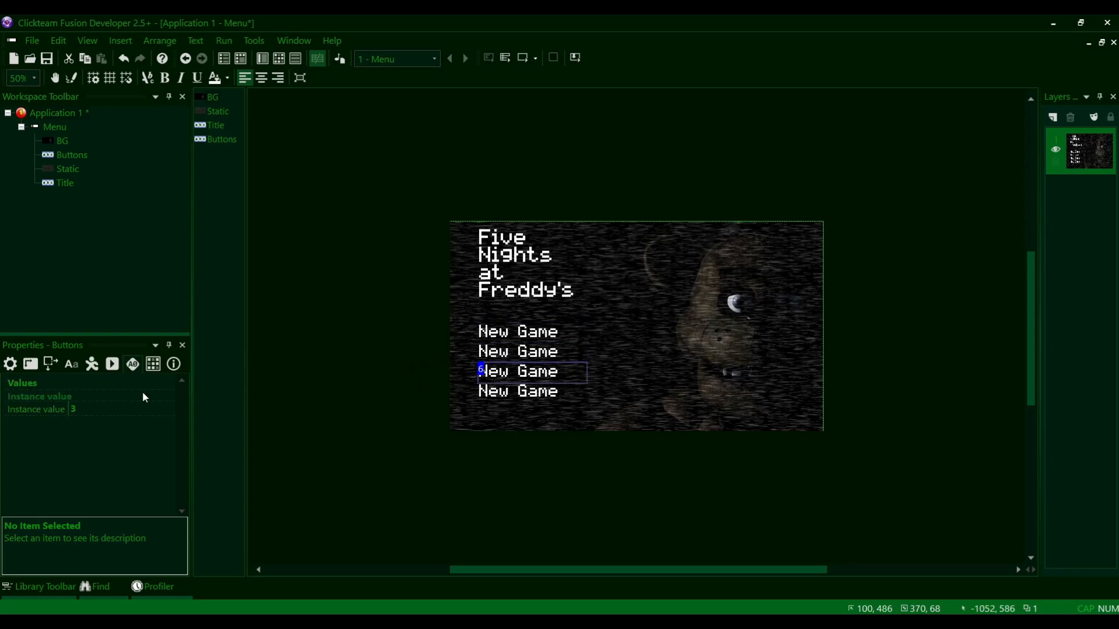
{"action": "left_click", "coordinate": [493, 399]}
{"action": "left_click", "coordinate": [457, 372]}
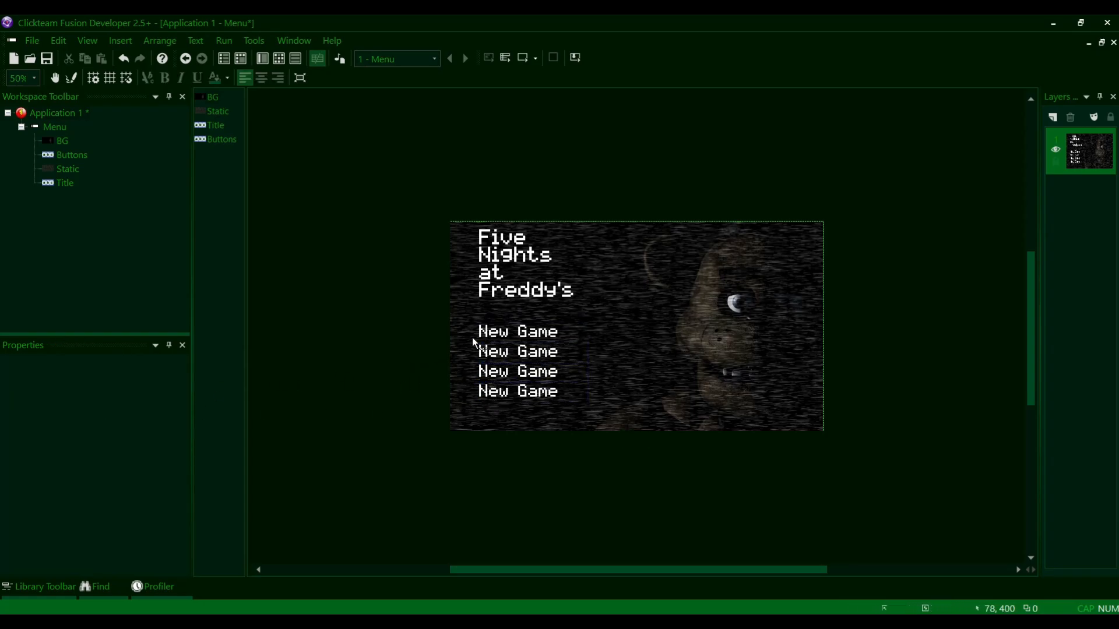
- Compare the Buttons paragraph list on the first instance with the instance value of the second instance
{"action": "left_click", "coordinate": [504, 334]}
{"action": "left_click", "coordinate": [72, 364]}
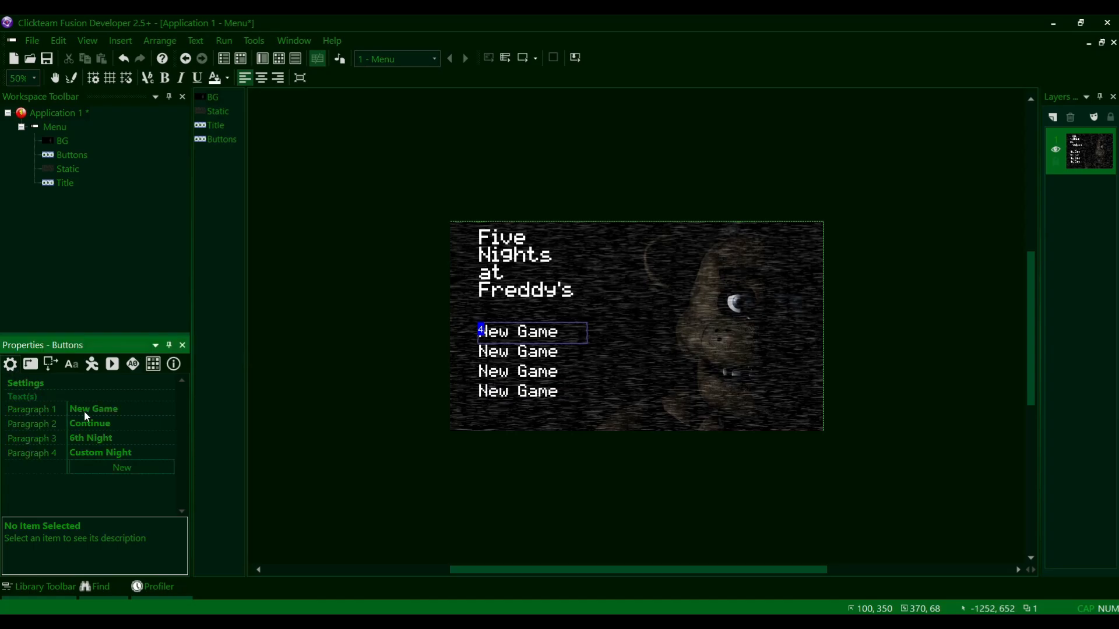
{"action": "left_click", "coordinate": [58, 411]}
{"action": "mouse_move", "coordinate": [58, 410]}
{"action": "left_mouse_down"}
{"action": "mouse_move", "coordinate": [47, 453]}
{"action": "mouse_move", "coordinate": [48, 426]}
{"action": "mouse_move", "coordinate": [70, 414]}
{"action": "left_mouse_up"}
{"action": "left_click", "coordinate": [512, 353]}
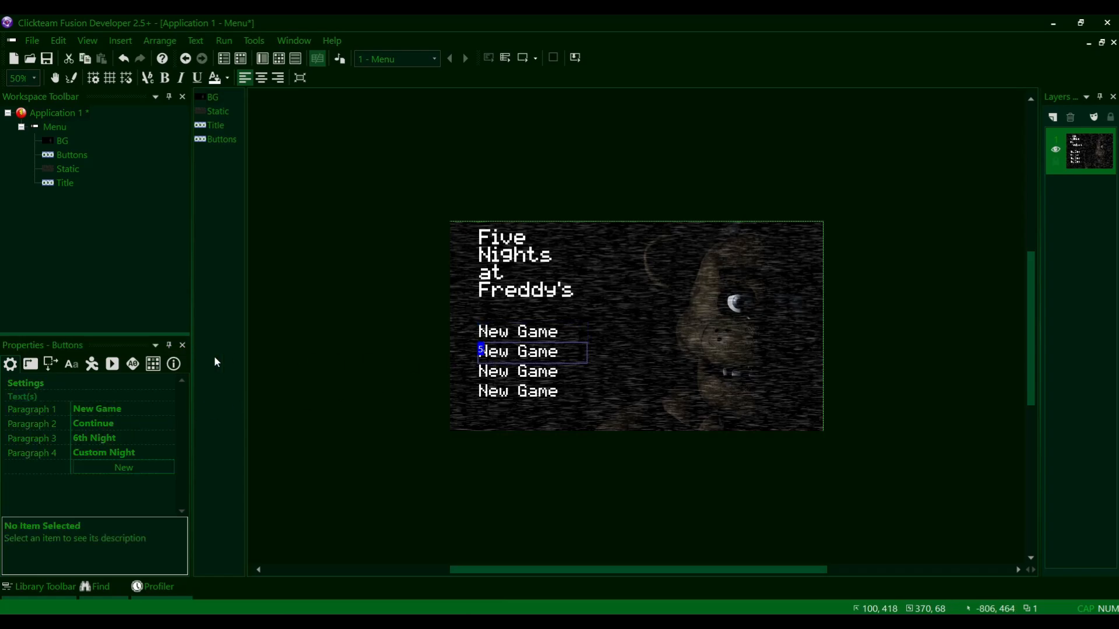
{"action": "left_click", "coordinate": [151, 367]}
{"action": "left_click", "coordinate": [134, 364]}
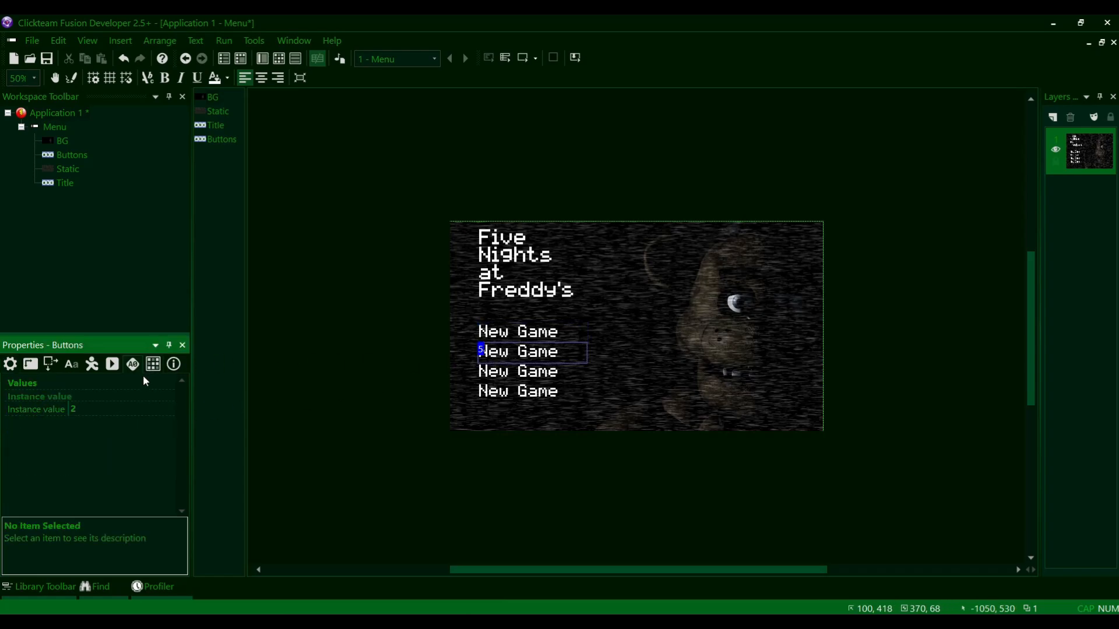
{"action": "left_click", "coordinate": [374, 341]}
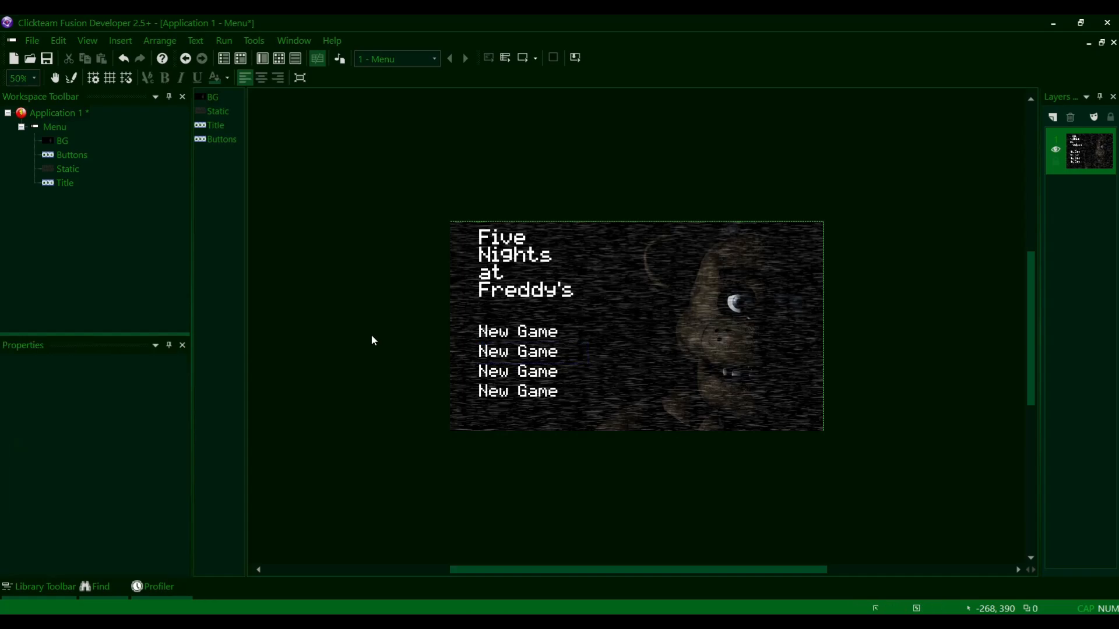
- Add a Start of Frame event in the Menu frame's event list and move it above all the other events
{"action": "left_click", "coordinate": [295, 58]}
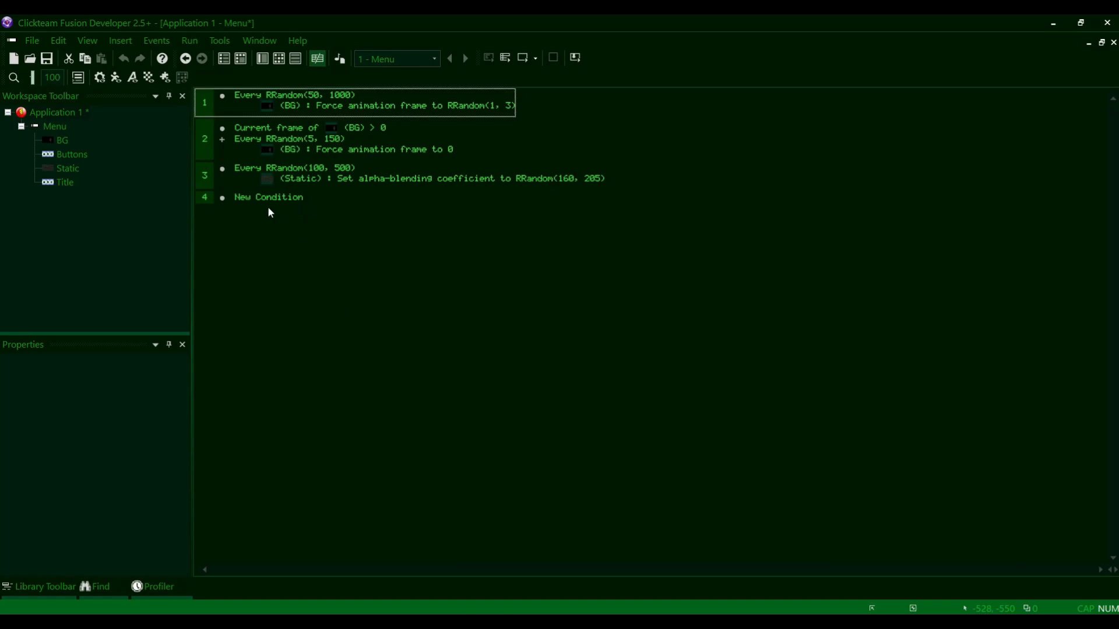
{"action": "double_click", "coordinate": [247, 198]}
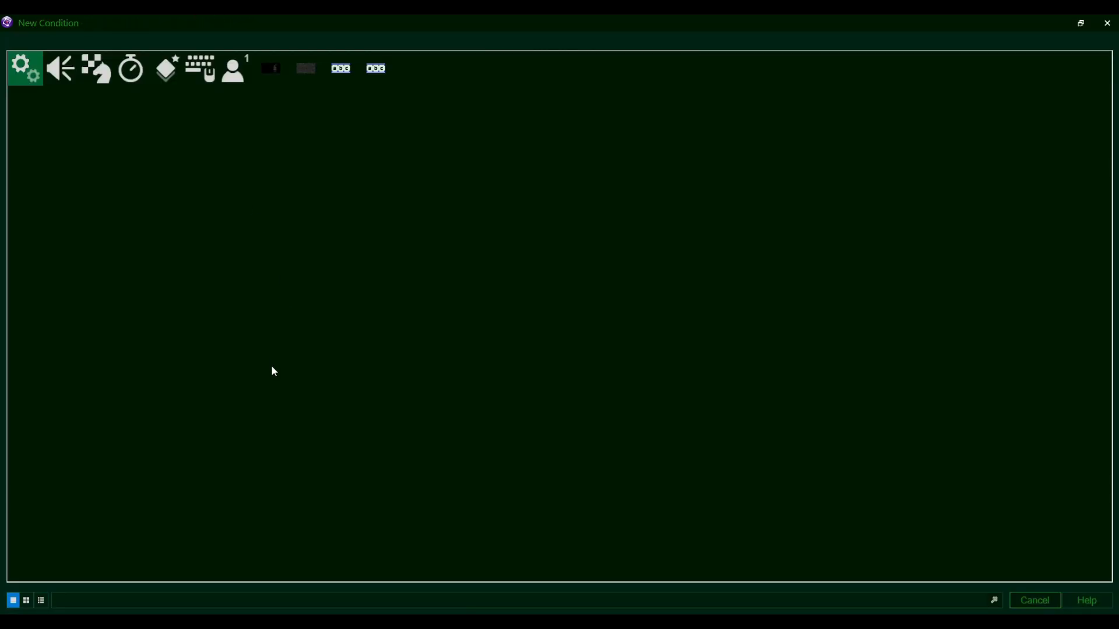
{"action": "left_click", "coordinate": [96, 70]}
{"action": "left_click", "coordinate": [120, 82]}
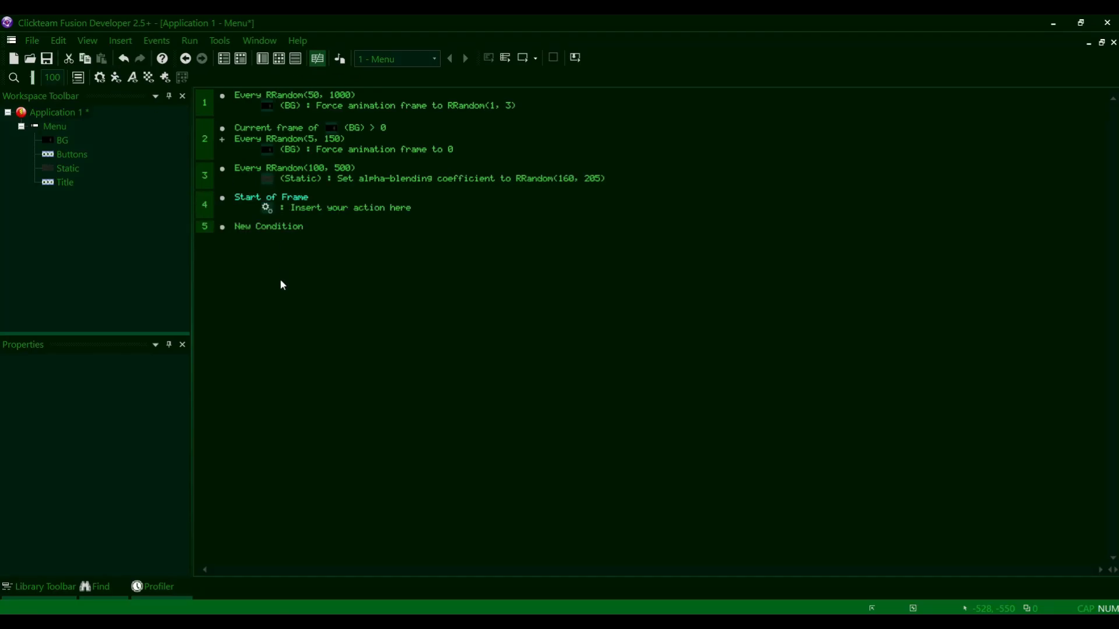
{"action": "left_click_drag", "start_coordinate": [204, 204], "coordinate": [208, 102]}
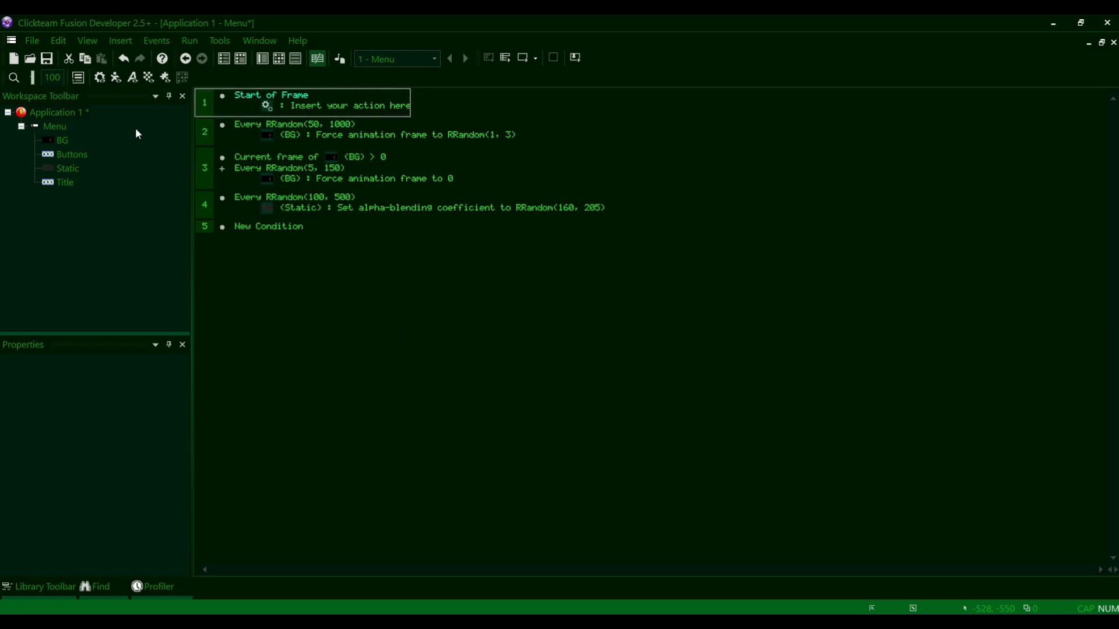
{"action": "left_click", "coordinate": [207, 175]}
{"action": "left_click", "coordinate": [202, 204]}
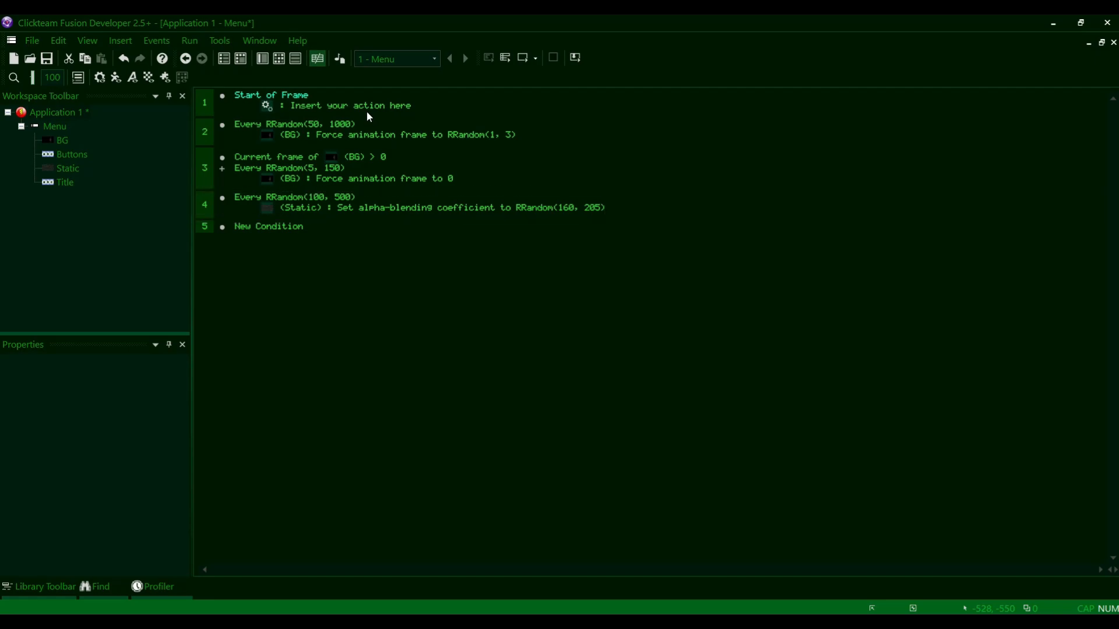
- Insert a Set paragraph action for the Buttons object in the Start of Frame event
{"action": "left_click", "coordinate": [319, 109]}
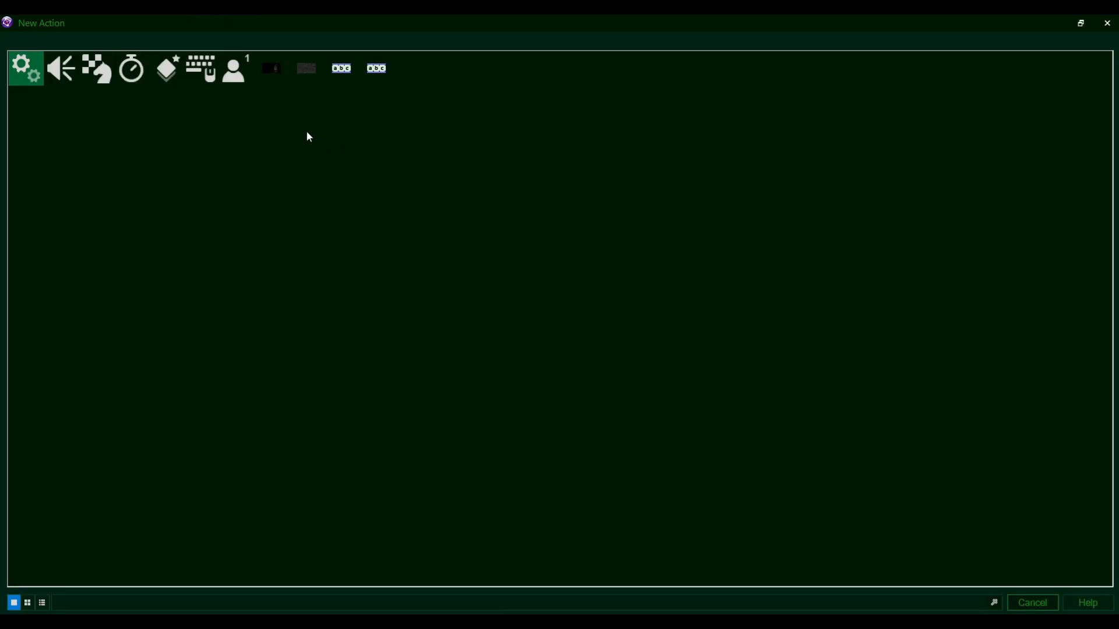
{"action": "left_click", "coordinate": [371, 72]}
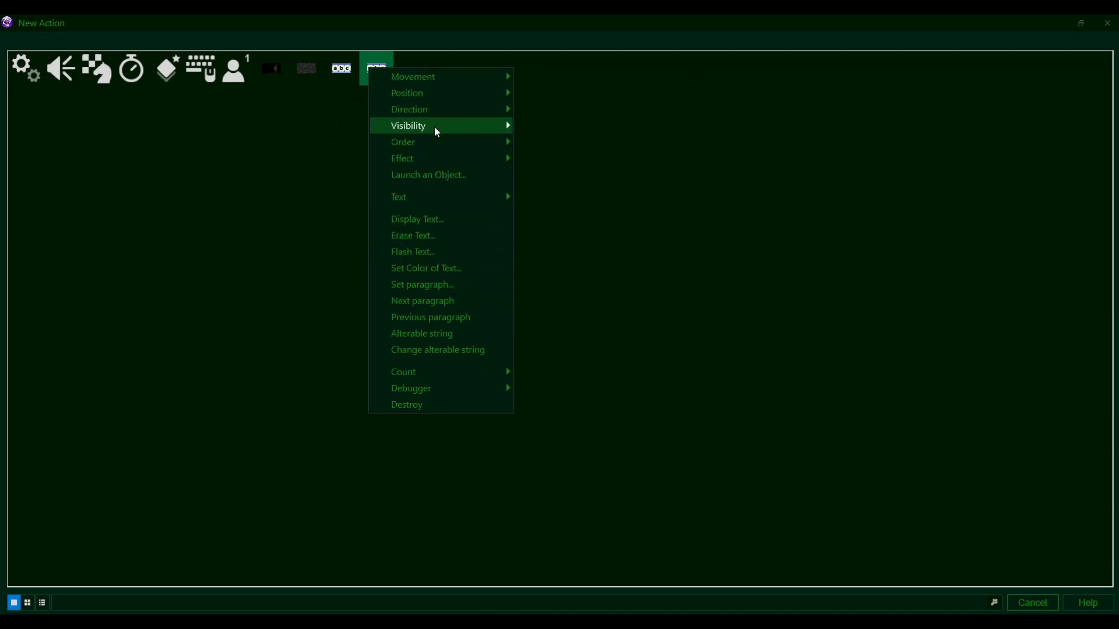
{"action": "left_click", "coordinate": [444, 284]}
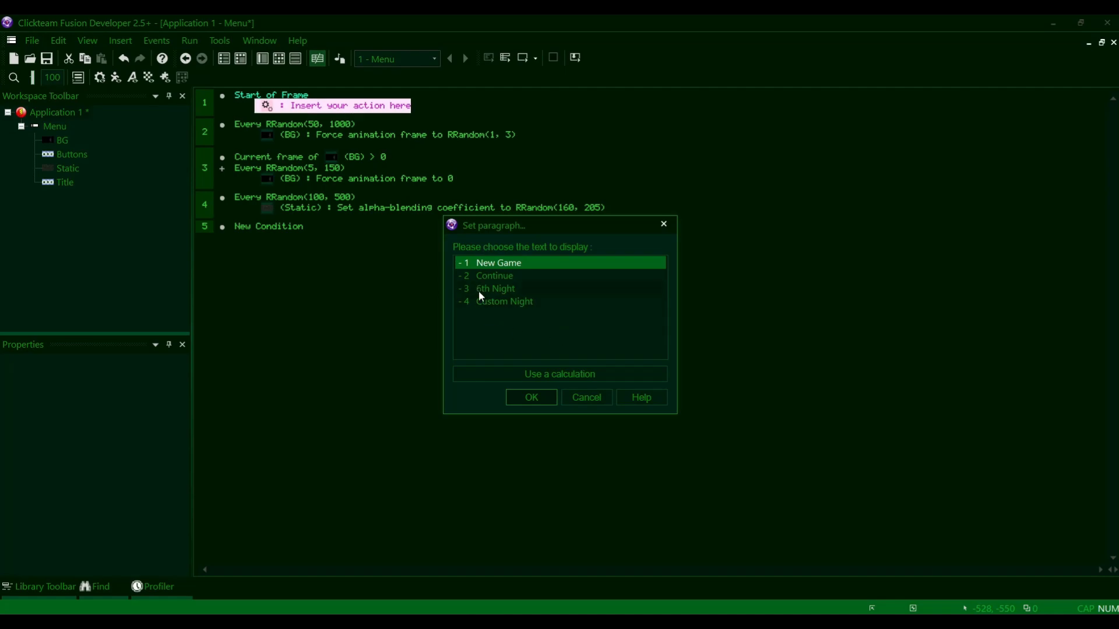
- Review the New Game, Continue, 6th Night and Custom Night paragraphs offered for display
{"action": "left_click", "coordinate": [484, 277]}
{"action": "left_click", "coordinate": [489, 301]}
{"action": "left_click", "coordinate": [491, 288]}
{"action": "left_click", "coordinate": [489, 265]}
{"action": "left_click", "coordinate": [491, 288]}
{"action": "left_click", "coordinate": [491, 299]}
{"action": "left_click", "coordinate": [493, 287]}
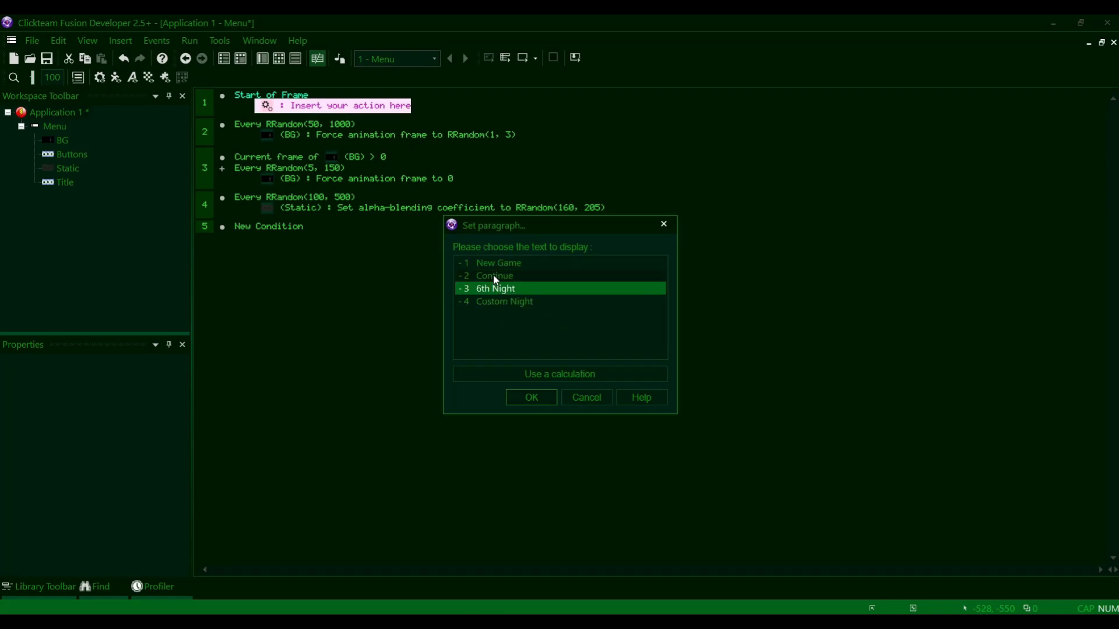
{"action": "left_click", "coordinate": [493, 265]}
{"action": "left_click", "coordinate": [495, 276]}
{"action": "left_click", "coordinate": [493, 301]}
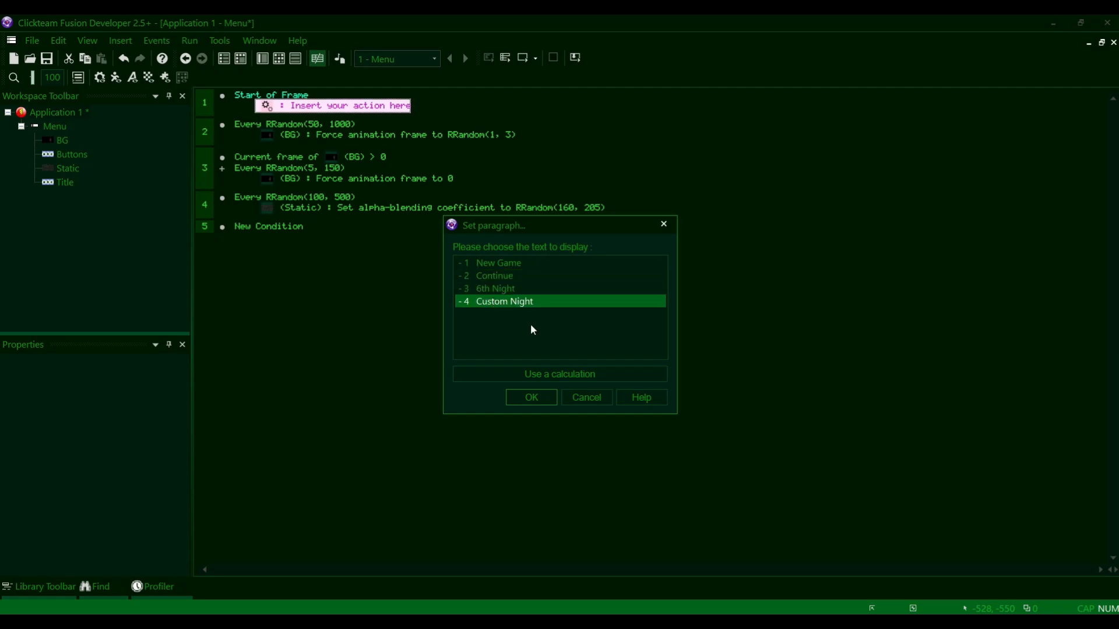
- Switch the paragraph choice to a calculation and clear the default expression
{"action": "left_click", "coordinate": [560, 377]}
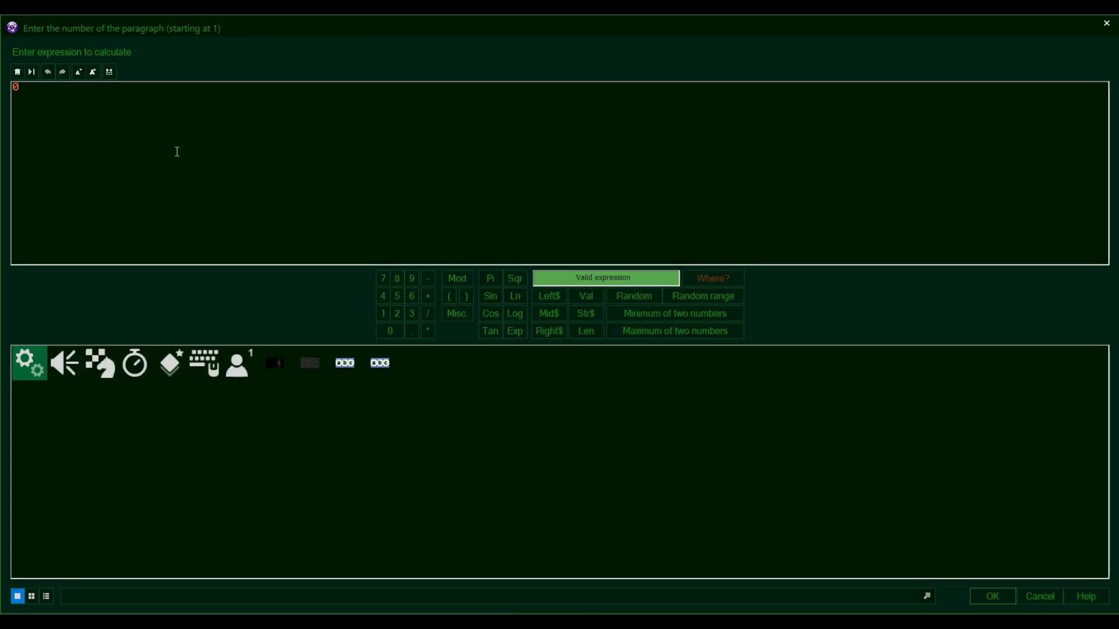
{"action": "key", "text": "BackSpace"}
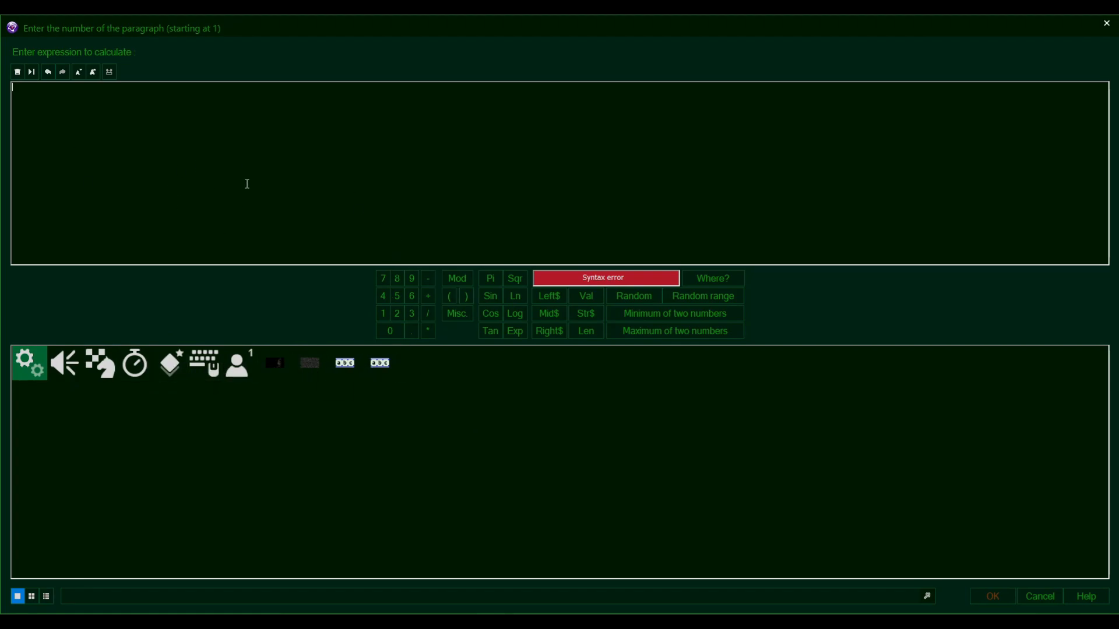
{"action": "left_click", "coordinate": [200, 376]}
{"action": "right_click", "coordinate": [167, 371]}
{"action": "right_click", "coordinate": [143, 368]}
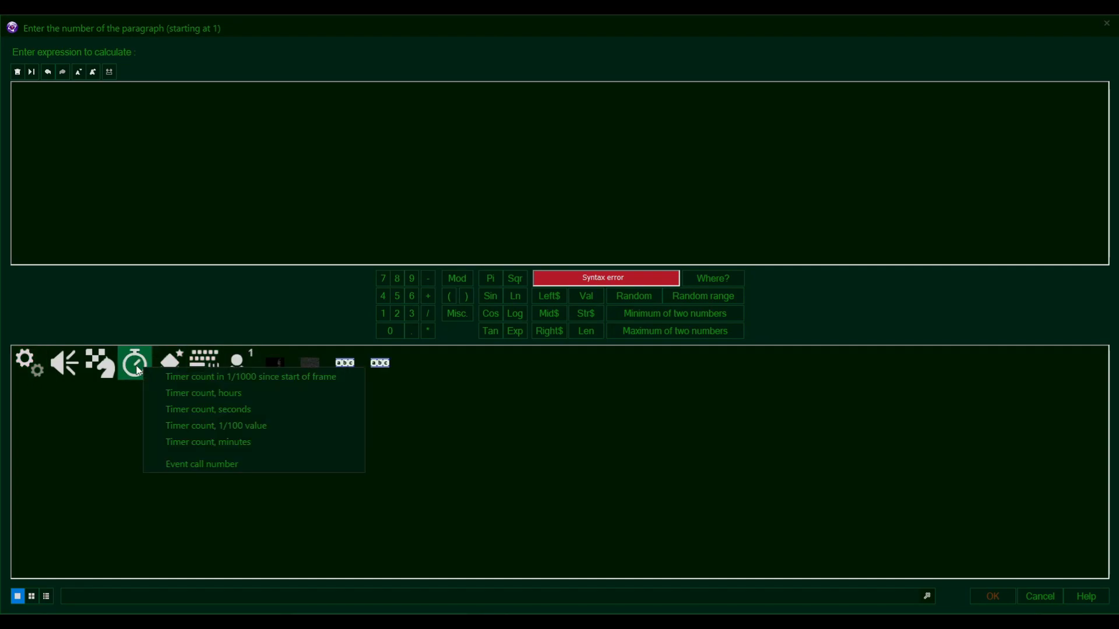
{"action": "right_click", "coordinate": [110, 362]}
{"action": "left_click", "coordinate": [64, 366]}
{"action": "left_click", "coordinate": [36, 359]}
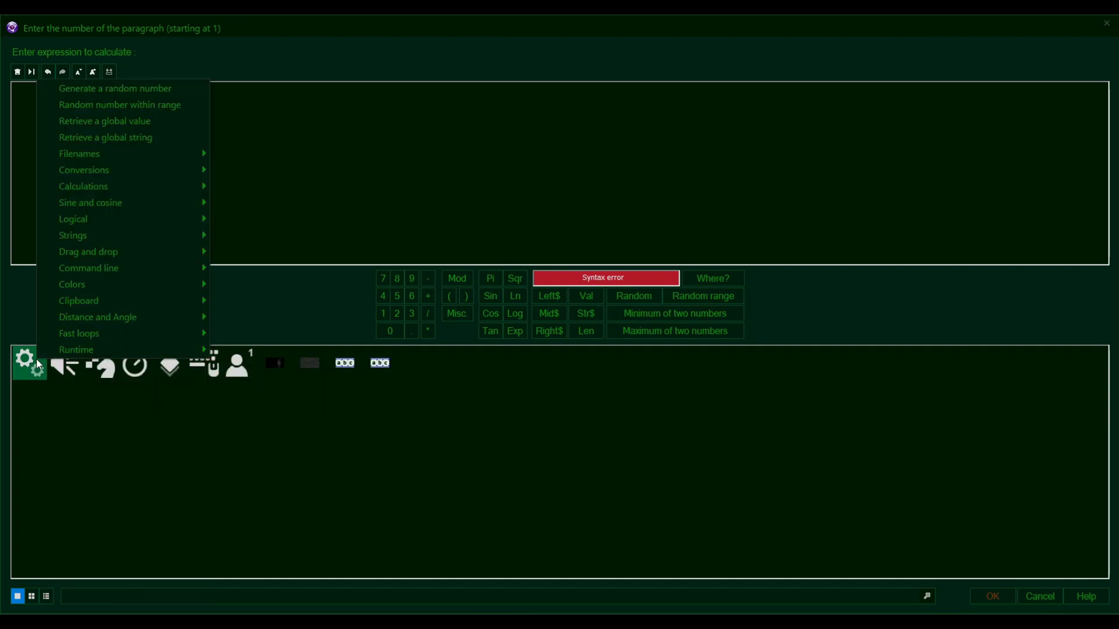
{"action": "mouse_move", "coordinate": [122, 152]}
{"action": "mouse_move", "coordinate": [135, 203]}
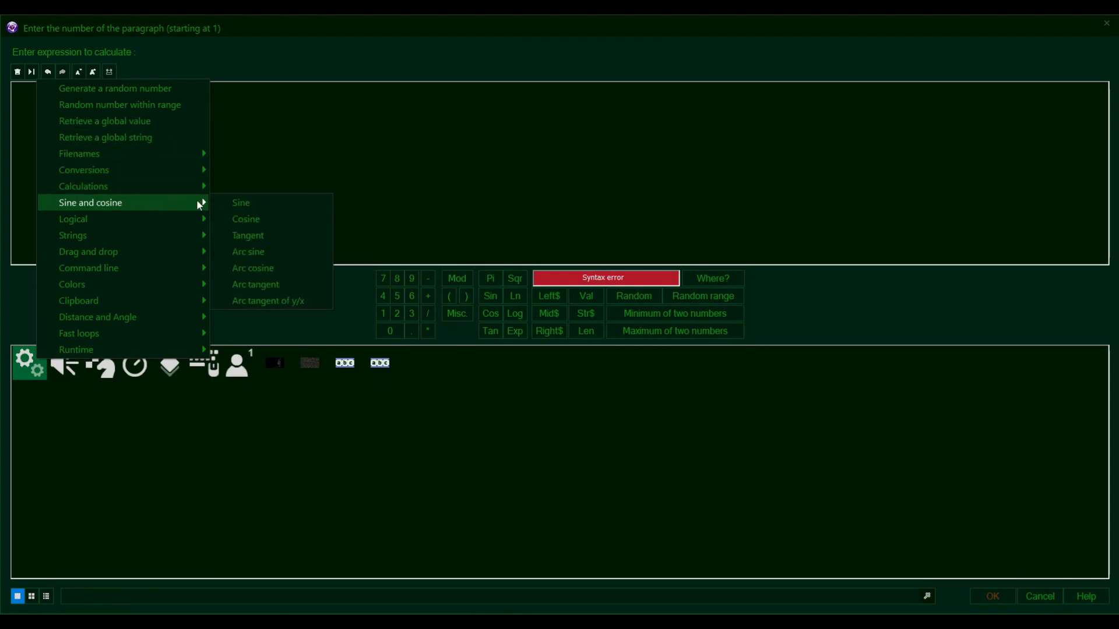
{"action": "left_click", "coordinate": [255, 441]}
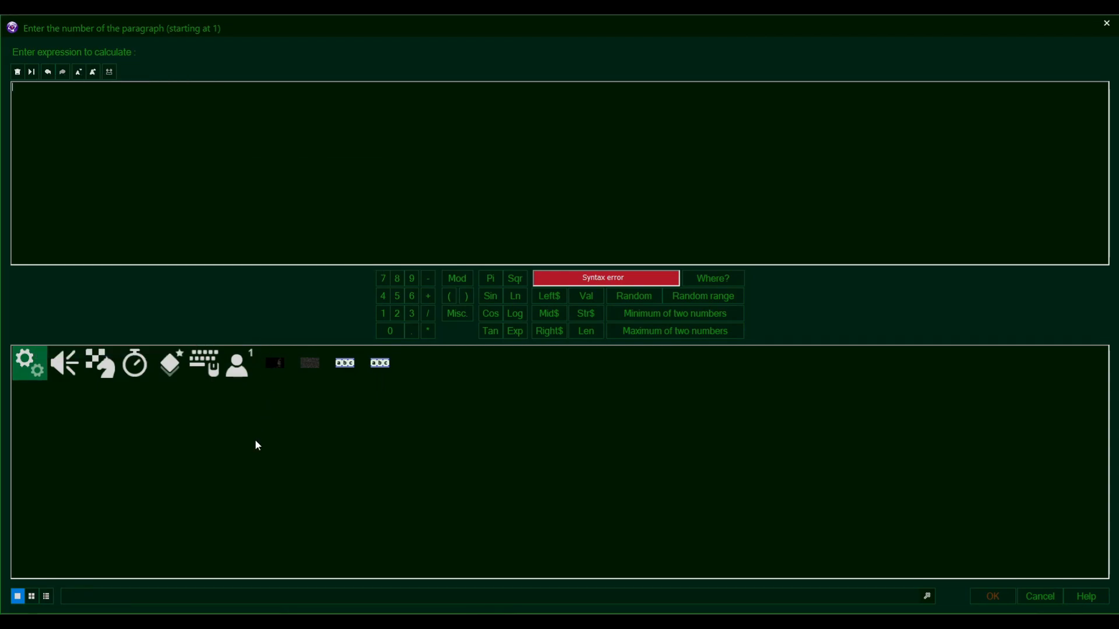
{"action": "left_click", "coordinate": [33, 367]}
{"action": "mouse_move", "coordinate": [101, 260]}
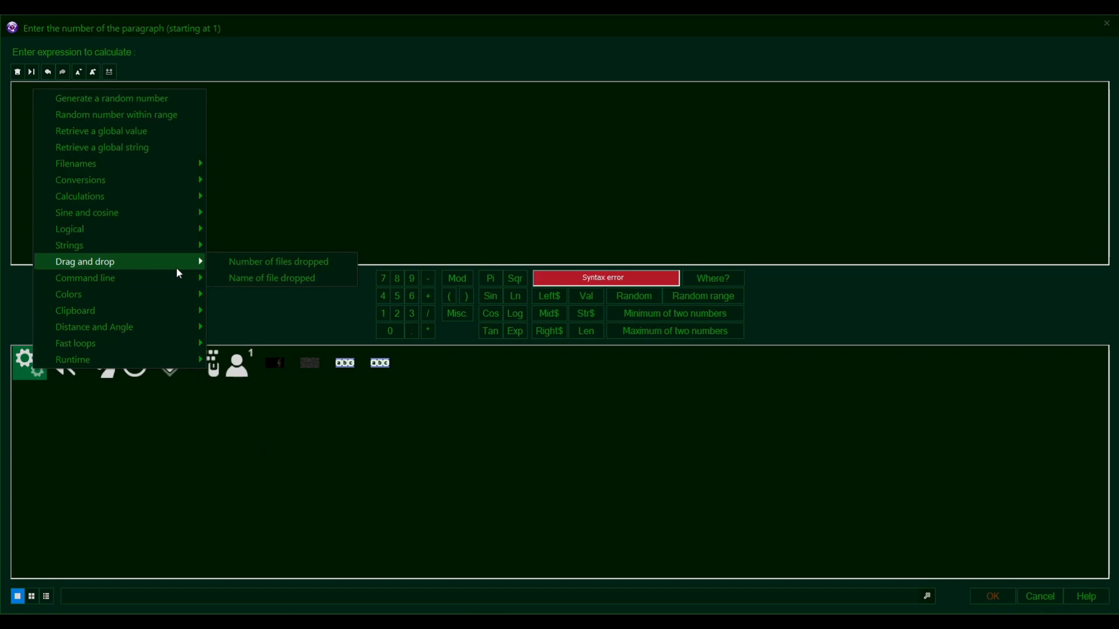
{"action": "mouse_move", "coordinate": [172, 252]}
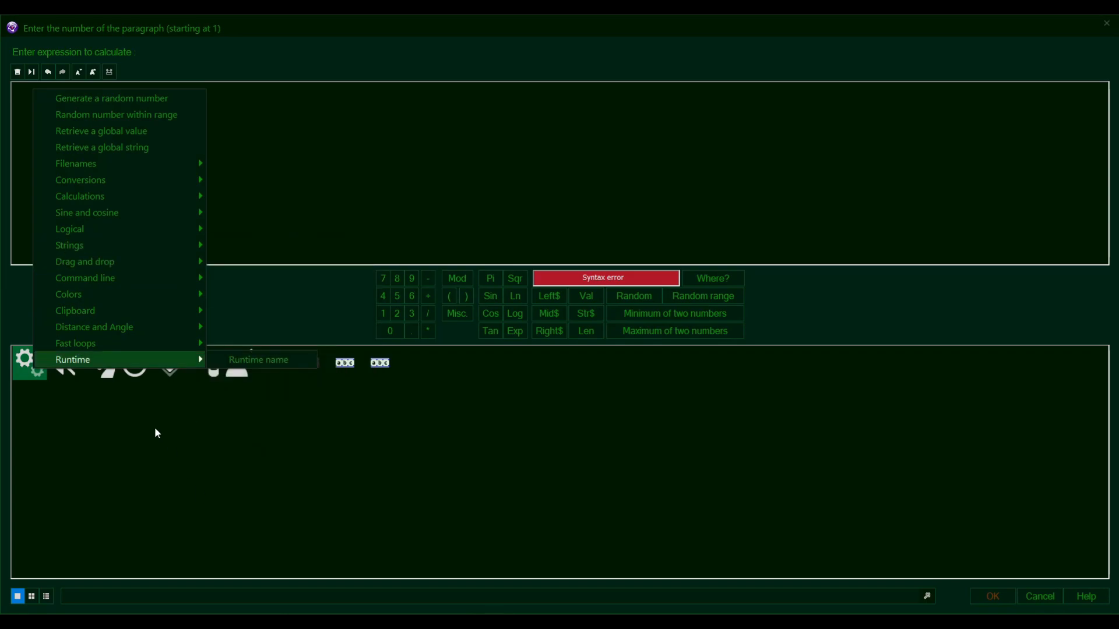
{"action": "mouse_move", "coordinate": [120, 367]}
{"action": "left_click", "coordinate": [196, 441]}
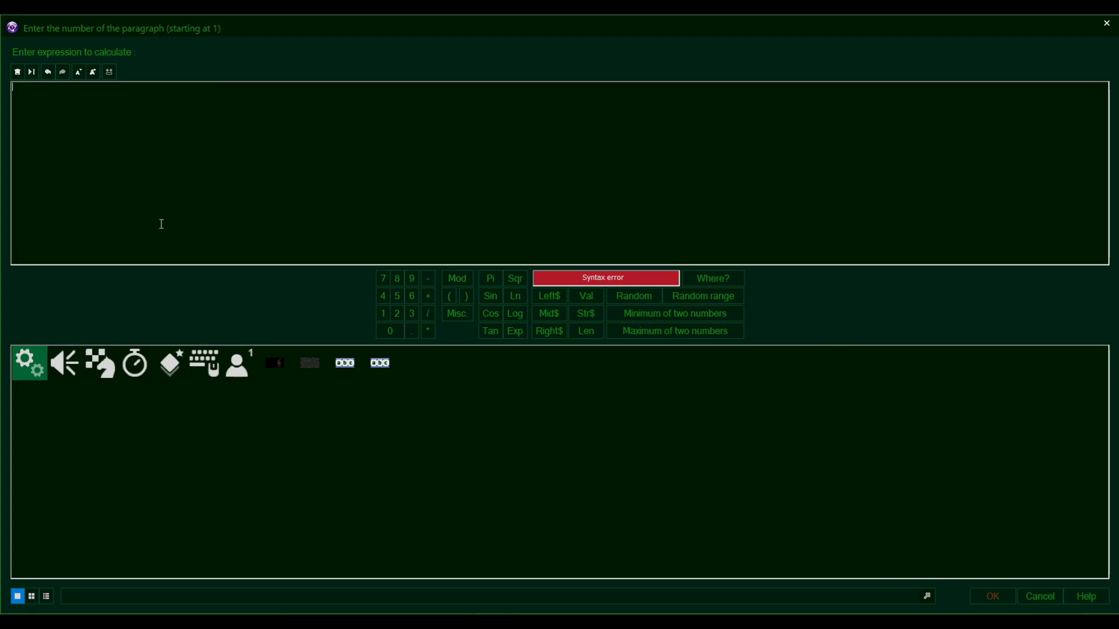
- Set the displayed paragraph expression to the Buttons object's own instance value and confirm the action
{"action": "left_click", "coordinate": [376, 363]}
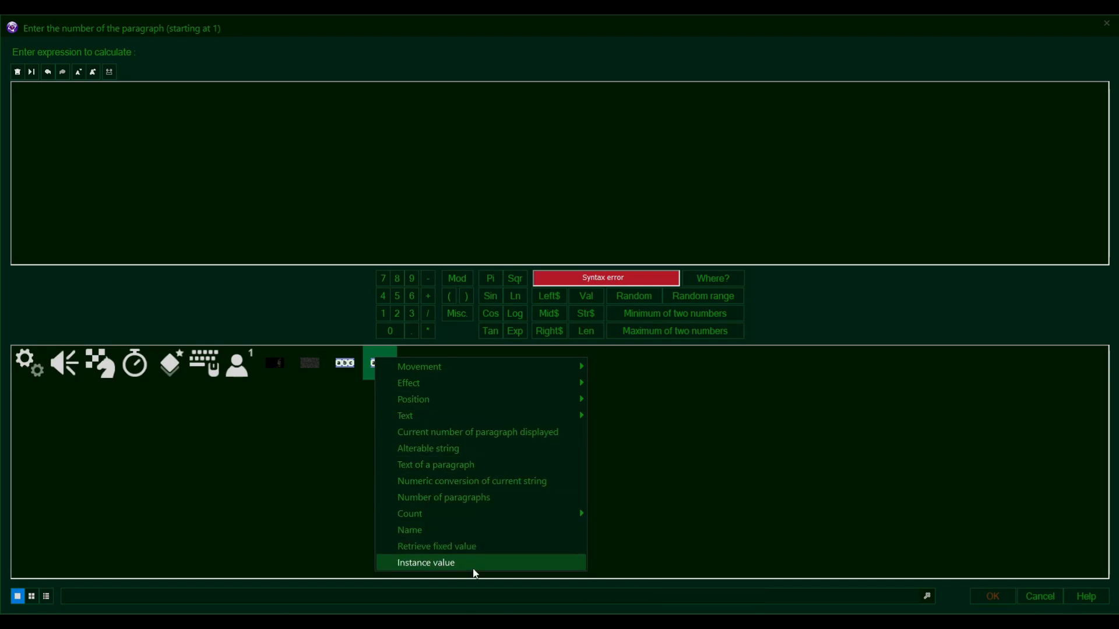
{"action": "left_click", "coordinate": [442, 563]}
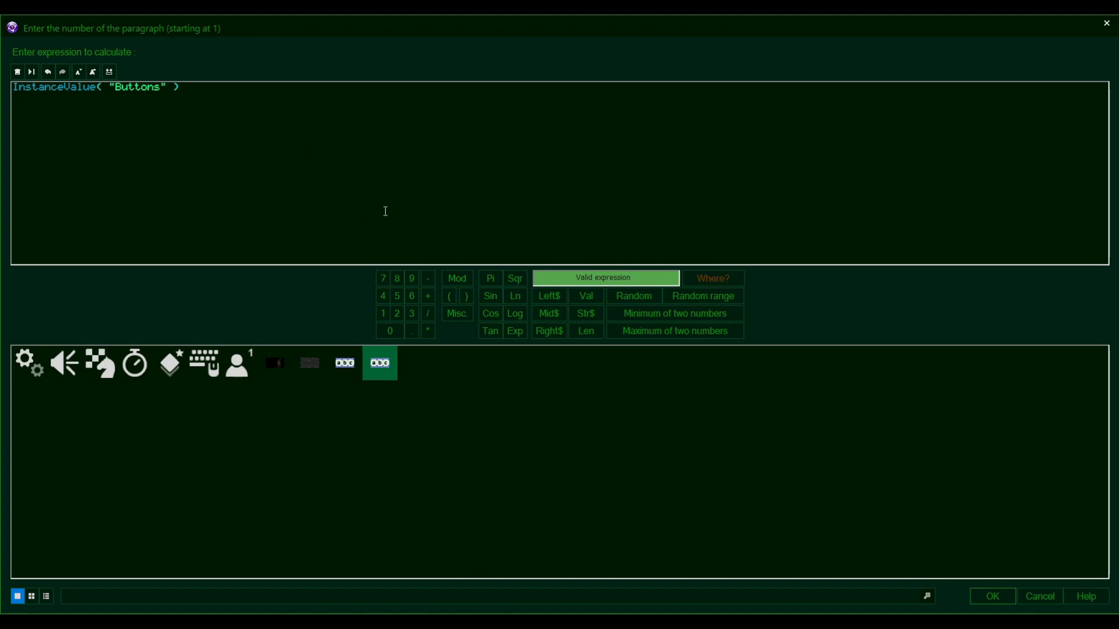
{"action": "key", "text": "Return"}
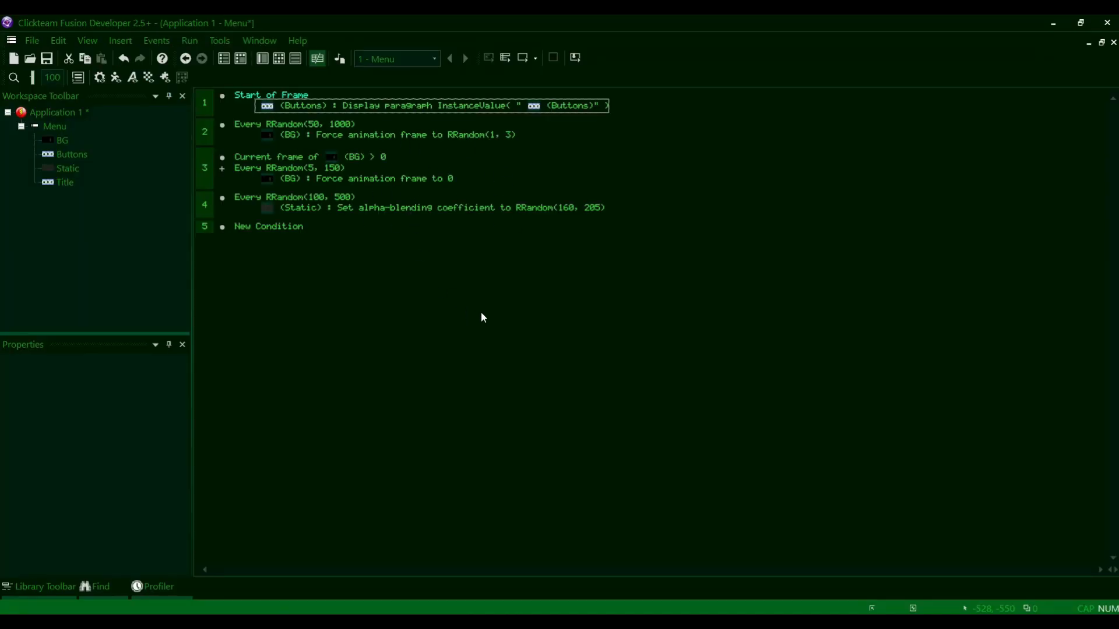
{"action": "left_click", "coordinate": [413, 110]}
- Run the Menu frame to check the text shown on each of the four buttons, and close the preview
{"action": "left_click", "coordinate": [506, 58]}
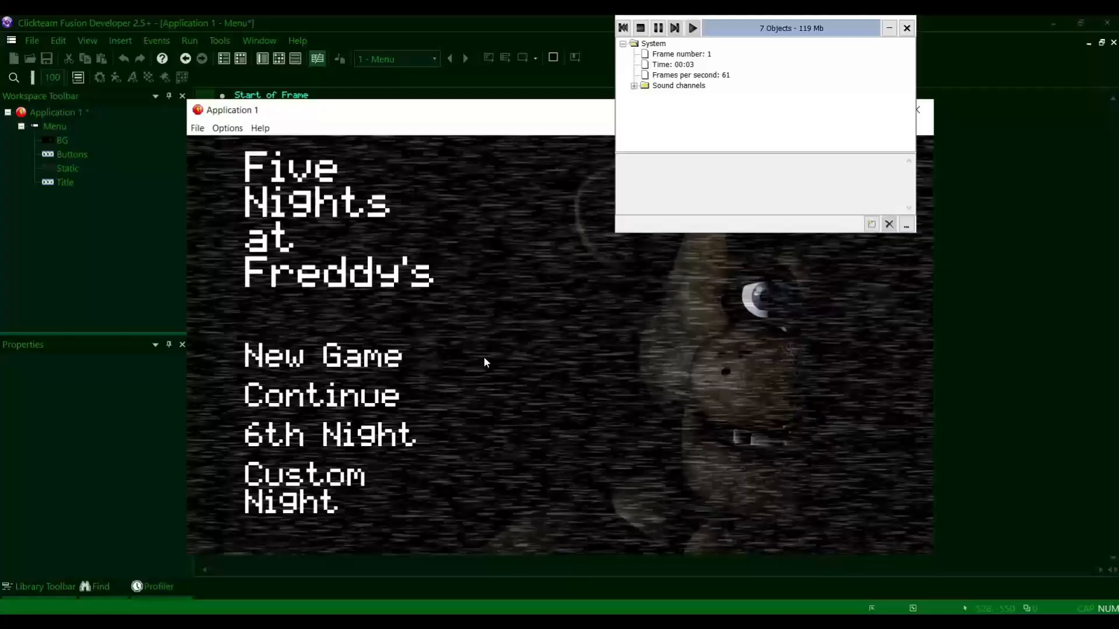
{"action": "left_click", "coordinate": [906, 28]}
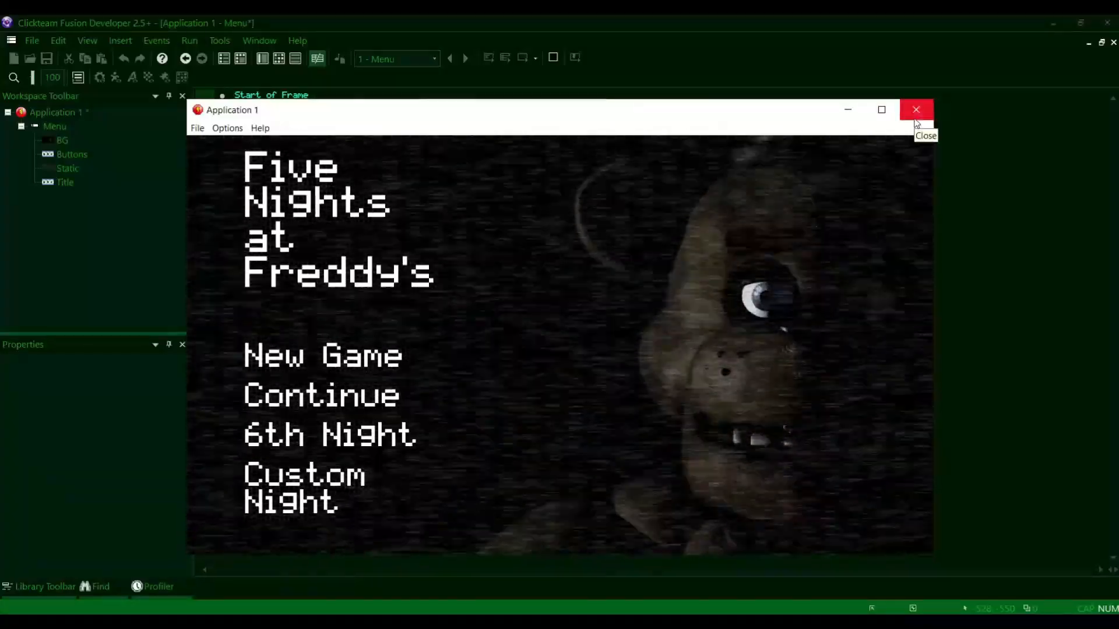
{"action": "left_click", "coordinate": [916, 121]}
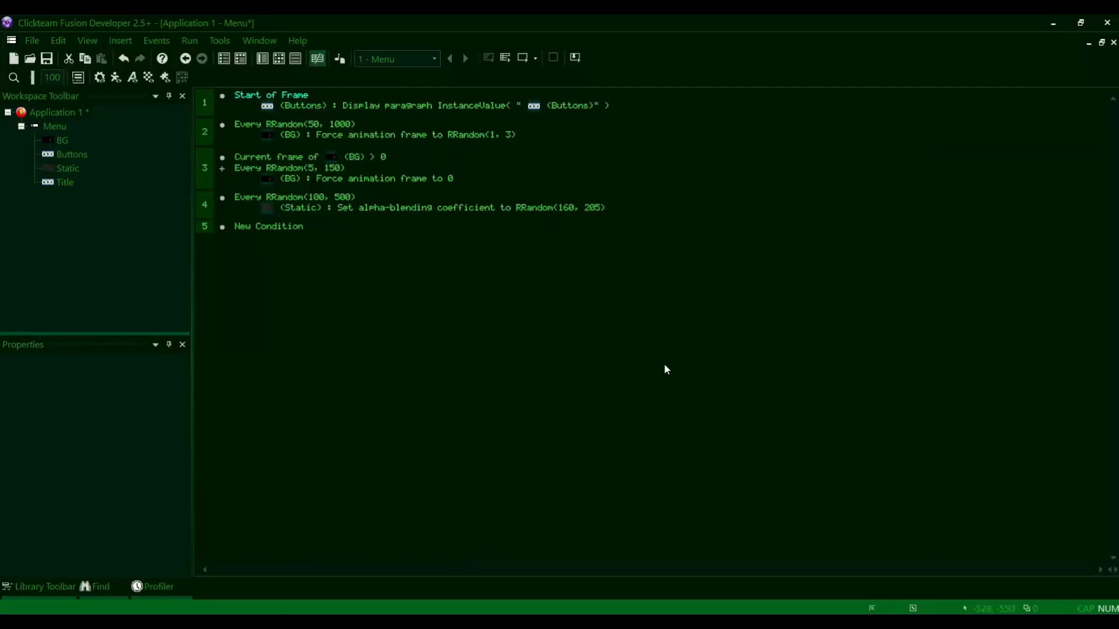
- Widen the Buttons text object in the frame to about 422 px and test-run whether Custom Night fits on one line
{"action": "left_click", "coordinate": [262, 58]}
{"action": "left_click", "coordinate": [512, 388]}
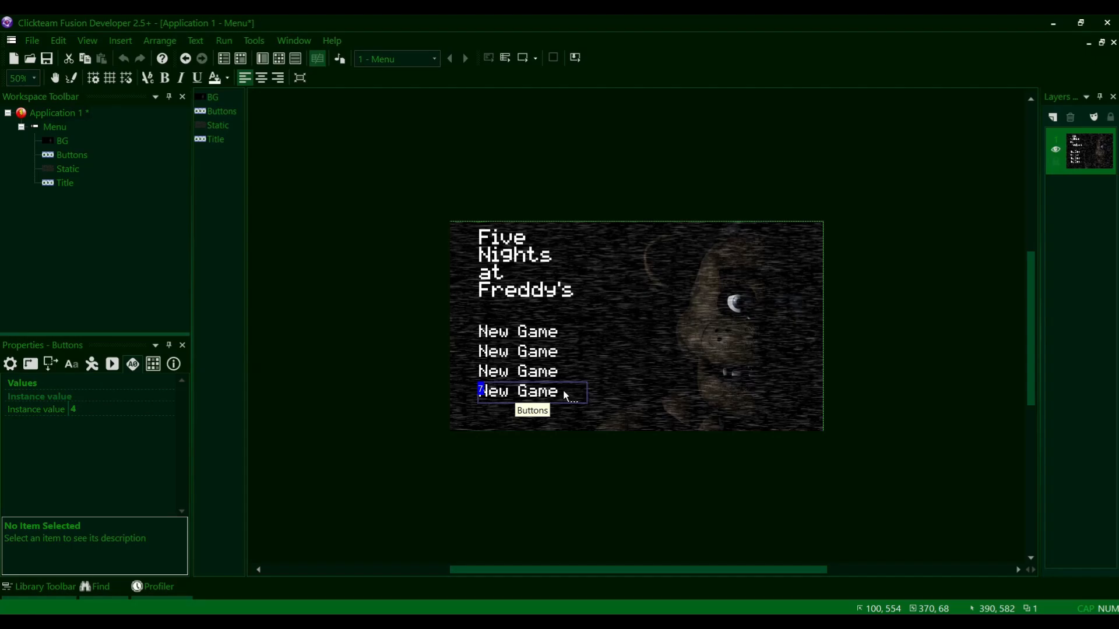
{"action": "left_click", "coordinate": [479, 169]}
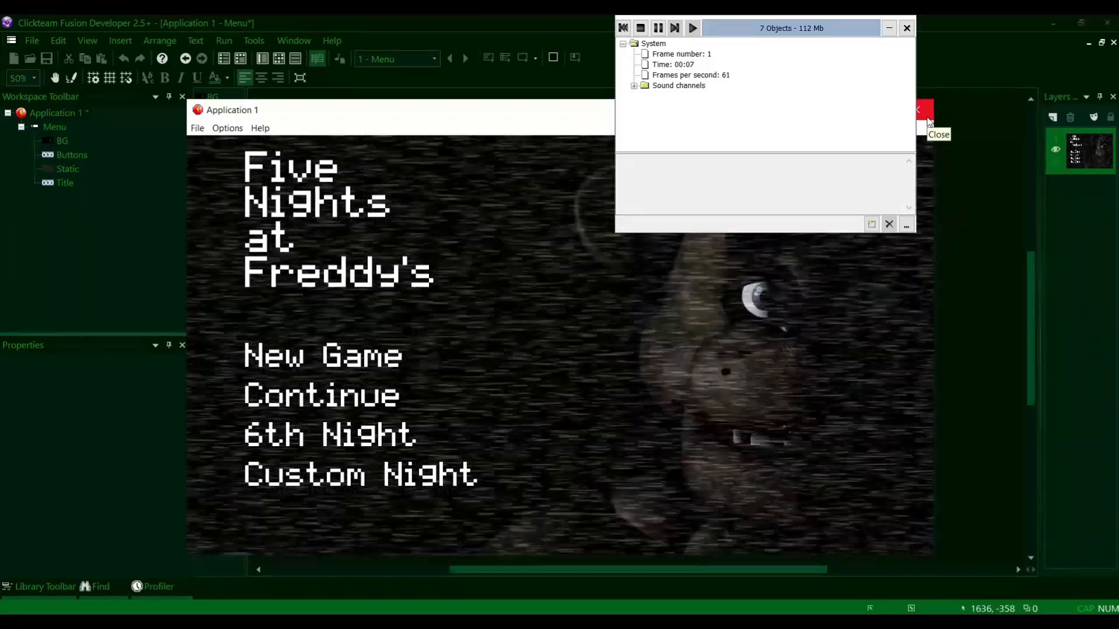
{"action": "left_click", "coordinate": [927, 112]}
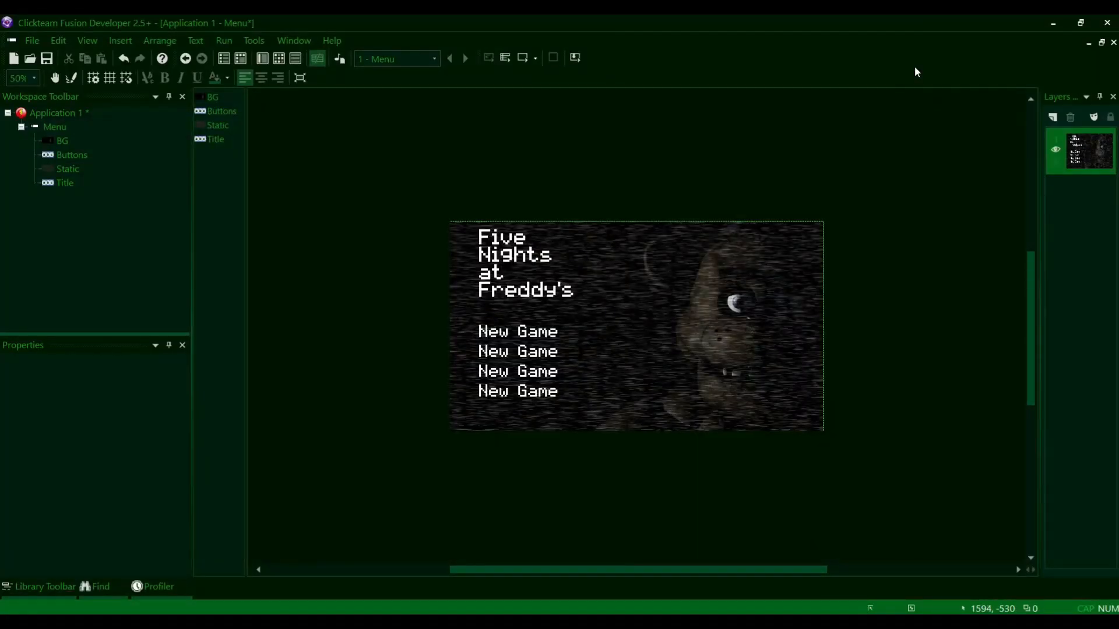
- Nudge the lower three buttons down together to widen the gap beneath the first button
{"action": "left_click", "coordinate": [495, 355]}
{"action": "left_click", "coordinate": [495, 372], "text": "shift"}
{"action": "left_click", "coordinate": [509, 390], "text": "shift"}
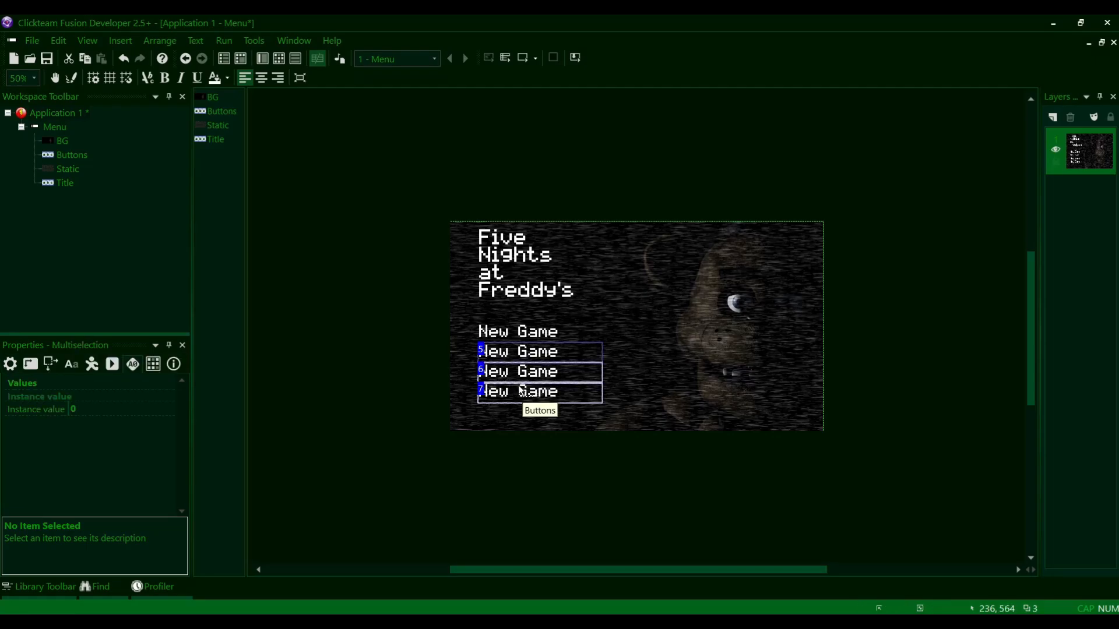
{"action": "key", "text": "Down"}
{"action": "key", "text": "Down"}
{"action": "key", "text": "Down"}
{"action": "key", "text": "Down"}
{"action": "key", "text": "Down"}
{"action": "key", "text": "Down"}
{"action": "key", "text": "Down"}
{"action": "key", "text": "Down"}
{"action": "key", "text": "Down"}
{"action": "key", "text": "Down"}
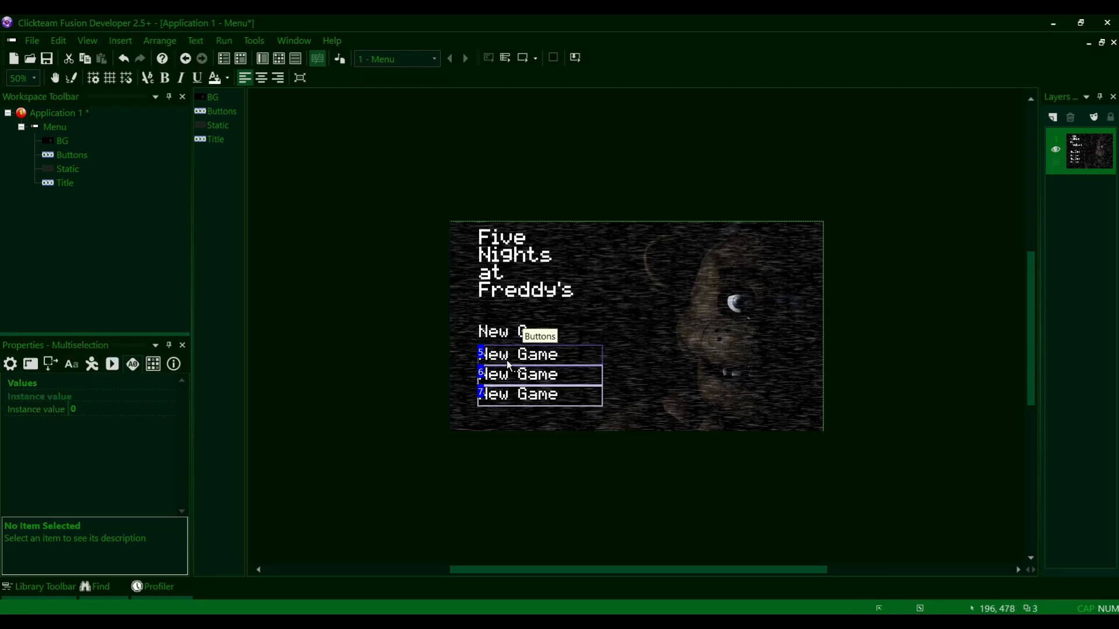
- Nudge only the two lowest buttons down to widen the gap beneath the second button
{"action": "left_click", "coordinate": [507, 363], "text": "shift"}
{"action": "key", "text": "Down"}
{"action": "key", "text": "Down"}
{"action": "key", "text": "Down"}
{"action": "key", "text": "Down"}
{"action": "key", "text": "Down"}
{"action": "key", "text": "Down"}
{"action": "key", "text": "Down"}
{"action": "key", "text": "Down"}
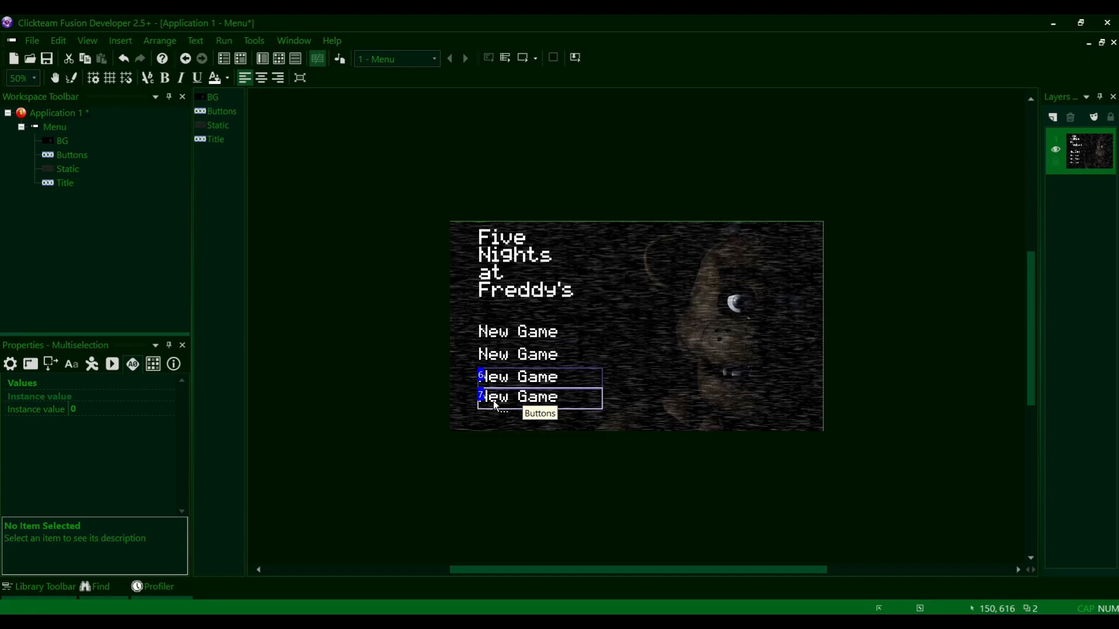
- Nudge the lowest button down on its own to match the spacing of the buttons above it
{"action": "left_click", "coordinate": [495, 405]}
{"action": "key", "text": "Down"}
{"action": "key", "text": "Down"}
{"action": "key", "text": "Down"}
{"action": "key", "text": "Down"}
{"action": "key", "text": "Down"}
{"action": "key", "text": "Down"}
{"action": "key", "text": "Down"}
{"action": "key", "text": "Down"}
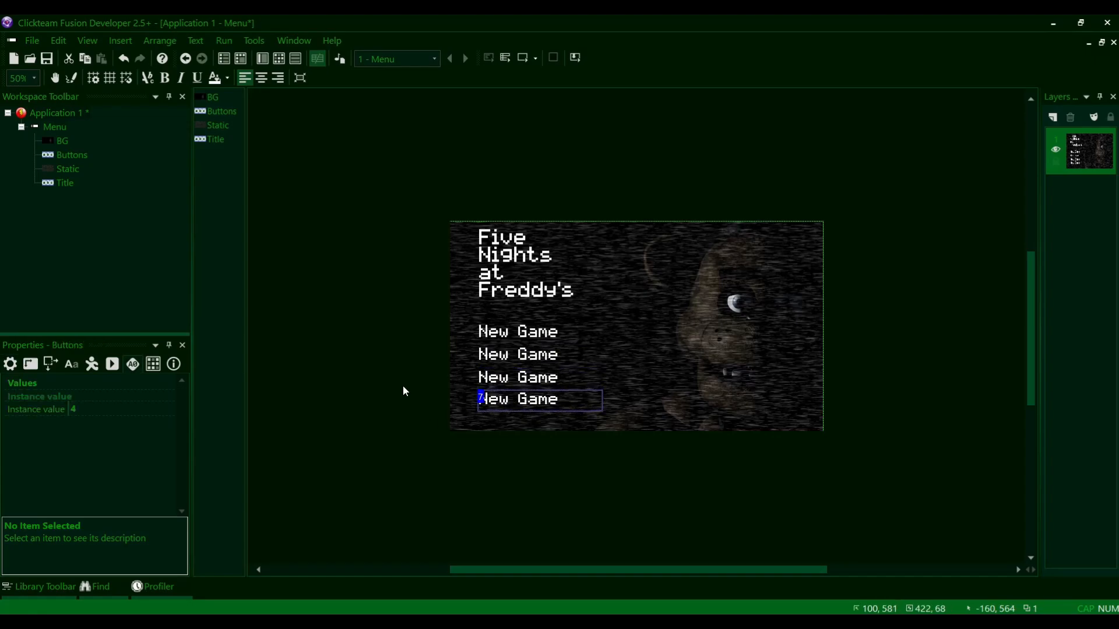
- Run the menu twice to check the new button spacing, closing the preview each time
{"action": "left_click", "coordinate": [497, 136]}
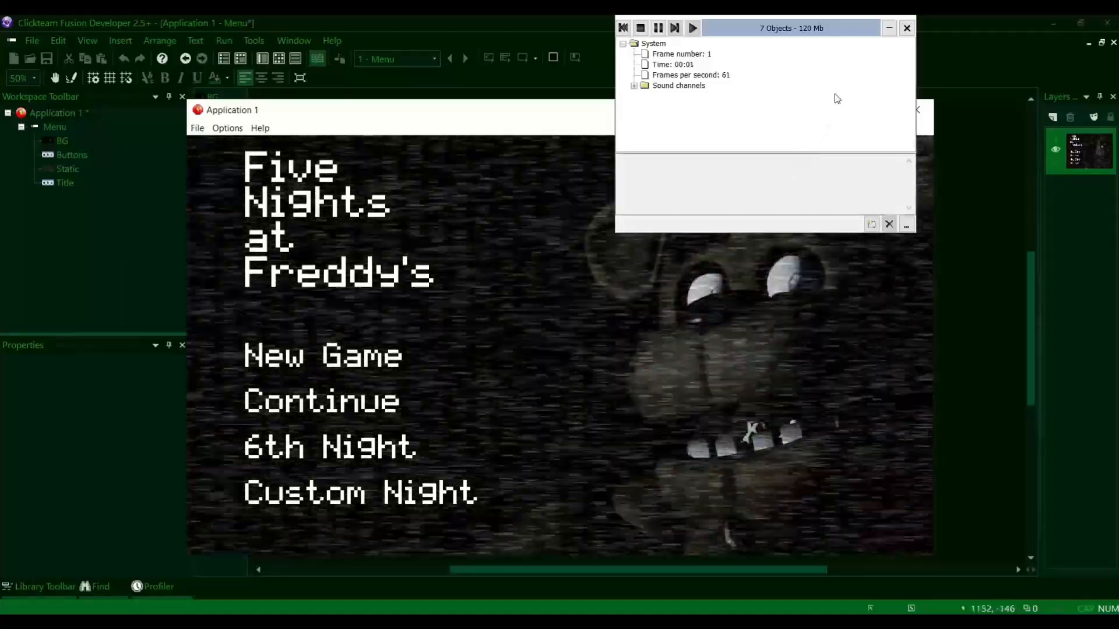
{"action": "left_click", "coordinate": [907, 28]}
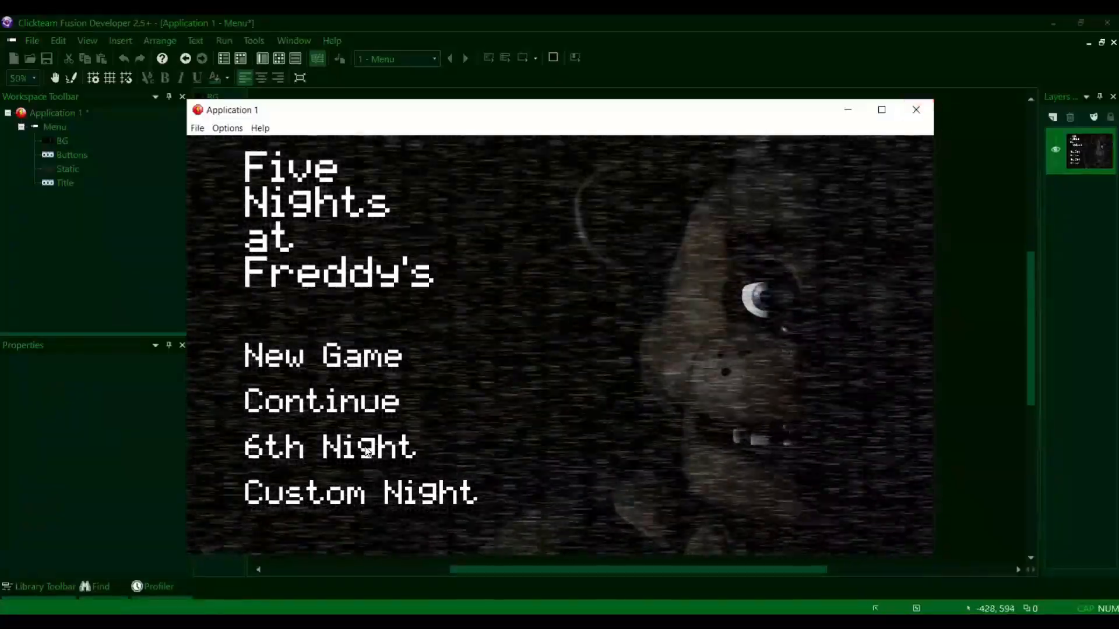
{"action": "left_click", "coordinate": [916, 110]}
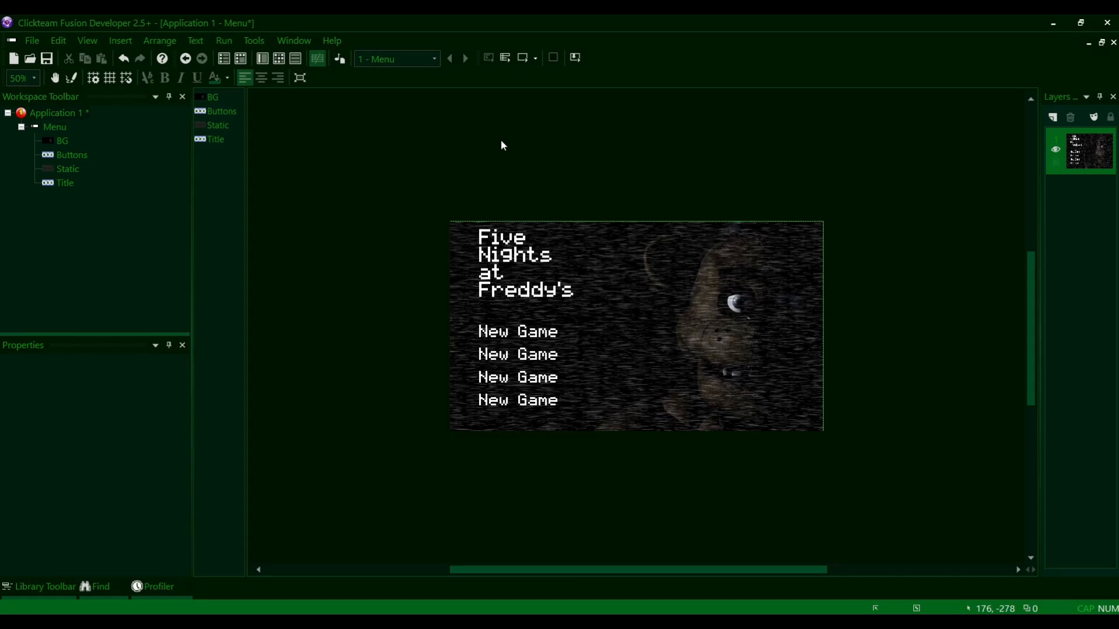
{"action": "left_click", "coordinate": [522, 59]}
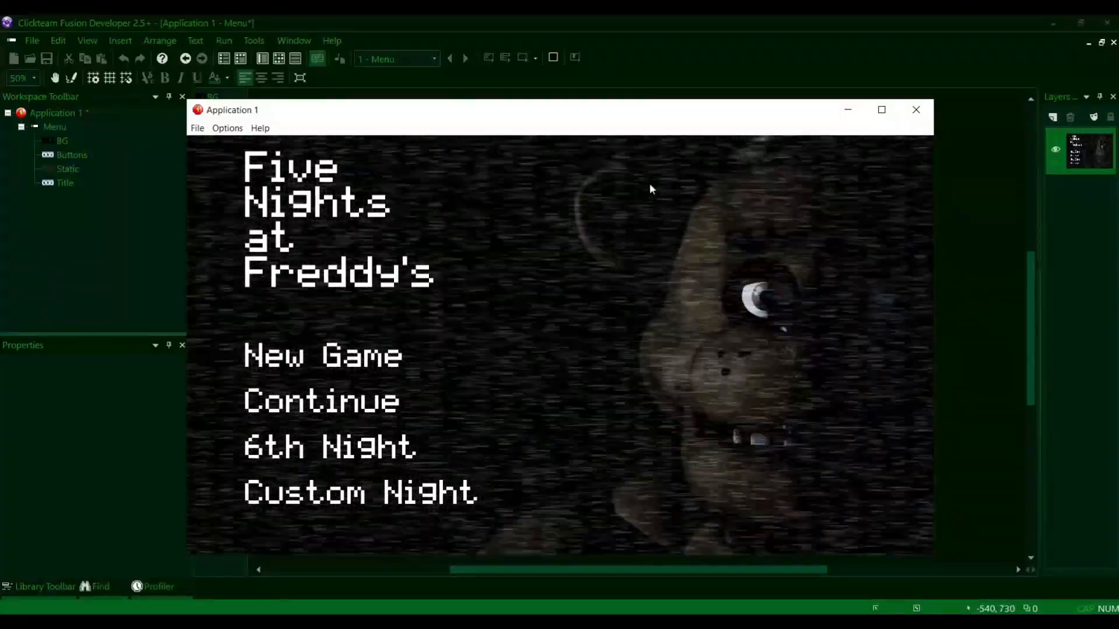
{"action": "left_click", "coordinate": [916, 110]}
- Browse the objects available for insertion into the frame, examining extensions such as Ultimate Fullscreen, Window Control and Sunken Camera
{"action": "left_click", "coordinate": [296, 60]}
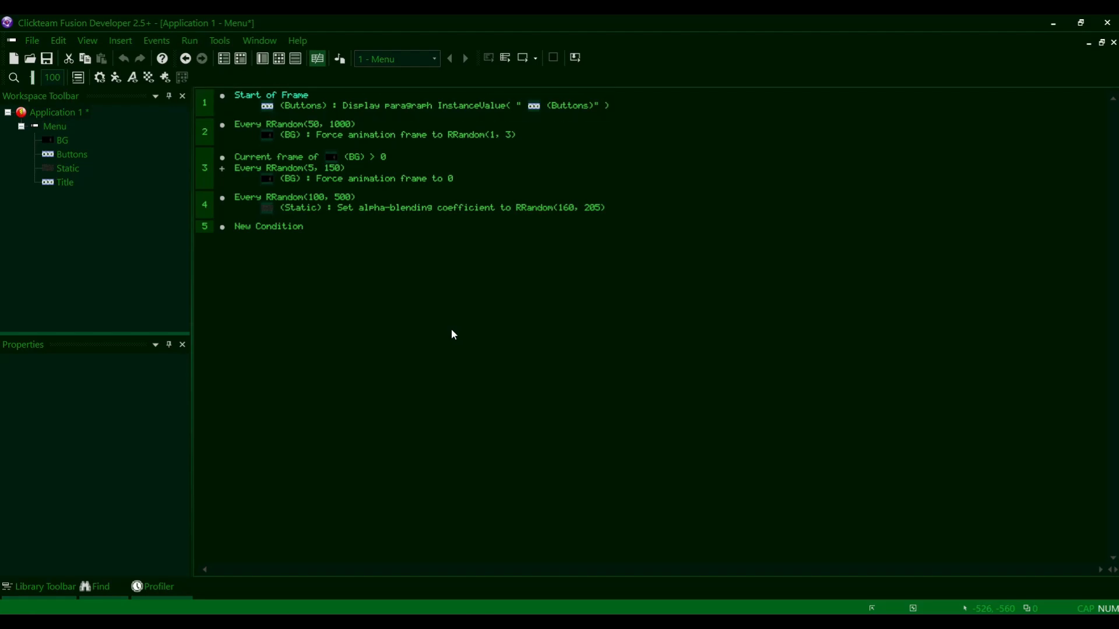
{"action": "left_click", "coordinate": [262, 58]}
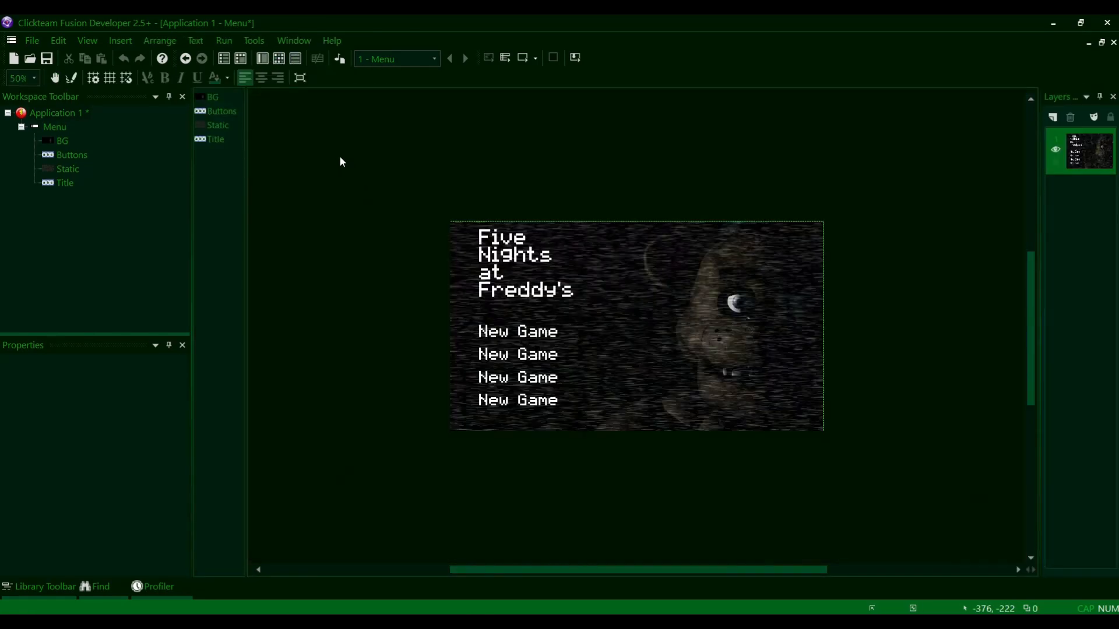
{"action": "right_click", "coordinate": [302, 114]}
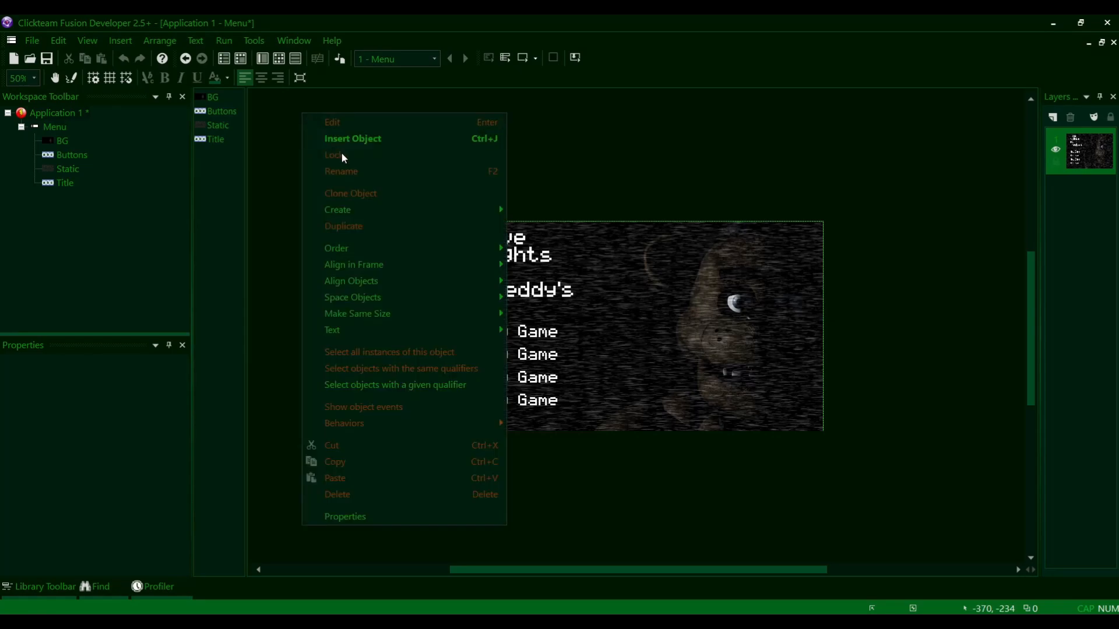
{"action": "left_click", "coordinate": [328, 143]}
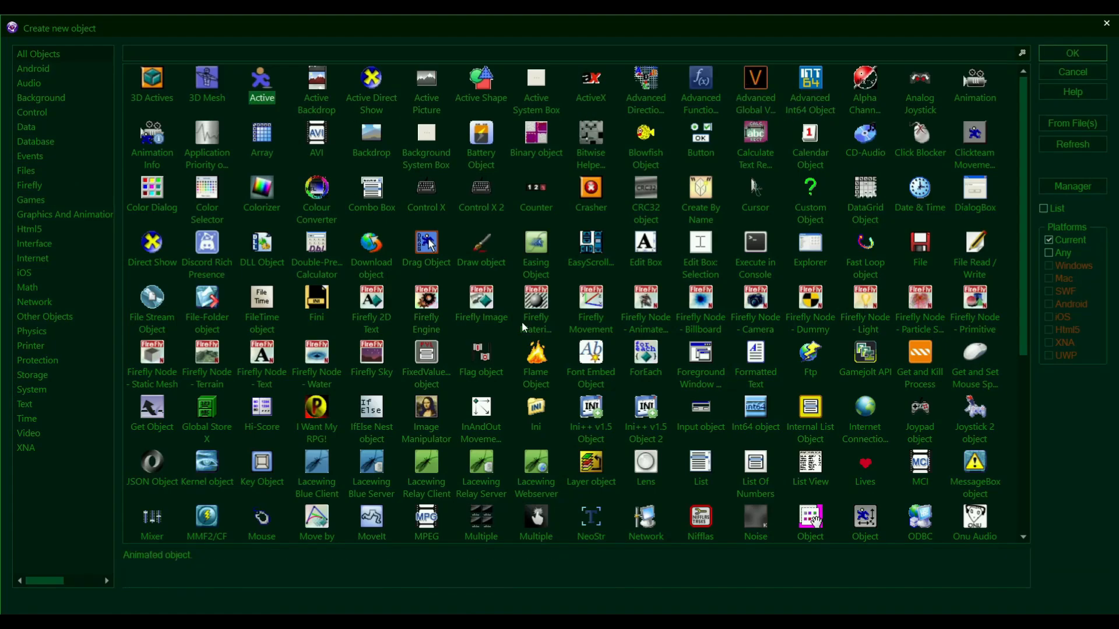
{"action": "scroll", "coordinate": [595, 381], "scroll_direction": "down", "scroll_amount": 1}
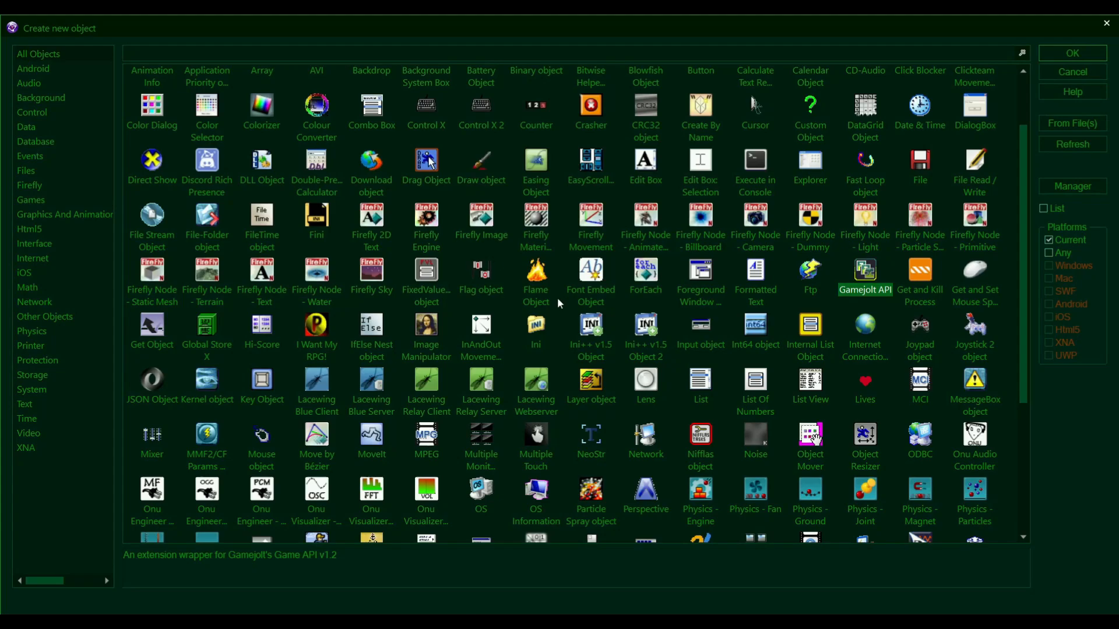
{"action": "scroll", "coordinate": [564, 338], "scroll_direction": "down", "scroll_amount": 3}
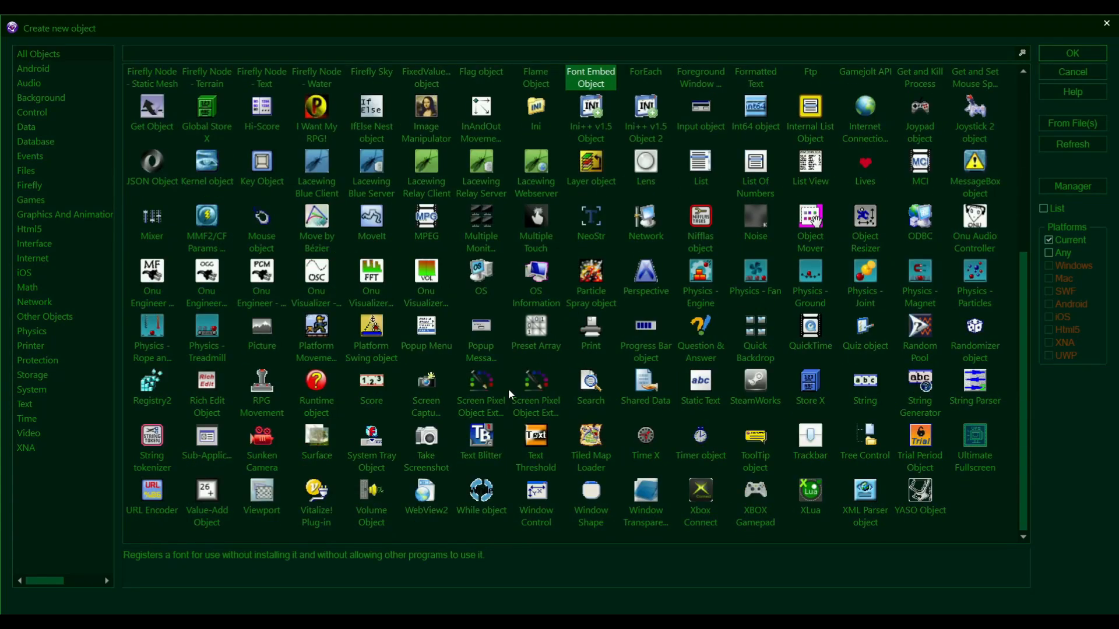
{"action": "left_click", "coordinate": [973, 449]}
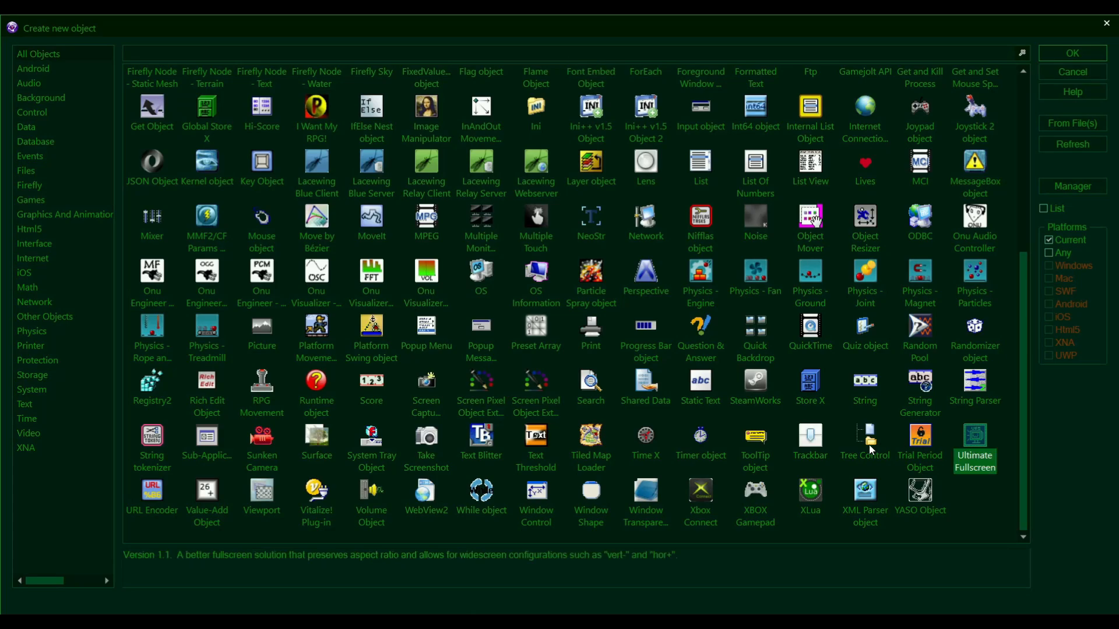
{"action": "left_click", "coordinate": [537, 496]}
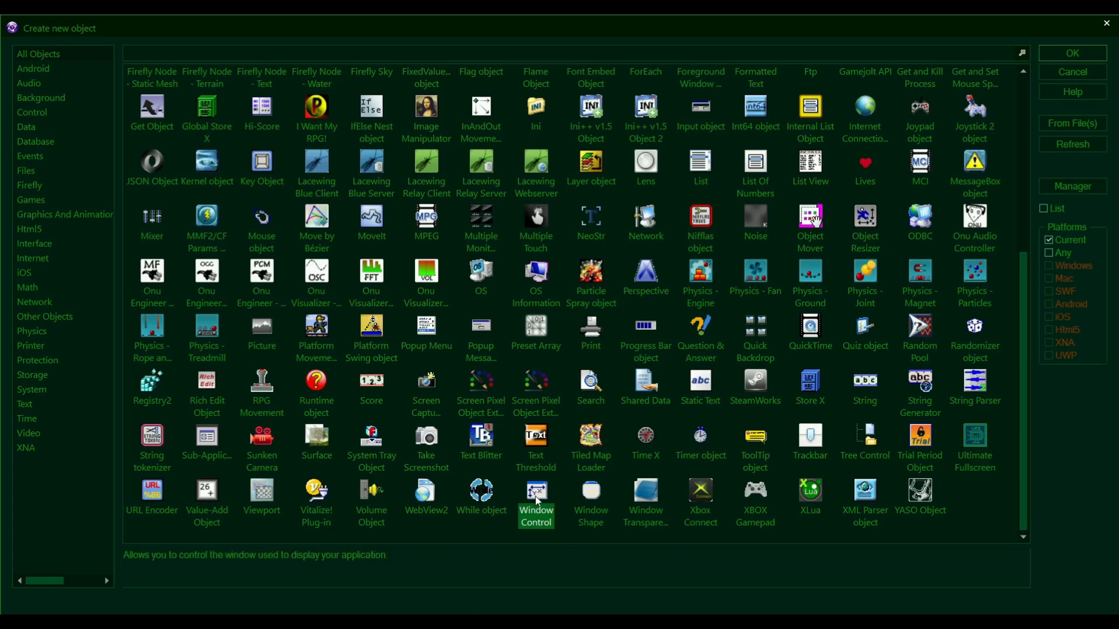
{"action": "left_click", "coordinate": [987, 438]}
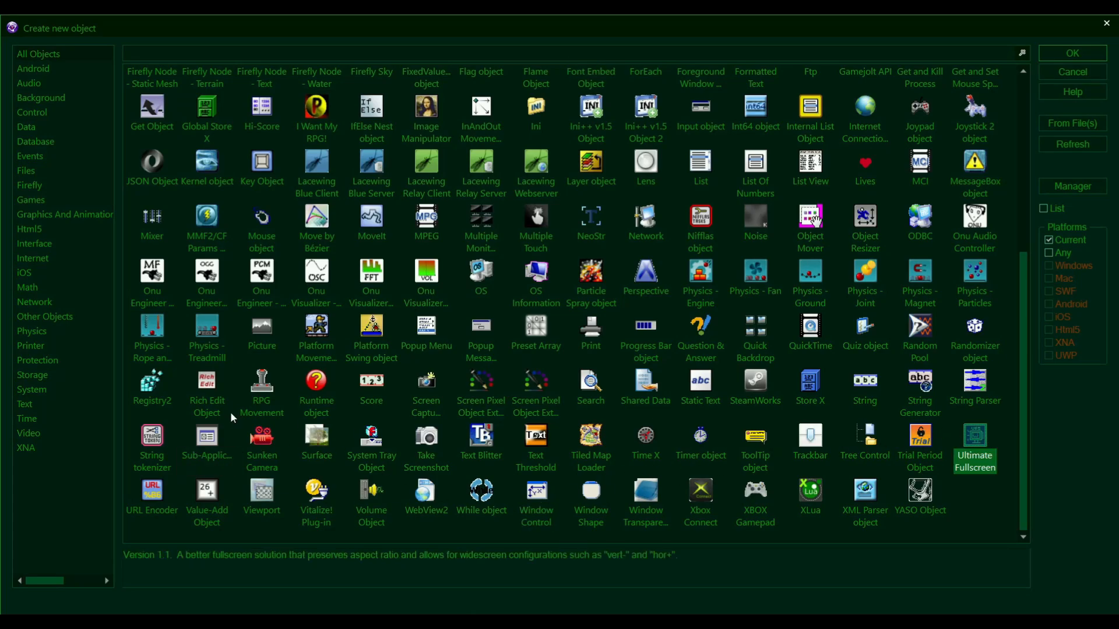
{"action": "left_click", "coordinate": [263, 442]}
{"action": "left_click", "coordinate": [318, 389]}
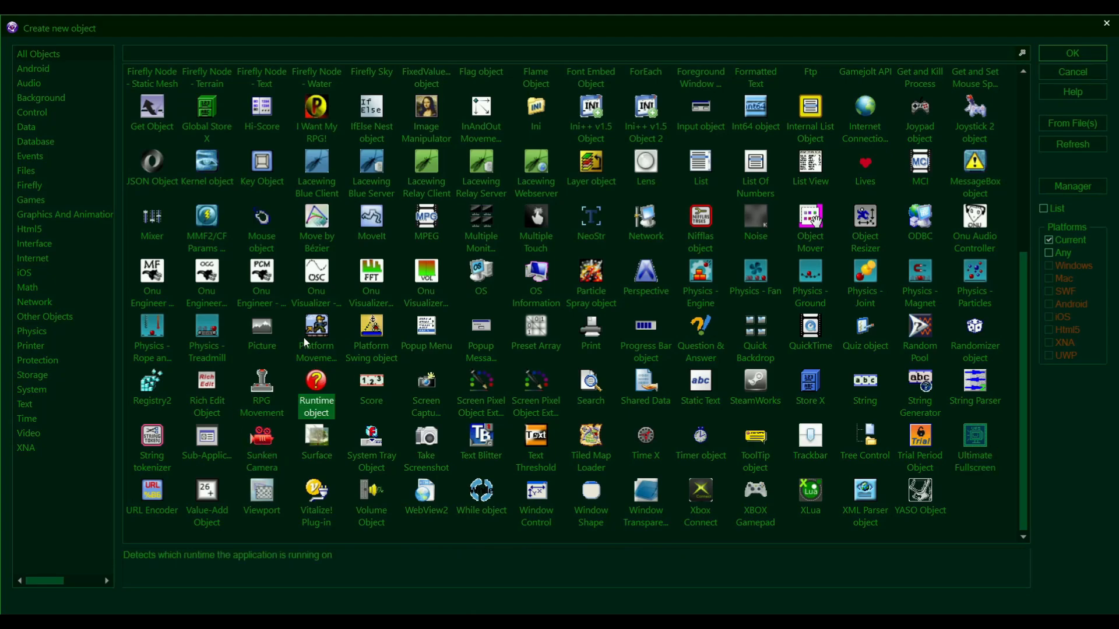
{"action": "left_click", "coordinate": [316, 336]}
{"action": "left_click", "coordinate": [371, 280]}
{"action": "scroll", "coordinate": [452, 302], "scroll_direction": "up", "scroll_amount": 5}
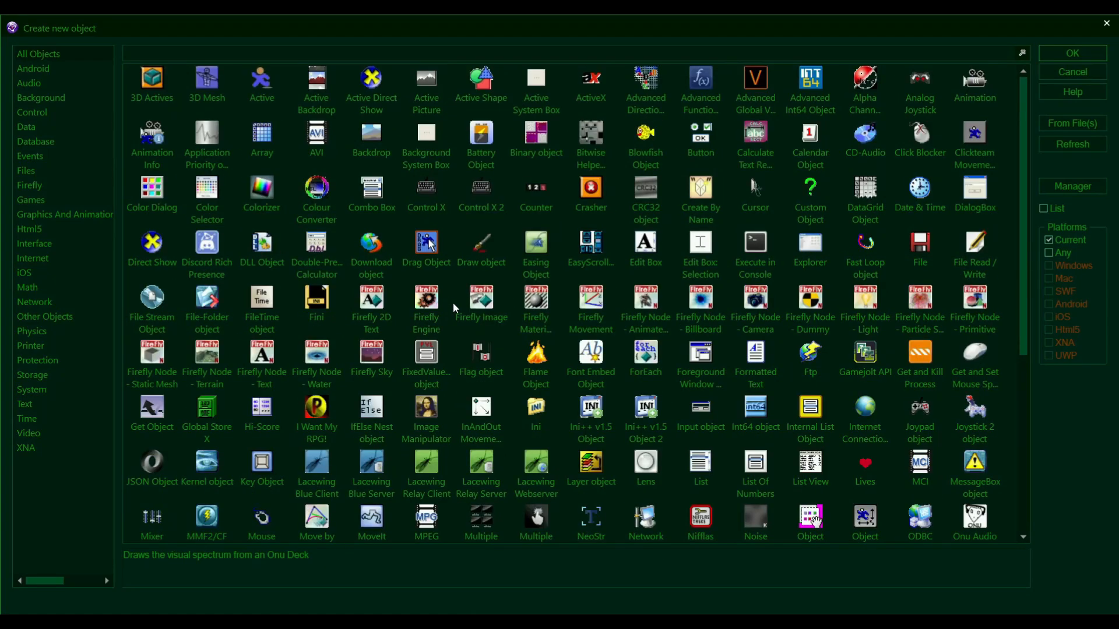
- Examine the Active, Advanced Direction and Cursor objects in the object list, and leave without inserting any
{"action": "left_click", "coordinate": [261, 82]}
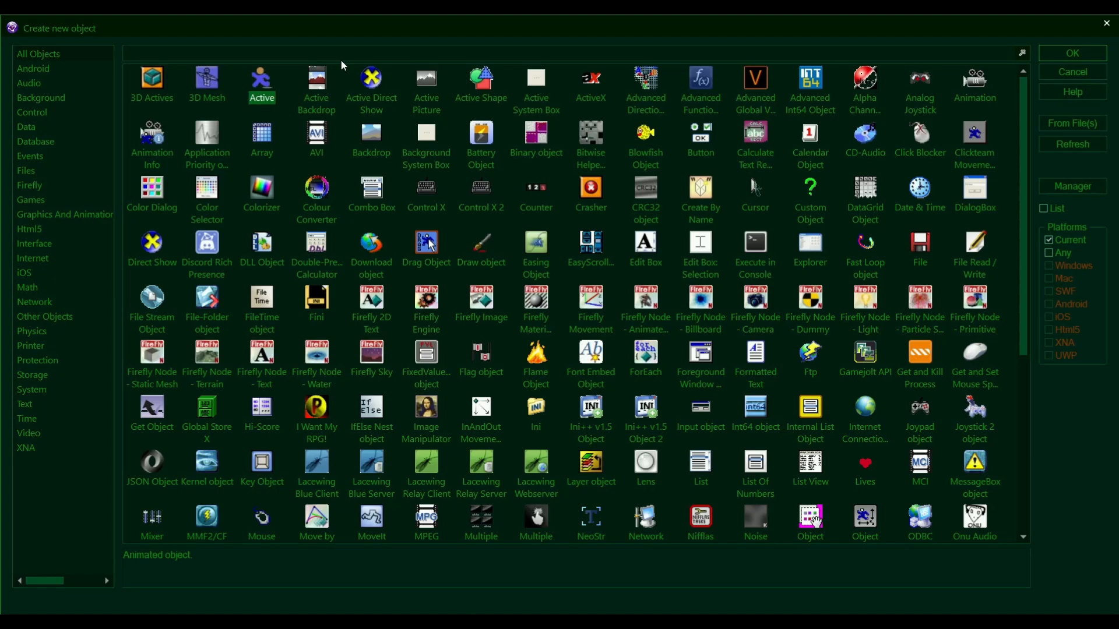
{"action": "left_click", "coordinate": [460, 129]}
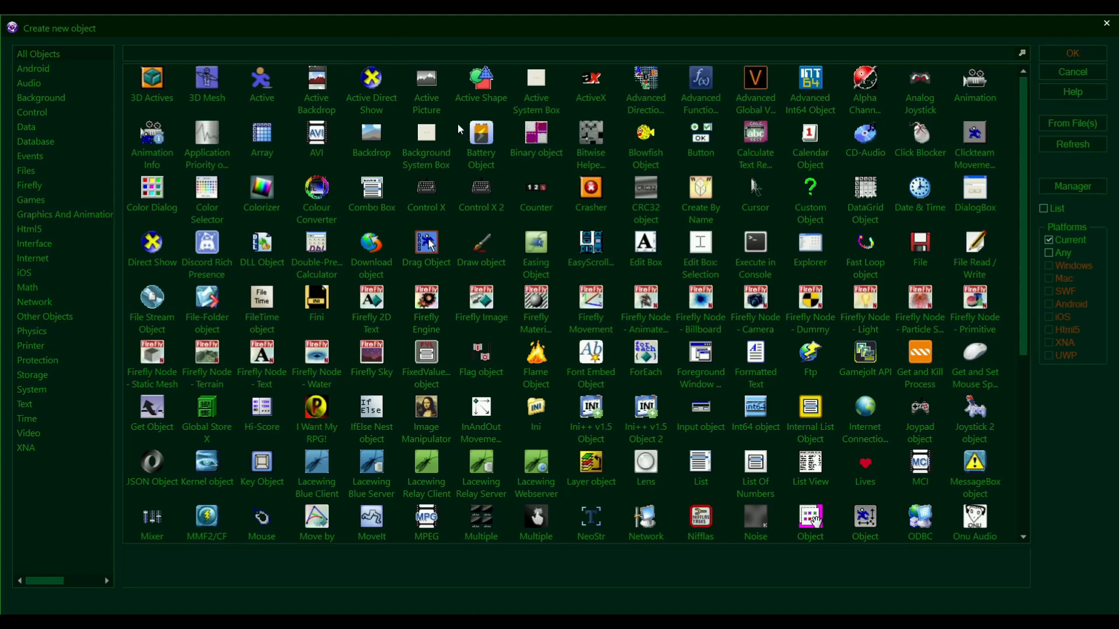
{"action": "left_click_drag", "start_coordinate": [753, 196], "coordinate": [763, 80]}
{"action": "left_click", "coordinate": [701, 83]}
{"action": "left_click", "coordinate": [643, 85]}
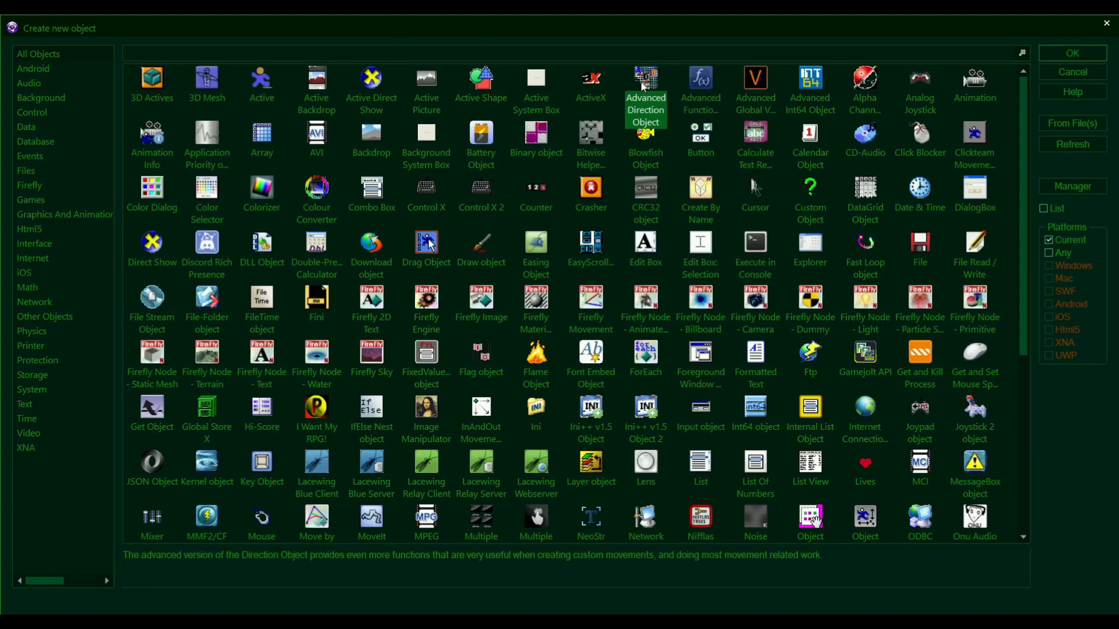
{"action": "left_click", "coordinate": [163, 82]}
{"action": "left_click", "coordinate": [208, 137]}
{"action": "left_click", "coordinate": [744, 201]}
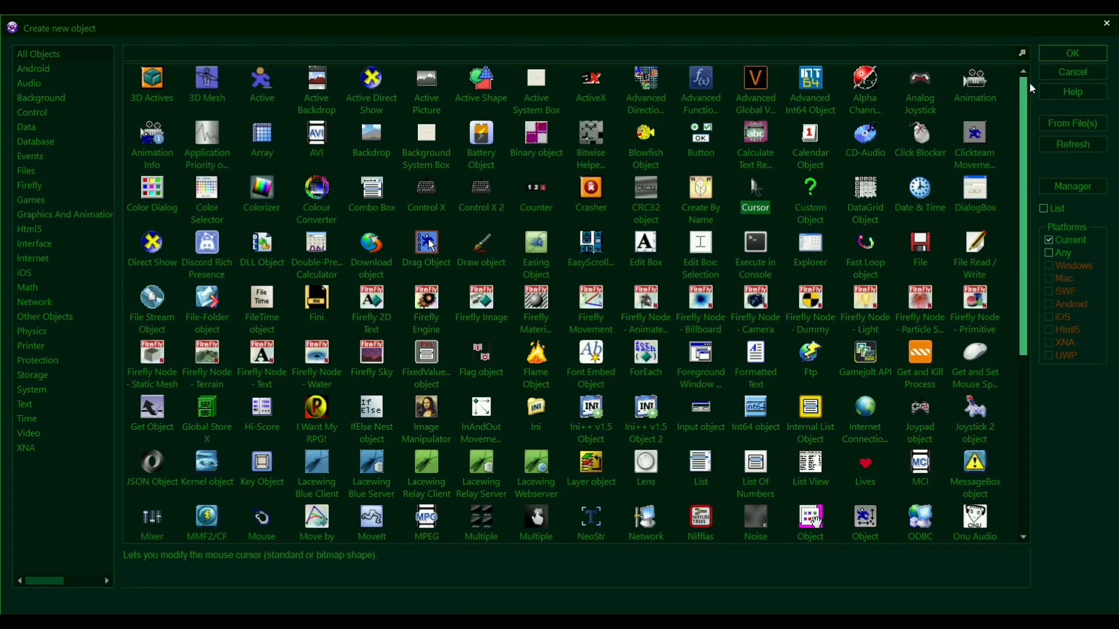
{"action": "left_click", "coordinate": [1055, 68]}
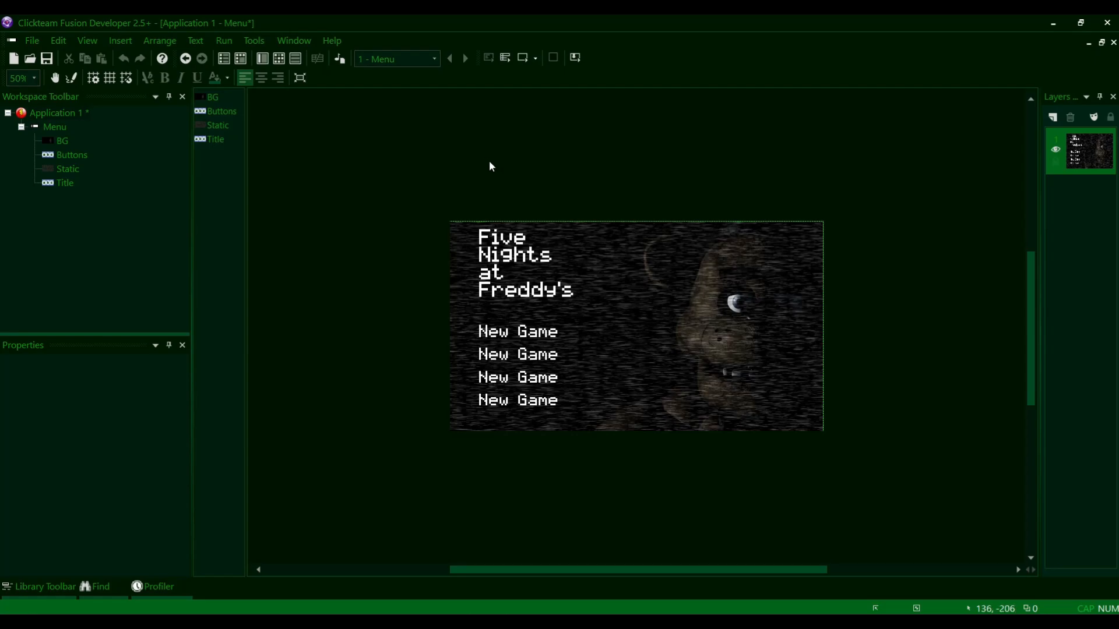
{"action": "right_click", "coordinate": [488, 160]}
{"action": "left_click", "coordinate": [513, 183]}
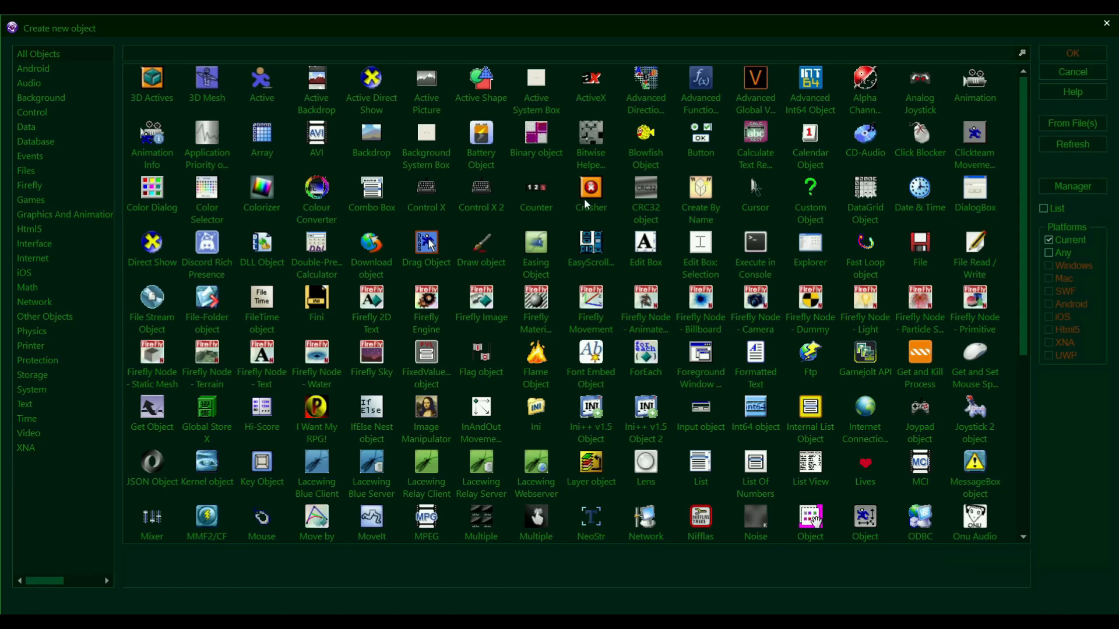
{"action": "left_click", "coordinate": [1082, 70]}
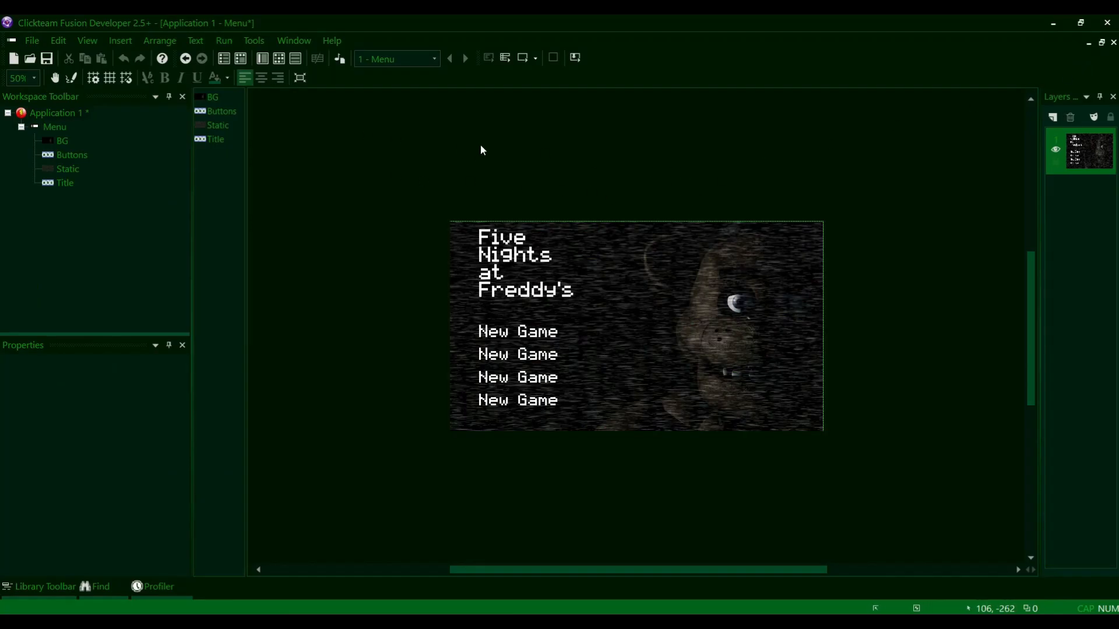
{"action": "right_click", "coordinate": [512, 154]}
{"action": "left_click", "coordinate": [528, 174]}
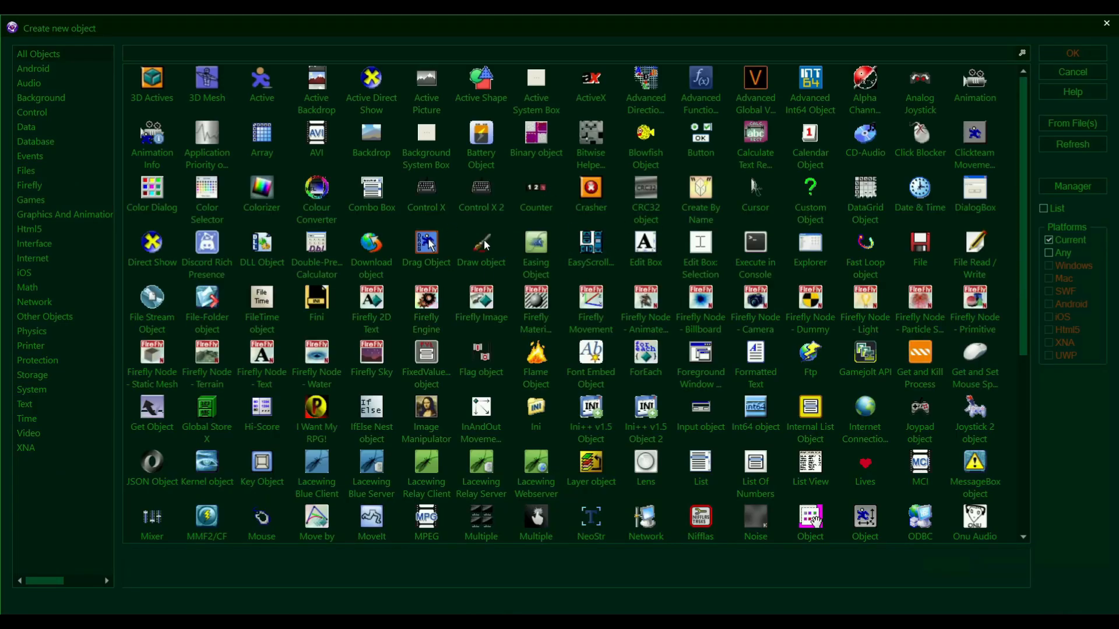
{"action": "scroll", "coordinate": [638, 349], "scroll_direction": "down", "scroll_amount": 6}
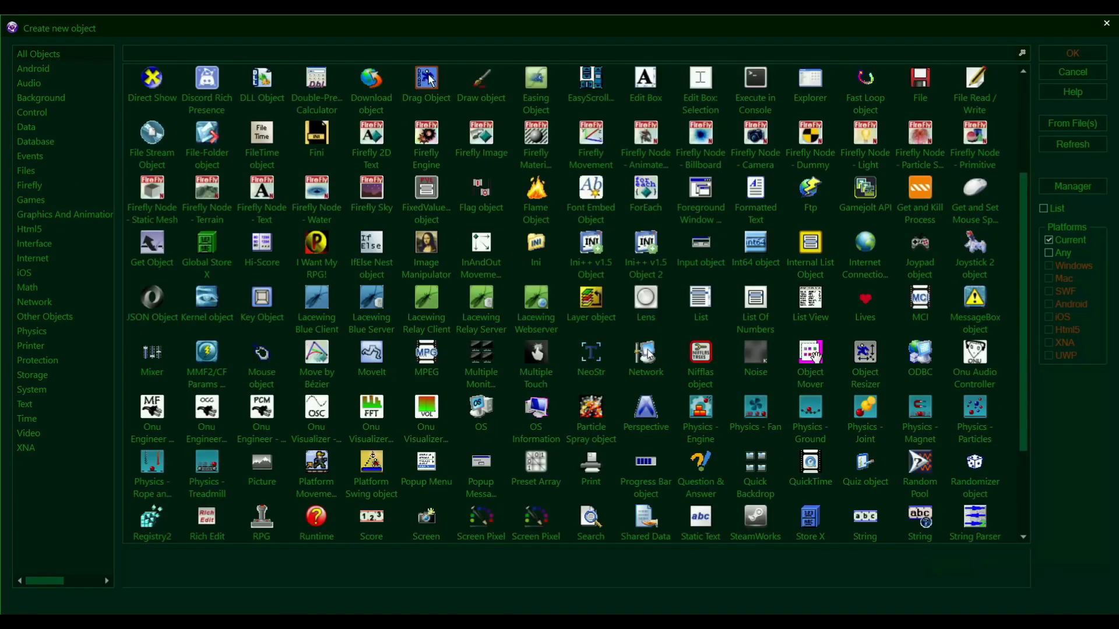
{"action": "scroll", "coordinate": [648, 347], "scroll_direction": "up", "scroll_amount": 8}
{"action": "left_click", "coordinate": [1047, 75]}
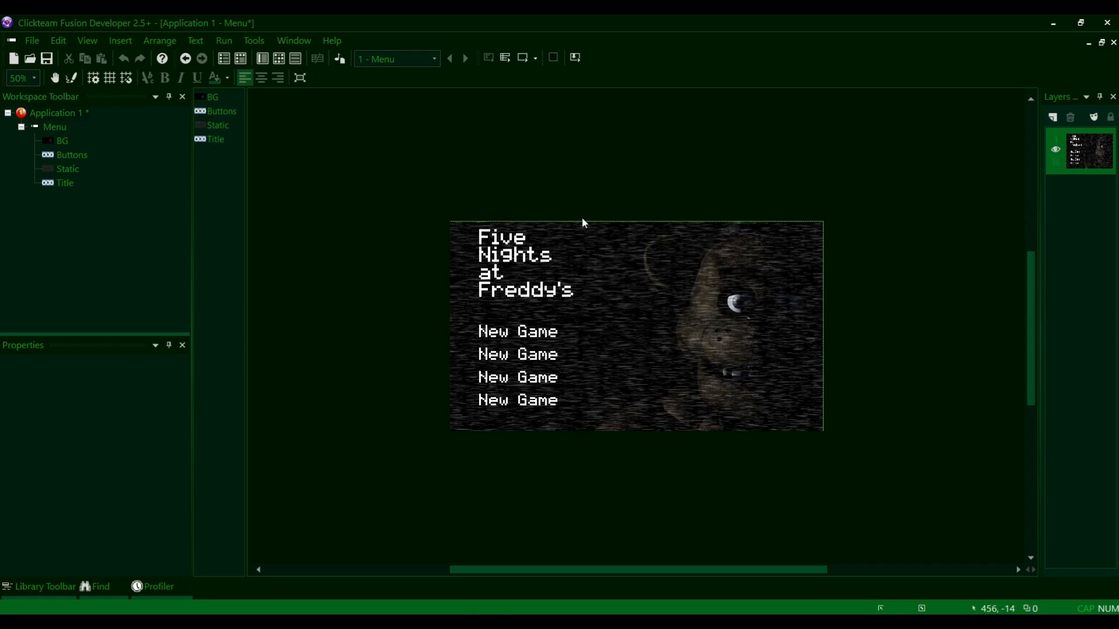
- Open the Menu frame's events in the grid-style event editor
{"action": "left_click", "coordinate": [279, 59]}
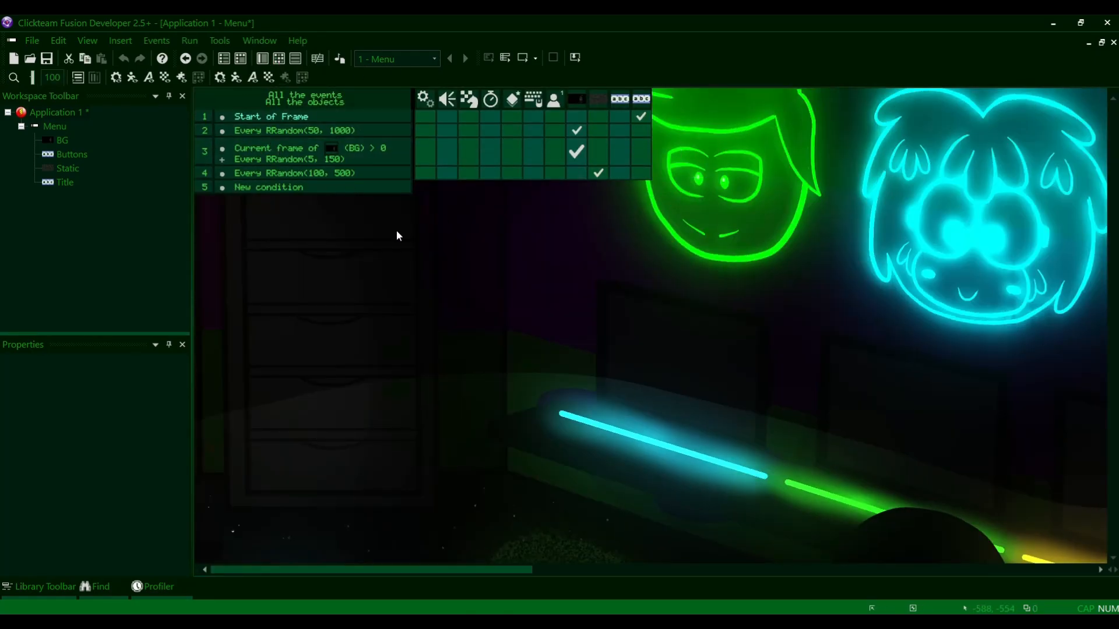